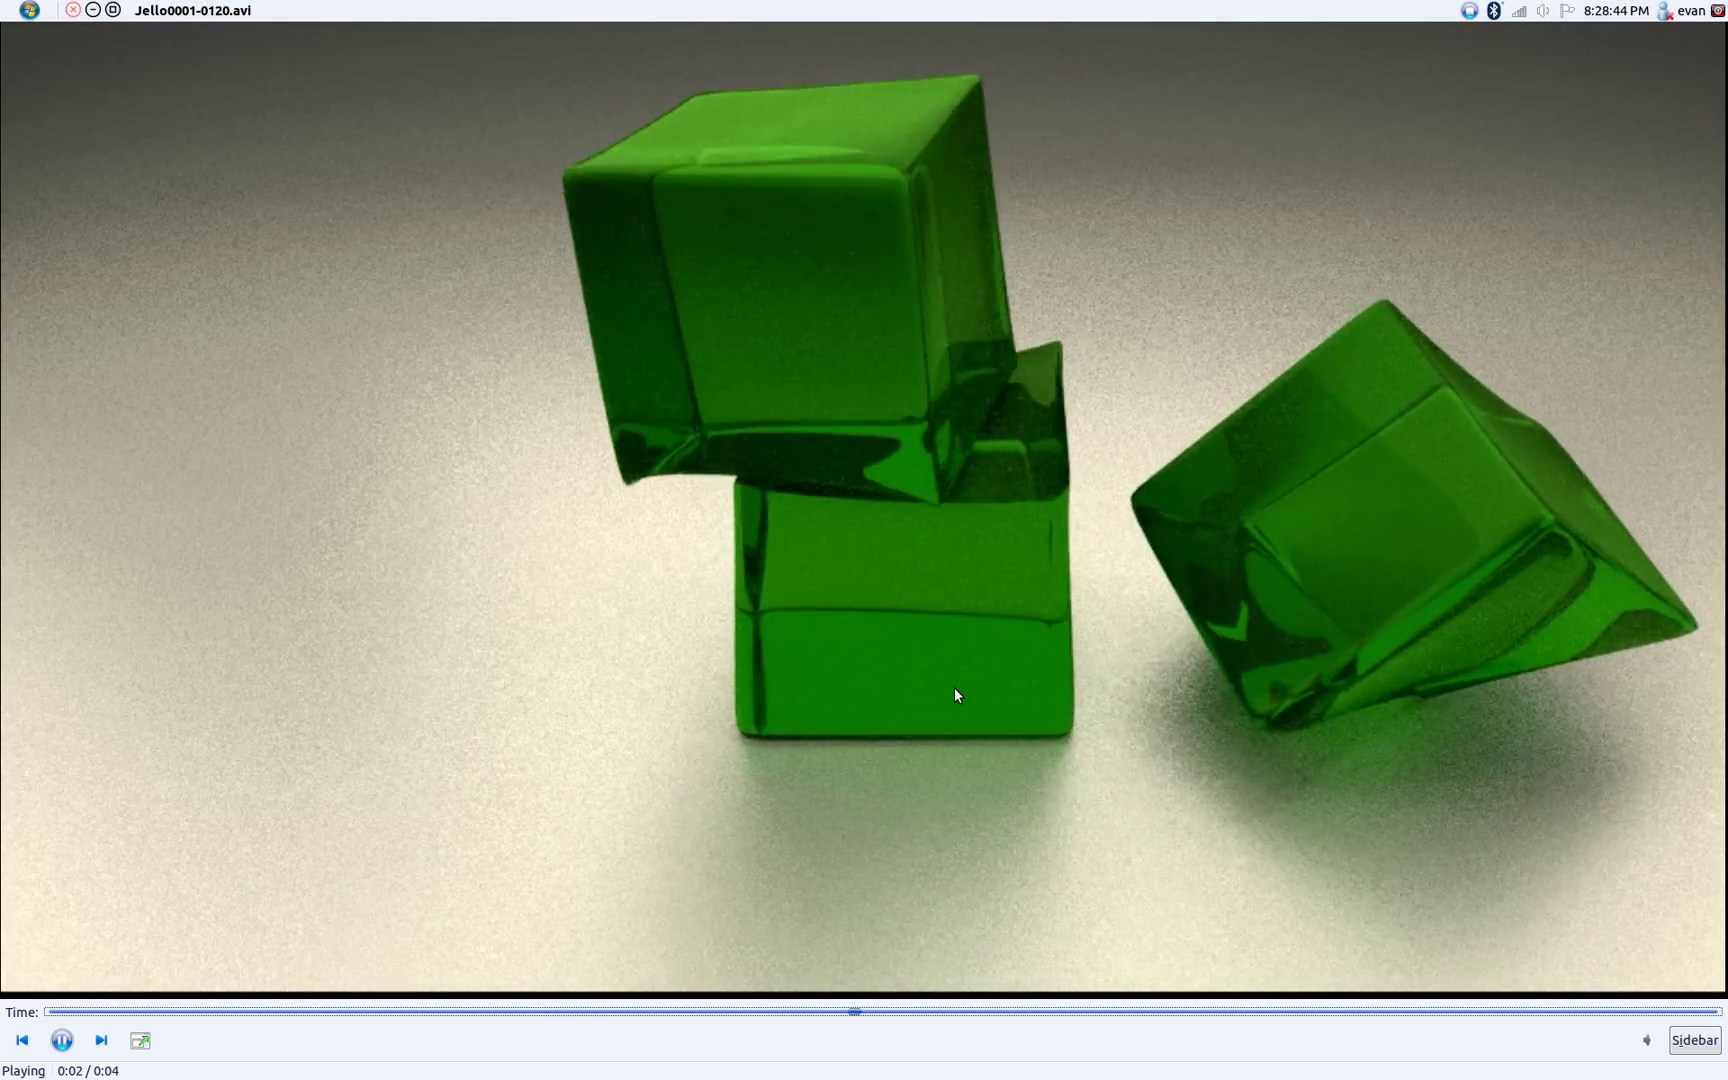
Pause, replay and pause the Jello0001-0120.avi render, then switch to the Blender window.
{"action": "left_click", "coordinate": [55, 1037]}
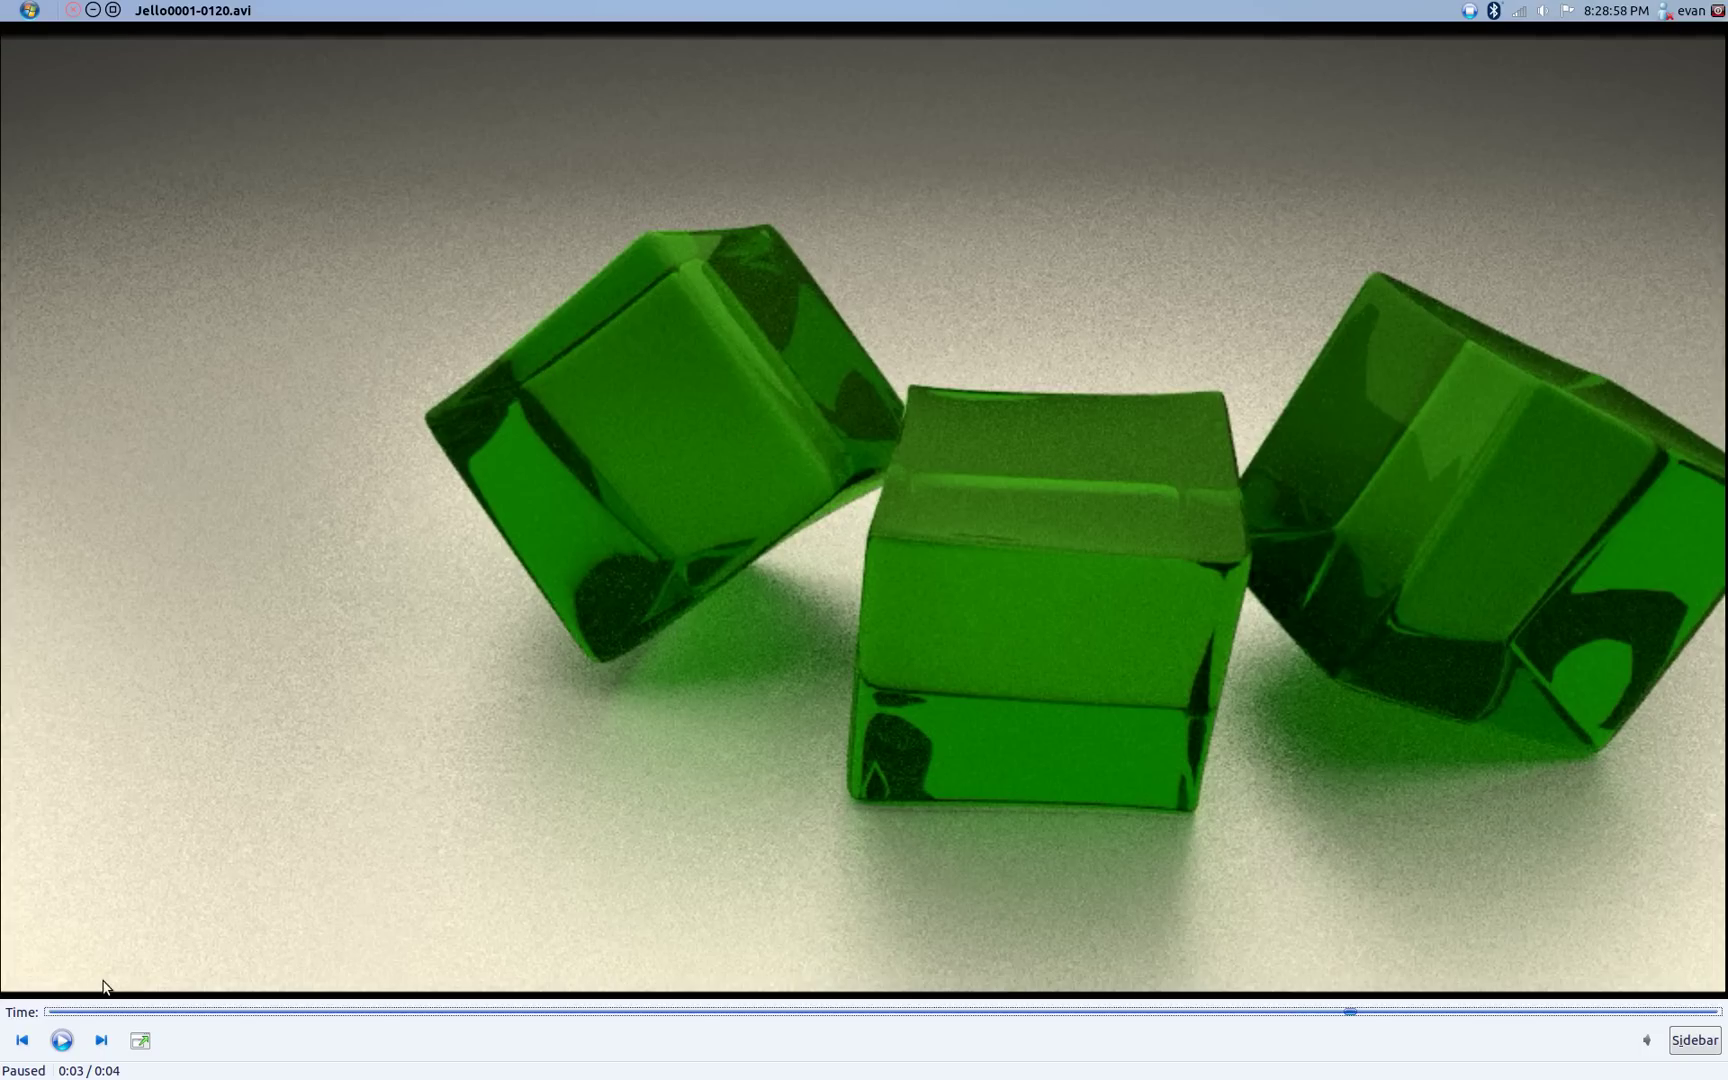
{"action": "left_click", "coordinate": [61, 1040]}
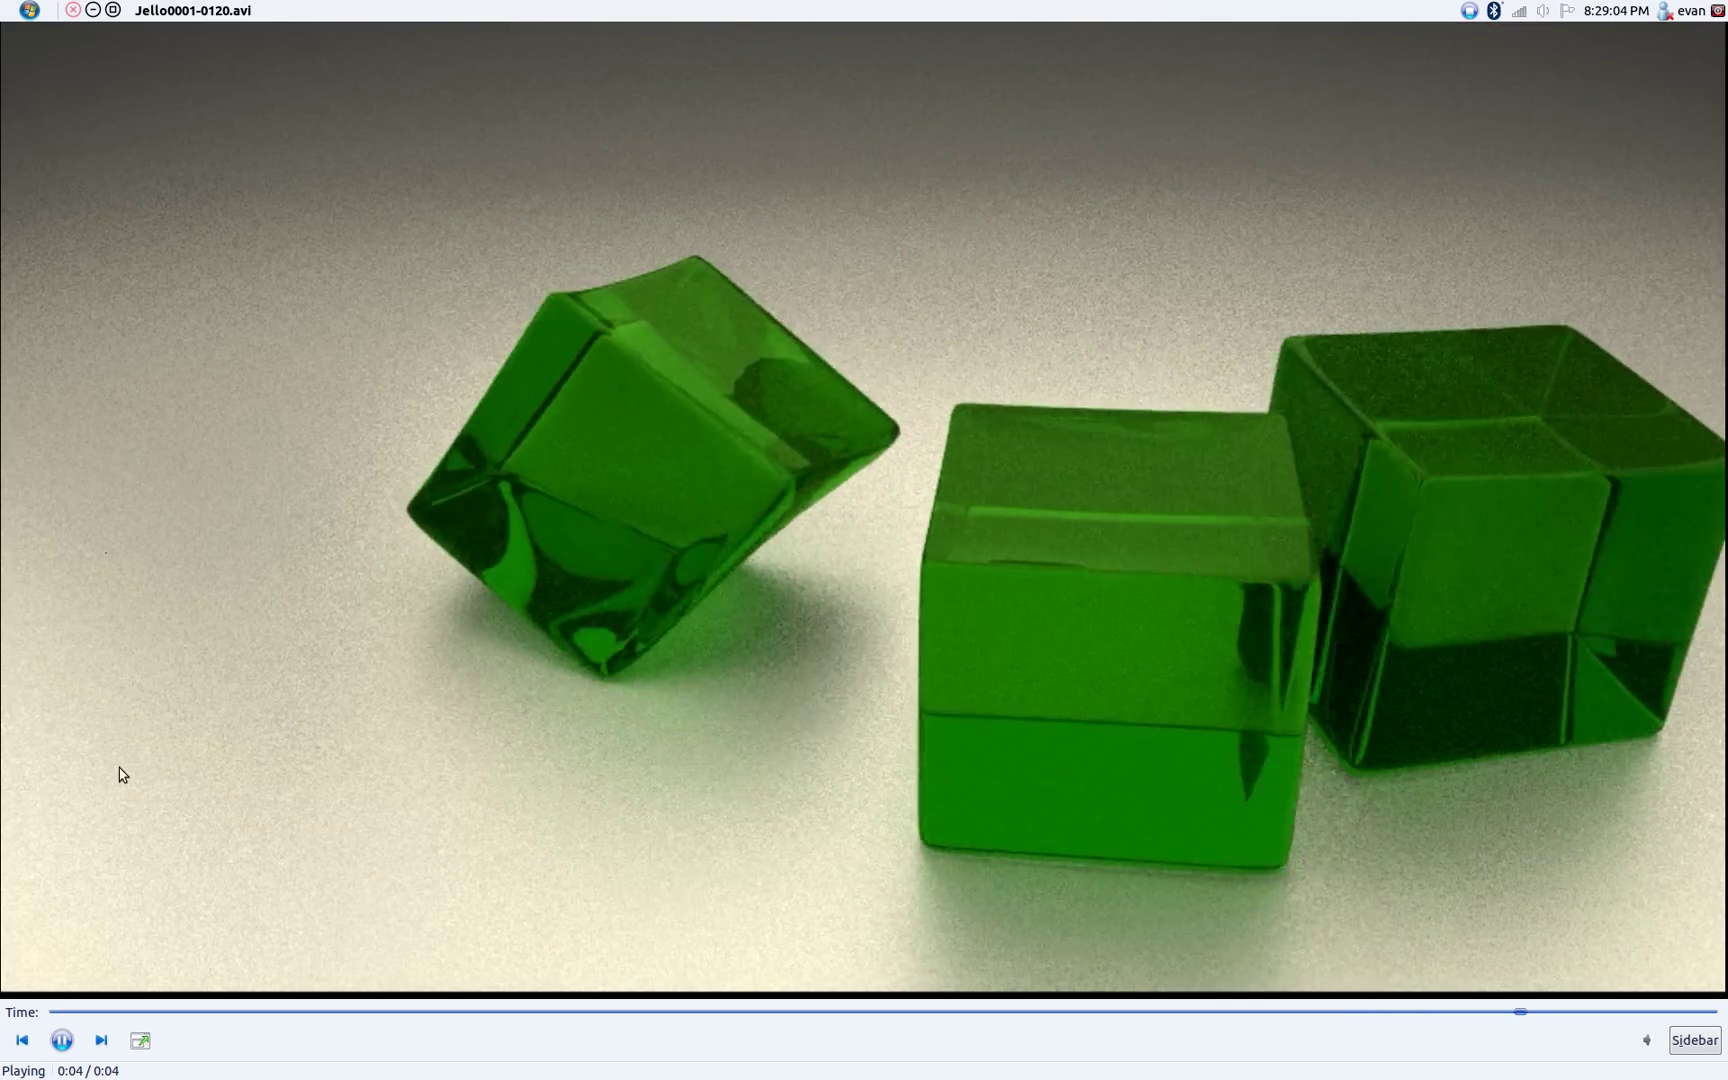
{"action": "key", "text": "space"}
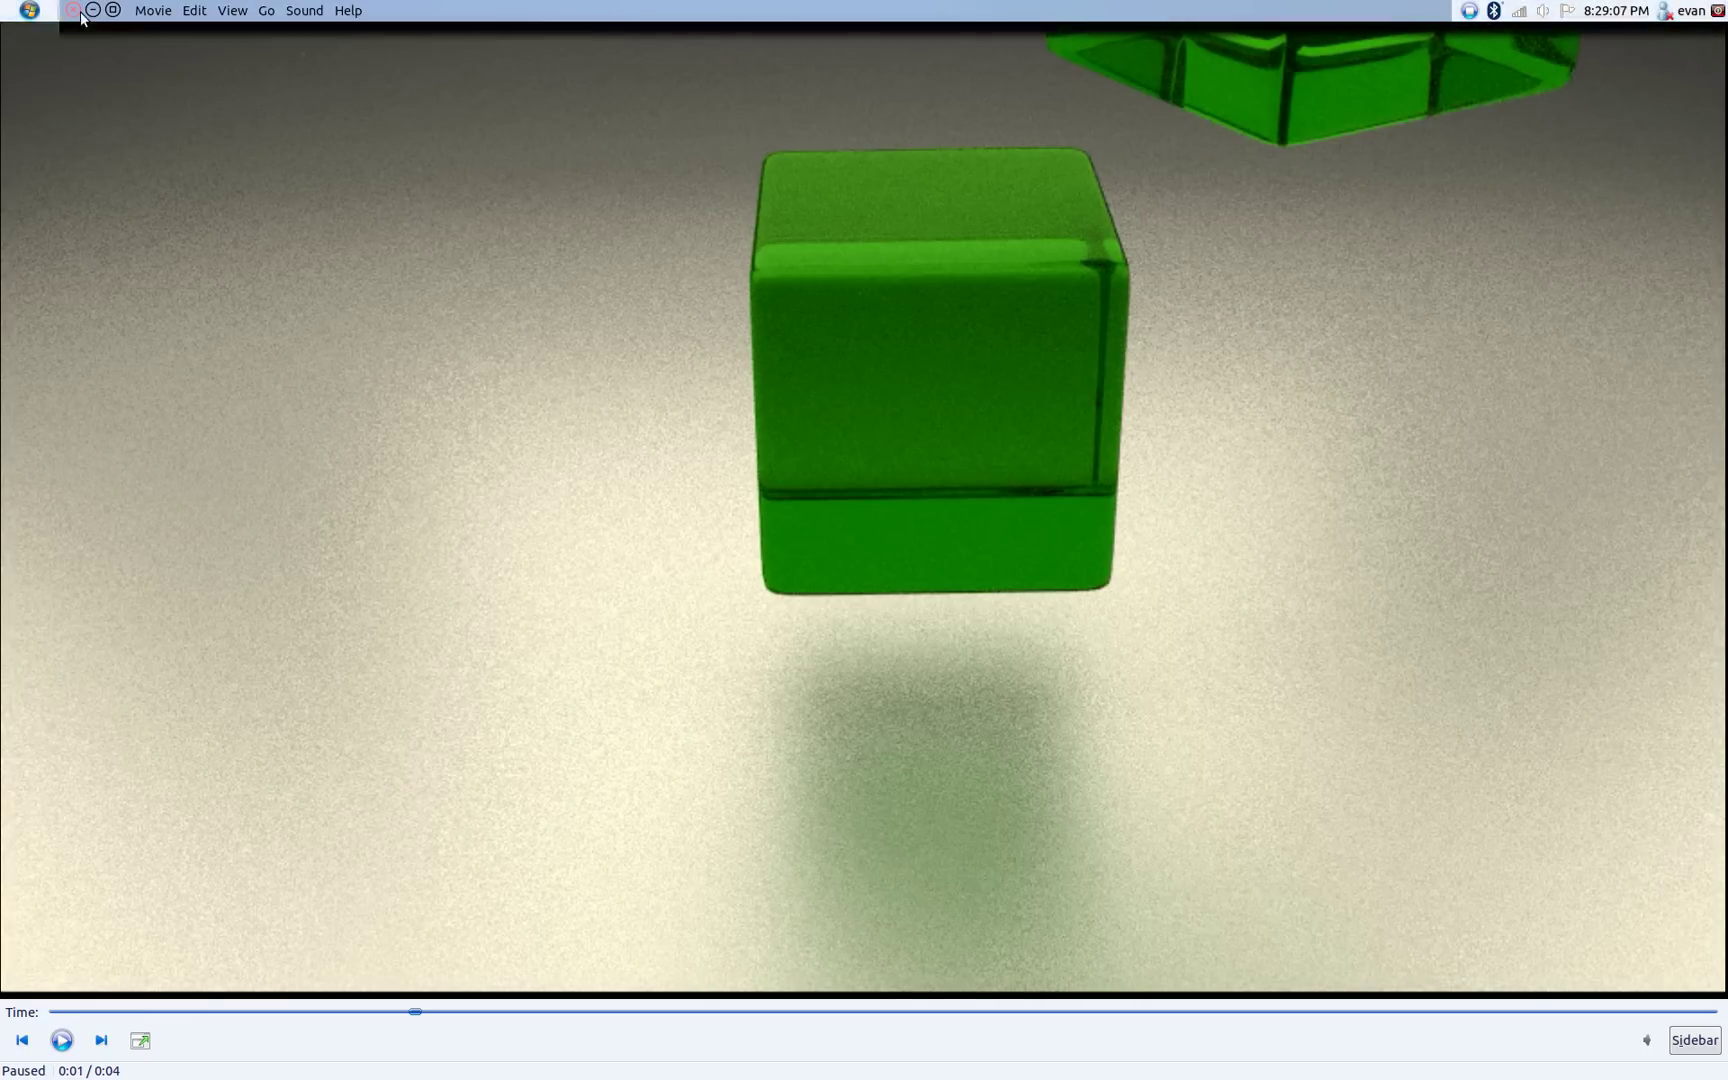
{"action": "key", "text": "alt+Tab"}
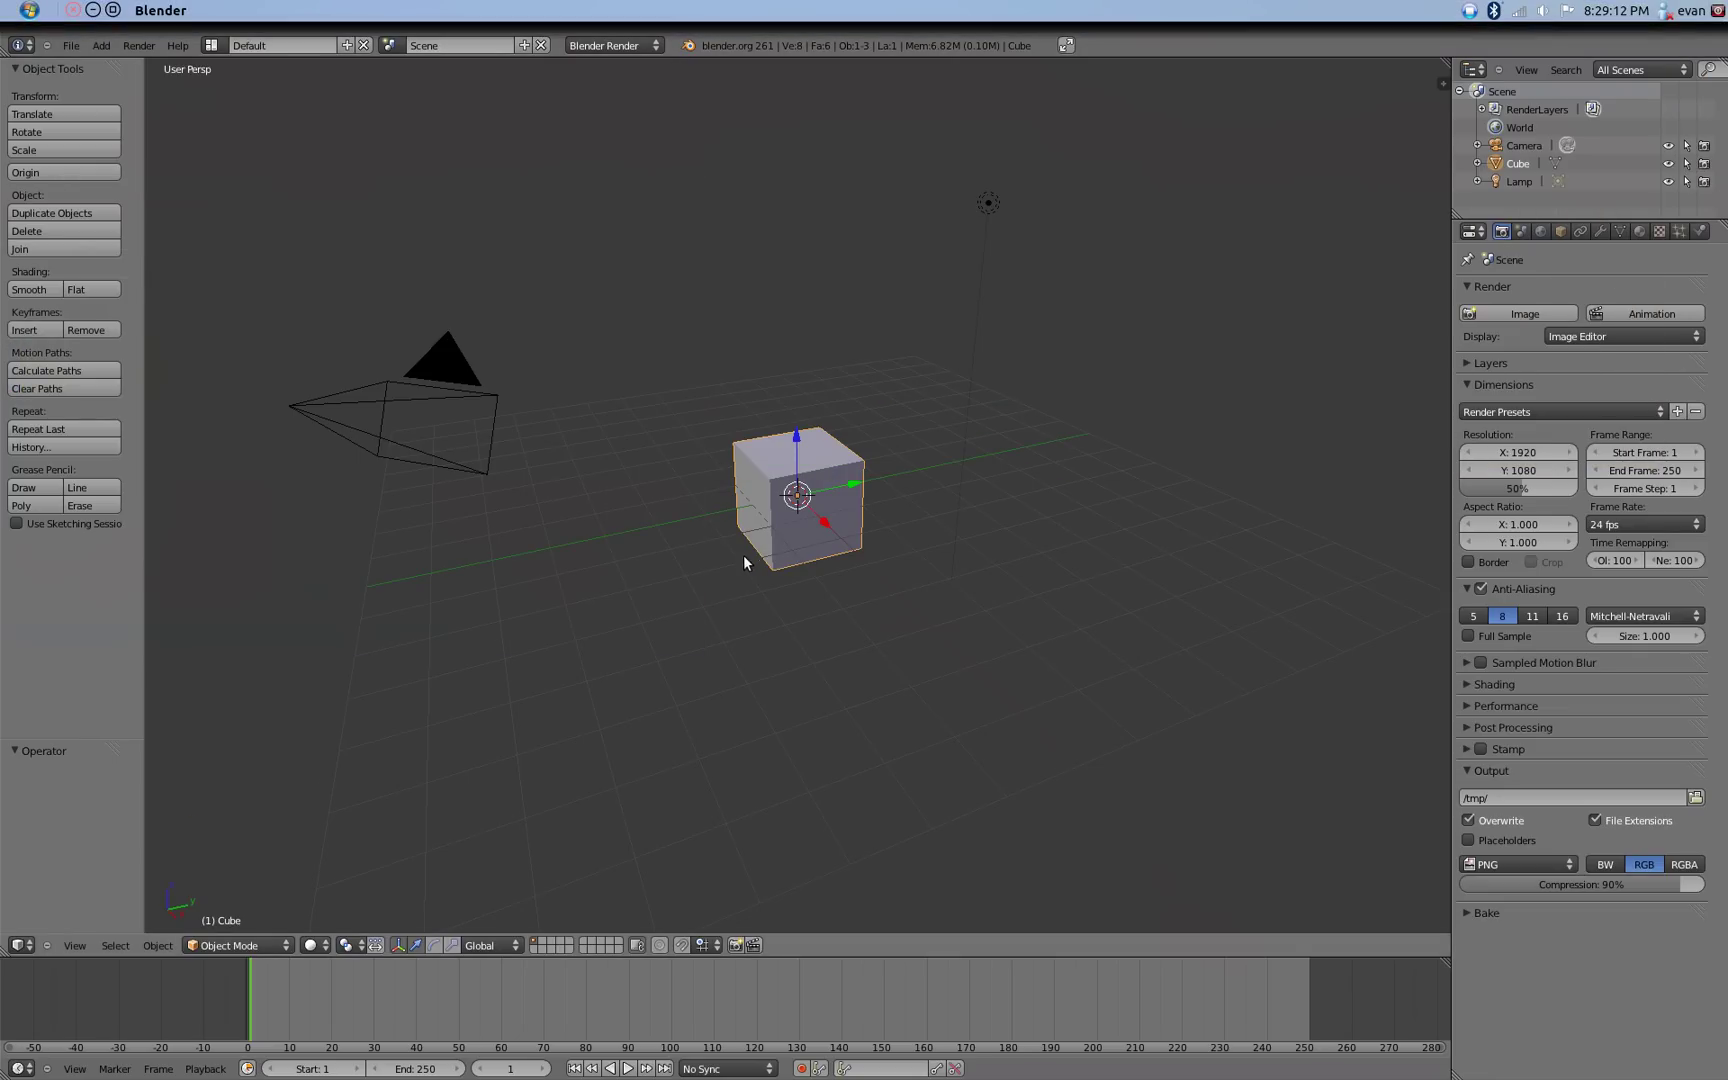
Switch to front orthographic view and raise the cube about 2 units along Z.
{"action": "middle_click_drag", "start_coordinate": [748, 563], "coordinate": [840, 565]}
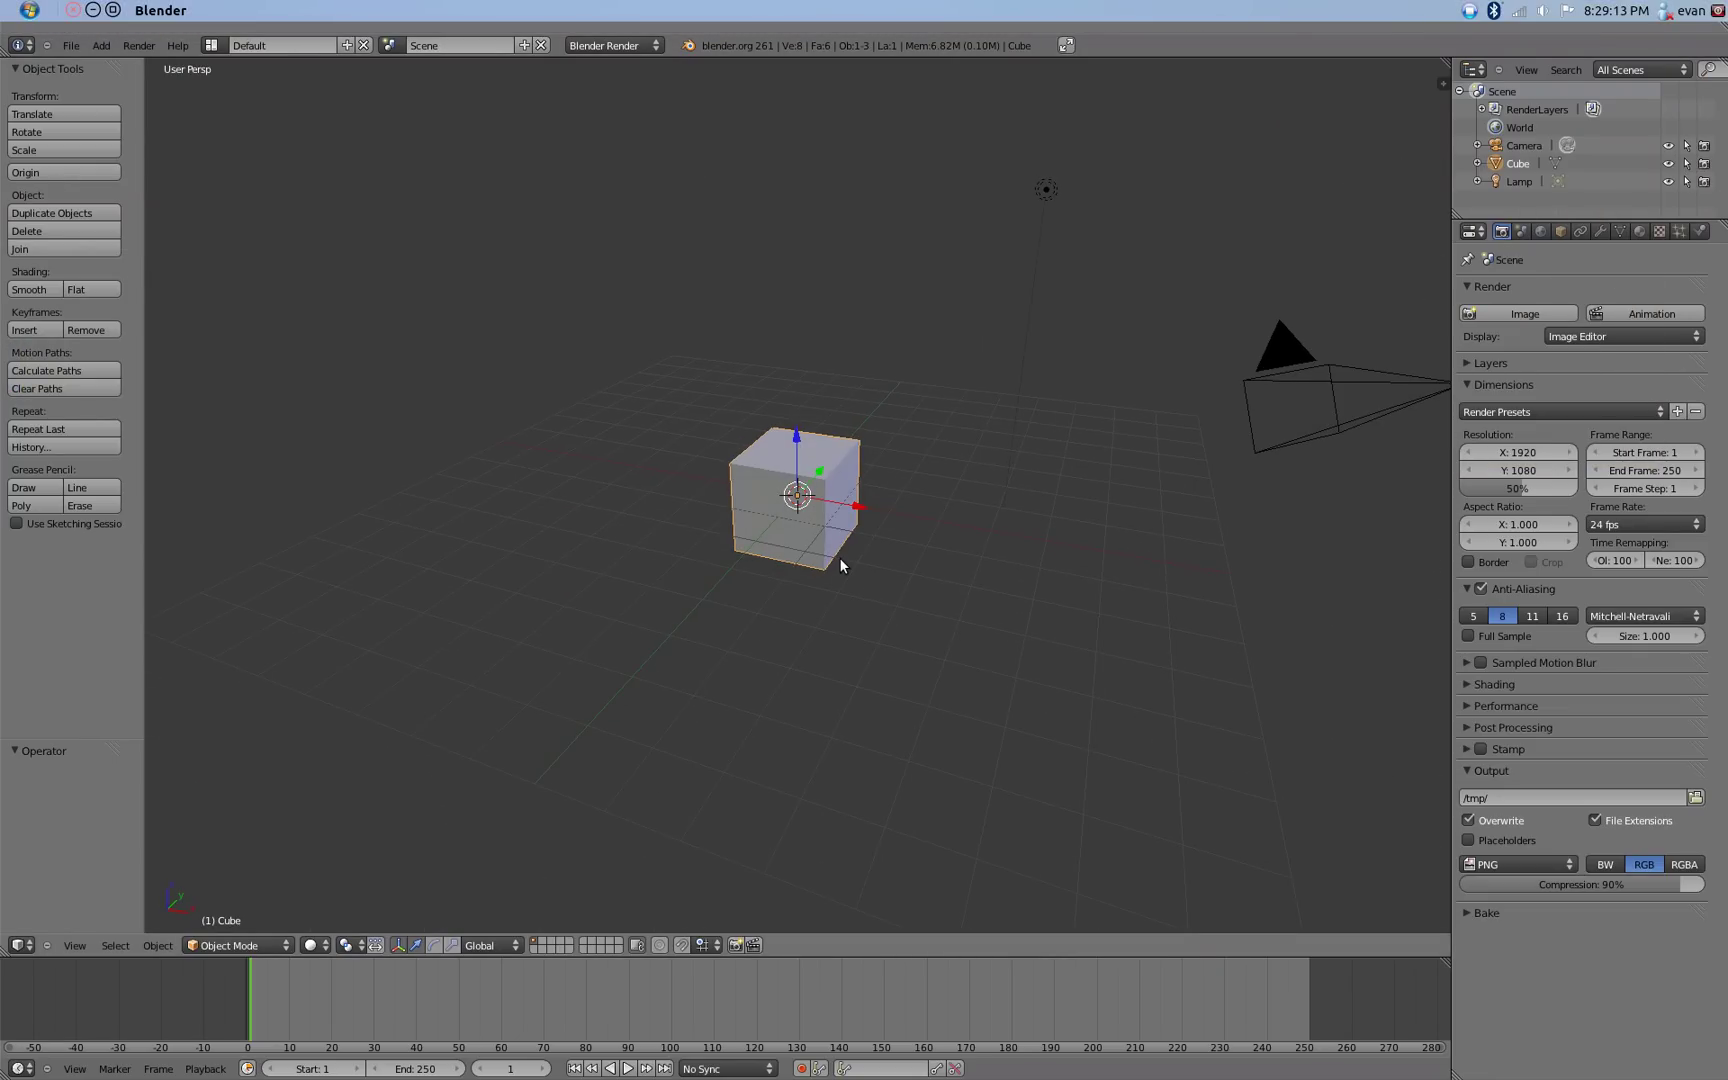
{"action": "key", "text": "KP_1"}
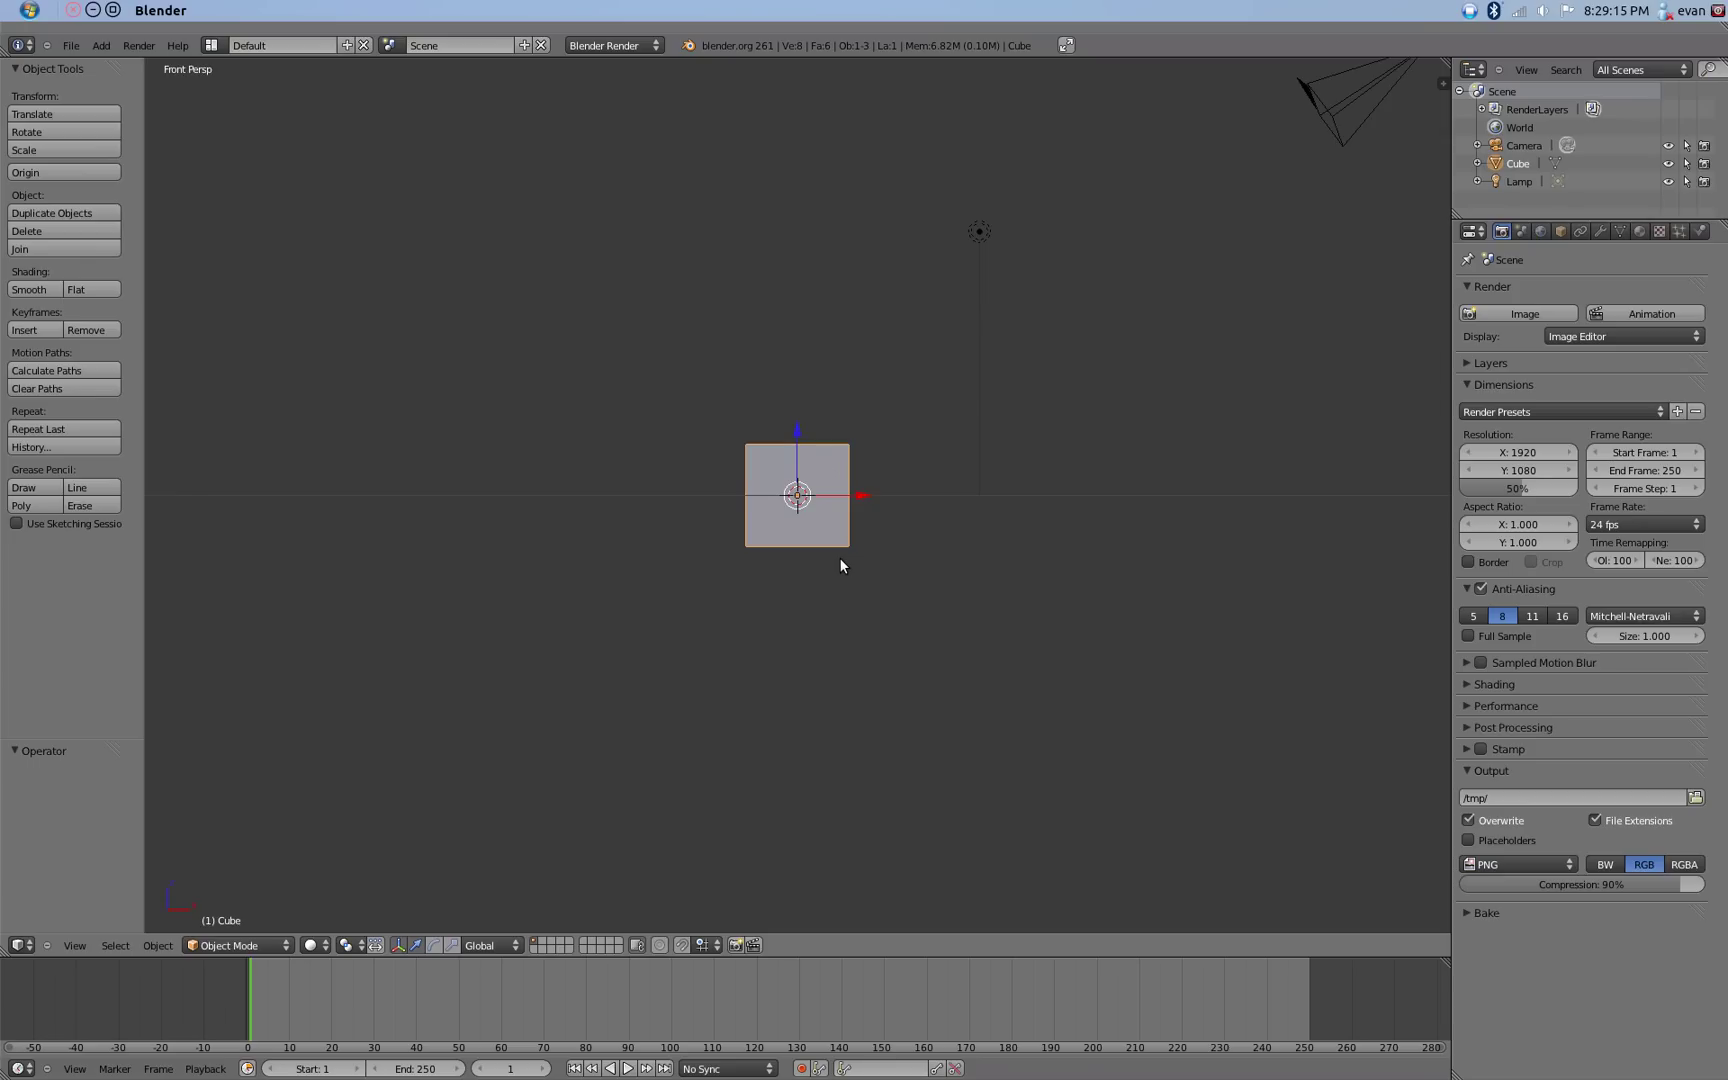
{"action": "key", "text": "KP_5"}
{"action": "scroll", "coordinate": [840, 565], "scroll_direction": "up", "scroll_amount": 5}
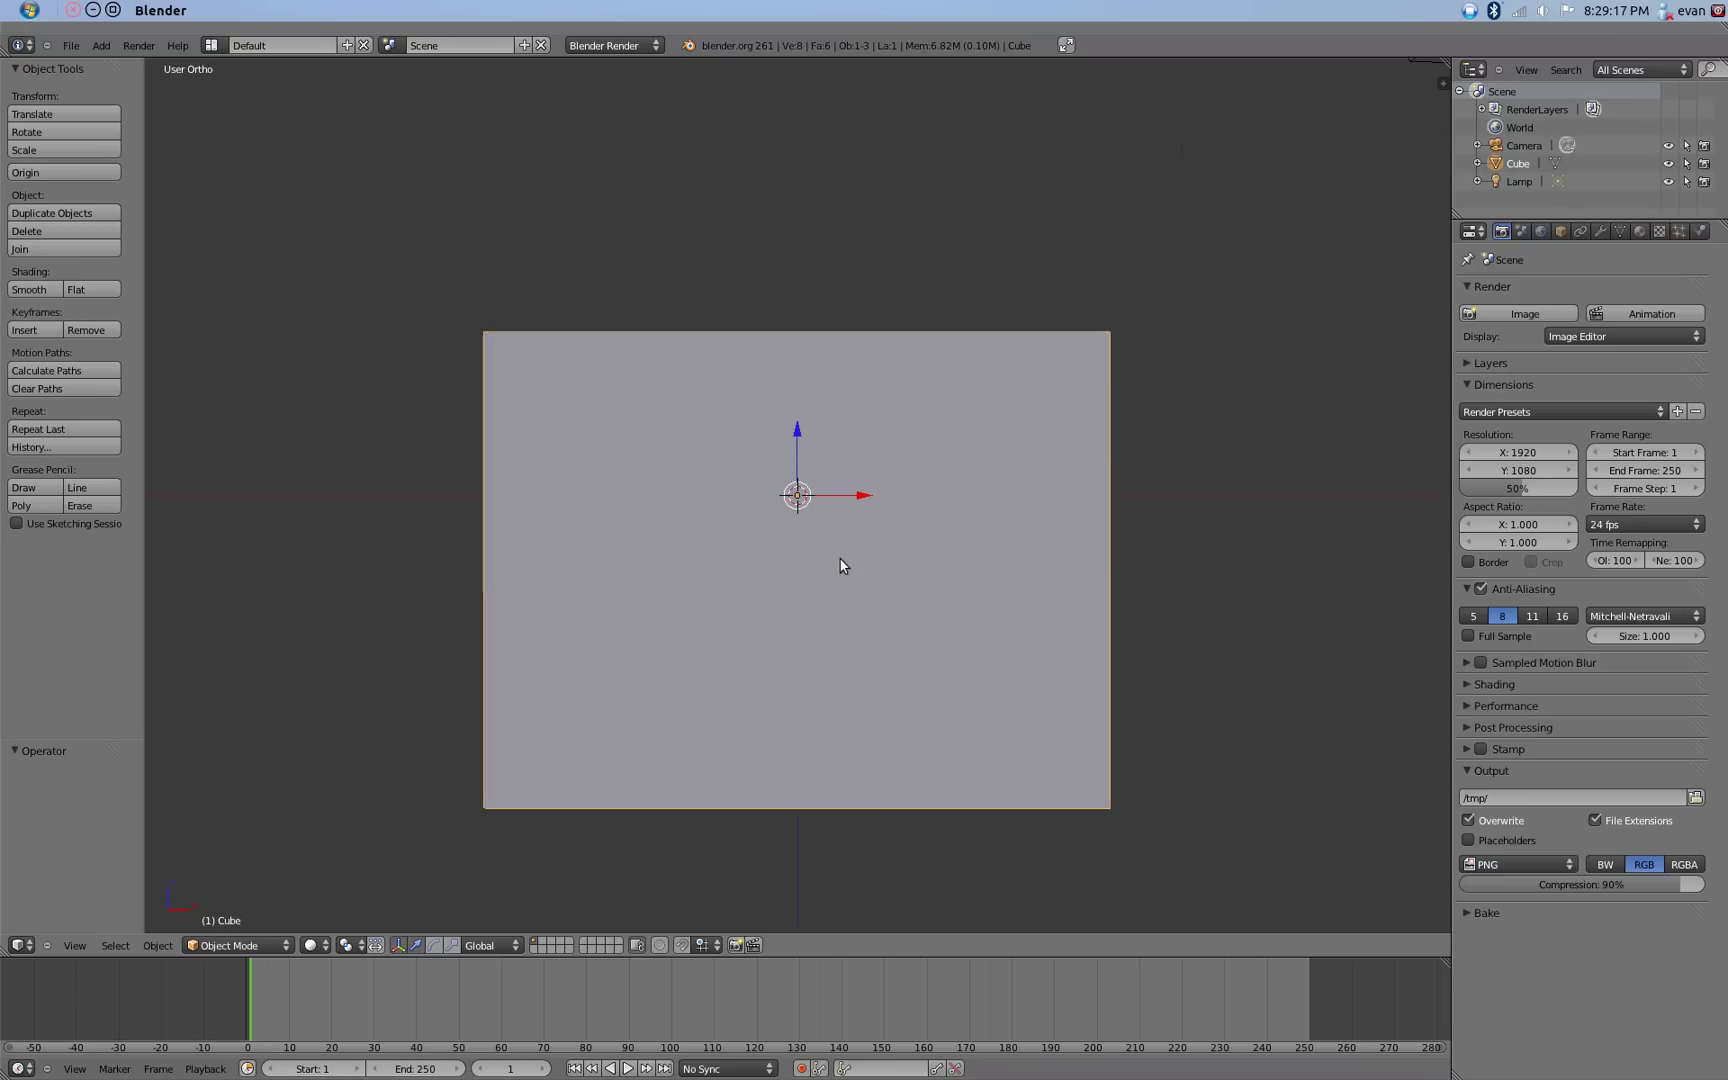
{"action": "scroll", "coordinate": [853, 625], "scroll_direction": "up", "scroll_amount": 4}
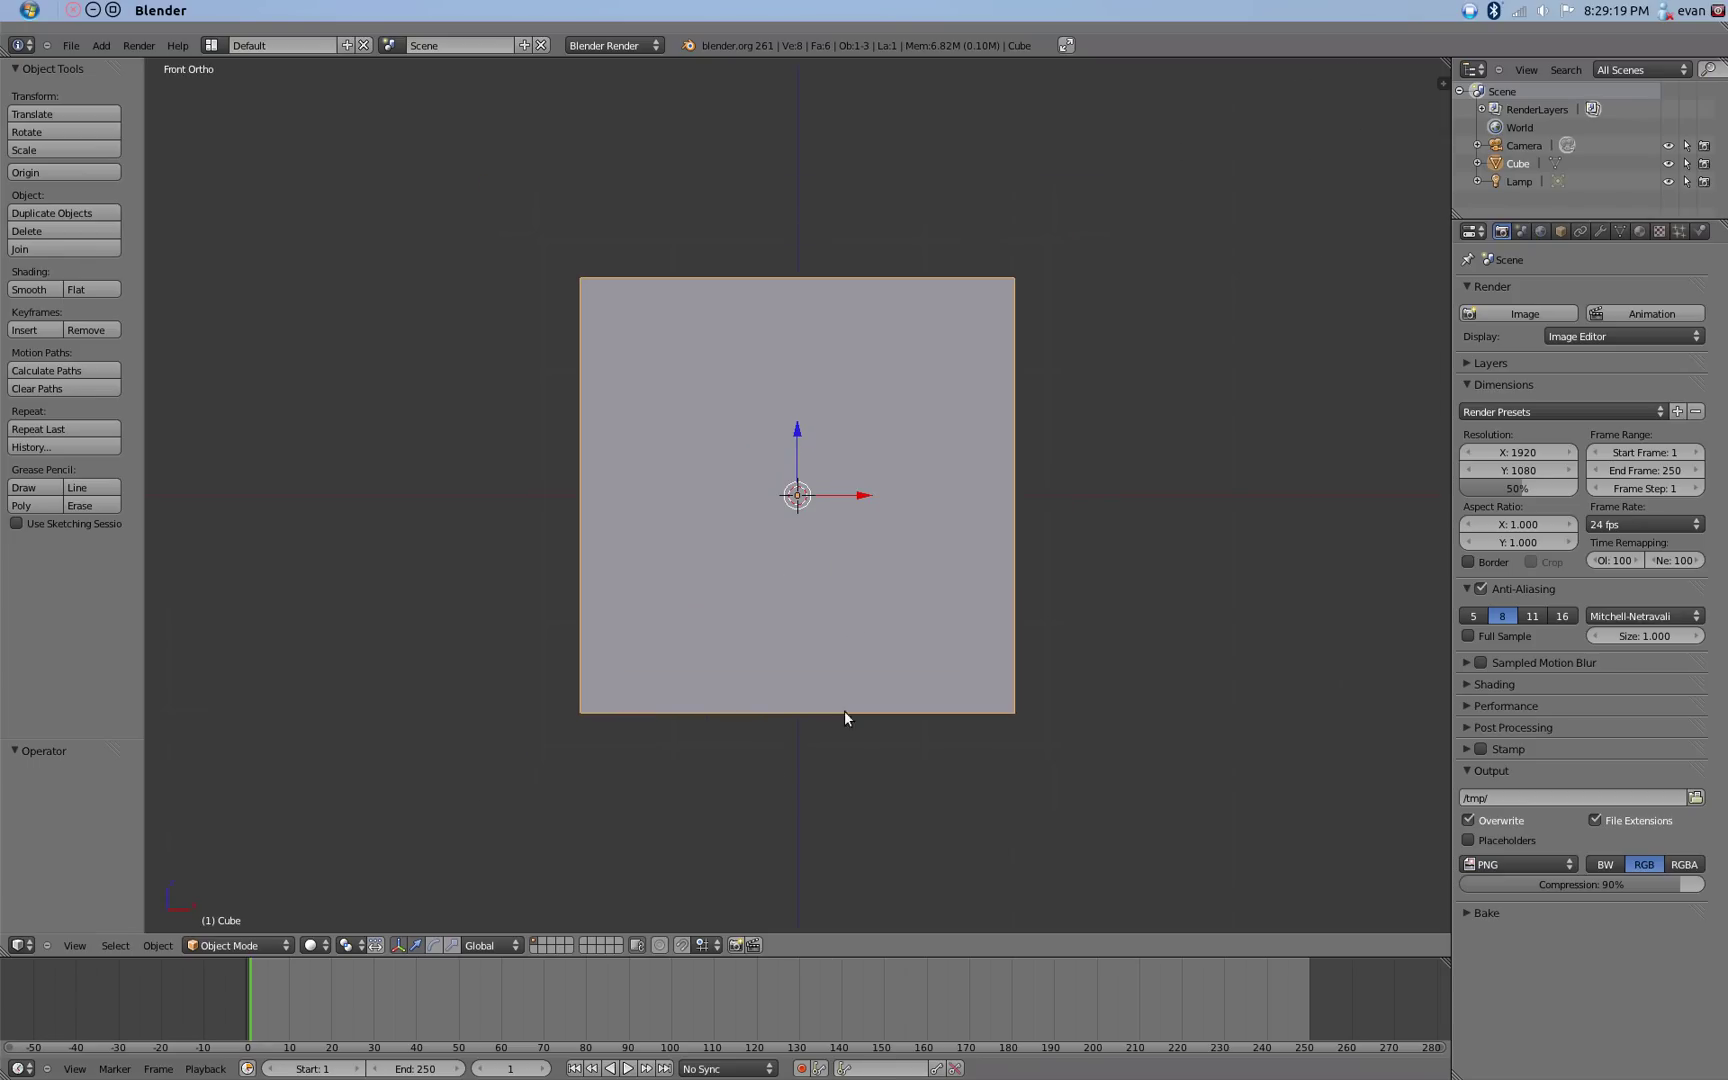
{"action": "key", "text": "g"}
{"action": "key", "text": "z"}
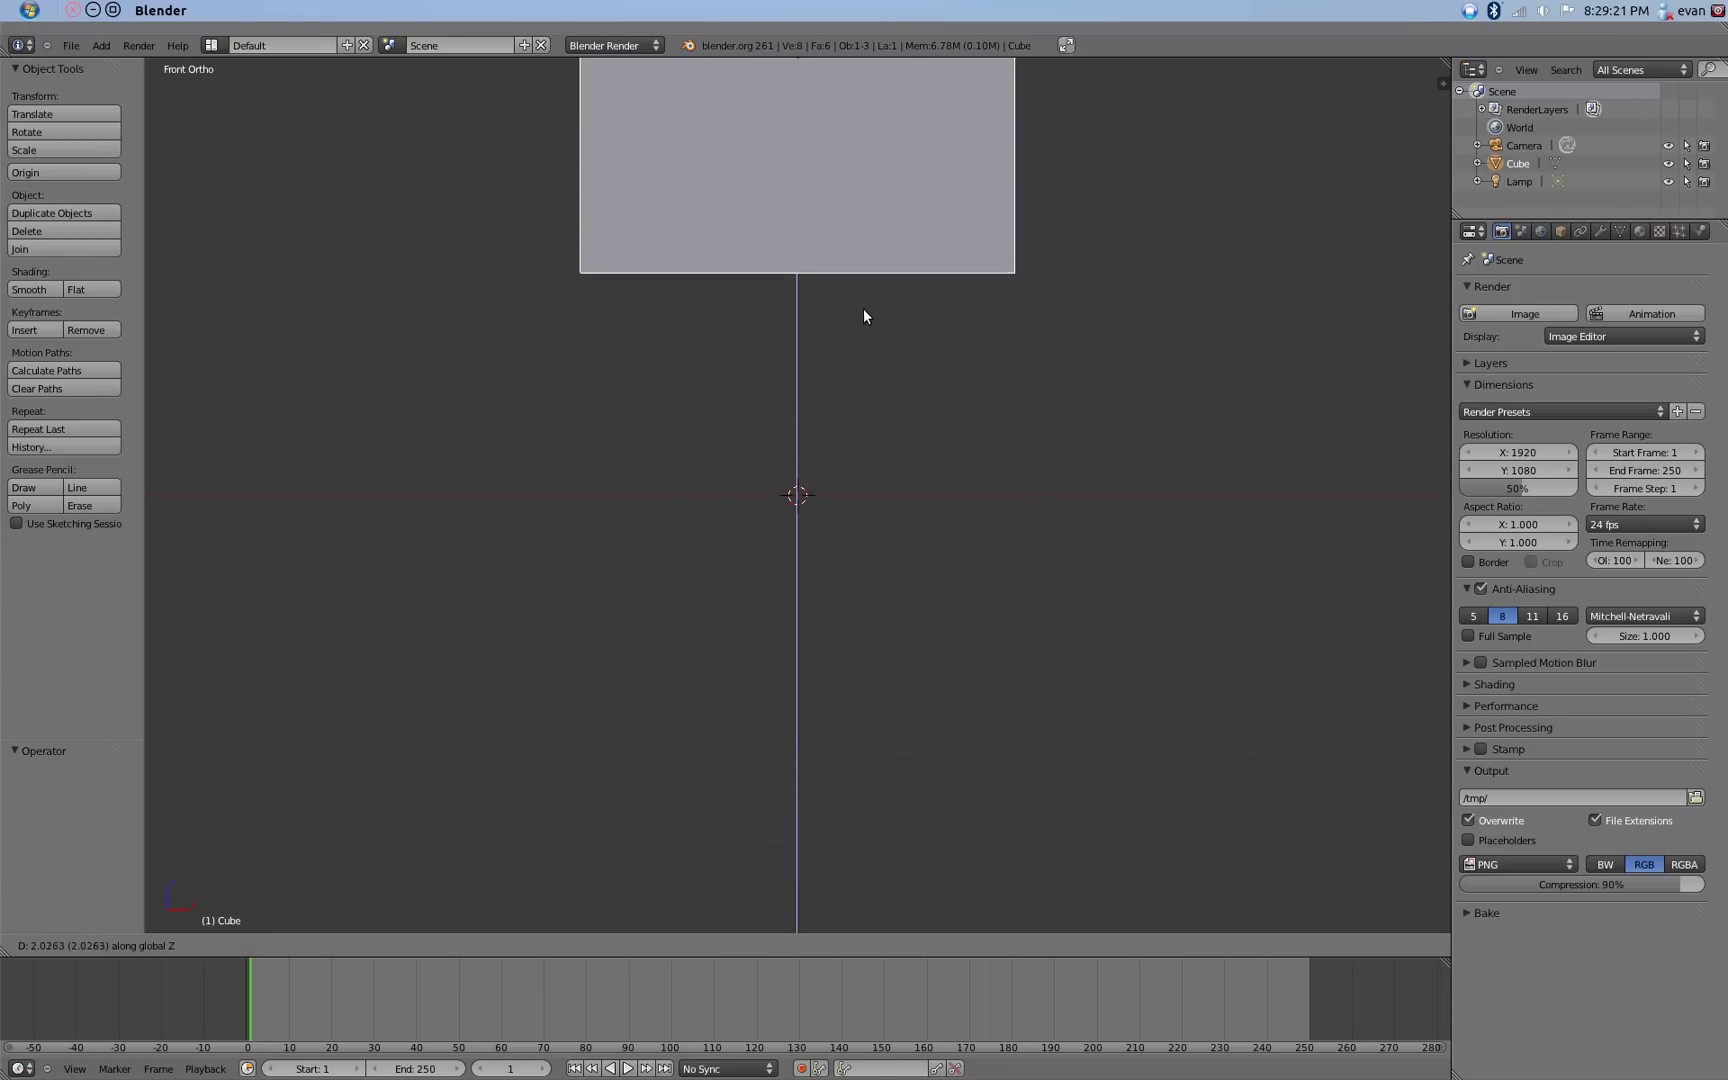
{"action": "left_click", "coordinate": [863, 309]}
Add a mesh plane and scale it up to about 4.569 as the floor.
{"action": "scroll", "coordinate": [849, 445], "scroll_direction": "down", "scroll_amount": 3}
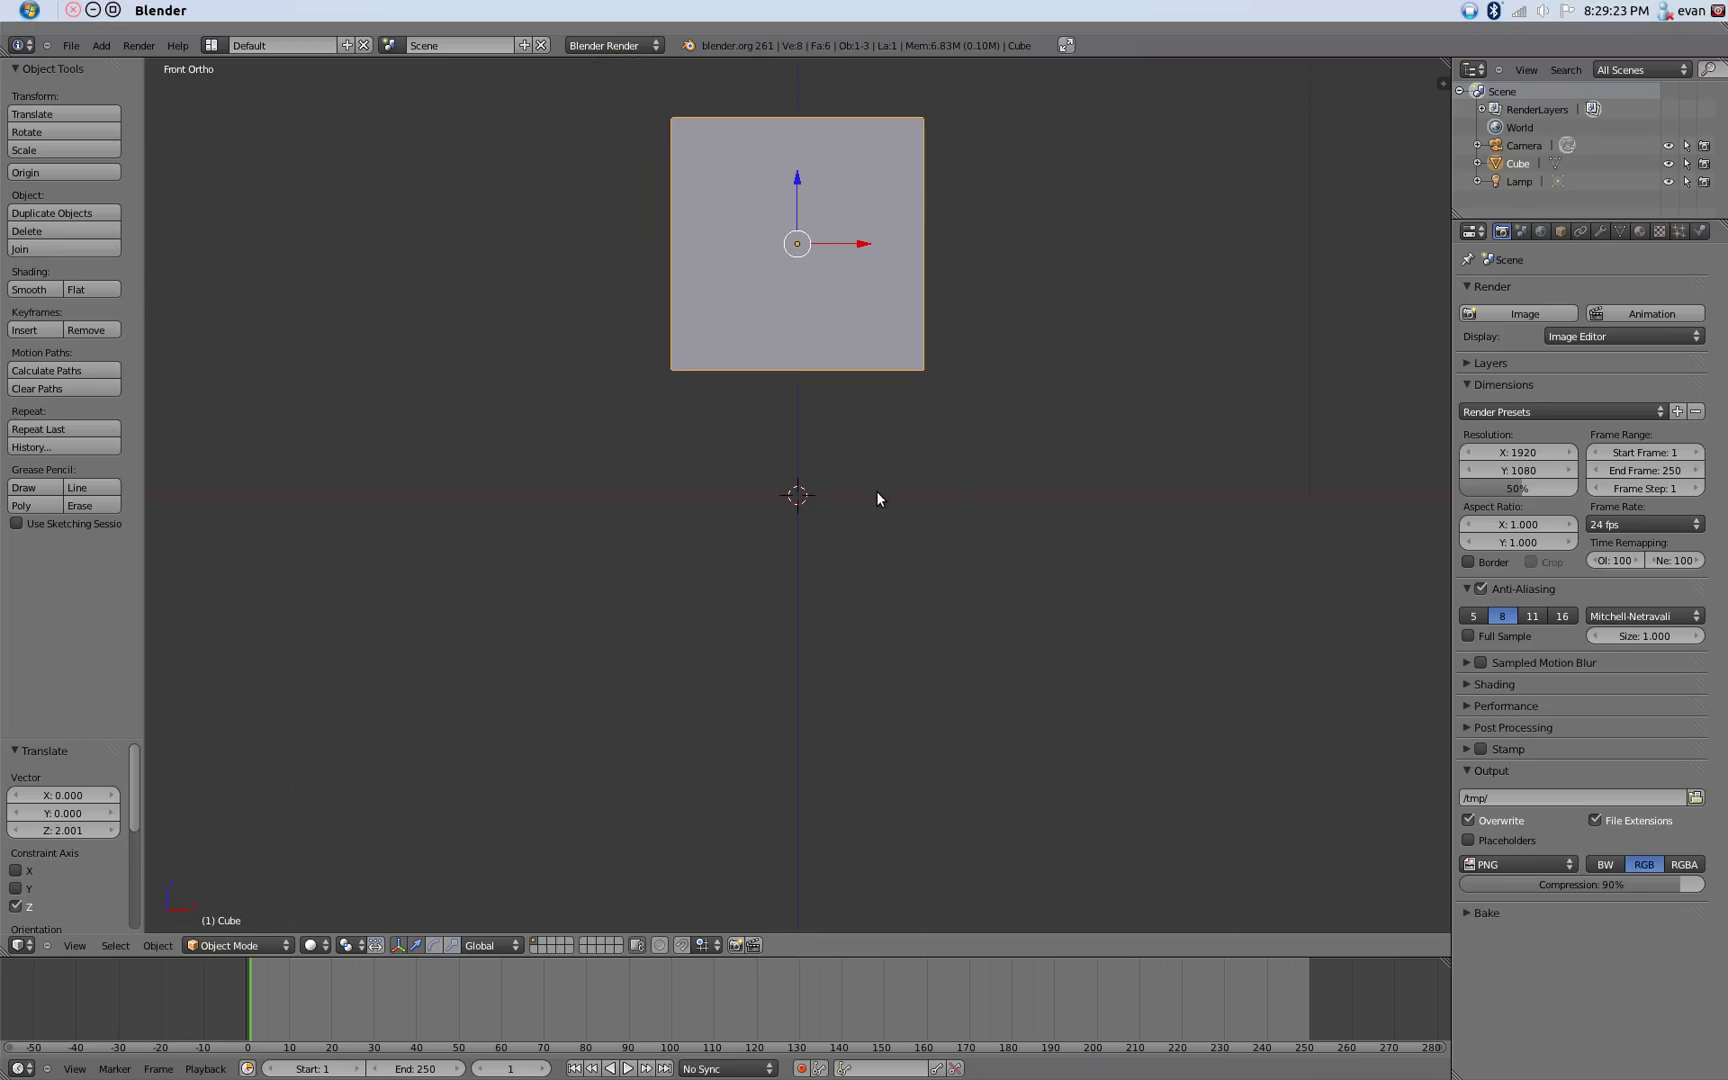
{"action": "key", "text": "shift+a"}
{"action": "mouse_move", "coordinate": [883, 490]}
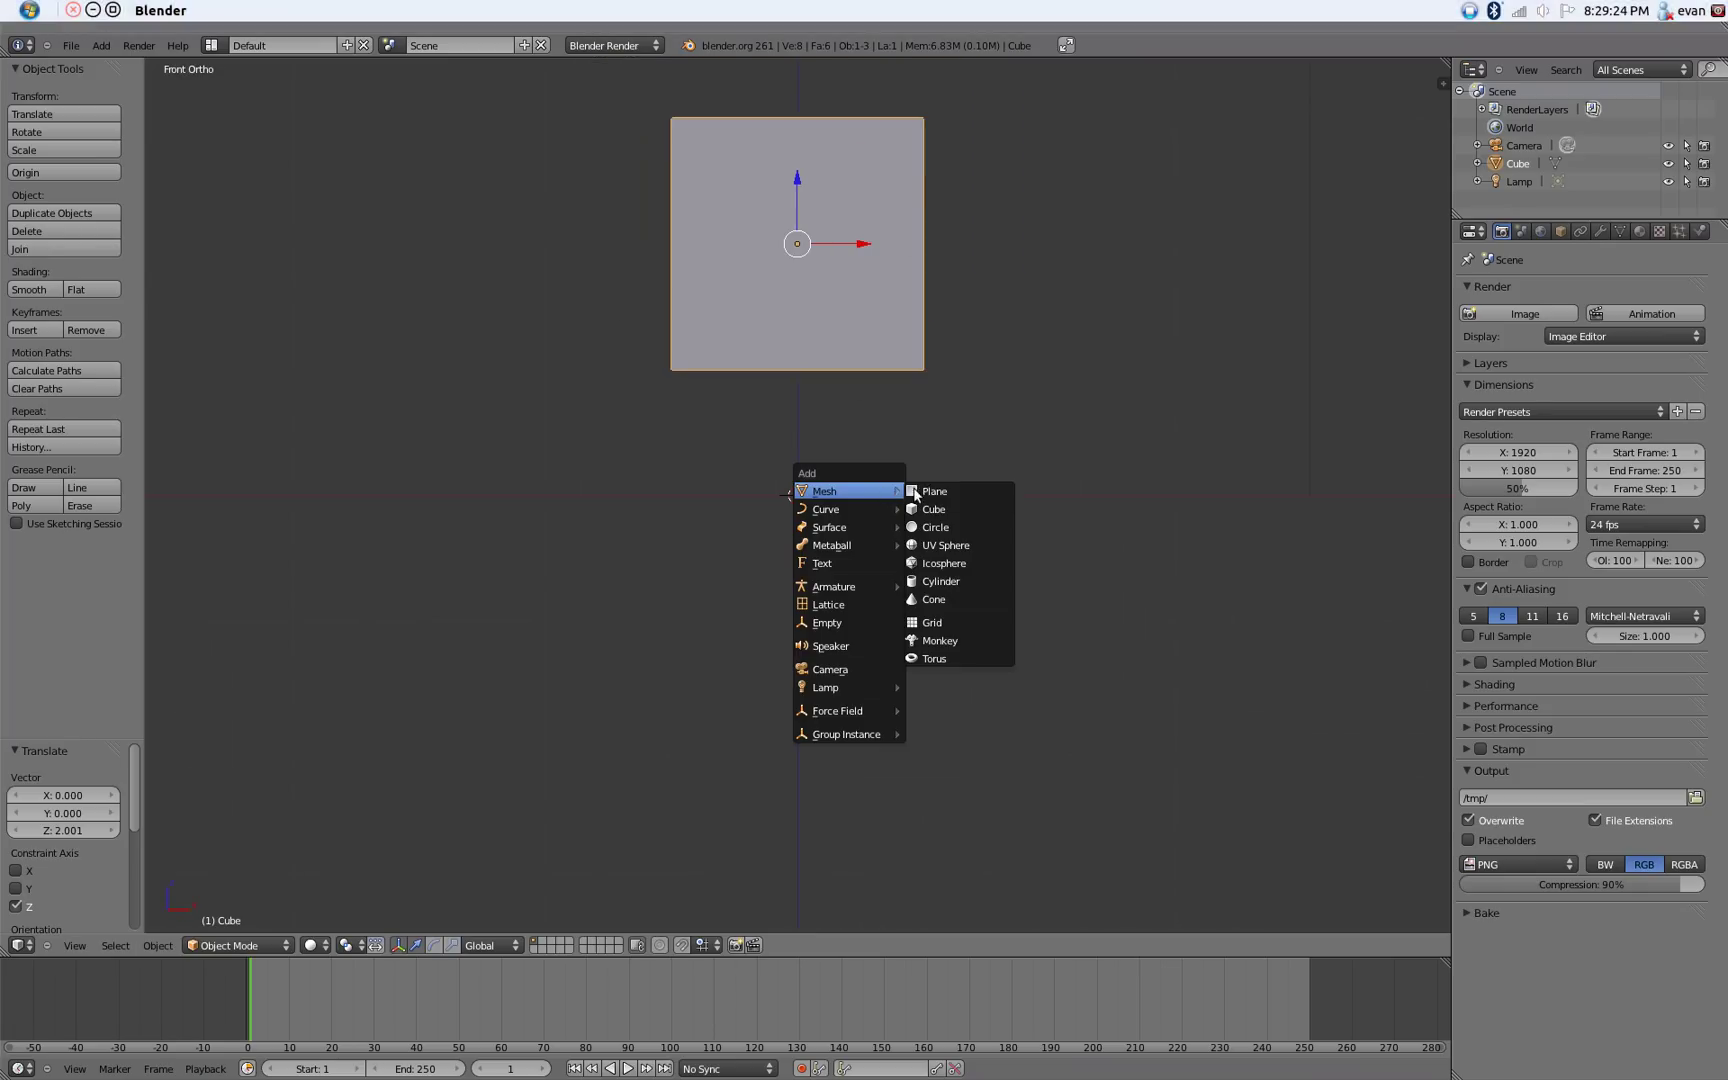
{"action": "left_click", "coordinate": [1011, 490]}
{"action": "key", "text": "s"}
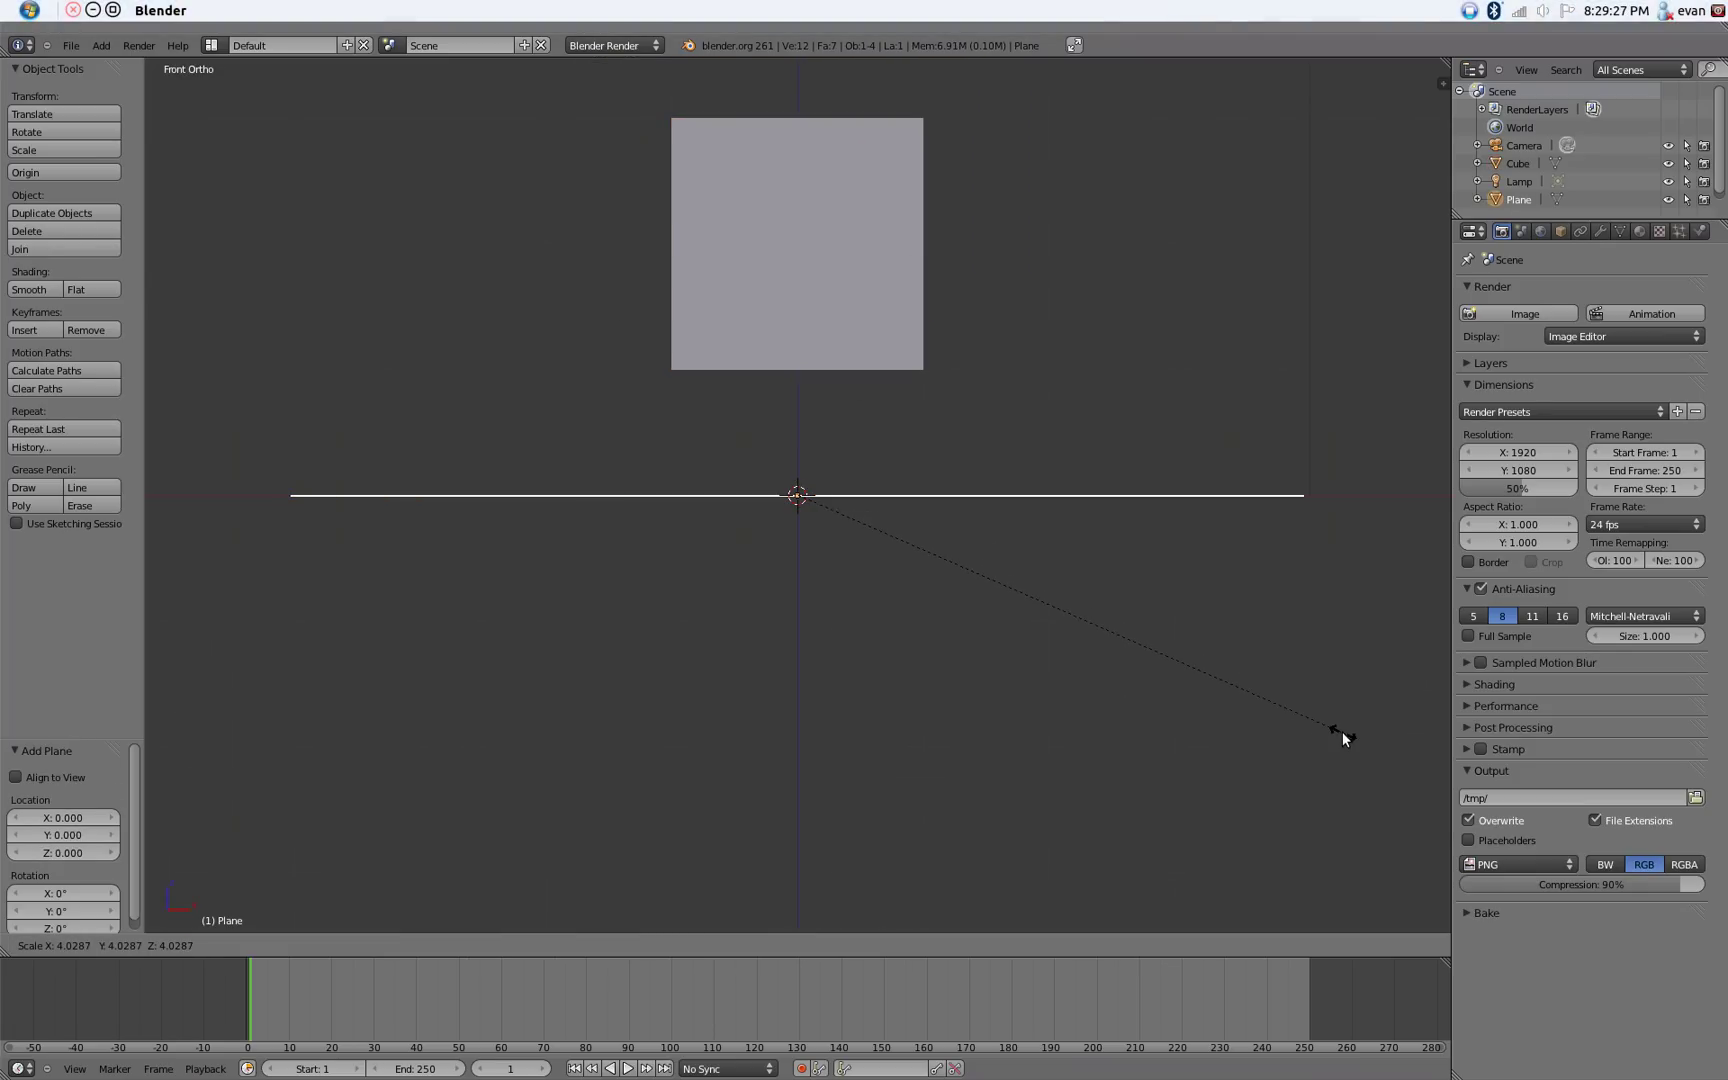
{"action": "left_click", "coordinate": [1390, 750]}
{"action": "key", "text": "s"}
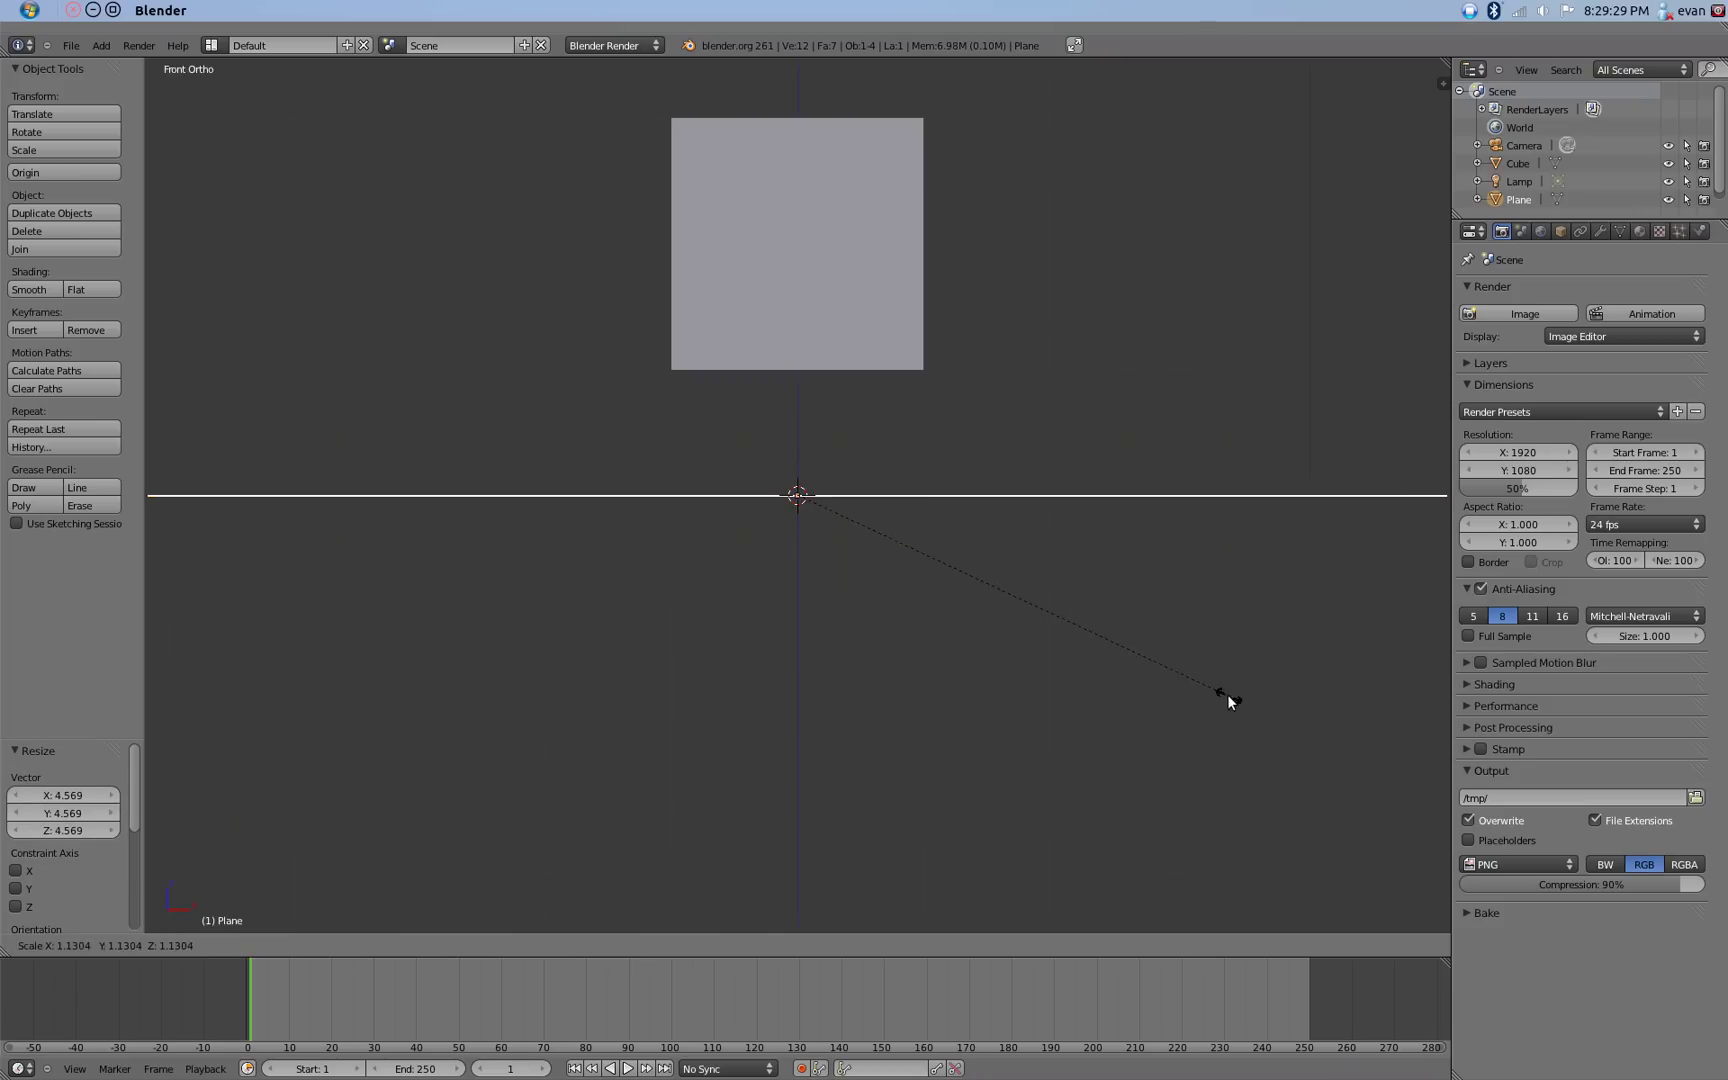
{"action": "left_click", "coordinate": [1229, 700]}
Select the cube and shrink it to 0.480 scale.
{"action": "scroll", "coordinate": [1000, 490], "scroll_direction": "down", "scroll_amount": 1}
{"action": "right_click", "coordinate": [817, 389]}
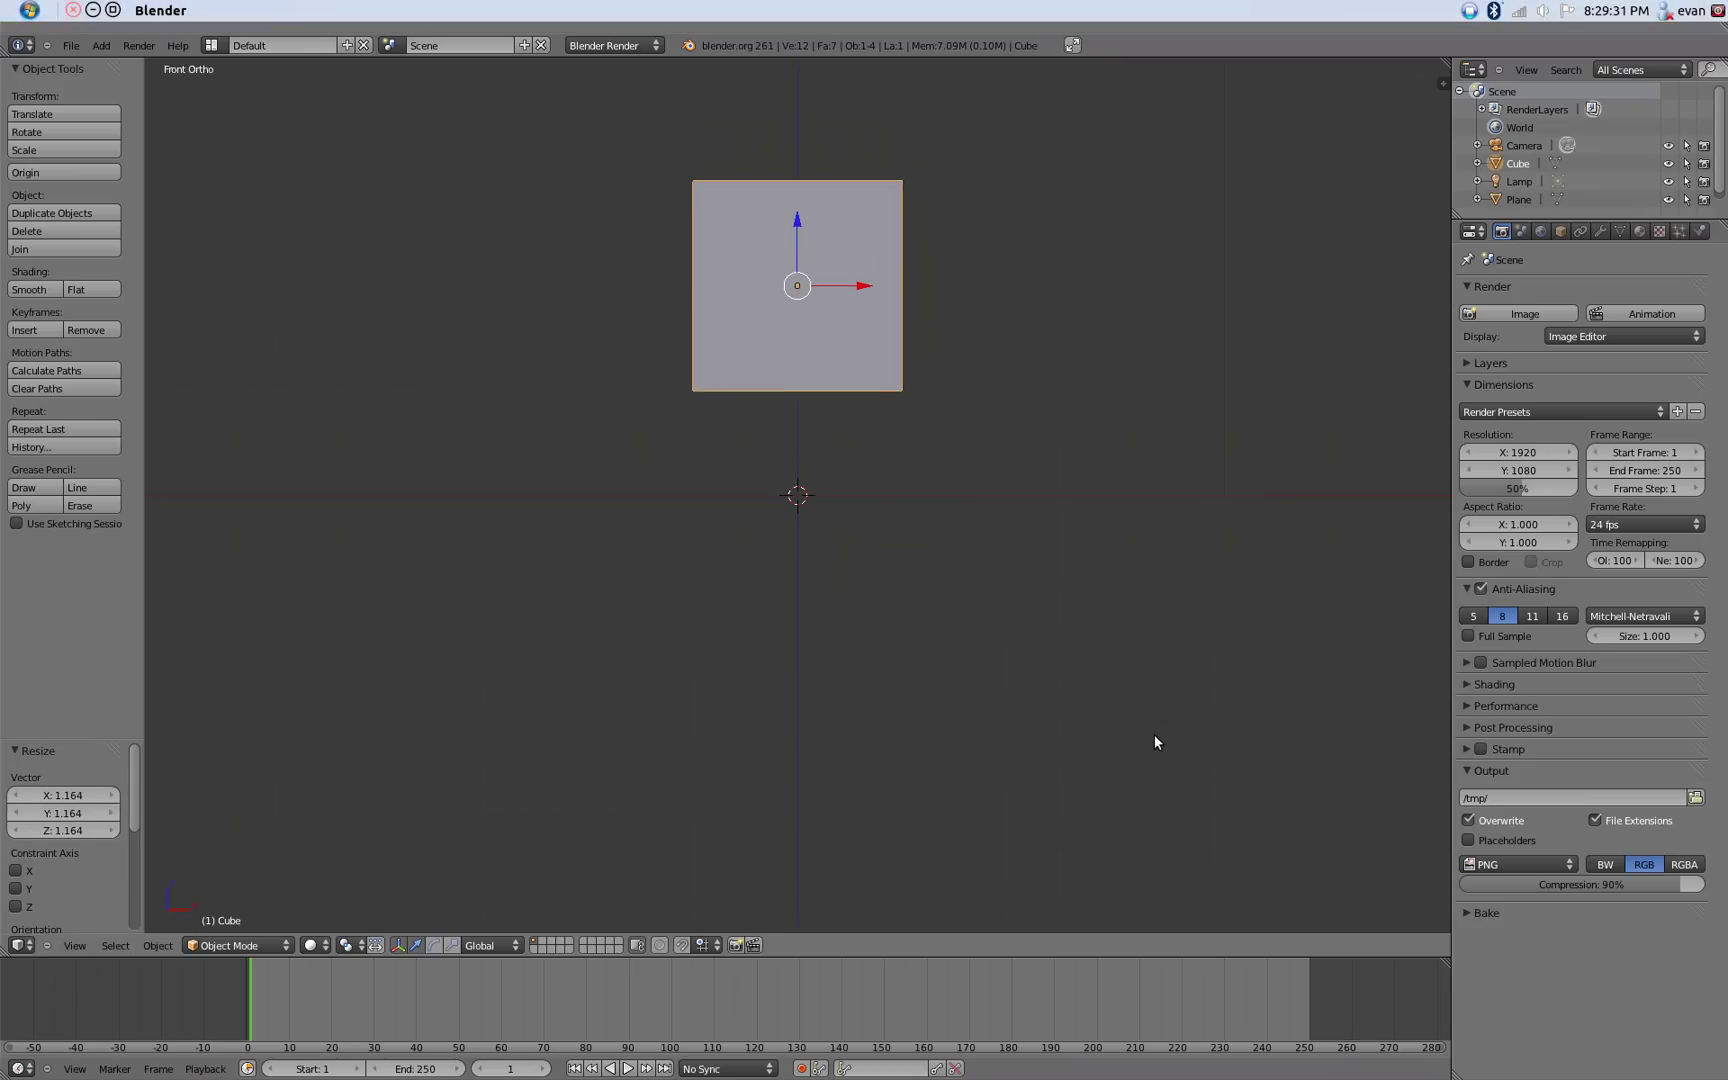
{"action": "key", "text": "s"}
{"action": "left_click", "coordinate": [903, 537]}
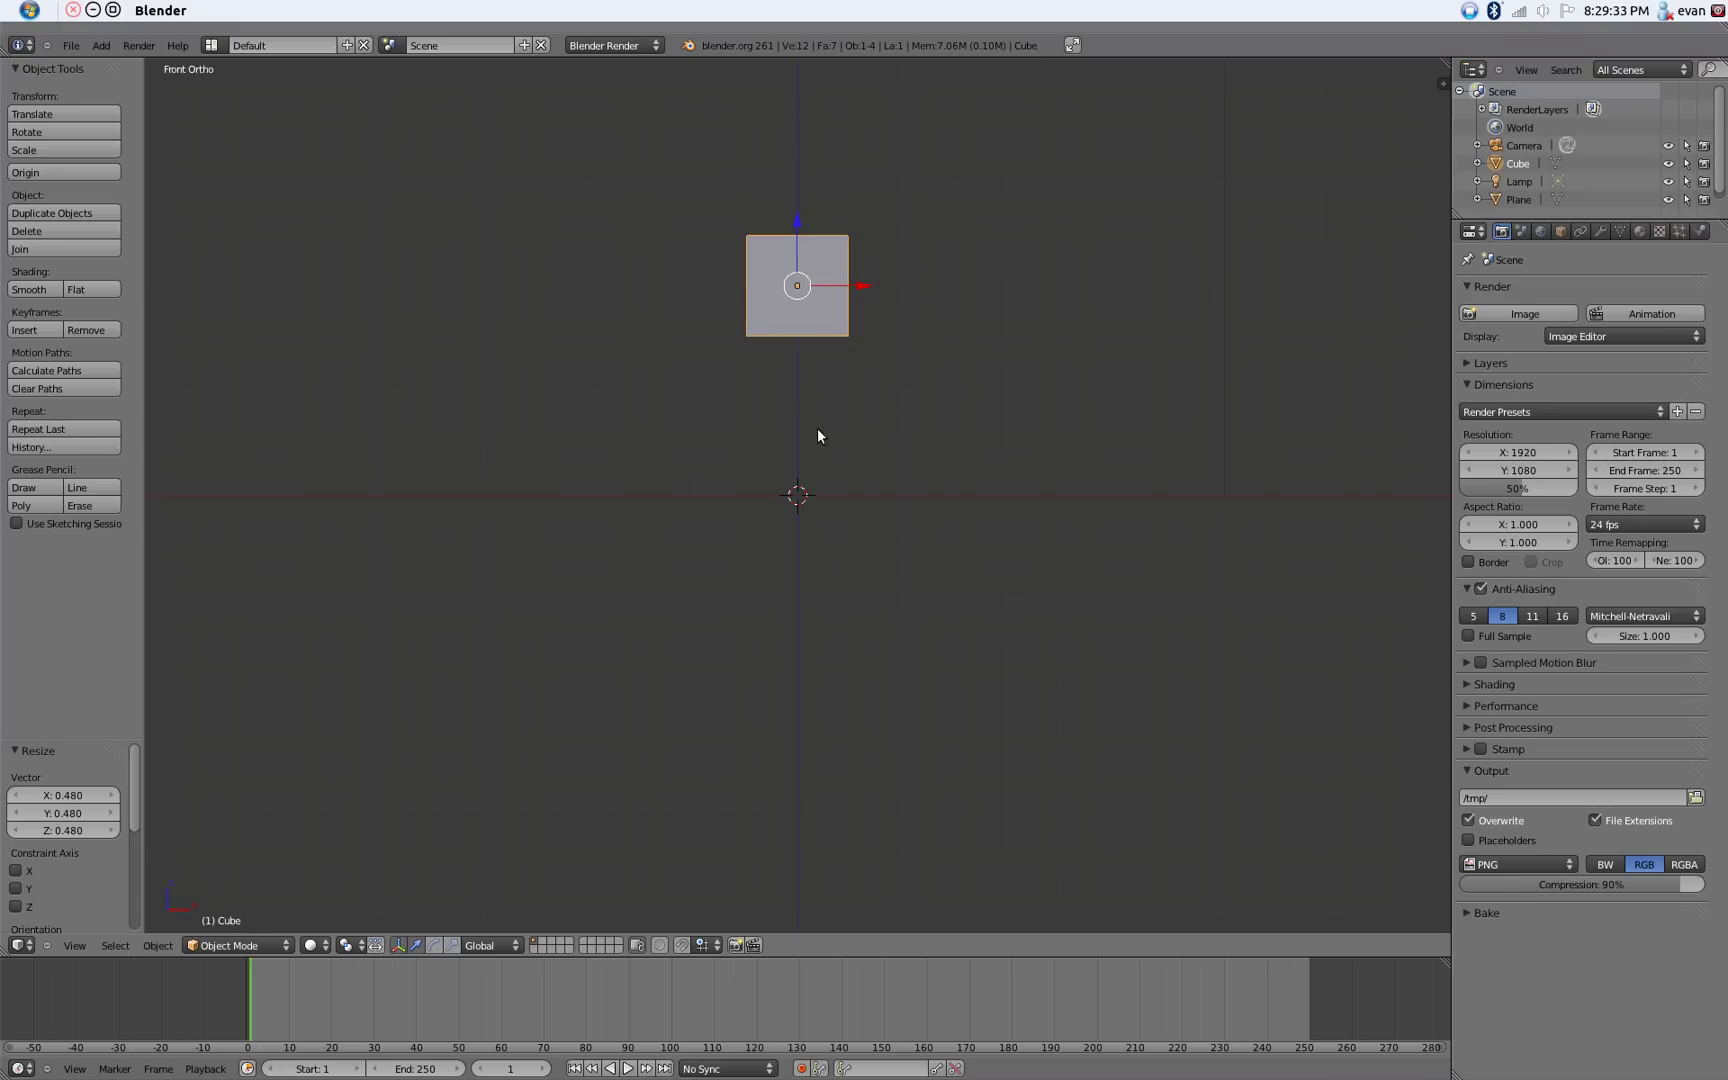
Name the plane 'Floor' and the cube 'Jello' in the Object properties.
{"action": "right_click", "coordinate": [869, 498]}
{"action": "middle_click_drag", "start_coordinate": [869, 498], "coordinate": [1120, 462]}
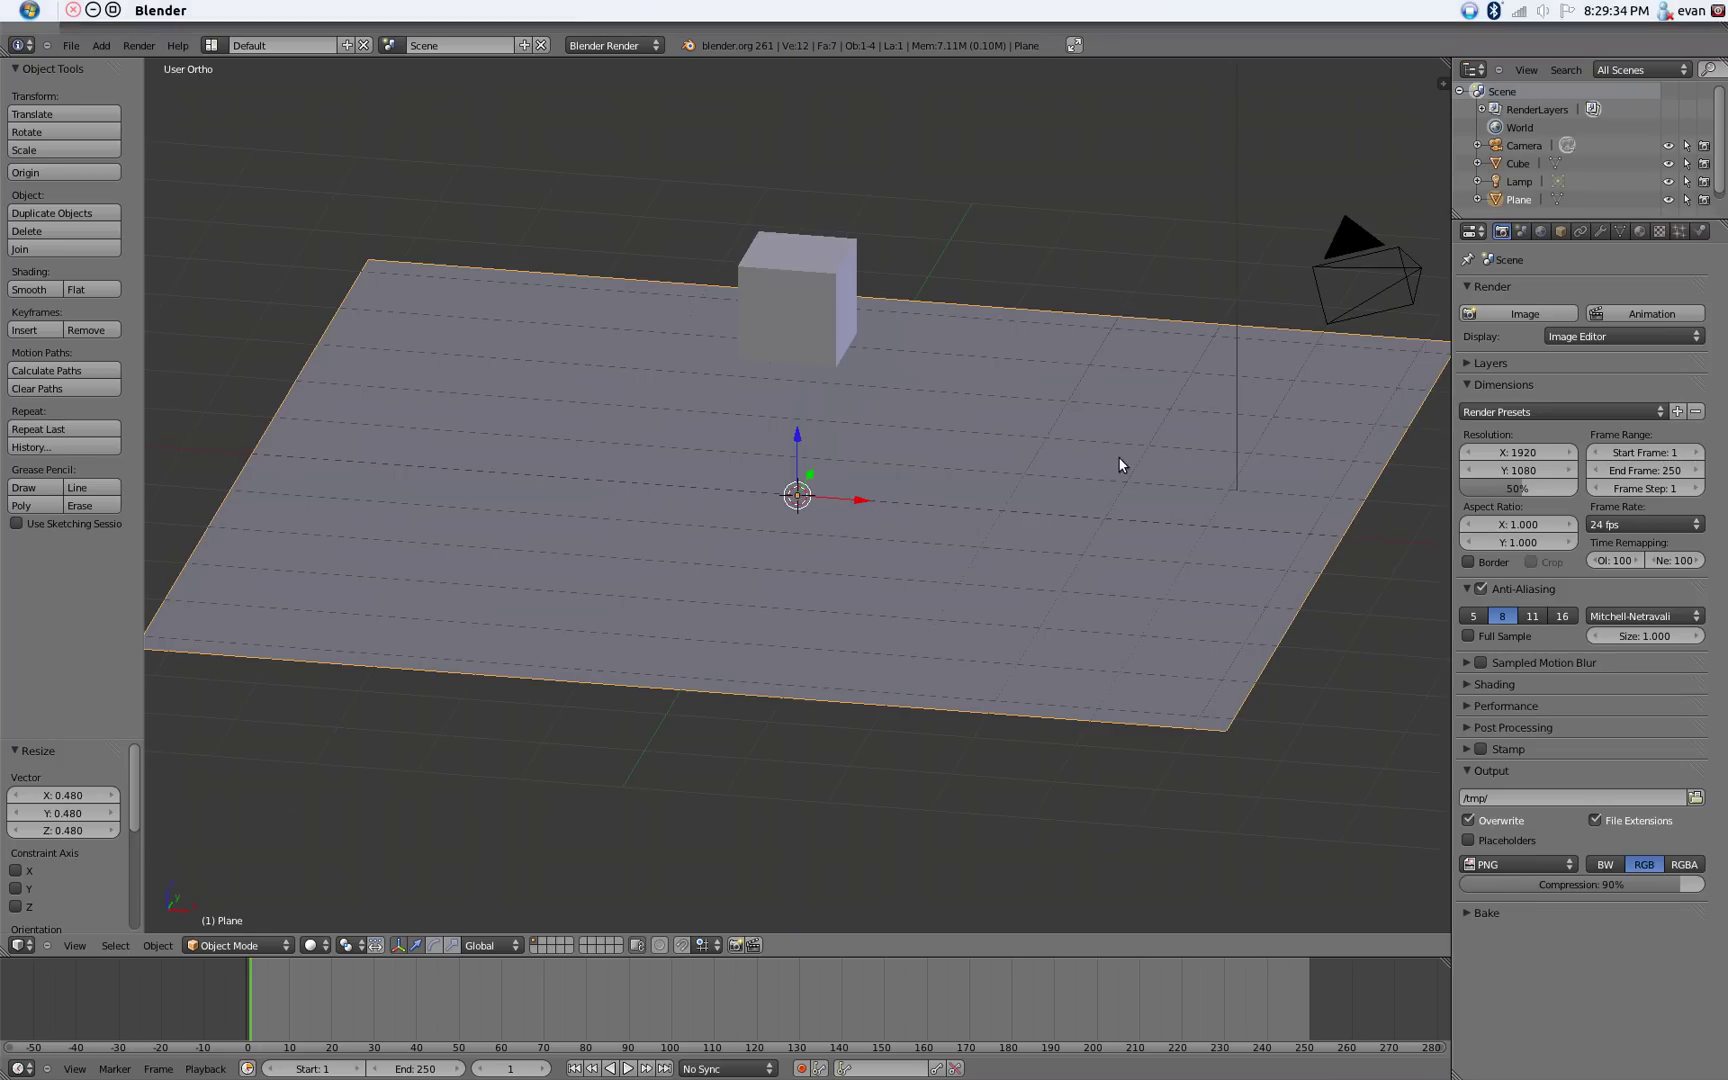
{"action": "left_click", "coordinate": [1559, 230]}
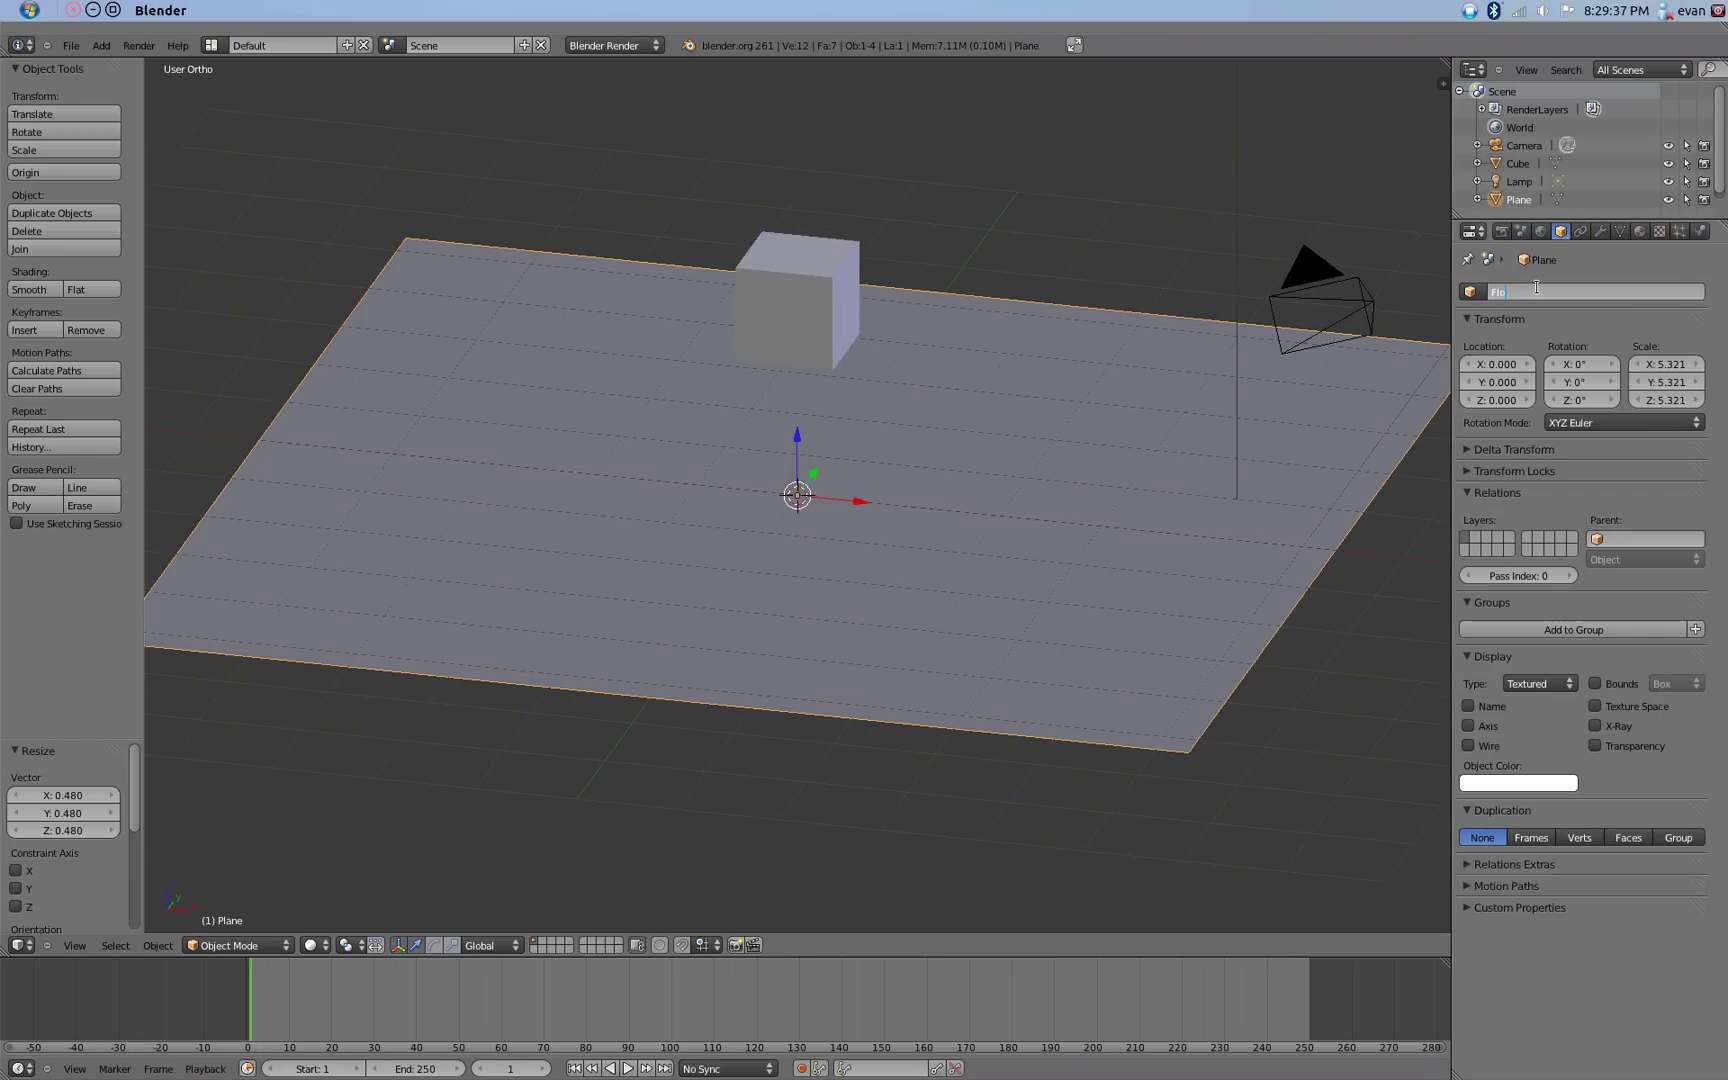
{"action": "right_click", "coordinate": [712, 356]}
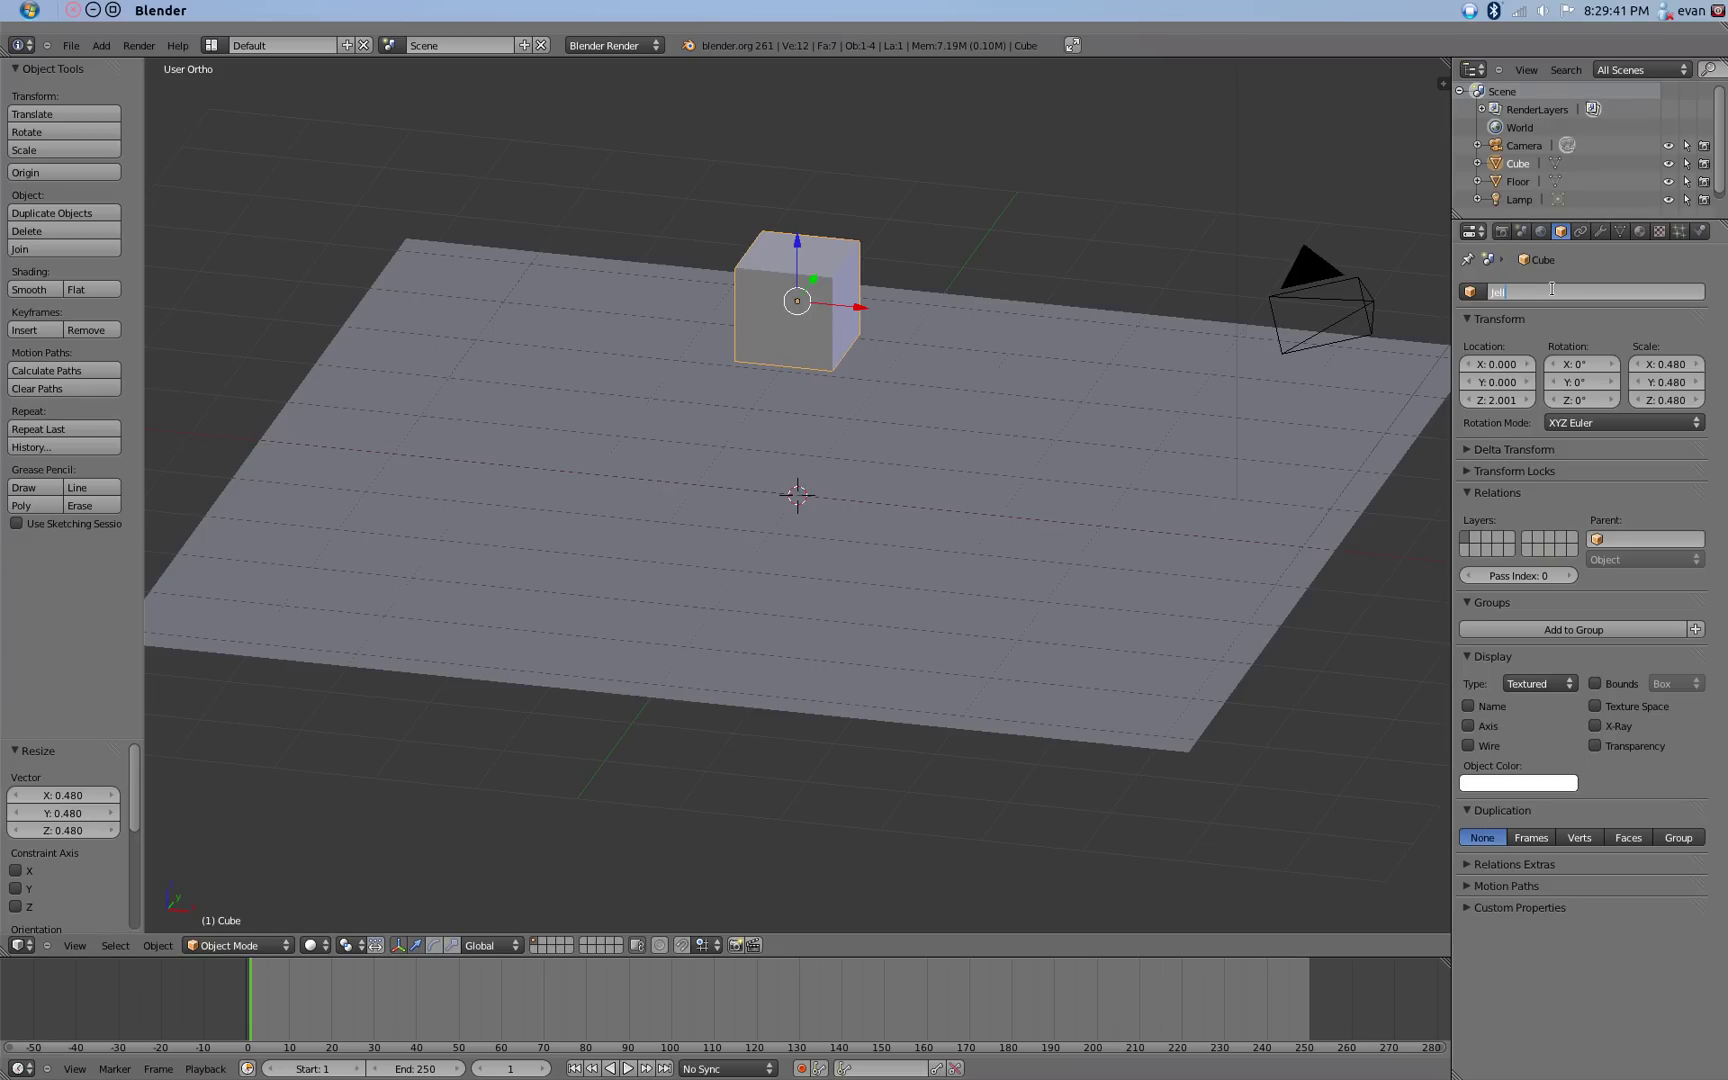
{"action": "mouse_move", "coordinate": [918, 609]}
{"action": "middle_mouse_down"}
{"action": "mouse_move", "coordinate": [833, 625]}
{"action": "mouse_move", "coordinate": [872, 604]}
{"action": "mouse_move", "coordinate": [978, 612]}
{"action": "mouse_move", "coordinate": [801, 632]}
{"action": "mouse_move", "coordinate": [900, 626]}
{"action": "middle_mouse_up"}
Add Cloth physics to Jello with Bending 0.400, then bring up the save dialog.
{"action": "left_click", "coordinate": [1700, 231]}
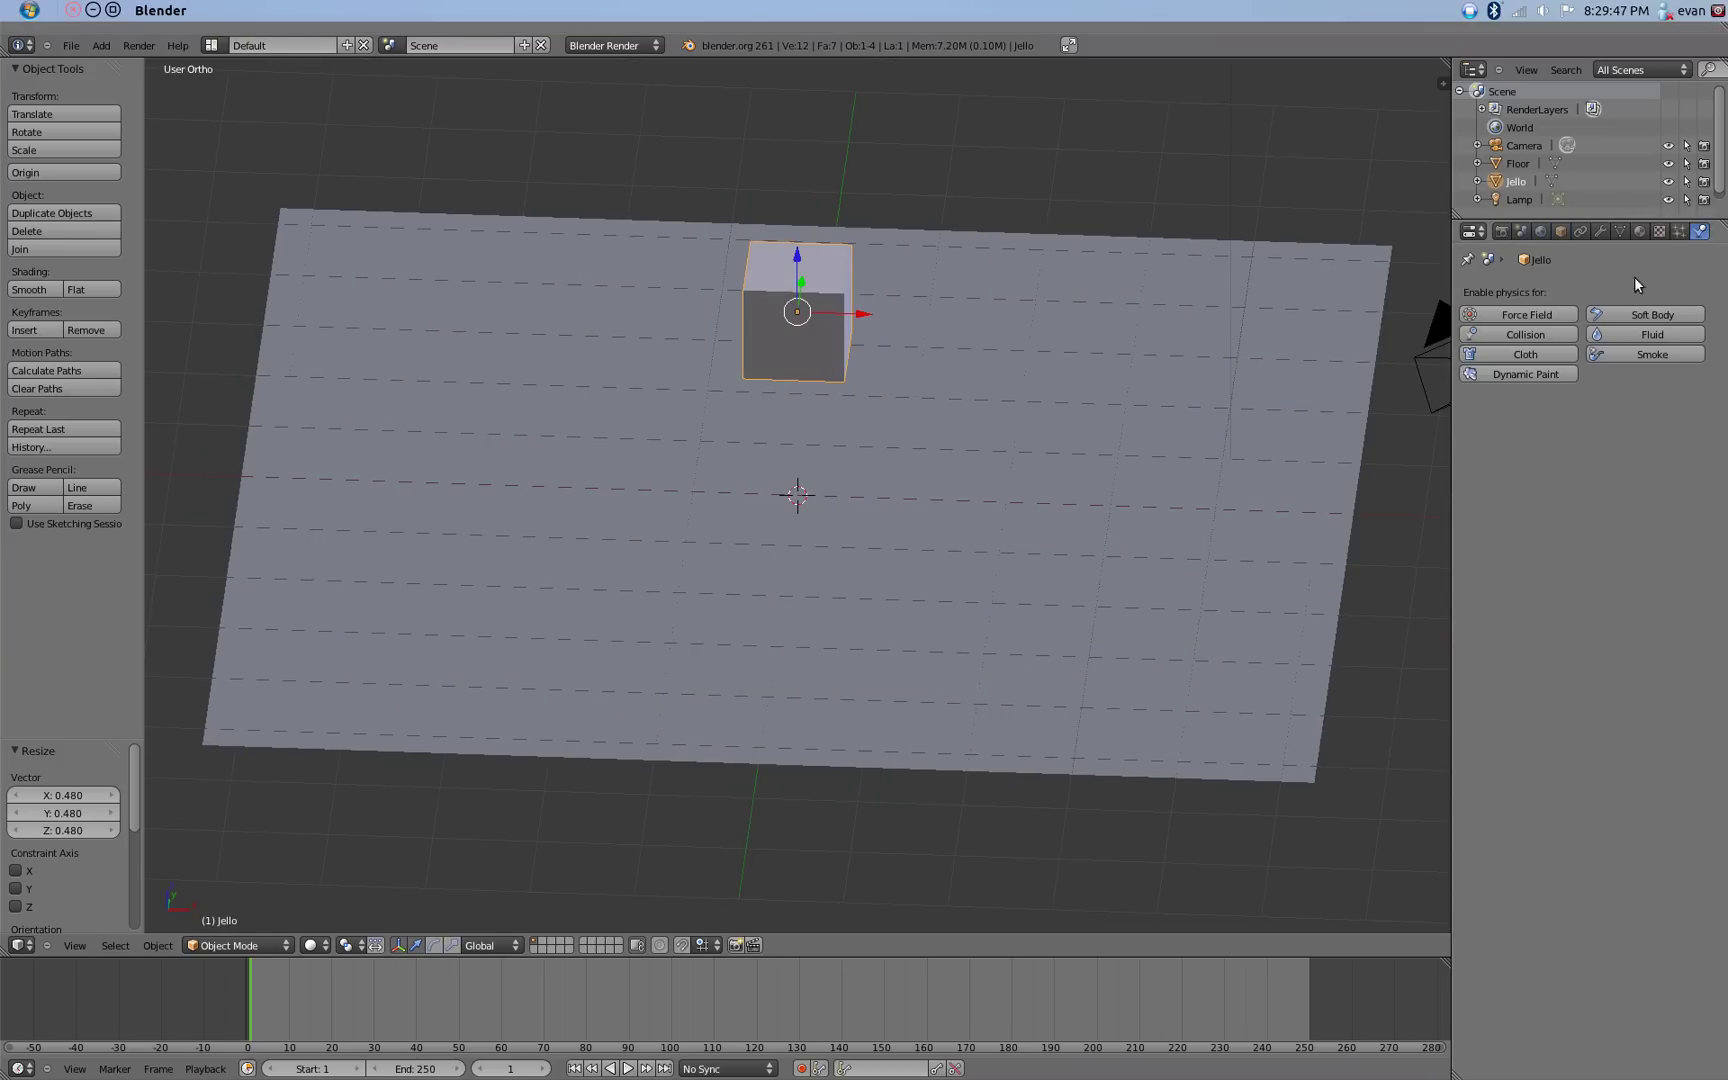
{"action": "left_click", "coordinate": [1522, 358]}
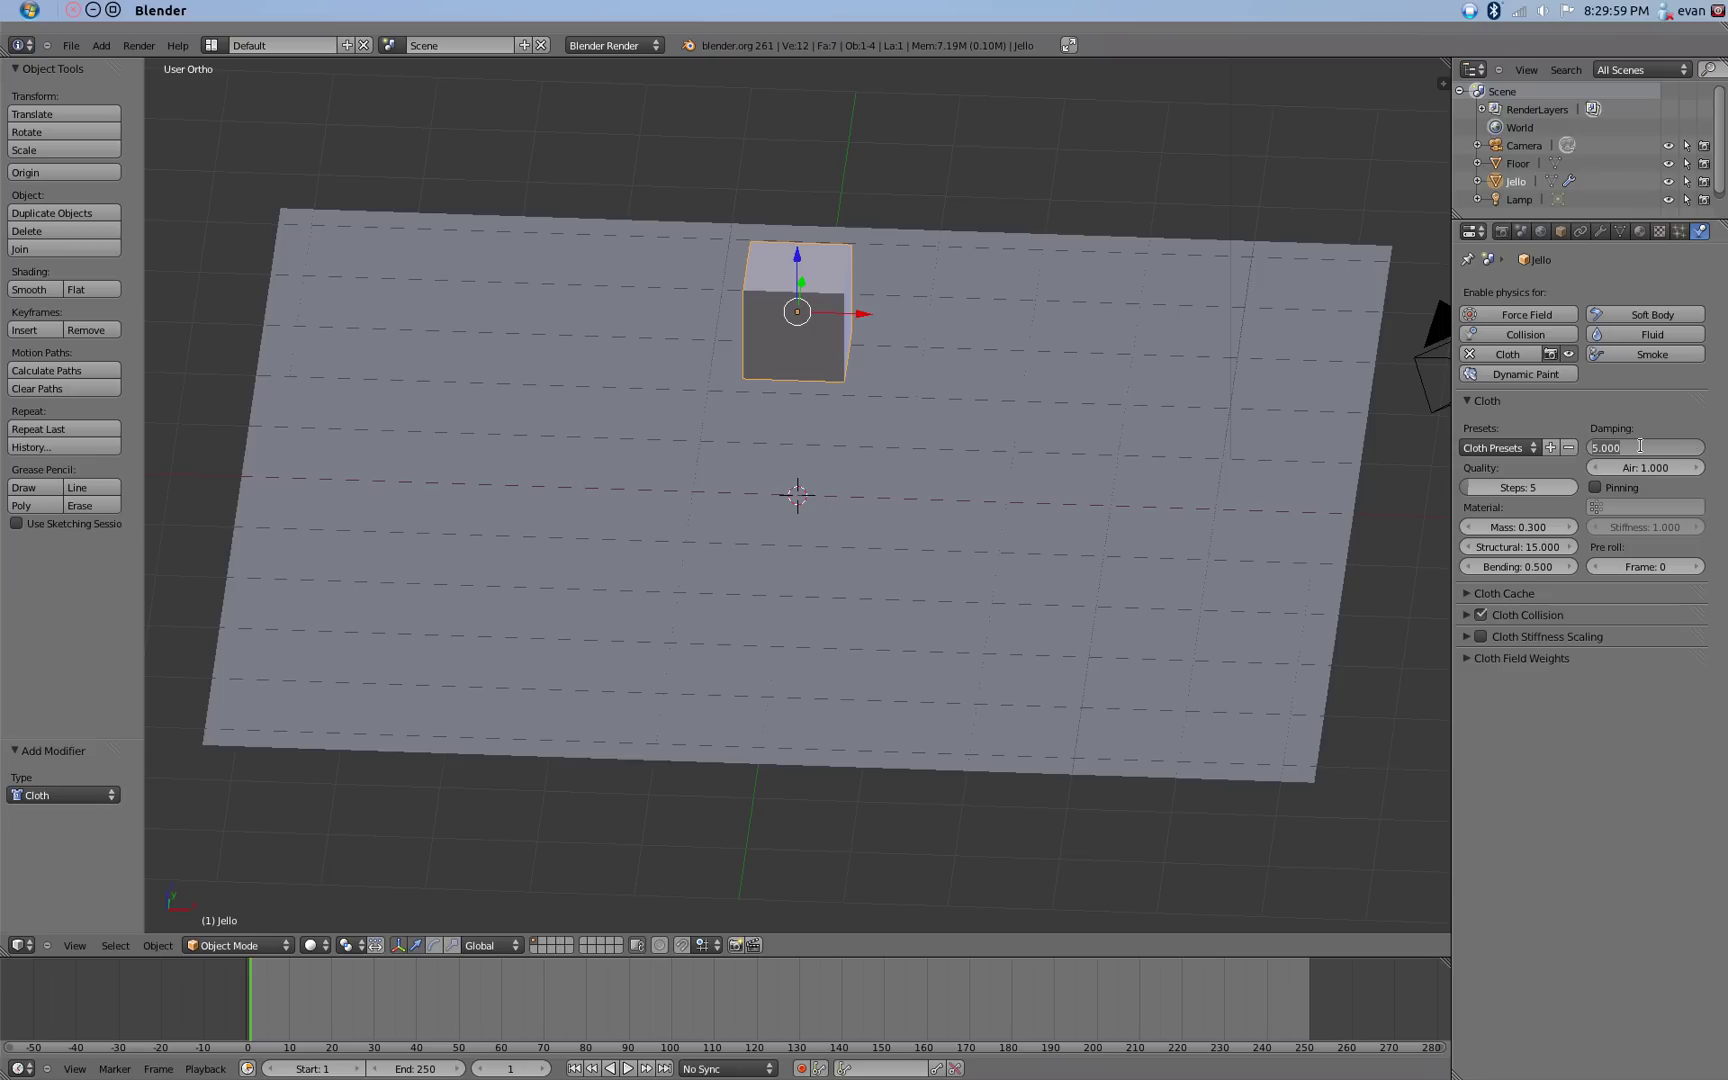
{"action": "left_click", "coordinate": [1529, 569]}
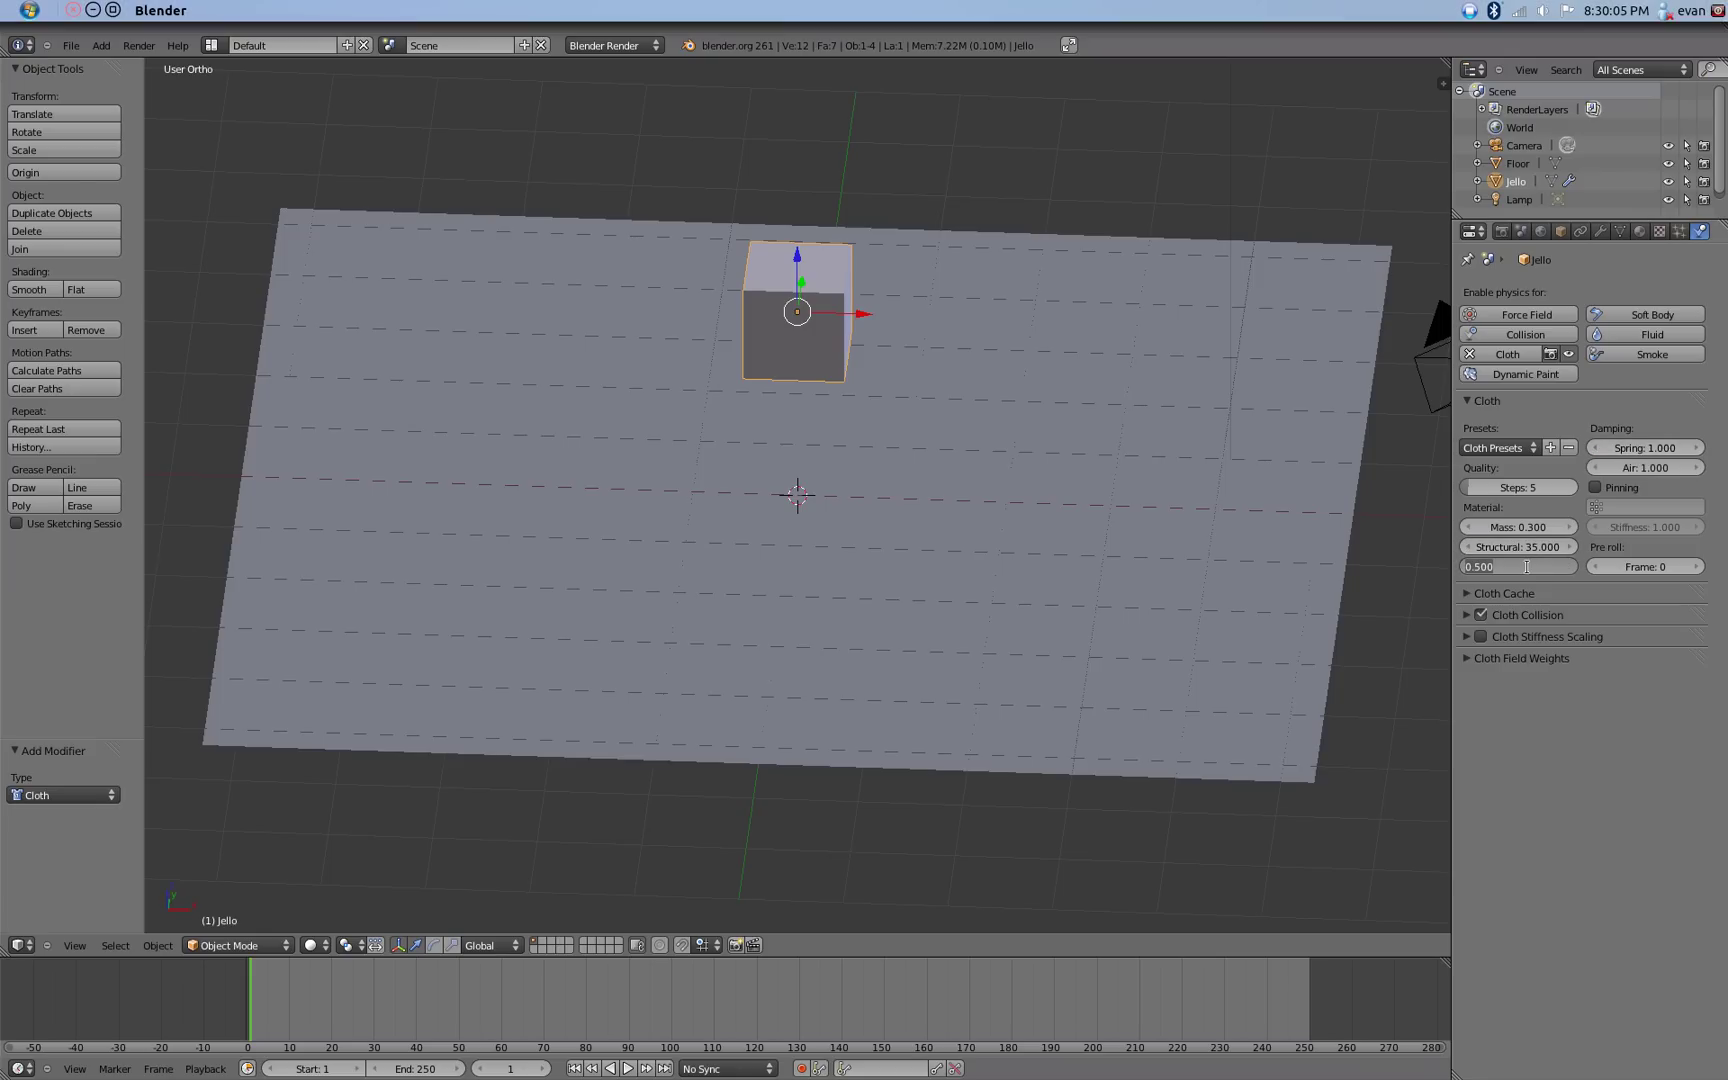
{"action": "type", "text": "0.4"}
{"action": "key", "text": "Return"}
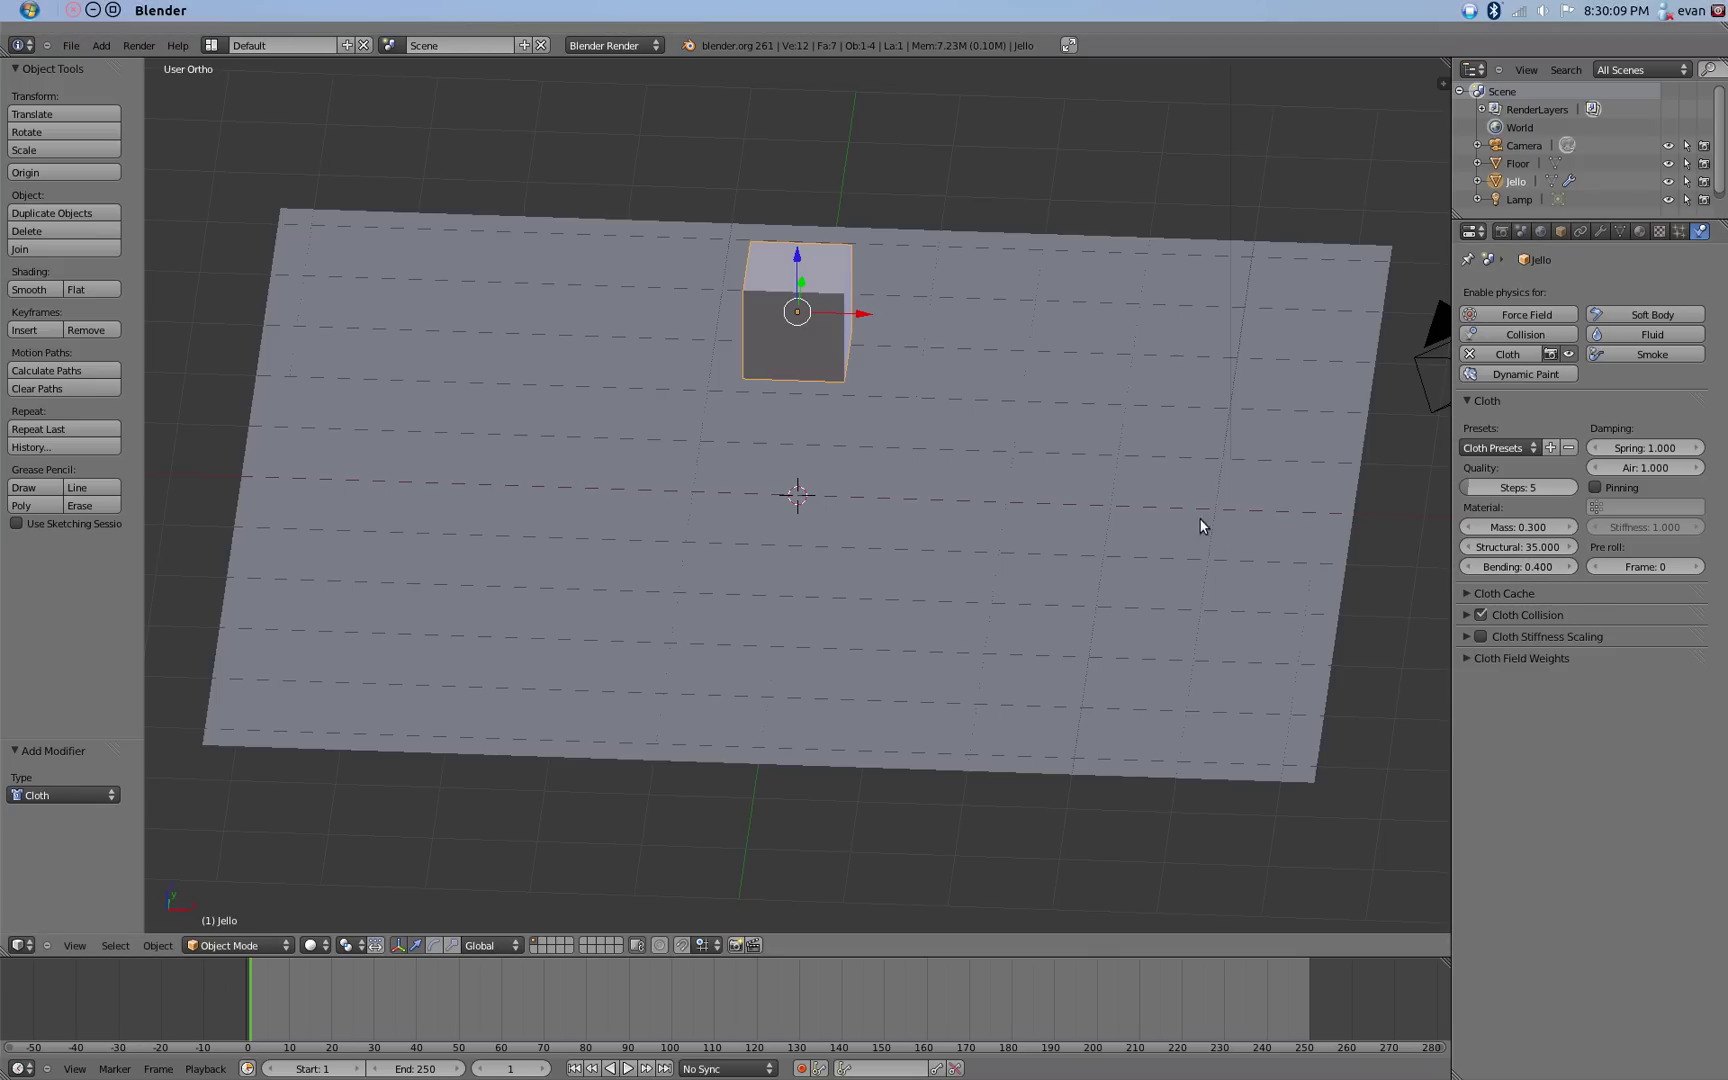
{"action": "key", "text": "ctrl+s"}
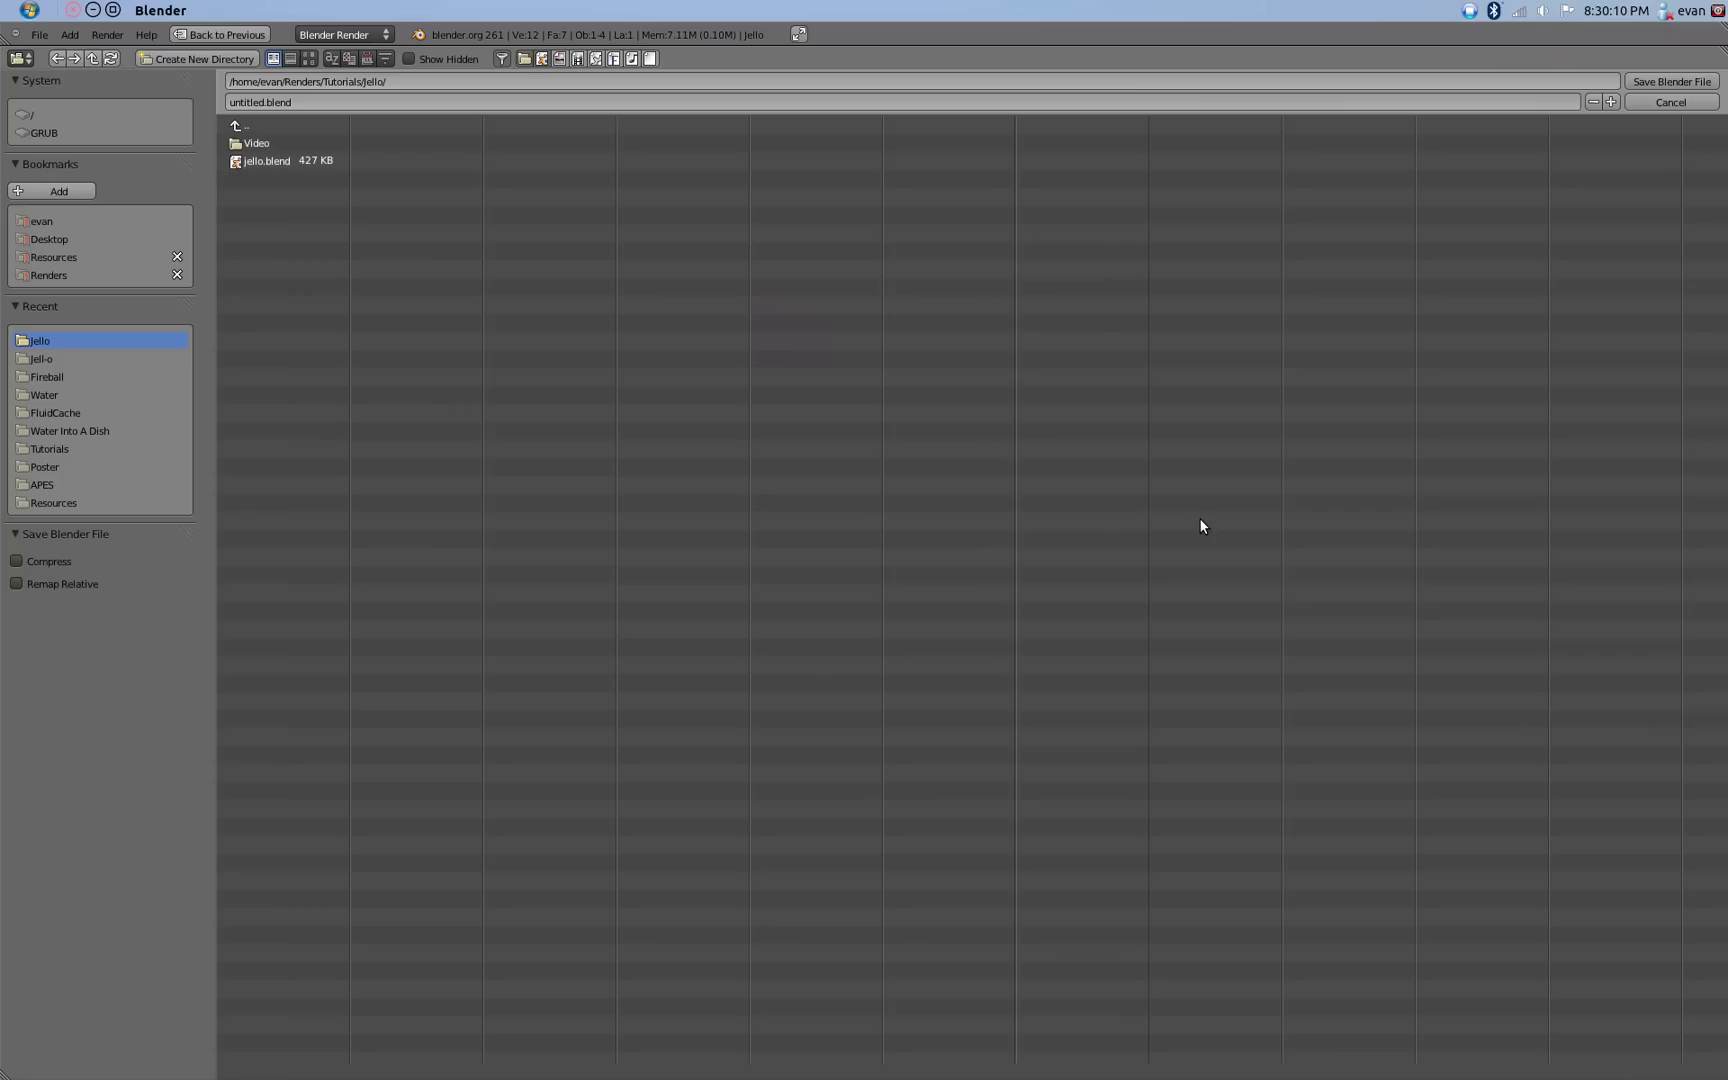
Save over jello.blend, then preview the cube falling and rewind to frame 1.
{"action": "left_click", "coordinate": [289, 161]}
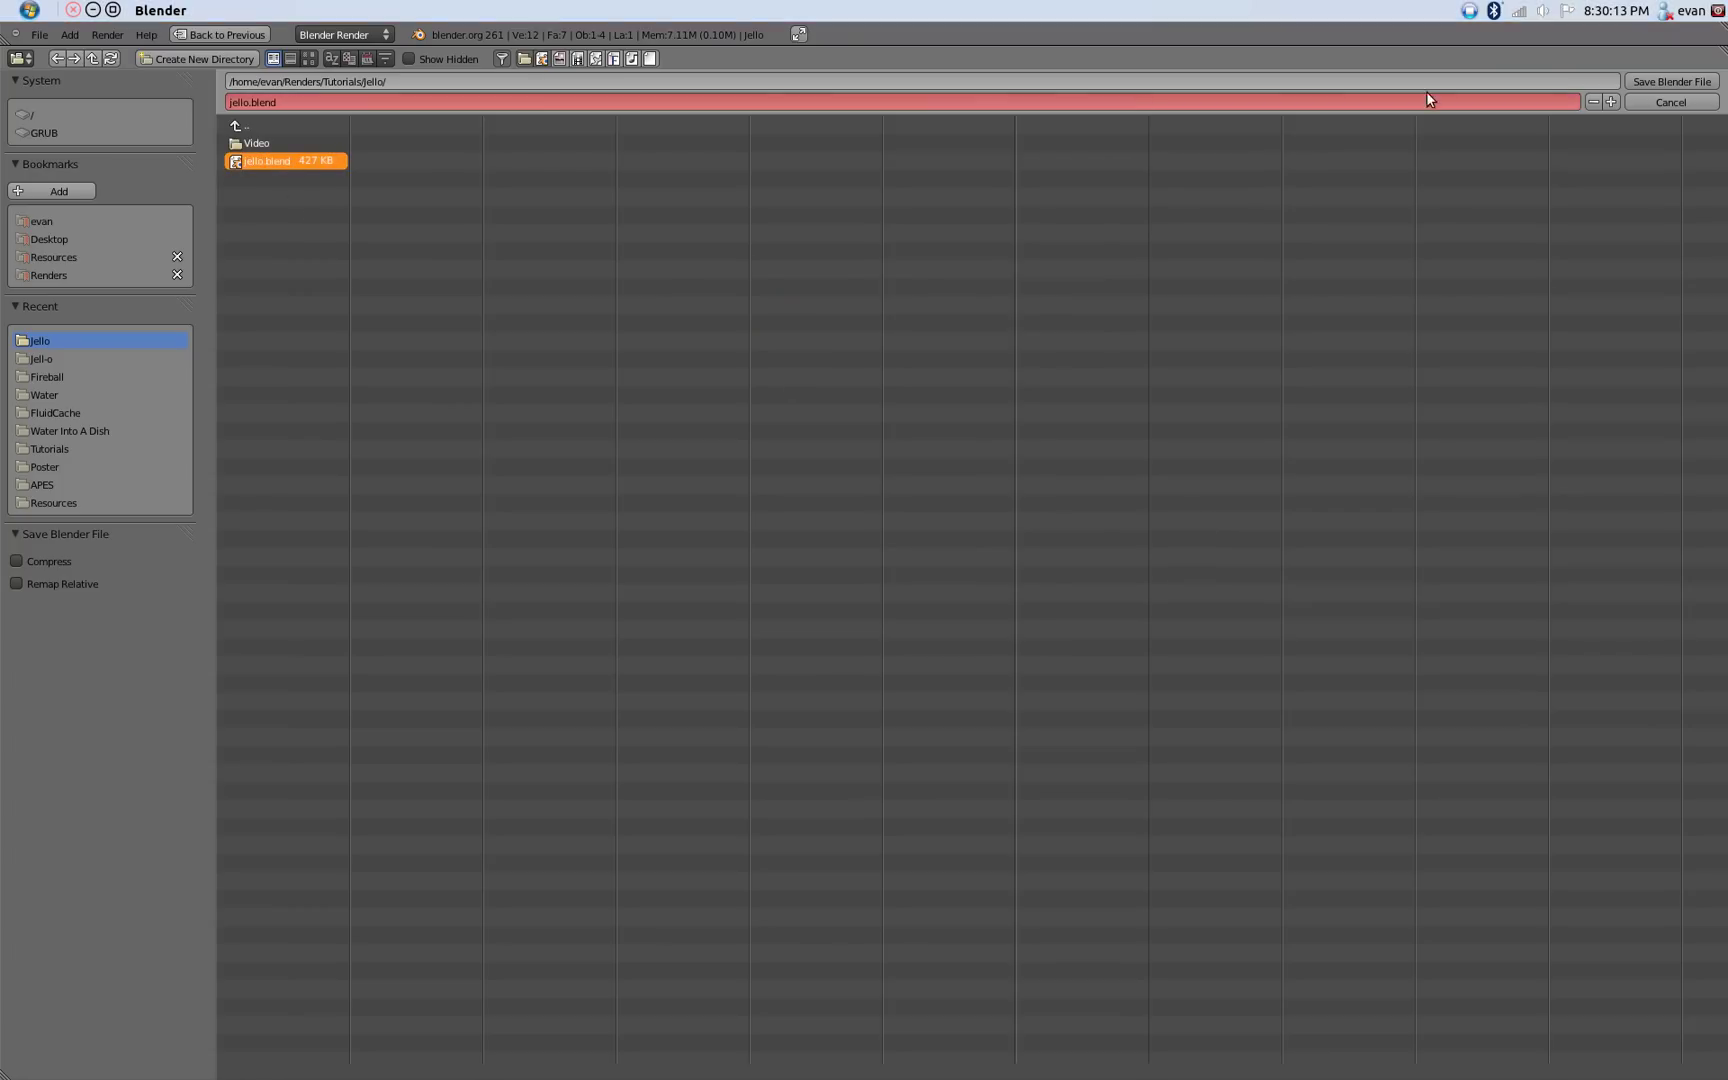
{"action": "left_click", "coordinate": [1690, 84]}
{"action": "middle_click_drag", "start_coordinate": [750, 452], "coordinate": [795, 660]}
{"action": "key", "text": "alt+a"}
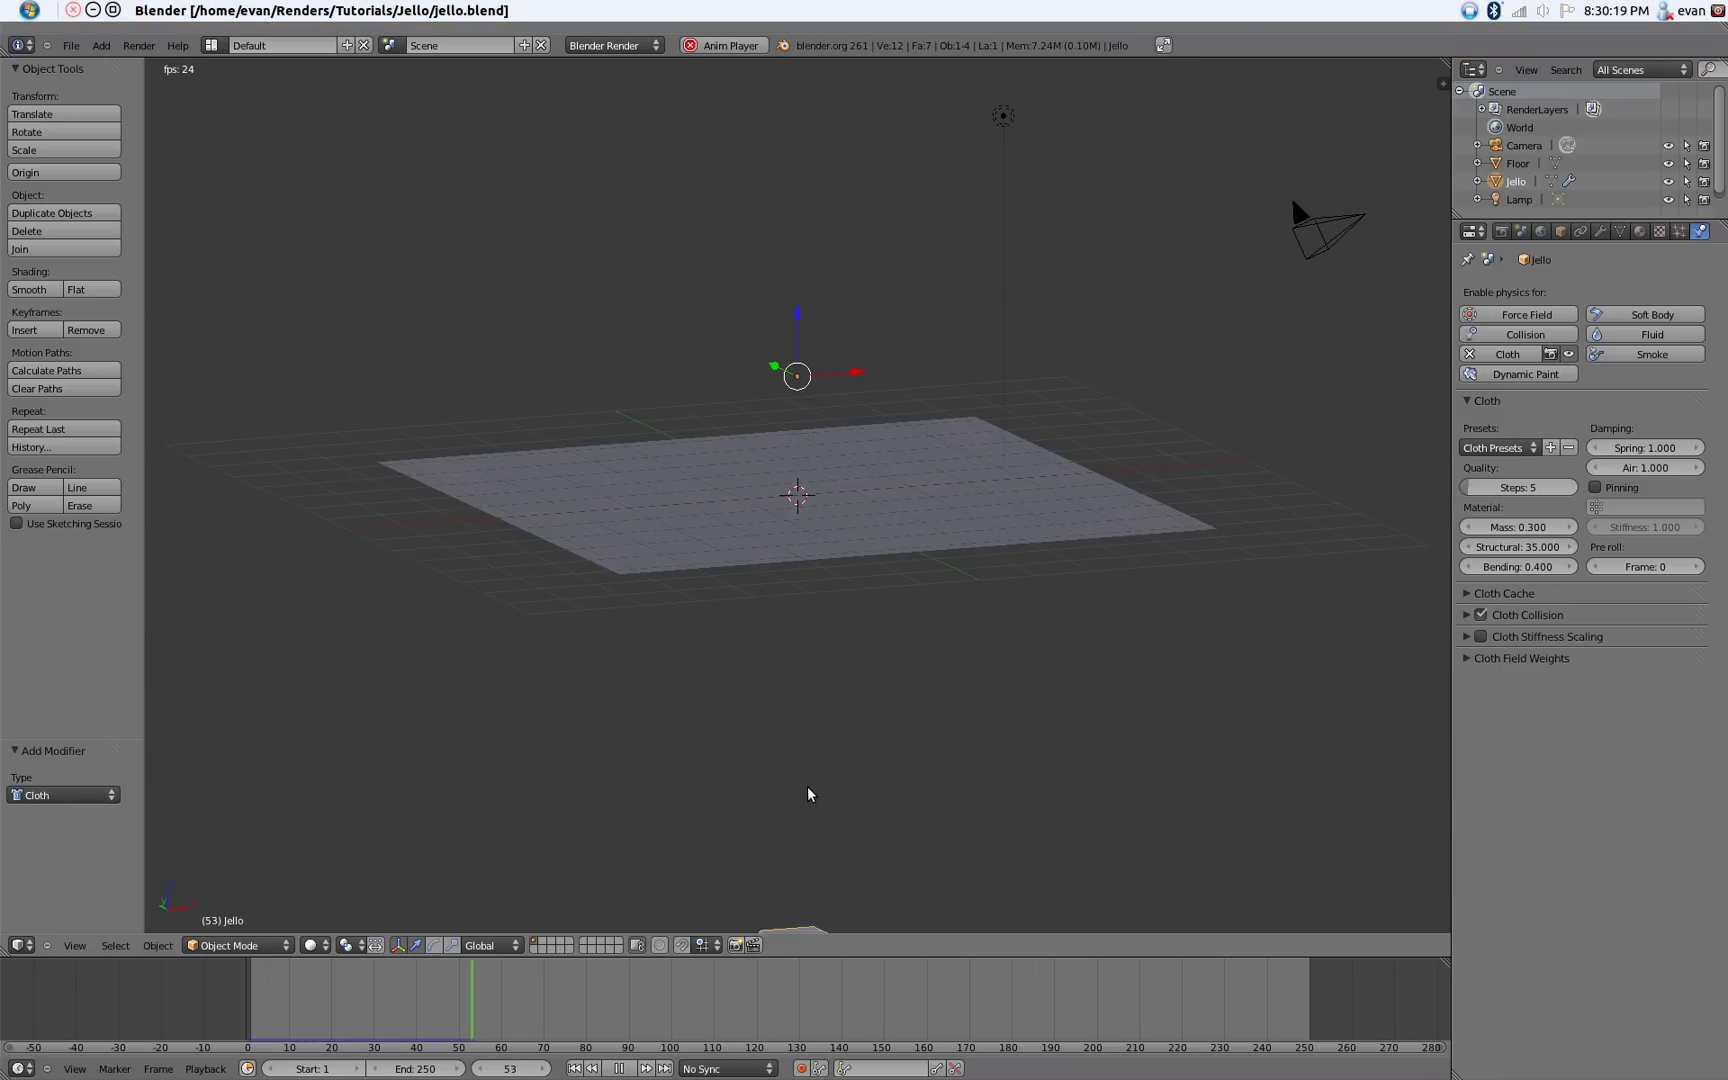
{"action": "key", "text": "Escape"}
Select the Floor plane from an orthographic near-top view.
{"action": "key", "text": "KP_5"}
{"action": "middle_click_drag", "start_coordinate": [837, 521], "coordinate": [845, 571]}
{"action": "right_click", "coordinate": [810, 591]}
Give the Floor Collision physics and replay the simulation to see the cube land on it.
{"action": "left_click", "coordinate": [1525, 334]}
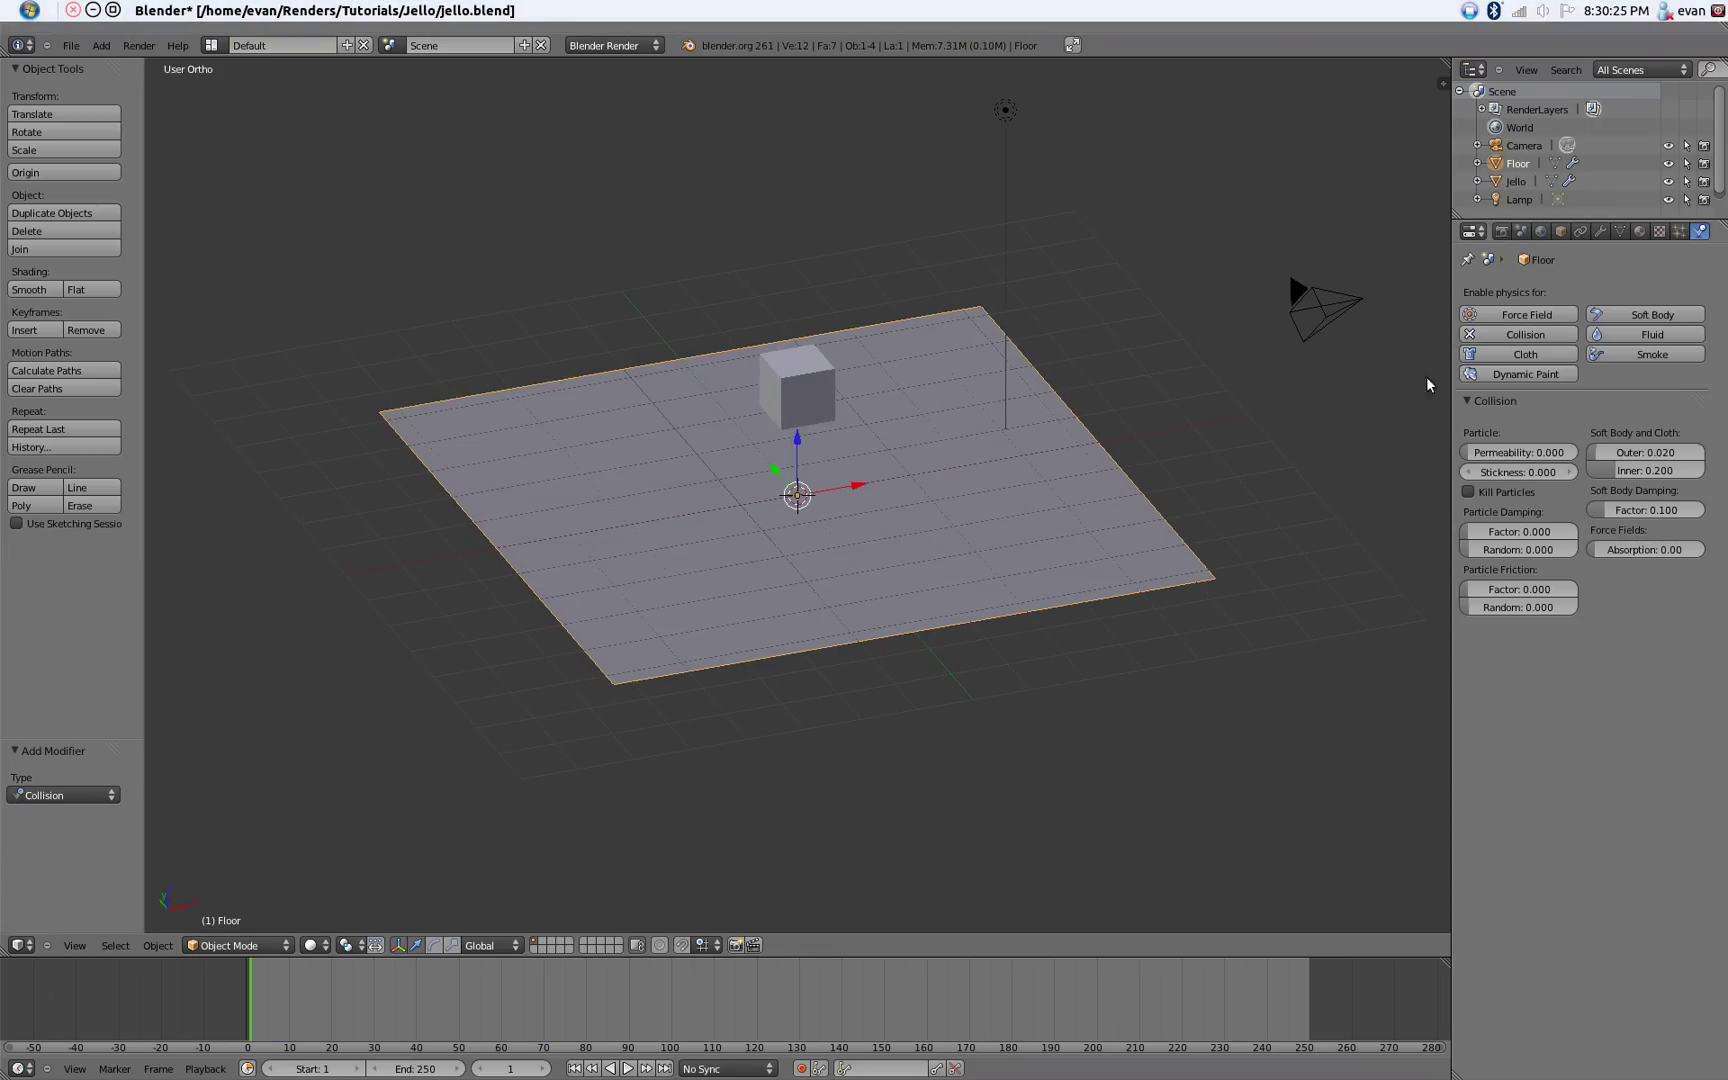
{"action": "middle_click_drag", "start_coordinate": [818, 570], "coordinate": [841, 598]}
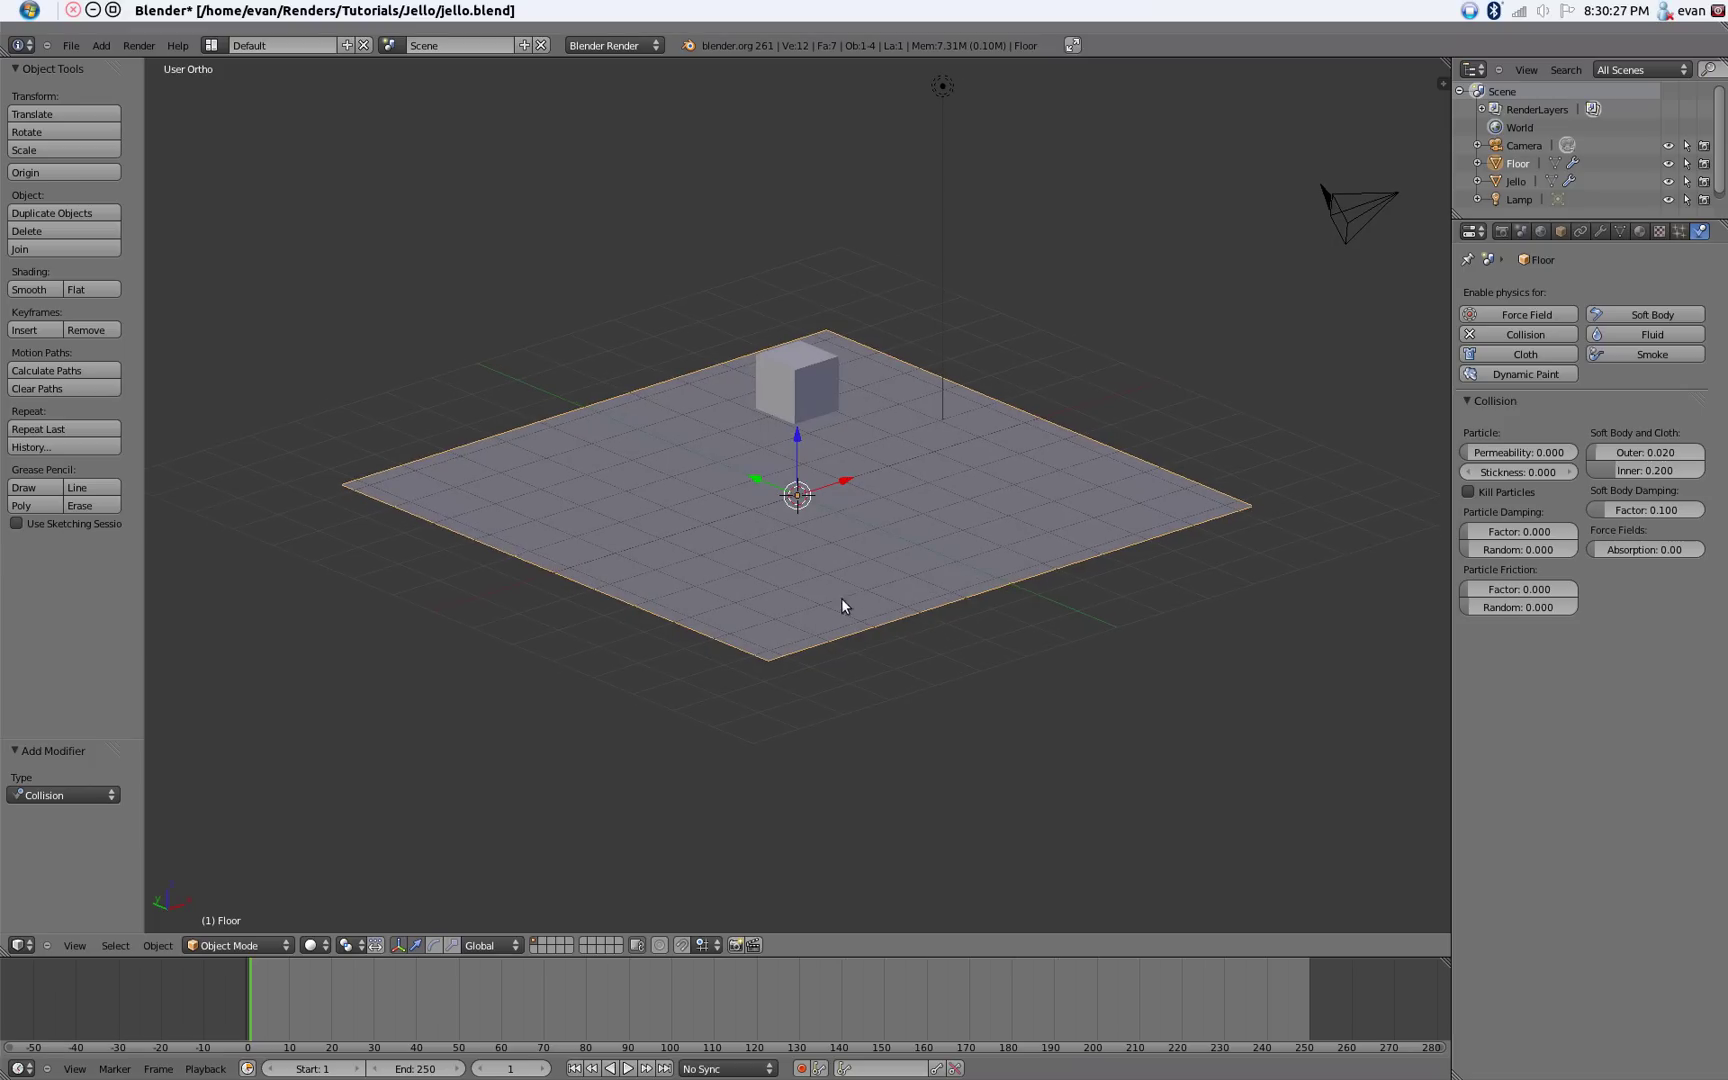
{"action": "key", "text": "alt+a"}
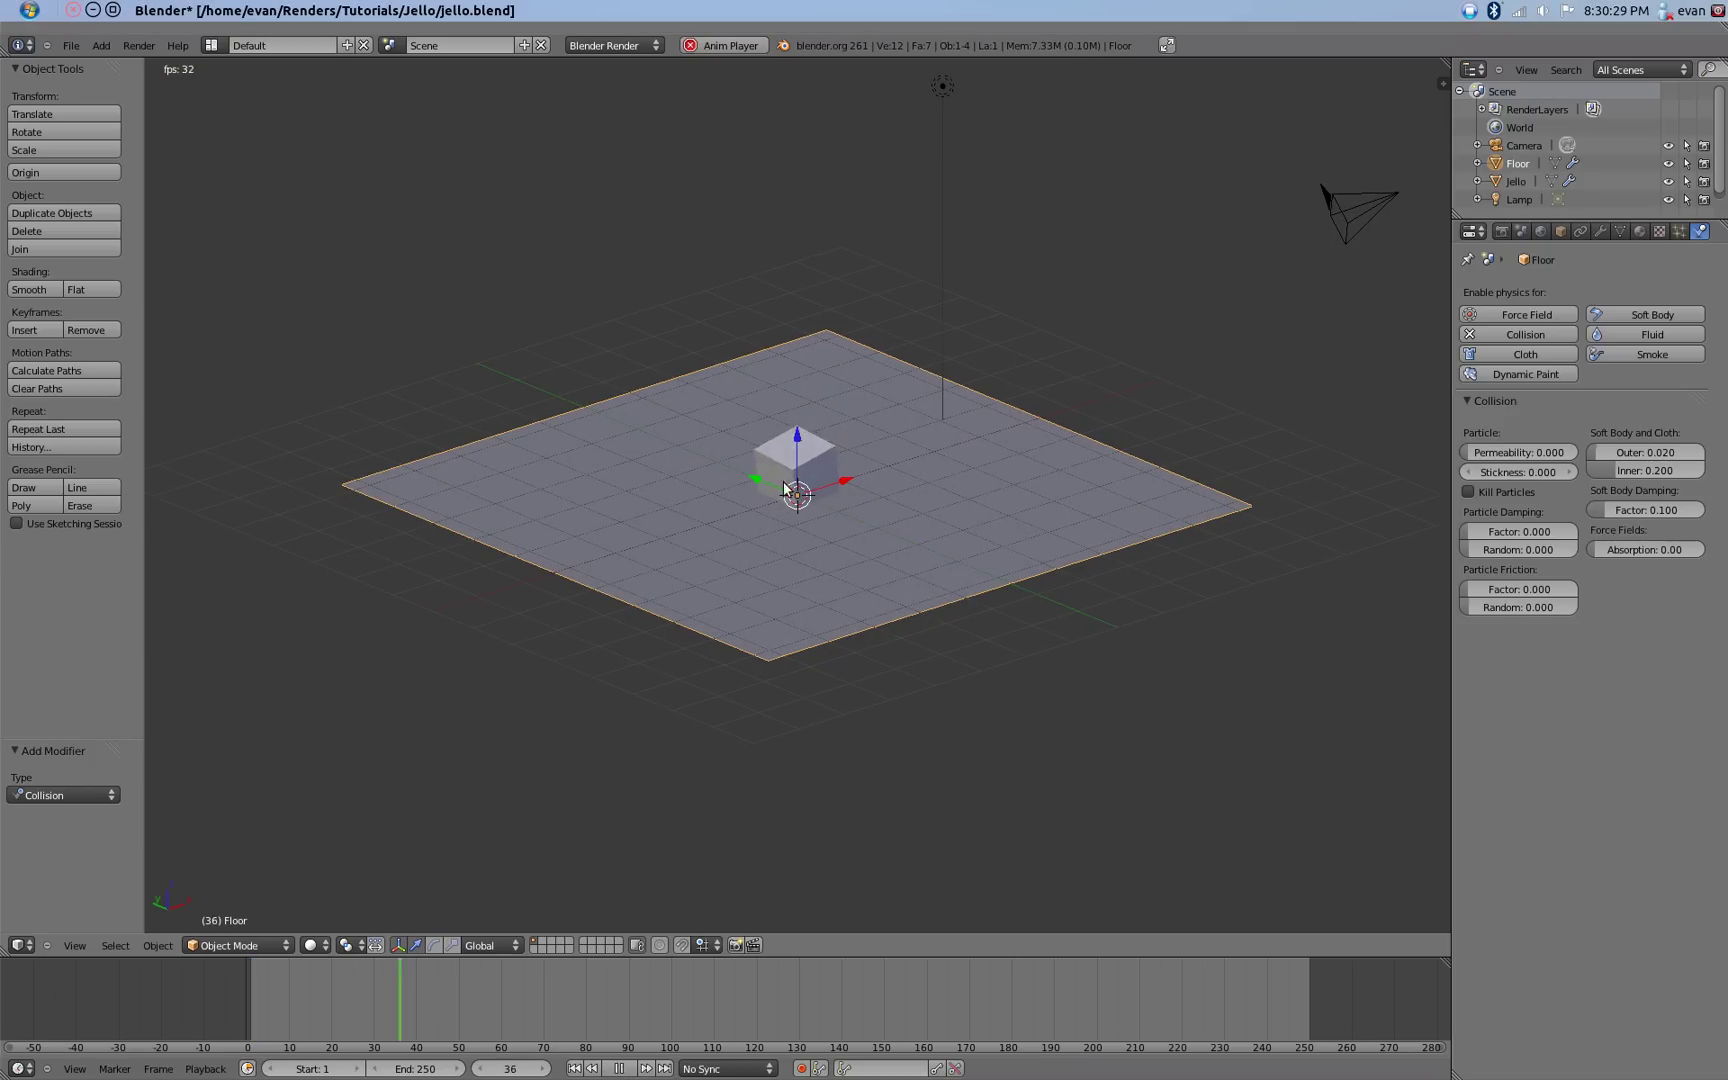
{"action": "middle_click_drag", "start_coordinate": [784, 488], "coordinate": [798, 557]}
{"action": "scroll", "coordinate": [747, 526], "scroll_direction": "up", "scroll_amount": 2}
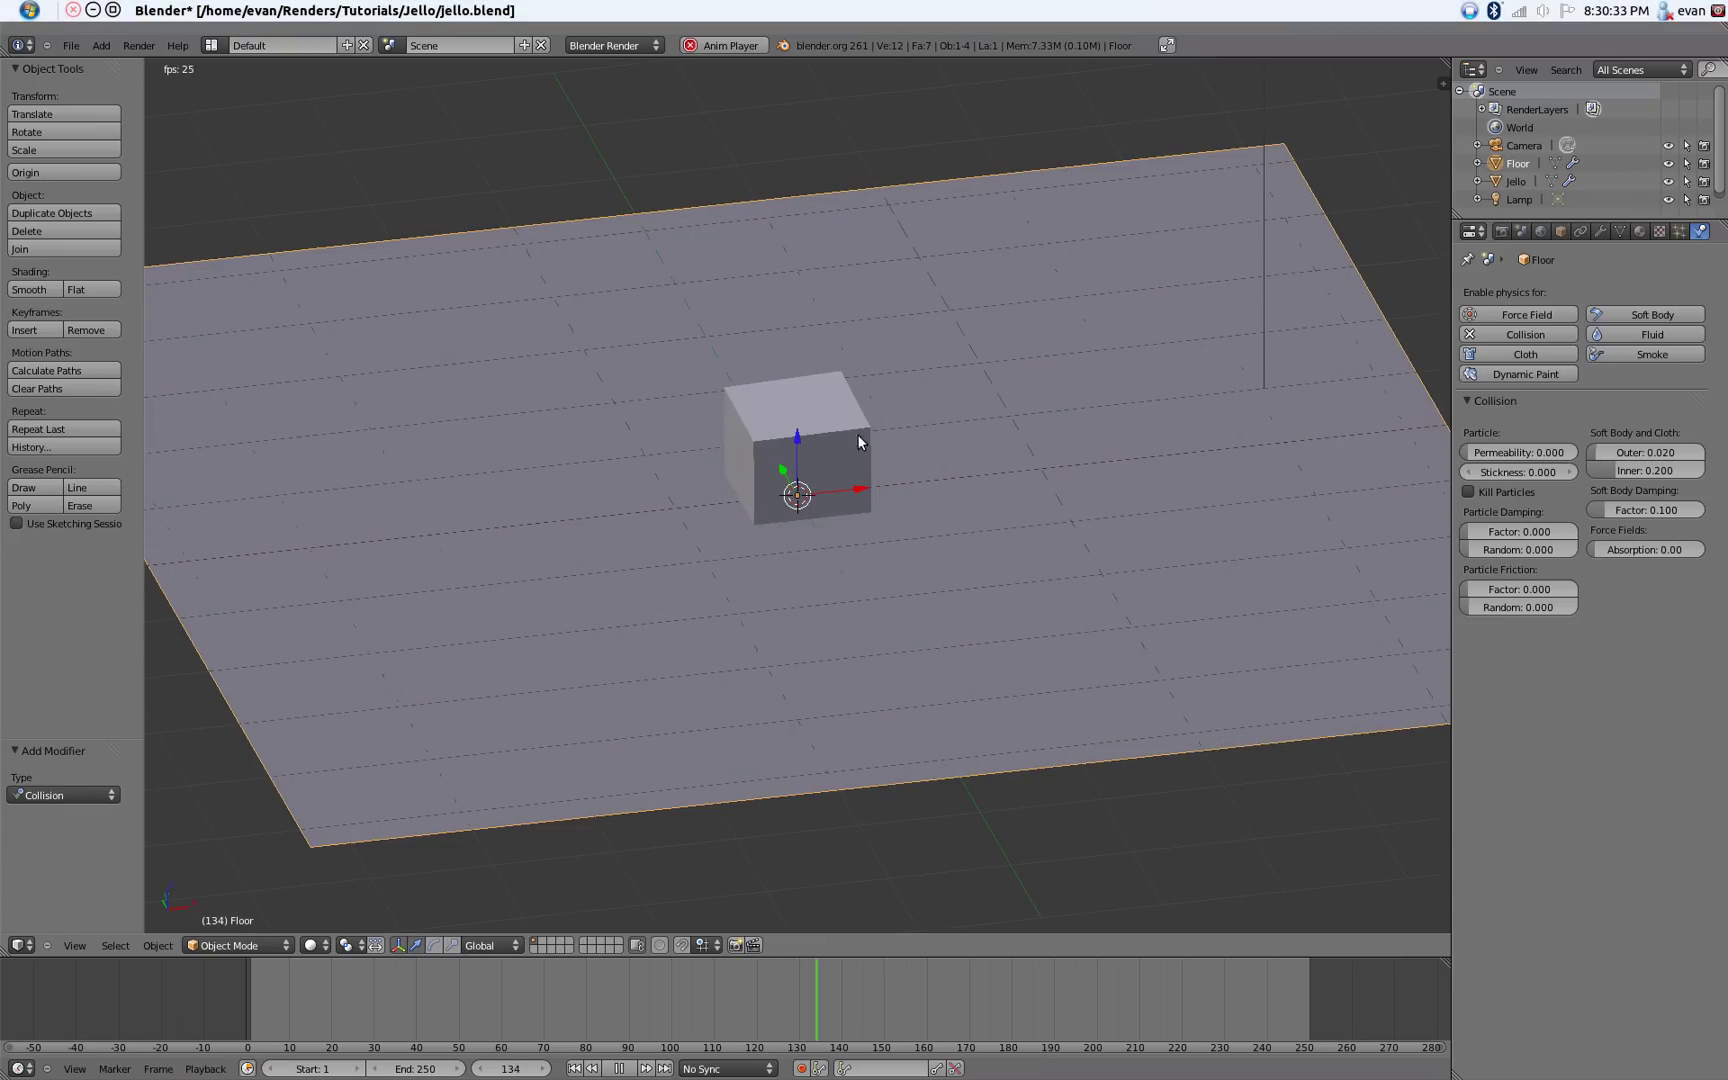
{"action": "key", "text": "Escape"}
Select the Jello cube and frame it in the front orthographic view.
{"action": "right_click", "coordinate": [829, 292]}
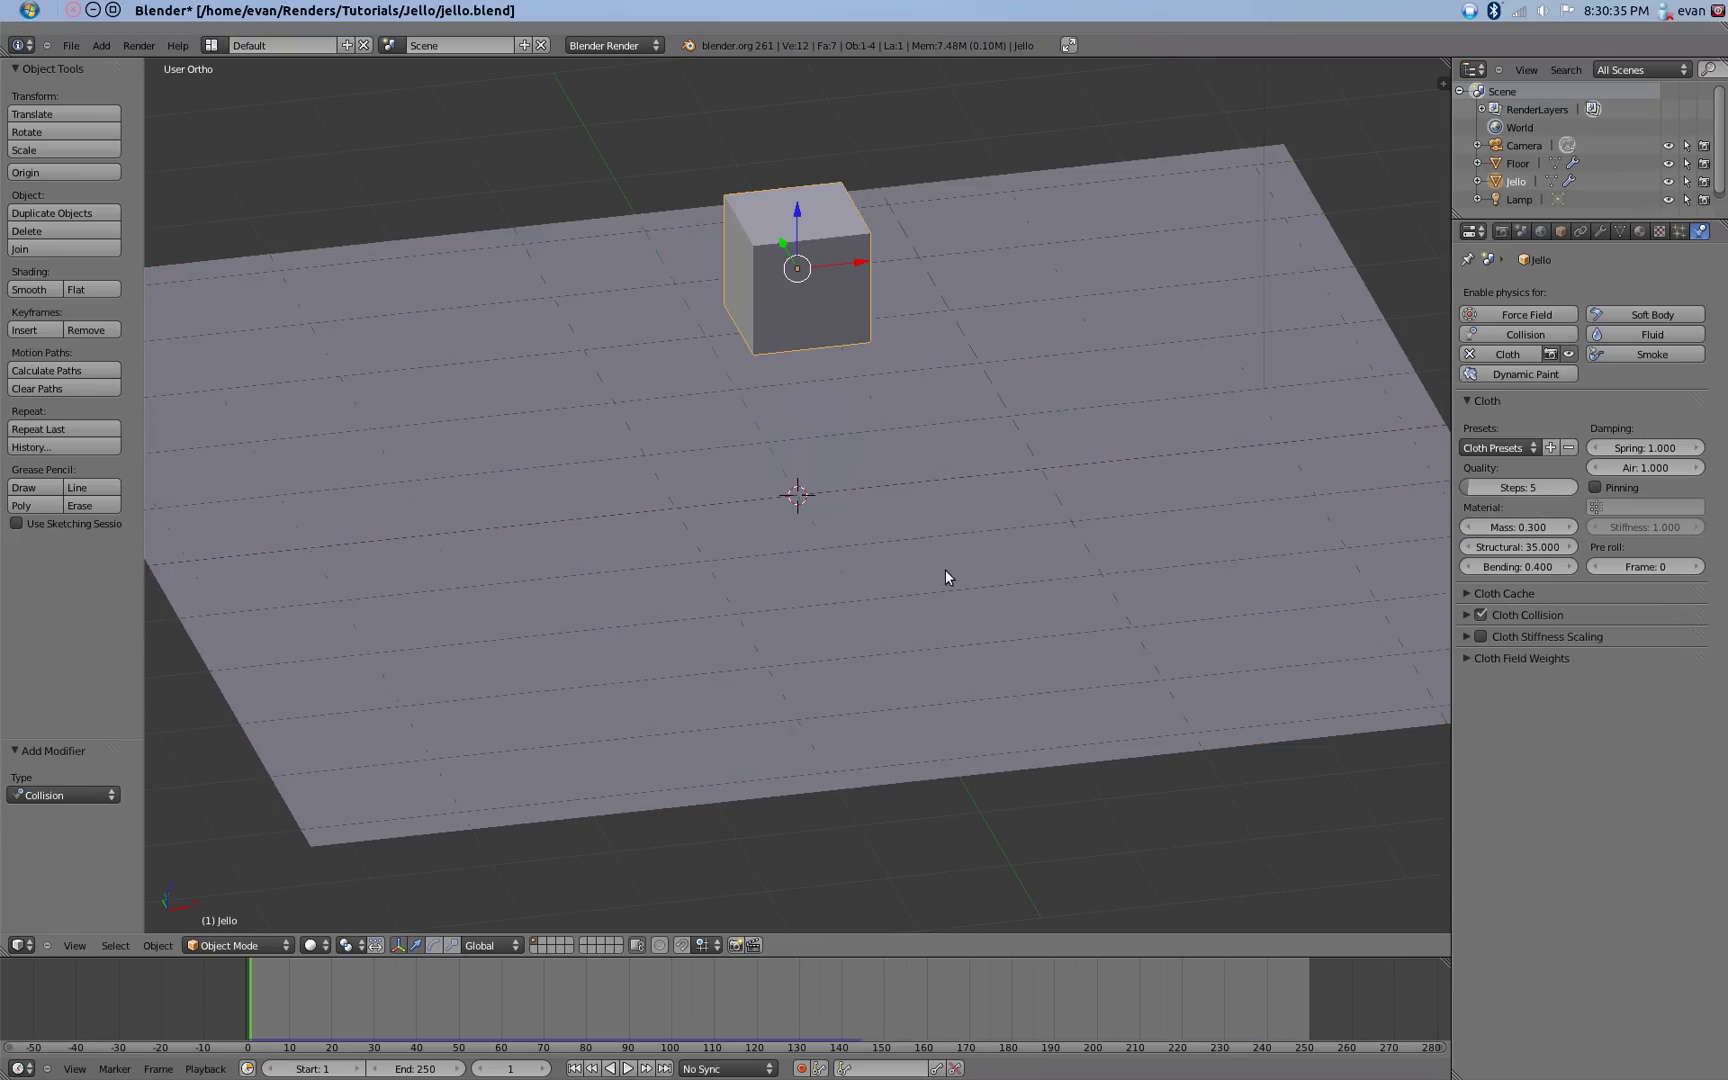
{"action": "middle_click_drag", "start_coordinate": [815, 612], "coordinate": [854, 633]}
{"action": "key", "text": "KP_3"}
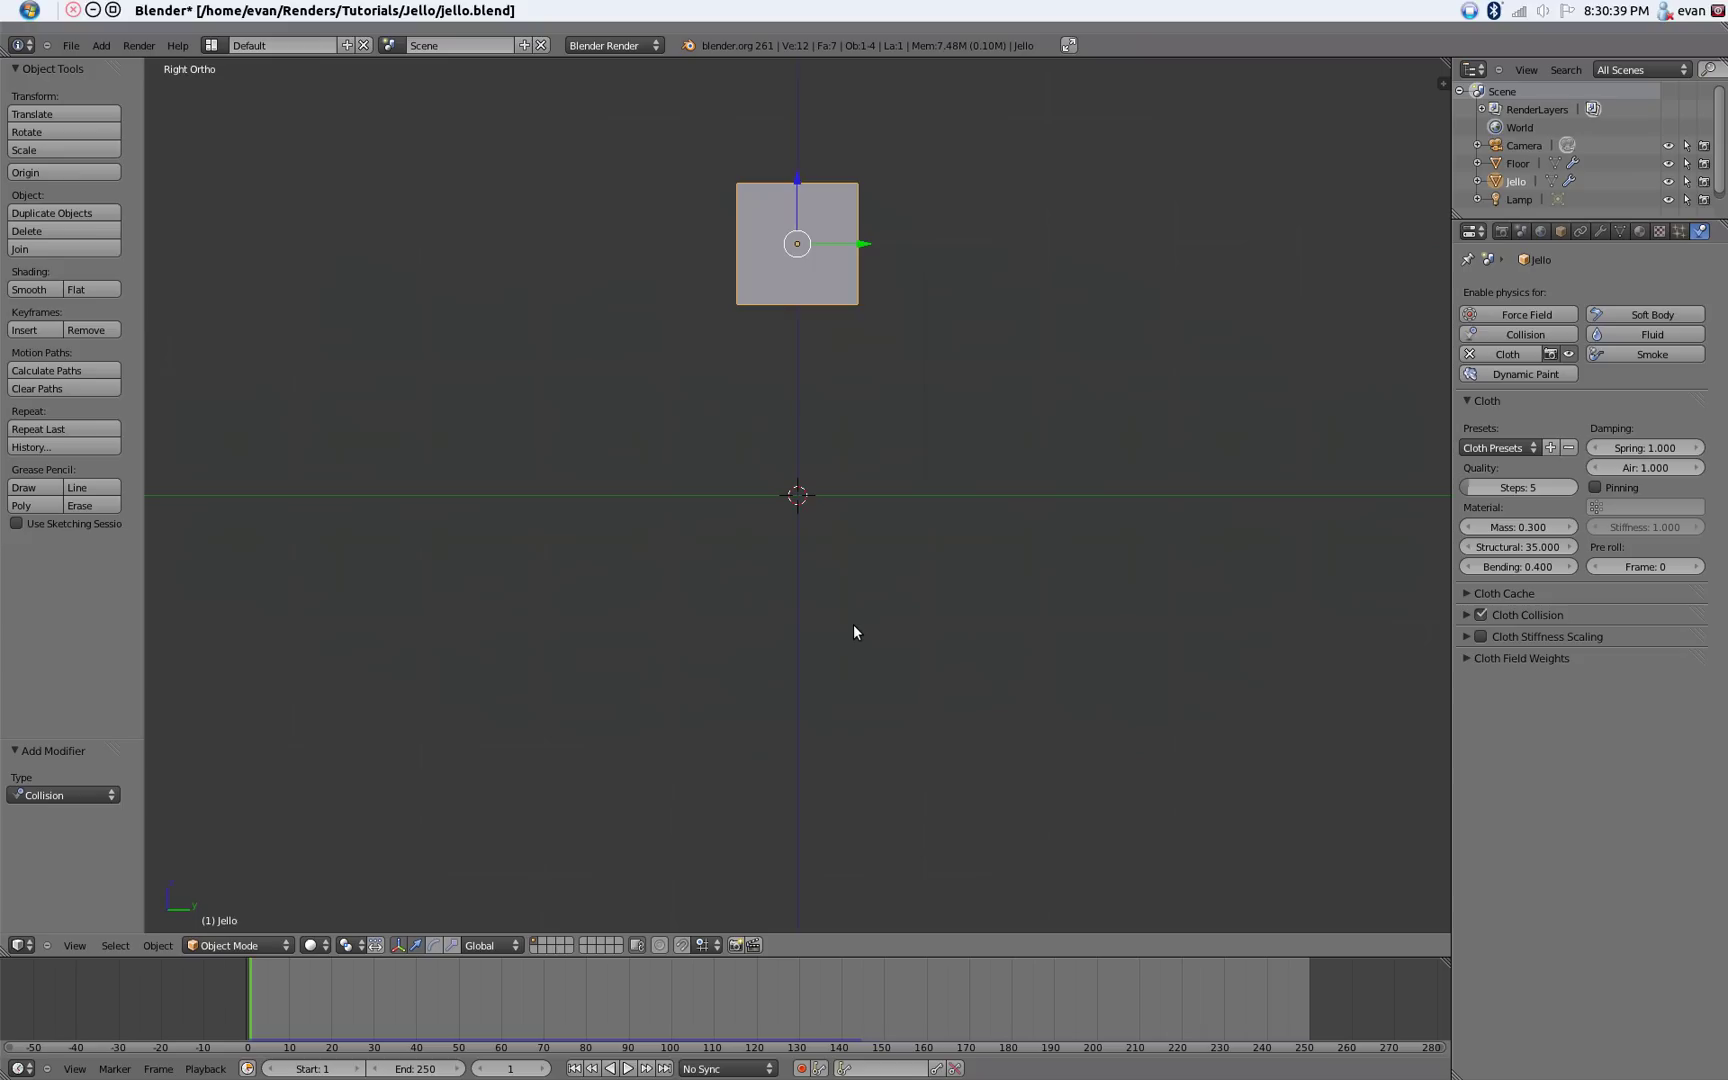
{"action": "key", "text": "KP_Decimal"}
{"action": "key", "text": "KP_1"}
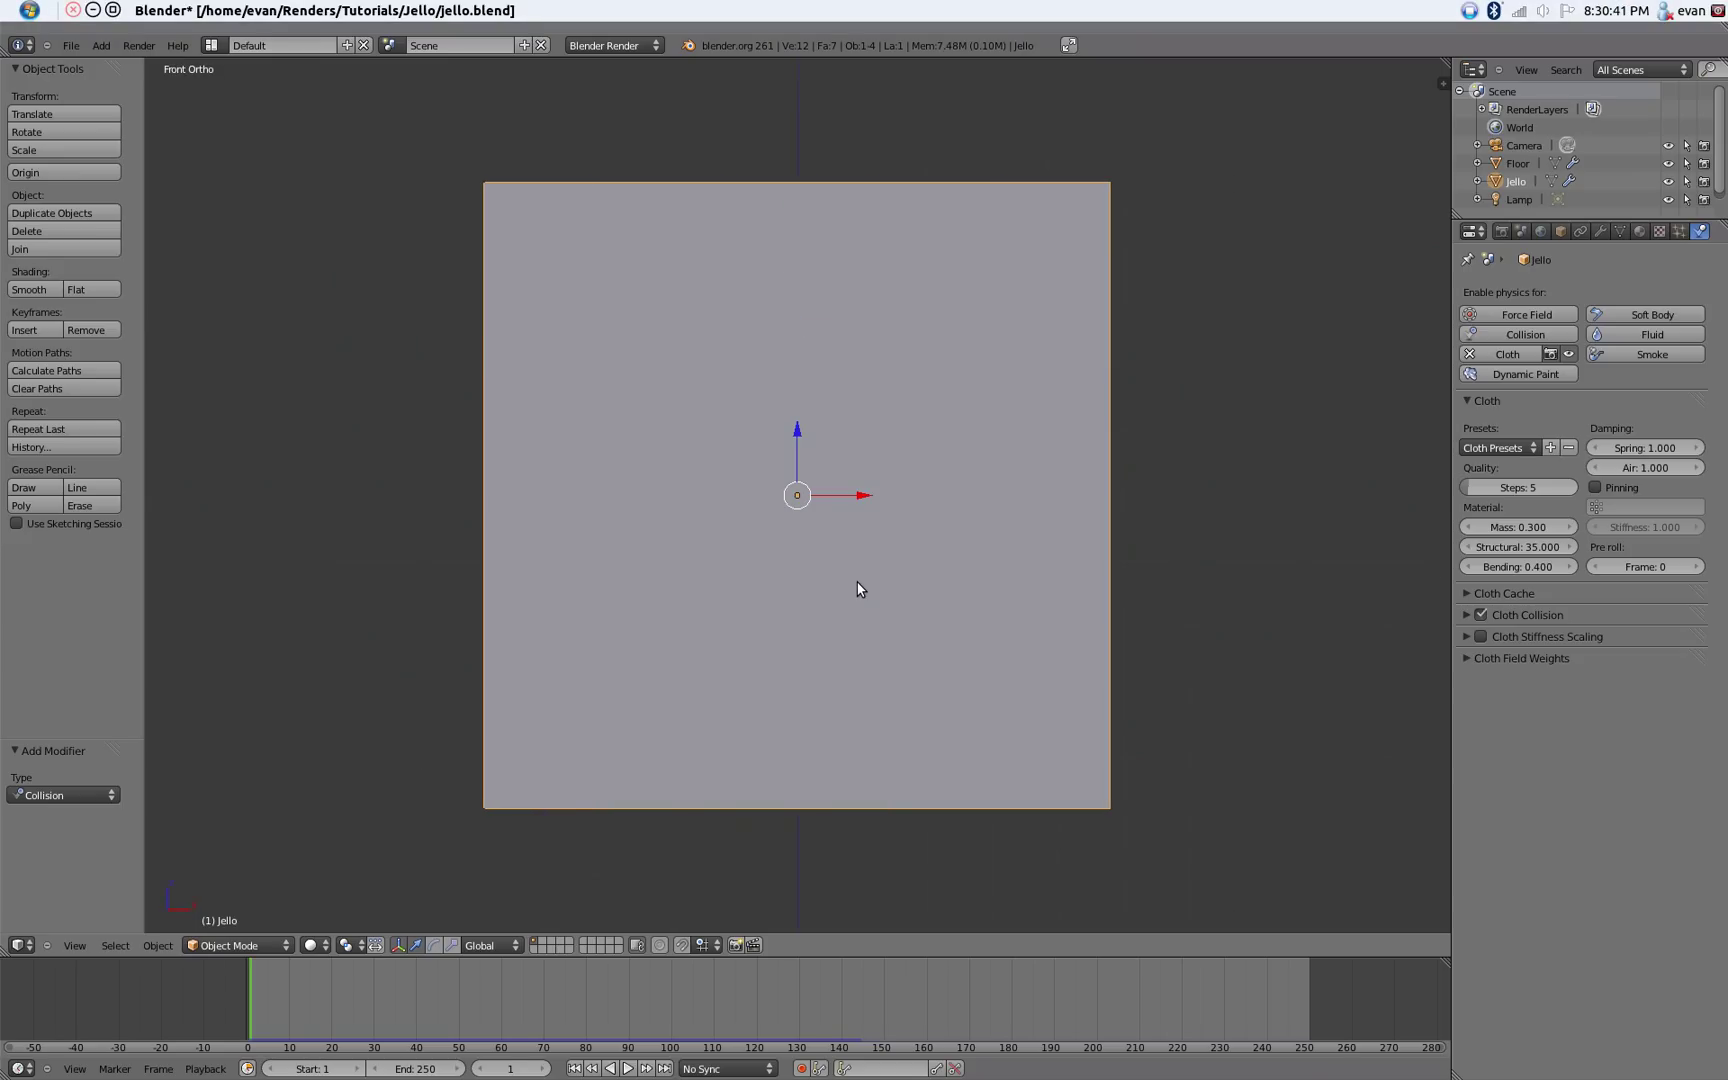
{"action": "scroll", "coordinate": [856, 582], "scroll_direction": "down", "scroll_amount": 2}
{"action": "scroll", "coordinate": [856, 582], "scroll_direction": "up", "scroll_amount": 2}
Add a level-1 Subdivision Surface to Jello and review it in the Modifiers tab.
{"action": "scroll", "coordinate": [861, 698], "scroll_direction": "down", "scroll_amount": 1}
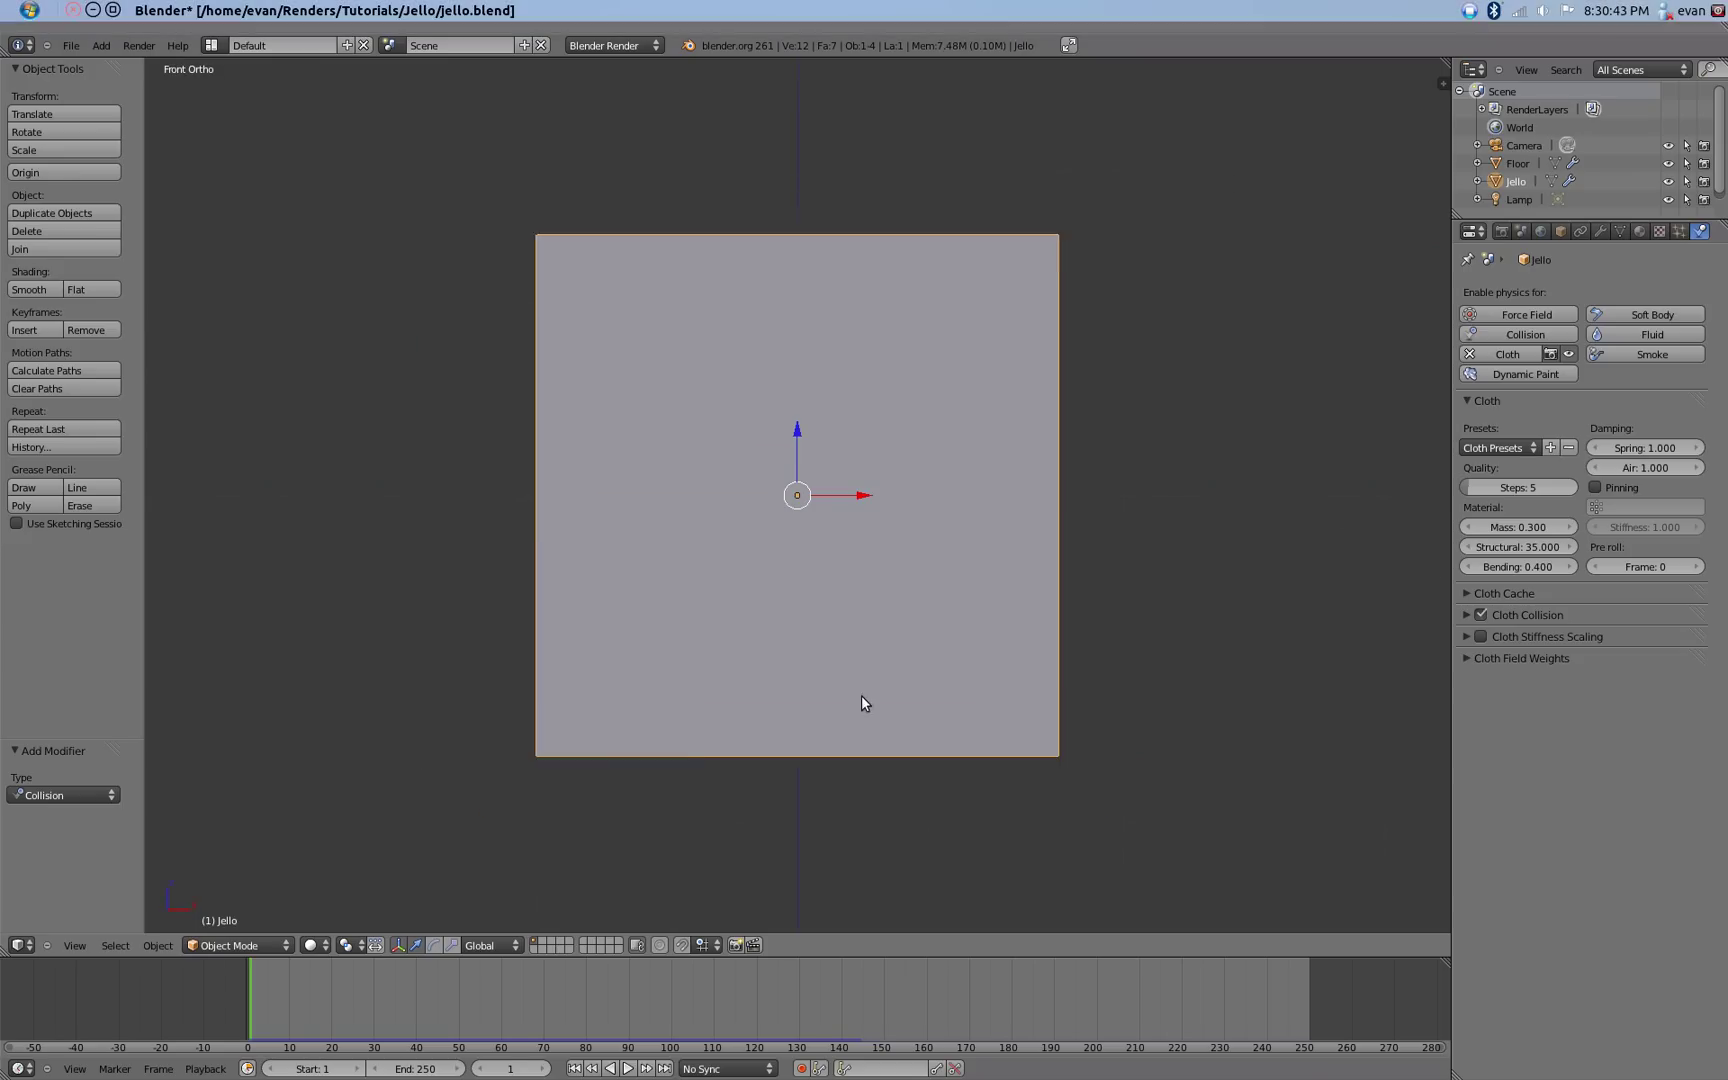
{"action": "scroll", "coordinate": [859, 695], "scroll_direction": "up", "scroll_amount": 1}
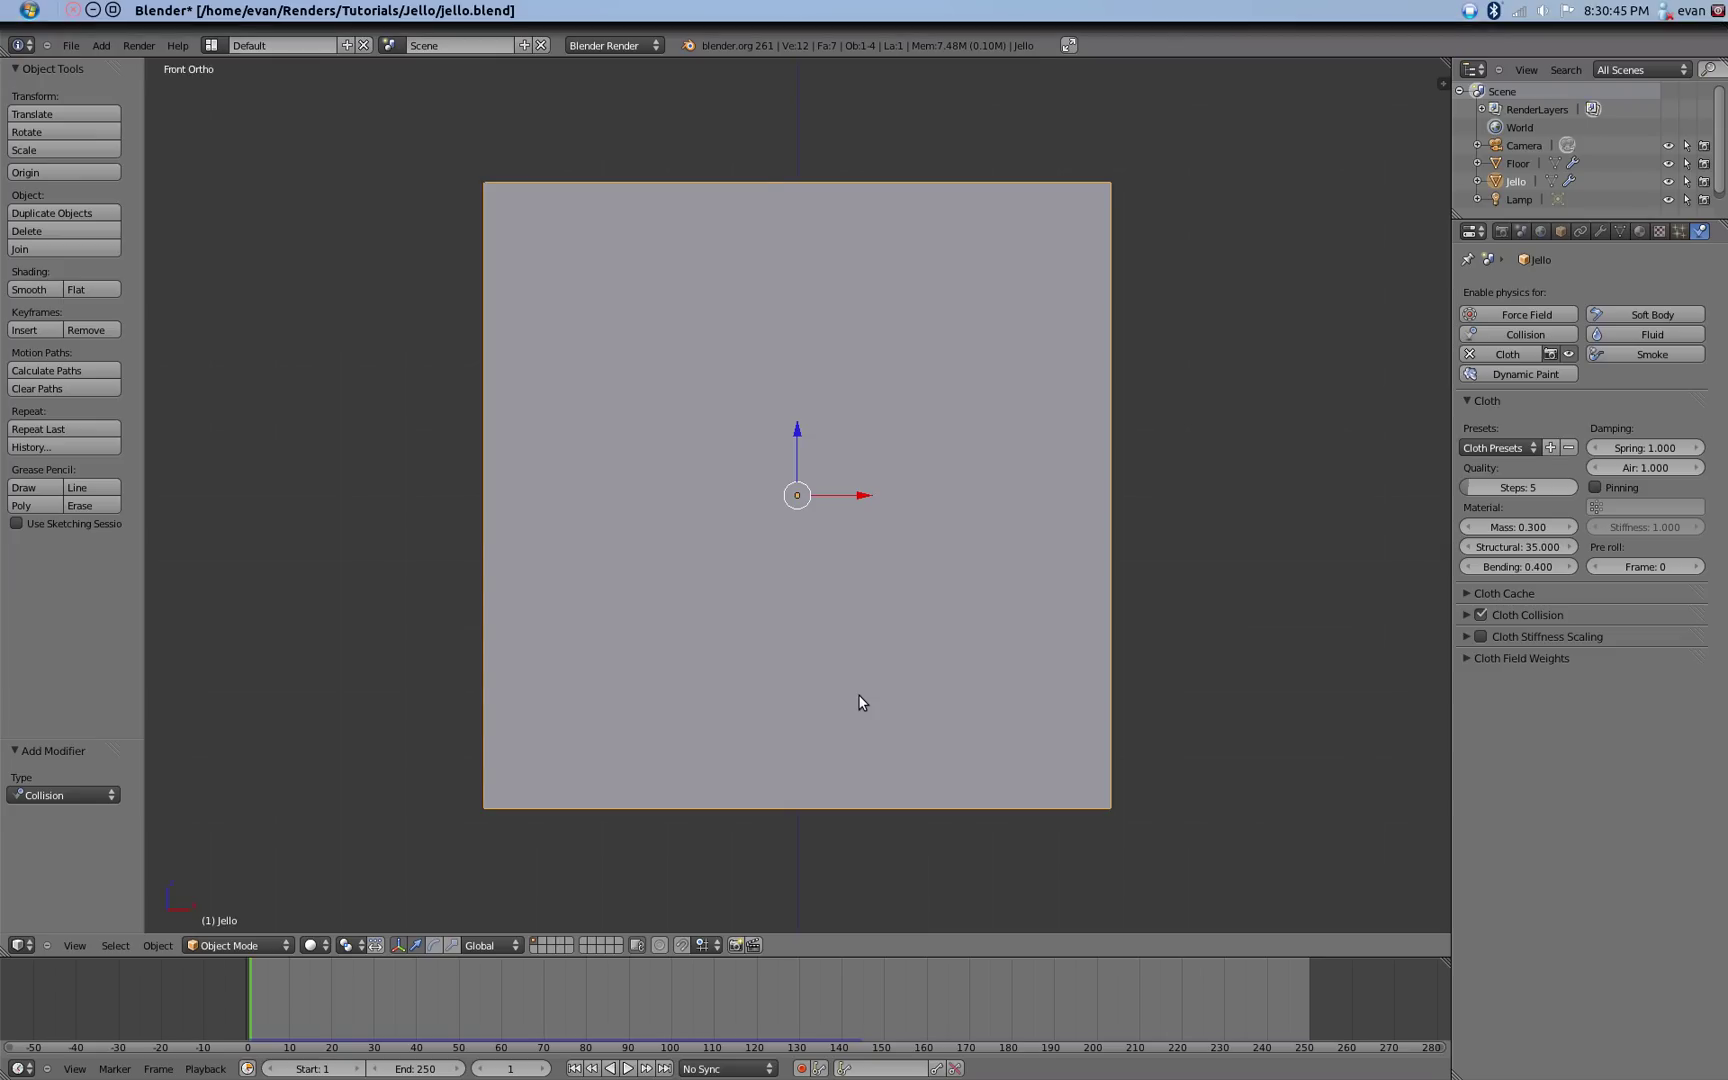
{"action": "key", "text": "ctrl+1"}
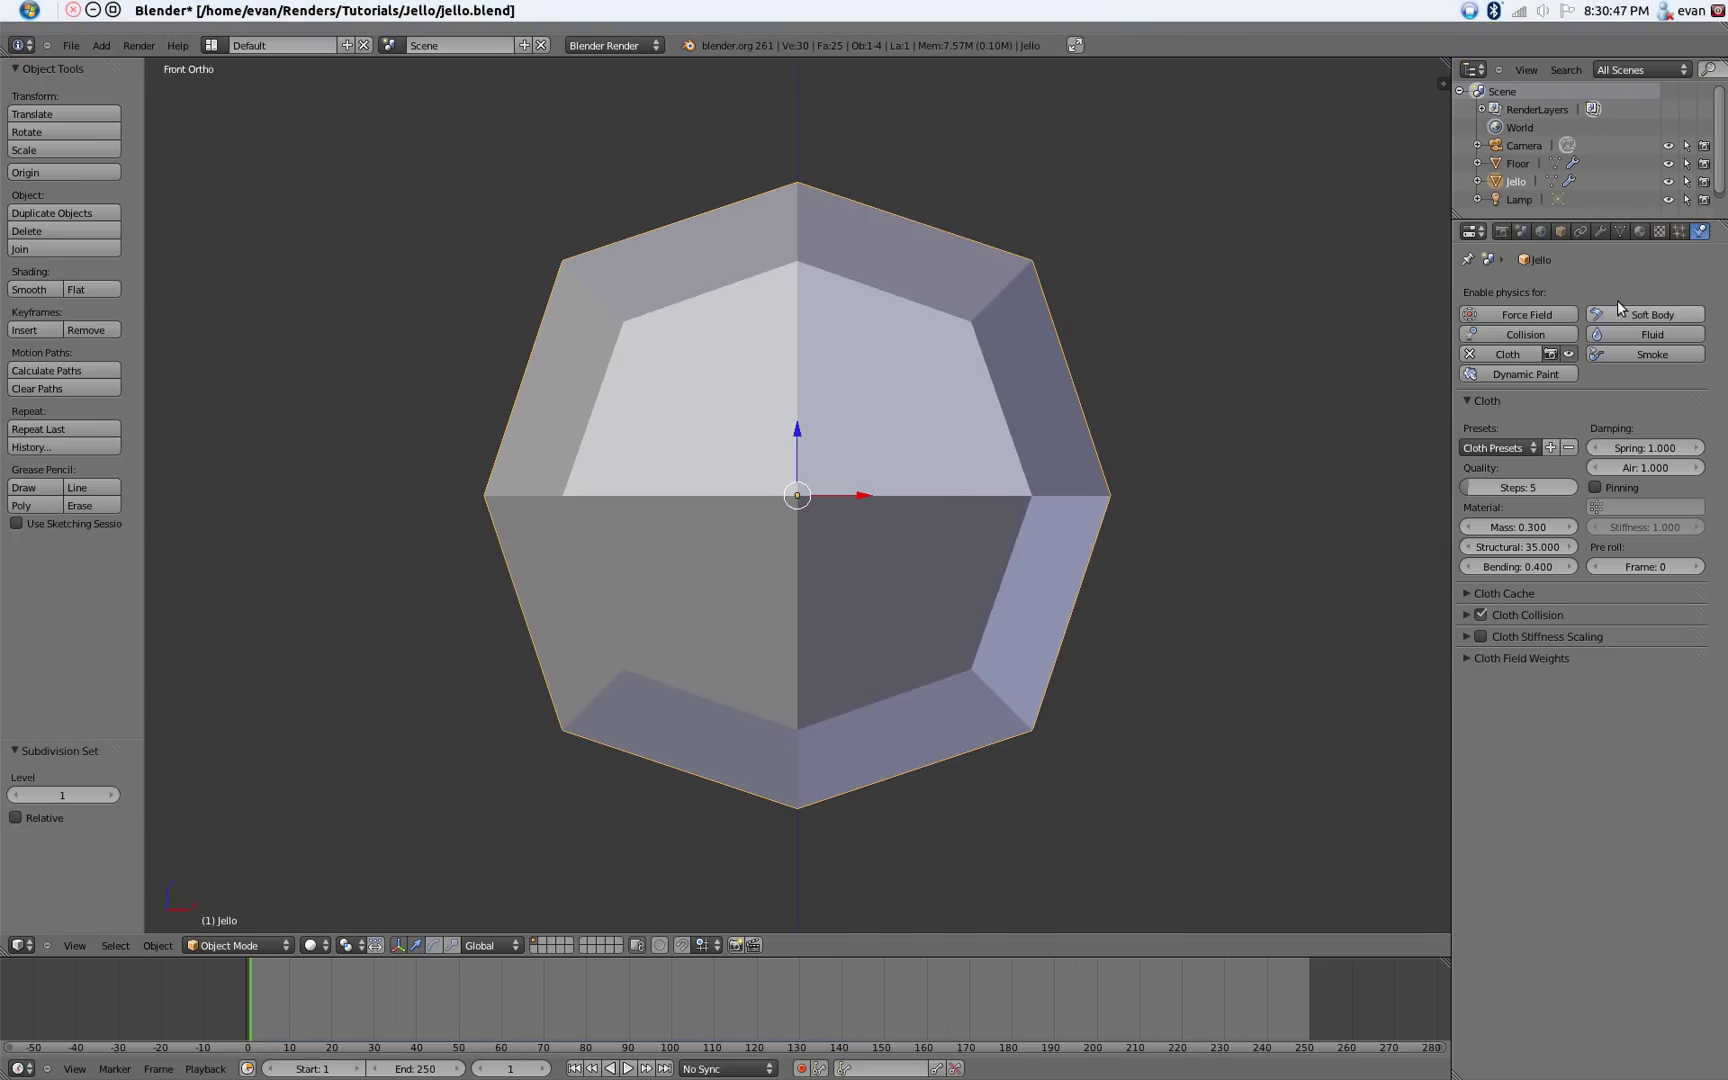
{"action": "left_click", "coordinate": [1600, 231]}
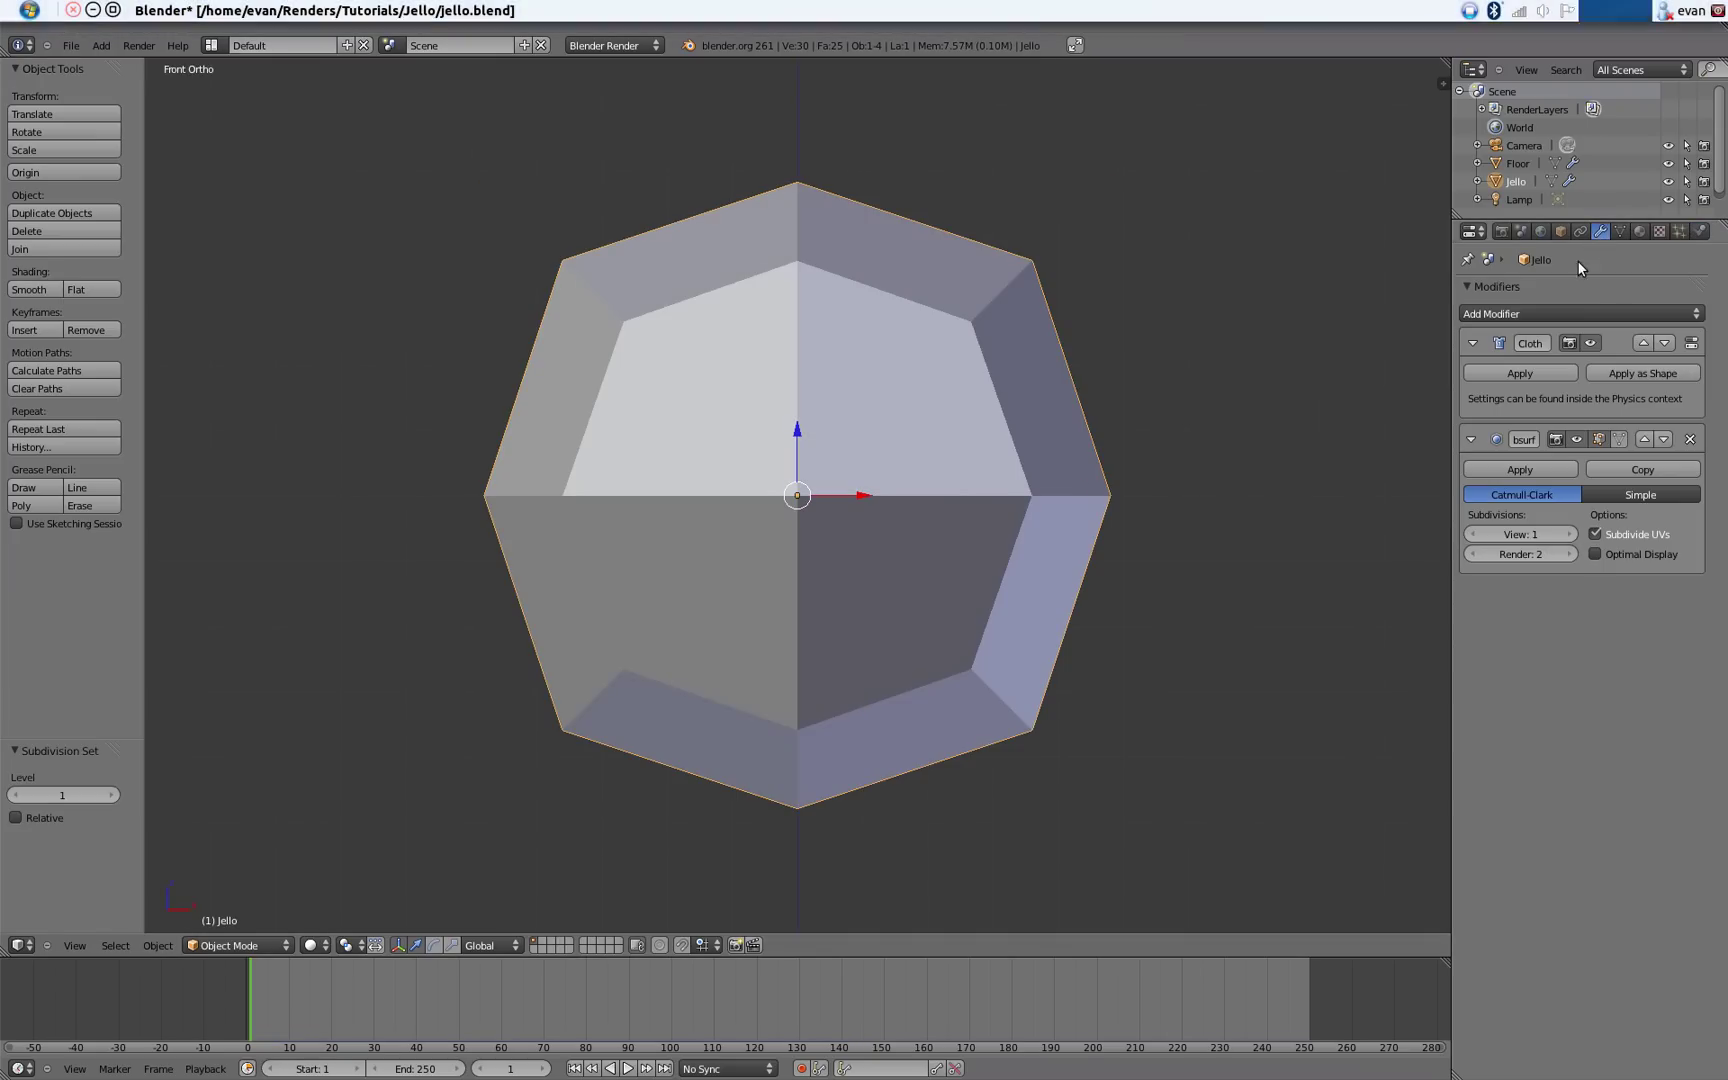
{"action": "left_click", "coordinate": [1534, 313]}
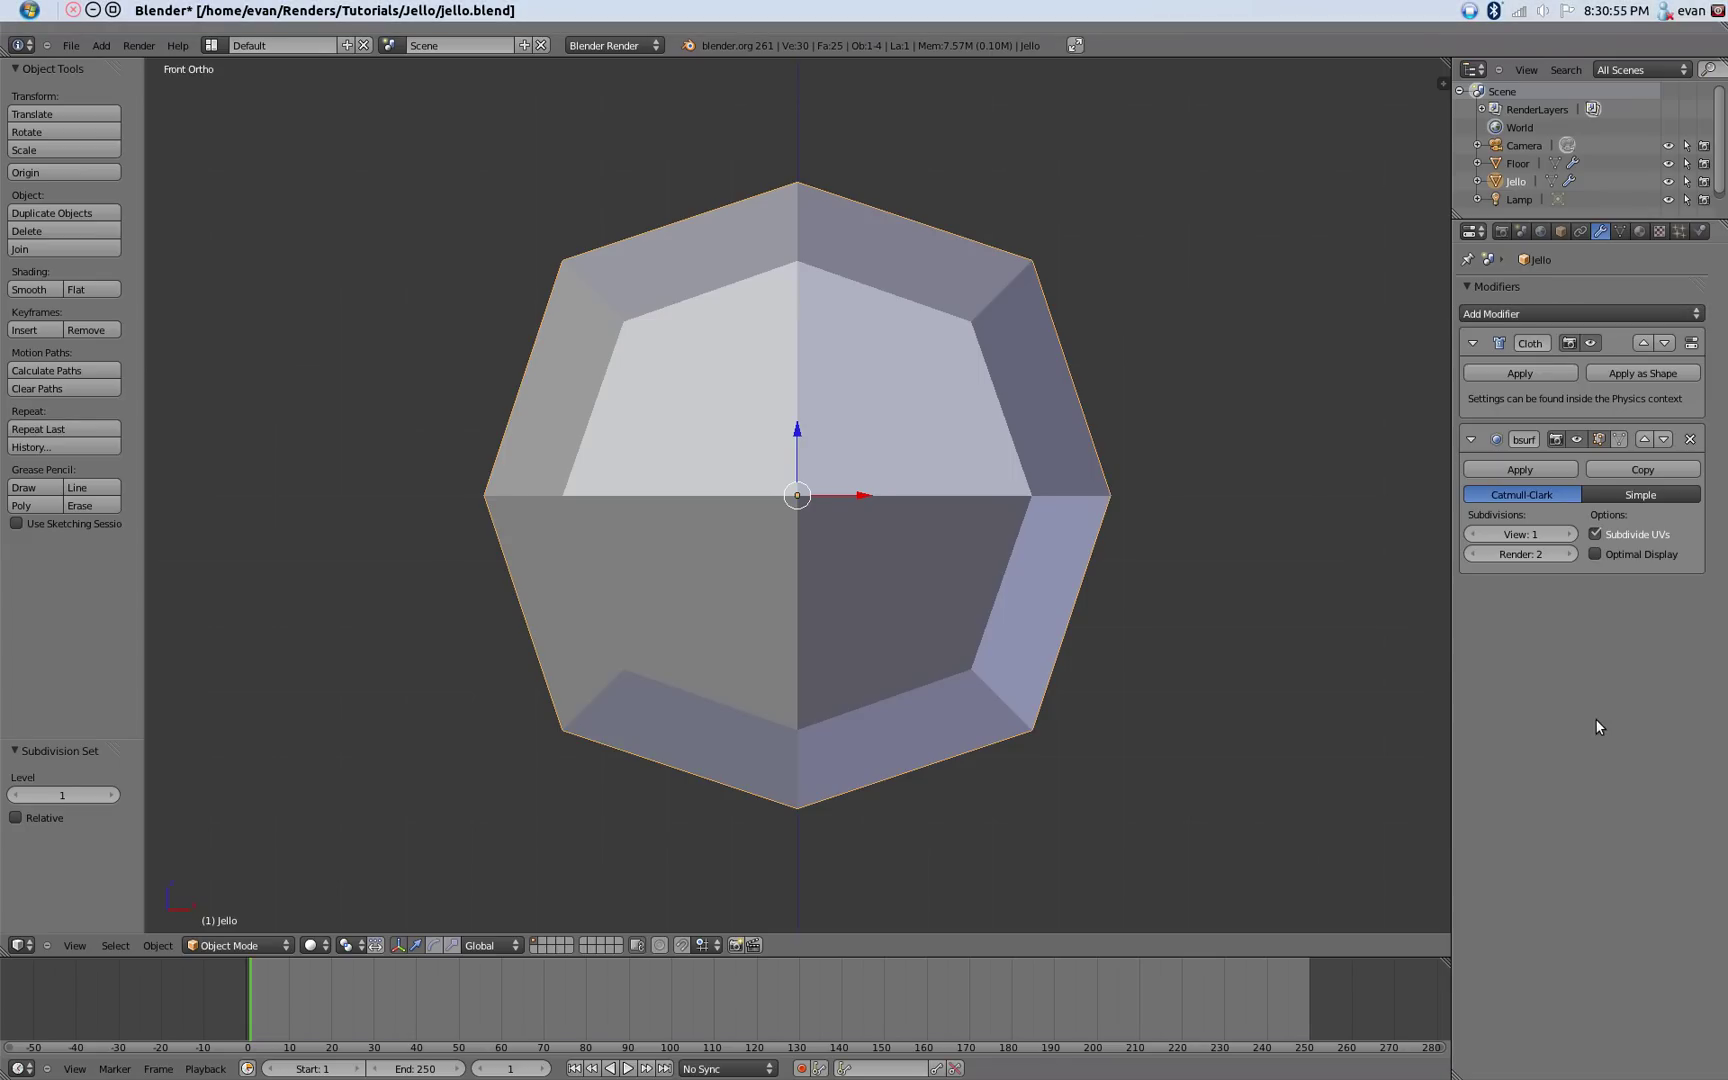
{"action": "left_click", "coordinate": [1527, 311]}
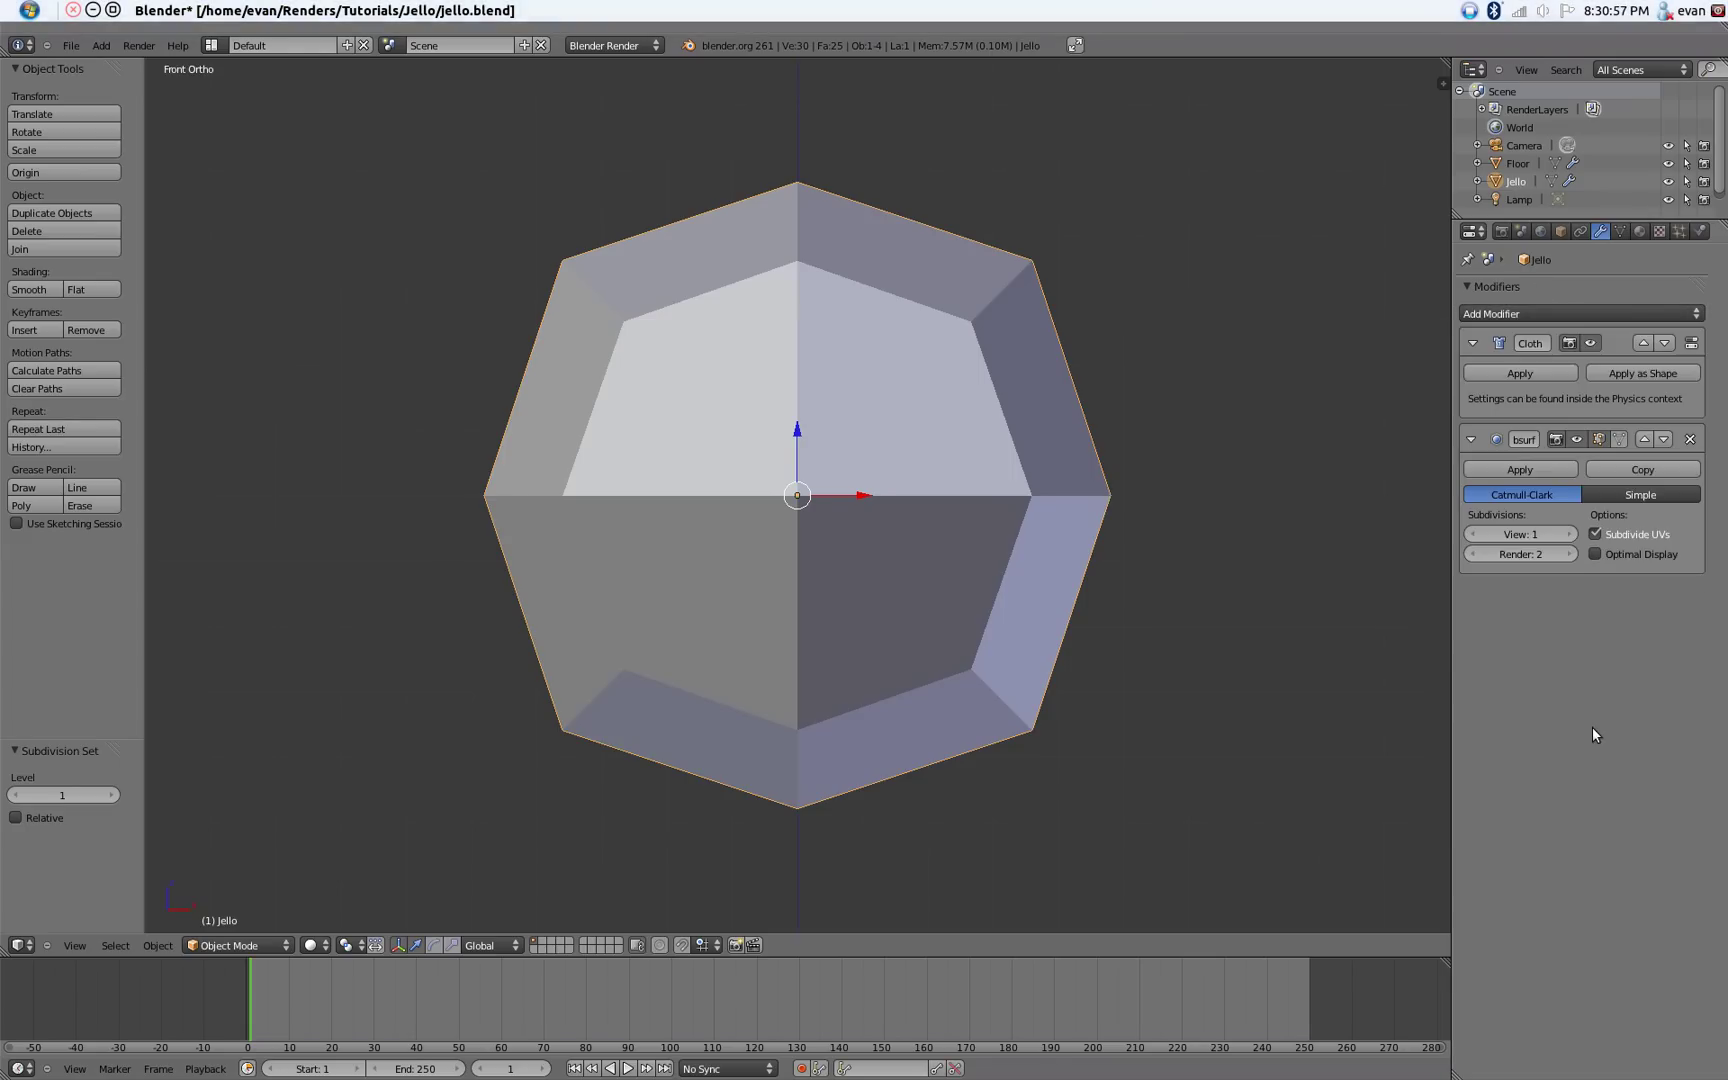
In Edit Mode, add a vertical loop cut and scale it out along X toward the sides.
{"action": "key", "text": "Tab"}
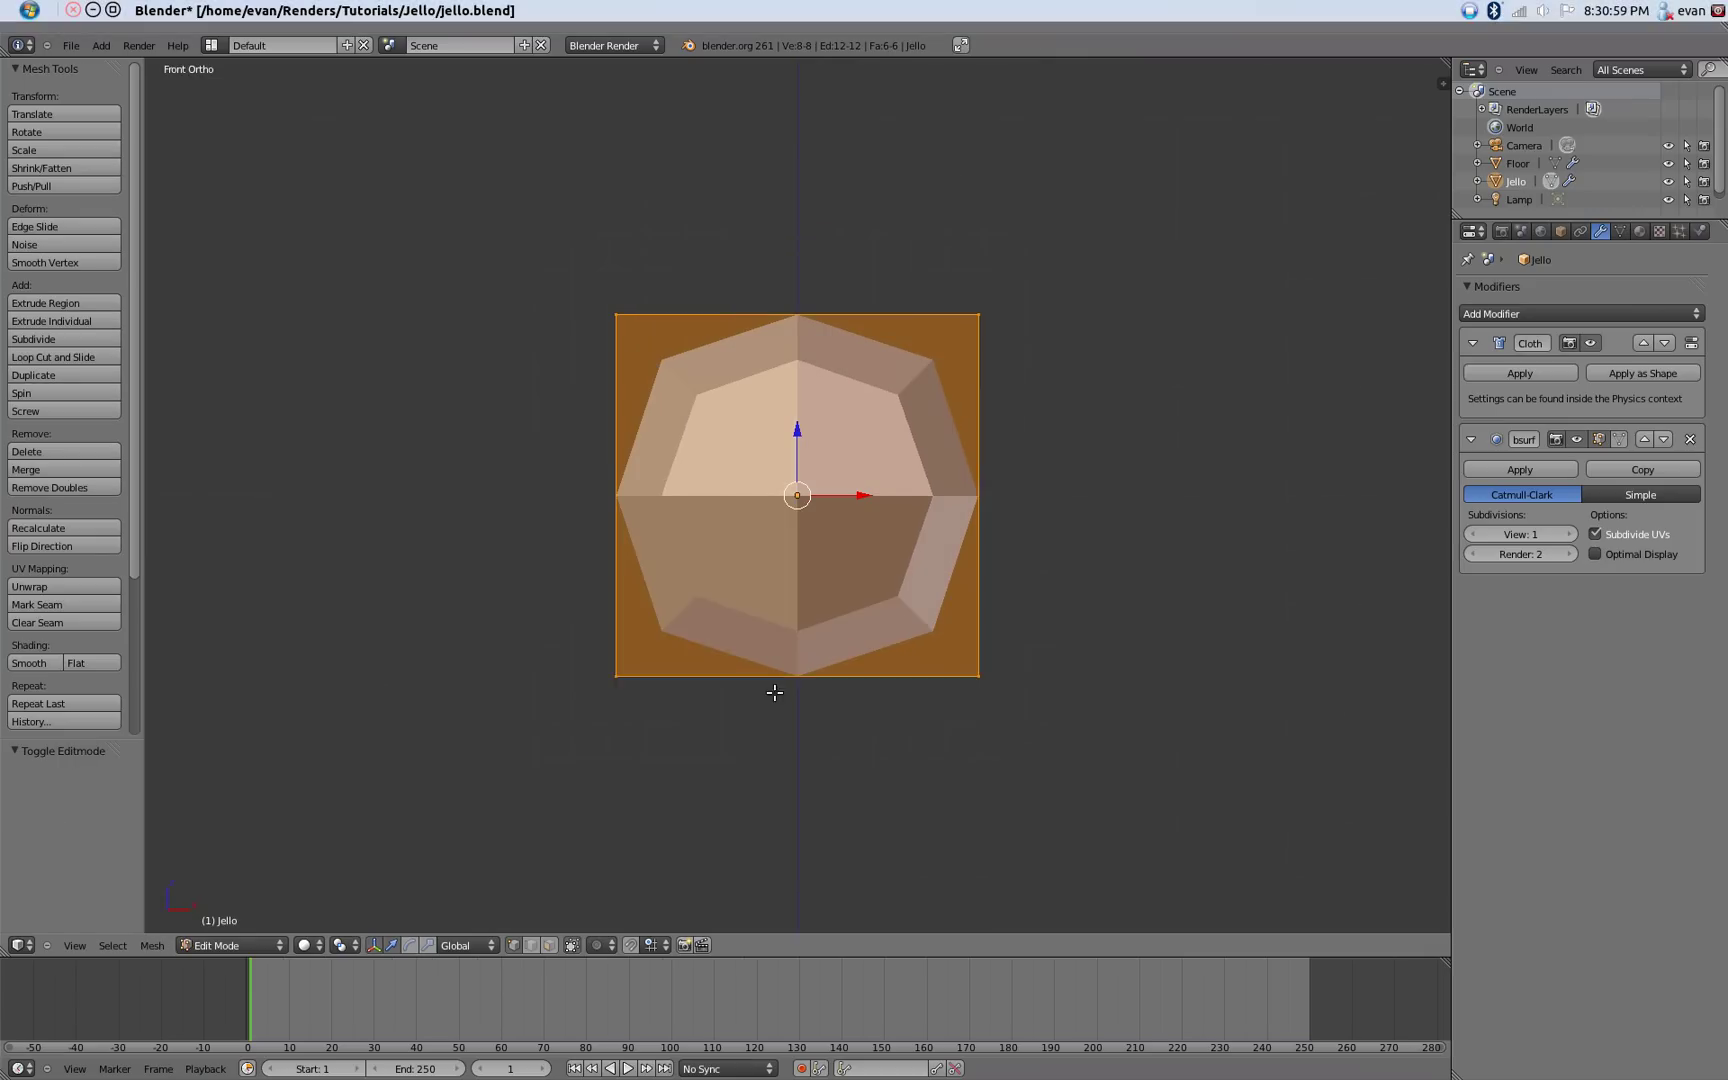
{"action": "key", "text": "ctrl+r"}
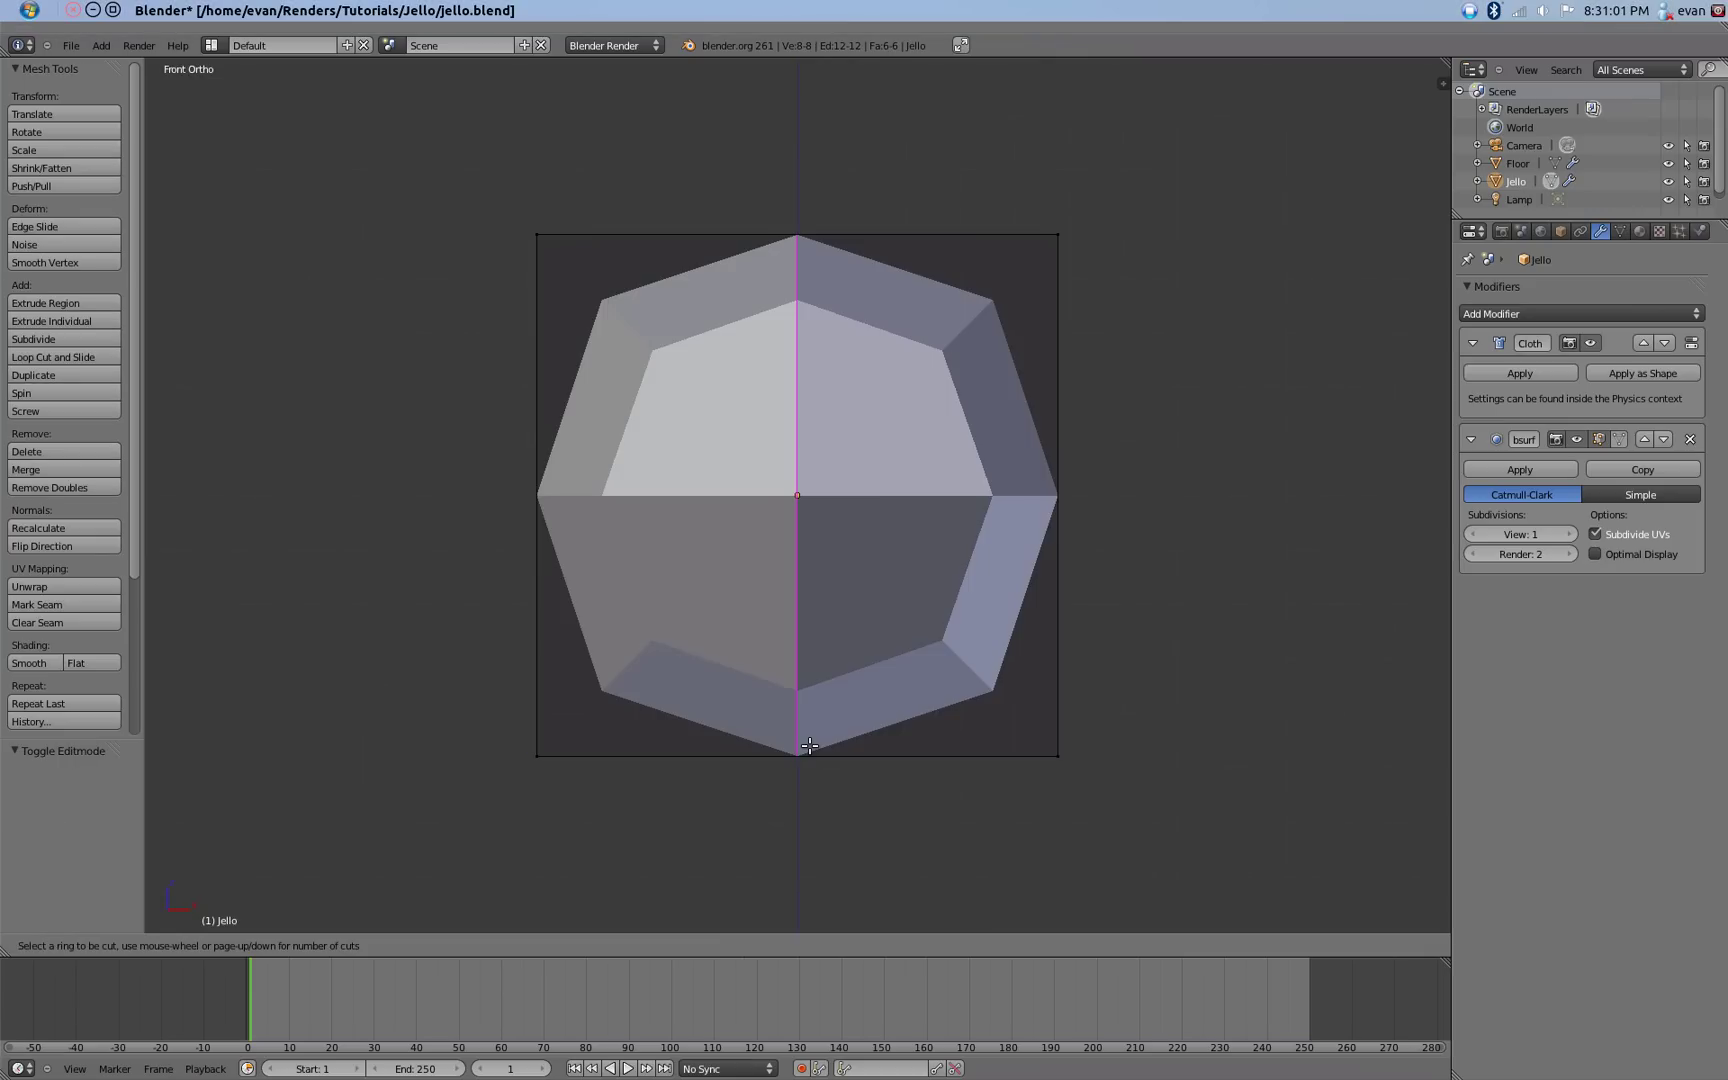
{"action": "left_click", "coordinate": [810, 746]}
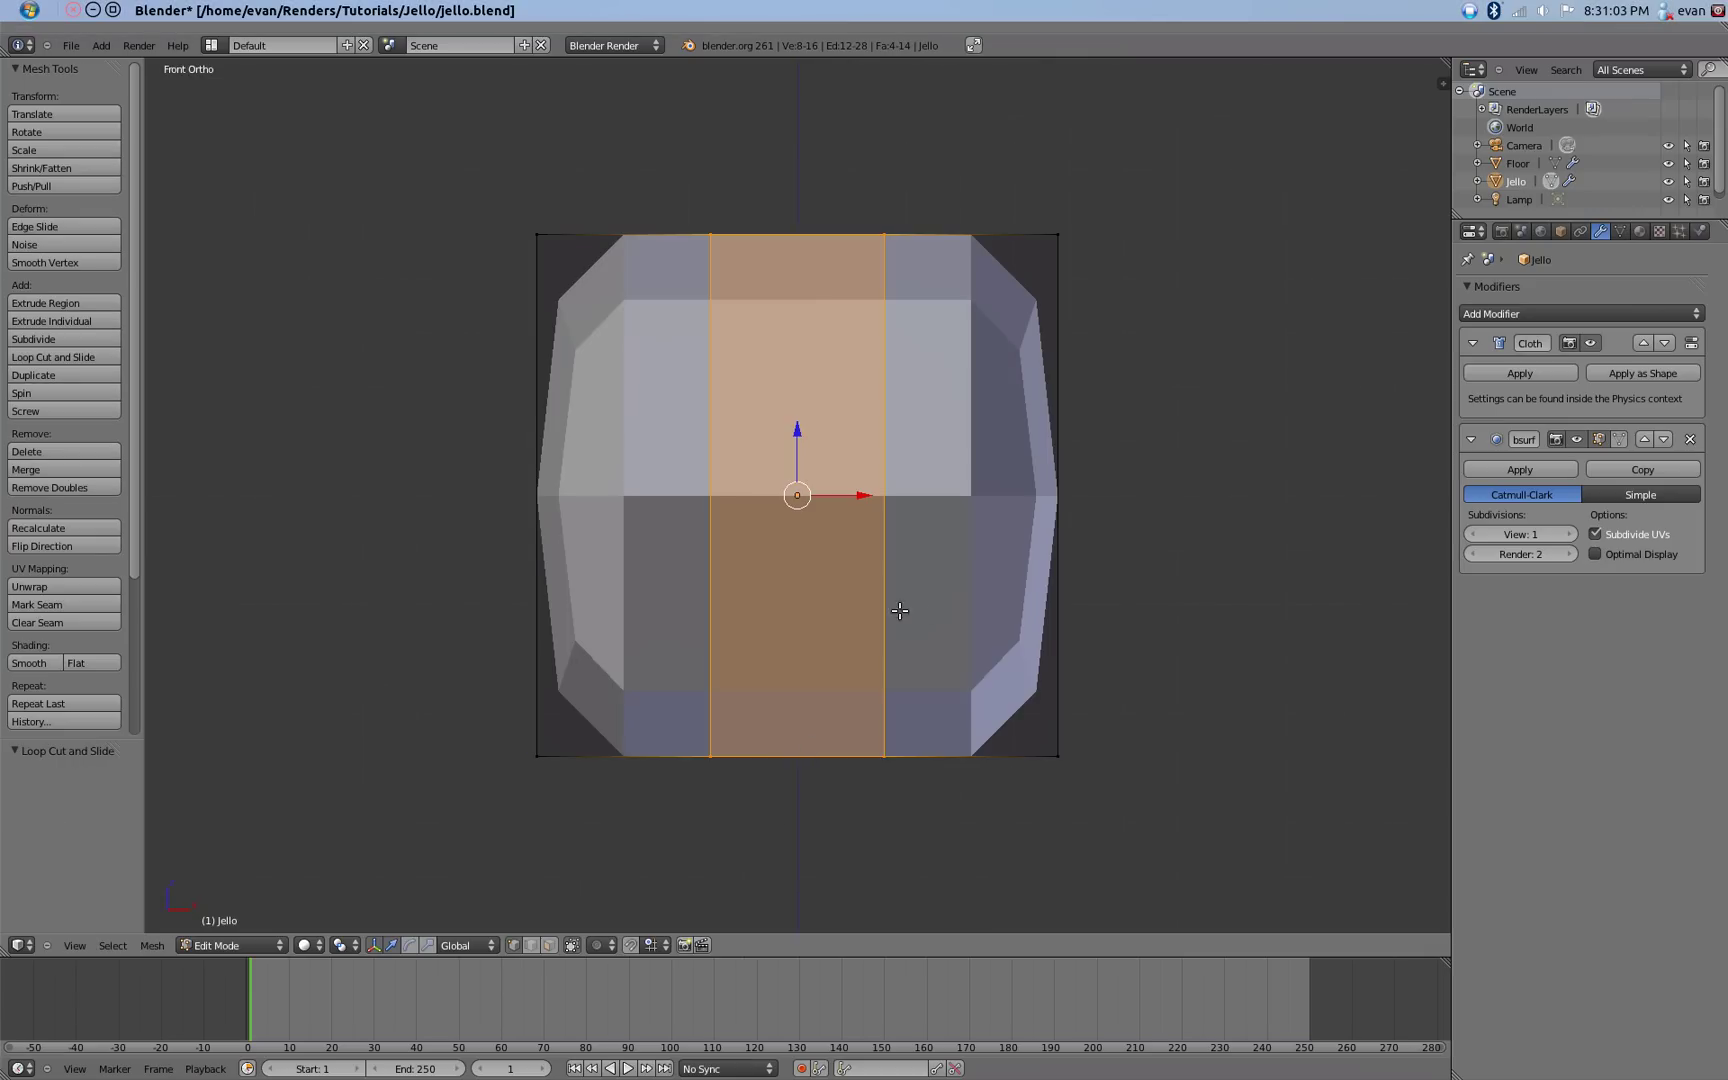
{"action": "right_click", "coordinate": [900, 610]}
{"action": "key", "text": "s"}
{"action": "key", "text": "x"}
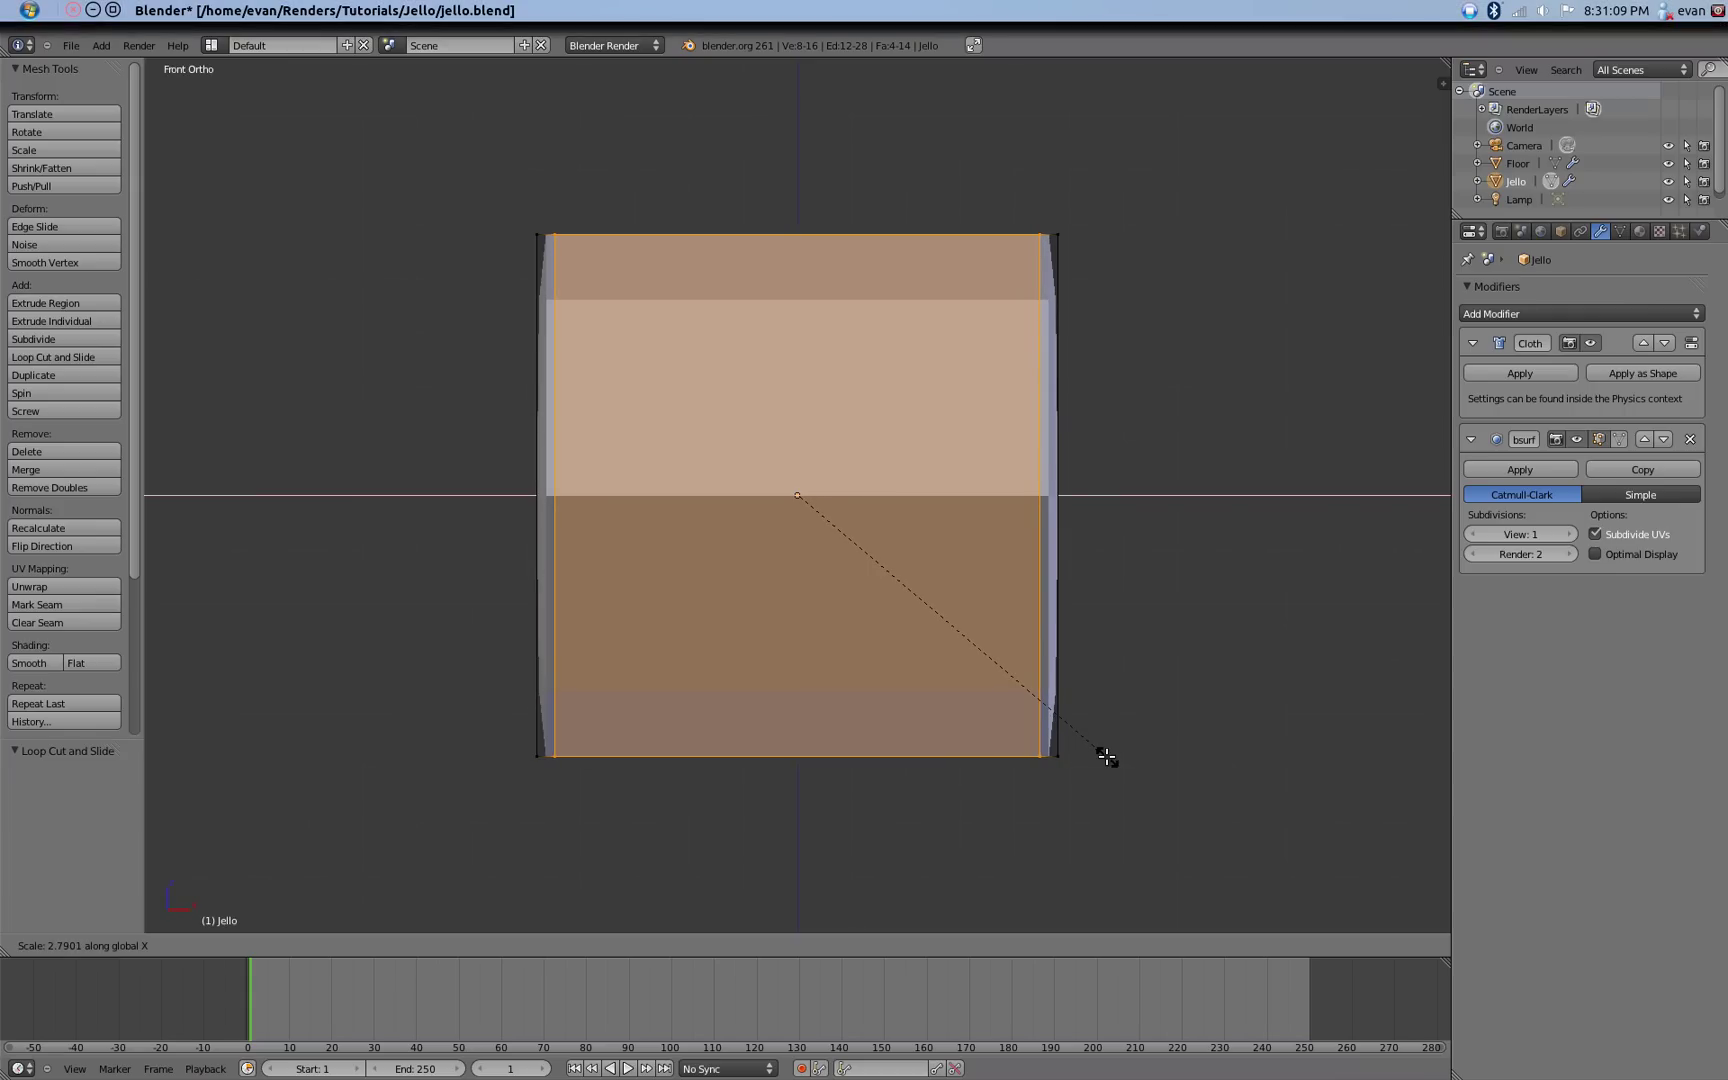
{"action": "left_click", "coordinate": [1105, 755]}
From the right view, add two loop cuts and scale them along Y near the sides.
{"action": "key", "text": "KP_3"}
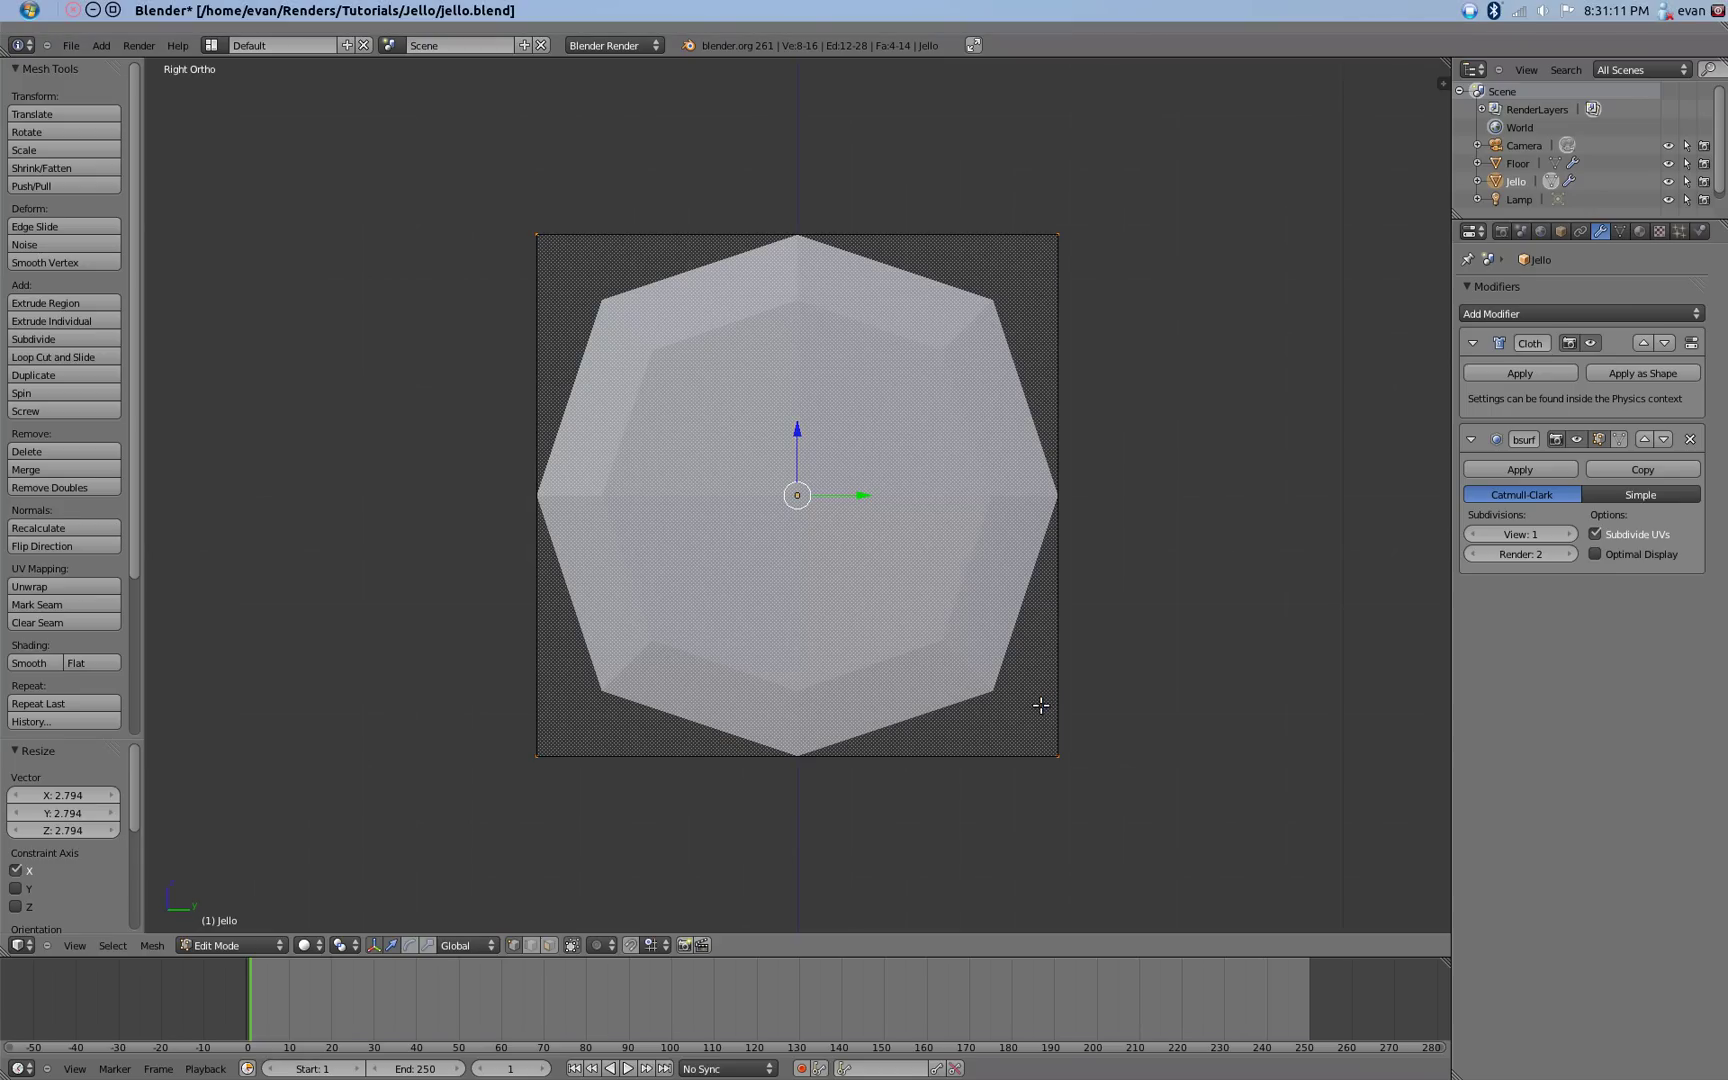
{"action": "key", "text": "ctrl+r"}
{"action": "scroll", "coordinate": [778, 737], "scroll_direction": "up", "scroll_amount": 1}
{"action": "left_click", "coordinate": [778, 737]}
{"action": "right_click", "coordinate": [779, 733]}
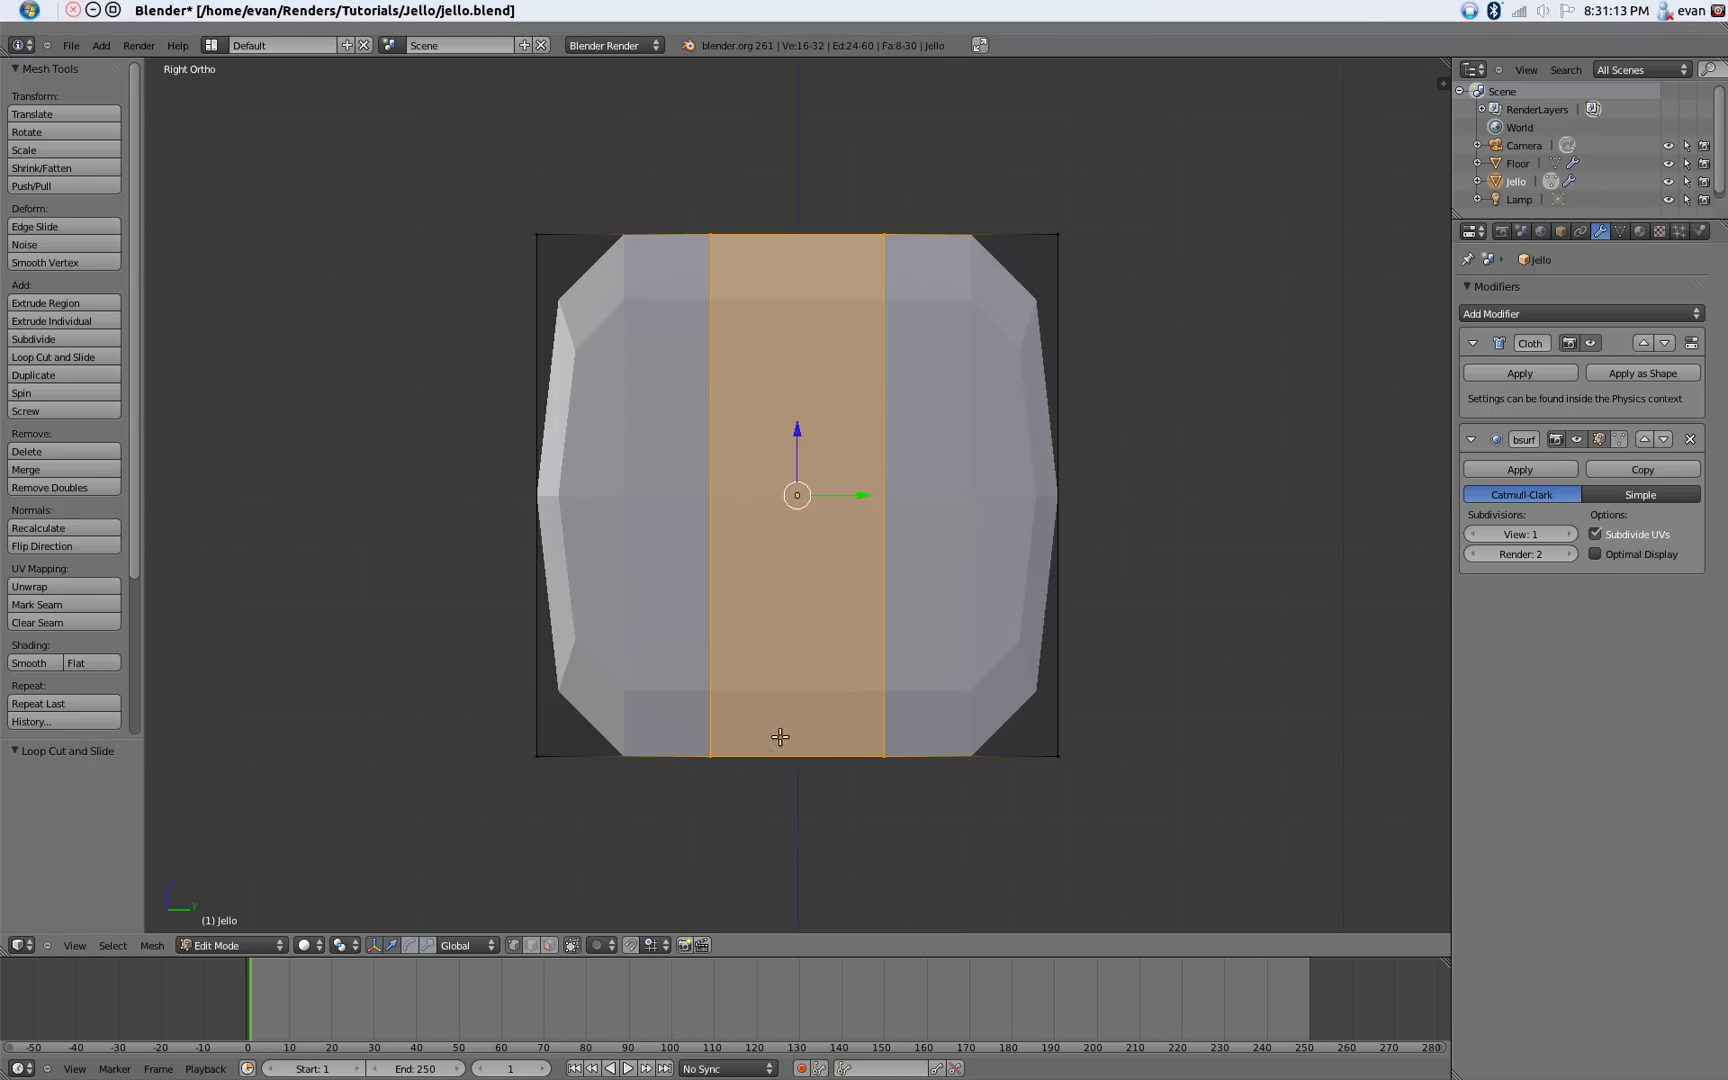
{"action": "key", "text": "s"}
{"action": "key", "text": "y"}
{"action": "left_click", "coordinate": [1206, 824]}
{"action": "key", "text": "s"}
{"action": "key", "text": "y"}
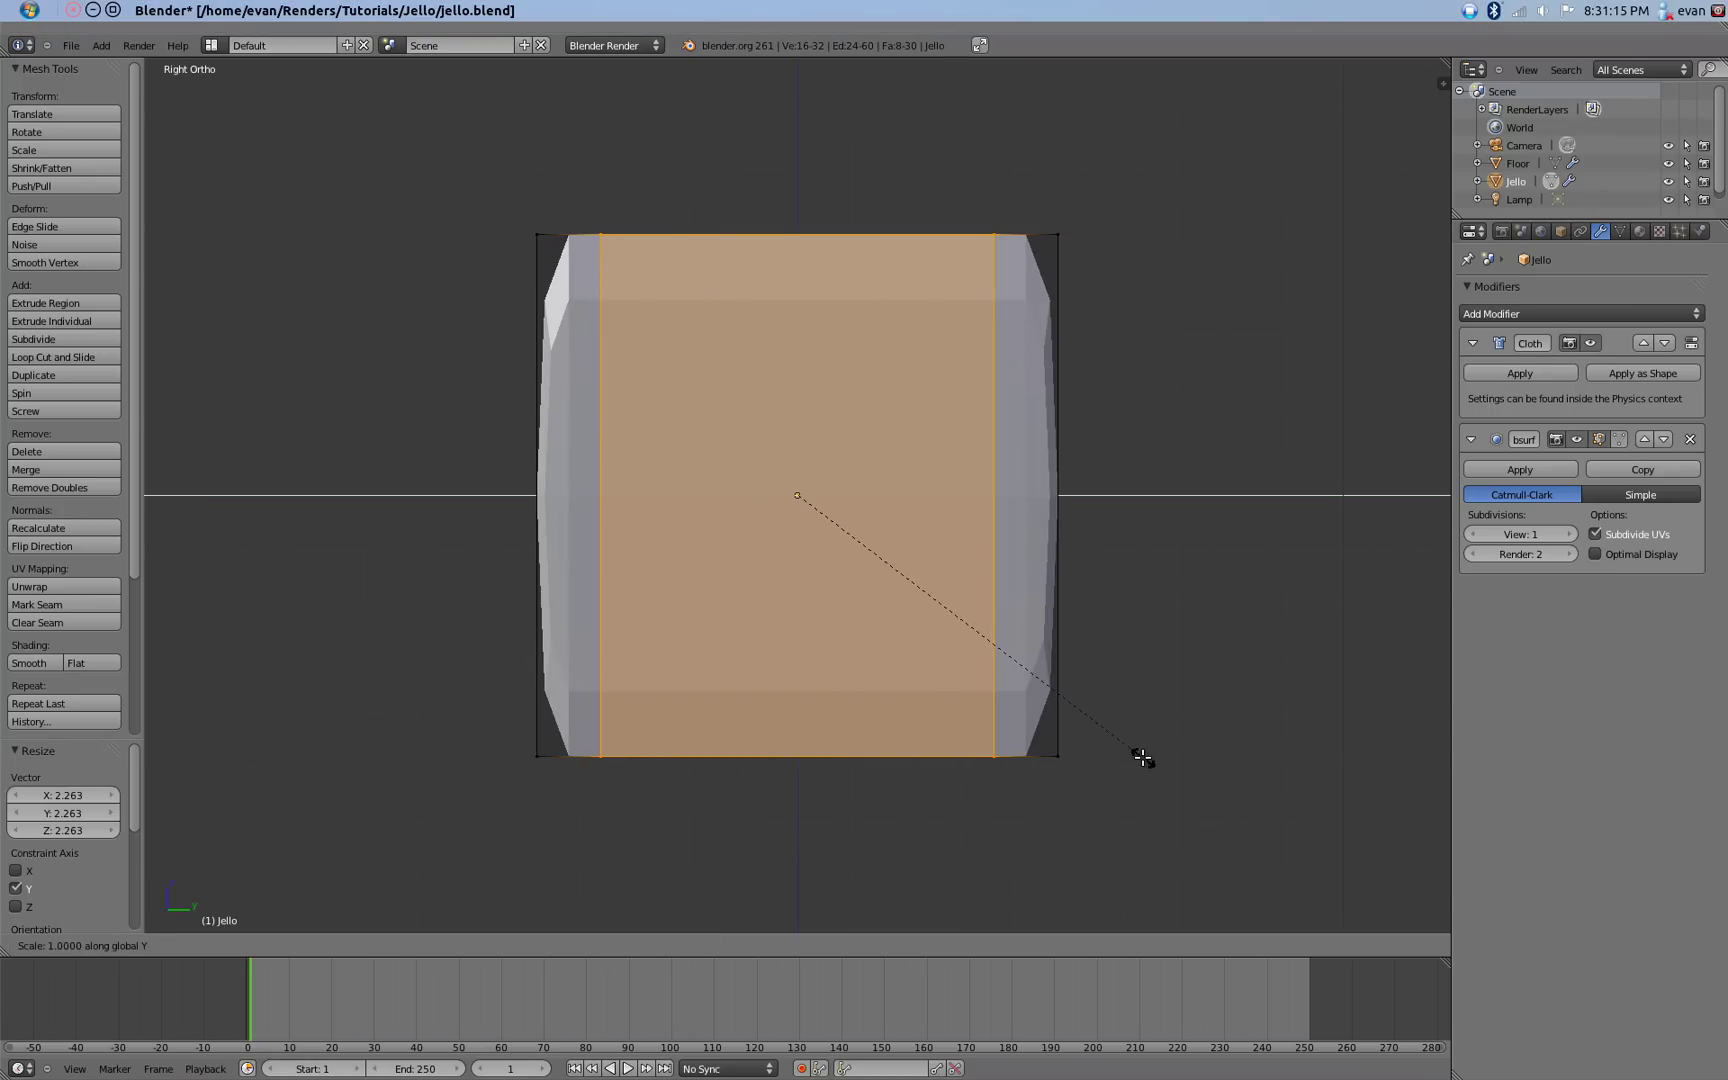
{"action": "left_click", "coordinate": [1219, 830]}
Add two horizontal loop cuts and scale them along Z toward the top and bottom.
{"action": "key", "text": "ctrl+r"}
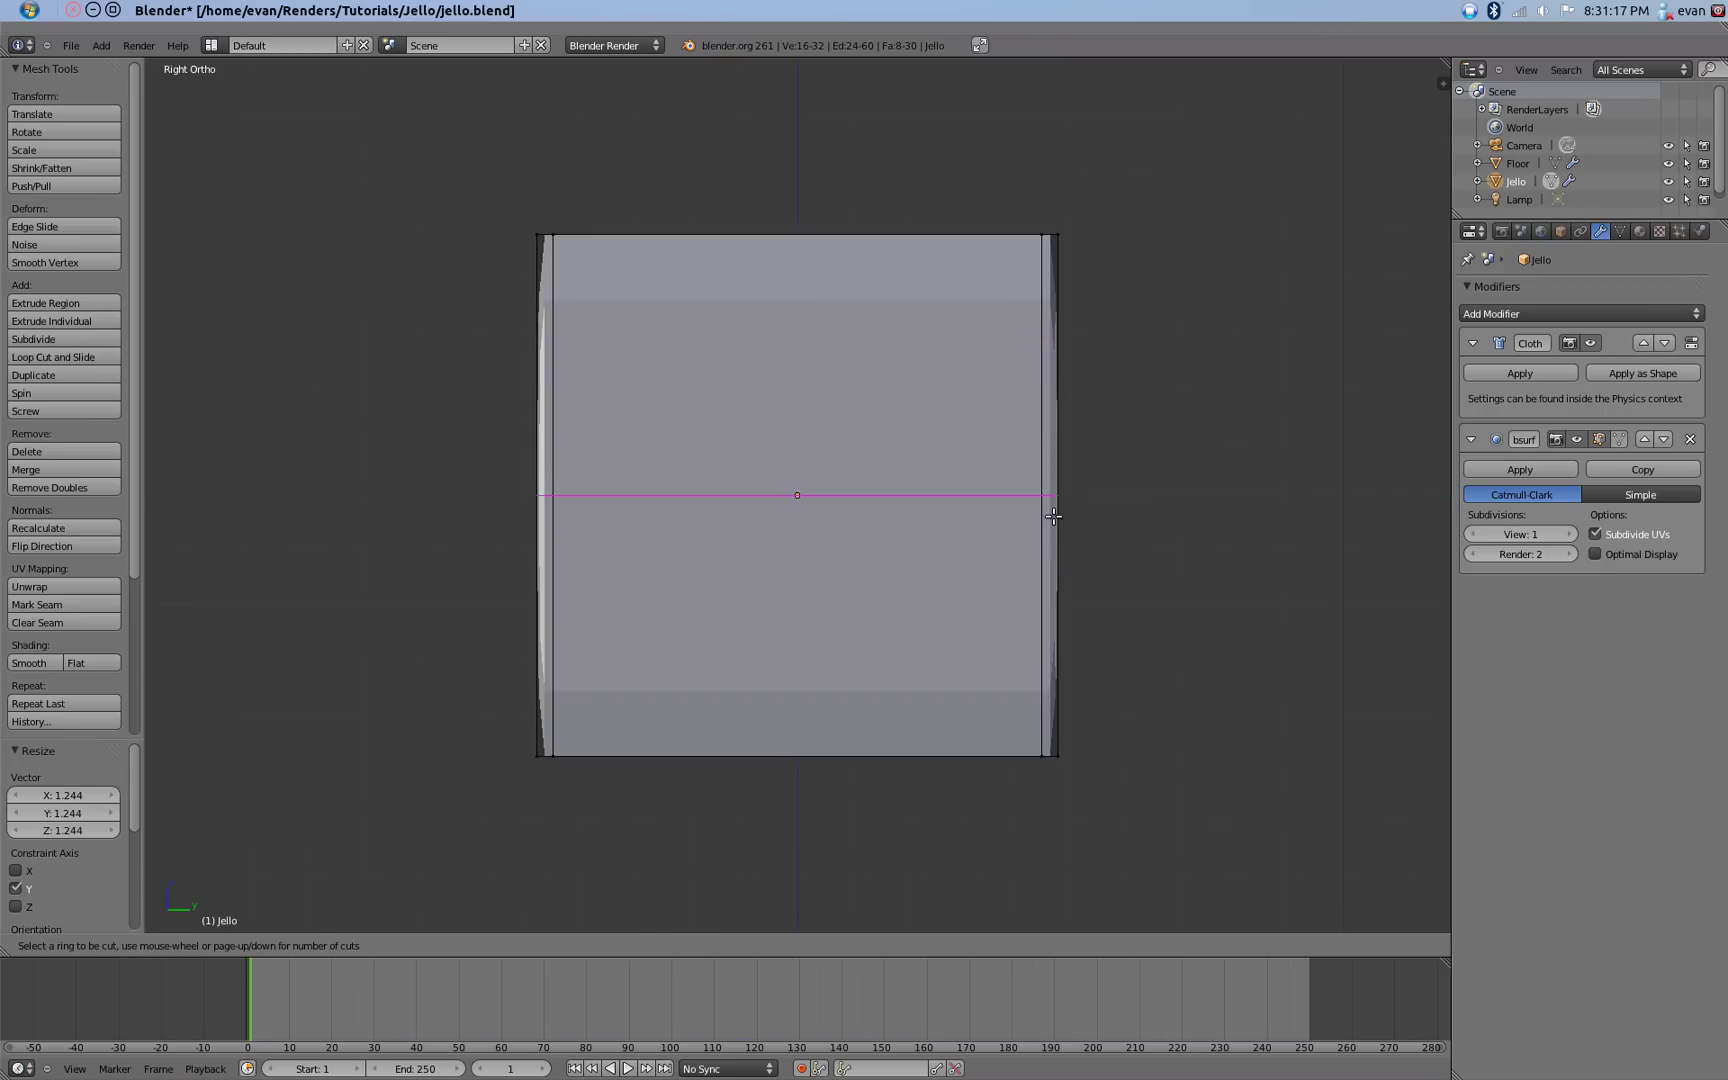
{"action": "scroll", "coordinate": [1066, 501], "scroll_direction": "up", "scroll_amount": 1}
{"action": "left_click", "coordinate": [1070, 503]}
{"action": "right_click", "coordinate": [1085, 510]}
{"action": "key", "text": "s"}
{"action": "key", "text": "z"}
{"action": "left_click", "coordinate": [1330, 705]}
{"action": "key", "text": "s"}
{"action": "key", "text": "z"}
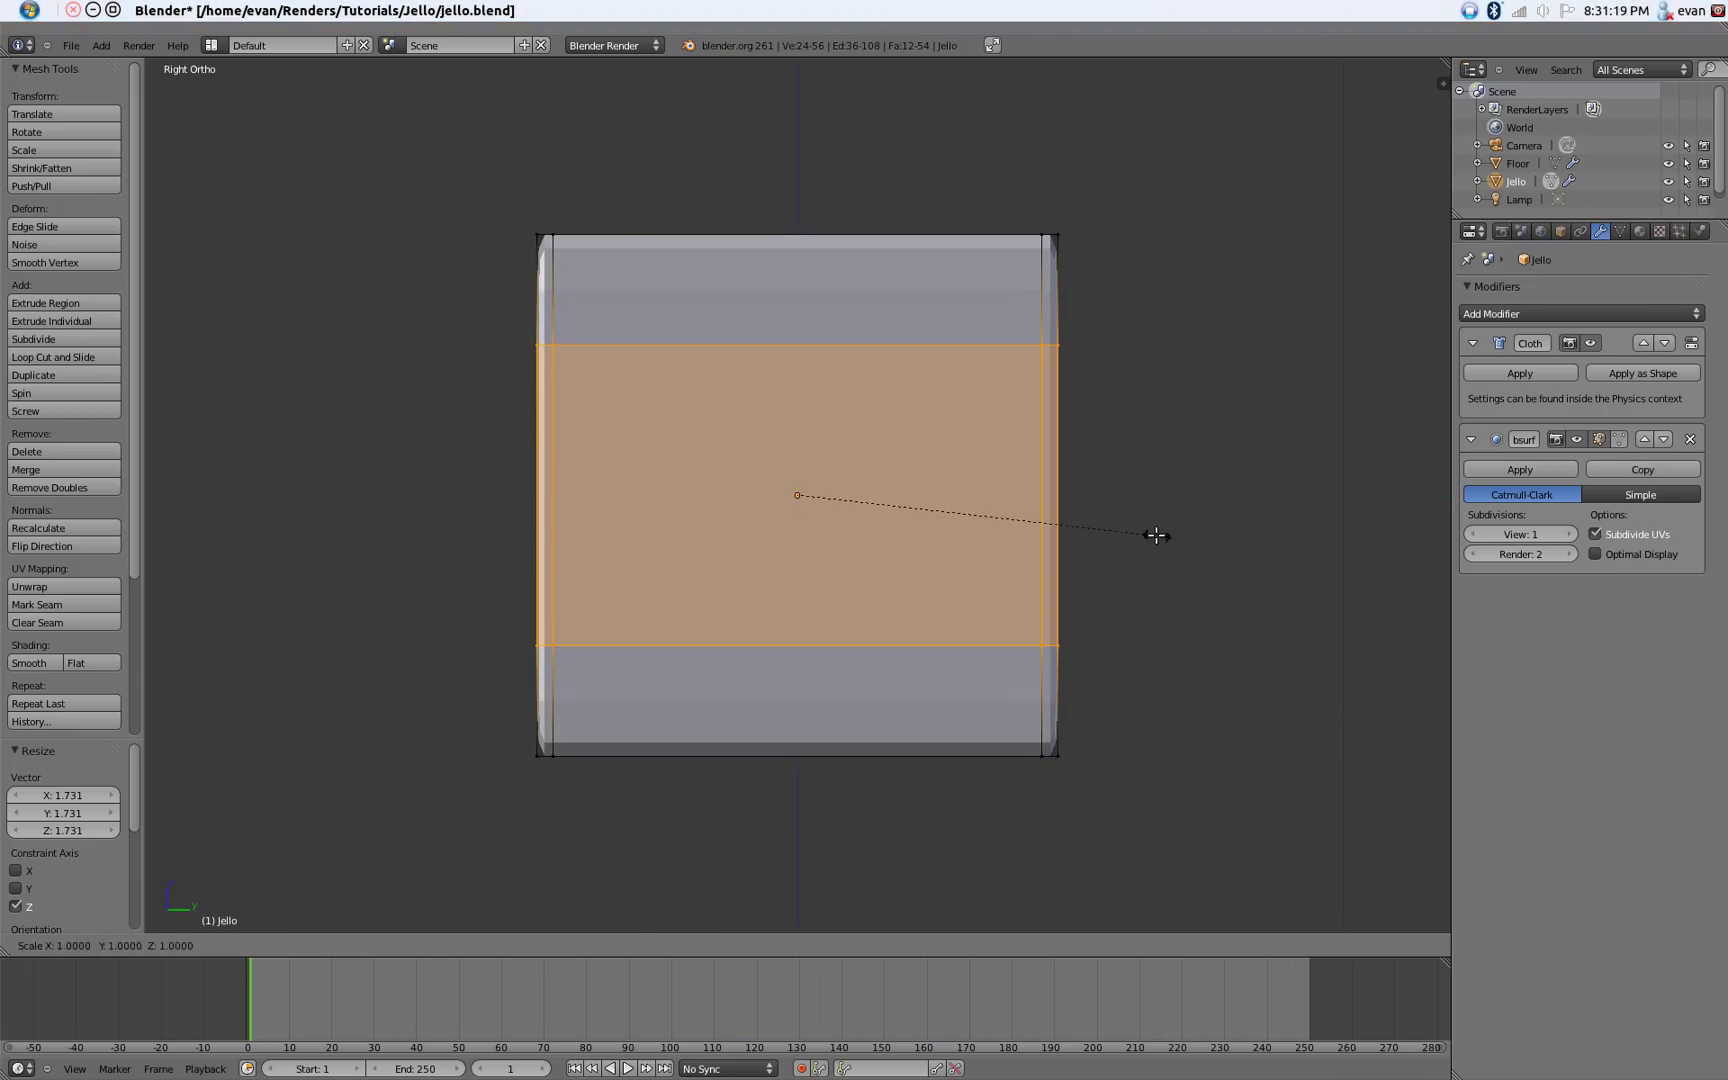
{"action": "left_click", "coordinate": [1315, 776]}
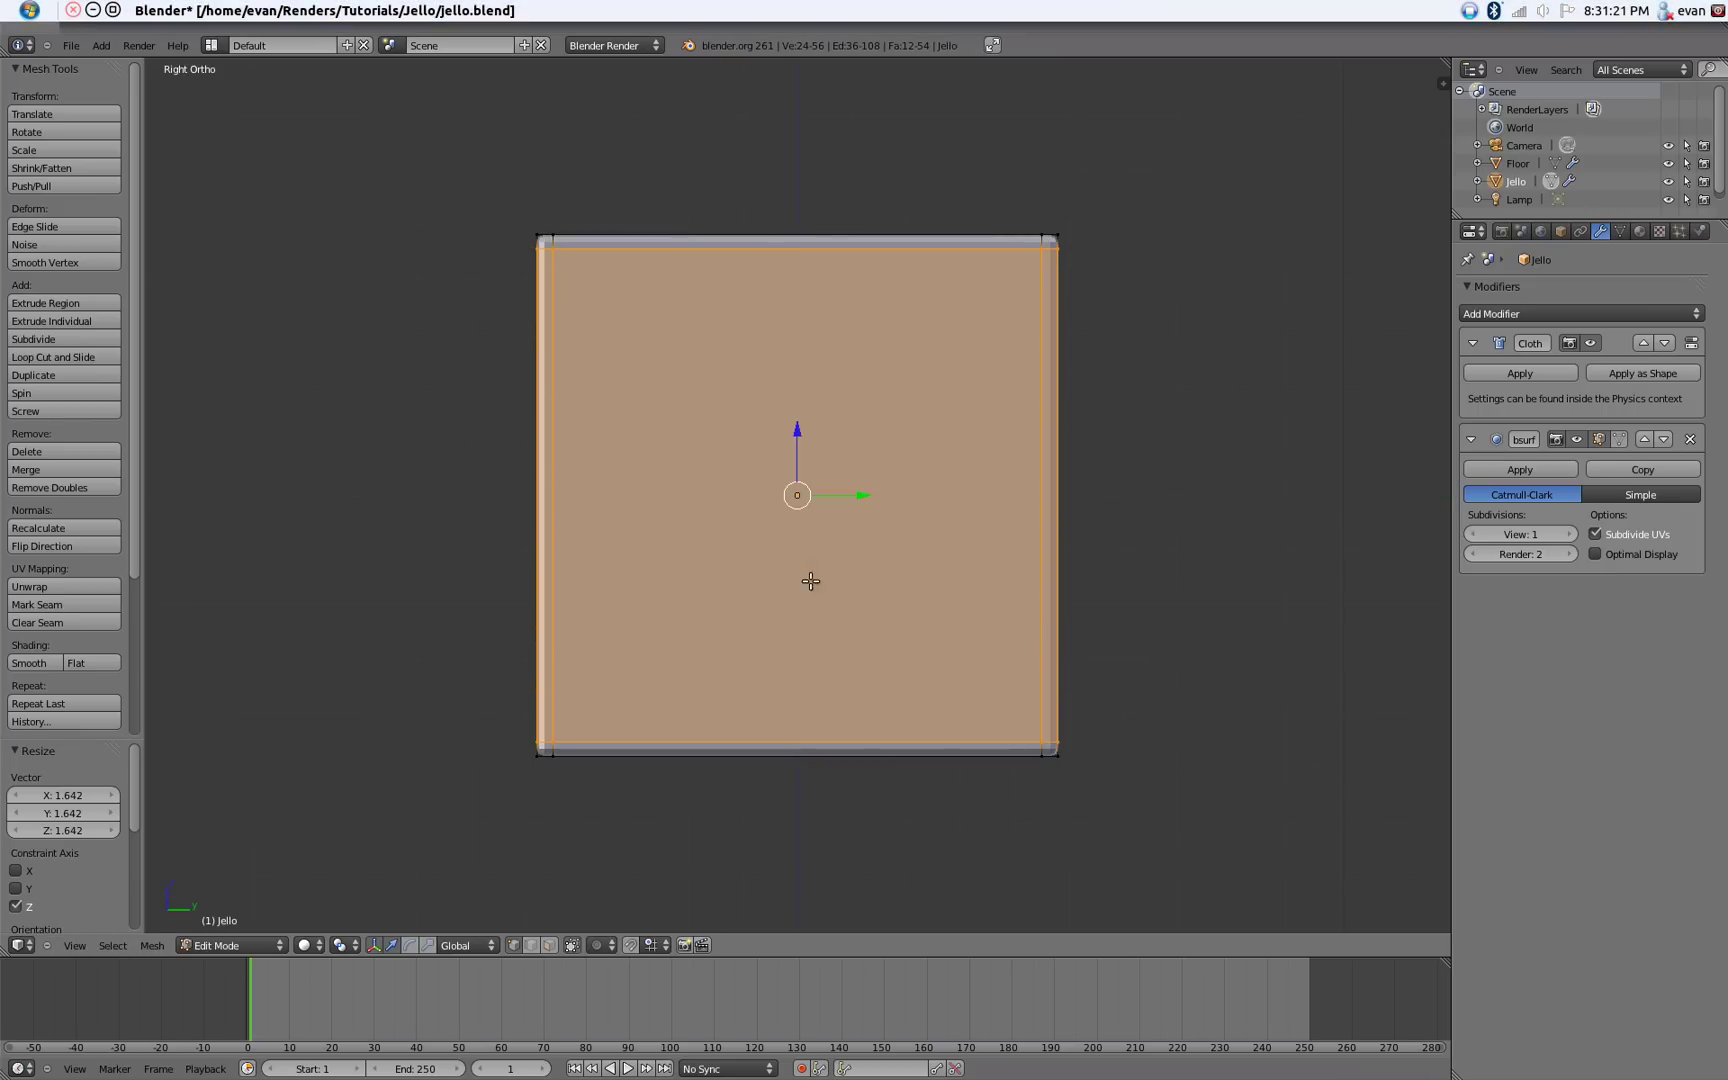
Check the front corner vertices, then return to Object Mode and save jello.blend.
{"action": "middle_click_drag", "start_coordinate": [810, 579], "coordinate": [894, 605]}
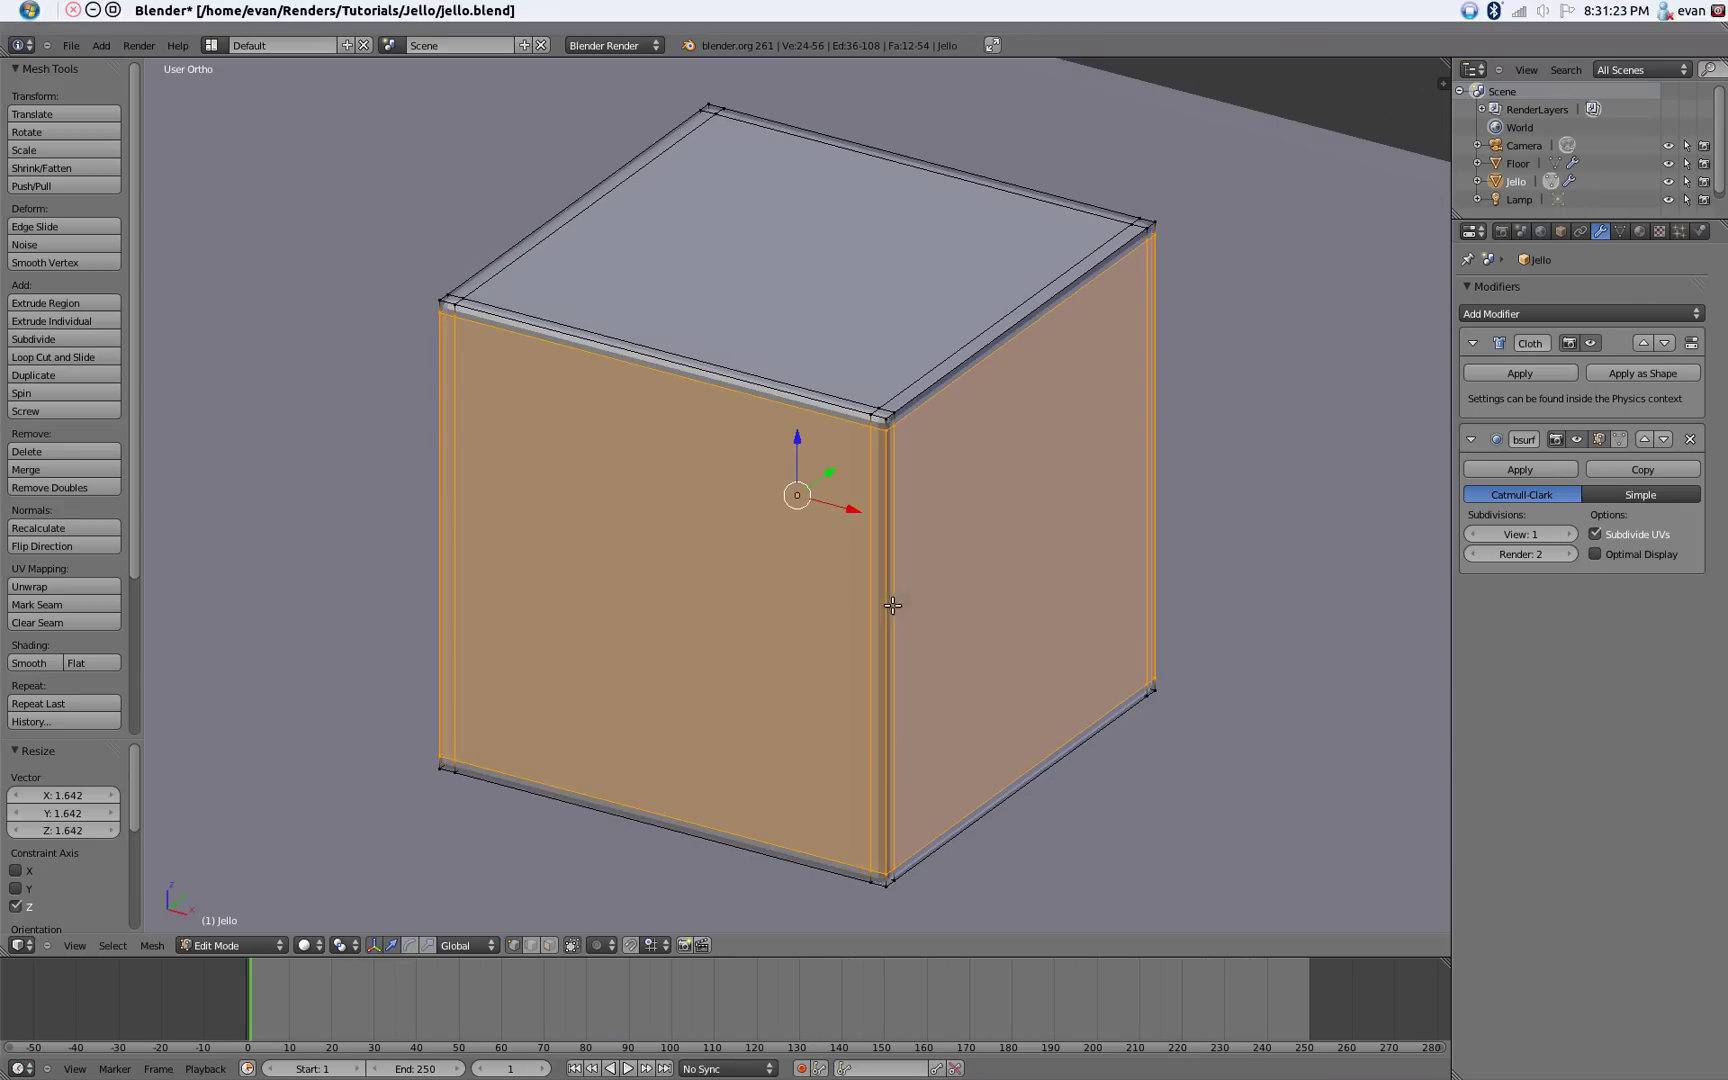
{"action": "right_click", "coordinate": [885, 418]}
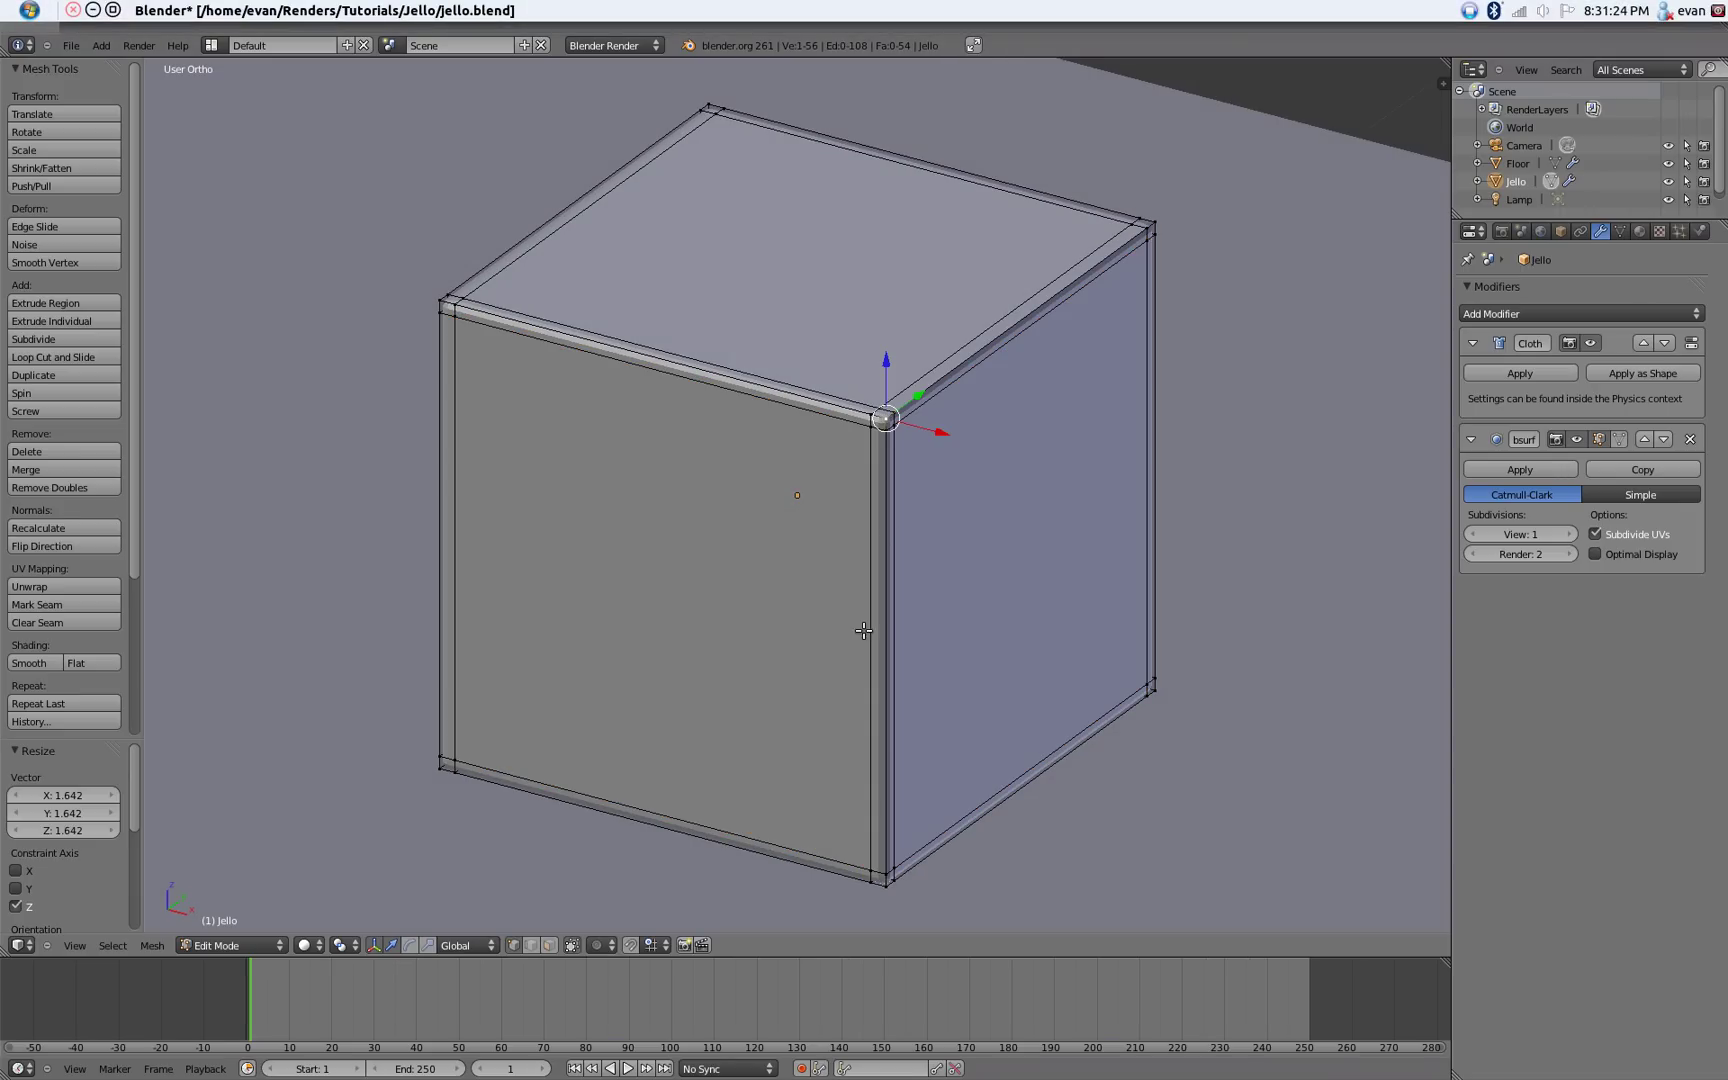
{"action": "right_click", "coordinate": [872, 871]}
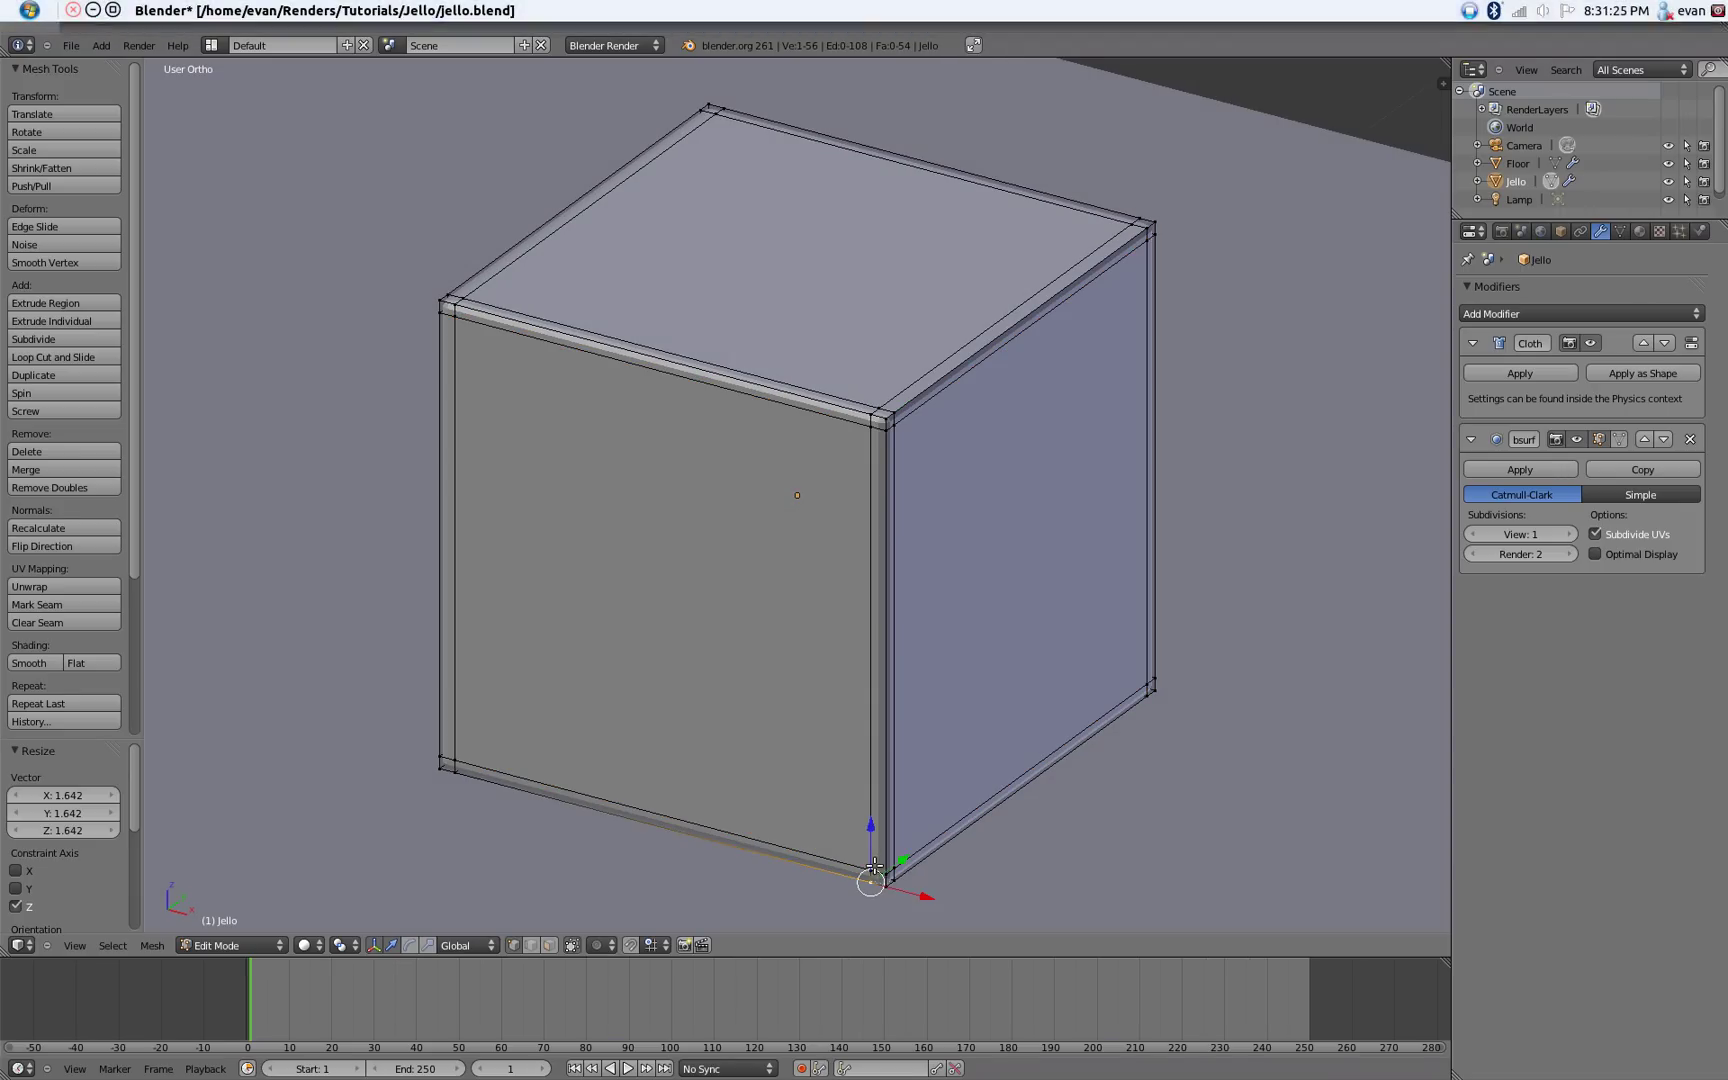
{"action": "right_click", "coordinate": [873, 430], "text": "shift"}
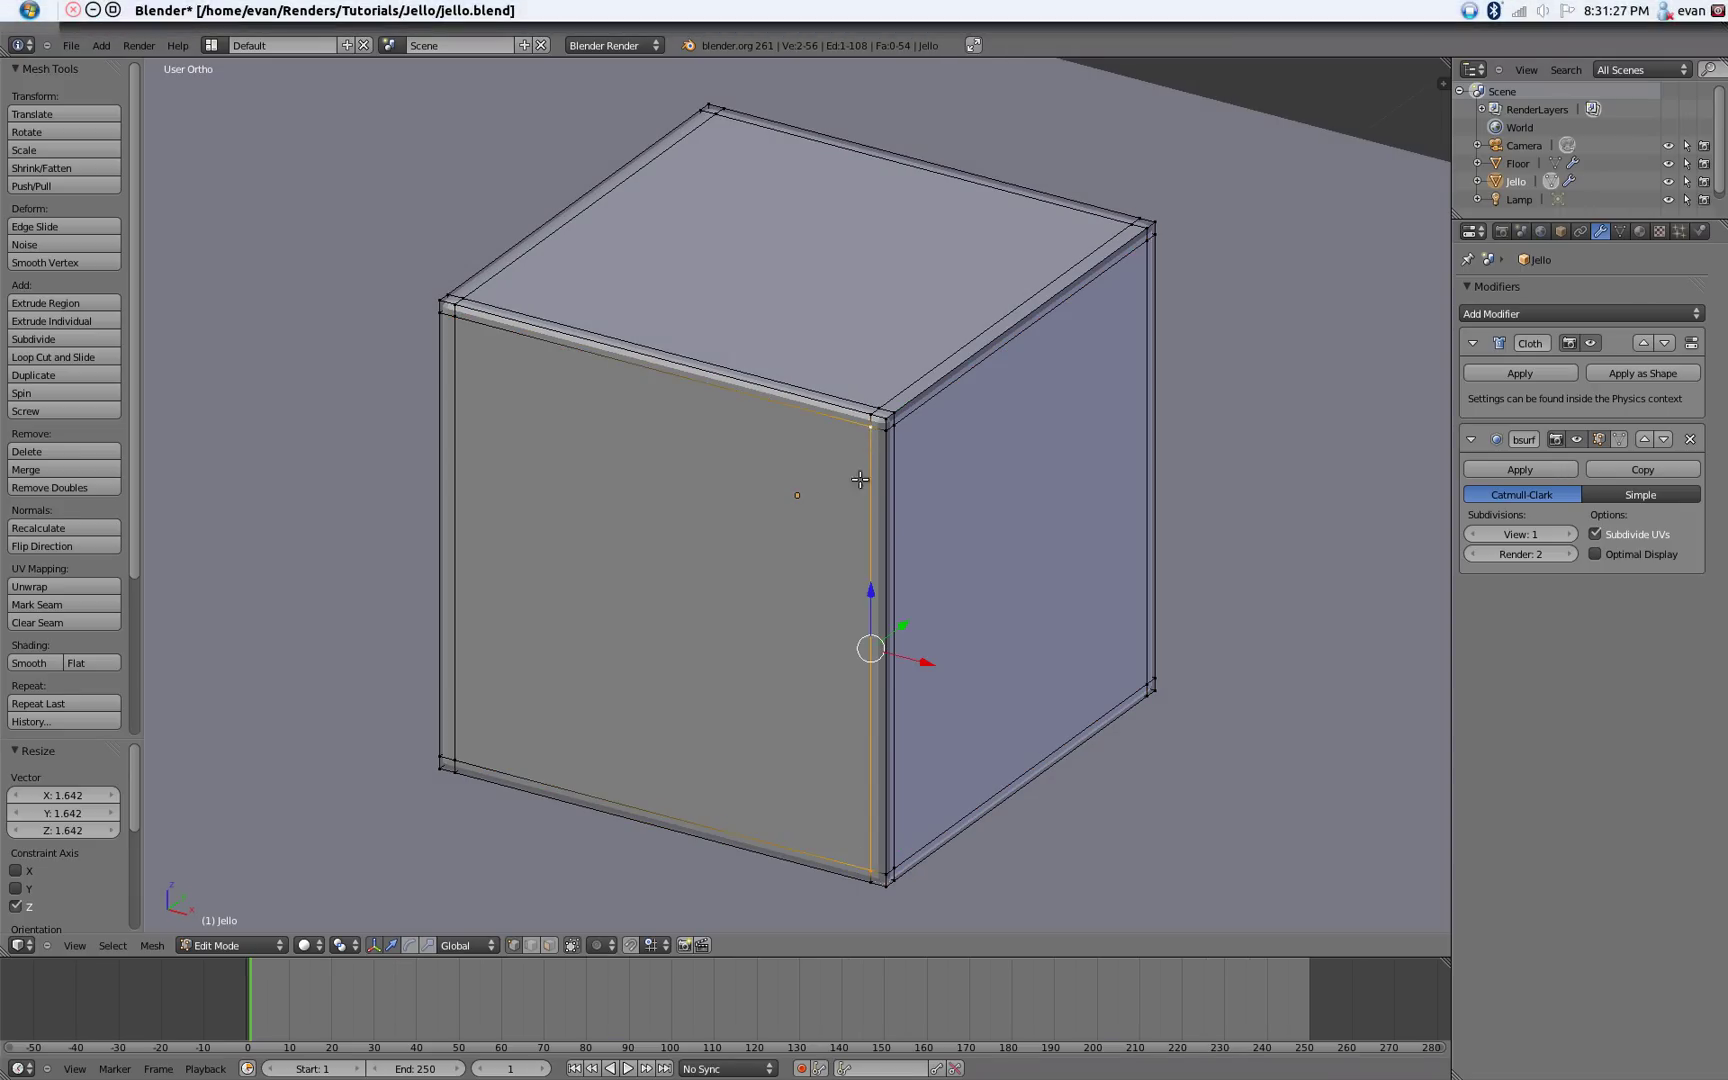
{"action": "right_click", "coordinate": [883, 433]}
{"action": "right_click", "coordinate": [884, 870], "text": "shift"}
{"action": "middle_click_drag", "start_coordinate": [884, 870], "coordinate": [701, 802]}
{"action": "key", "text": "z"}
{"action": "key", "text": "z"}
{"action": "key", "text": "Tab"}
{"action": "key", "text": "ctrl+s"}
Confirm the overwrite, smooth-shade the Jello cube, and save jello.blend again.
{"action": "left_click", "coordinate": [701, 802]}
{"action": "scroll", "coordinate": [706, 625], "scroll_direction": "up", "scroll_amount": 5}
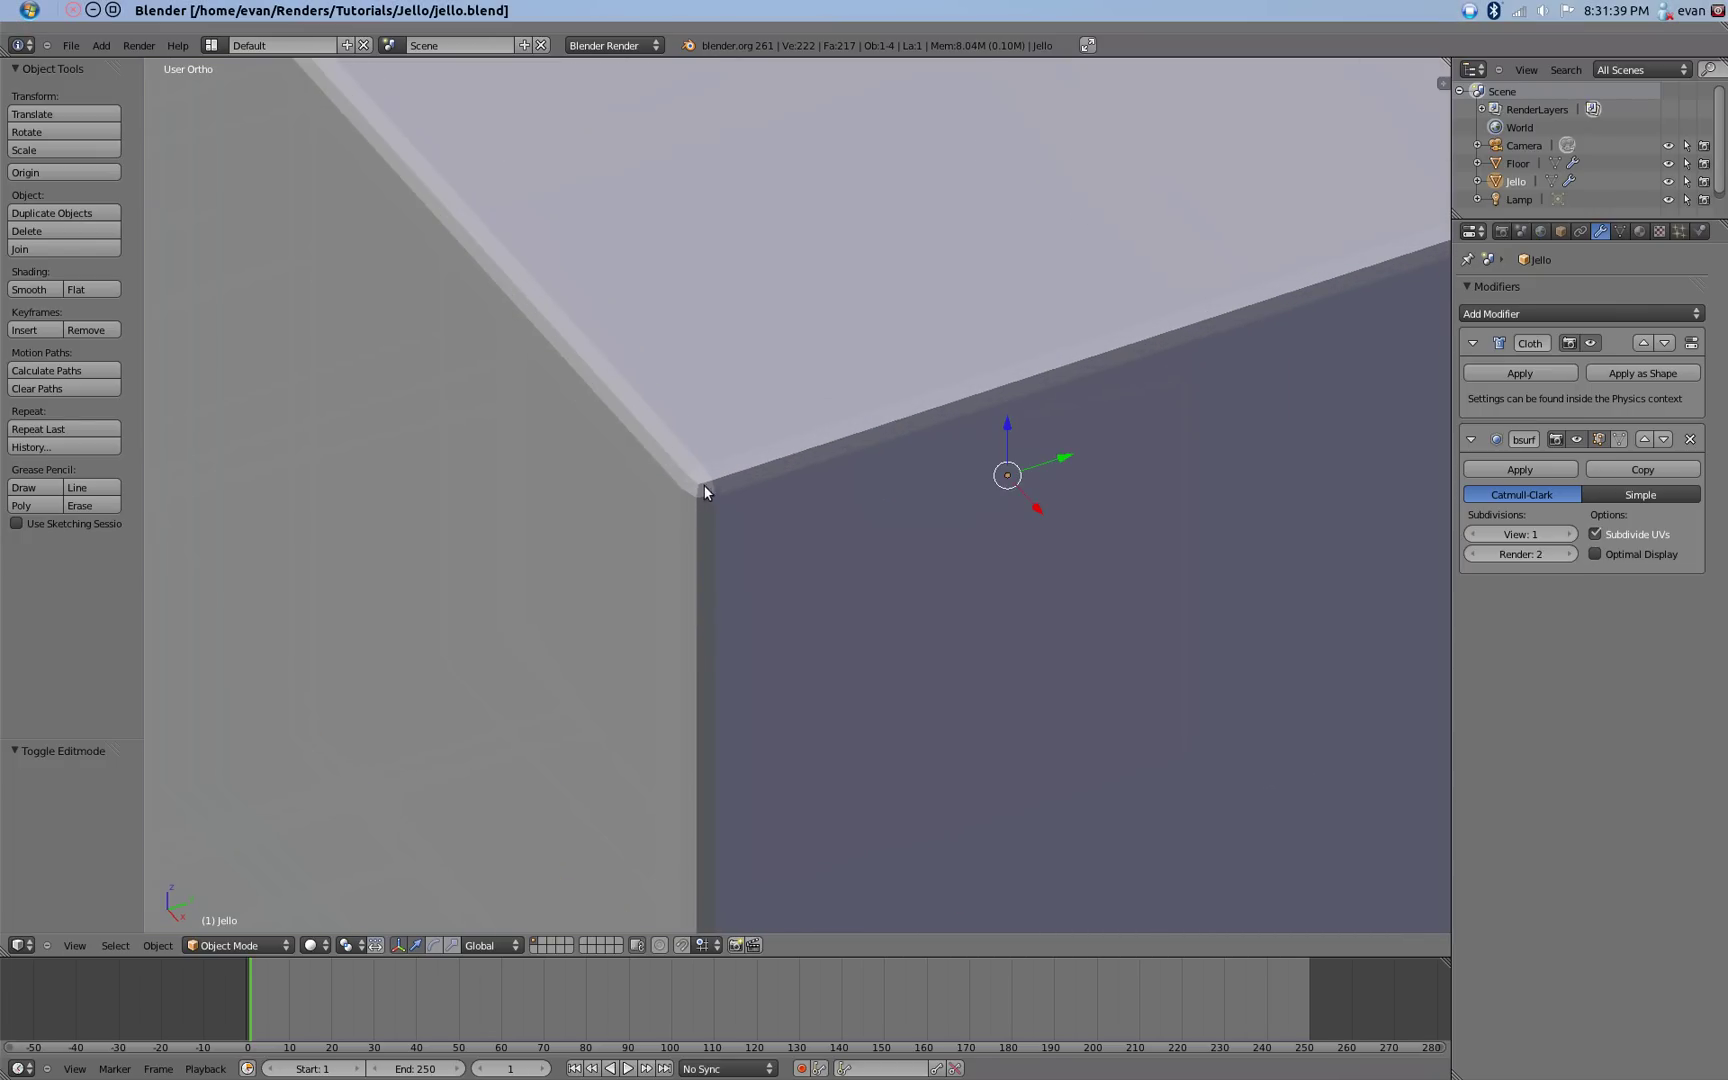
{"action": "middle_click_drag", "start_coordinate": [588, 443], "coordinate": [629, 428]}
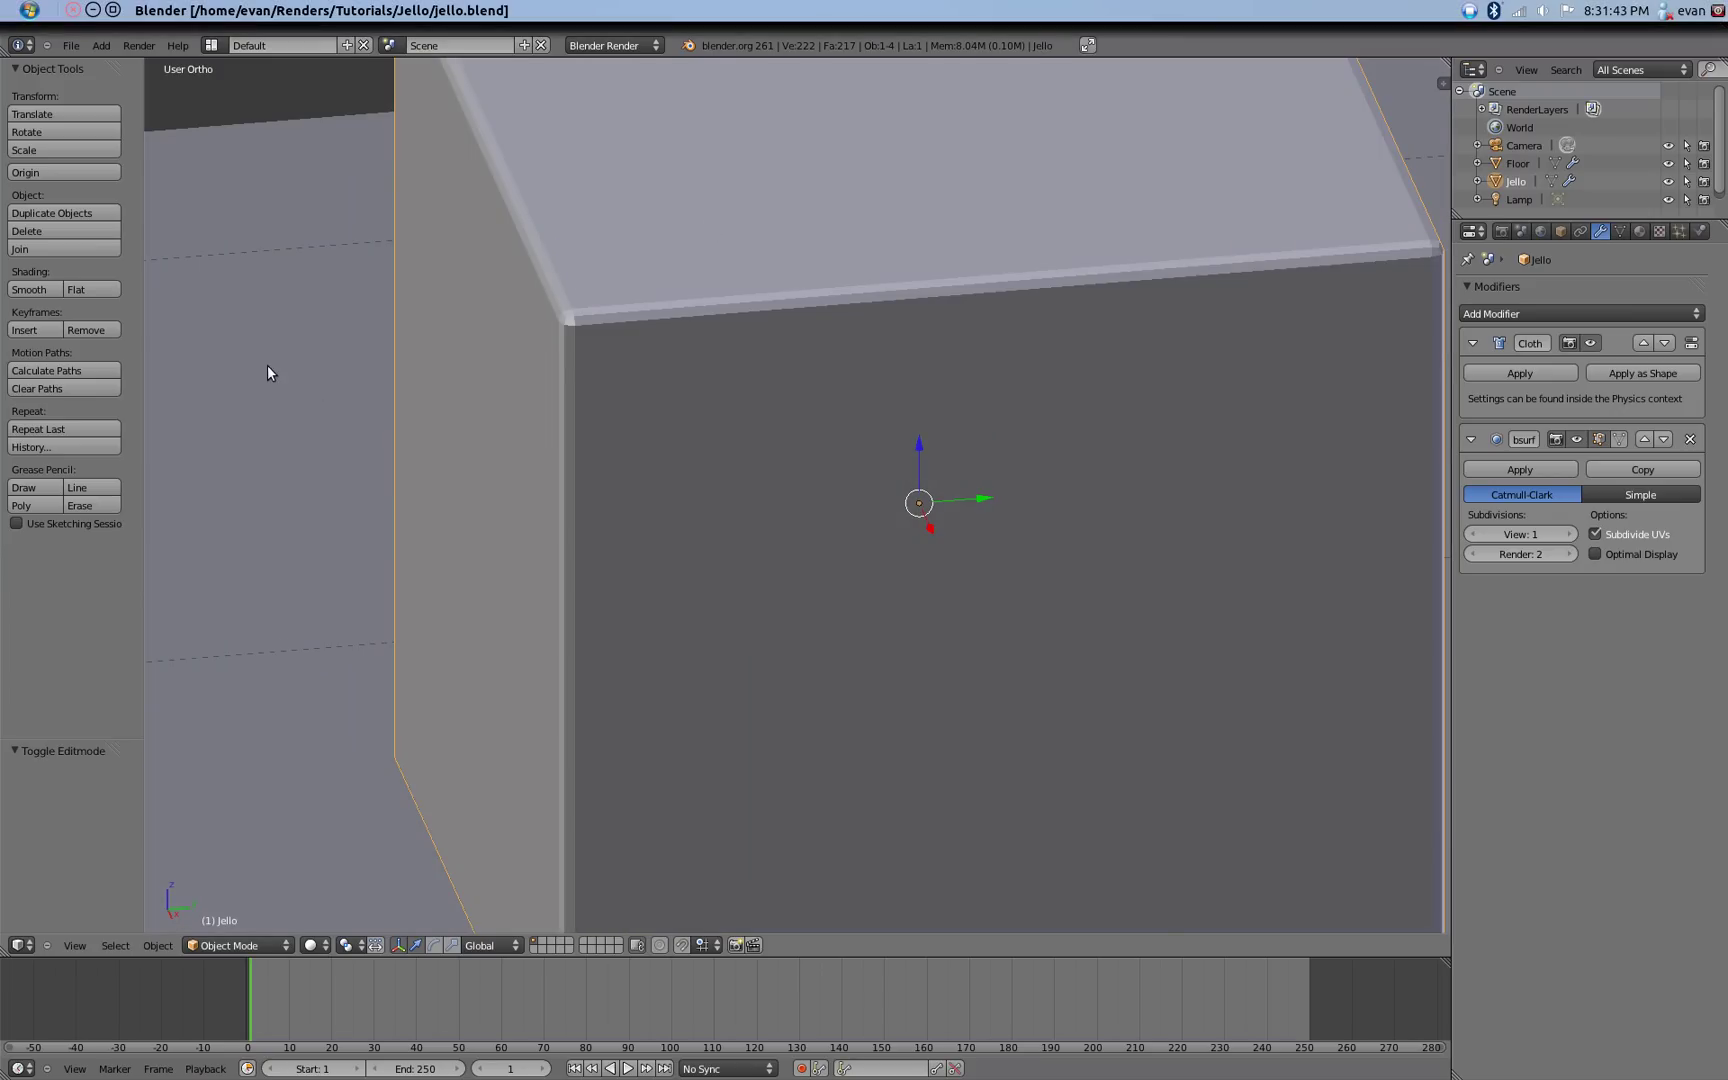
{"action": "left_click", "coordinate": [33, 290]}
{"action": "middle_click_drag", "start_coordinate": [590, 462], "coordinate": [686, 479]}
{"action": "key", "text": "ctrl+s"}
{"action": "left_click", "coordinate": [687, 484]}
Play the animation through the camera to watch the cube fall, then stop it.
{"action": "key", "text": "KP_0"}
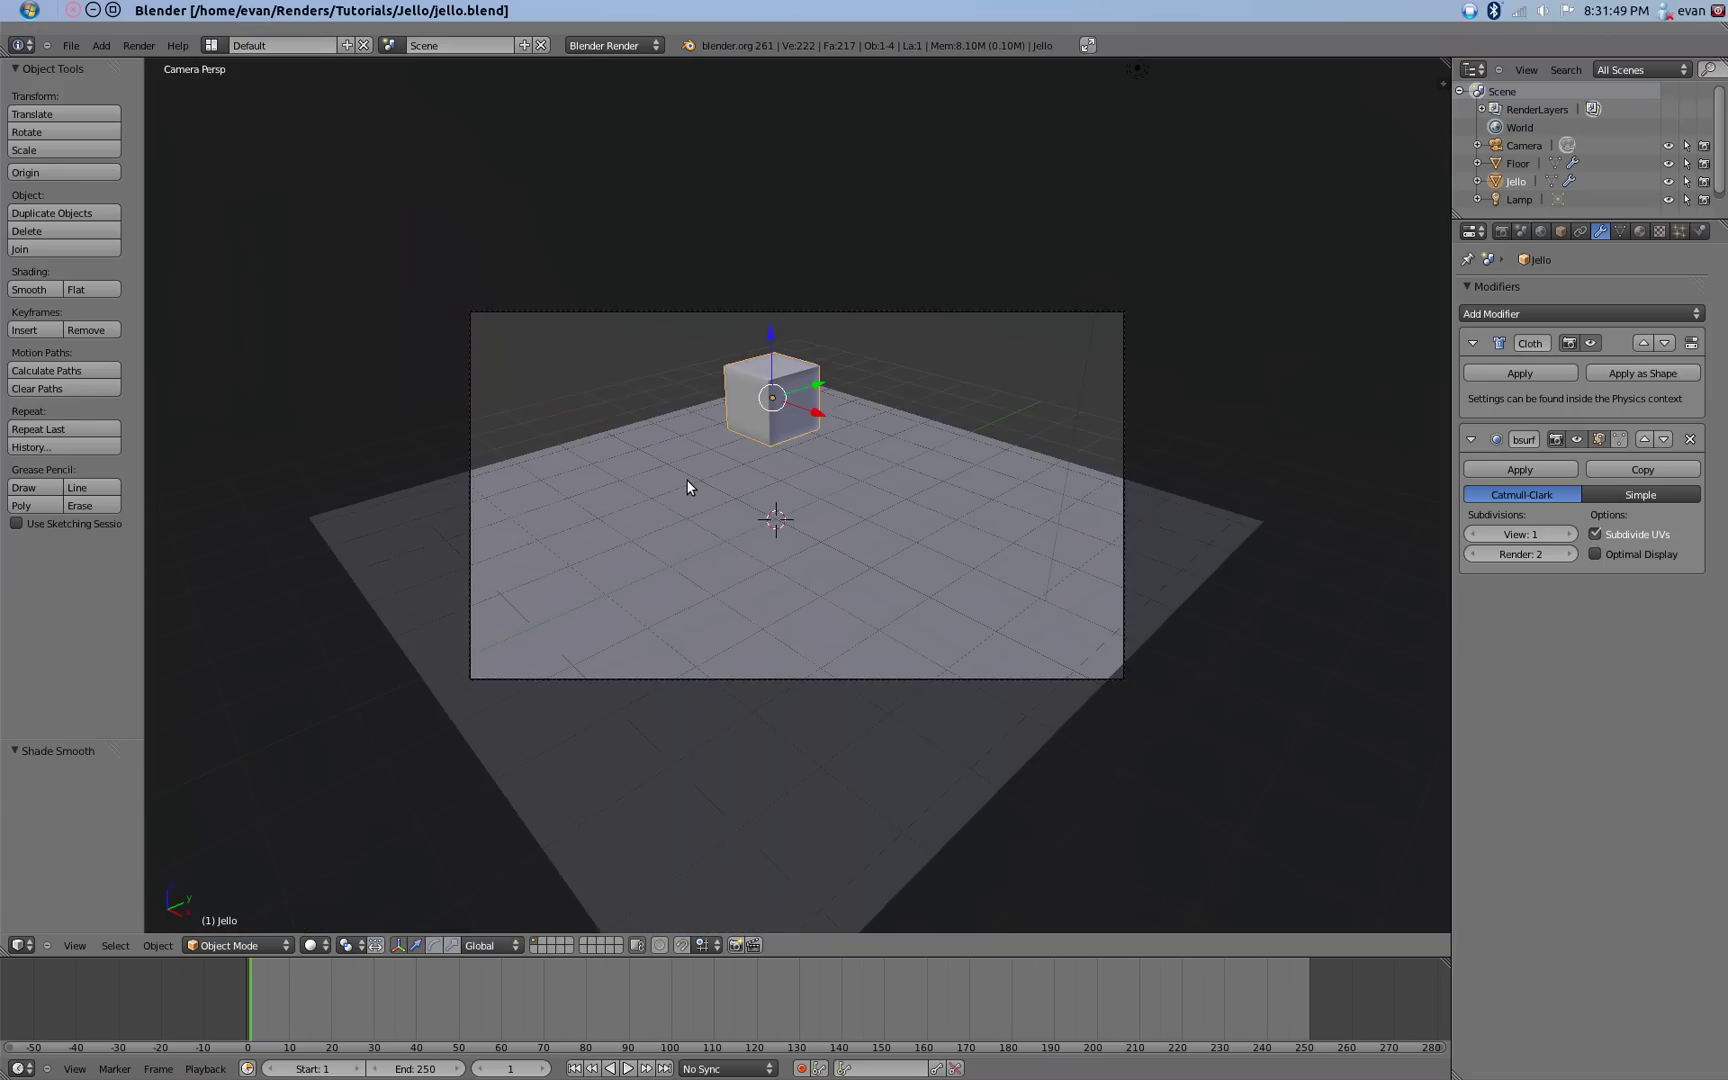
{"action": "scroll", "coordinate": [682, 477], "scroll_direction": "up", "scroll_amount": 2}
{"action": "scroll", "coordinate": [682, 477], "scroll_direction": "down", "scroll_amount": 3}
{"action": "scroll", "coordinate": [682, 477], "scroll_direction": "up", "scroll_amount": 5}
{"action": "key", "text": "alt+a"}
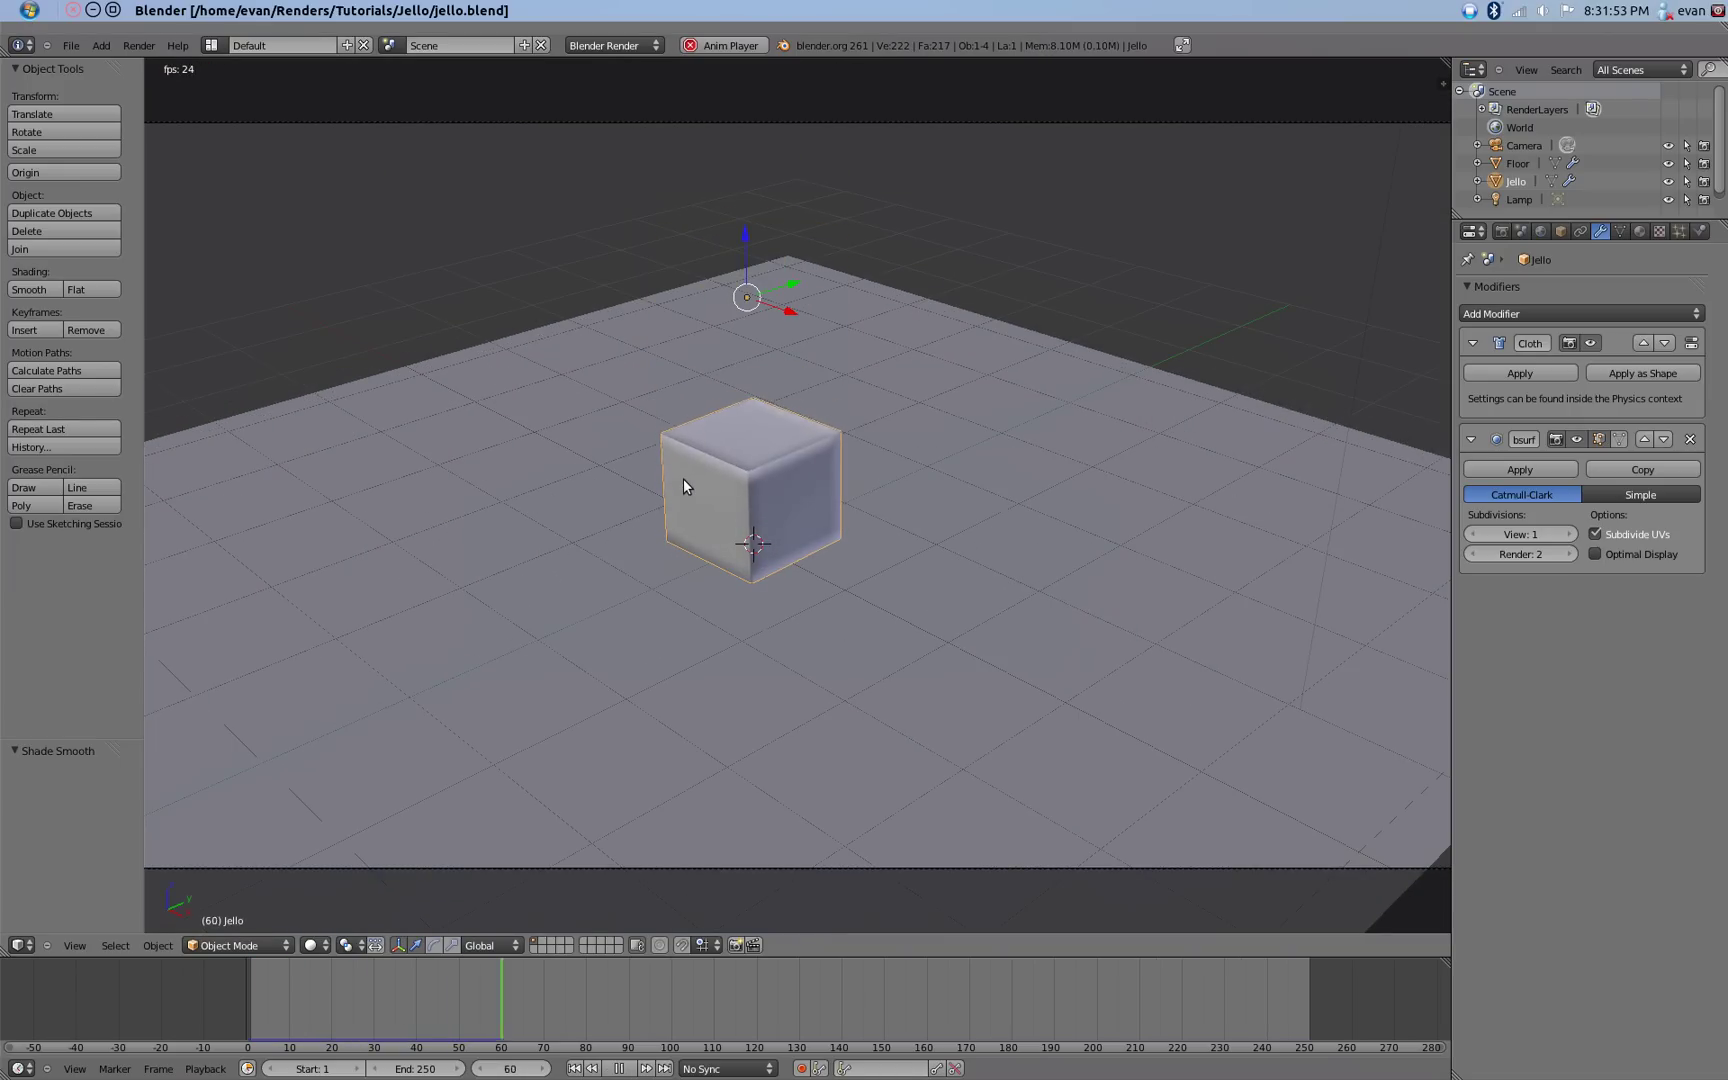
{"action": "key", "text": "Escape"}
{"action": "key", "text": "KP_0"}
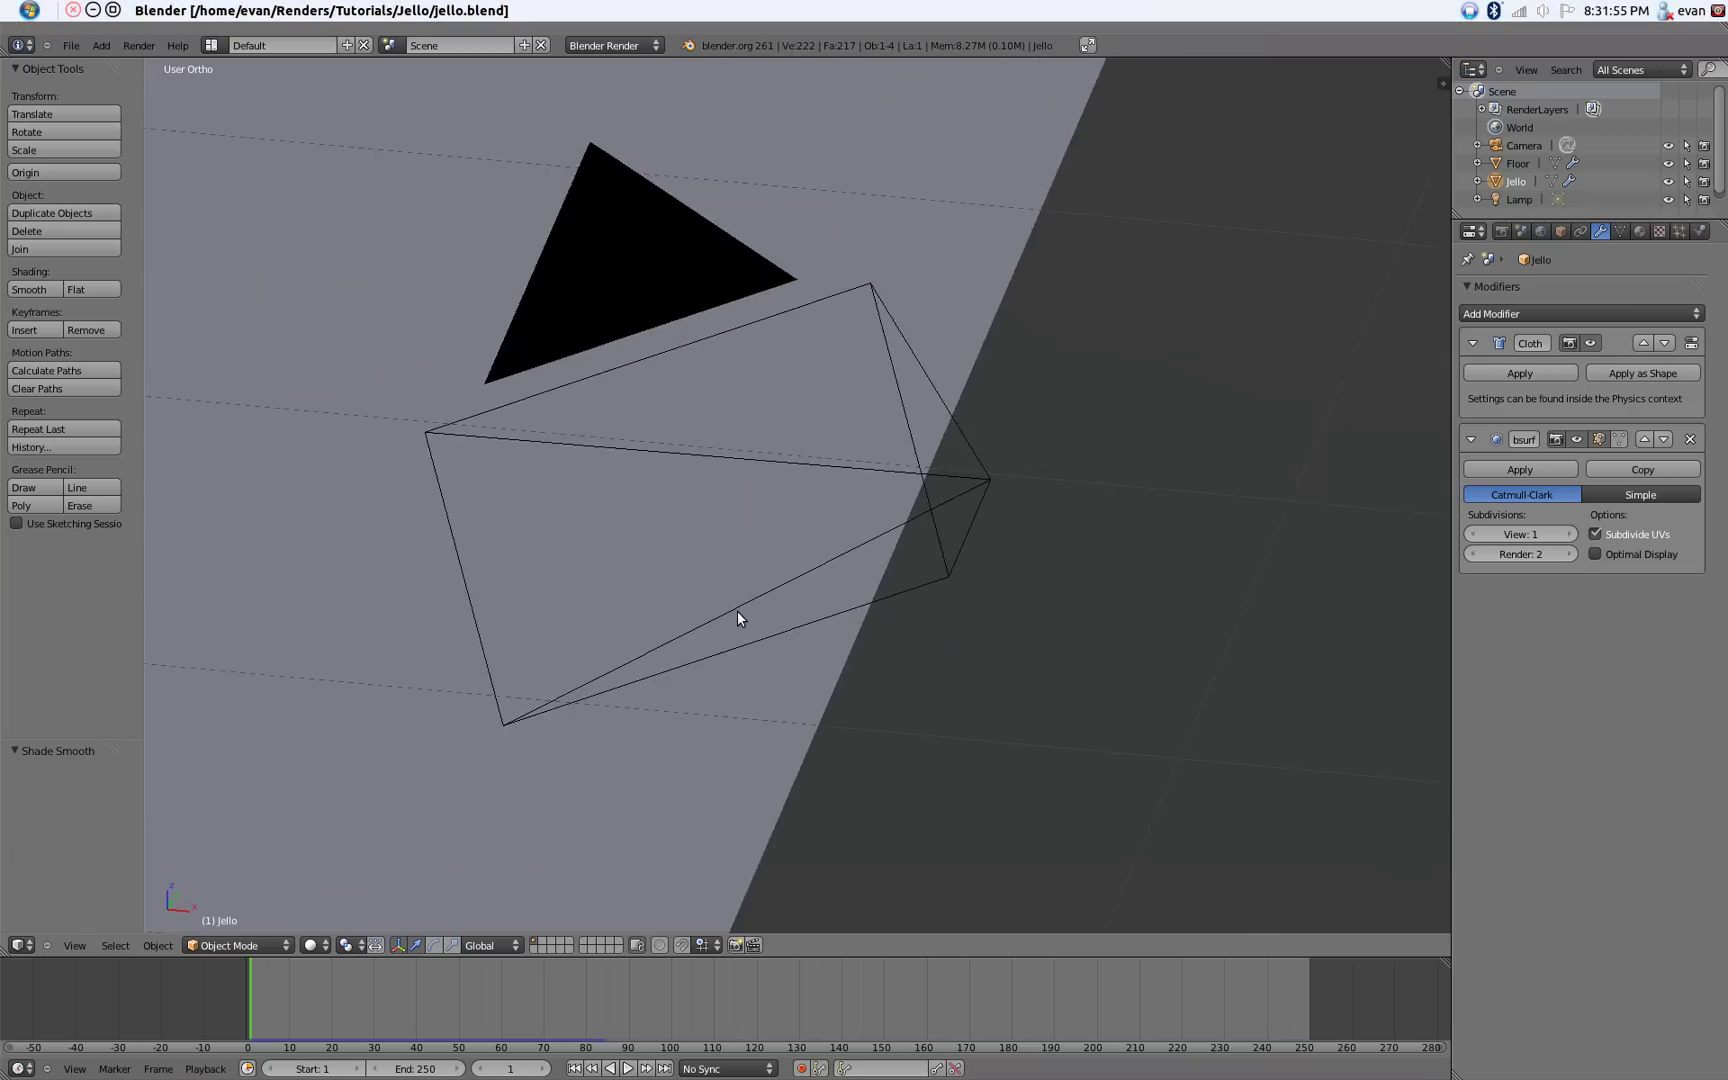
Select the floor and align the camera to a front view tilted down onto it.
{"action": "right_click", "coordinate": [690, 464]}
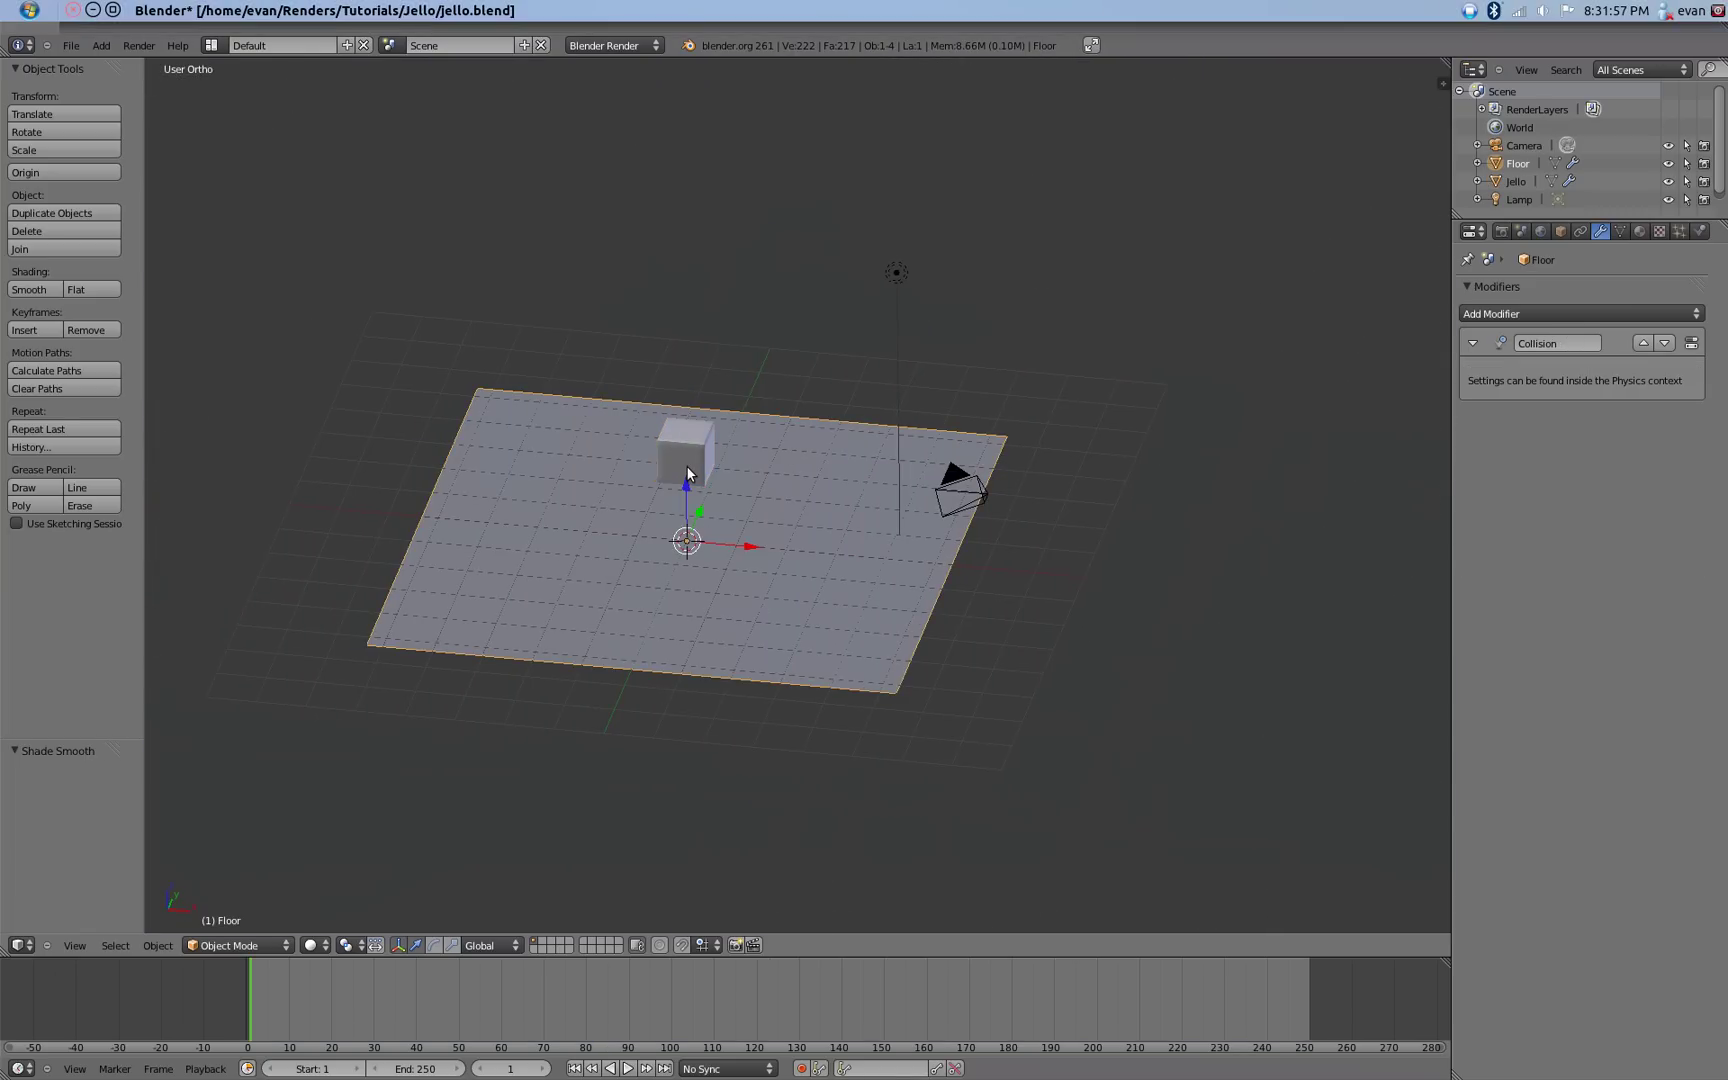
{"action": "key", "text": "KP_Decimal"}
{"action": "key", "text": "KP_1"}
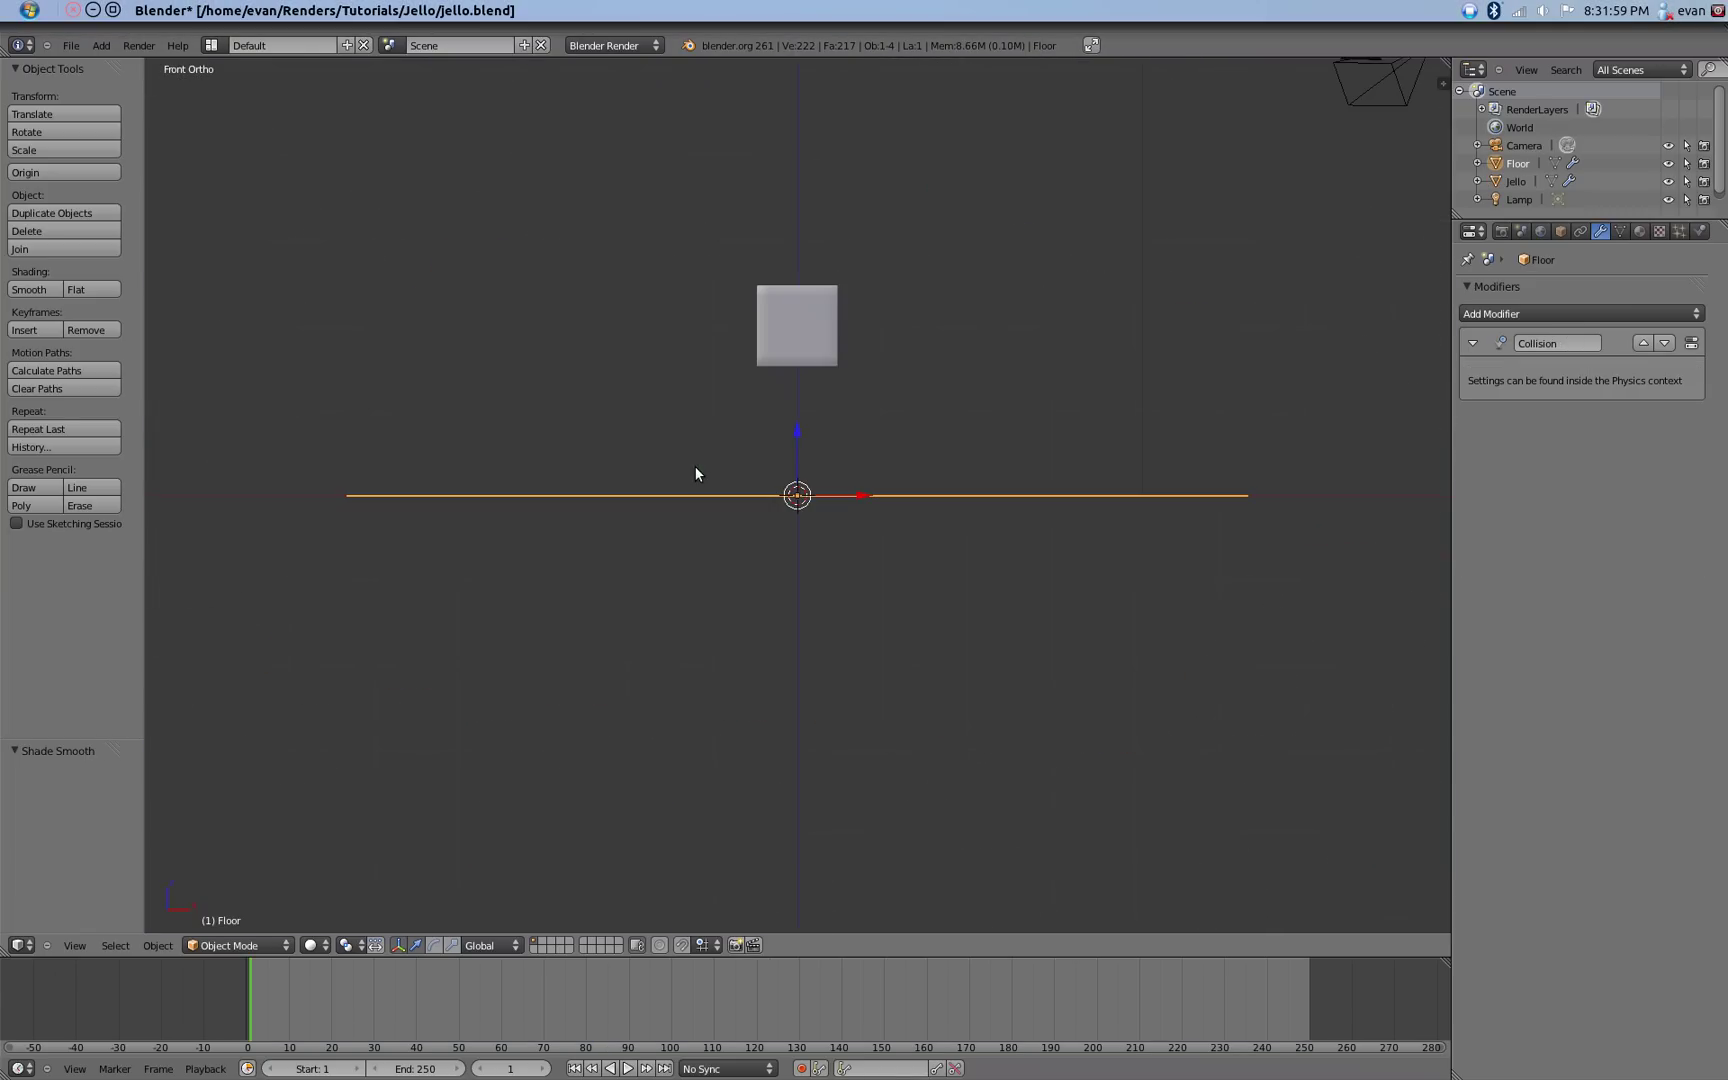
{"action": "key", "text": "KP_5"}
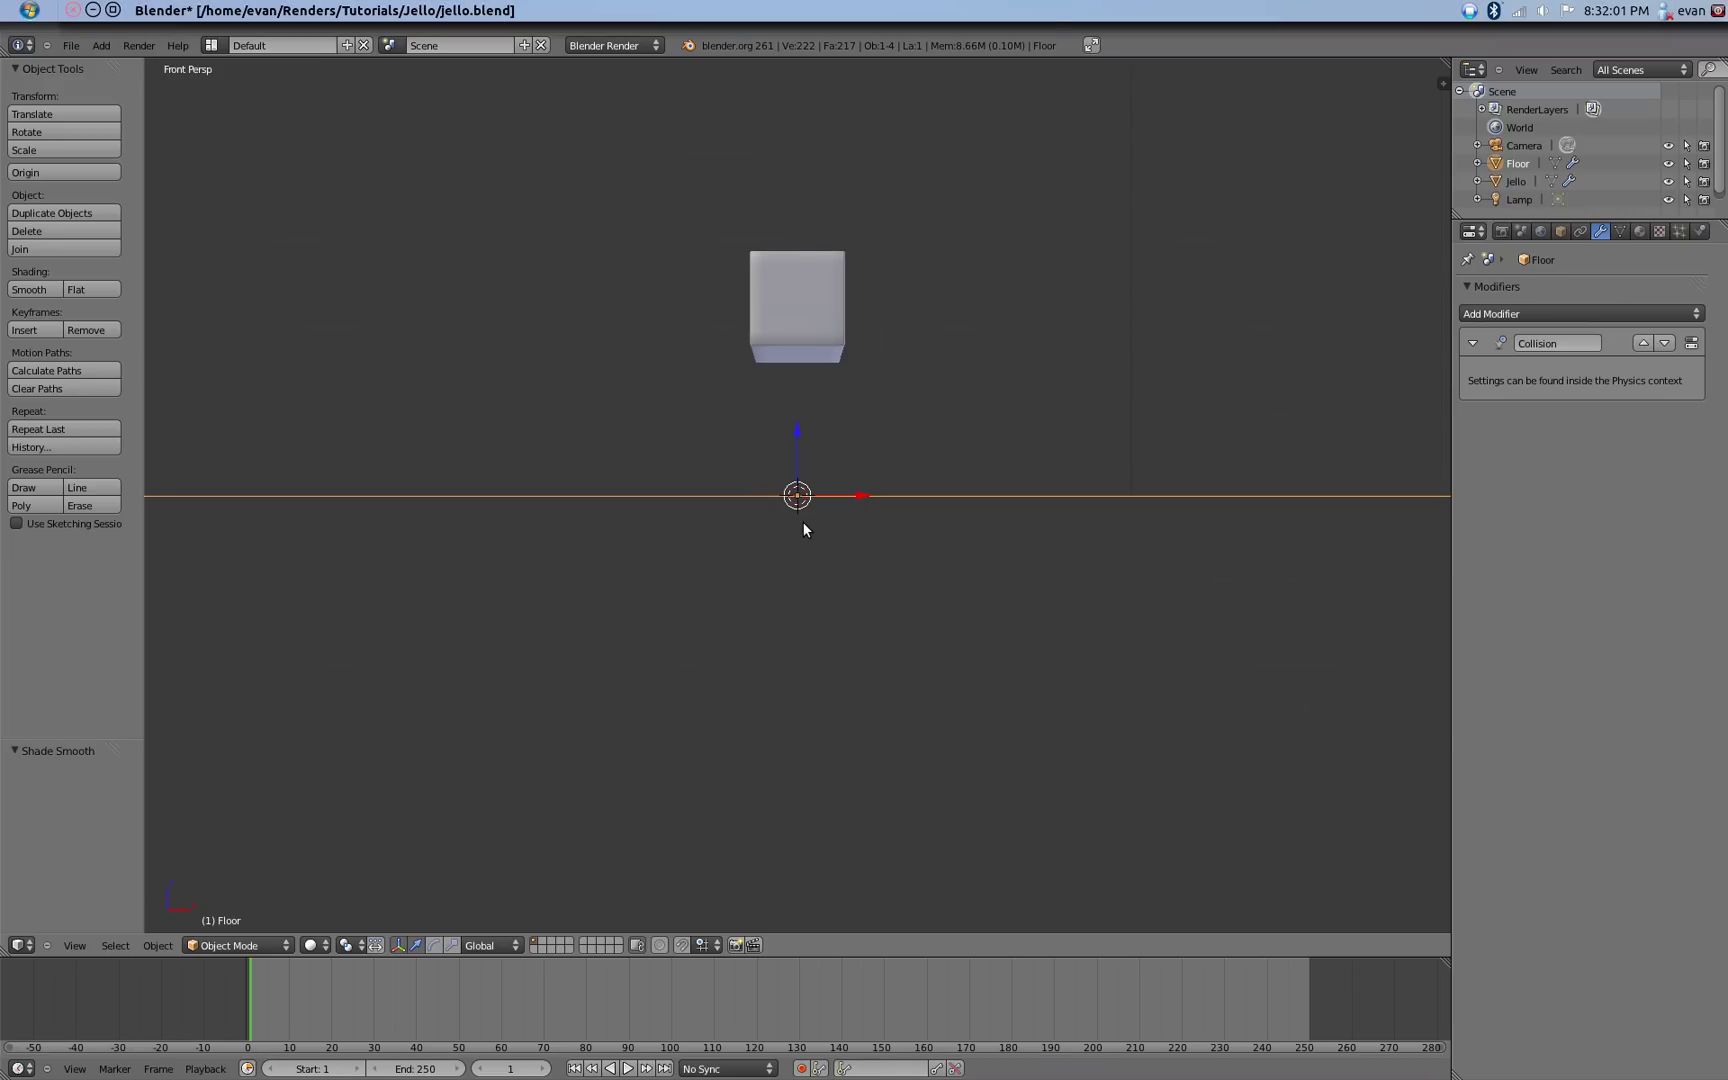
{"action": "key", "text": "KP_8"}
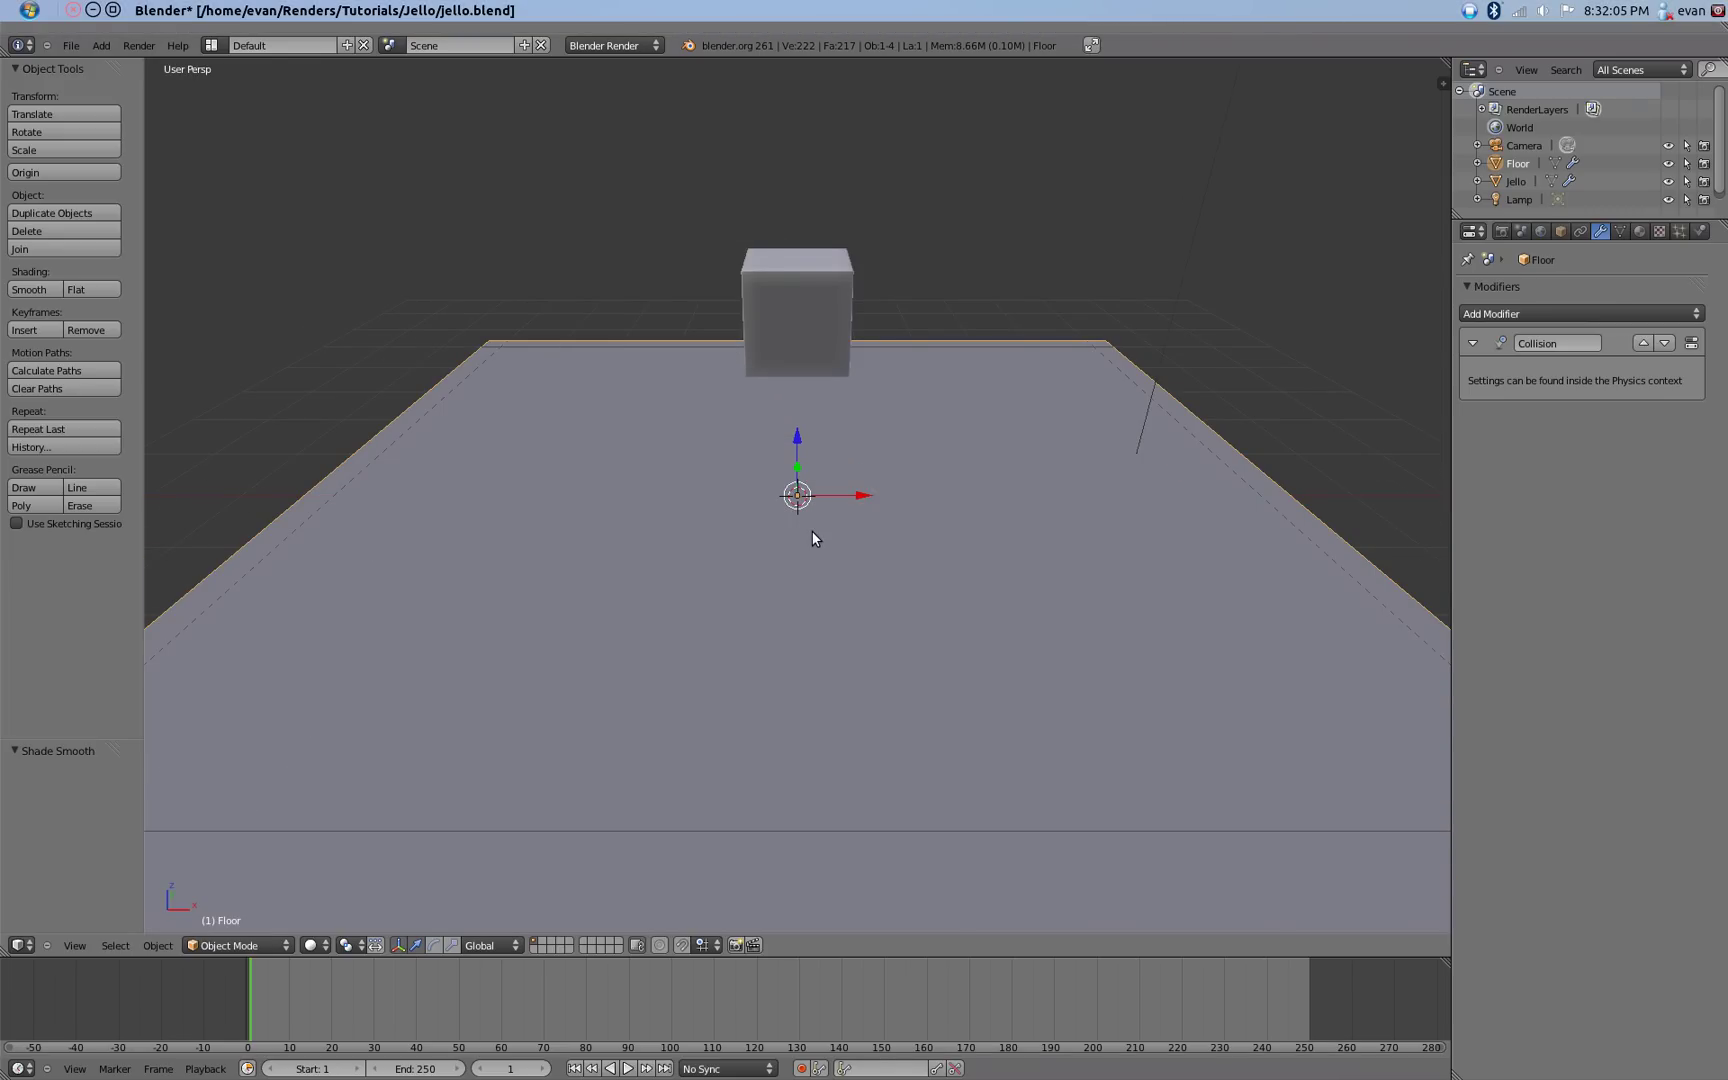
{"action": "key", "text": "ctrl+alt+KP_0"}
{"action": "scroll", "coordinate": [820, 575], "scroll_direction": "down", "scroll_amount": 3}
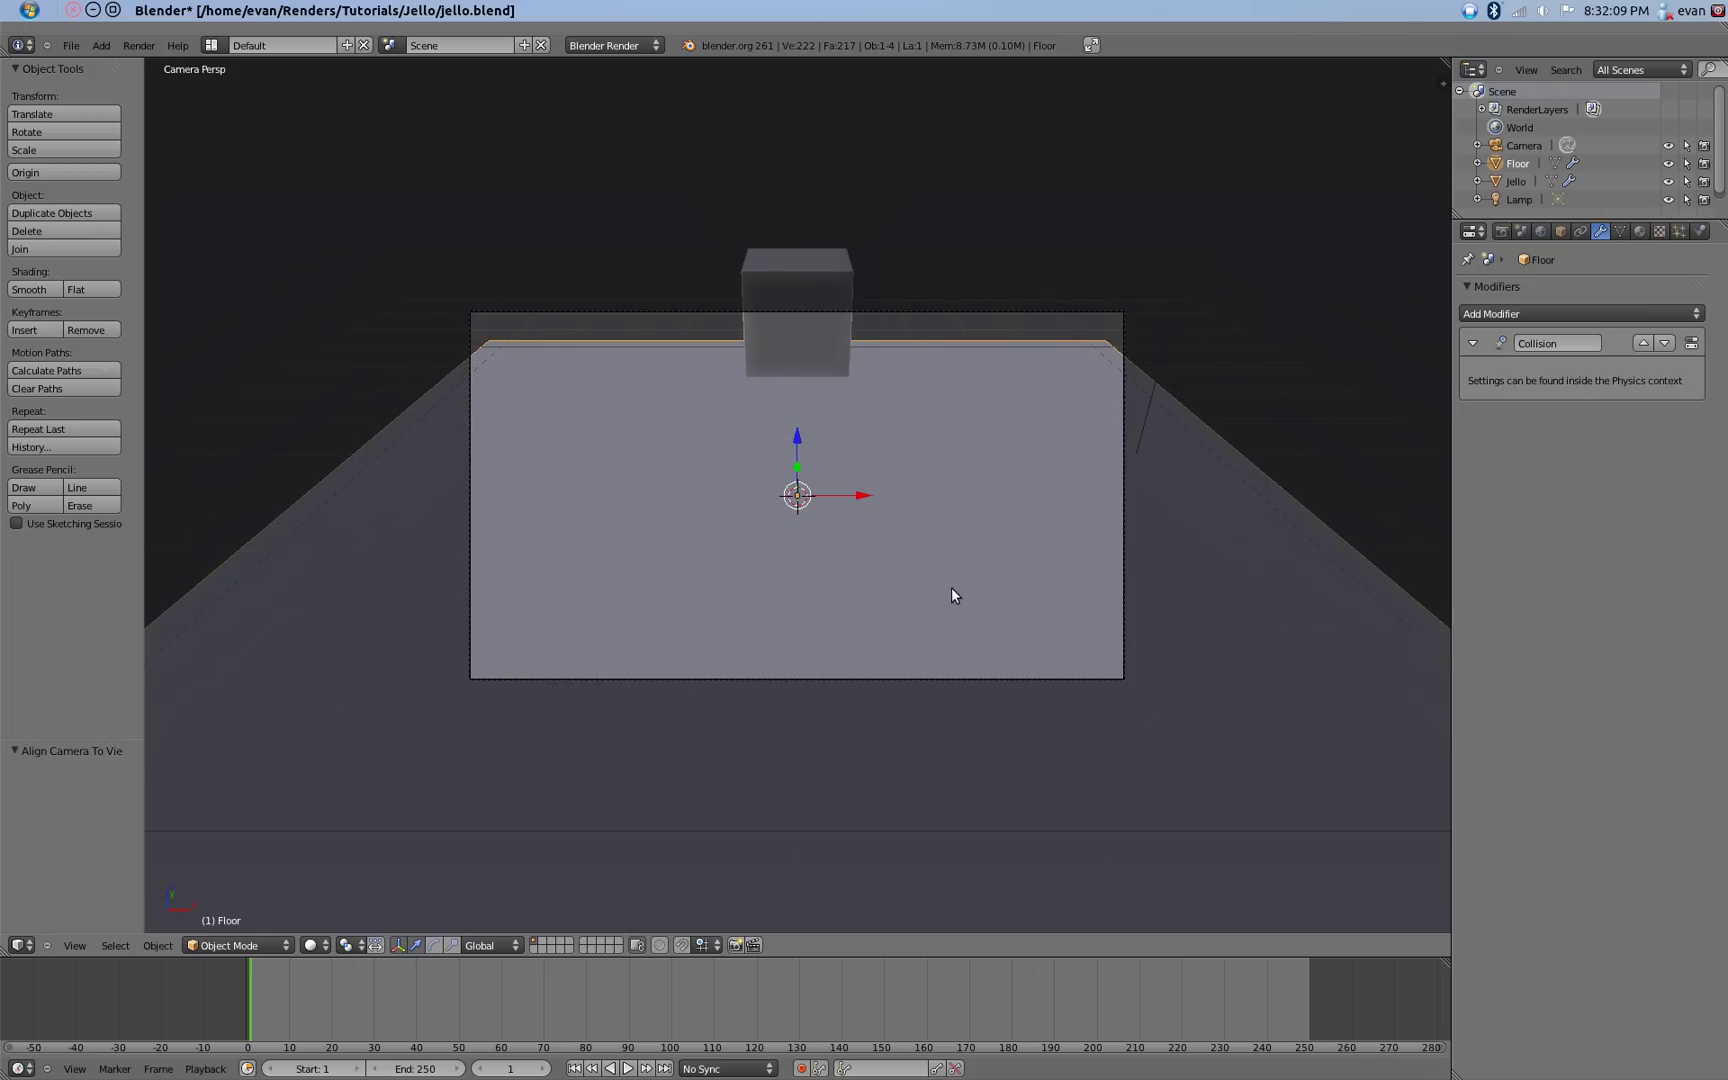
In Edit Mode, move the floor's back edge 2.930 along Y and widen it 1.630 along X.
{"action": "key", "text": "Tab"}
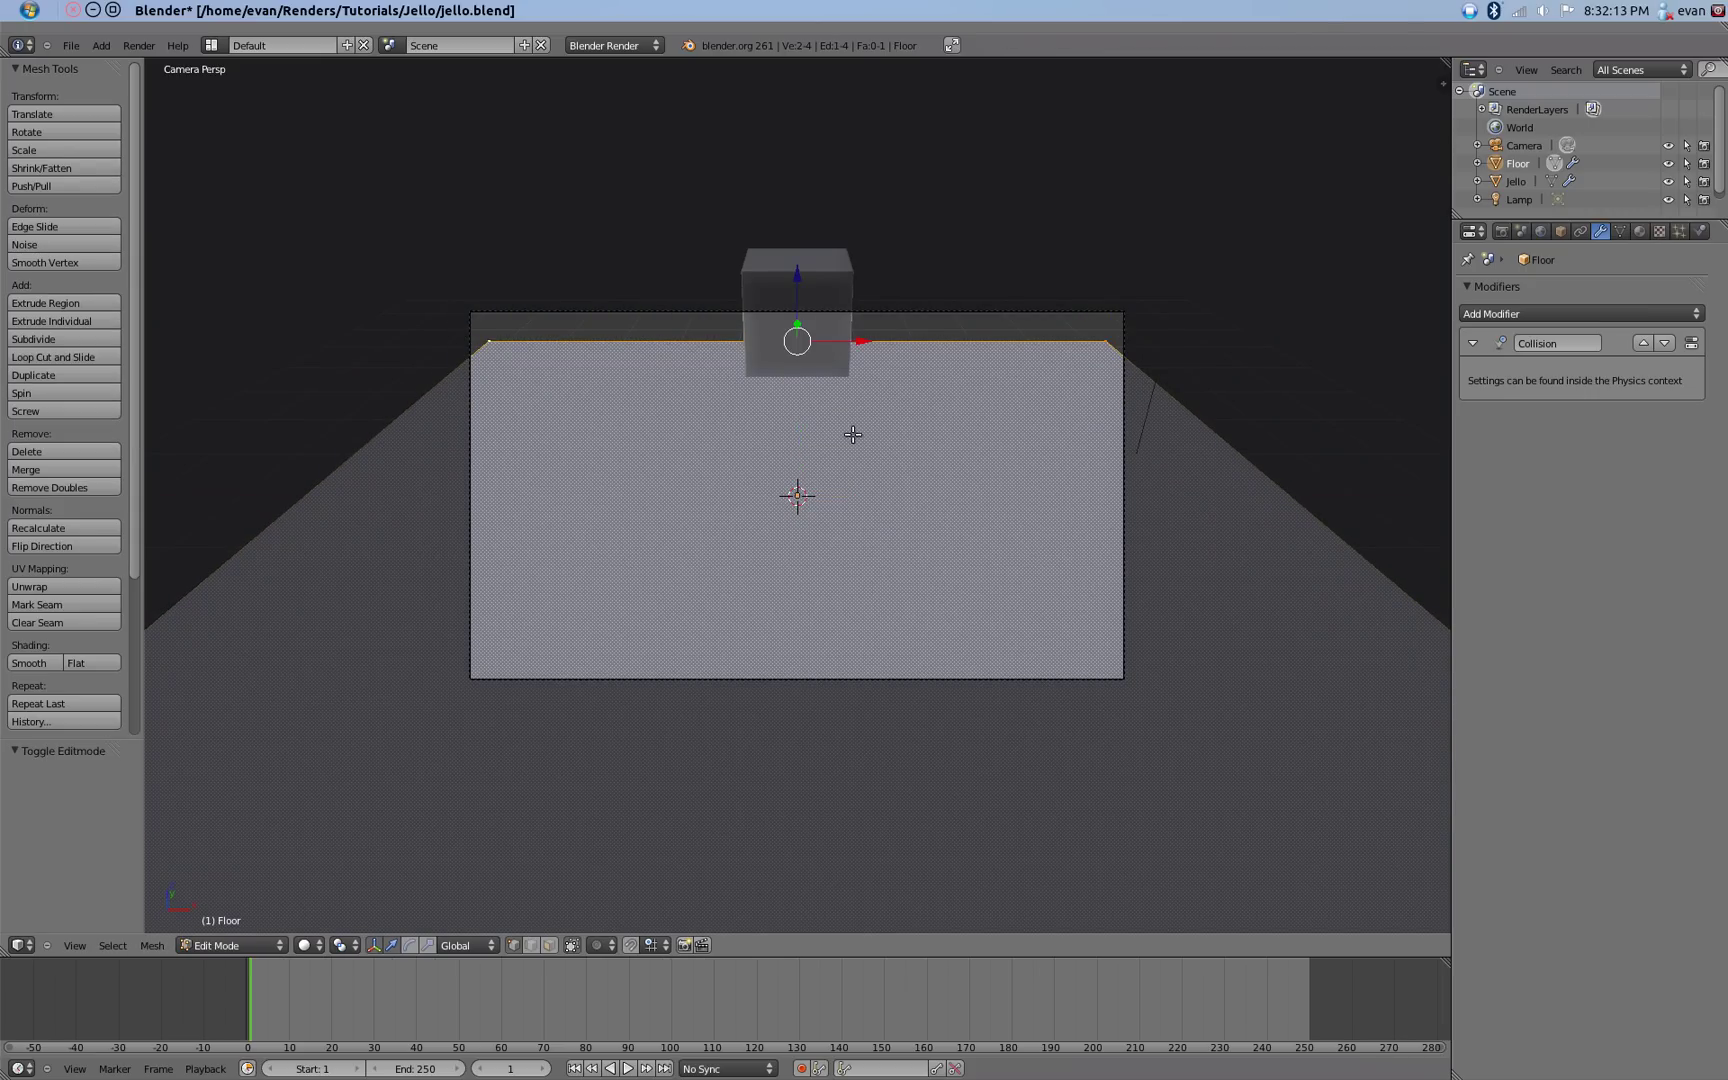
{"action": "key", "text": "g"}
{"action": "key", "text": "y"}
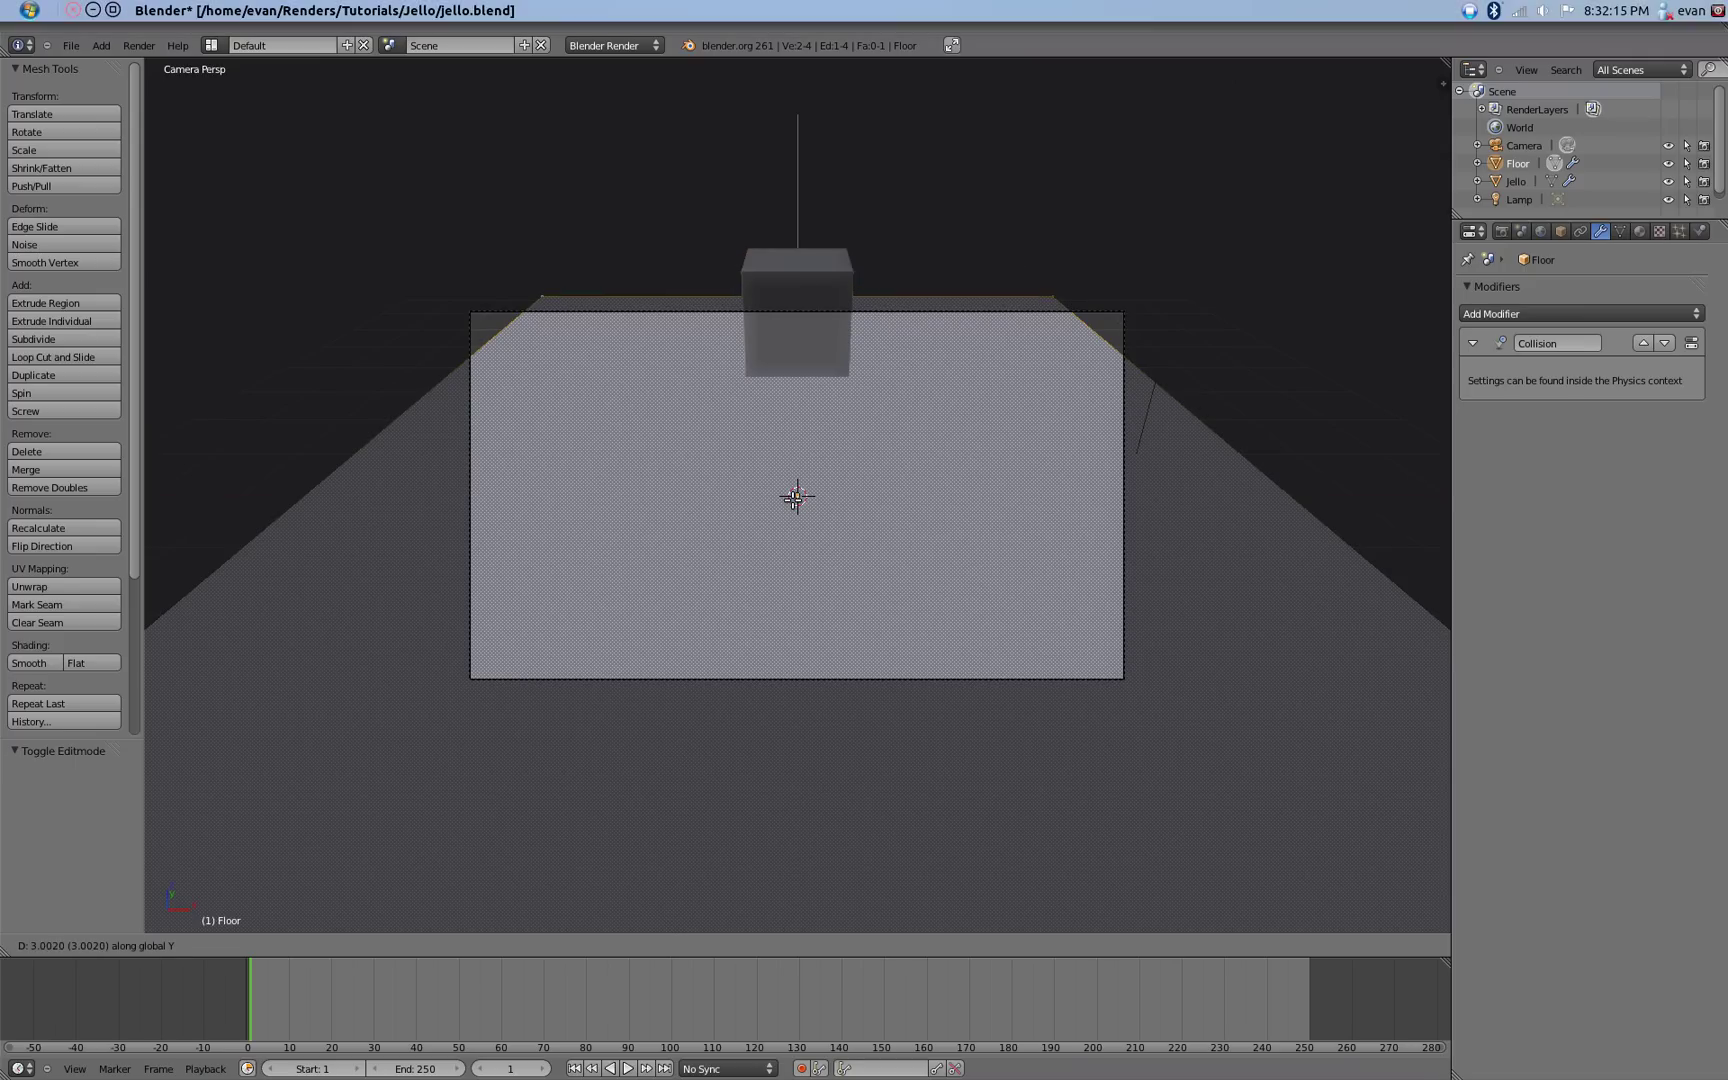
{"action": "left_click", "coordinate": [795, 497]}
{"action": "key", "text": "s"}
{"action": "key", "text": "x"}
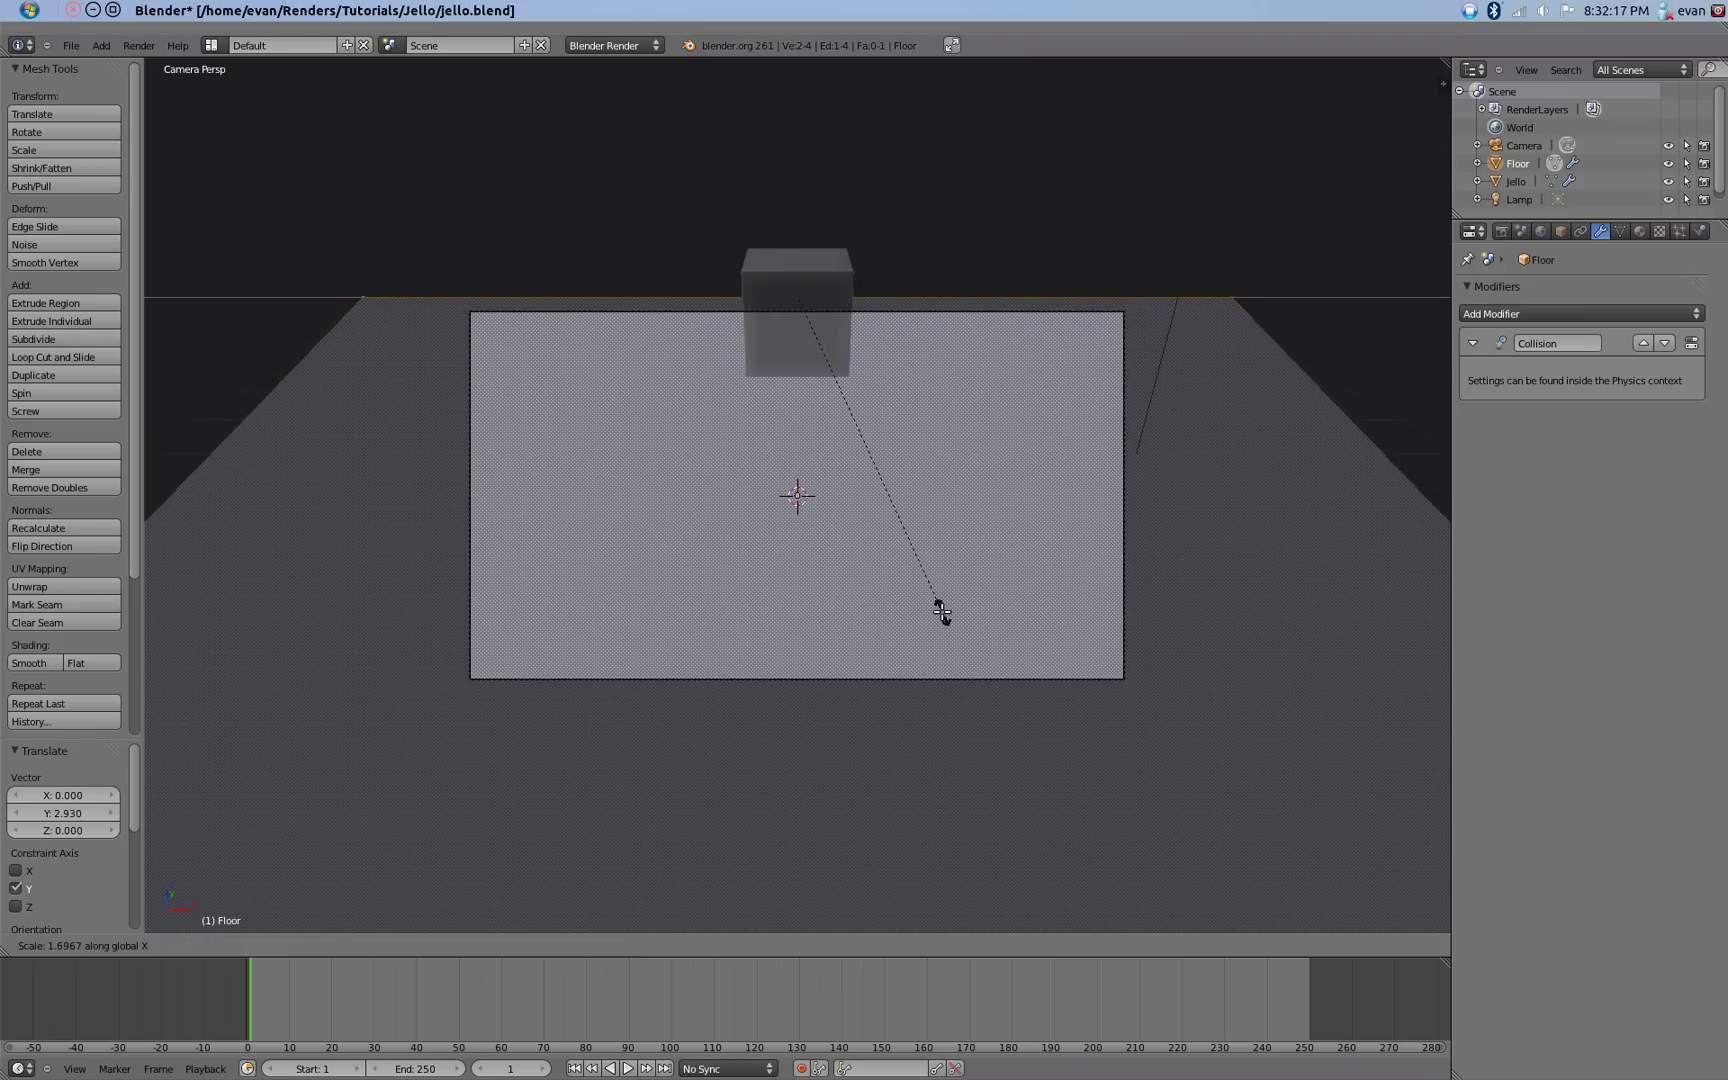
{"action": "left_click", "coordinate": [934, 606]}
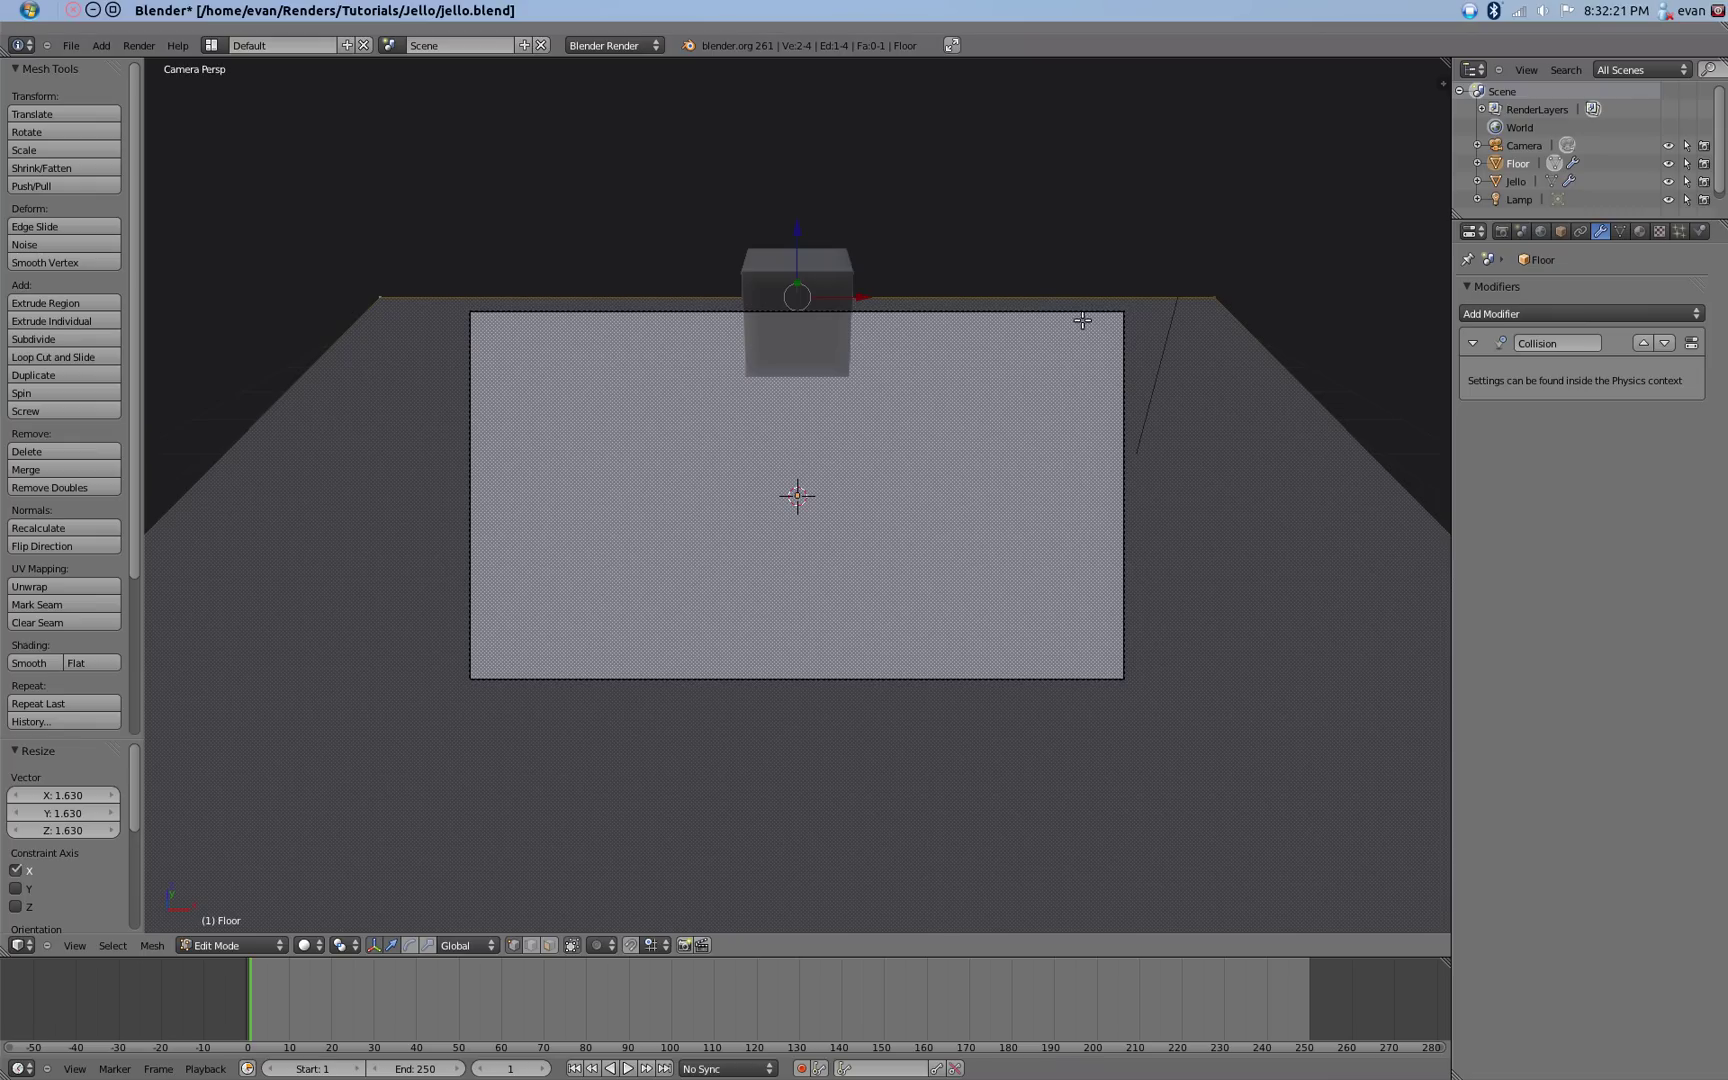
{"action": "key", "text": "Tab"}
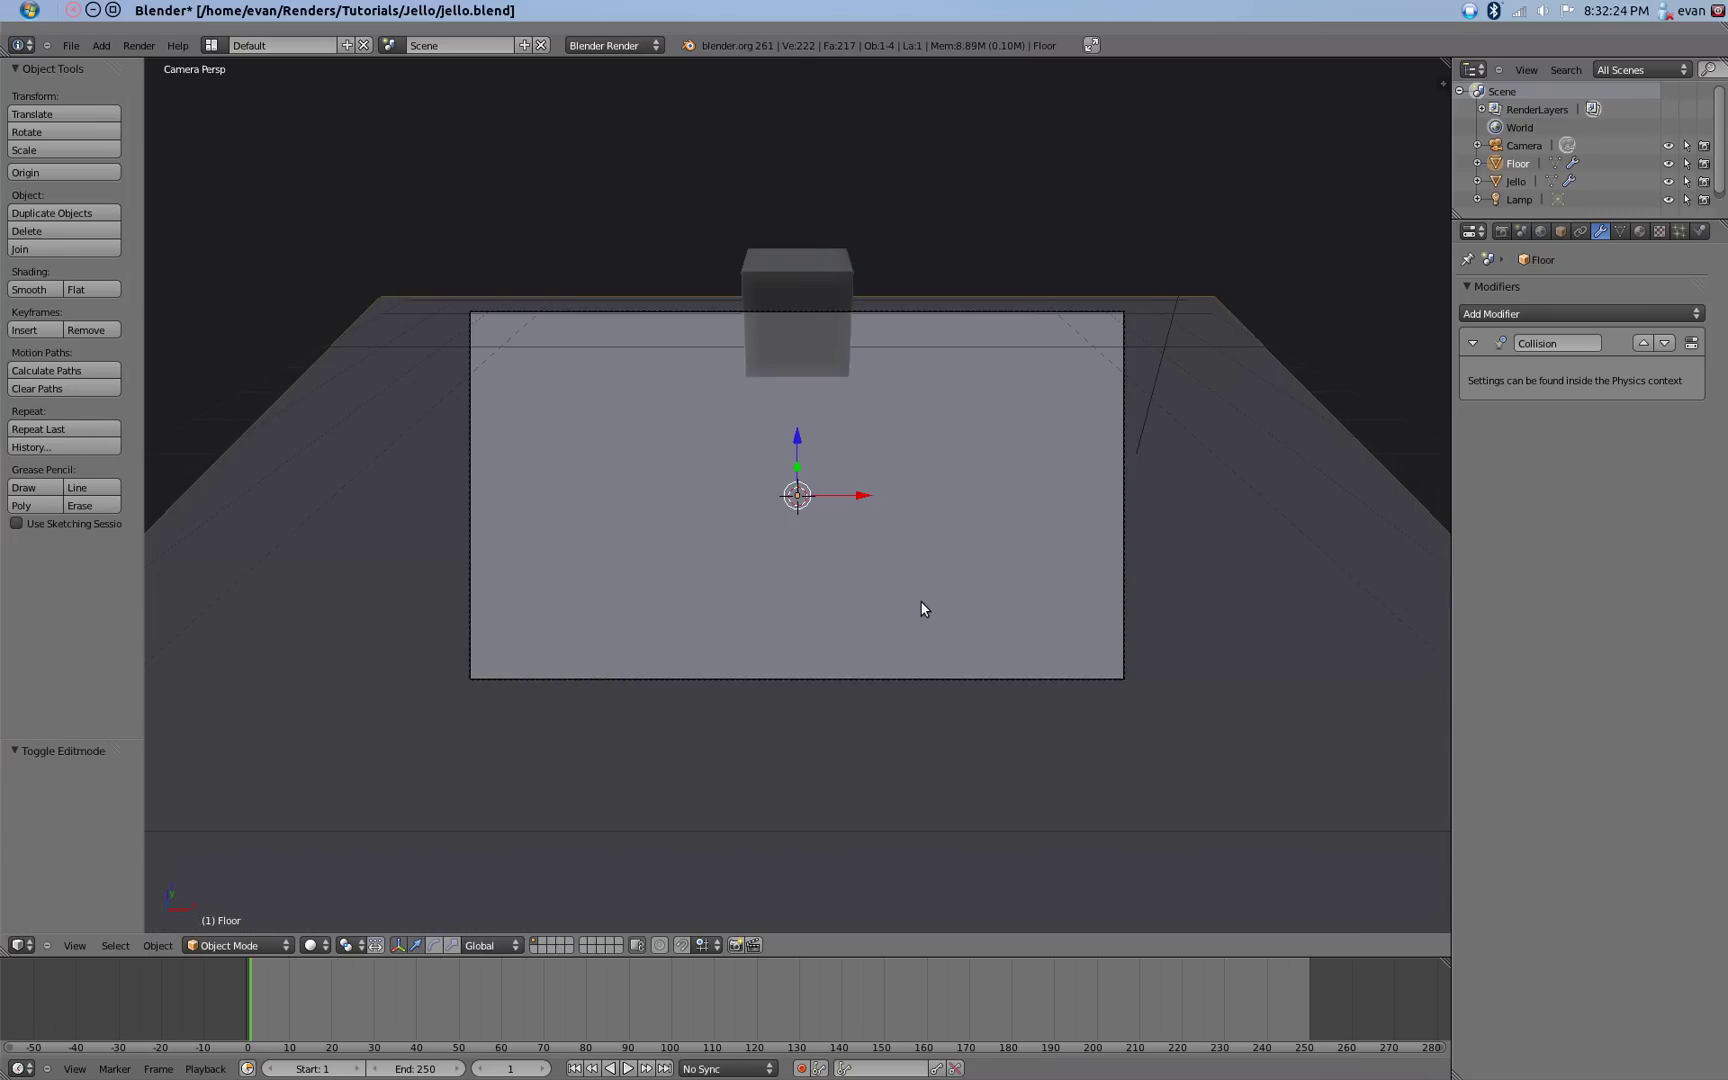
Raise the Jello cube 0.845 along Z and play the animation to watch it fall.
{"action": "right_click", "coordinate": [825, 359]}
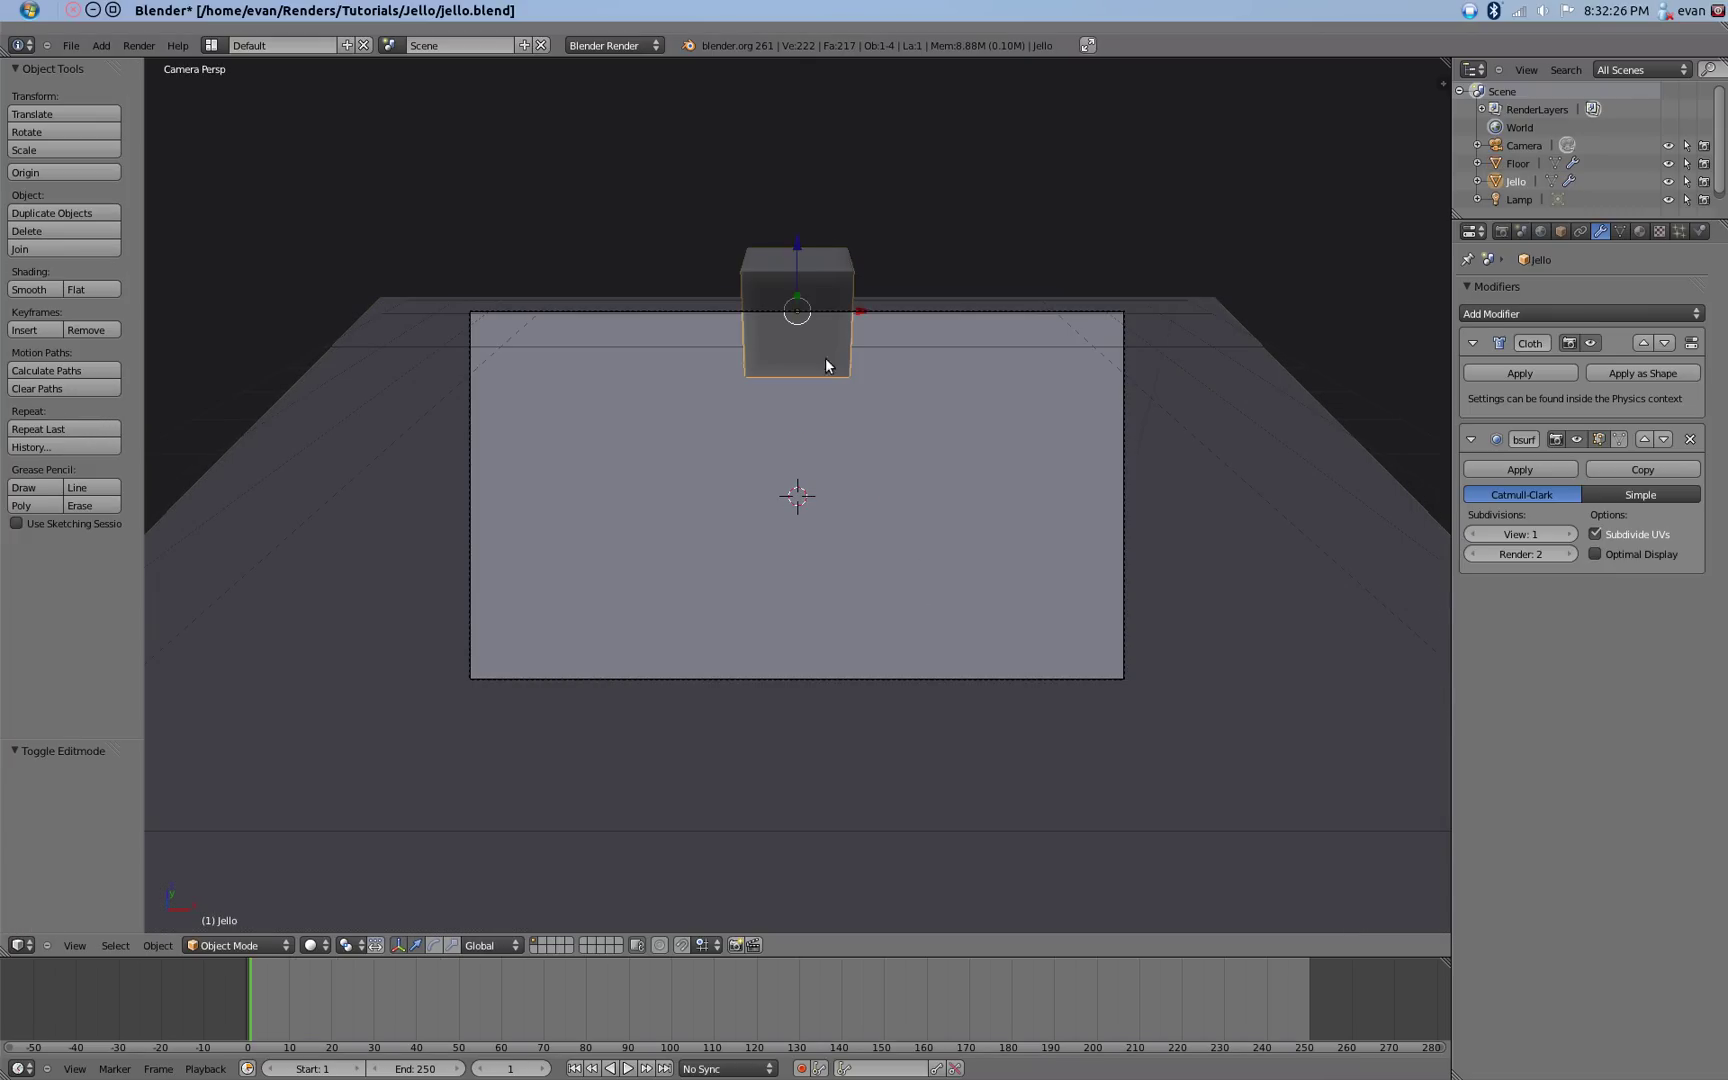
{"action": "key", "text": "g"}
{"action": "key", "text": "z"}
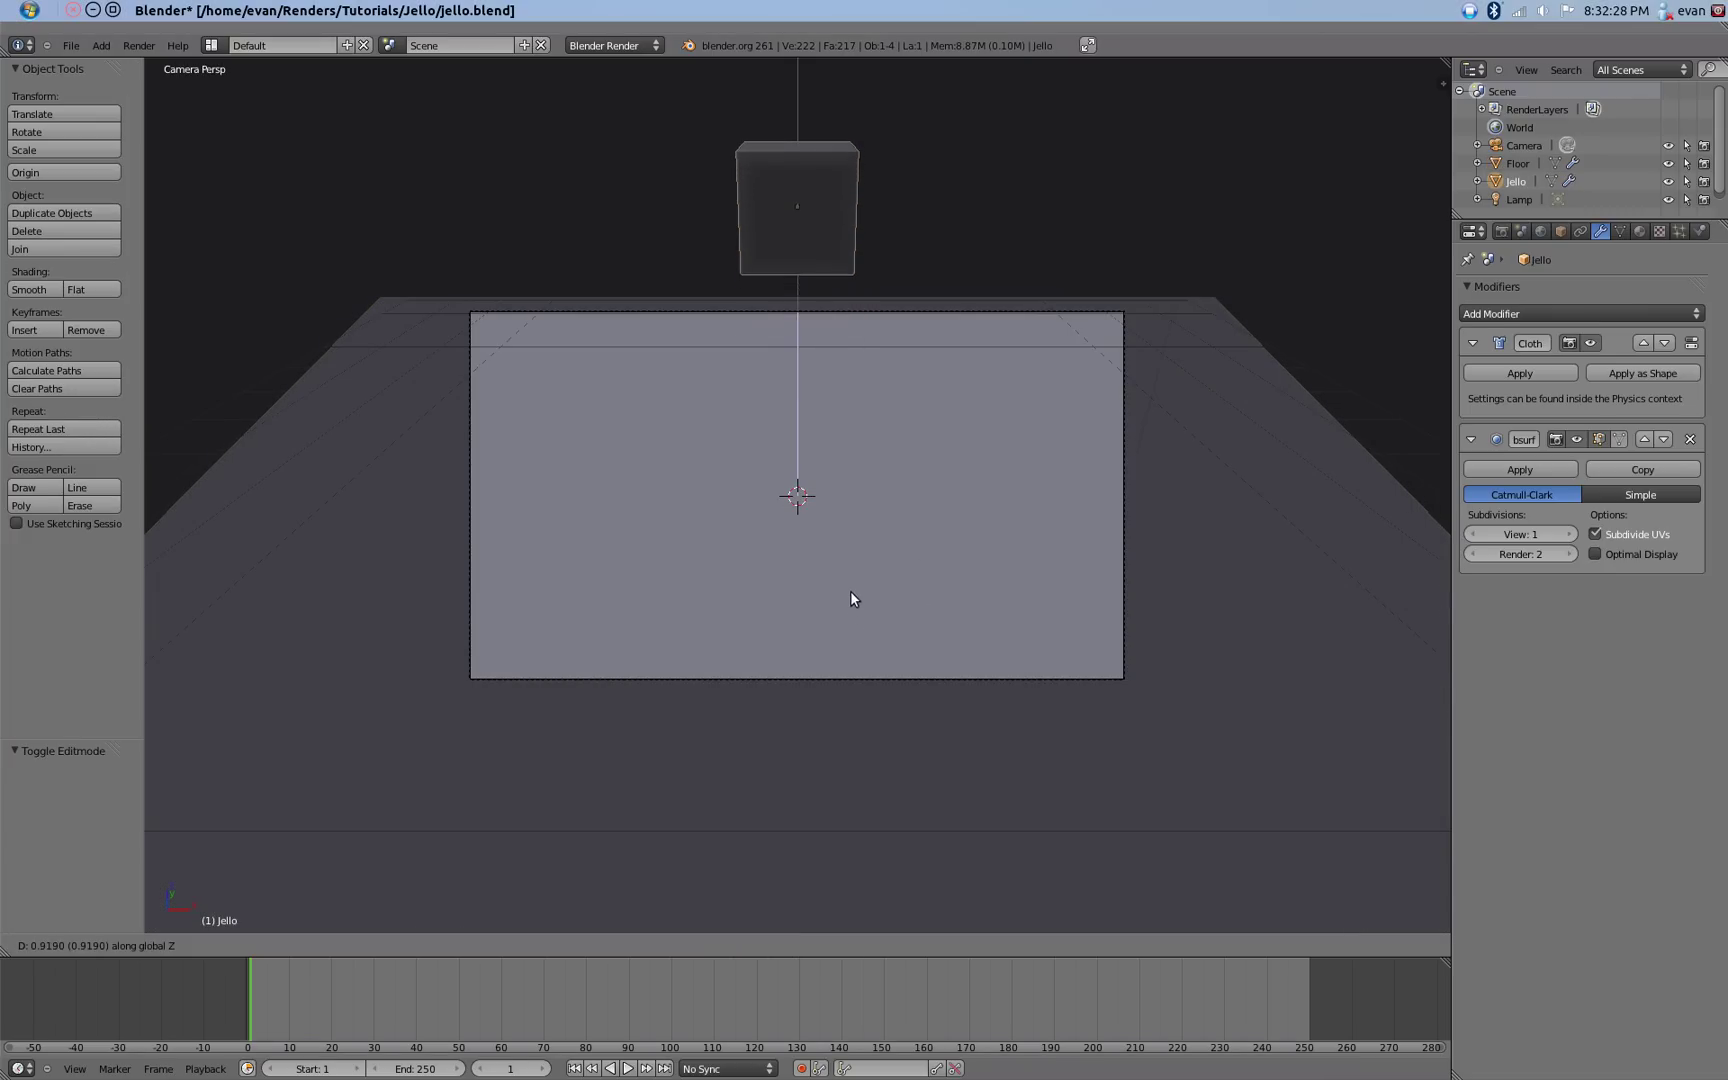
{"action": "left_click", "coordinate": [857, 600]}
{"action": "key", "text": "alt+a"}
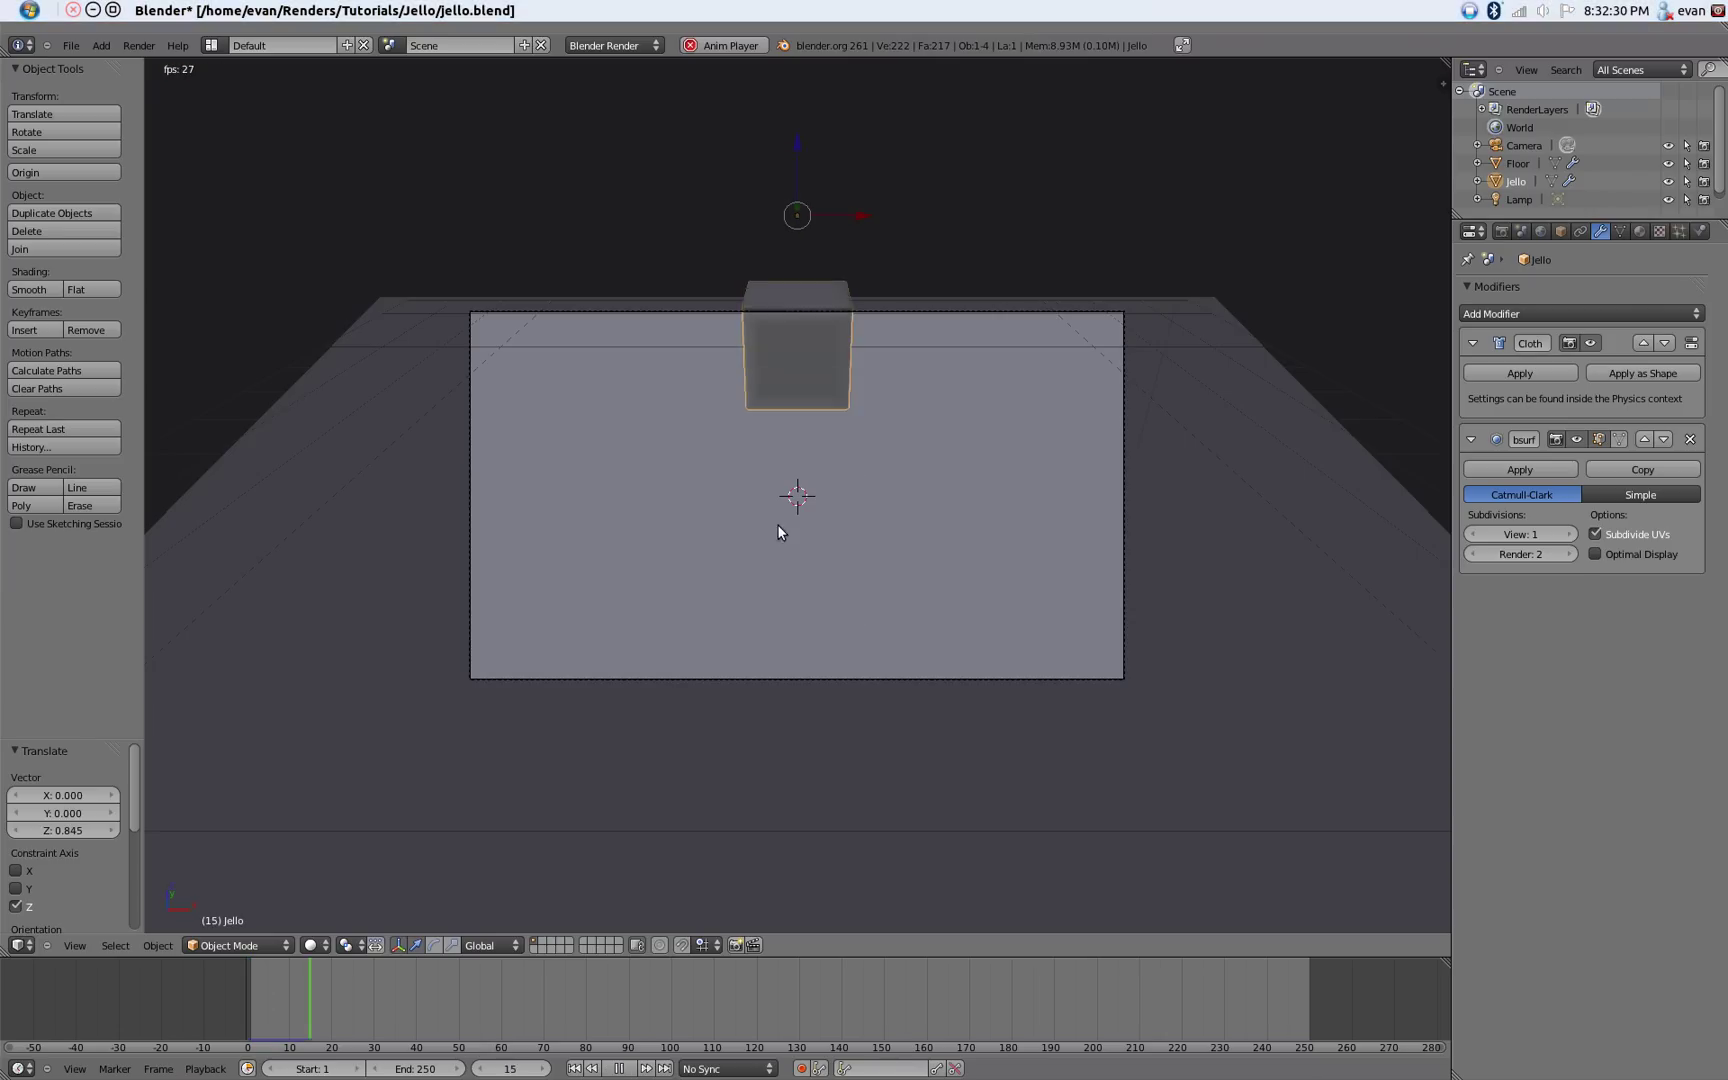
{"action": "key", "text": "Escape"}
Save the blend file over the existing one and switch to front view.
{"action": "key", "text": "ctrl+s"}
{"action": "left_click", "coordinate": [752, 663]}
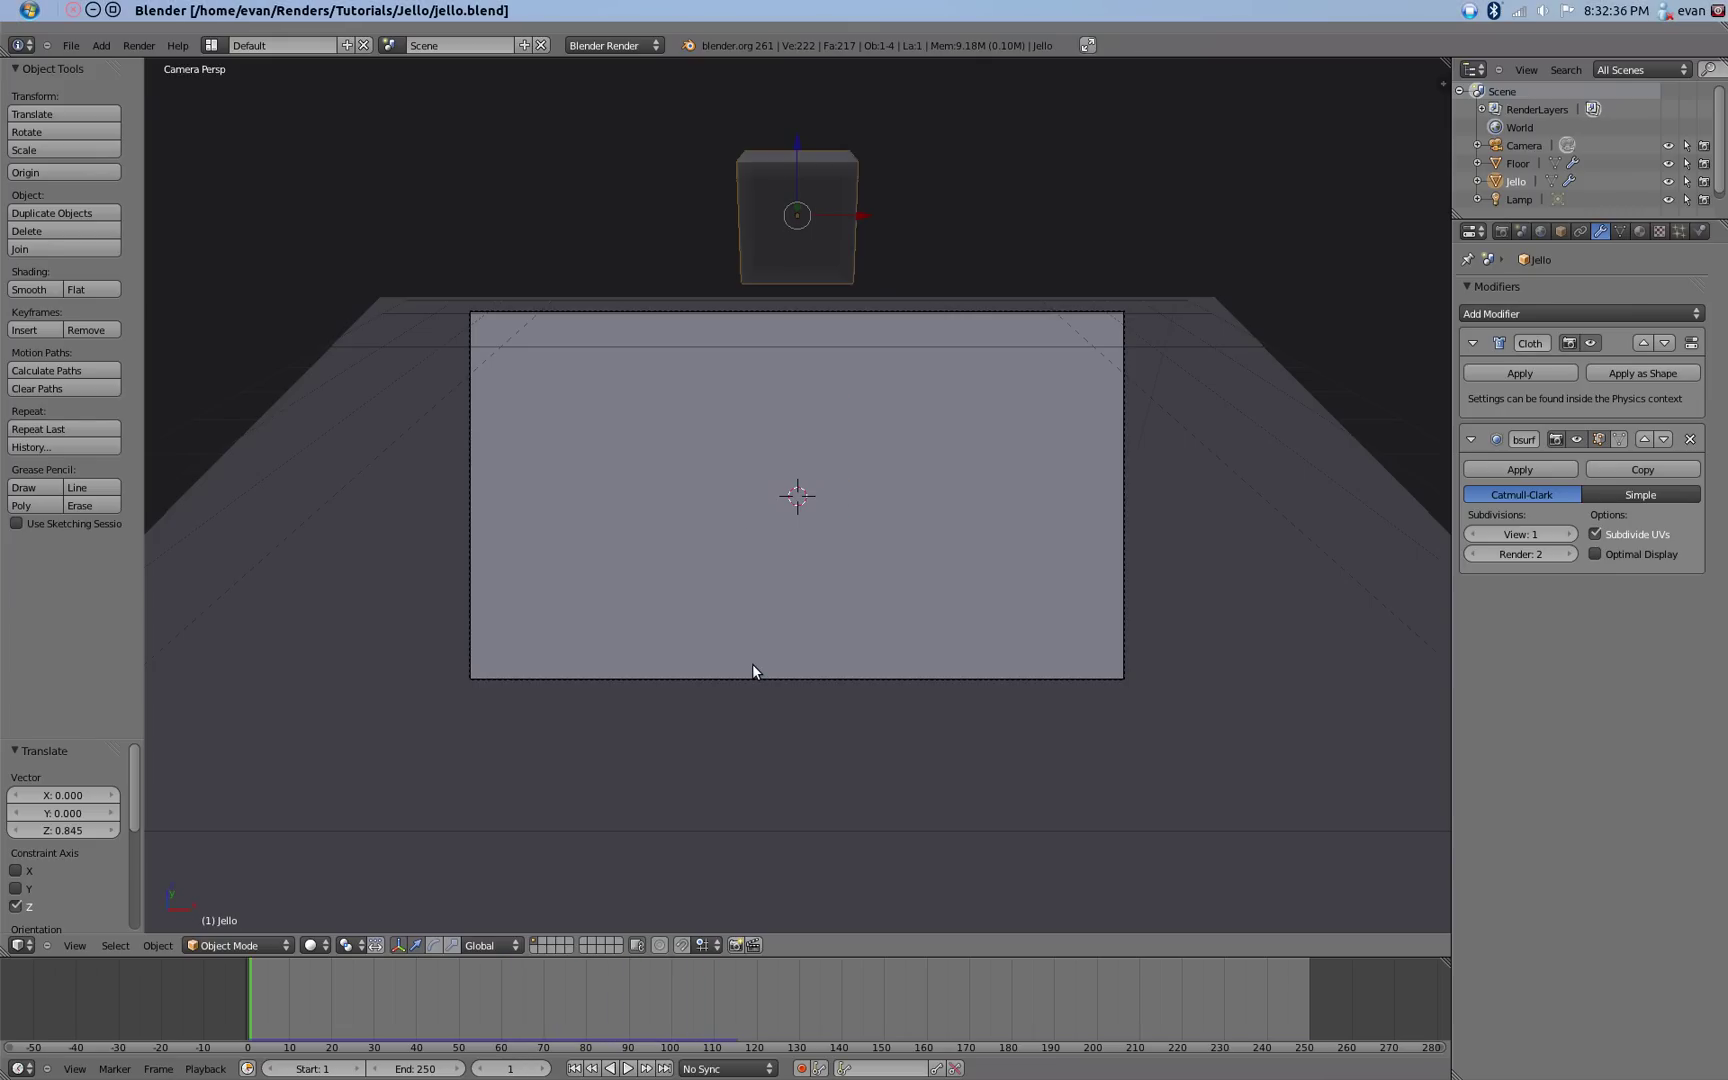
{"action": "key", "text": "KP_1"}
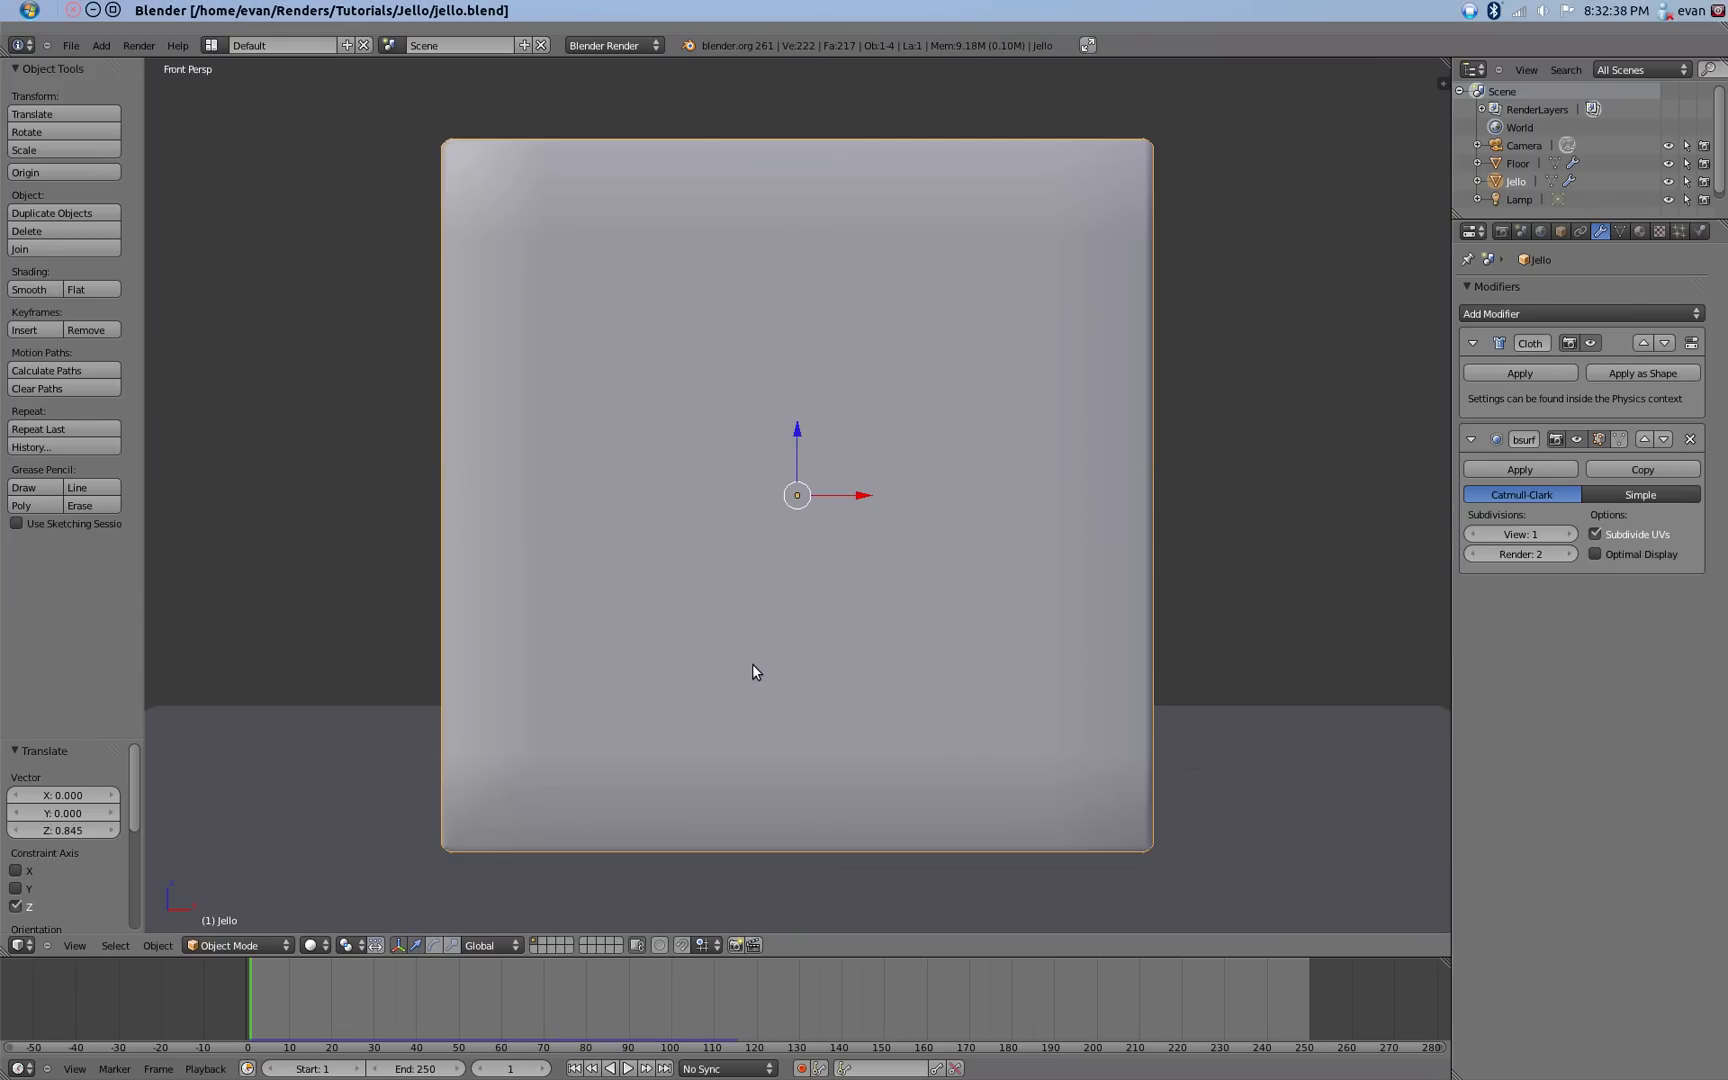
Create two tilted duplicates of the Jello cube, one above it and one up to the right.
{"action": "key", "text": "KP_5"}
{"action": "scroll", "coordinate": [752, 663], "scroll_direction": "down", "scroll_amount": 7}
{"action": "key", "text": "shift+d"}
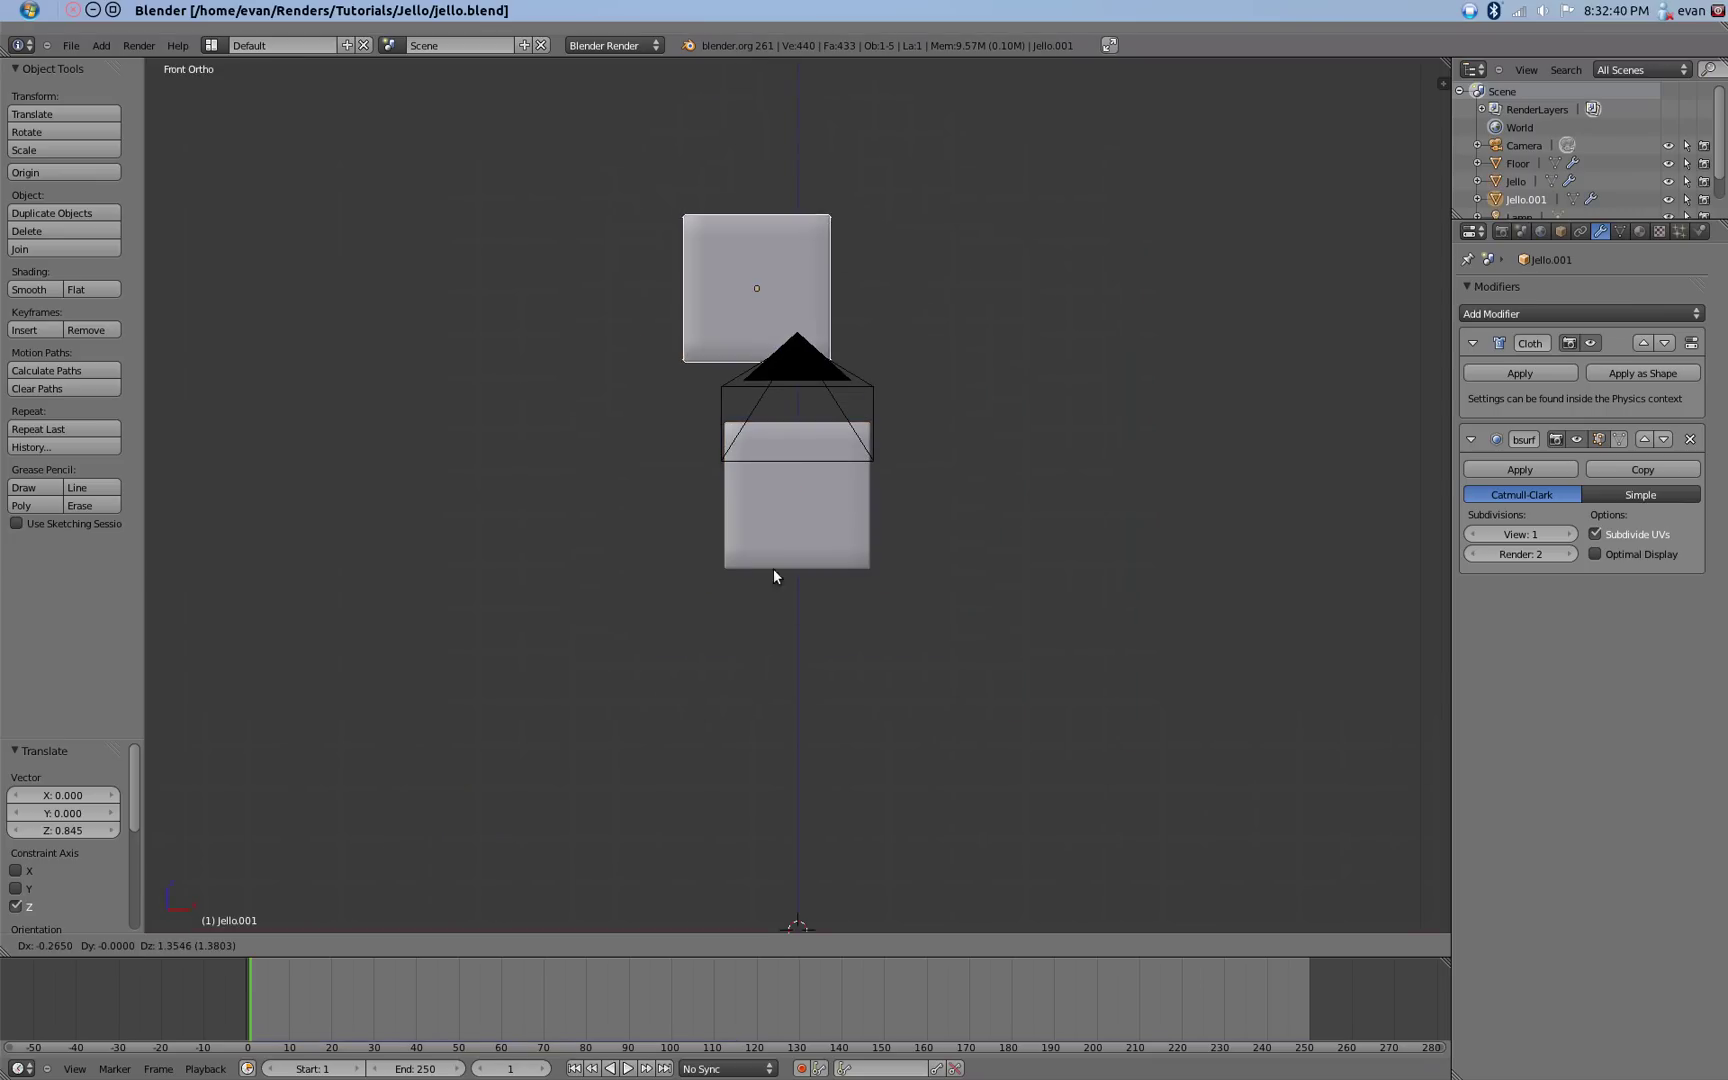
{"action": "left_click", "coordinate": [764, 548]}
{"action": "key", "text": "r"}
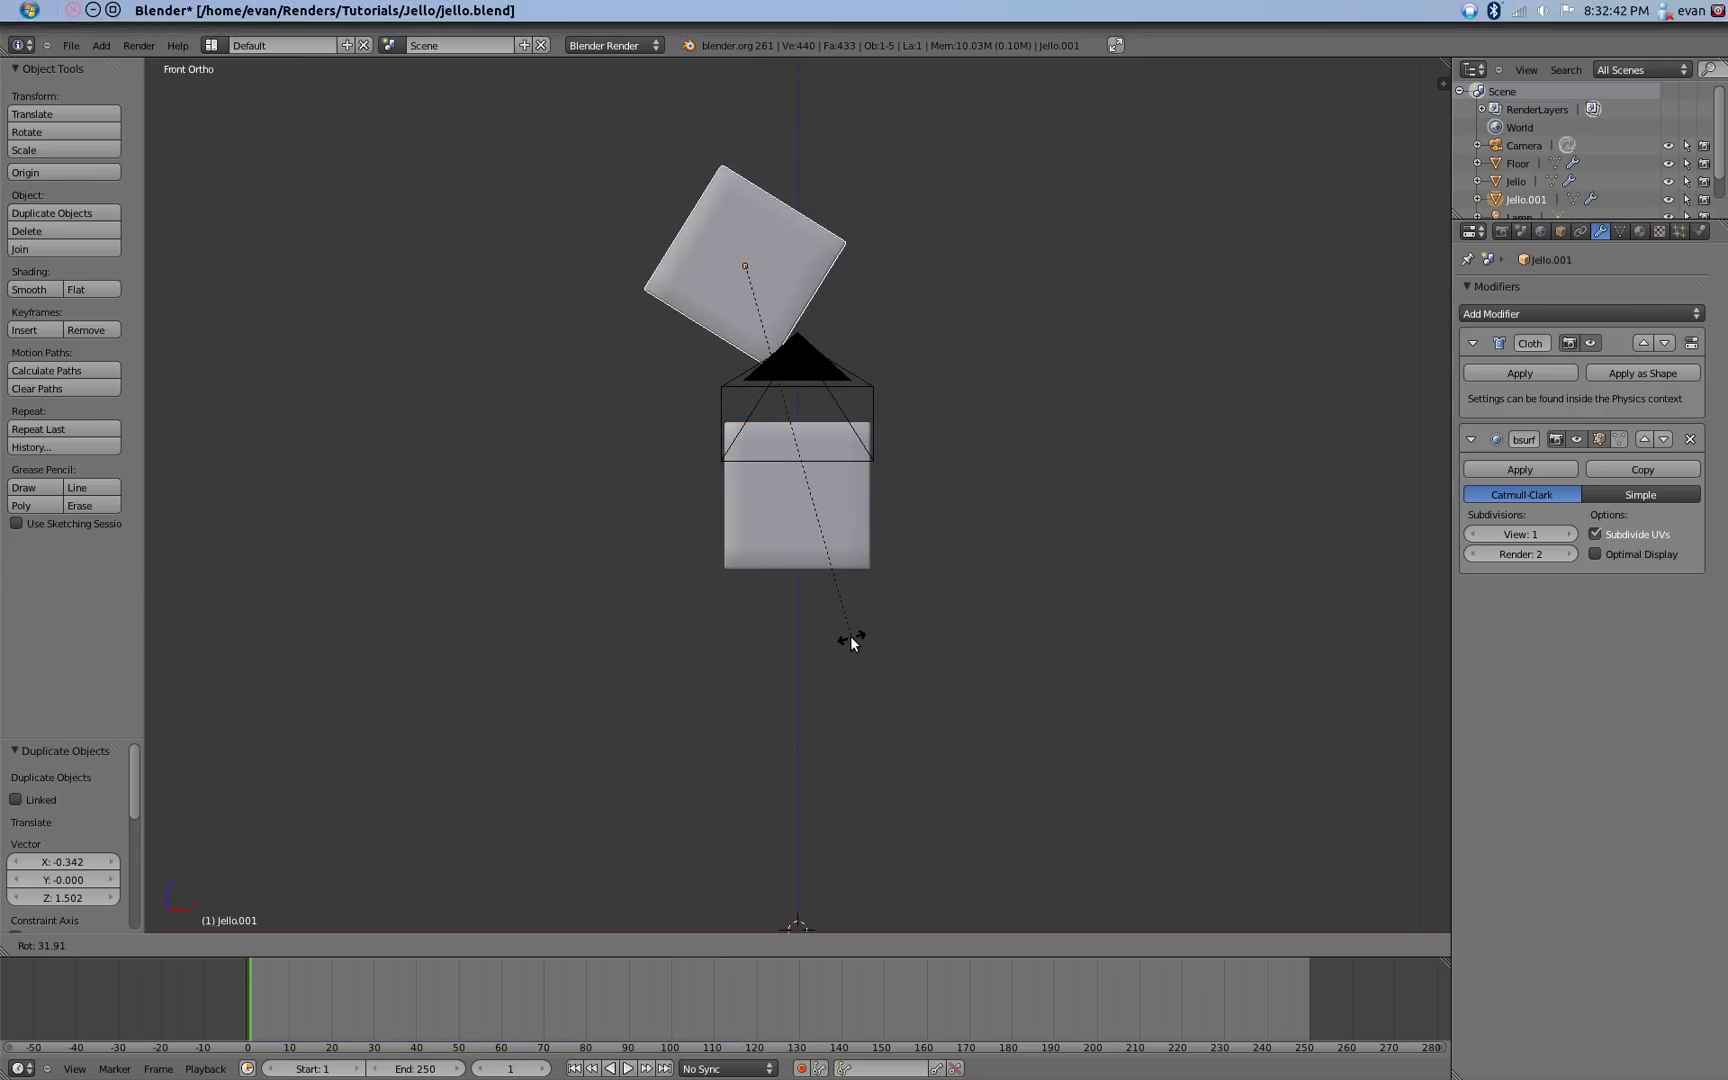
{"action": "left_click", "coordinate": [855, 635]}
{"action": "key", "text": "shift+d"}
{"action": "left_click", "coordinate": [1091, 511]}
{"action": "key", "text": "r"}
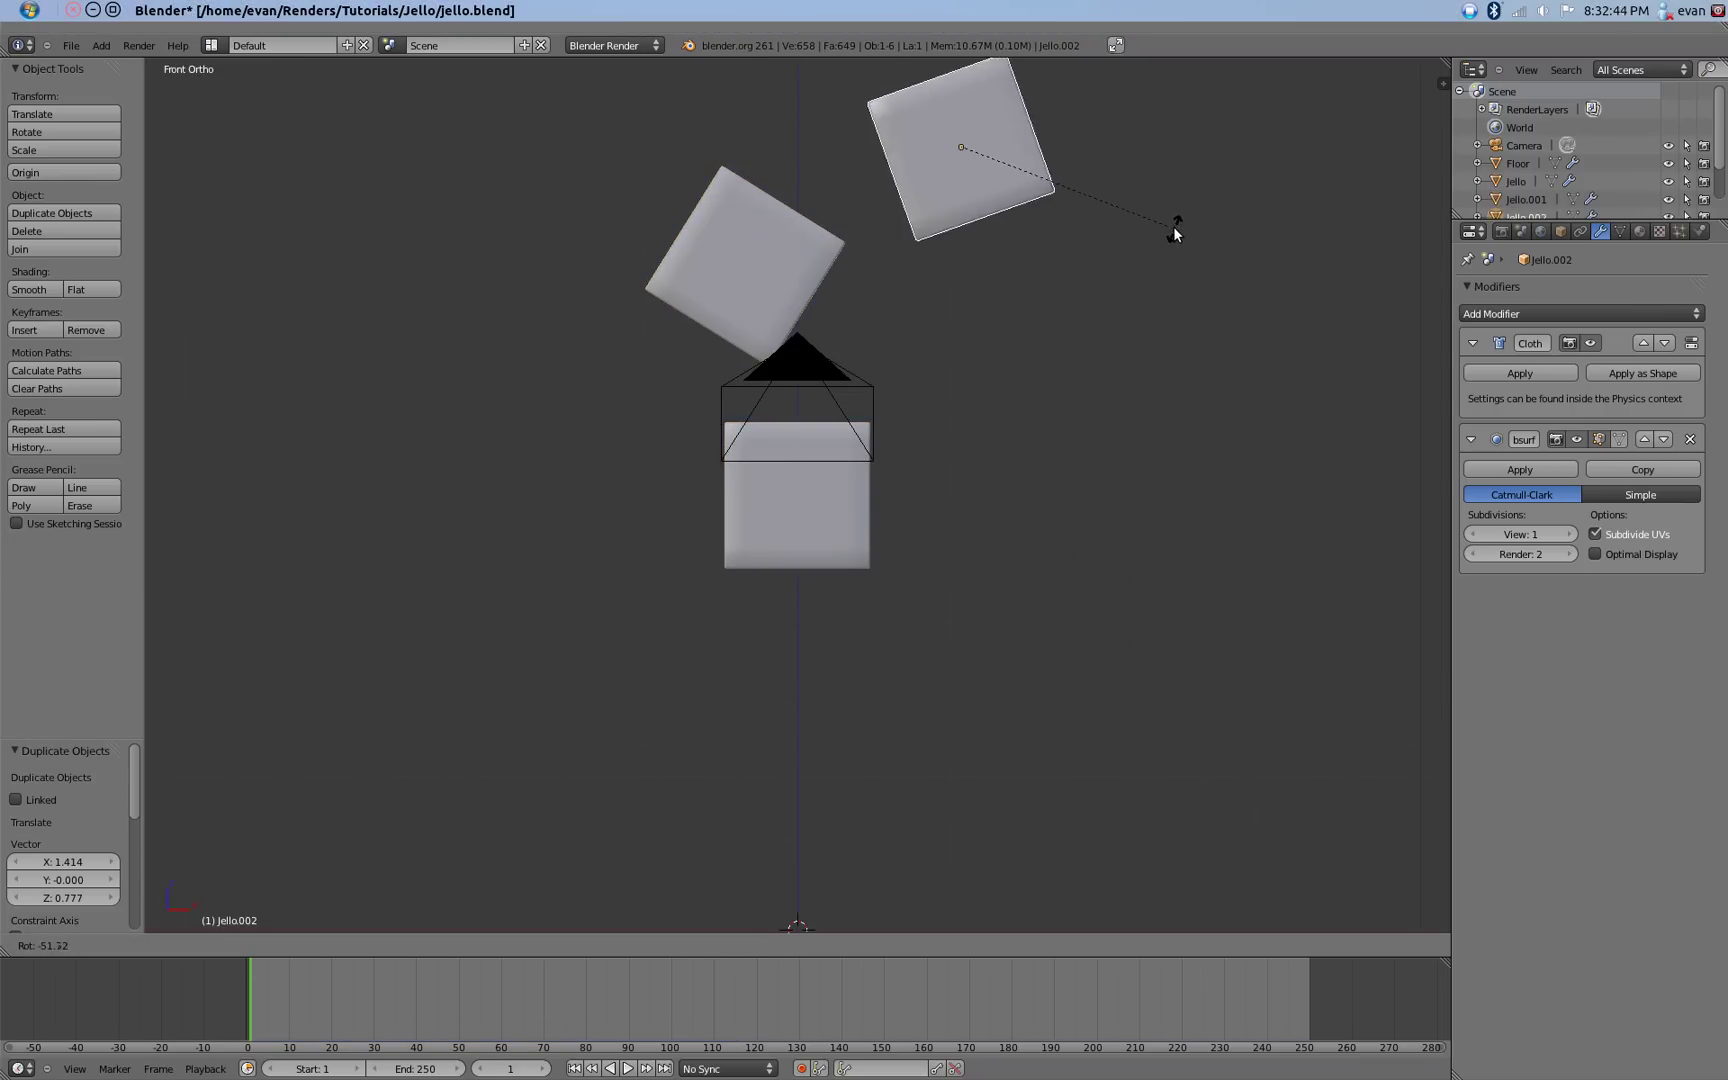
{"action": "left_click", "coordinate": [1150, 220]}
{"action": "key", "text": "g"}
{"action": "left_click", "coordinate": [1098, 200]}
Play the animation through the camera to watch the cubes fall, then rewind.
{"action": "key", "text": "KP_0"}
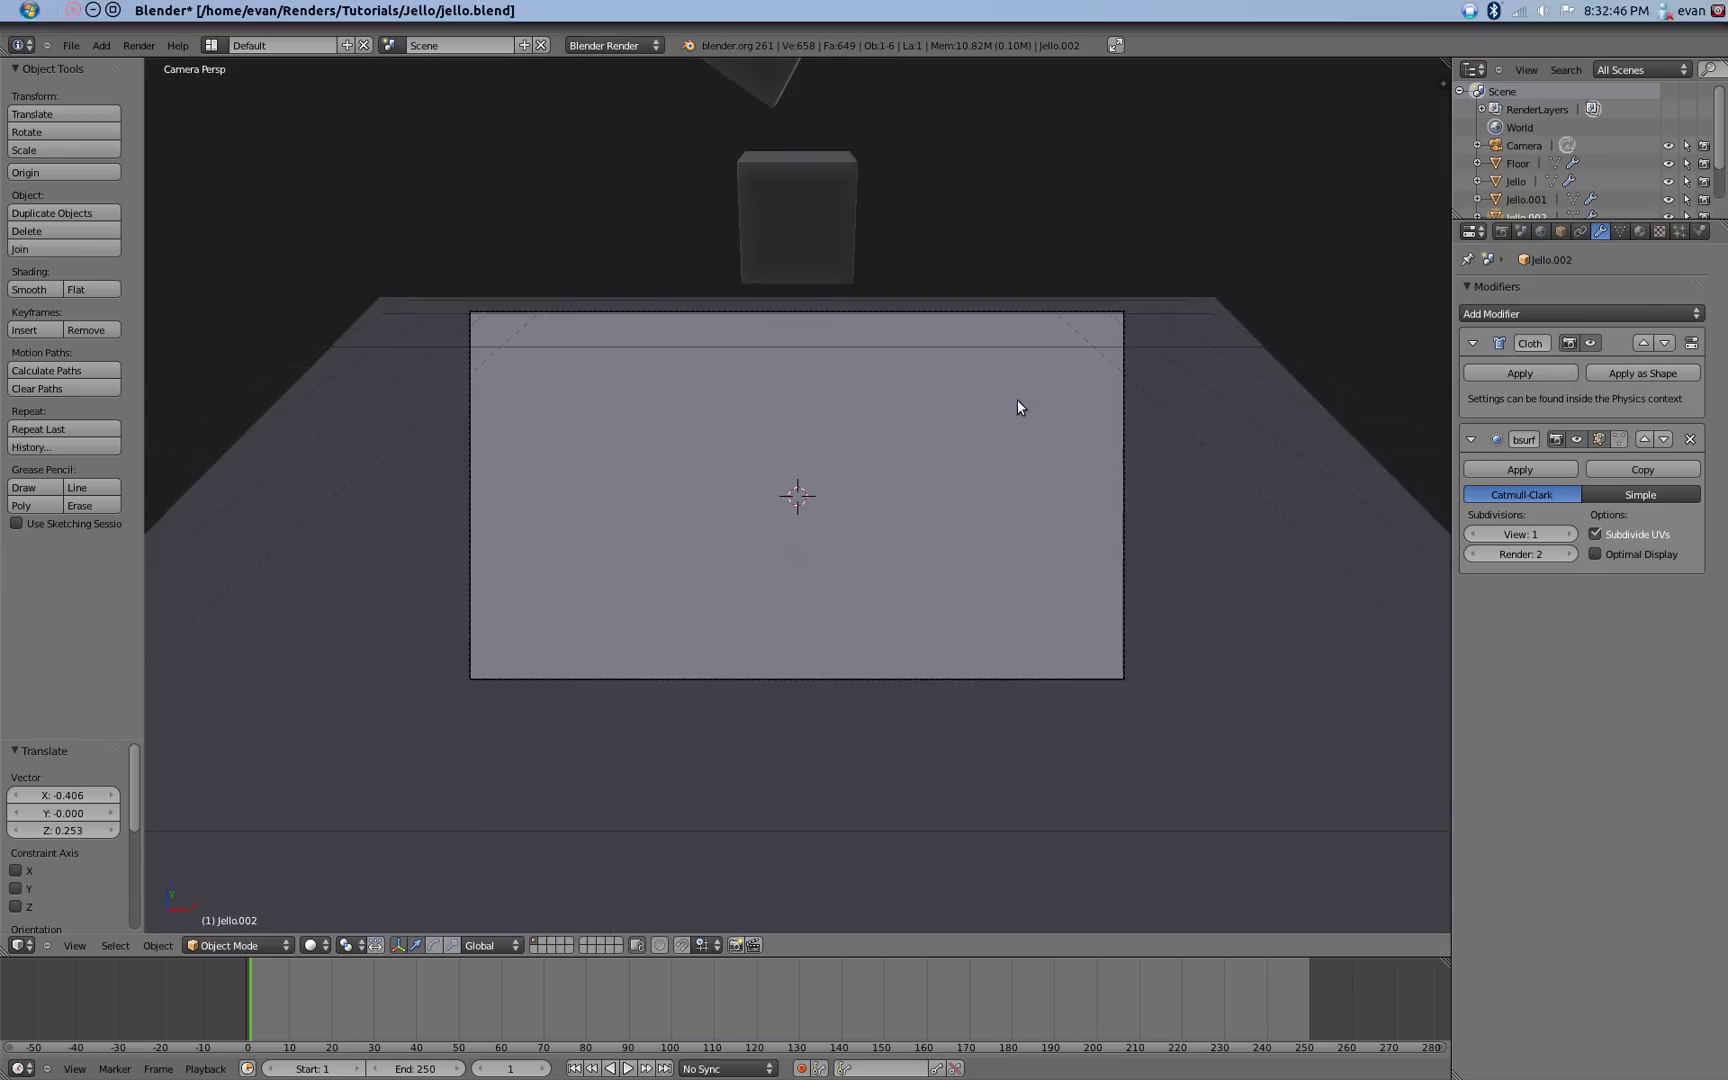
{"action": "key", "text": "alt+a"}
{"action": "scroll", "coordinate": [950, 593], "scroll_direction": "up", "scroll_amount": 4}
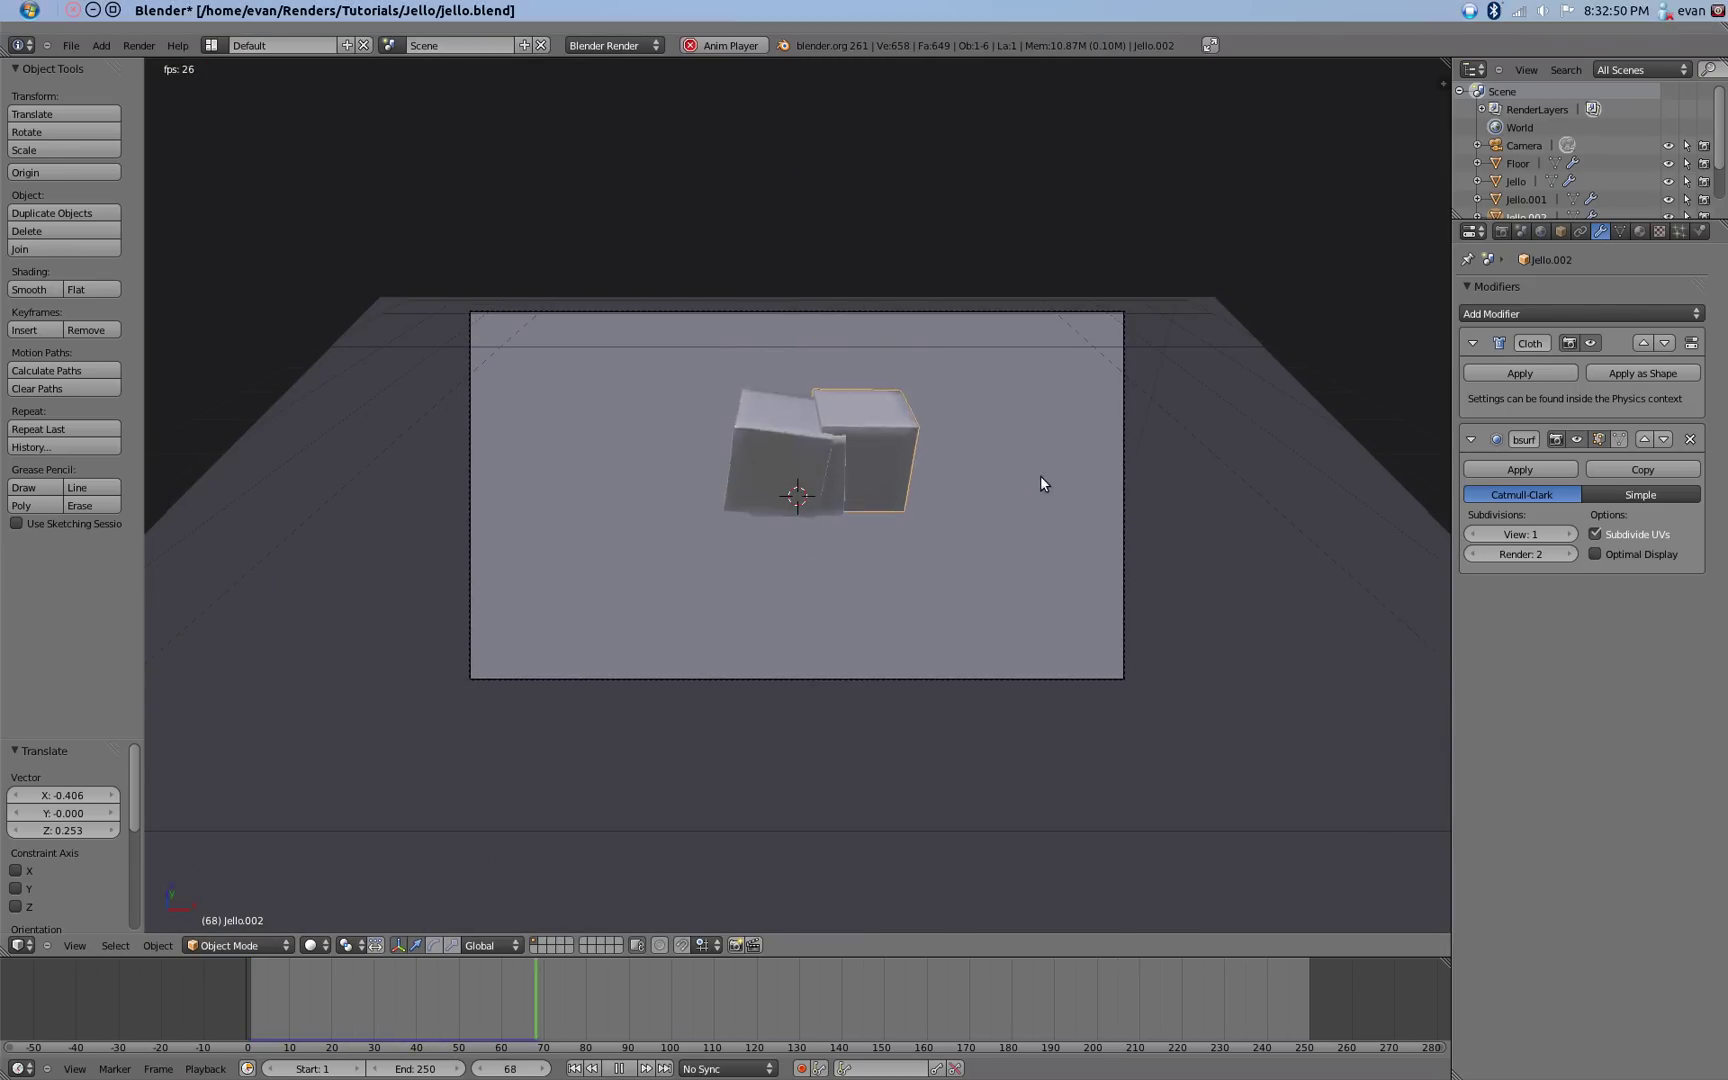
{"action": "key", "text": "Escape"}
{"action": "scroll", "coordinate": [950, 475], "scroll_direction": "down", "scroll_amount": 5}
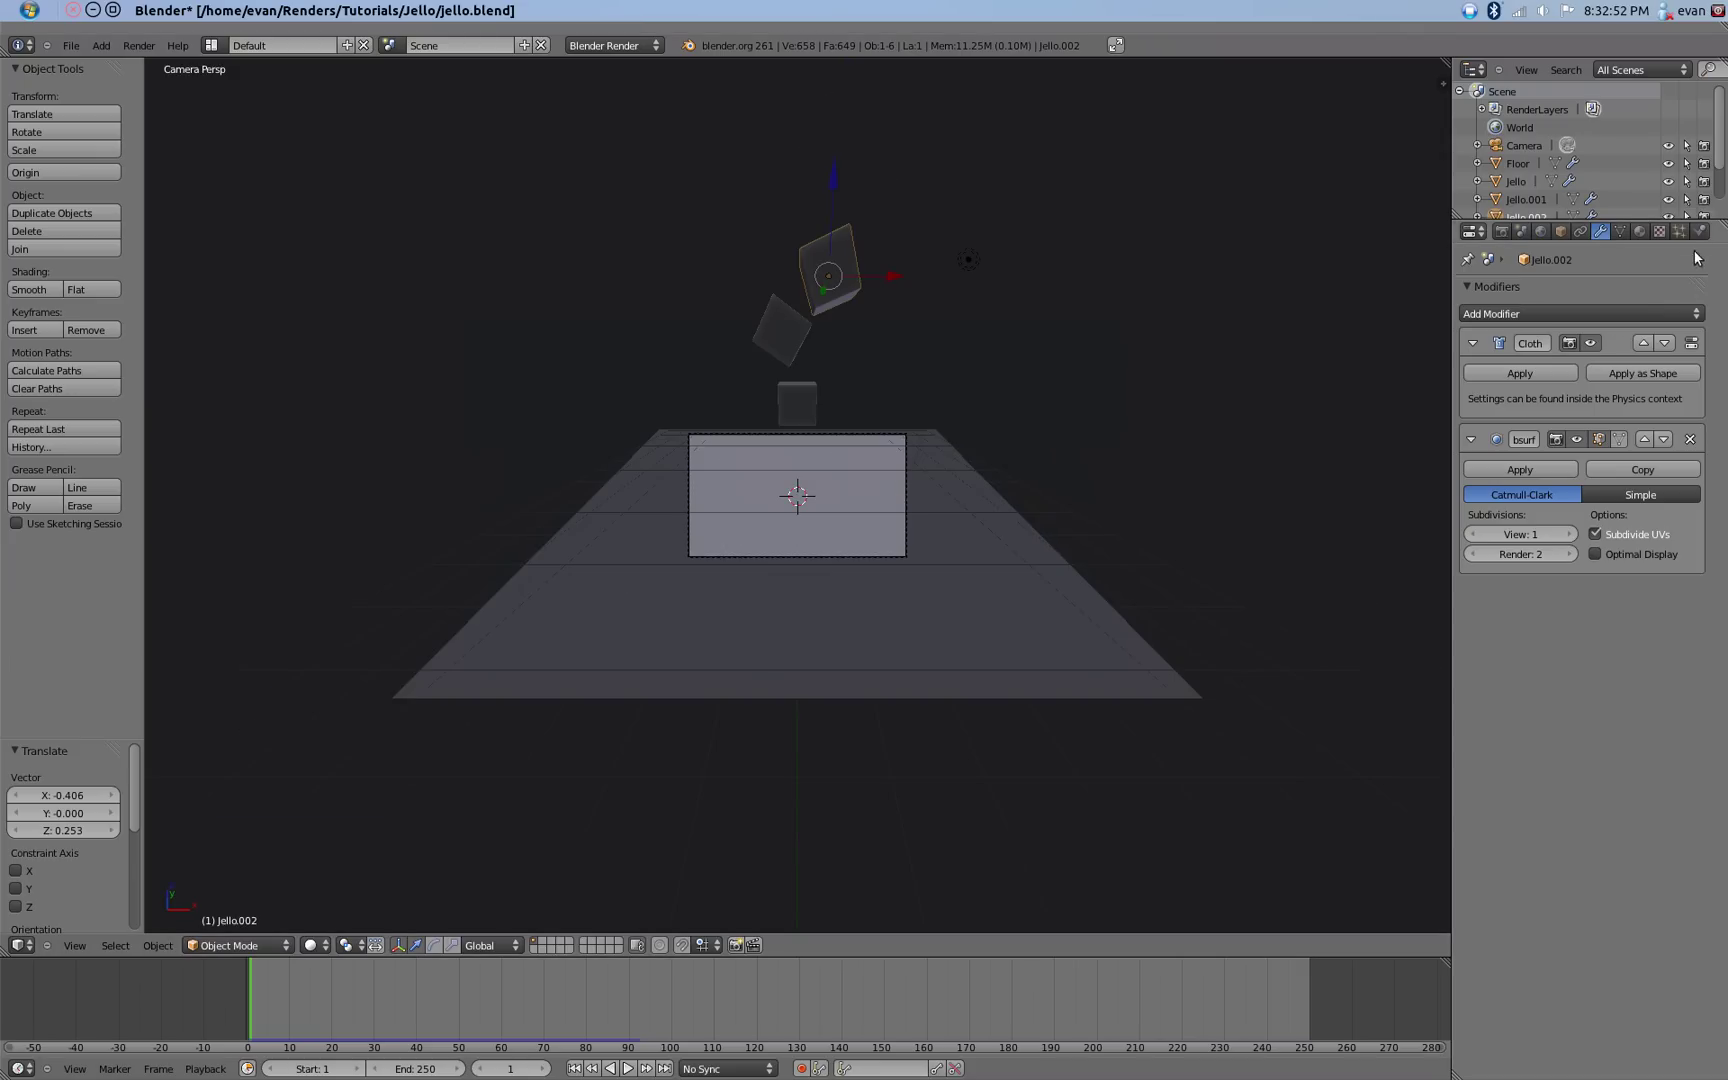
Add Collision physics to Jello.002 and Jello.001, then select the original Jello.
{"action": "left_click", "coordinate": [1700, 232]}
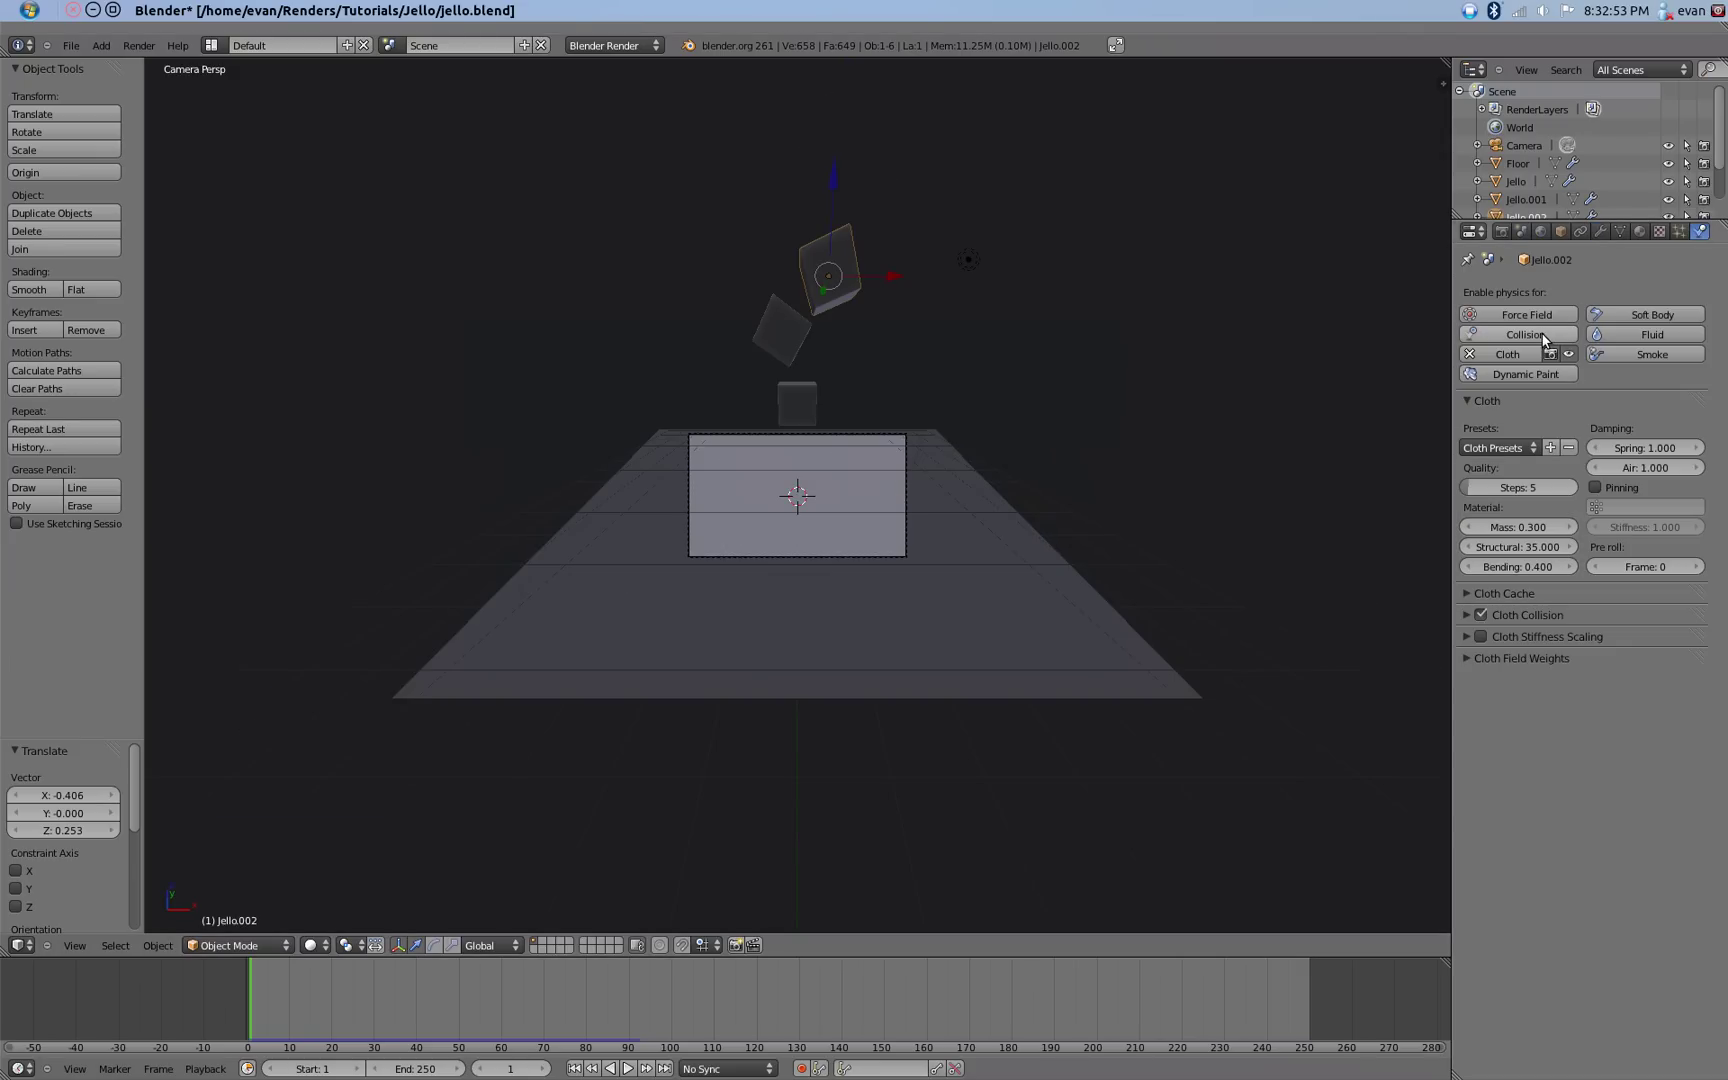
{"action": "left_click", "coordinate": [1512, 333]}
{"action": "right_click", "coordinate": [805, 345]}
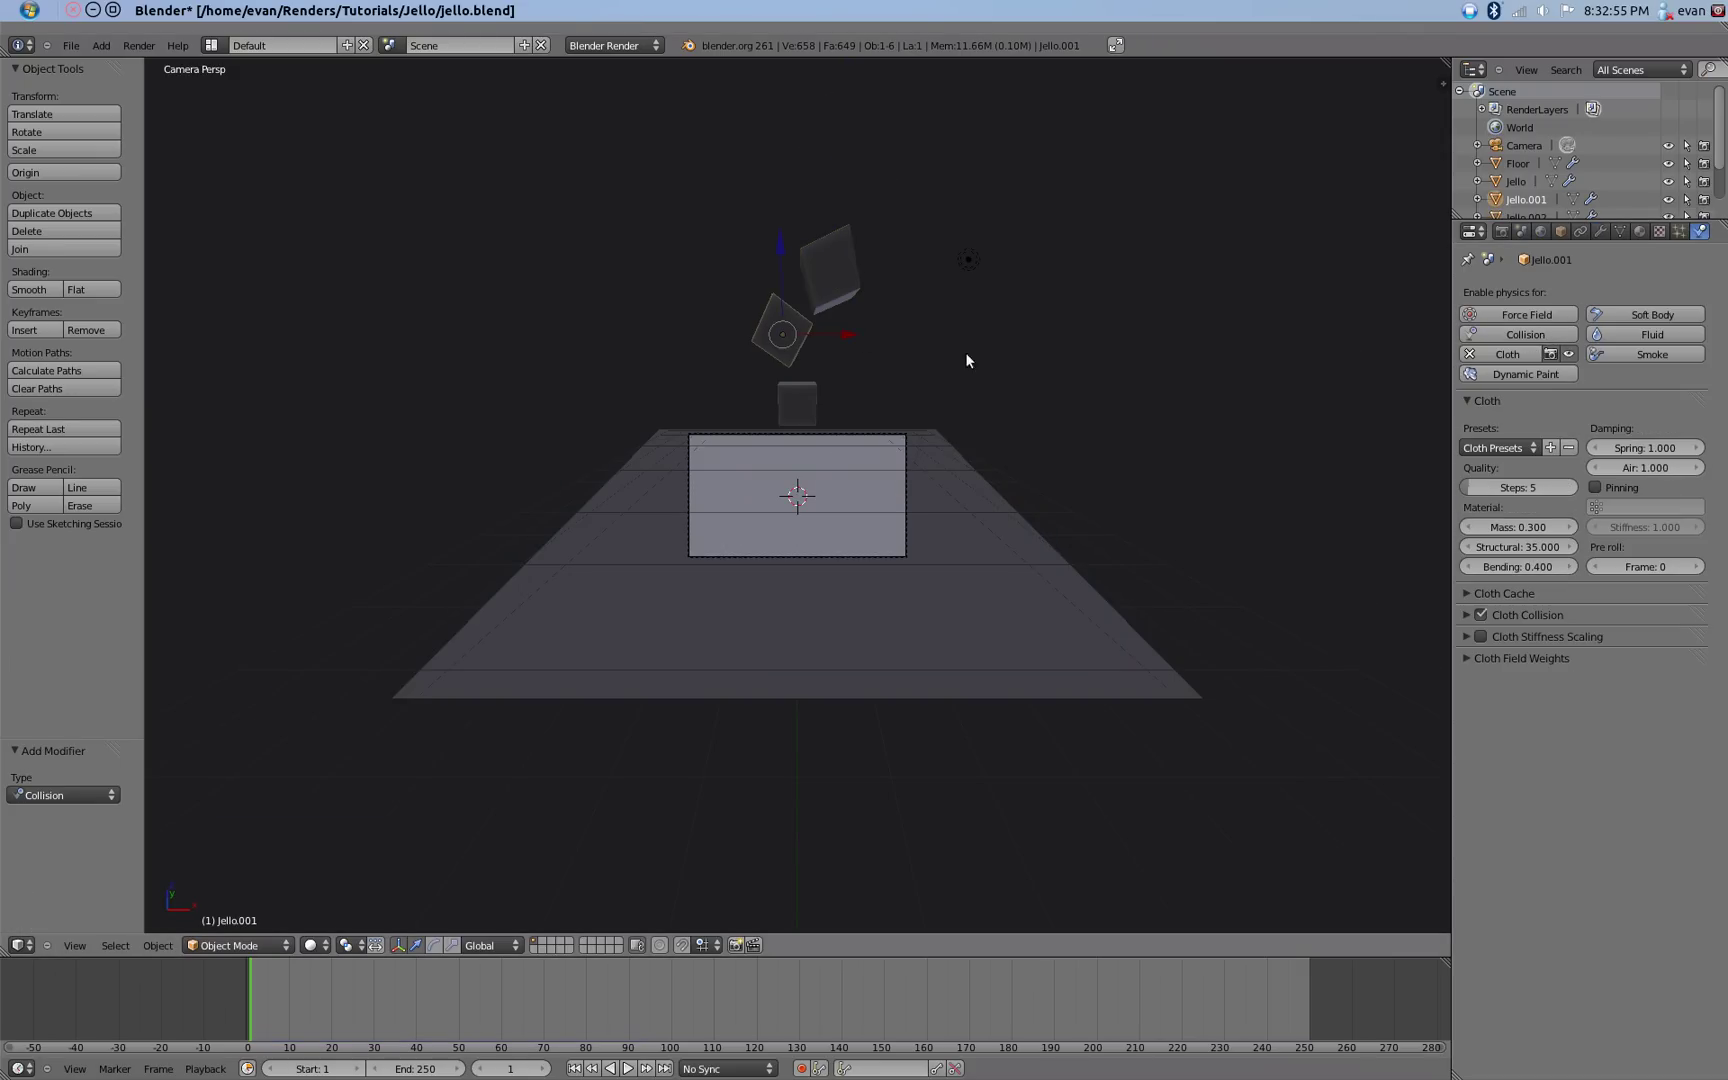
{"action": "left_click", "coordinate": [1515, 333]}
{"action": "right_click", "coordinate": [788, 384]}
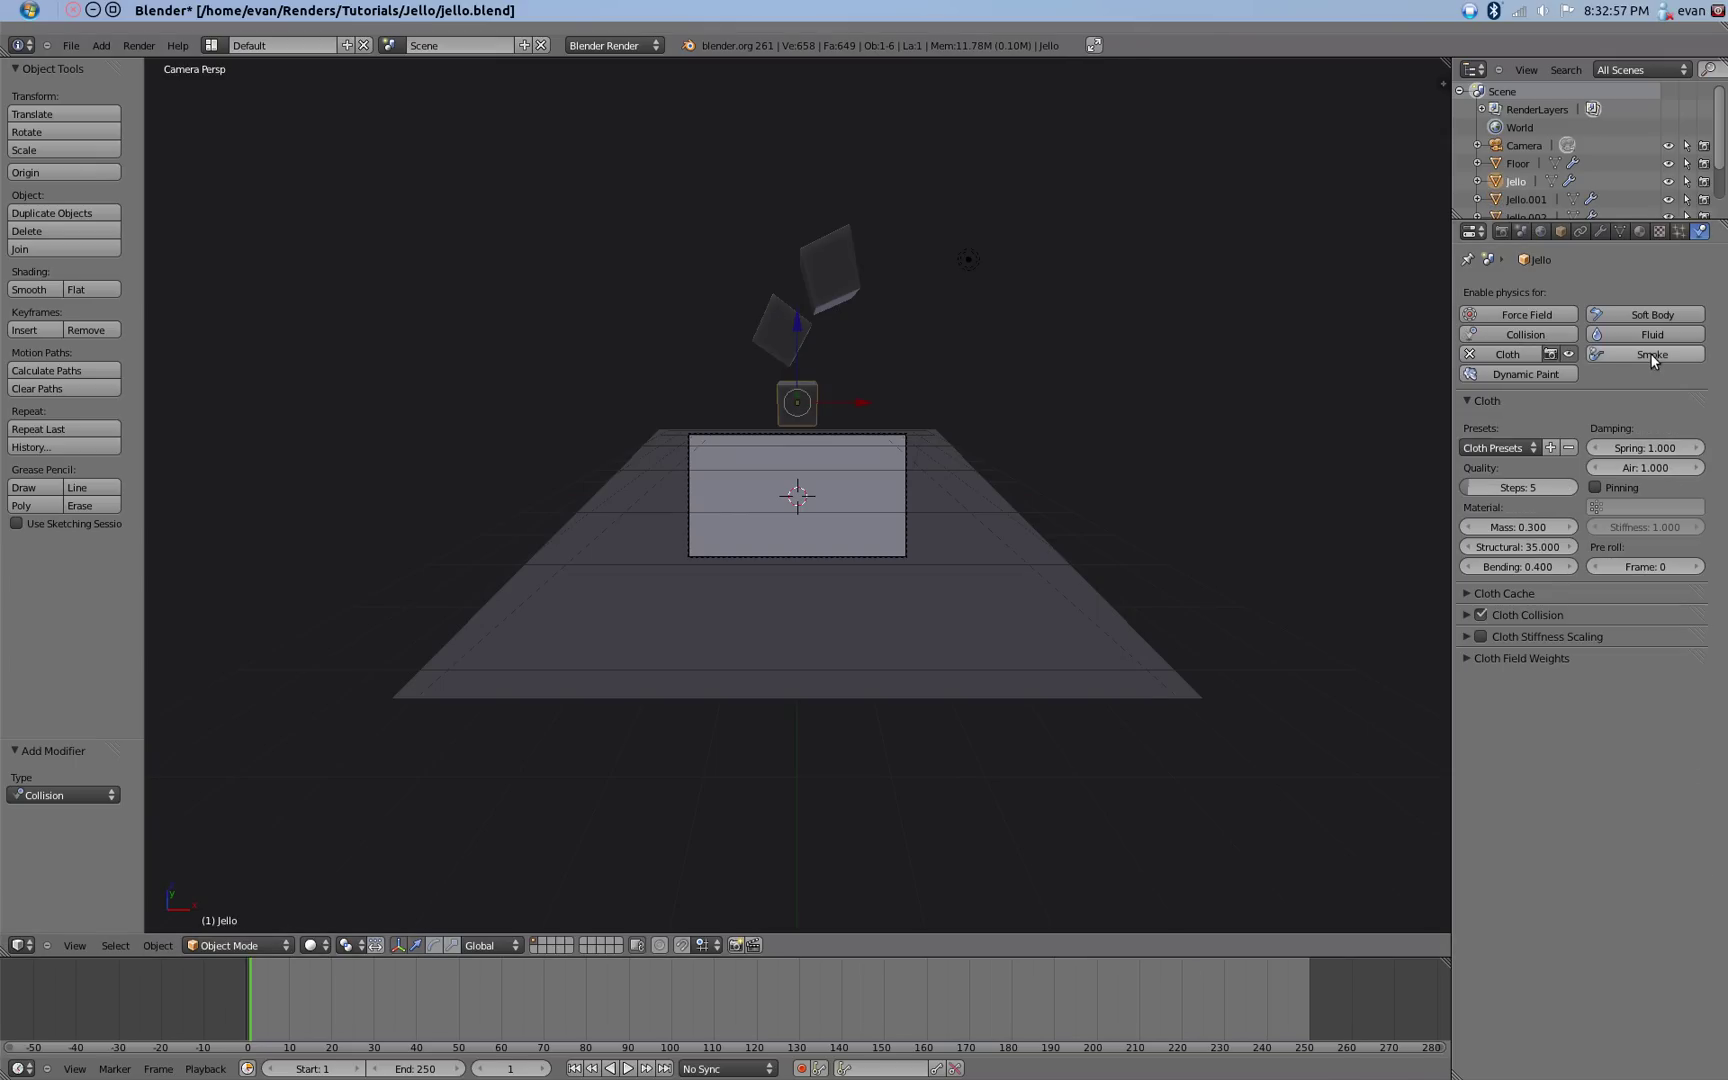
Add Collision physics to the original Jello cube and test the fall.
{"action": "left_click", "coordinate": [1525, 334]}
{"action": "key", "text": "alt+a"}
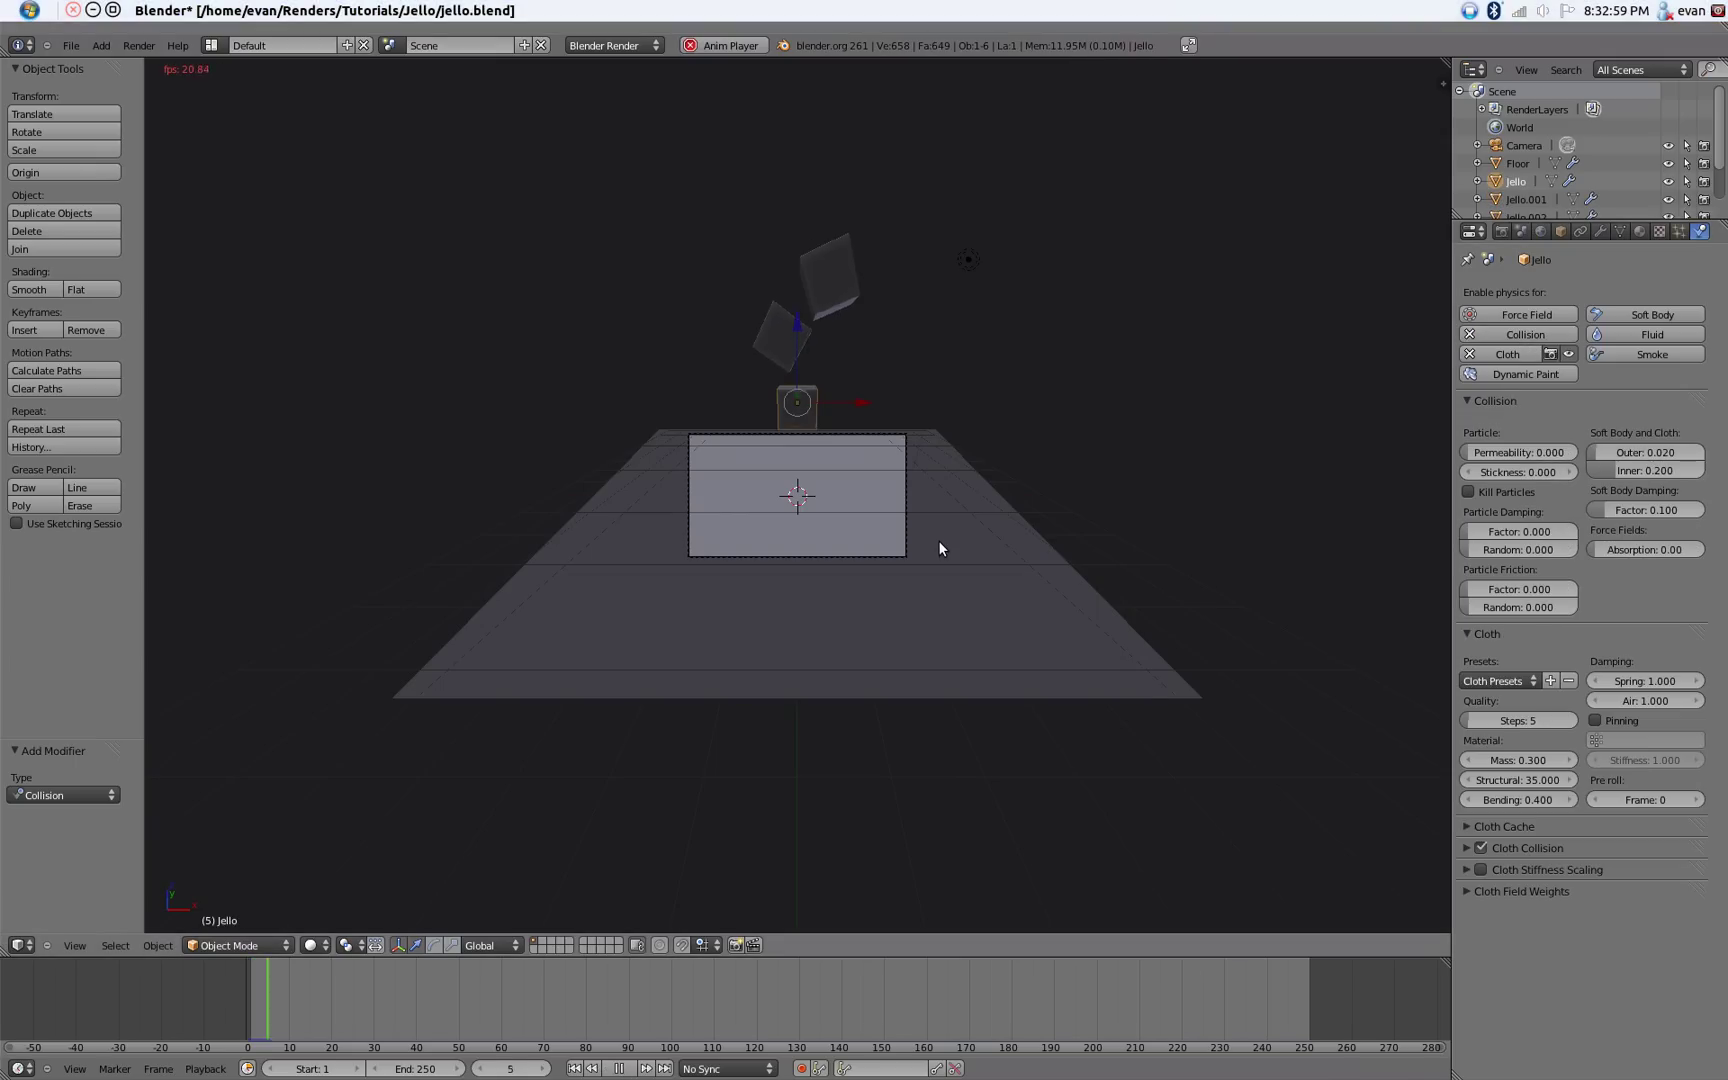
{"action": "scroll", "coordinate": [945, 570], "scroll_direction": "up", "scroll_amount": 5}
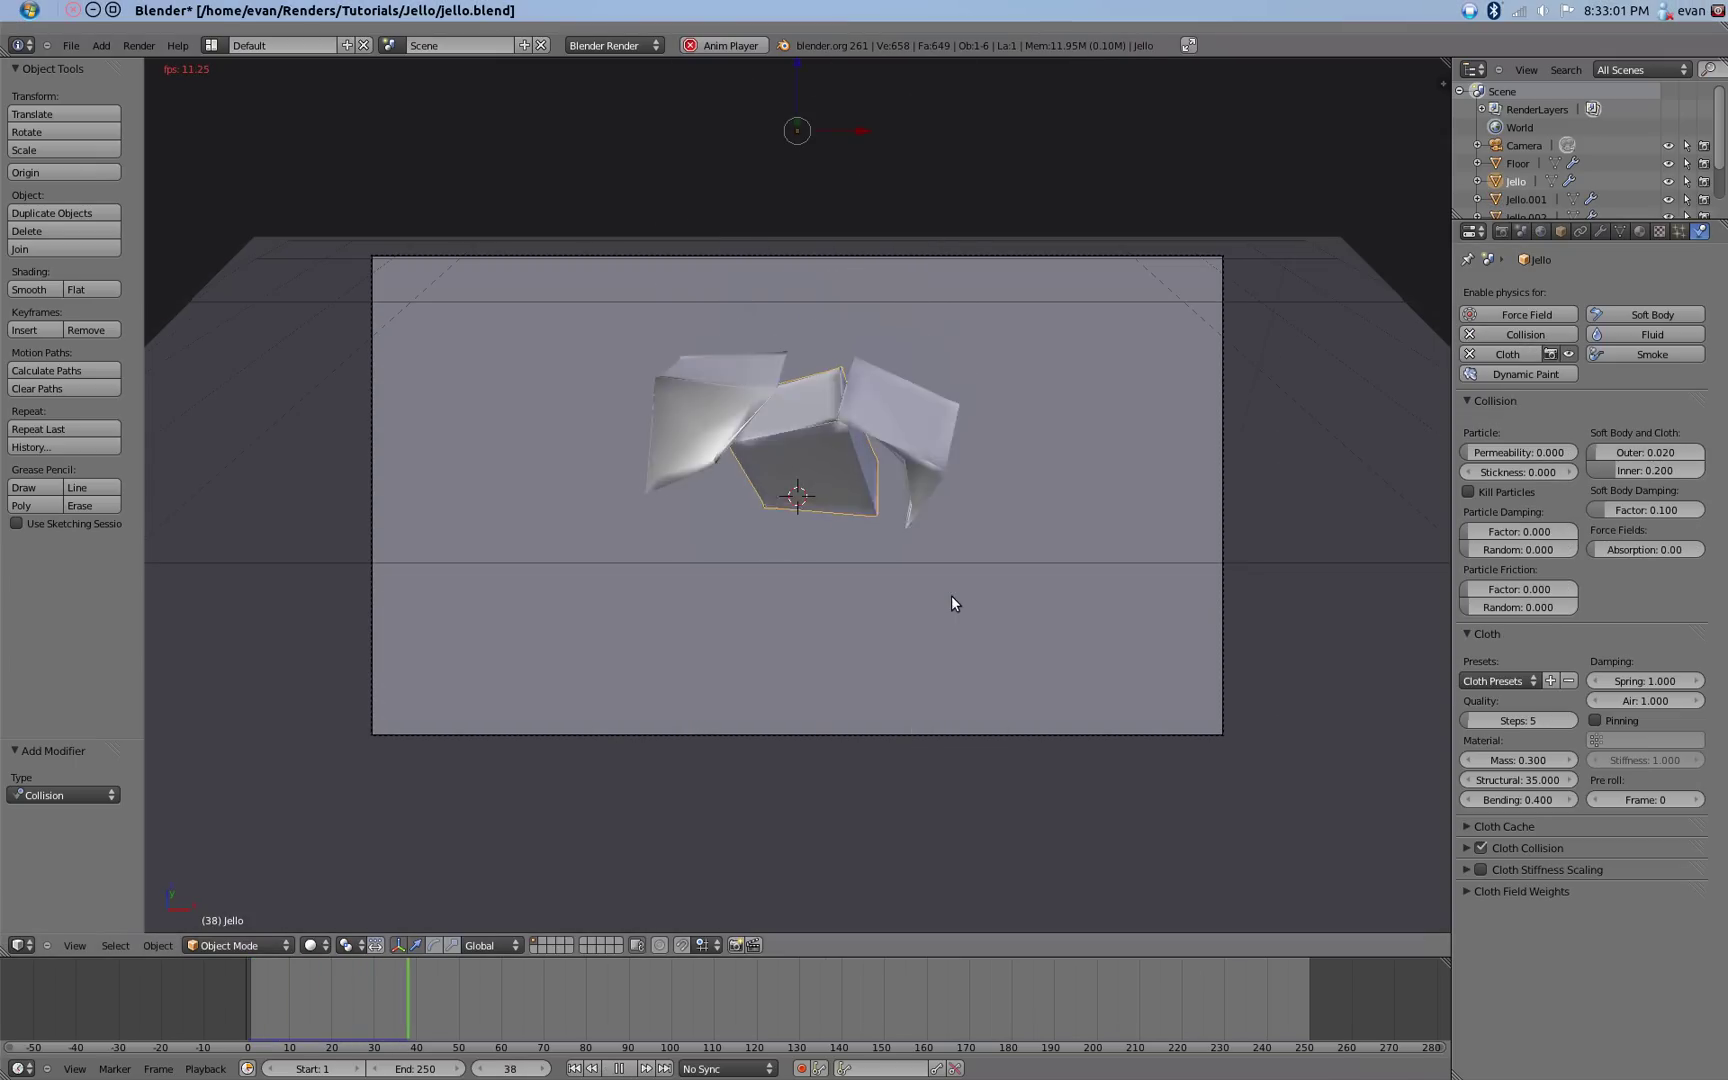
{"action": "scroll", "coordinate": [950, 595], "scroll_direction": "down", "scroll_amount": 4}
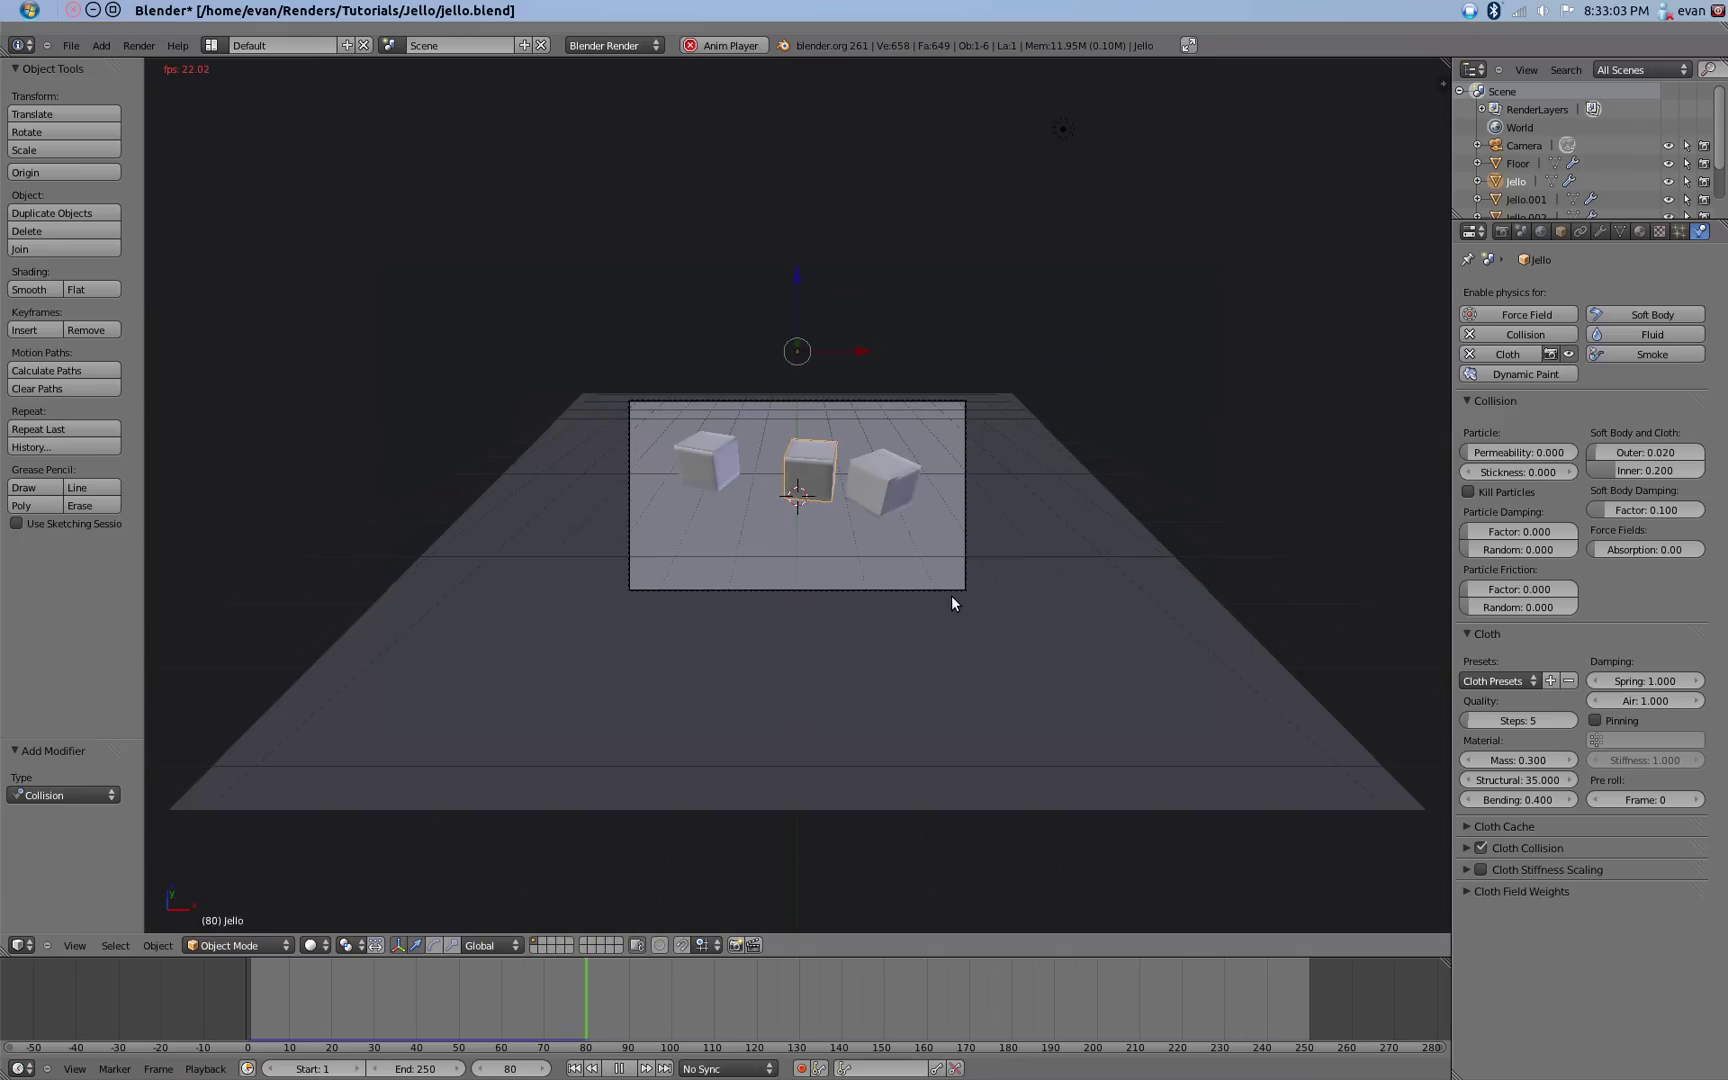
{"action": "scroll", "coordinate": [950, 595], "scroll_direction": "up", "scroll_amount": 2}
{"action": "key", "text": "Escape"}
{"action": "scroll", "coordinate": [950, 595], "scroll_direction": "up", "scroll_amount": 2}
{"action": "scroll", "coordinate": [950, 595], "scroll_direction": "down", "scroll_amount": 6}
In top view, re-rotate Jello.002, then move Jello.001 left and rotate it about 34°.
{"action": "right_click", "coordinate": [859, 267]}
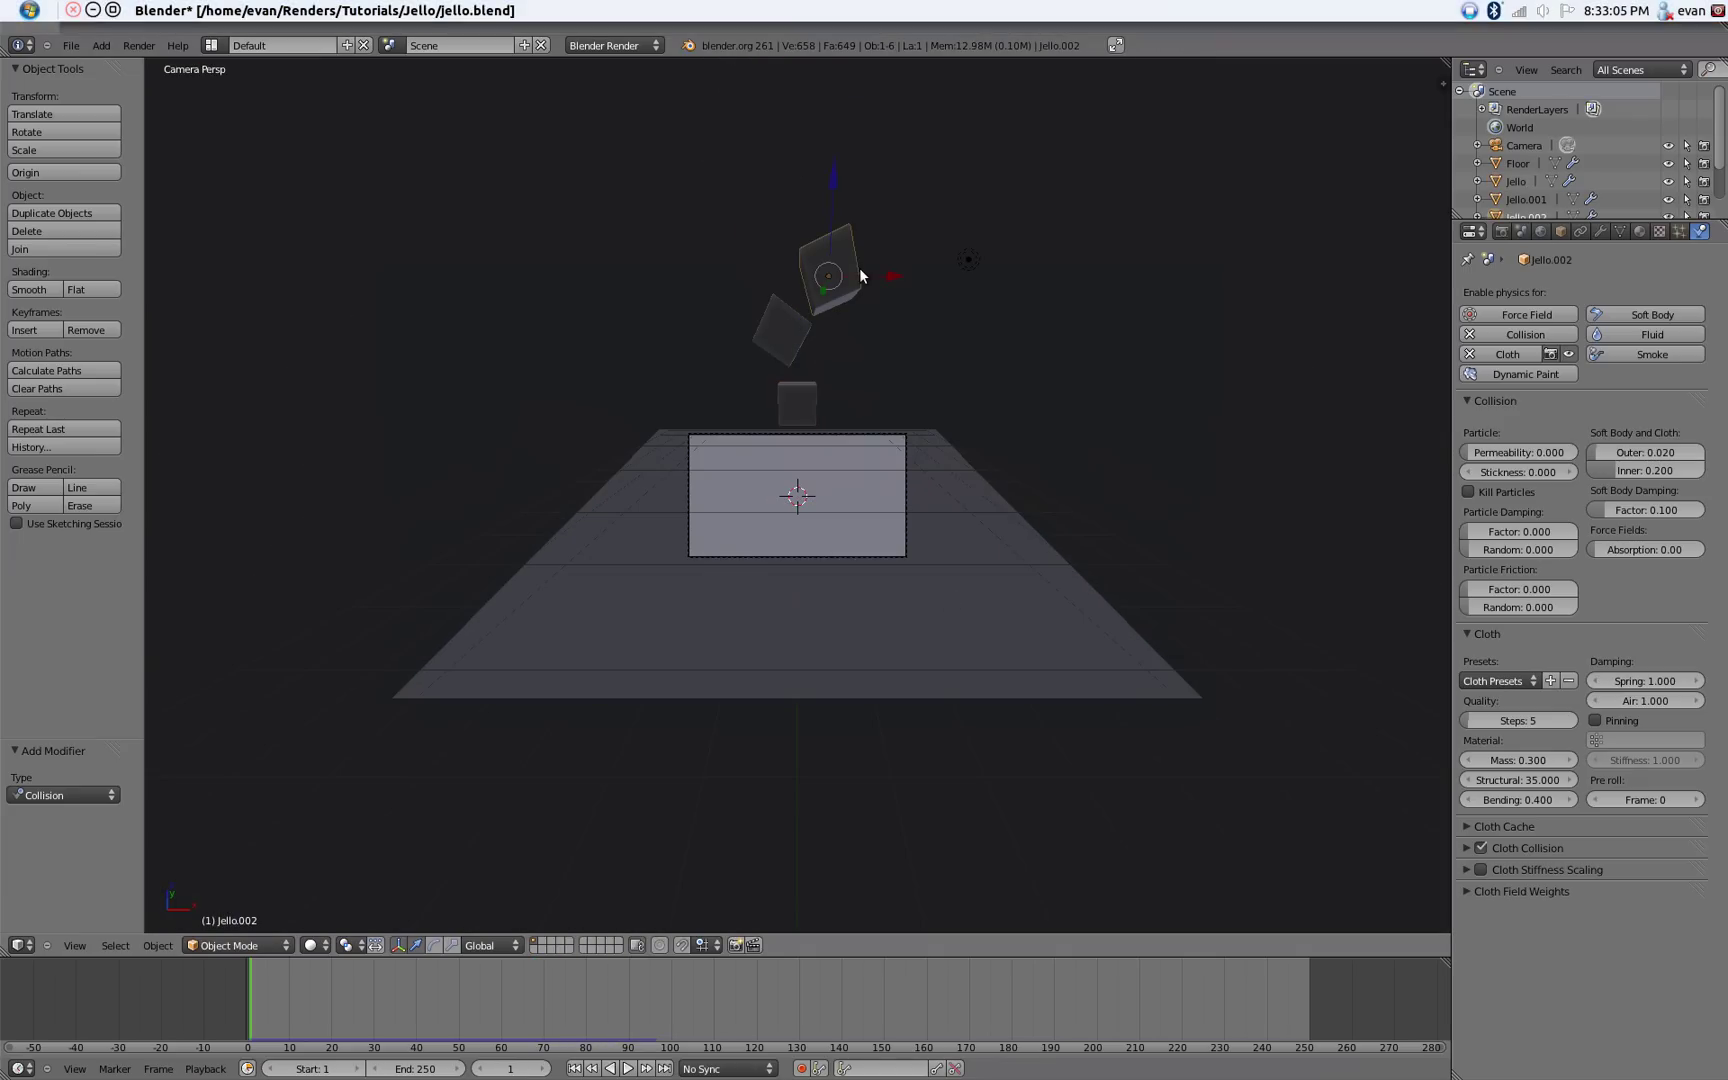
{"action": "key", "text": "KP_7"}
{"action": "scroll", "coordinate": [825, 626], "scroll_direction": "up", "scroll_amount": 1}
{"action": "key", "text": "r"}
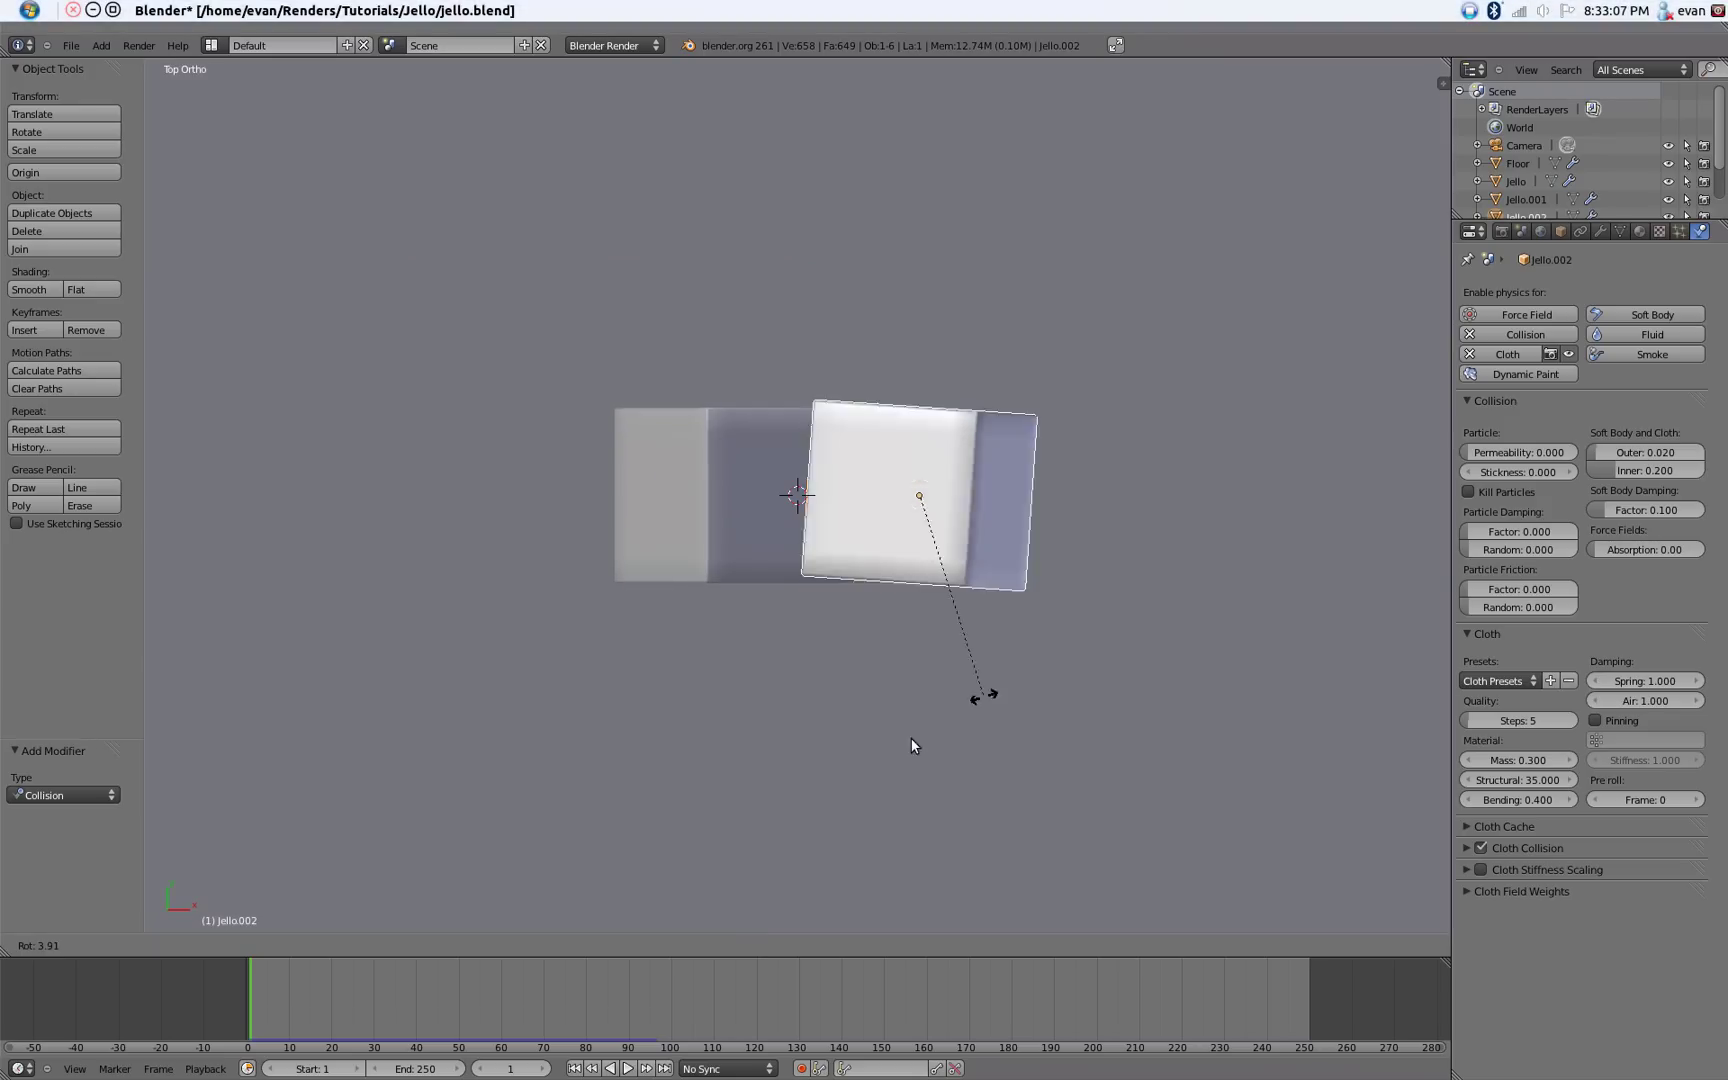
{"action": "left_click", "coordinate": [771, 605]}
{"action": "right_click", "coordinate": [780, 560]}
{"action": "key", "text": "g"}
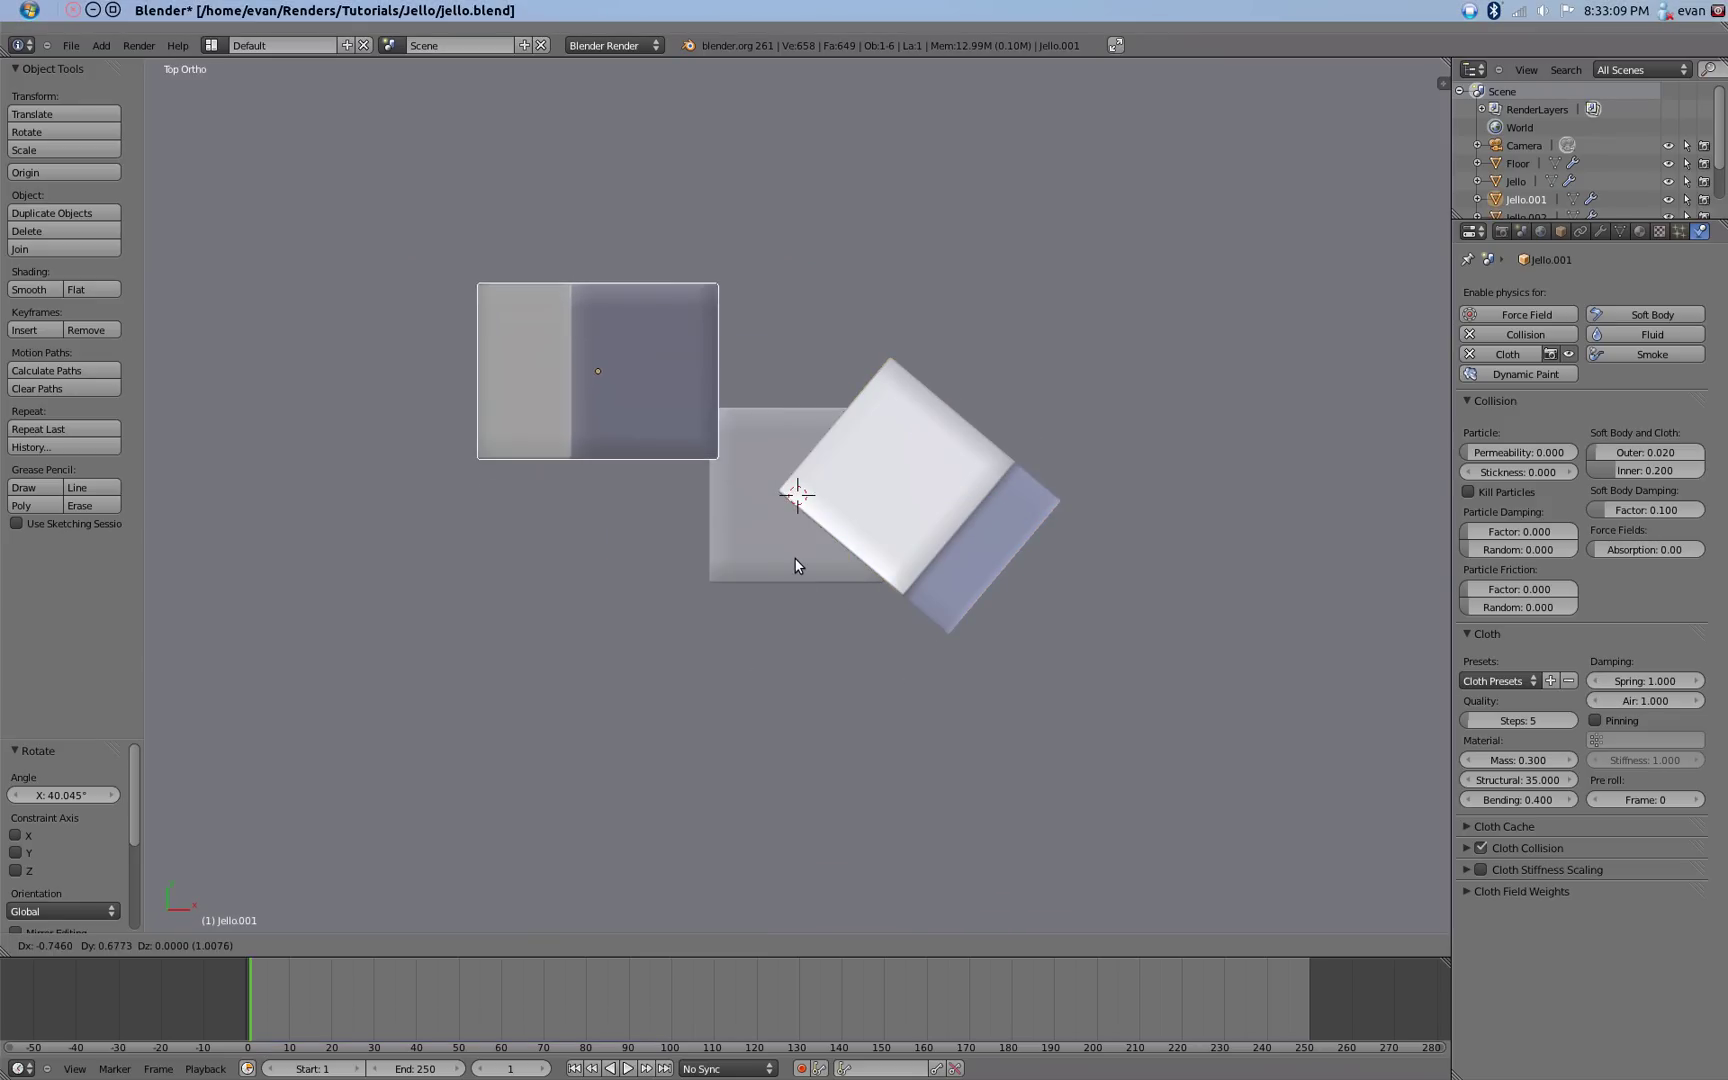
{"action": "left_click", "coordinate": [798, 563]}
{"action": "key", "text": "r"}
{"action": "left_click", "coordinate": [906, 425]}
Adjust Jello.001's rotation from the front and replay the cubes piling onto the floor.
{"action": "key", "text": "KP_1"}
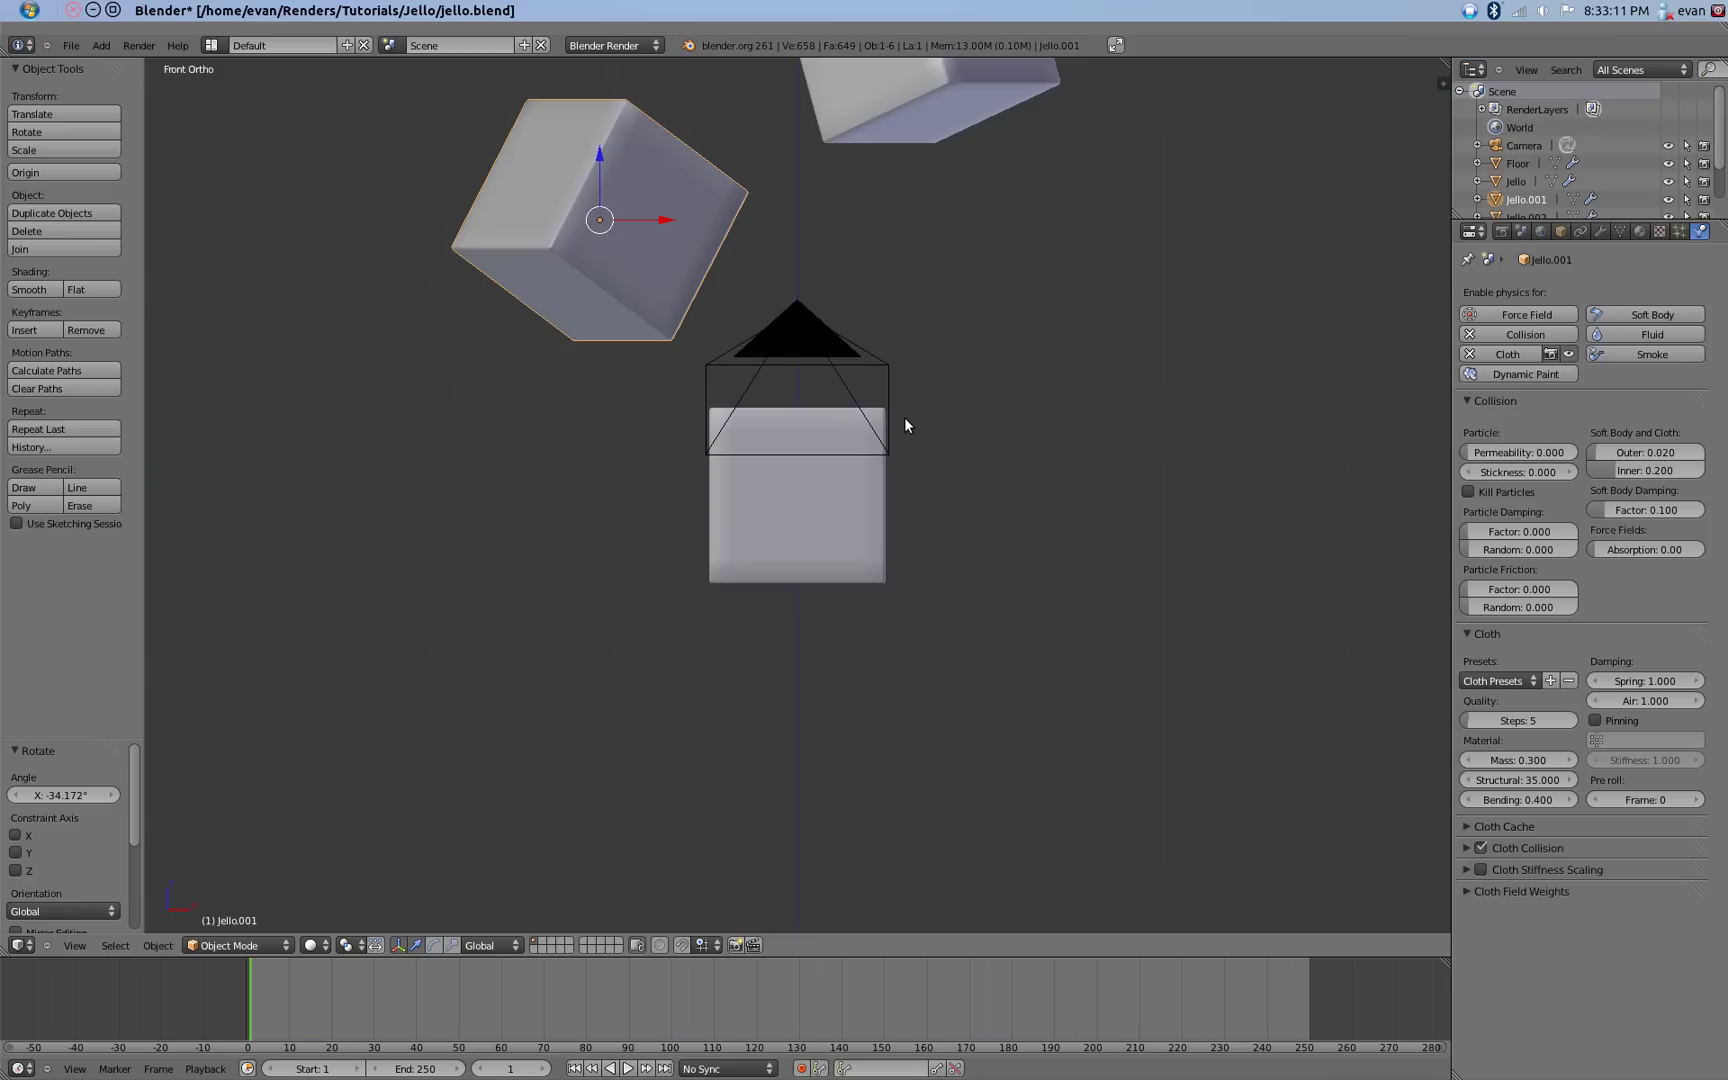
{"action": "key", "text": "KP_6"}
{"action": "key", "text": "KP_6"}
{"action": "key", "text": "KP_6"}
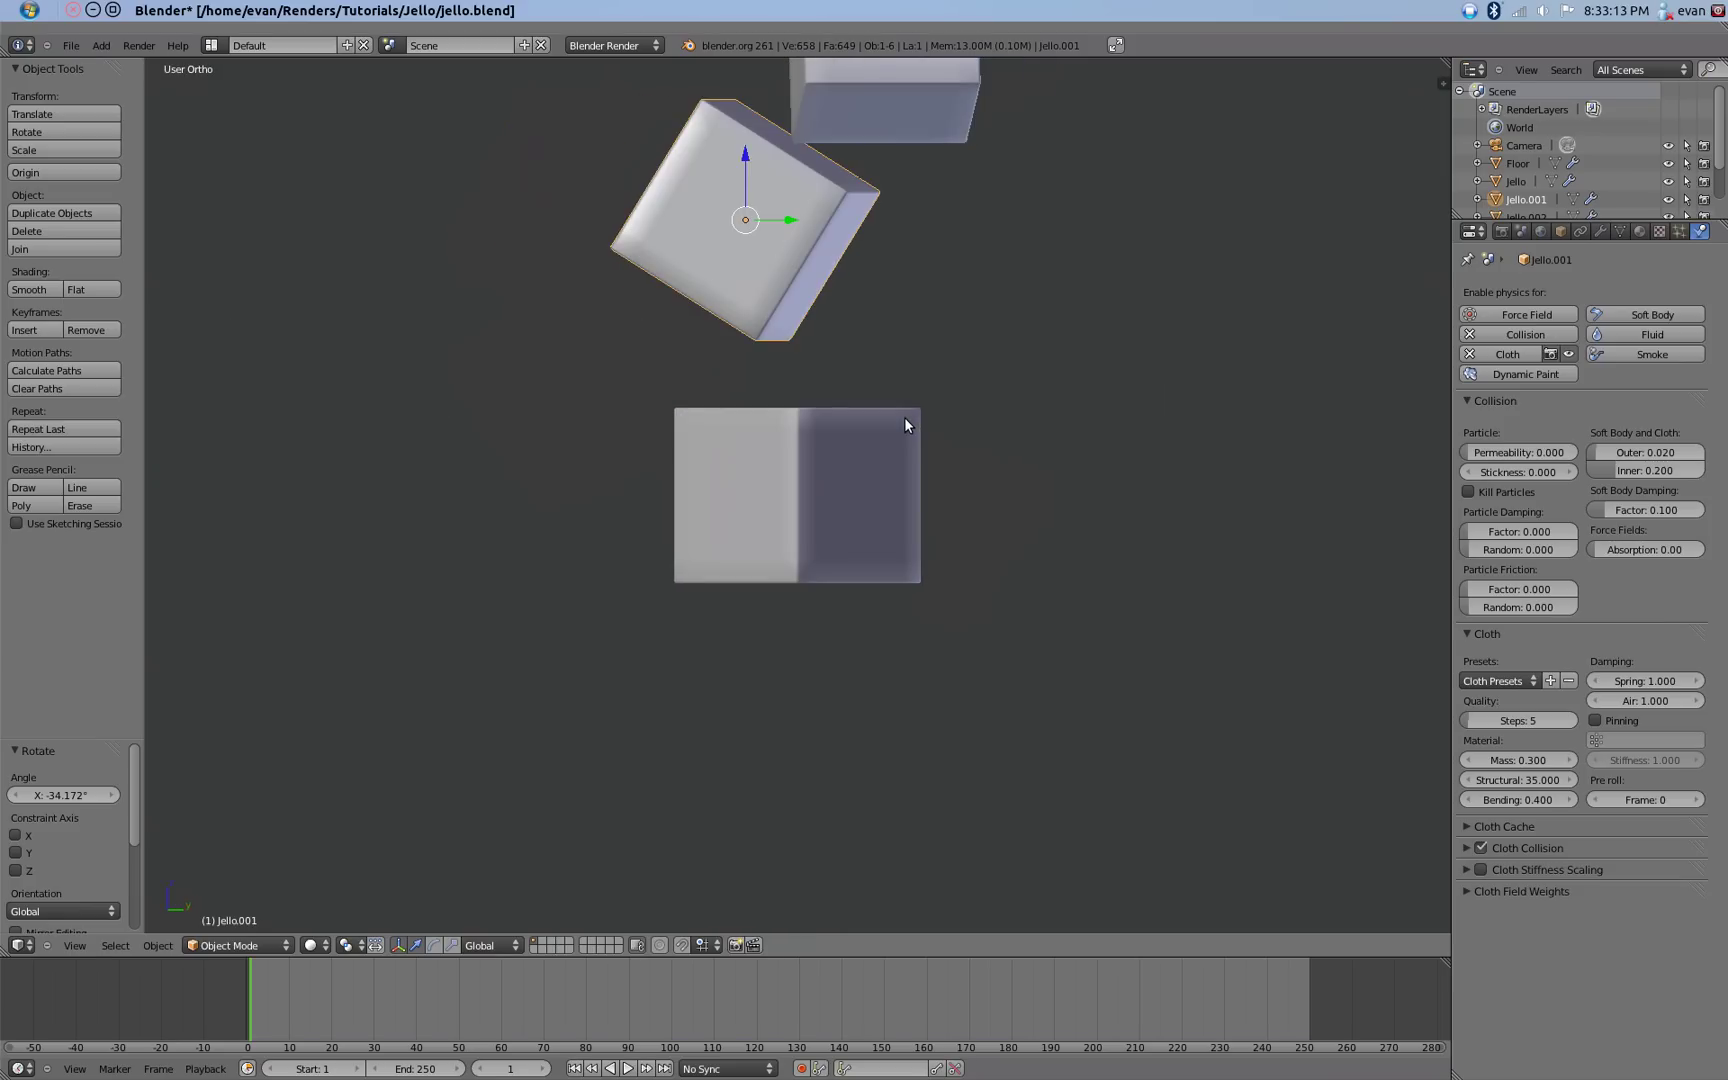
{"action": "key", "text": "r"}
{"action": "left_click", "coordinate": [990, 320]}
{"action": "key", "text": "KP_5"}
{"action": "key", "text": "alt+a"}
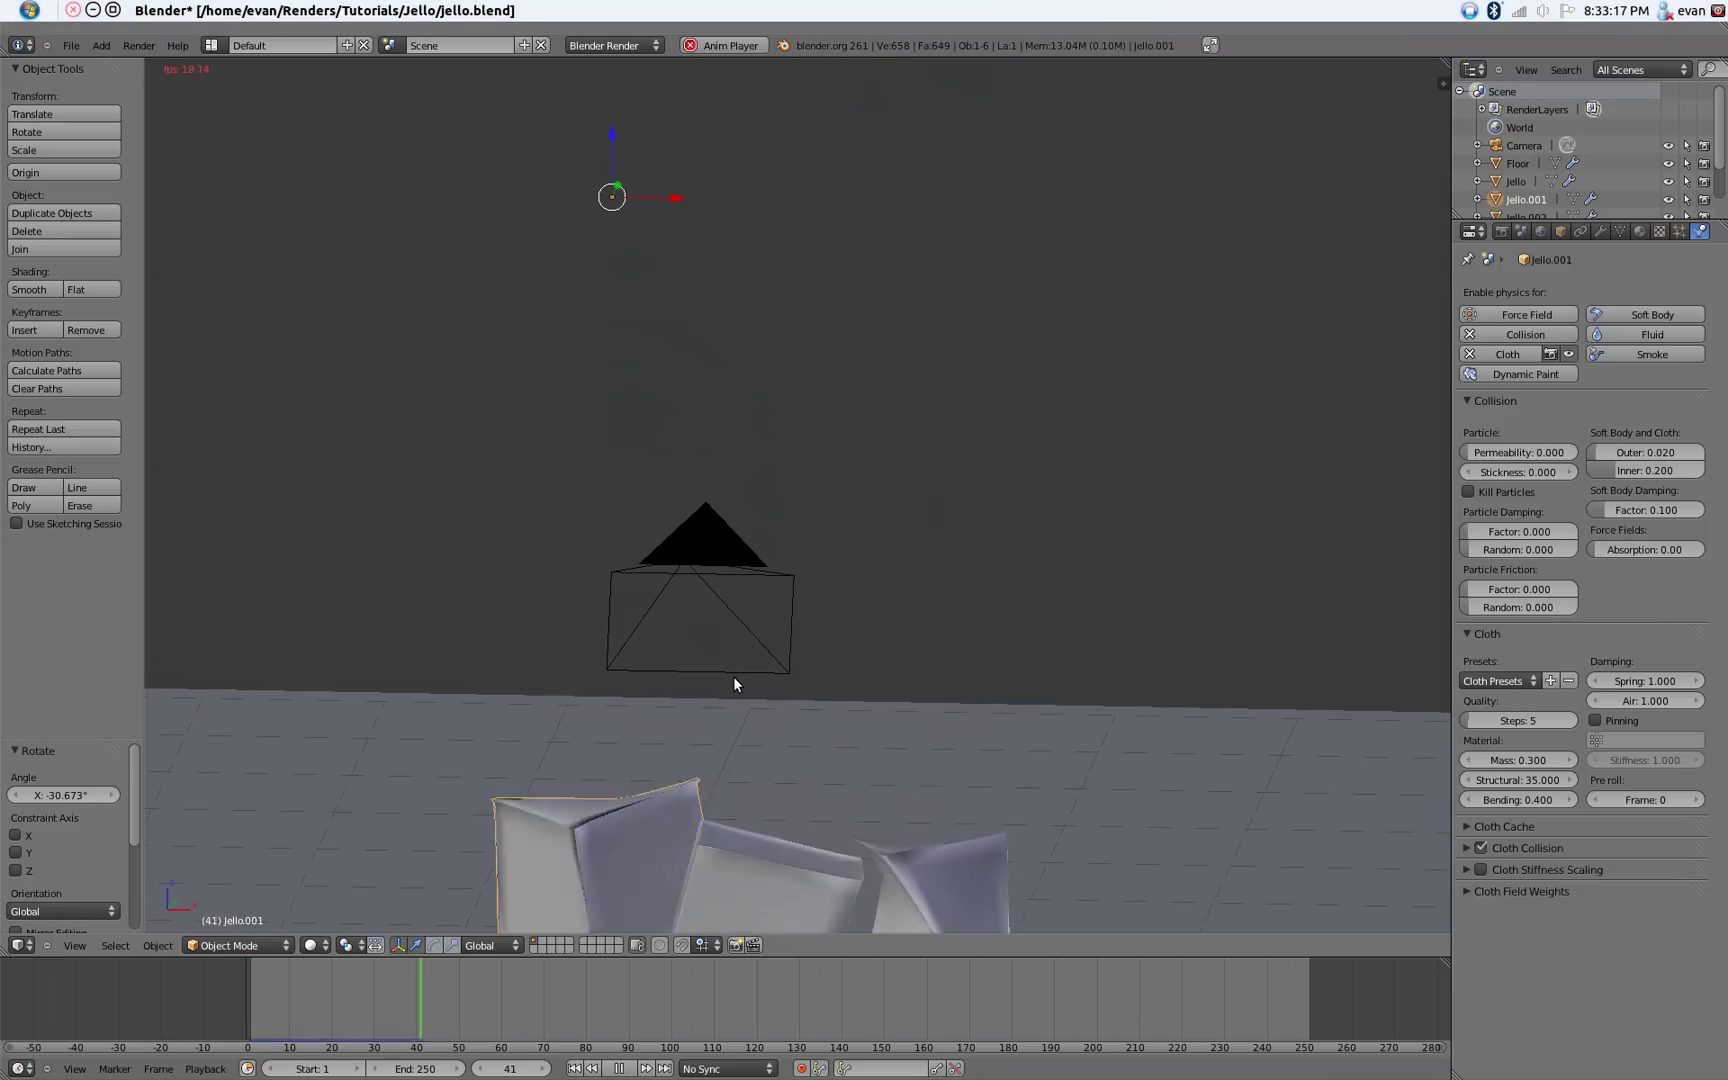
{"action": "key", "text": "Escape"}
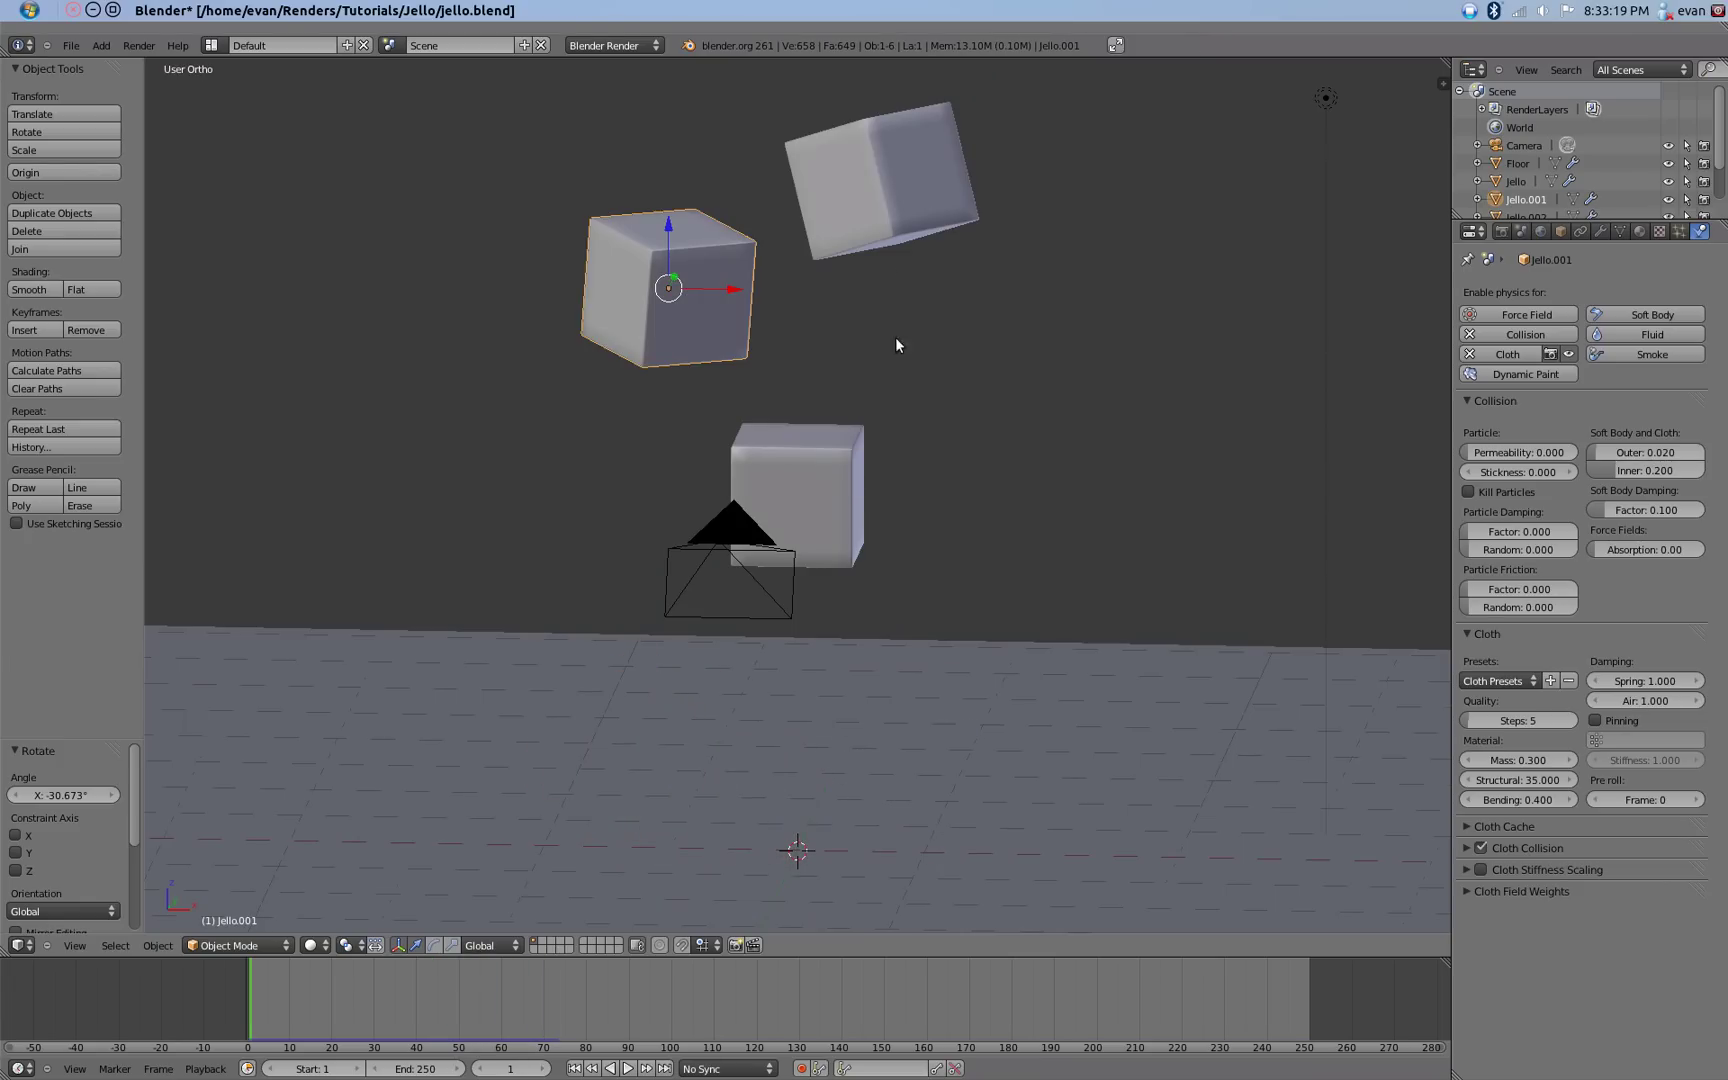
Move Jello.002 to the right and replay the fall through the camera.
{"action": "right_click", "coordinate": [882, 238]}
{"action": "key", "text": "g"}
{"action": "left_click", "coordinate": [991, 292]}
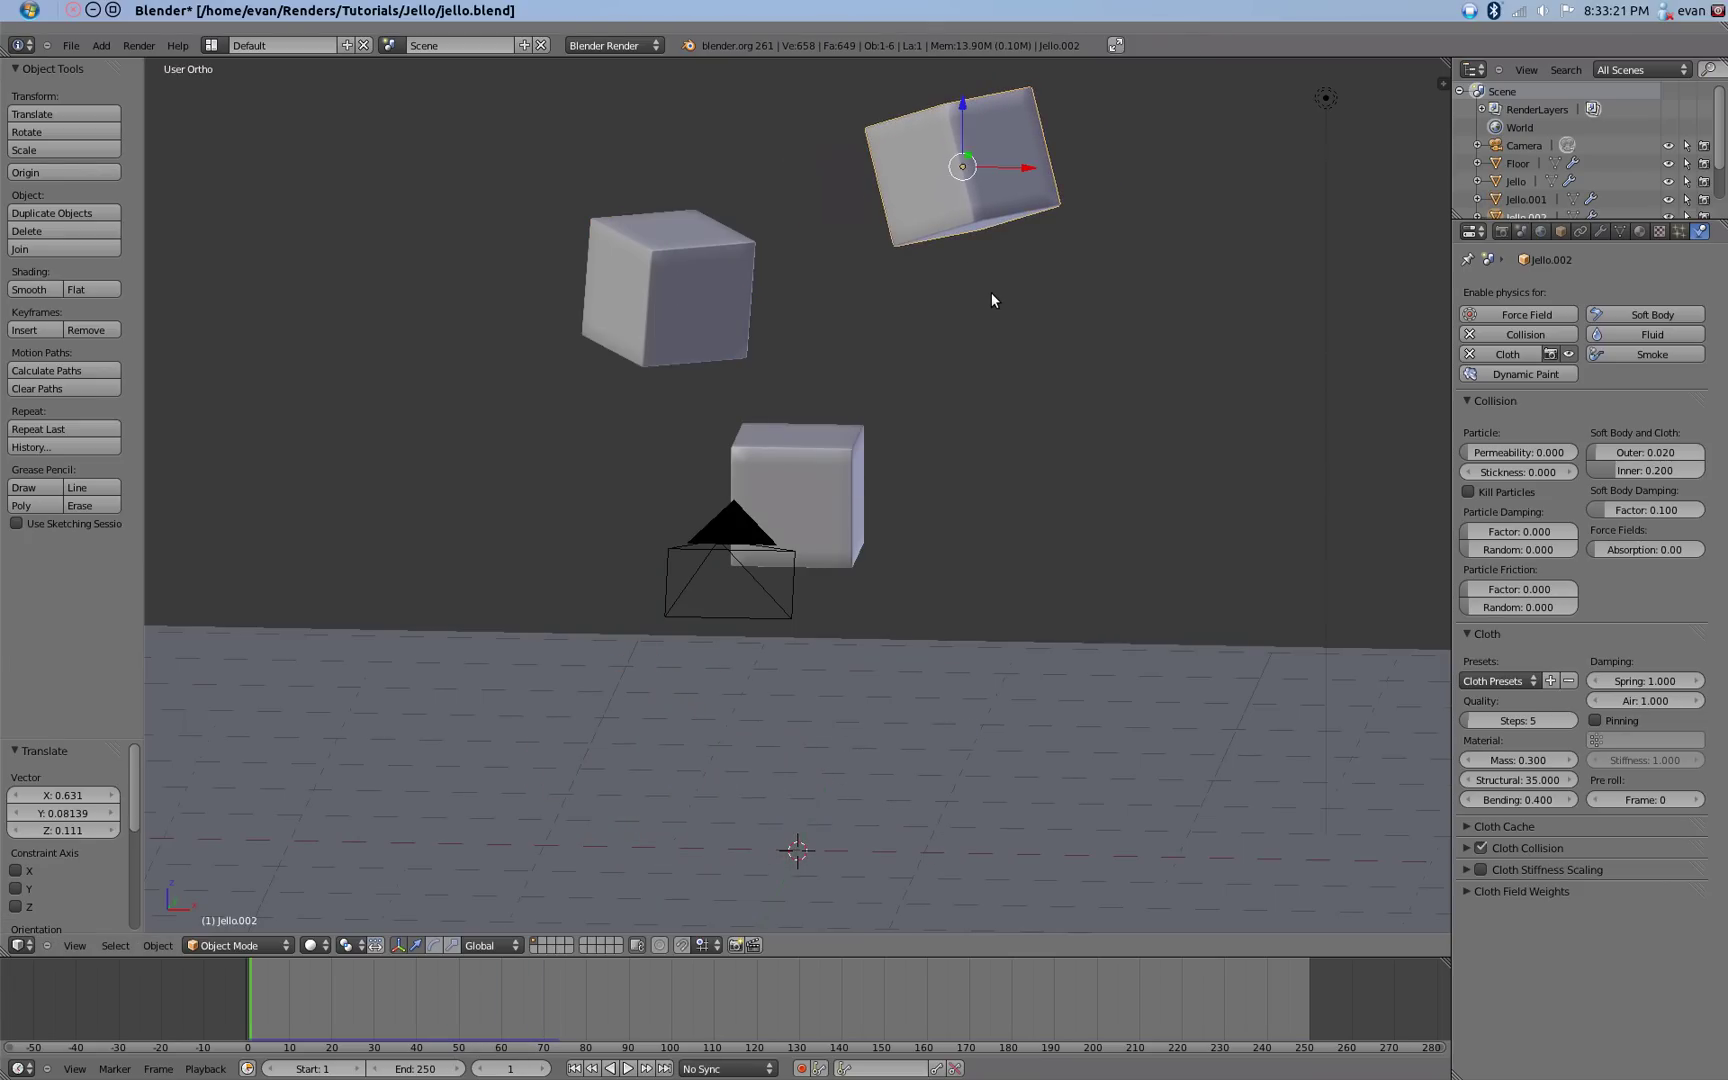
{"action": "key", "text": "KP_5"}
{"action": "key", "text": "KP_0"}
{"action": "scroll", "coordinate": [983, 392], "scroll_direction": "up", "scroll_amount": 5}
{"action": "scroll", "coordinate": [983, 392], "scroll_direction": "down", "scroll_amount": 2}
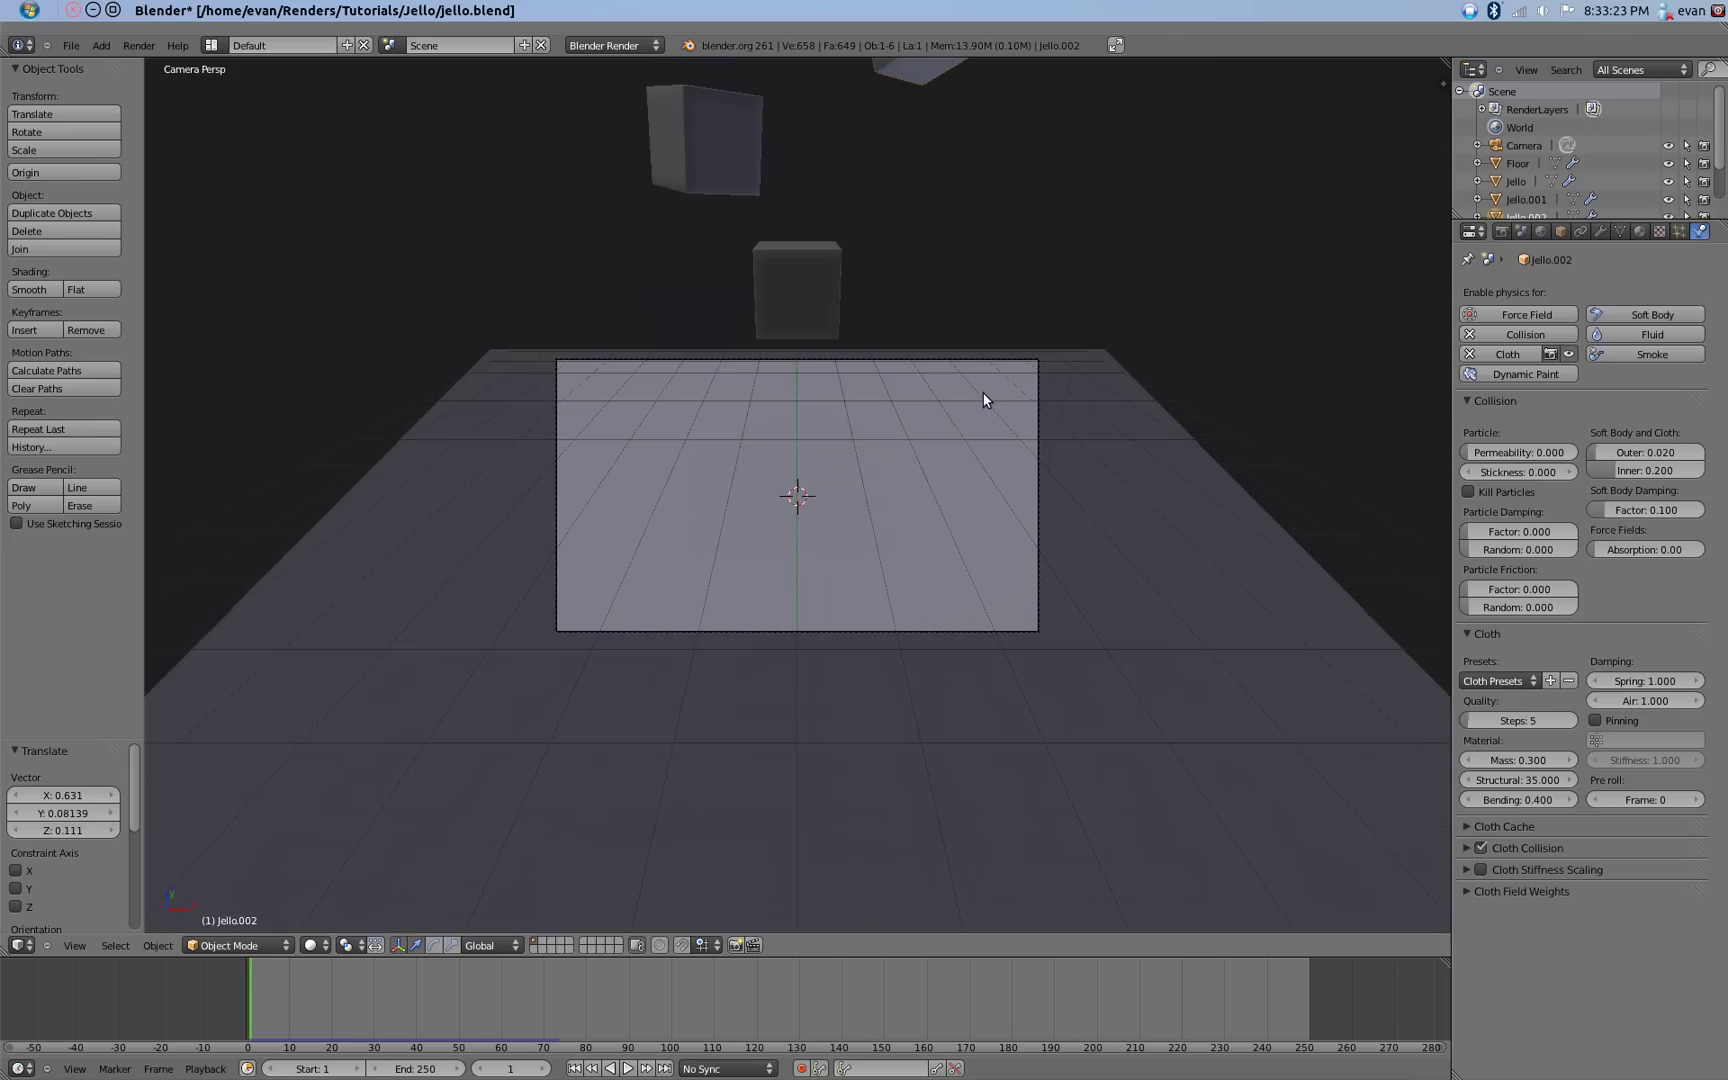
{"action": "key", "text": "alt+a"}
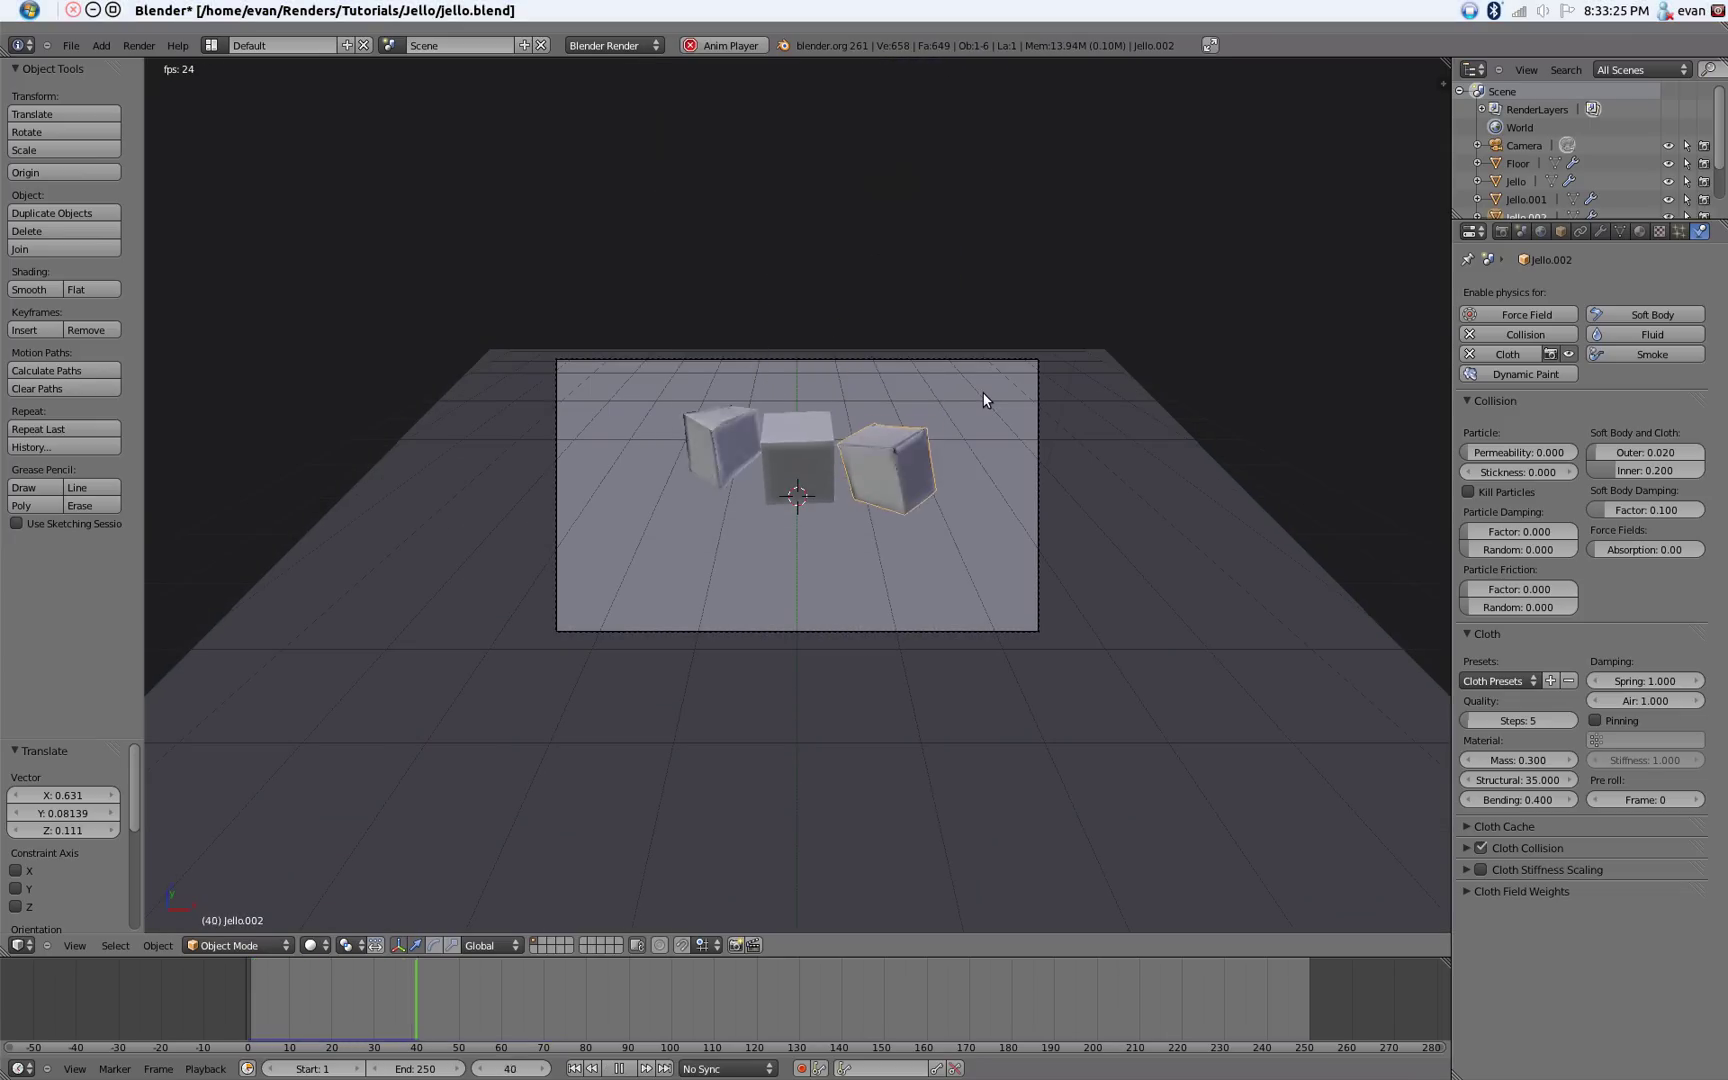
{"action": "scroll", "coordinate": [753, 382], "scroll_direction": "down", "scroll_amount": 2}
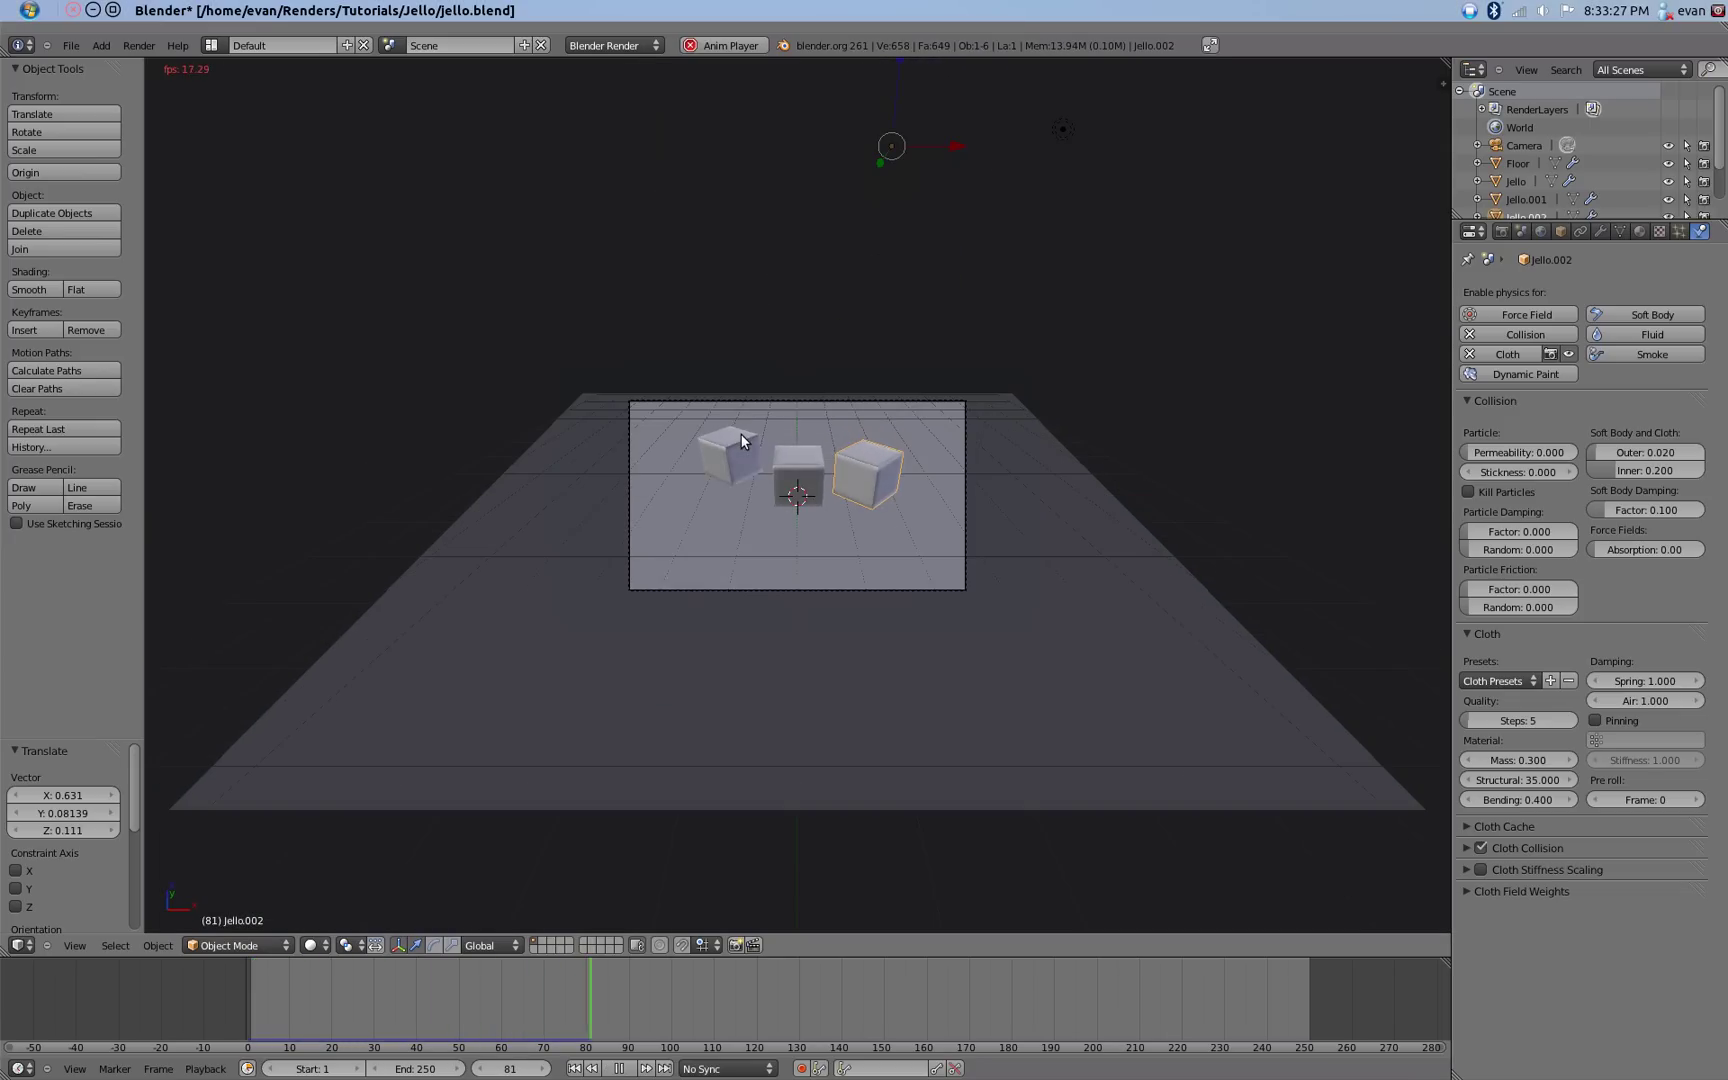
{"action": "scroll", "coordinate": [740, 433], "scroll_direction": "up", "scroll_amount": 4}
{"action": "key", "text": "Escape"}
Toggle edit mode on the cube and replay the animation.
{"action": "scroll", "coordinate": [667, 406], "scroll_direction": "up", "scroll_amount": 2}
{"action": "scroll", "coordinate": [671, 427], "scroll_direction": "down", "scroll_amount": 7}
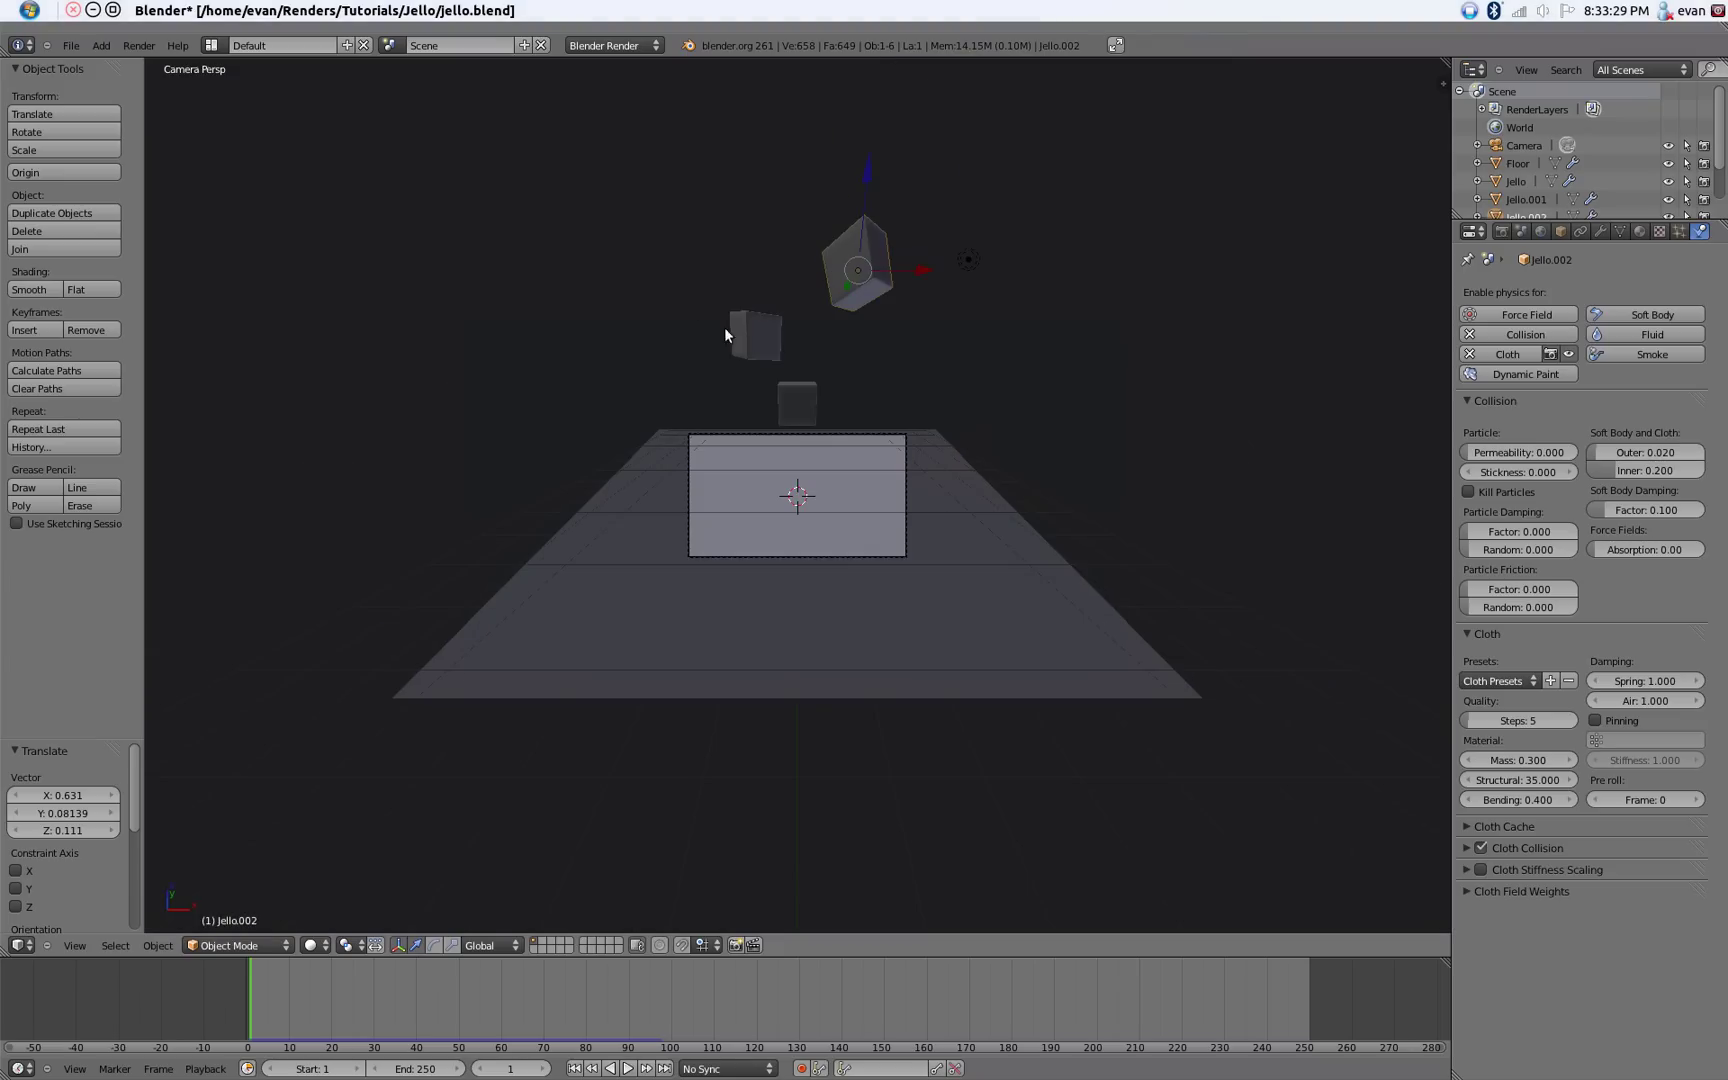
{"action": "scroll", "coordinate": [751, 346], "scroll_direction": "up", "scroll_amount": 2}
{"action": "scroll", "coordinate": [751, 346], "scroll_direction": "up", "scroll_amount": 2}
{"action": "key", "text": "Tab"}
{"action": "key", "text": "Tab"}
{"action": "key", "text": "alt+a"}
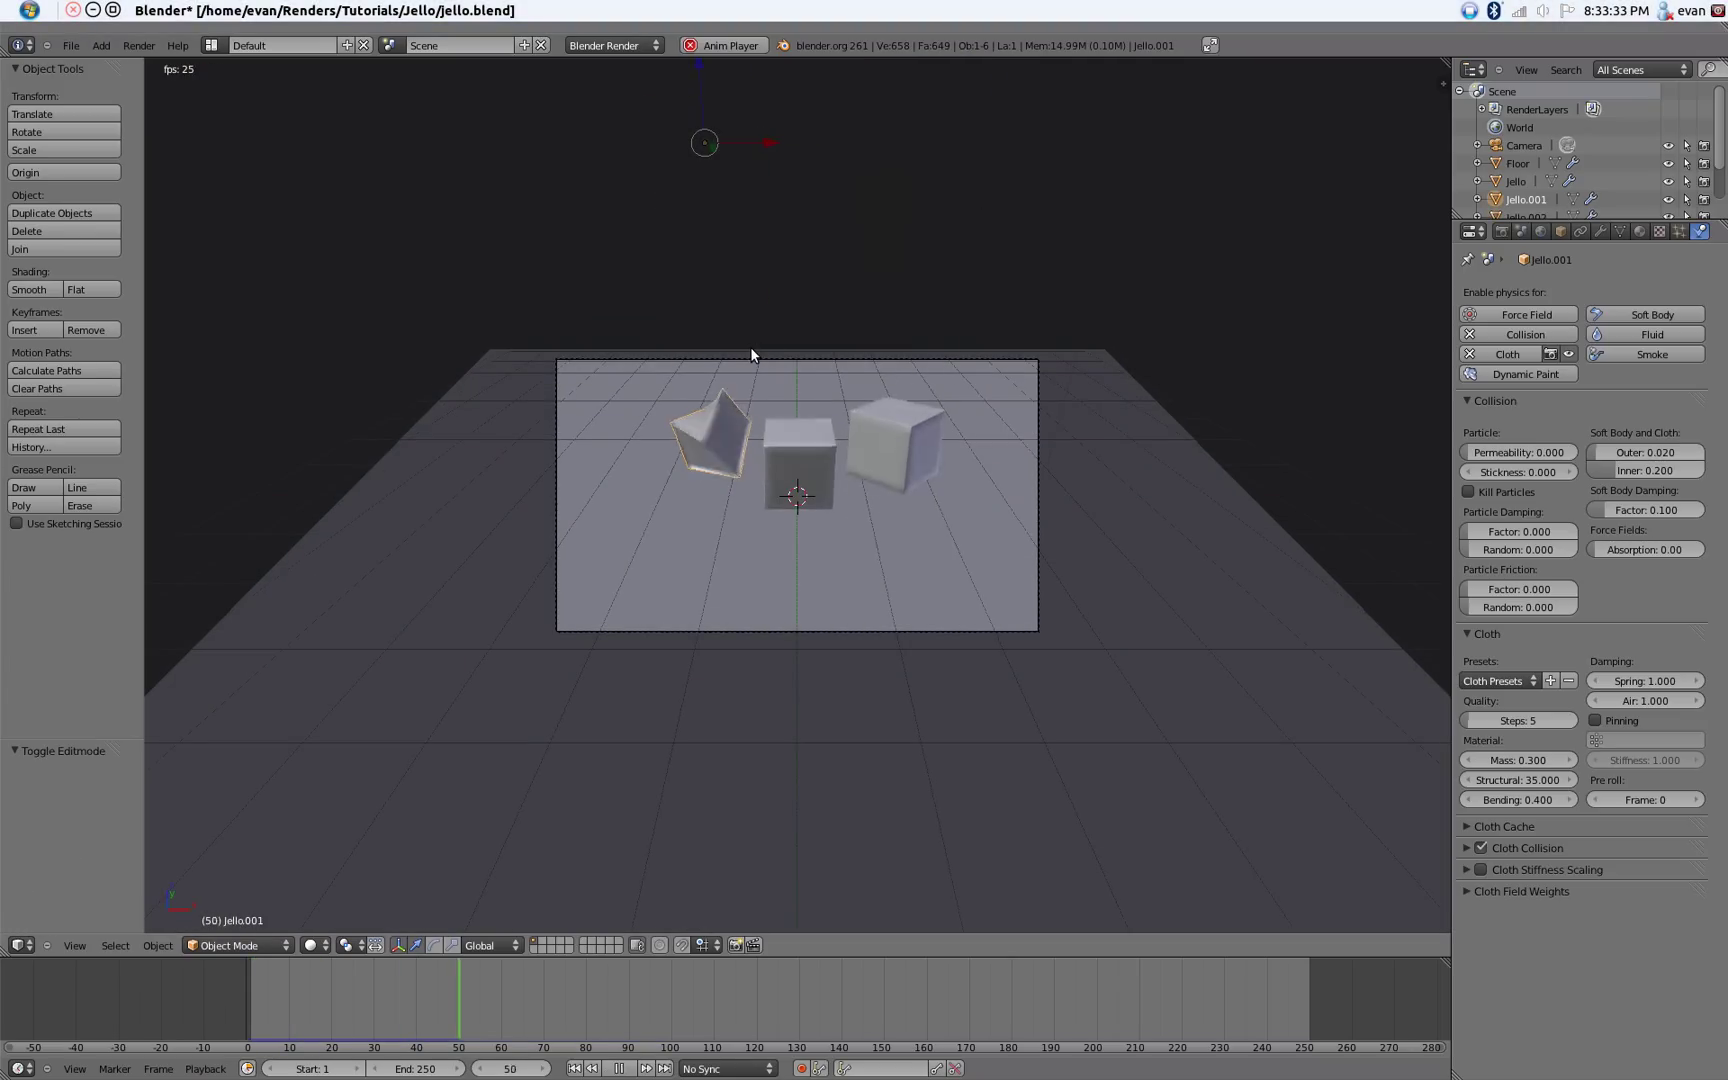
{"action": "key", "text": "Escape"}
Shift Jello.001 0.685 along X and replay the simulation.
{"action": "scroll", "coordinate": [697, 217], "scroll_direction": "down", "scroll_amount": 2}
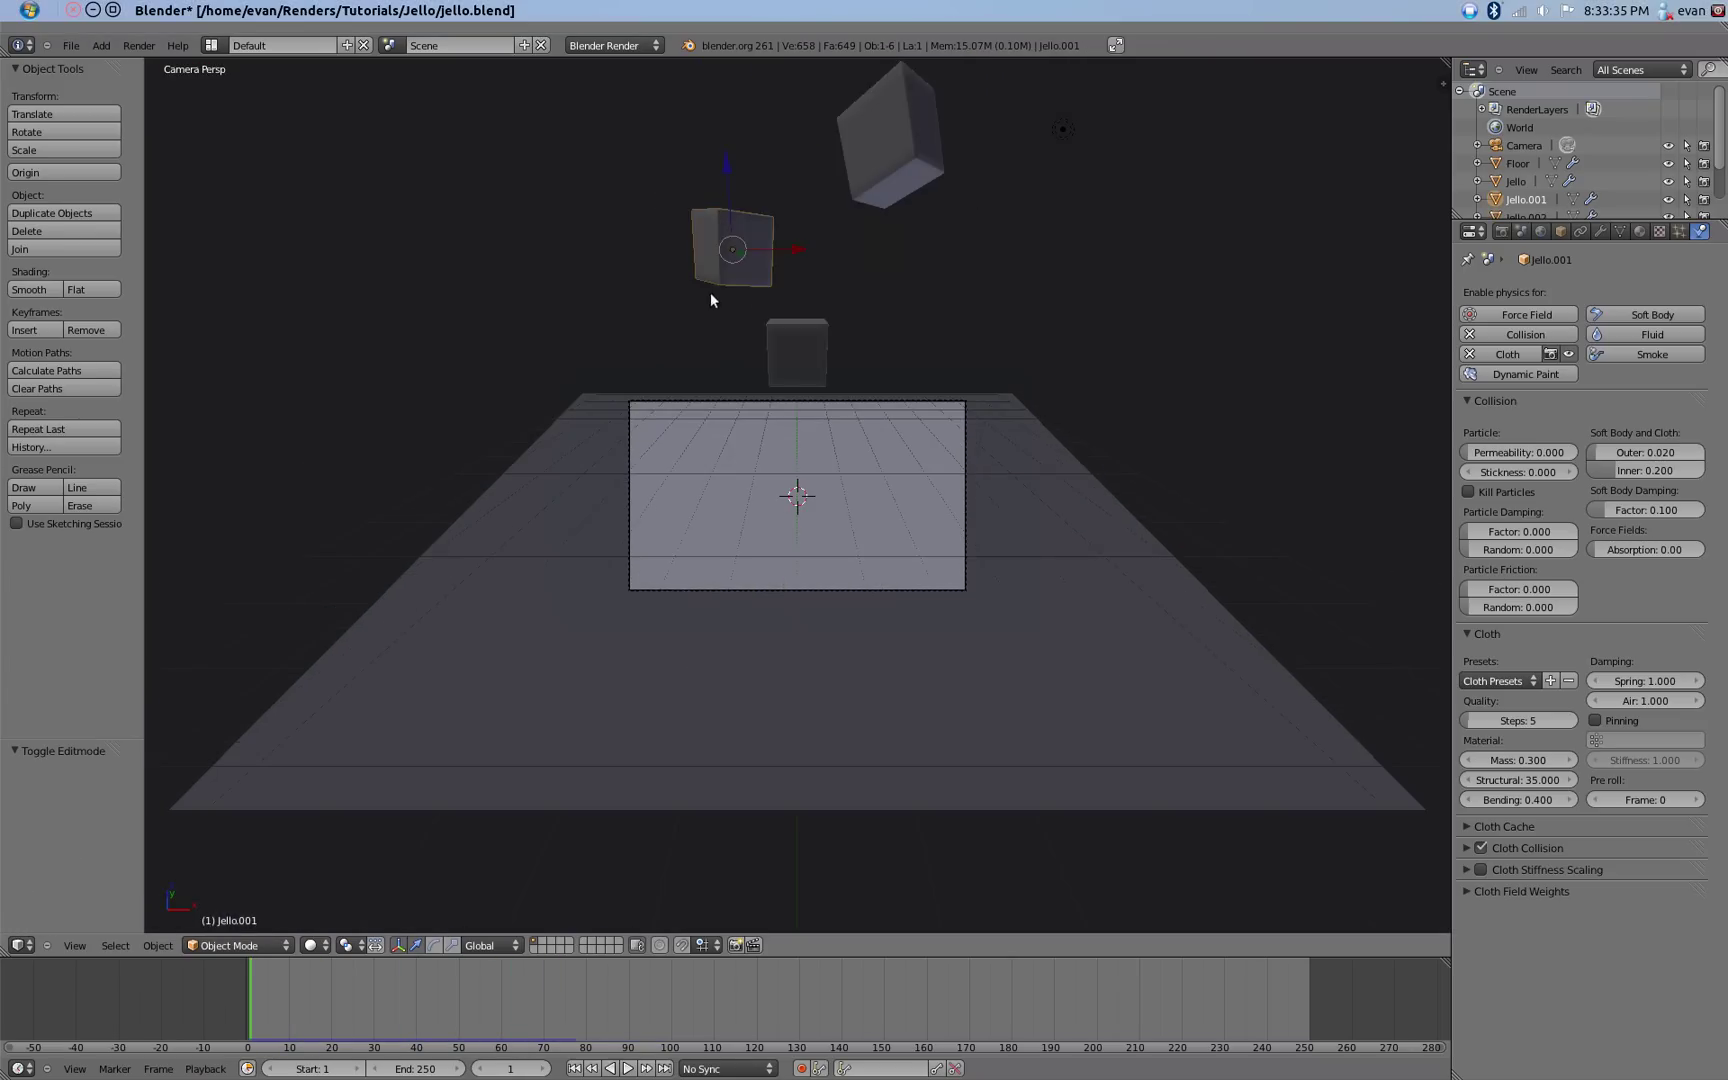
{"action": "key", "text": "g"}
{"action": "key", "text": "x"}
{"action": "left_click", "coordinate": [749, 313]}
{"action": "key", "text": "alt+a"}
{"action": "scroll", "coordinate": [741, 463], "scroll_direction": "up", "scroll_amount": 4}
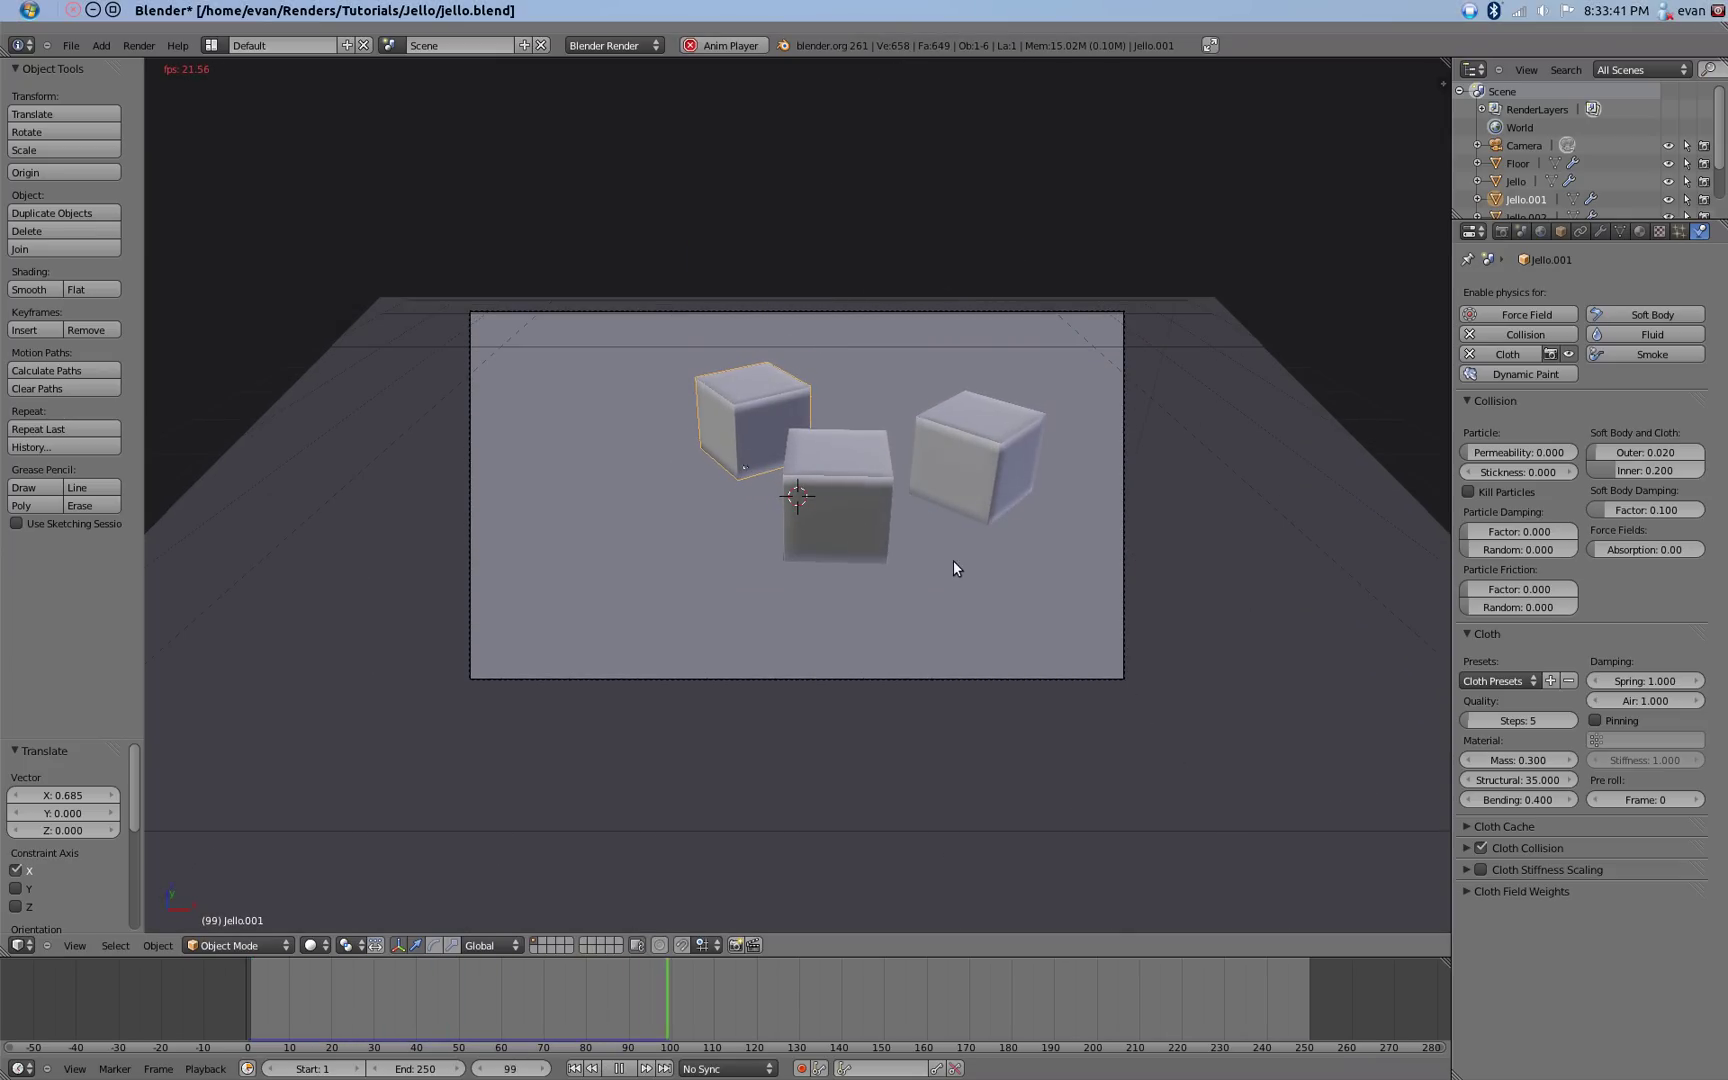
Set the animation end frame to 120 and preview the playback.
{"action": "key", "text": "Escape"}
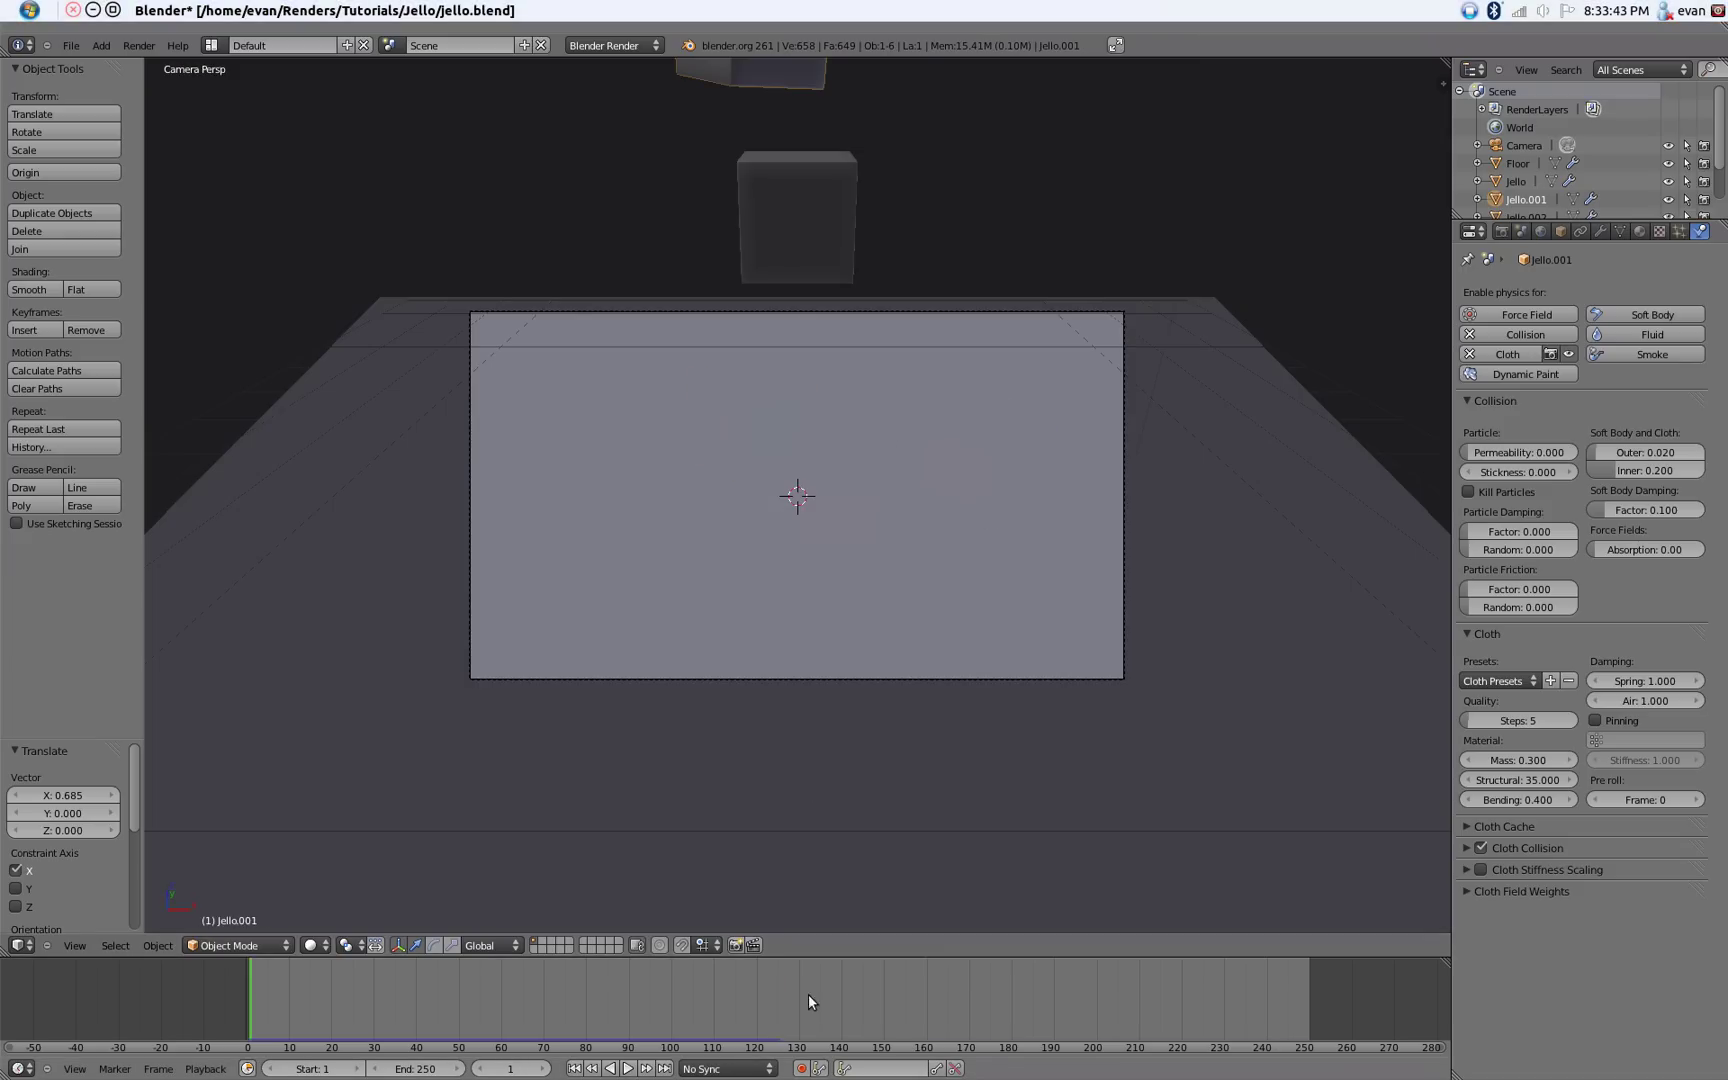
{"action": "left_click_drag", "start_coordinate": [770, 985], "coordinate": [751, 991]}
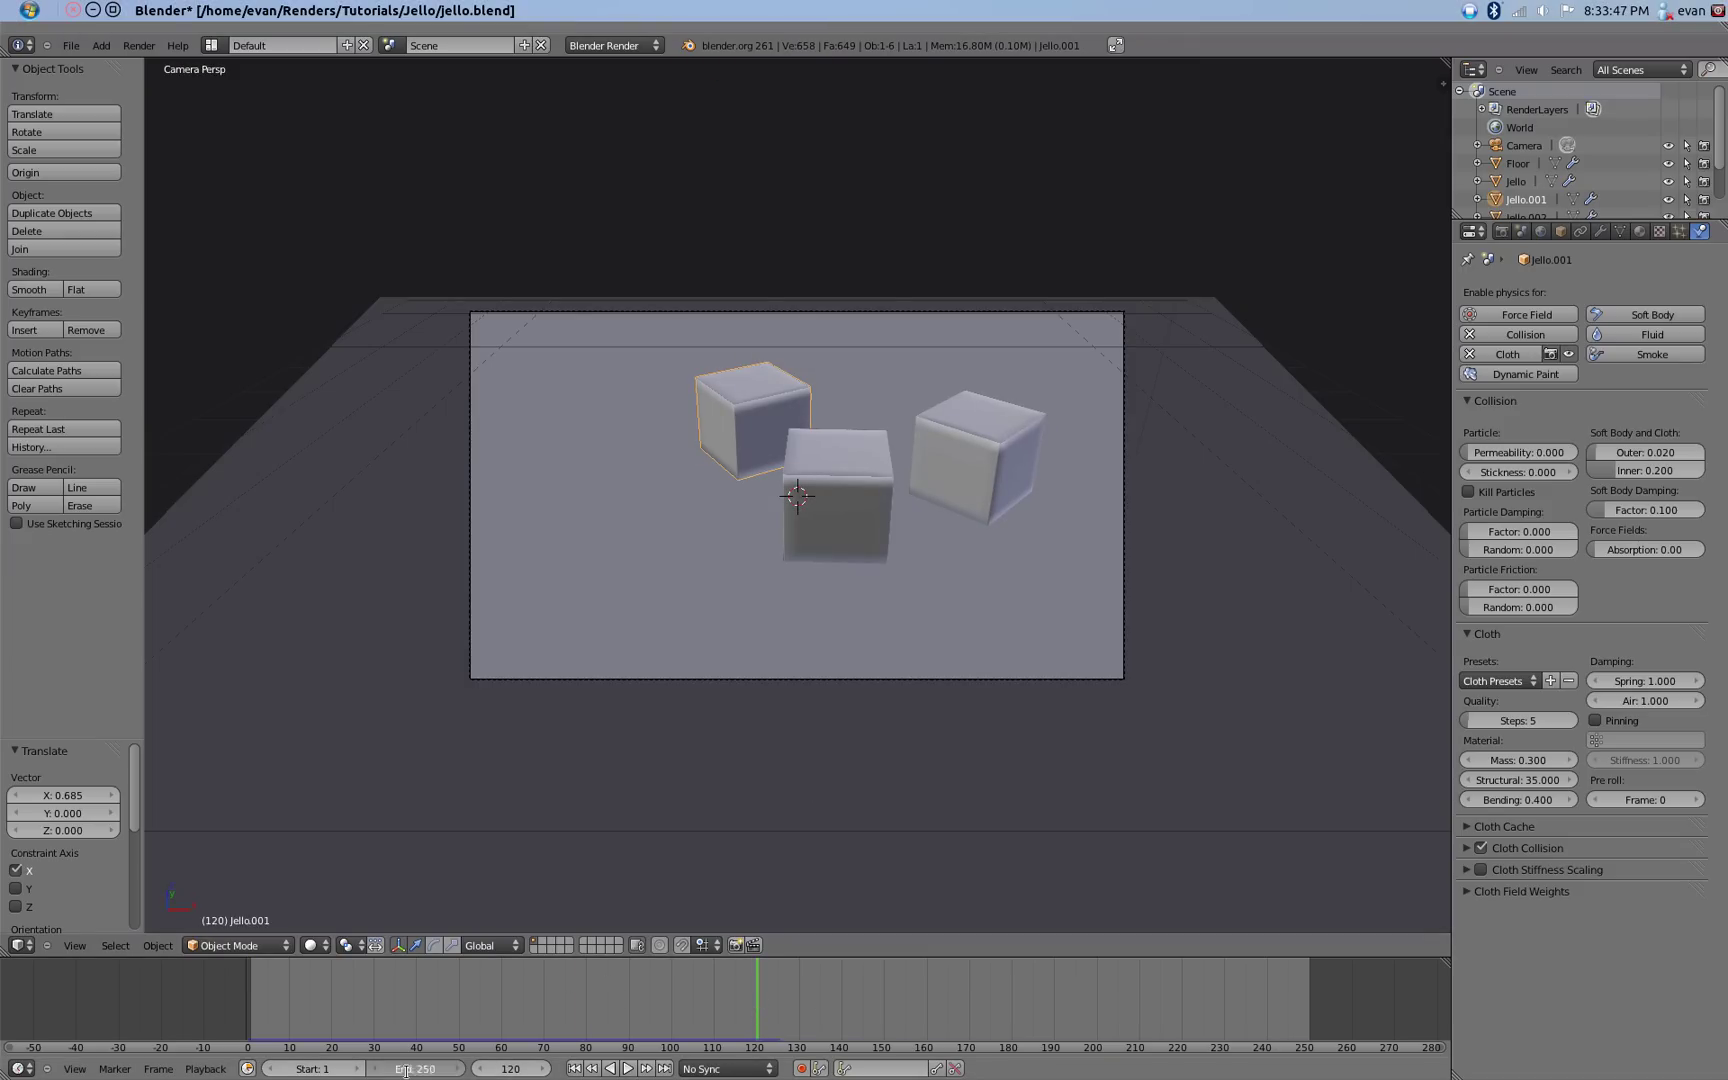
{"action": "key", "text": "Return"}
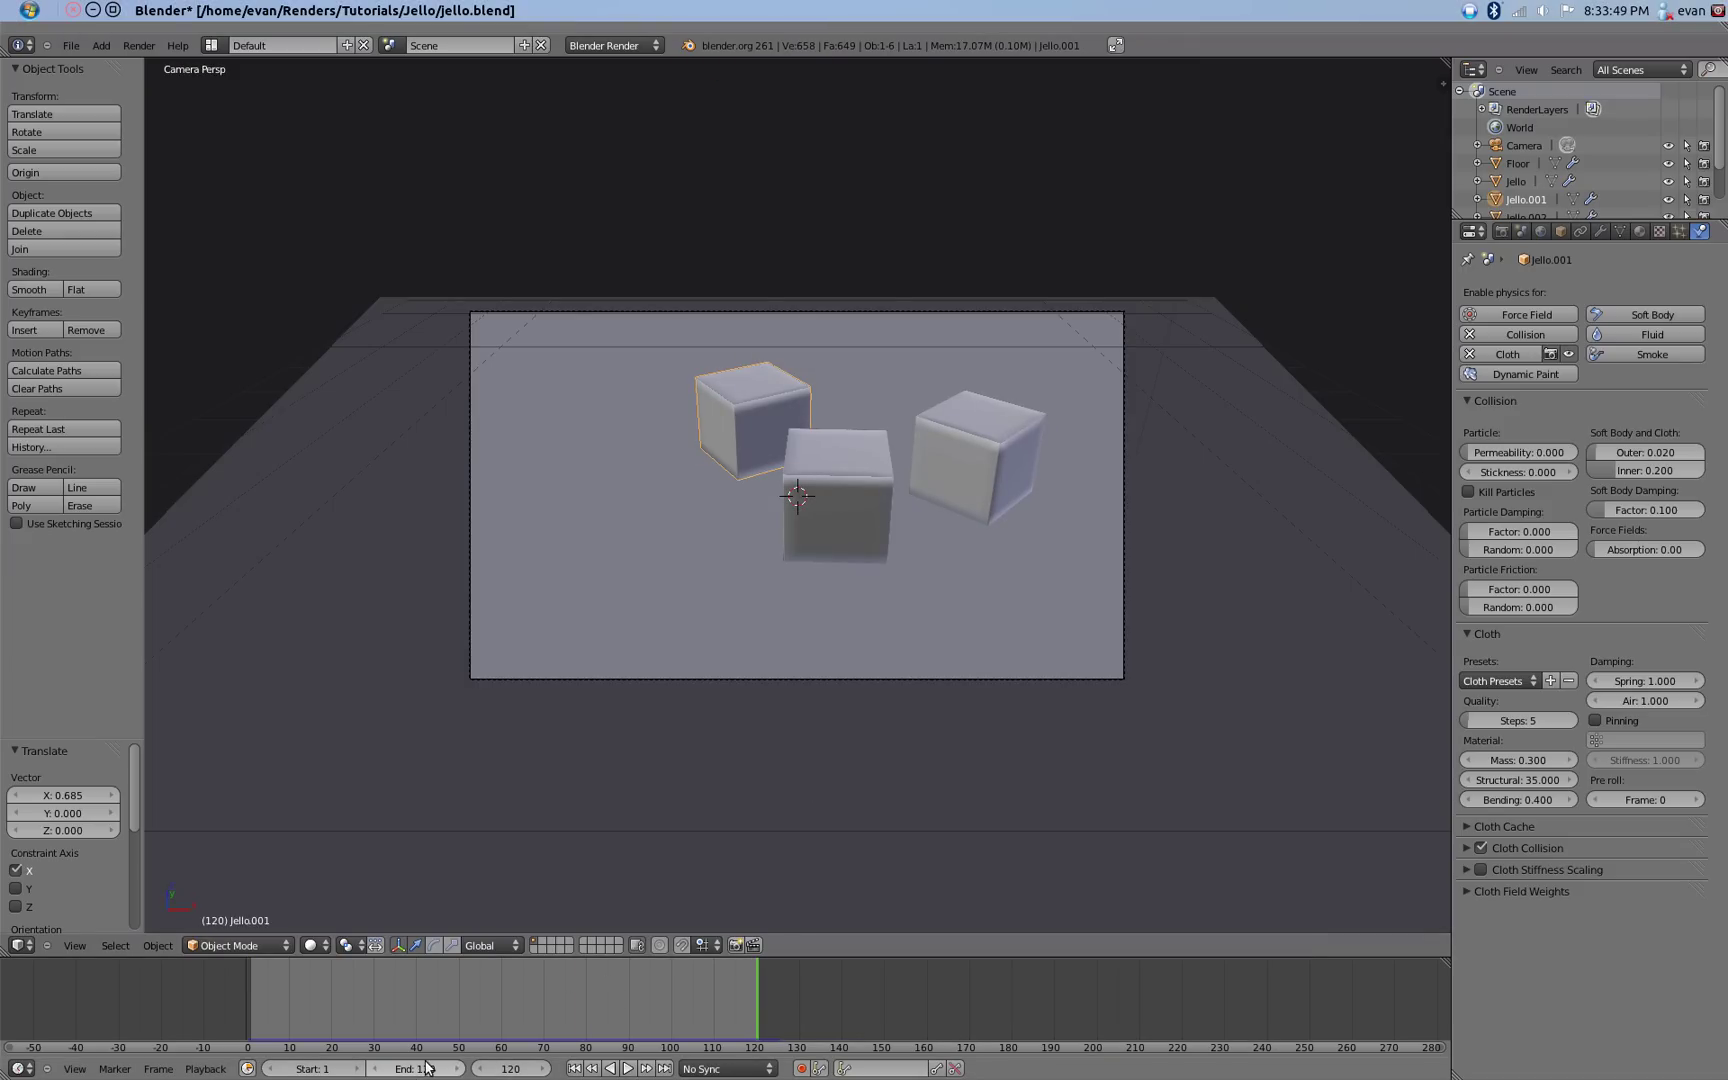
{"action": "key", "text": "alt+a"}
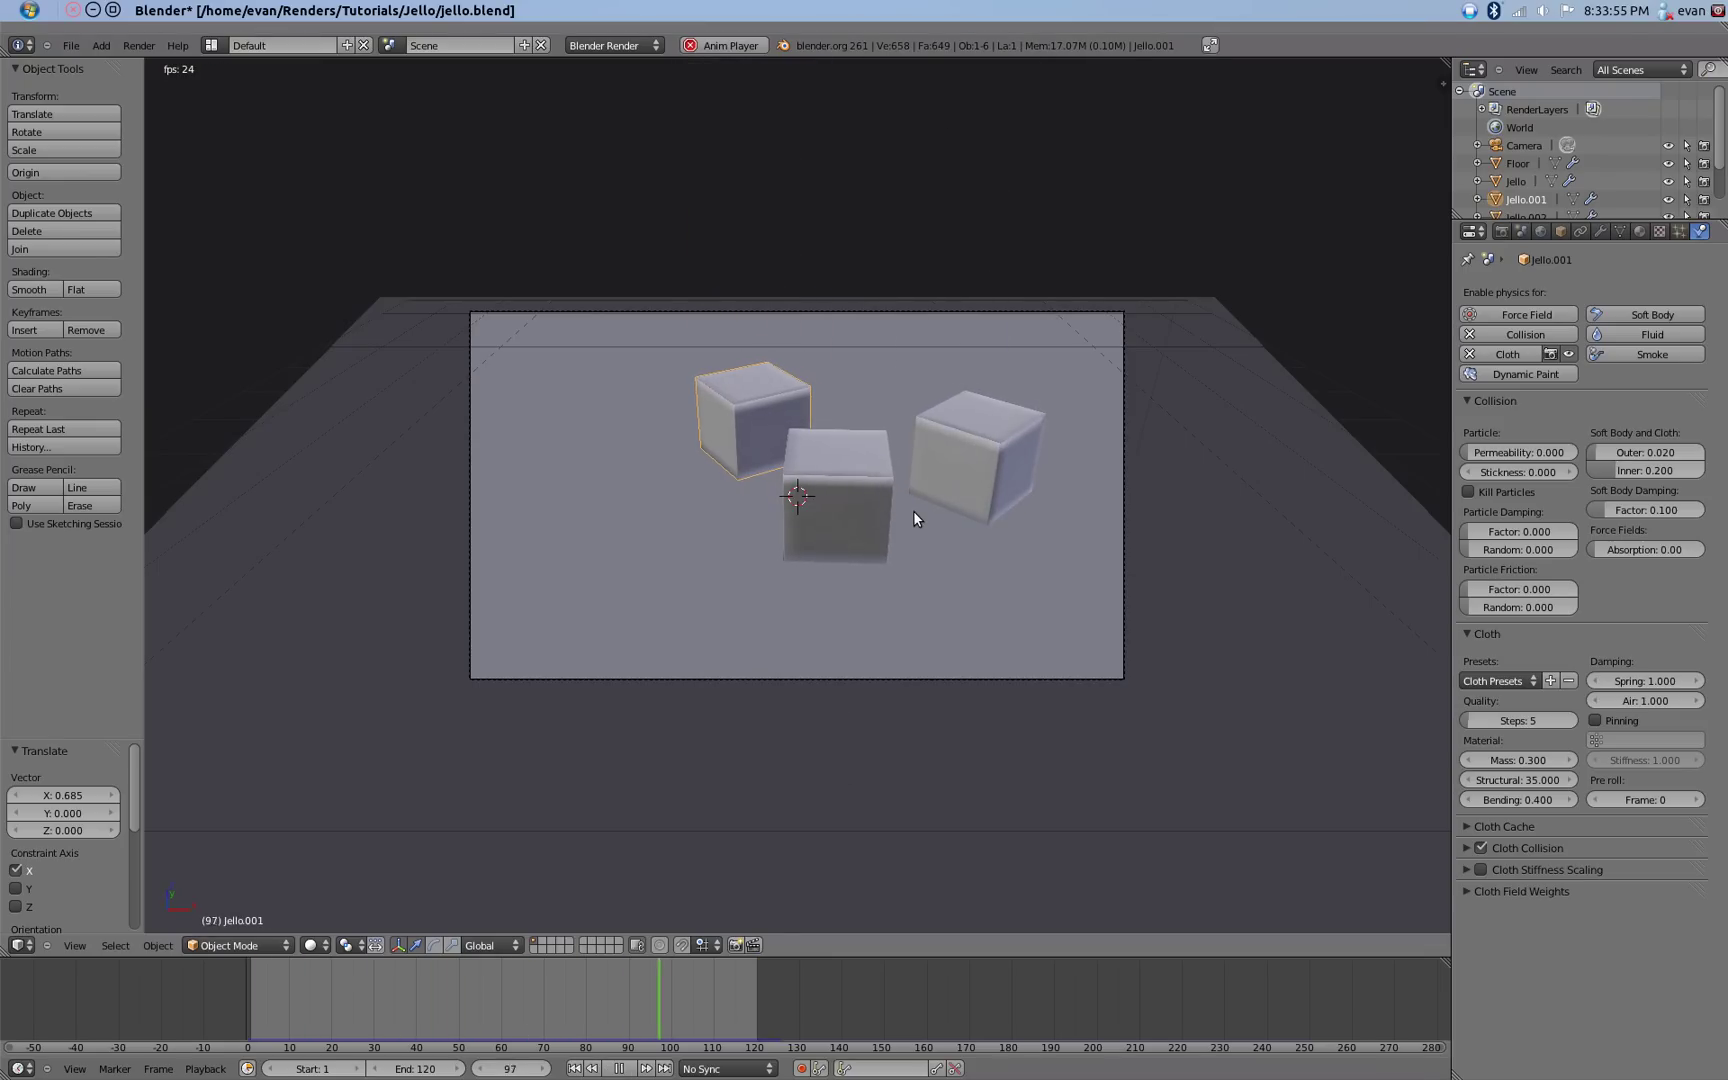
{"action": "key", "text": "Escape"}
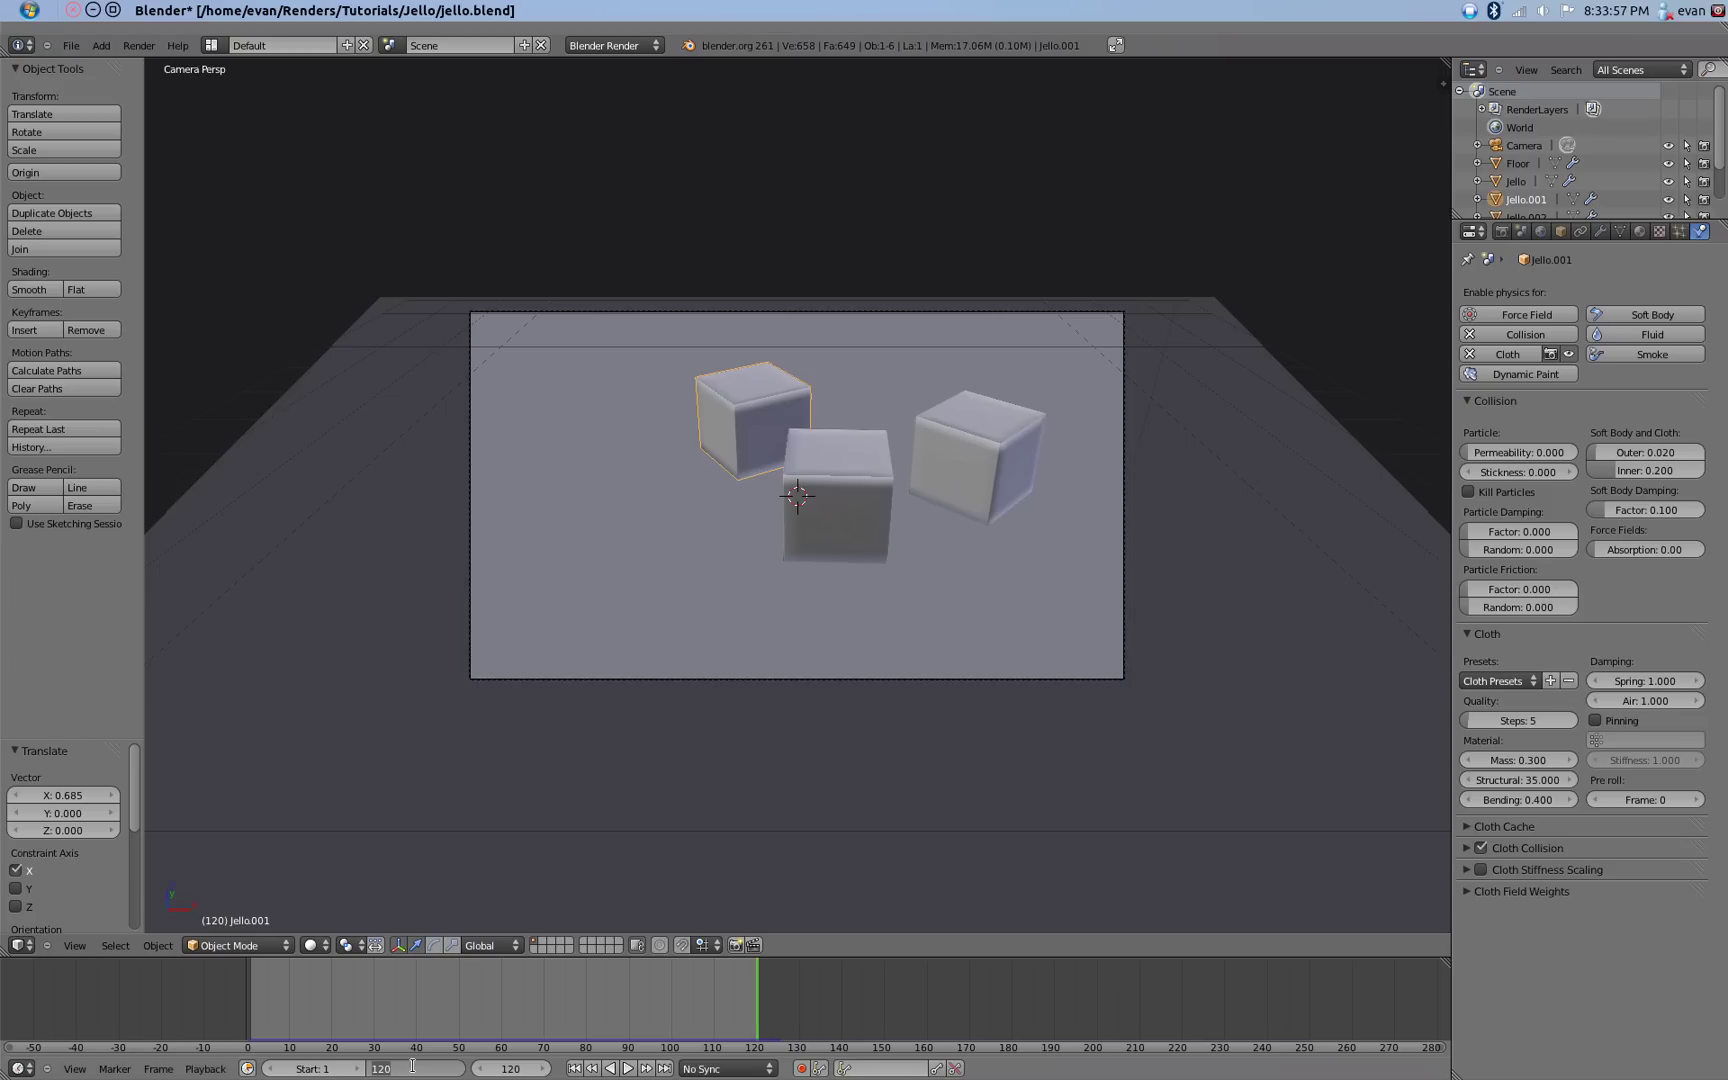
Change the end frame to 90 and preview the shortened animation.
{"action": "left_click", "coordinate": [412, 1066]}
{"action": "type", "text": "90"}
{"action": "key", "text": "Return"}
{"action": "key", "text": "alt+a"}
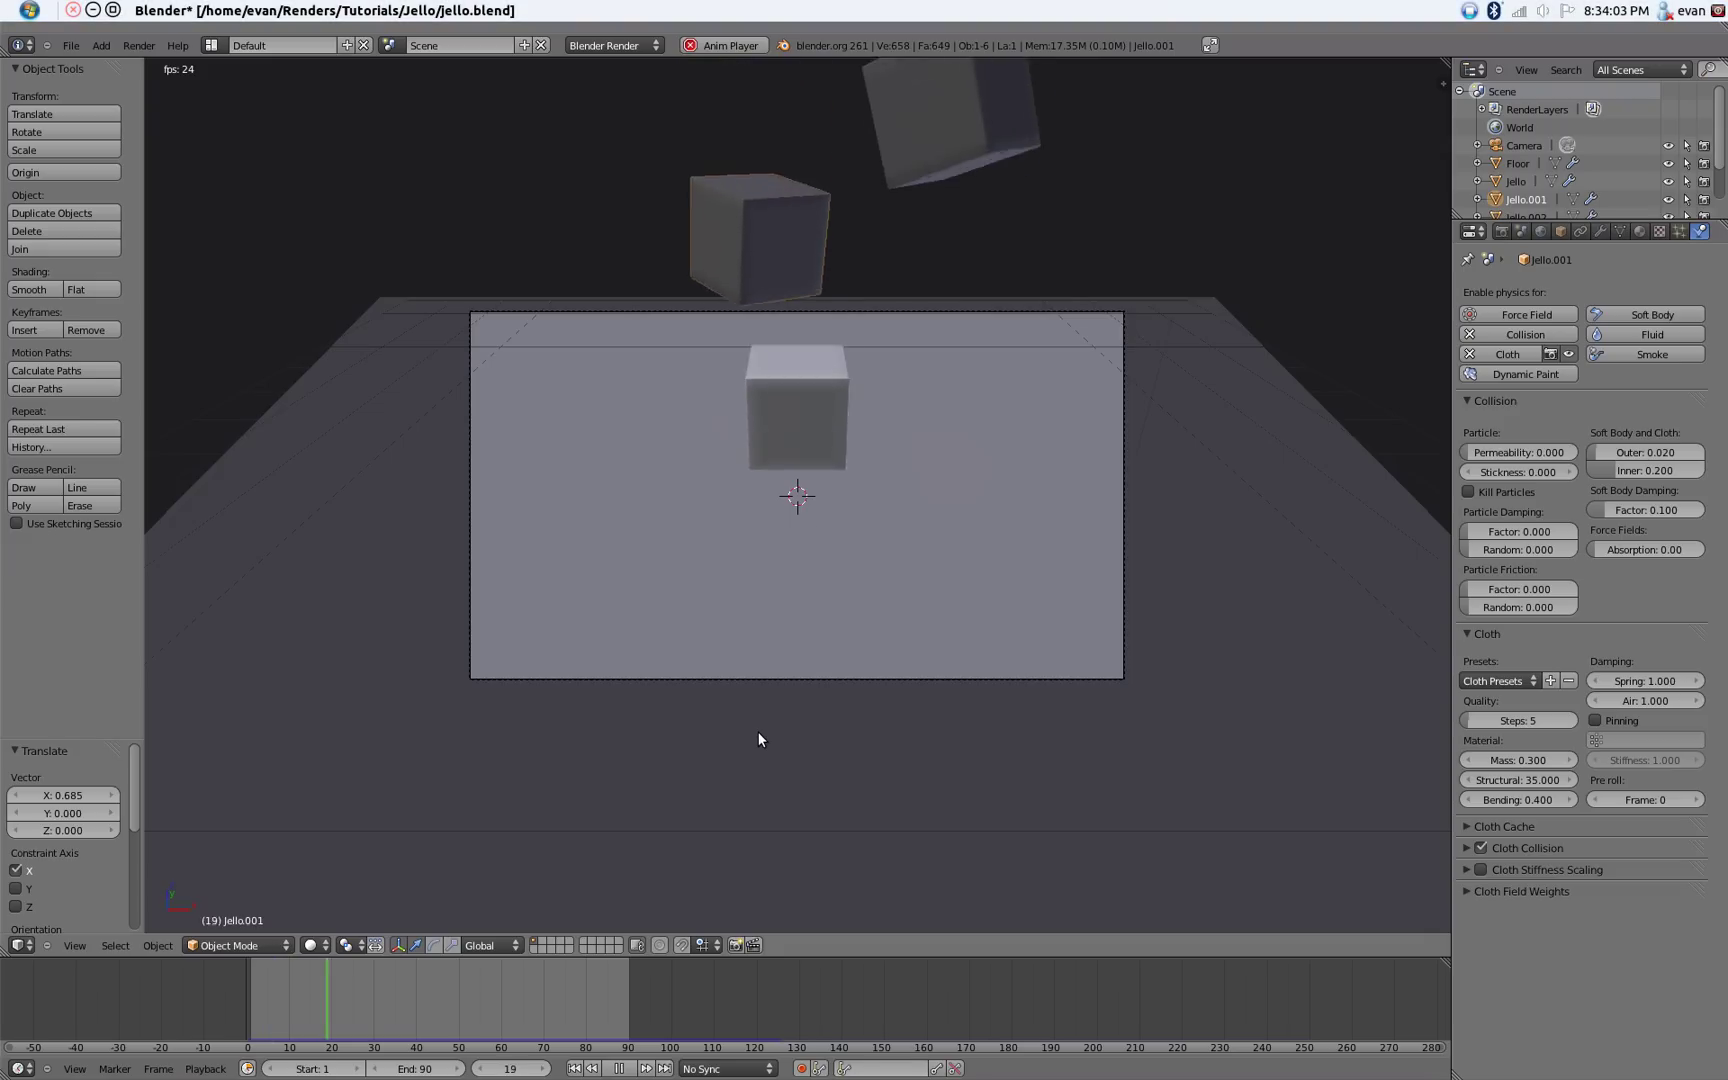
{"action": "key", "text": "Escape"}
Save jello.blend over the existing file.
{"action": "key", "text": "ctrl+s"}
{"action": "left_click", "coordinate": [757, 733]}
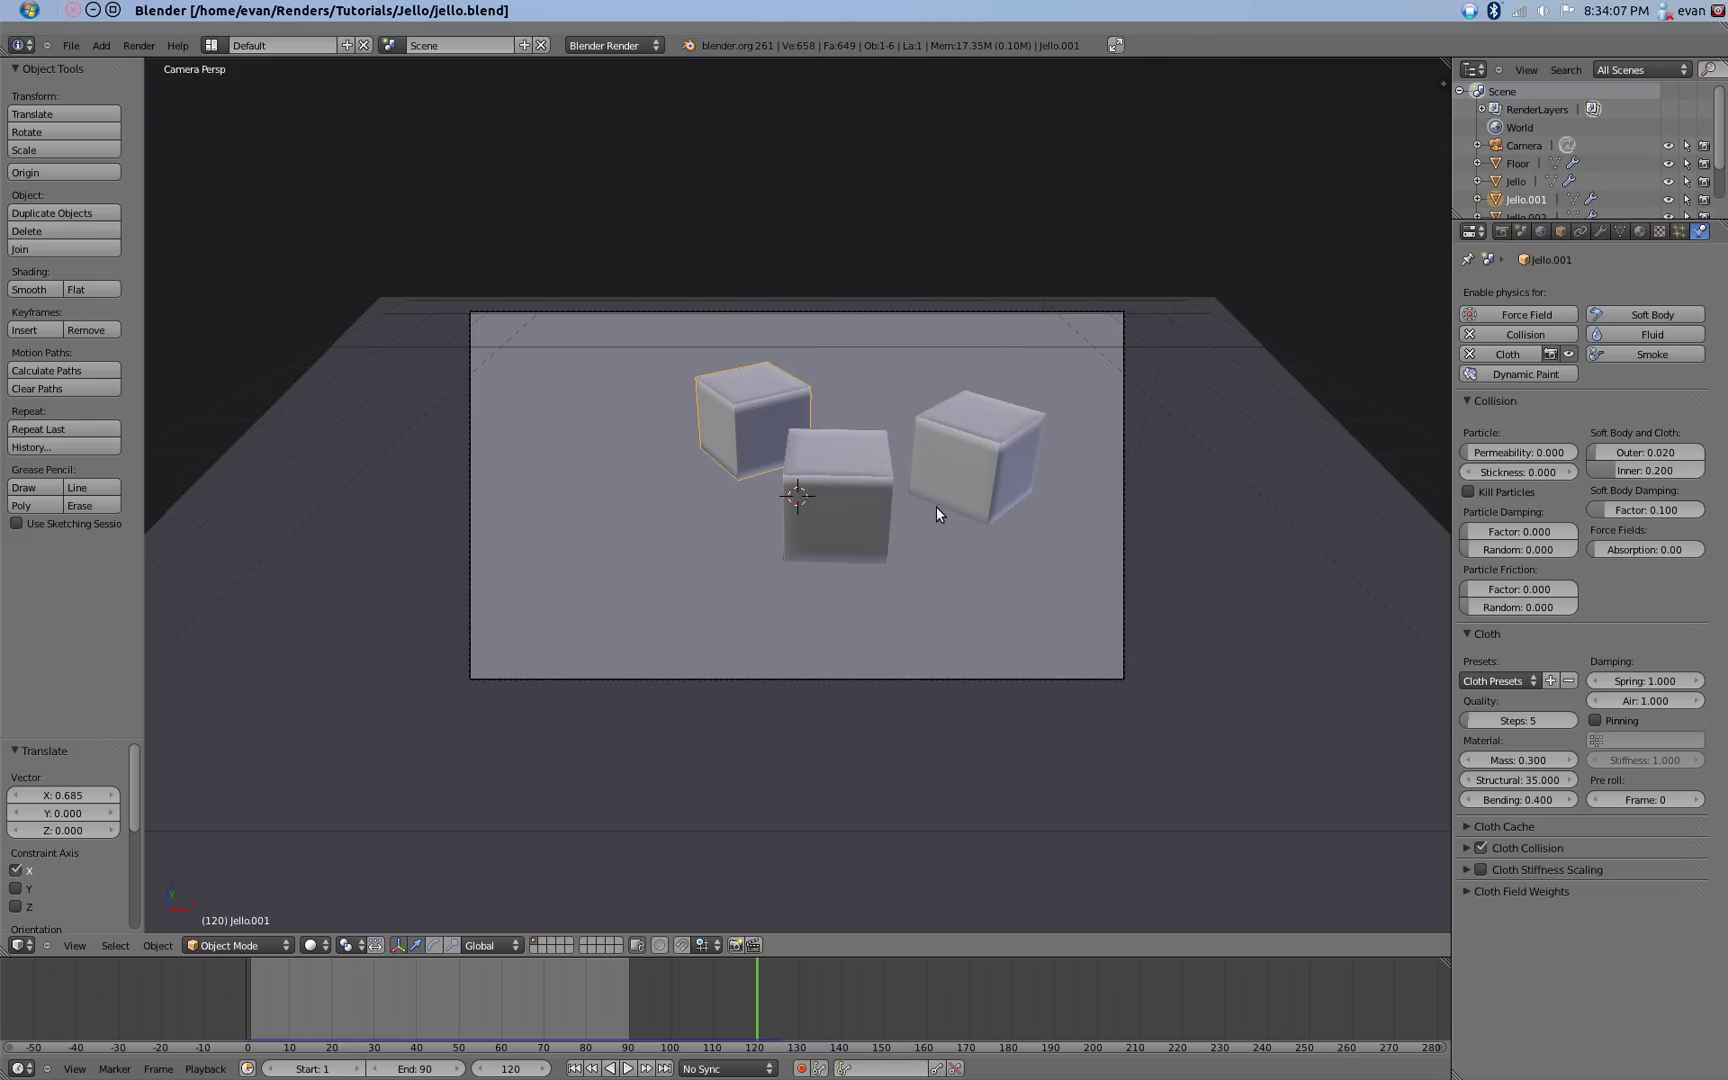
{"action": "scroll", "coordinate": [925, 725], "scroll_direction": "down", "scroll_amount": 1}
{"action": "scroll", "coordinate": [907, 664], "scroll_direction": "down", "scroll_amount": 3}
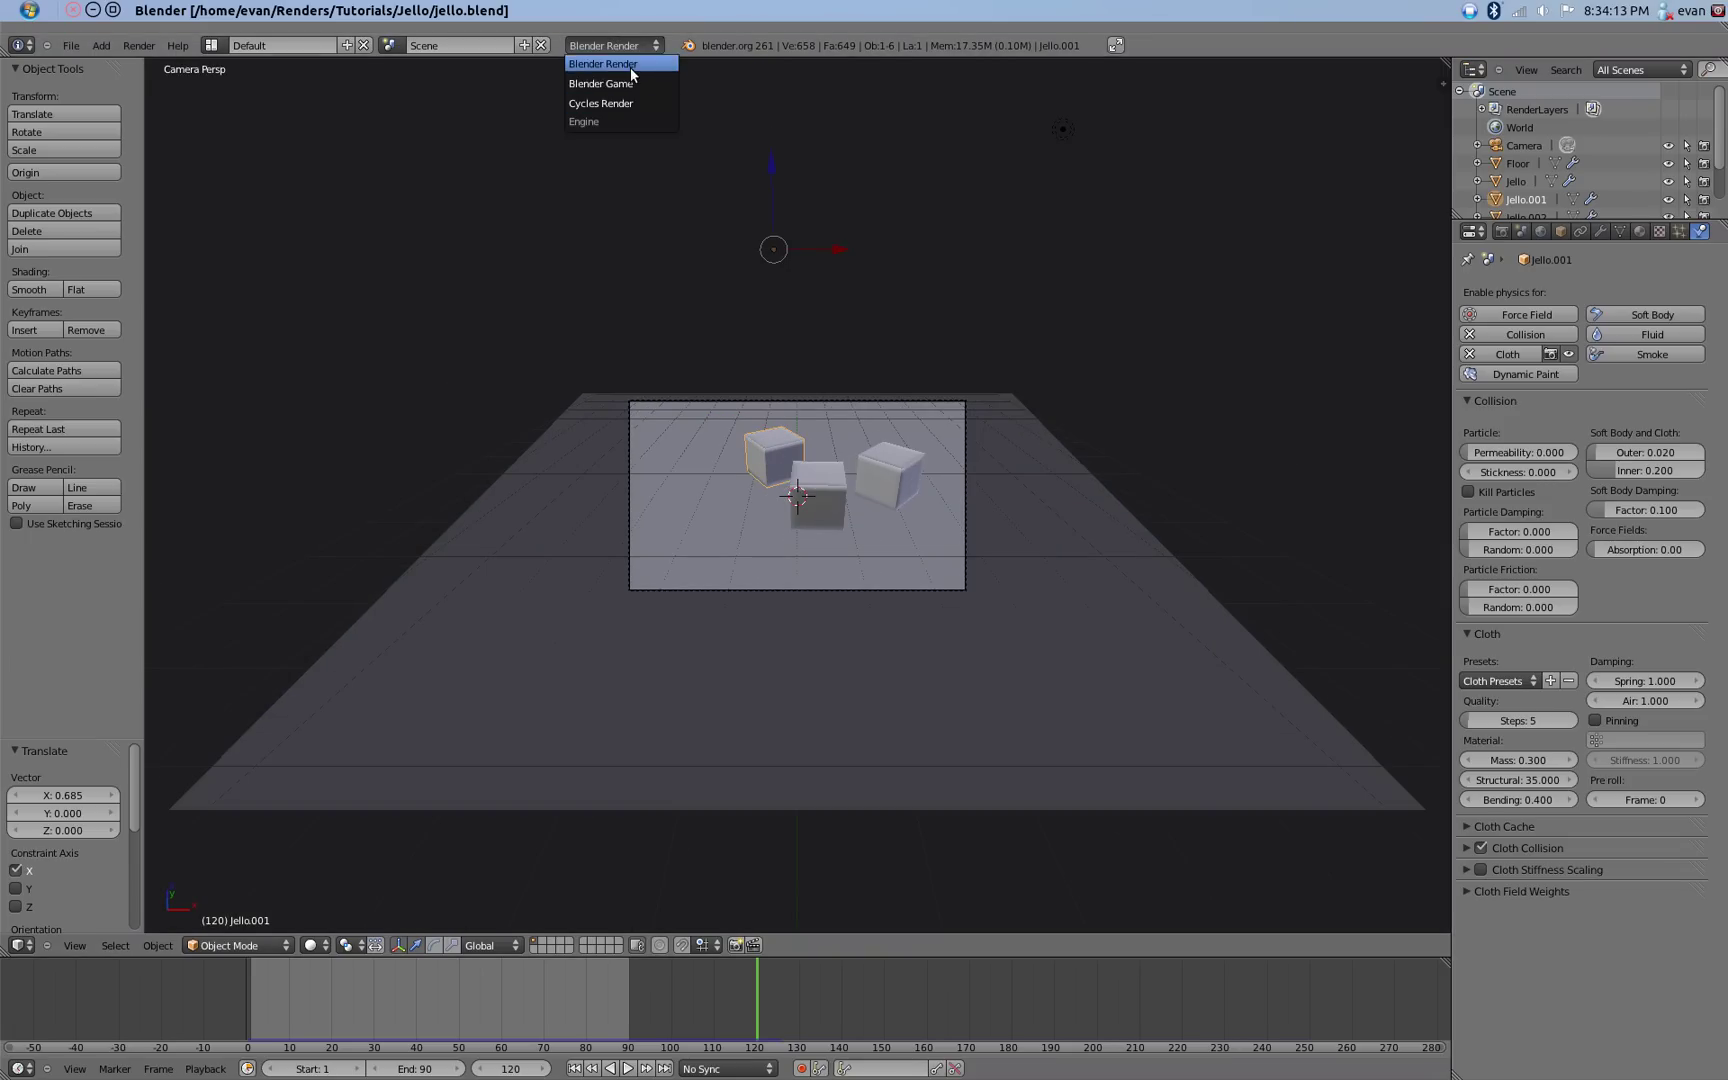
Switch the render engine to Cycles Render and render a test of the current frame.
{"action": "left_click", "coordinate": [630, 103]}
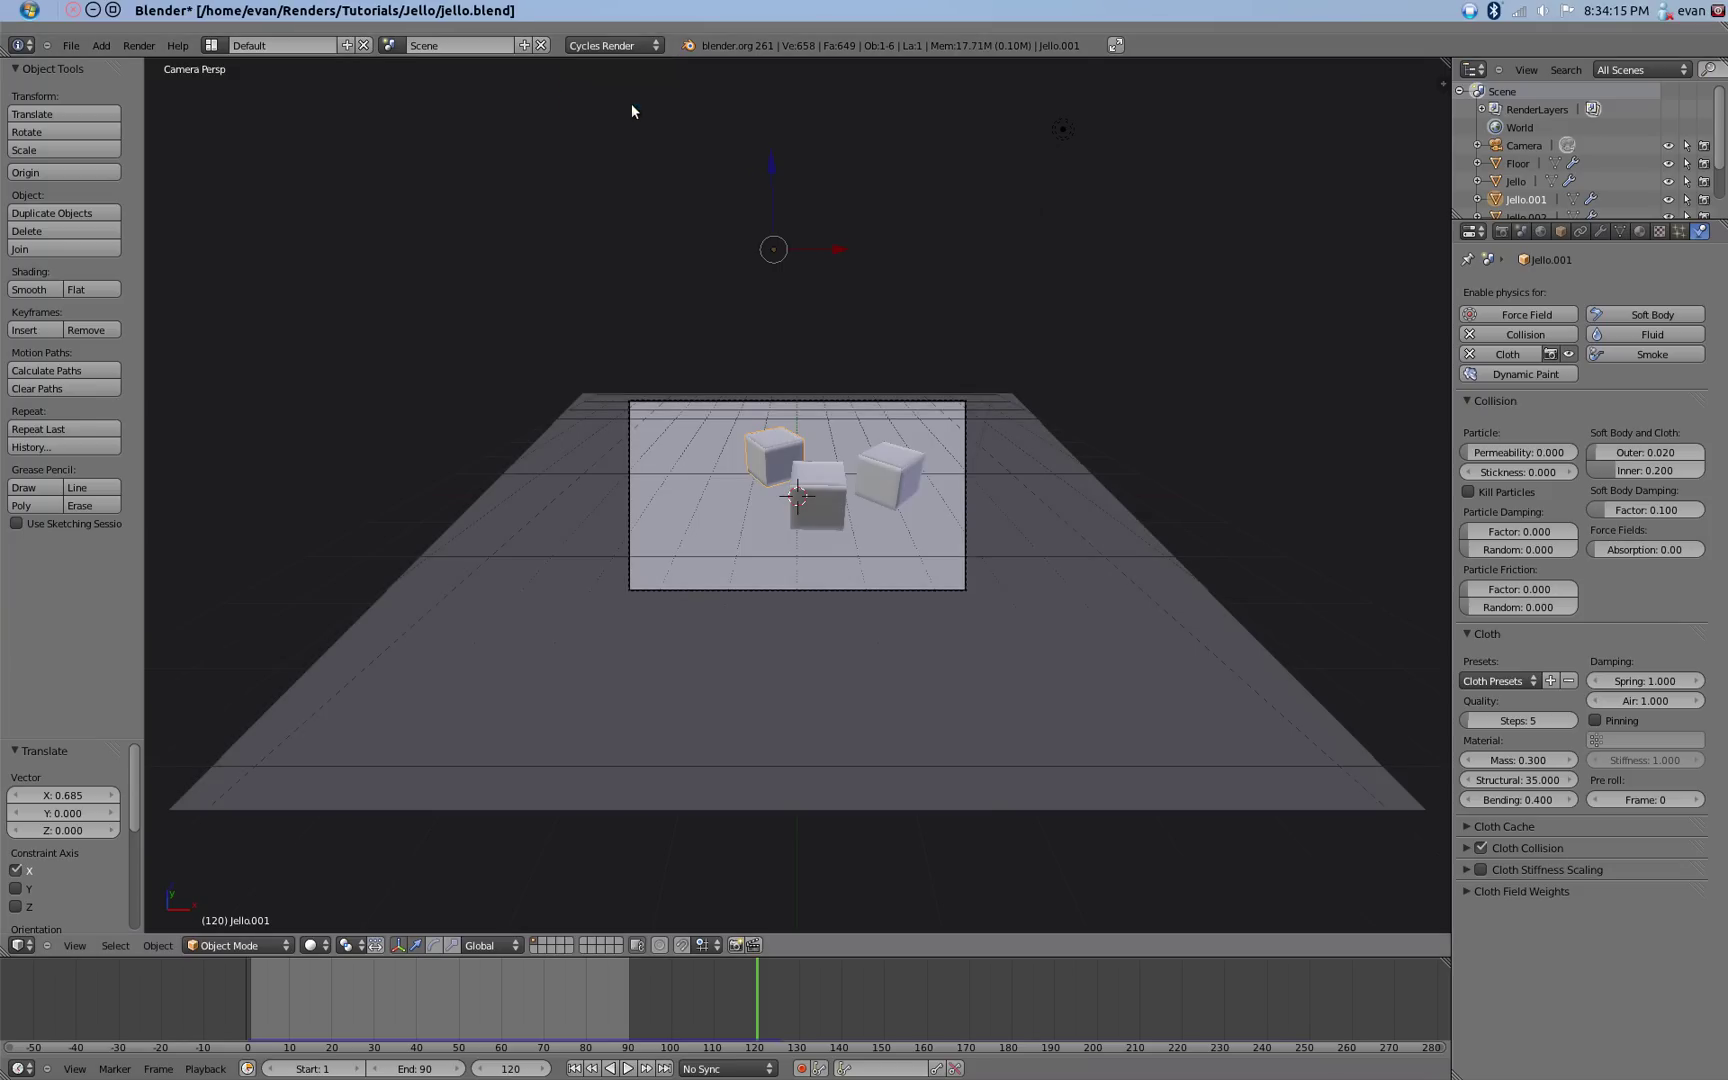
{"action": "scroll", "coordinate": [944, 593], "scroll_direction": "up", "scroll_amount": 2}
{"action": "key", "text": "F12"}
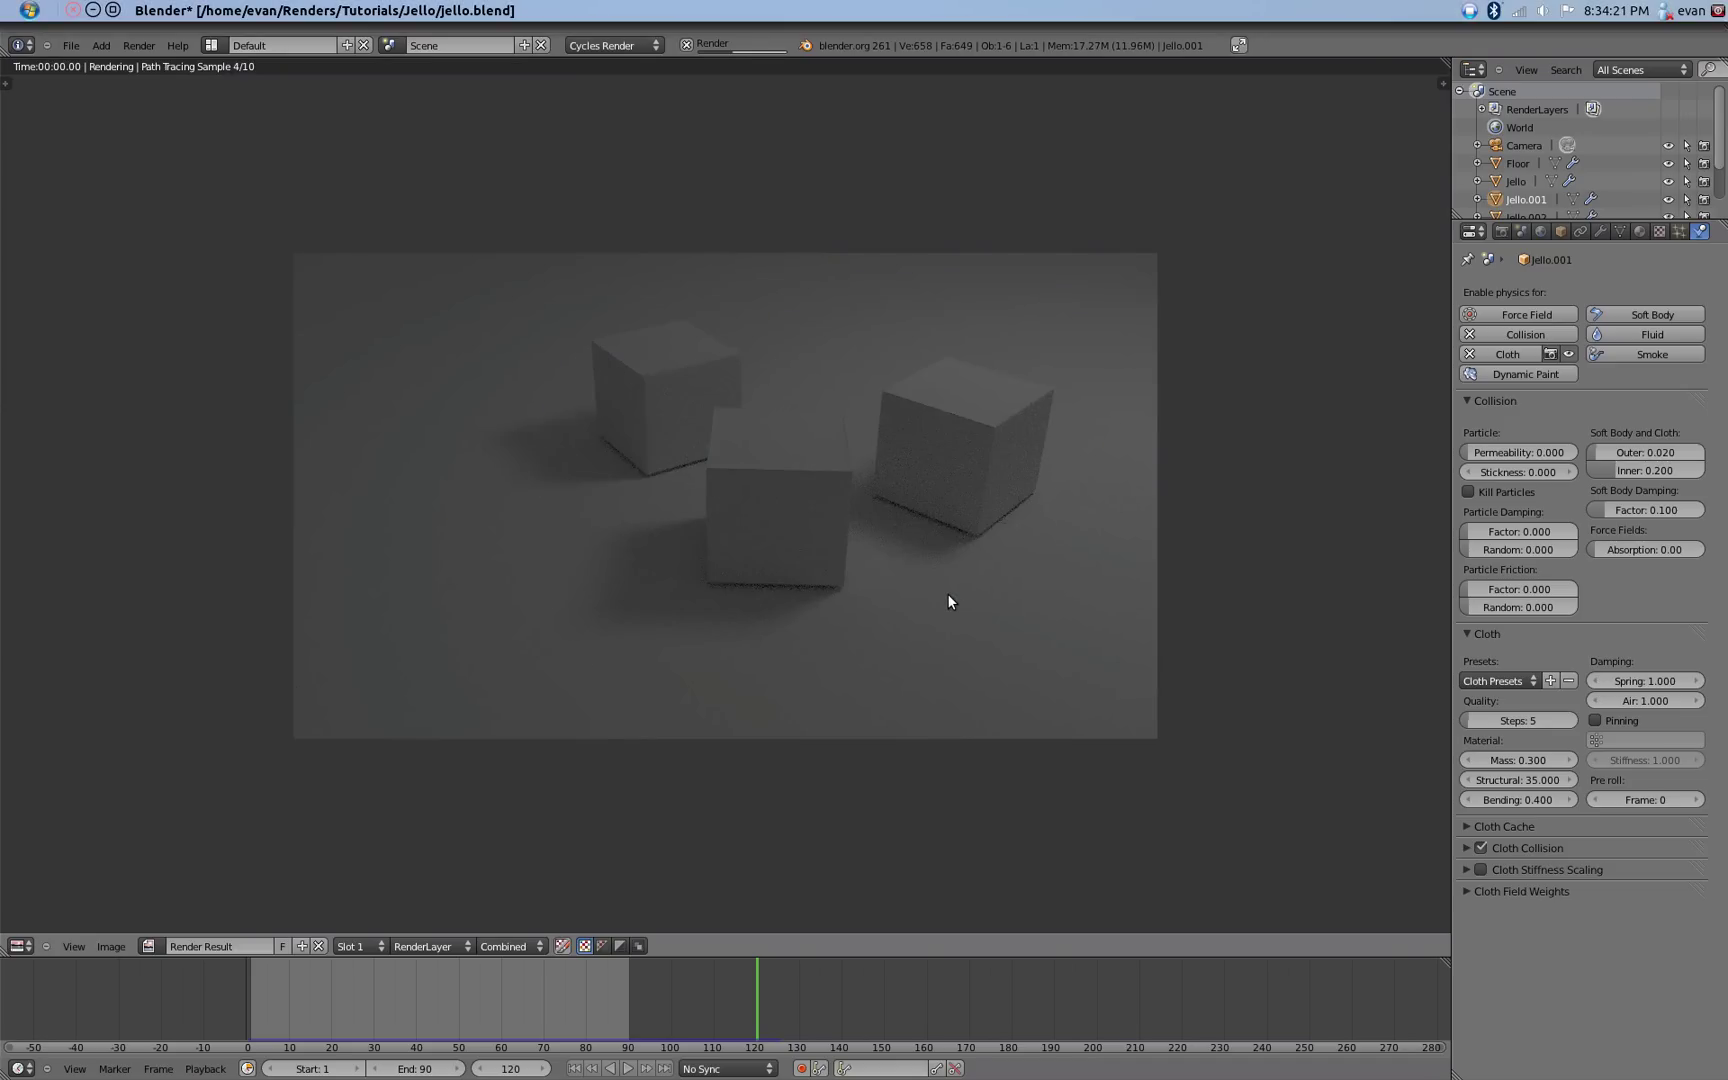
{"action": "key", "text": "Escape"}
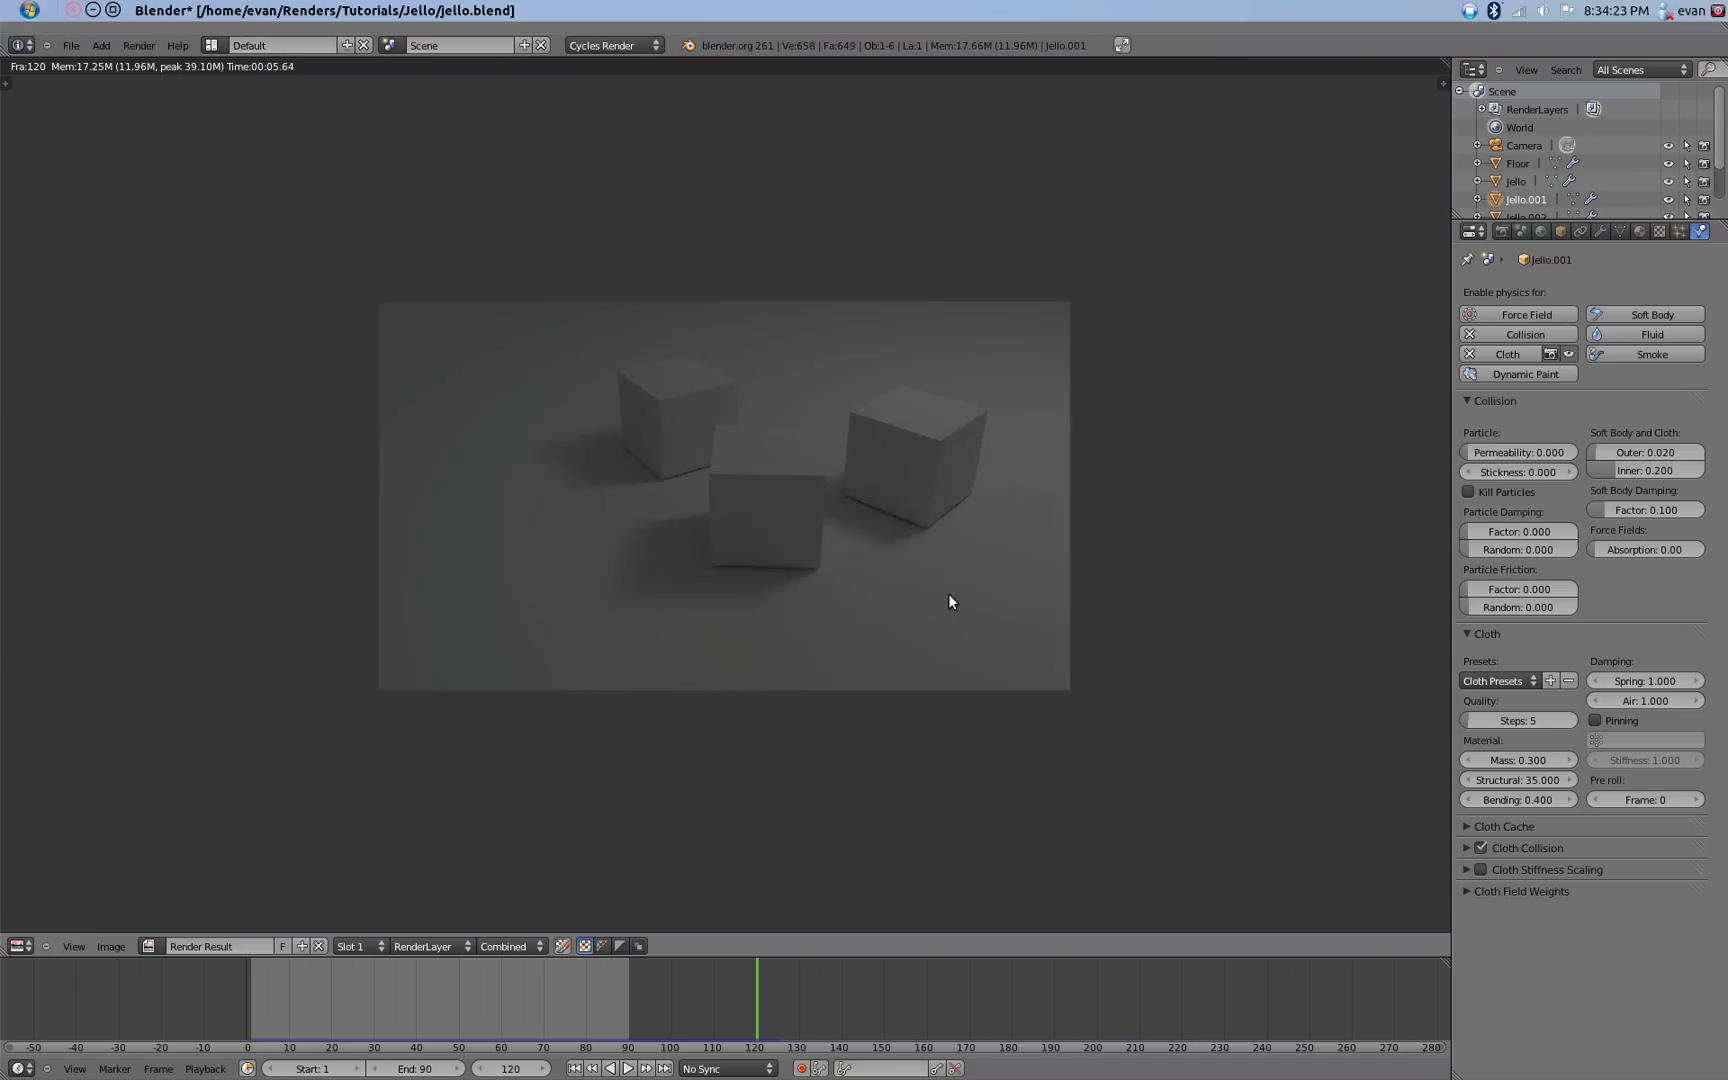
Delete the lamp from the scene.
{"action": "key", "text": "Escape"}
{"action": "scroll", "coordinate": [932, 327], "scroll_direction": "down", "scroll_amount": 4}
{"action": "right_click", "coordinate": [972, 257]}
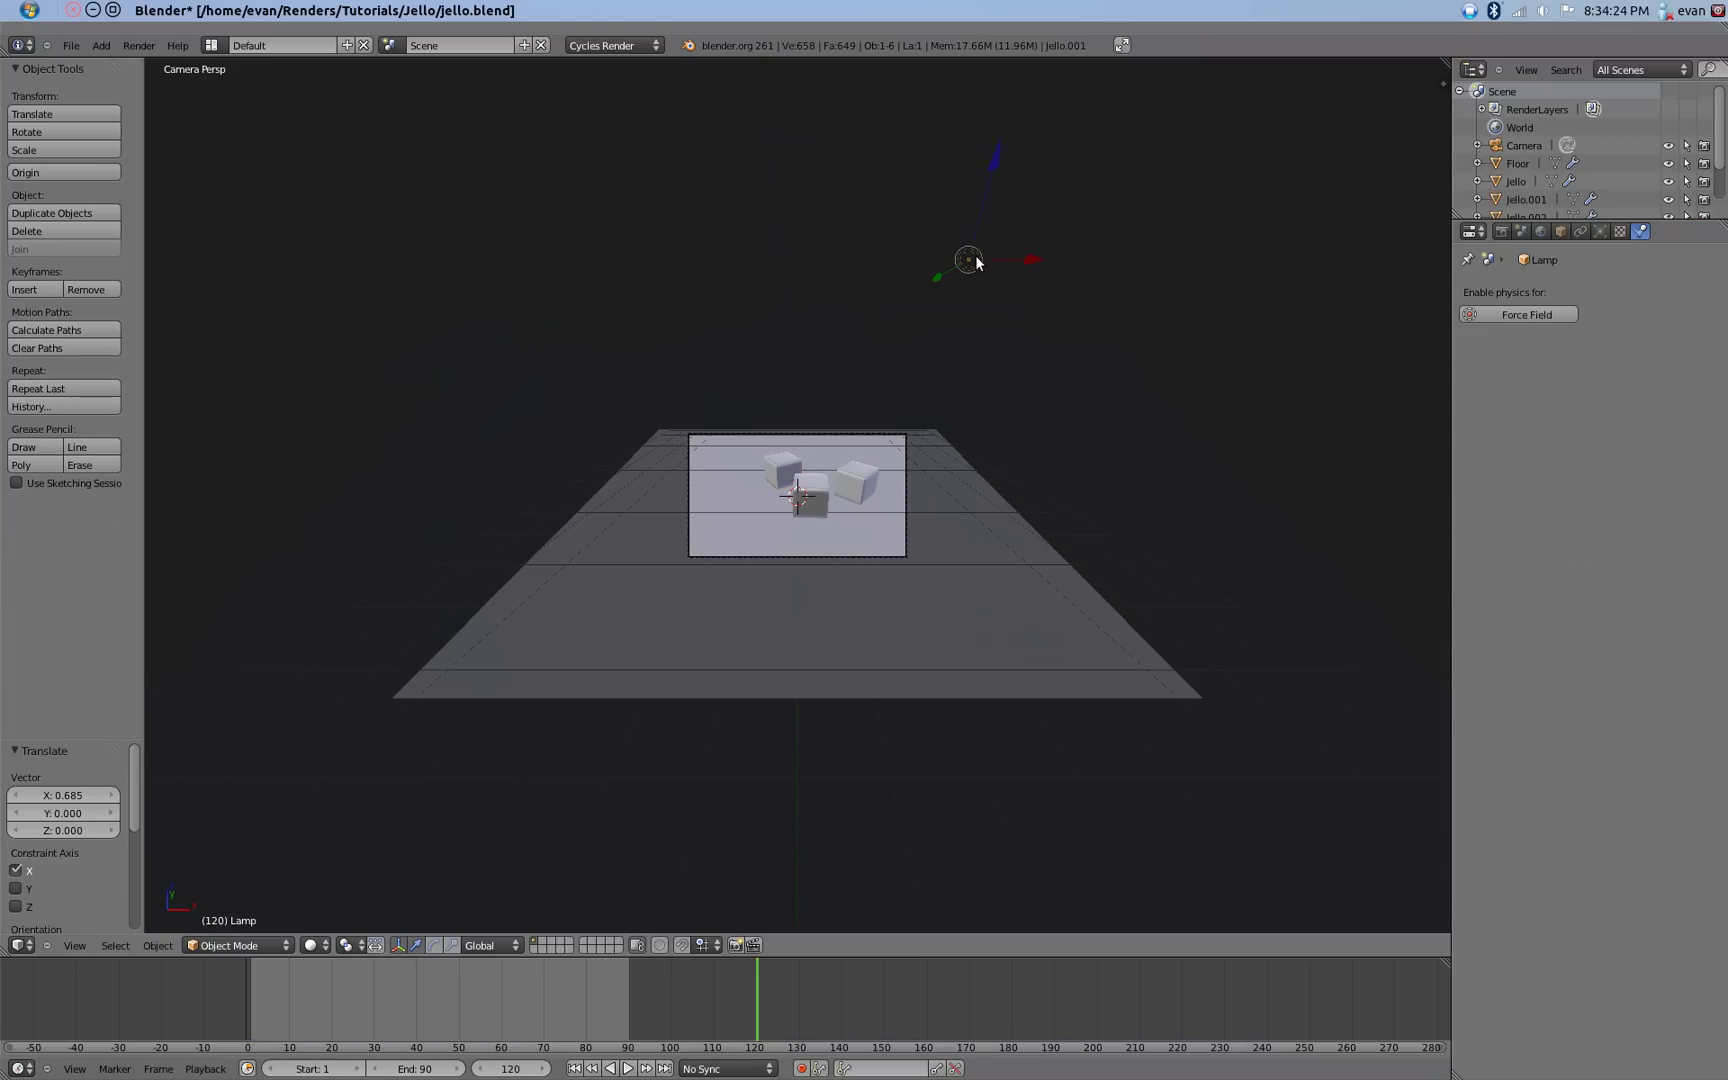
{"action": "key", "text": "x"}
{"action": "left_click", "coordinate": [961, 322]}
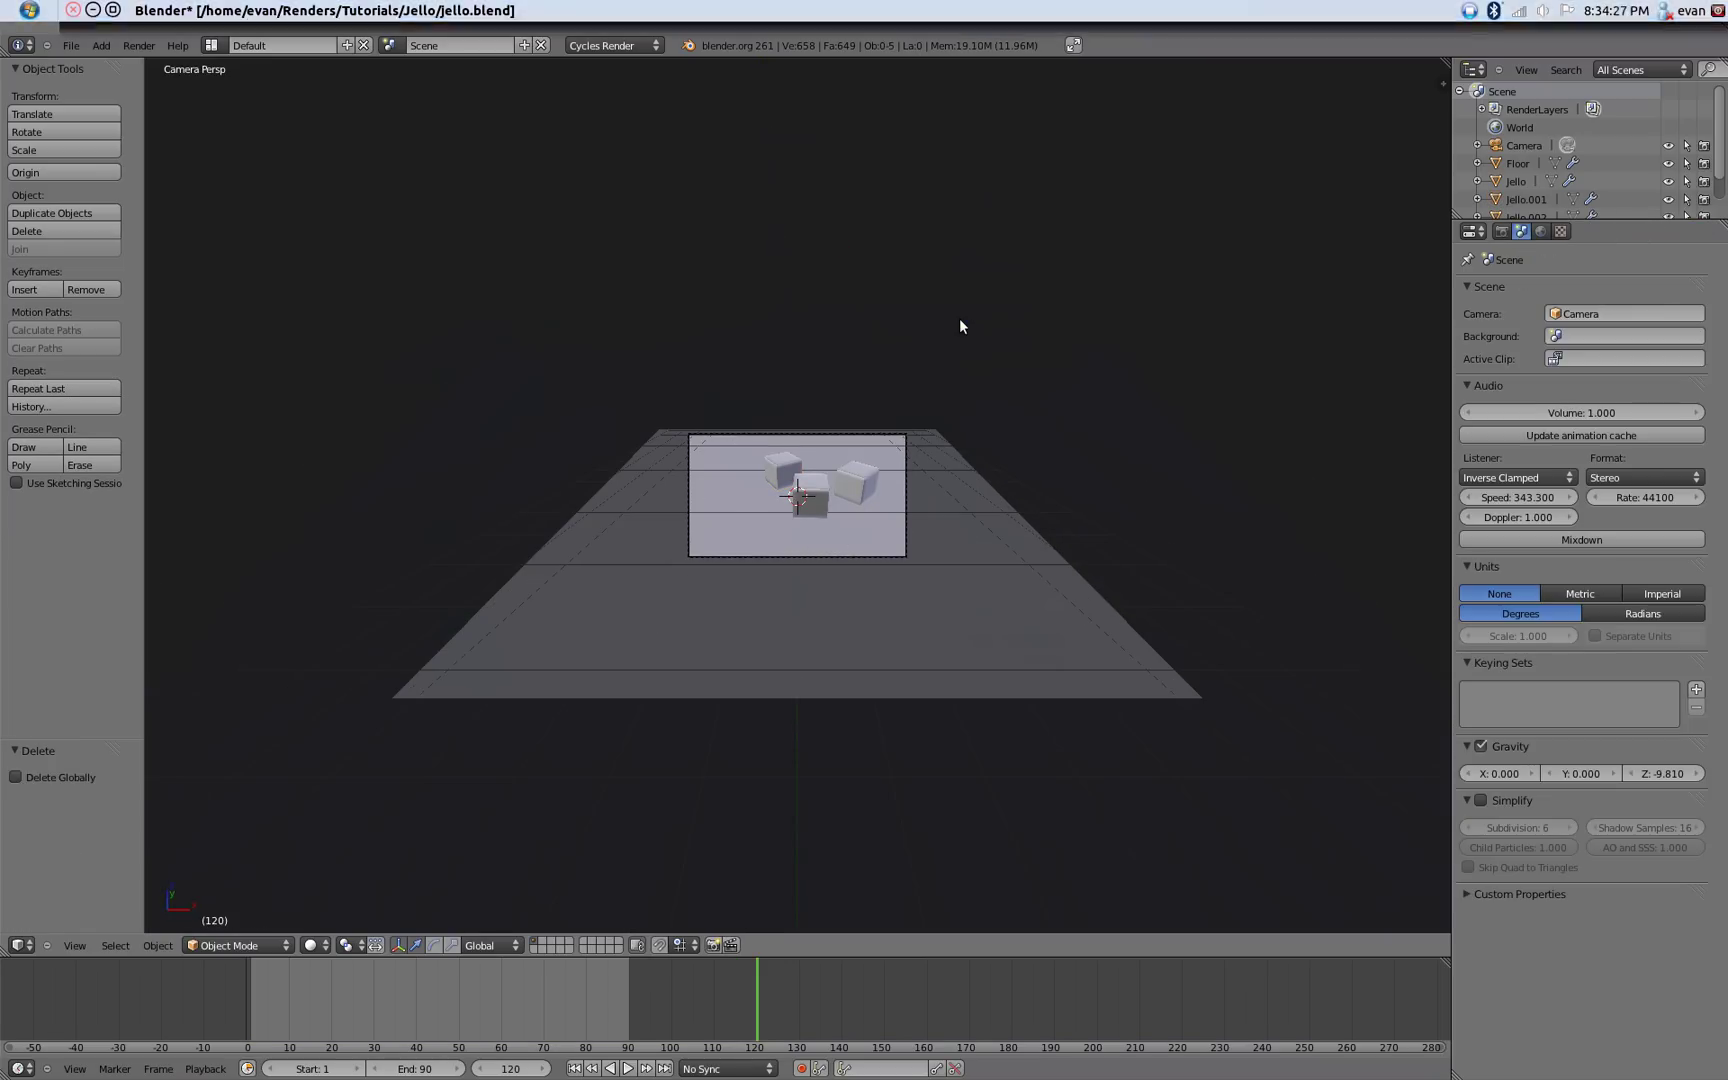
Add a plane, scale it, and raise it above the cubes.
{"action": "key", "text": "KP_1"}
{"action": "key", "text": "KP_5"}
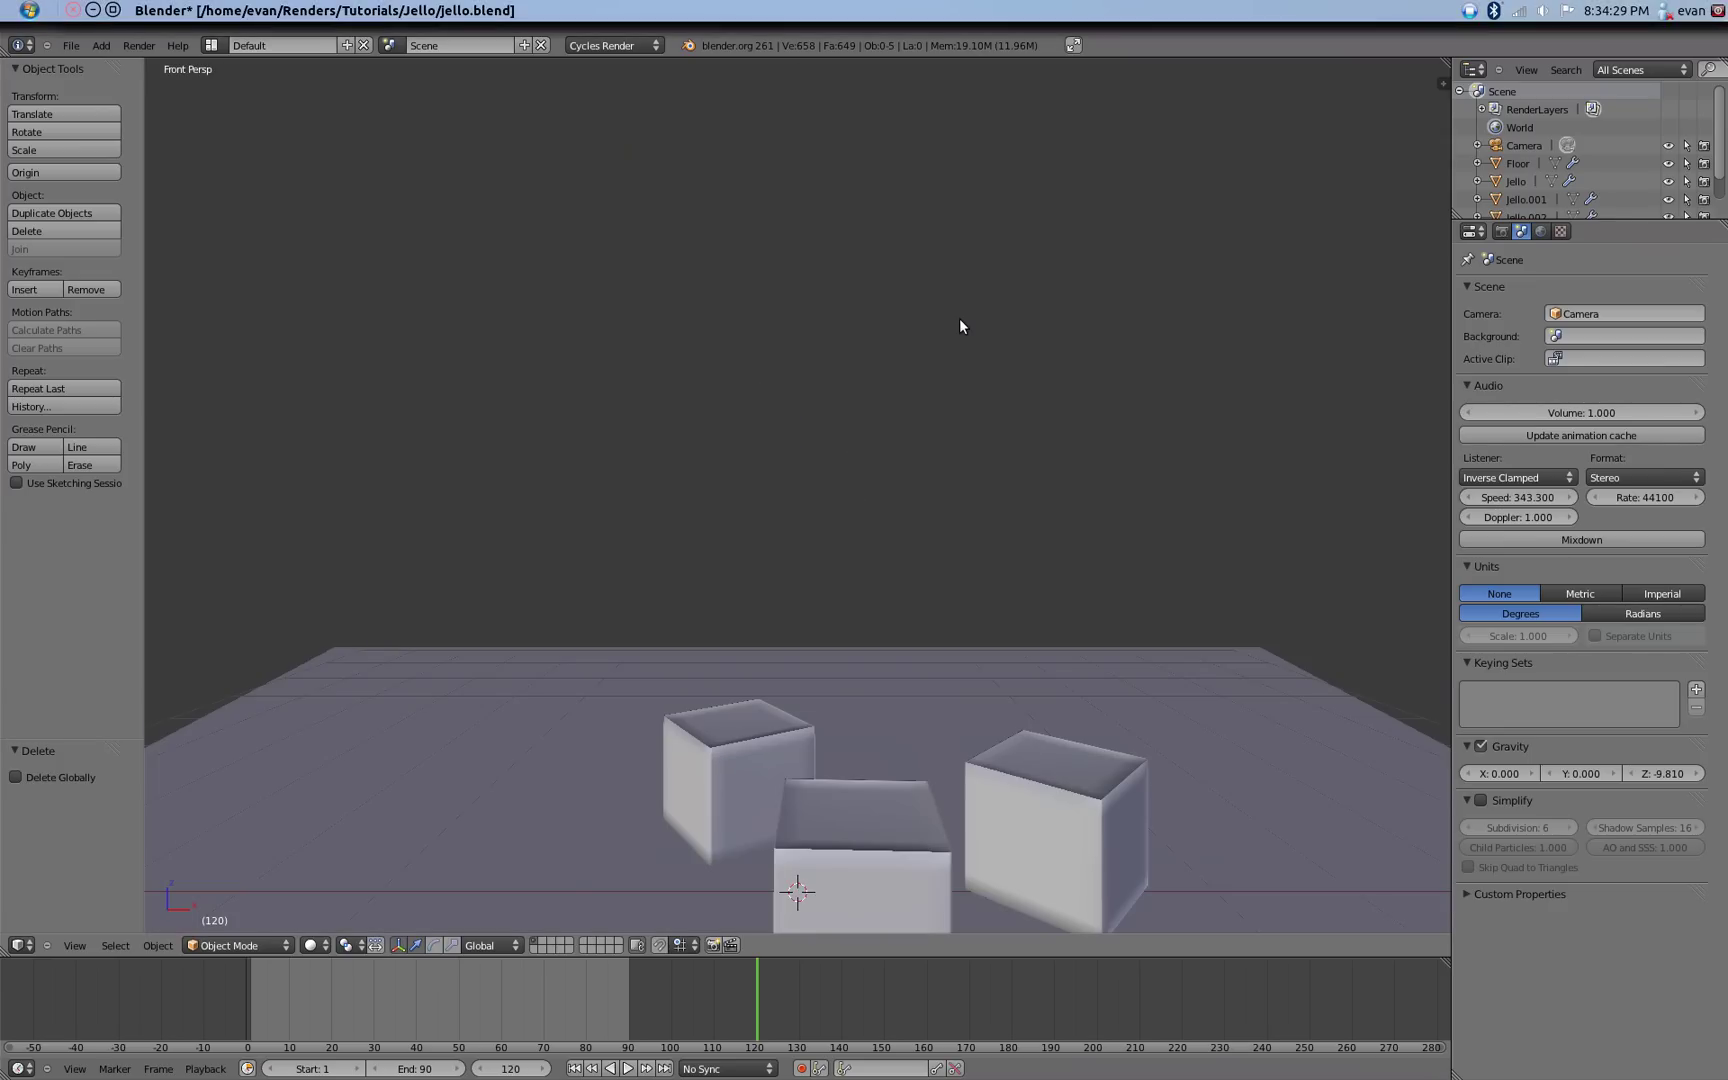
{"action": "key", "text": "KP_5"}
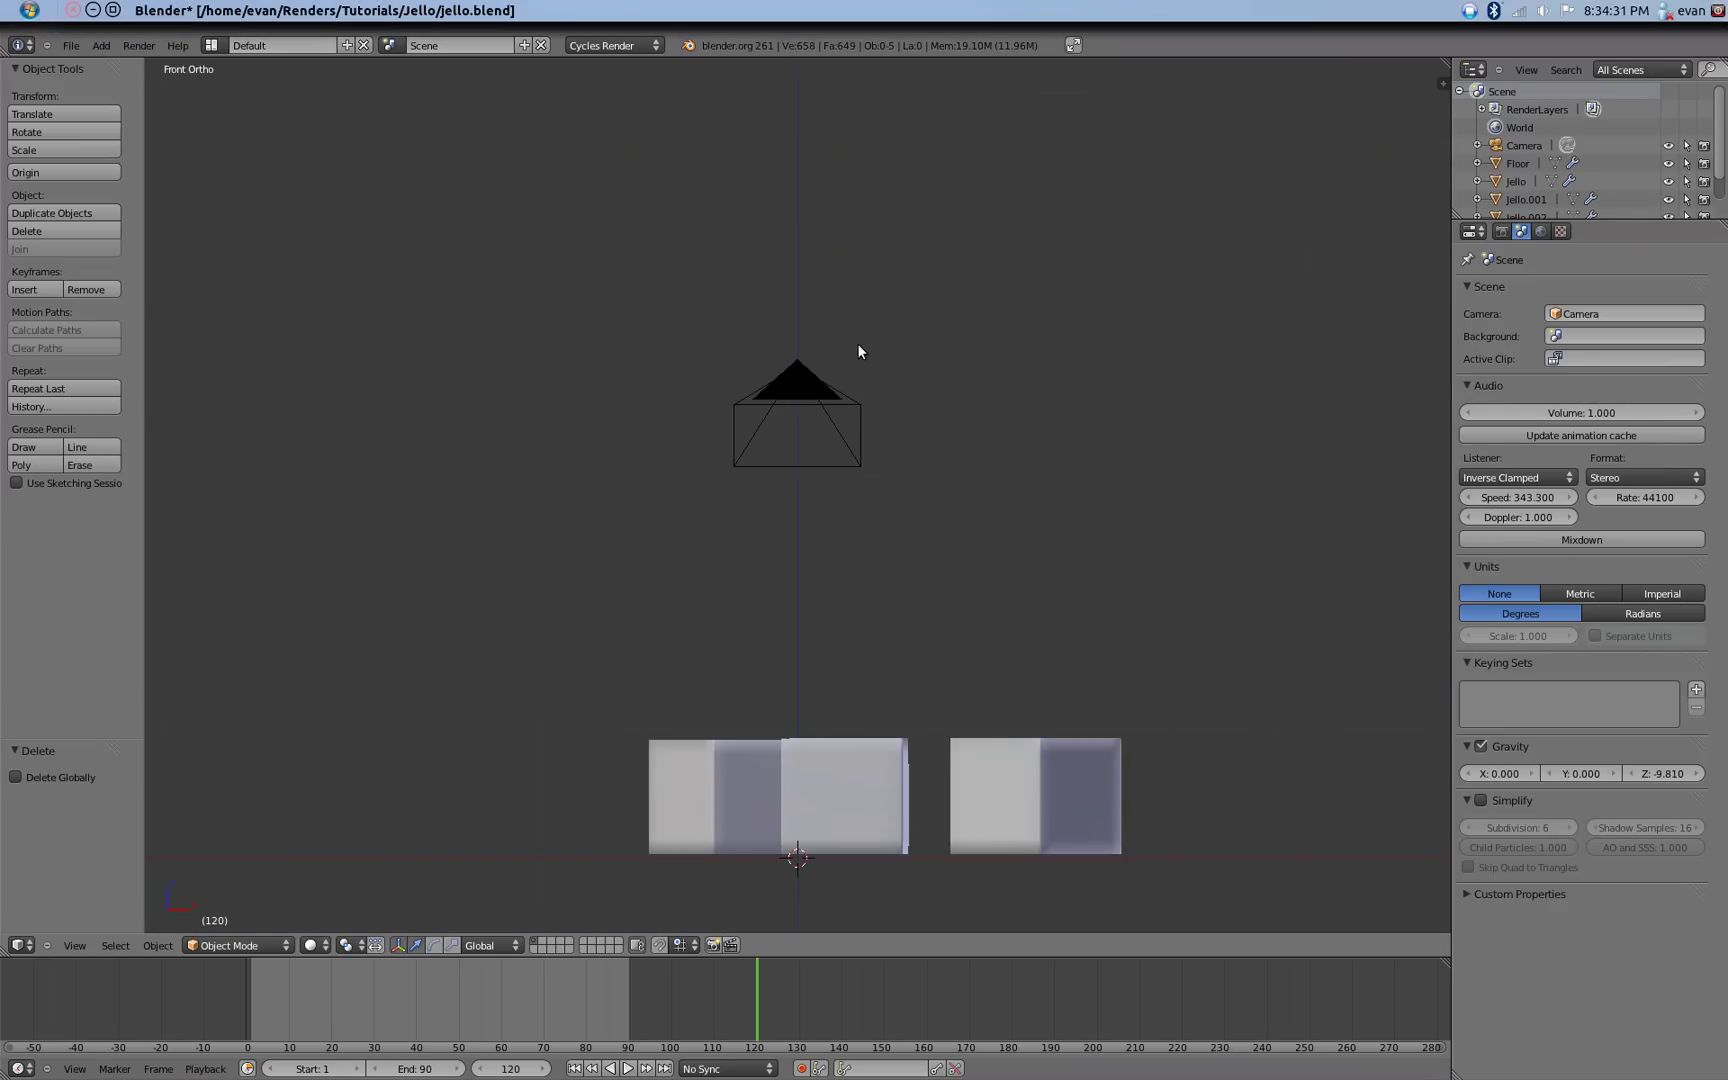
{"action": "key", "text": "shift+a"}
{"action": "left_click", "coordinate": [901, 351]}
{"action": "key", "text": "s"}
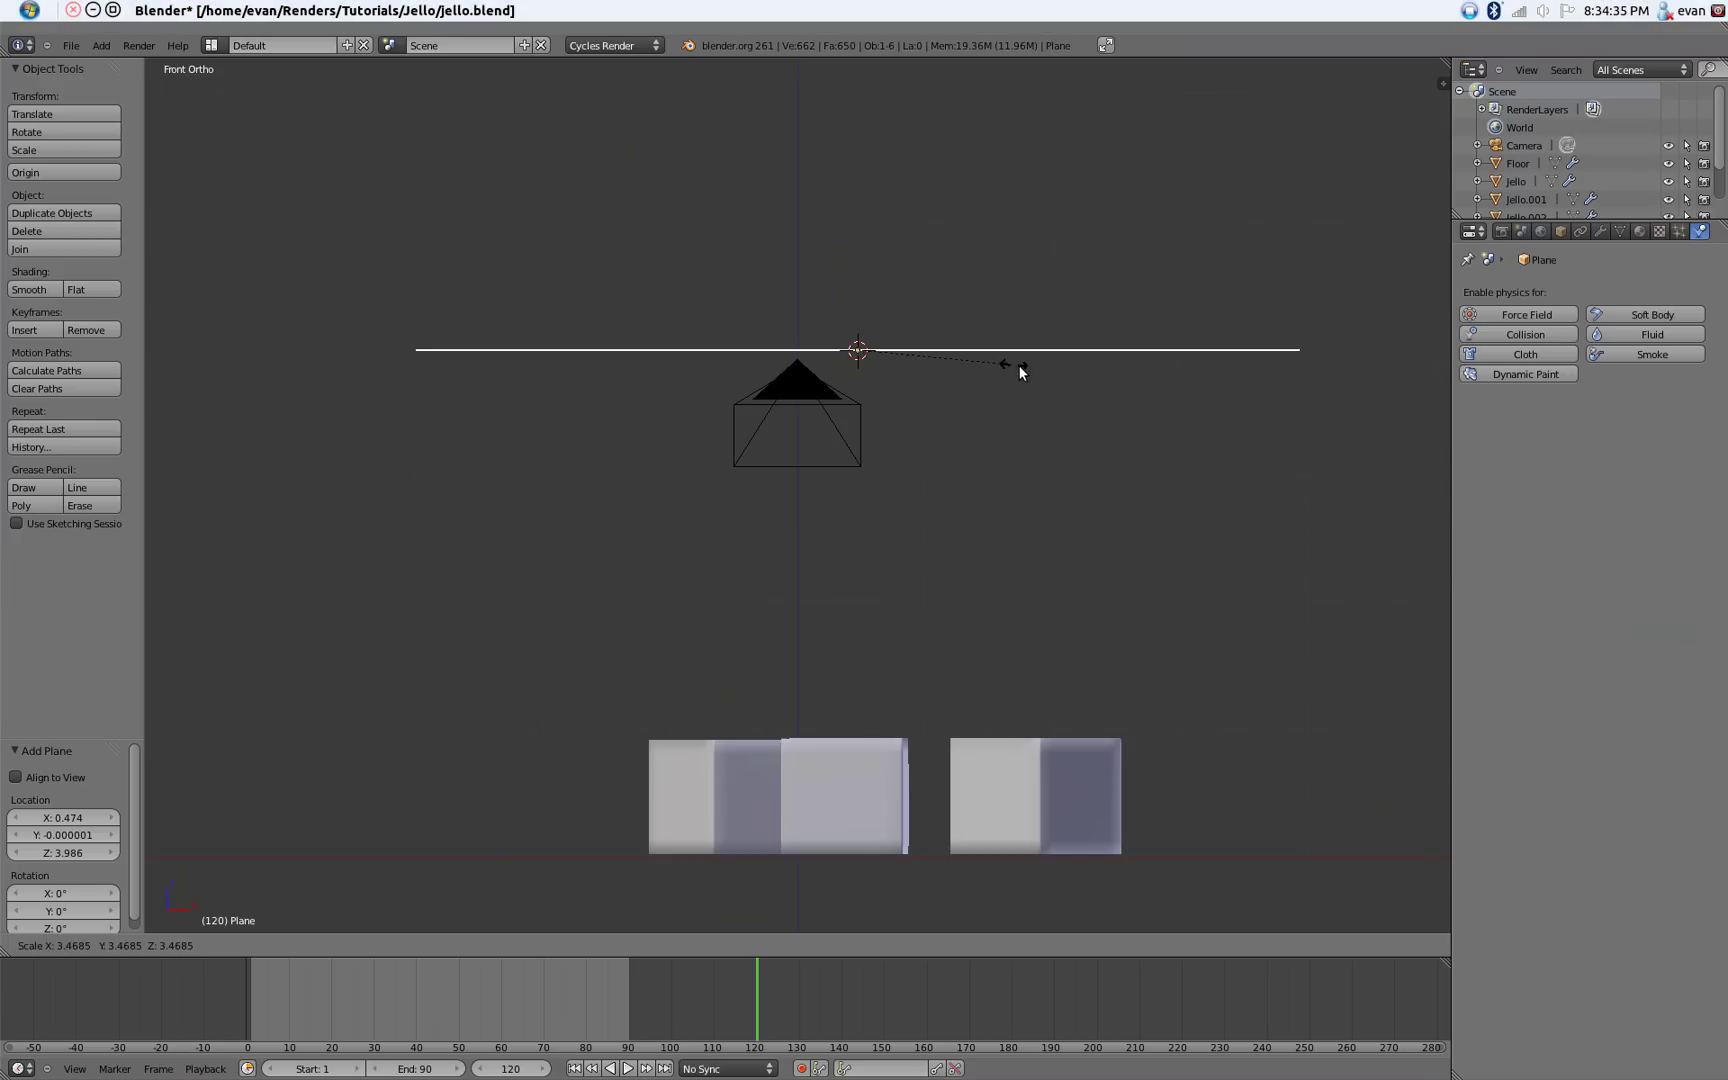
{"action": "left_click", "coordinate": [1024, 433]}
{"action": "key", "text": "g"}
{"action": "key", "text": "z"}
{"action": "left_click", "coordinate": [1372, 418]}
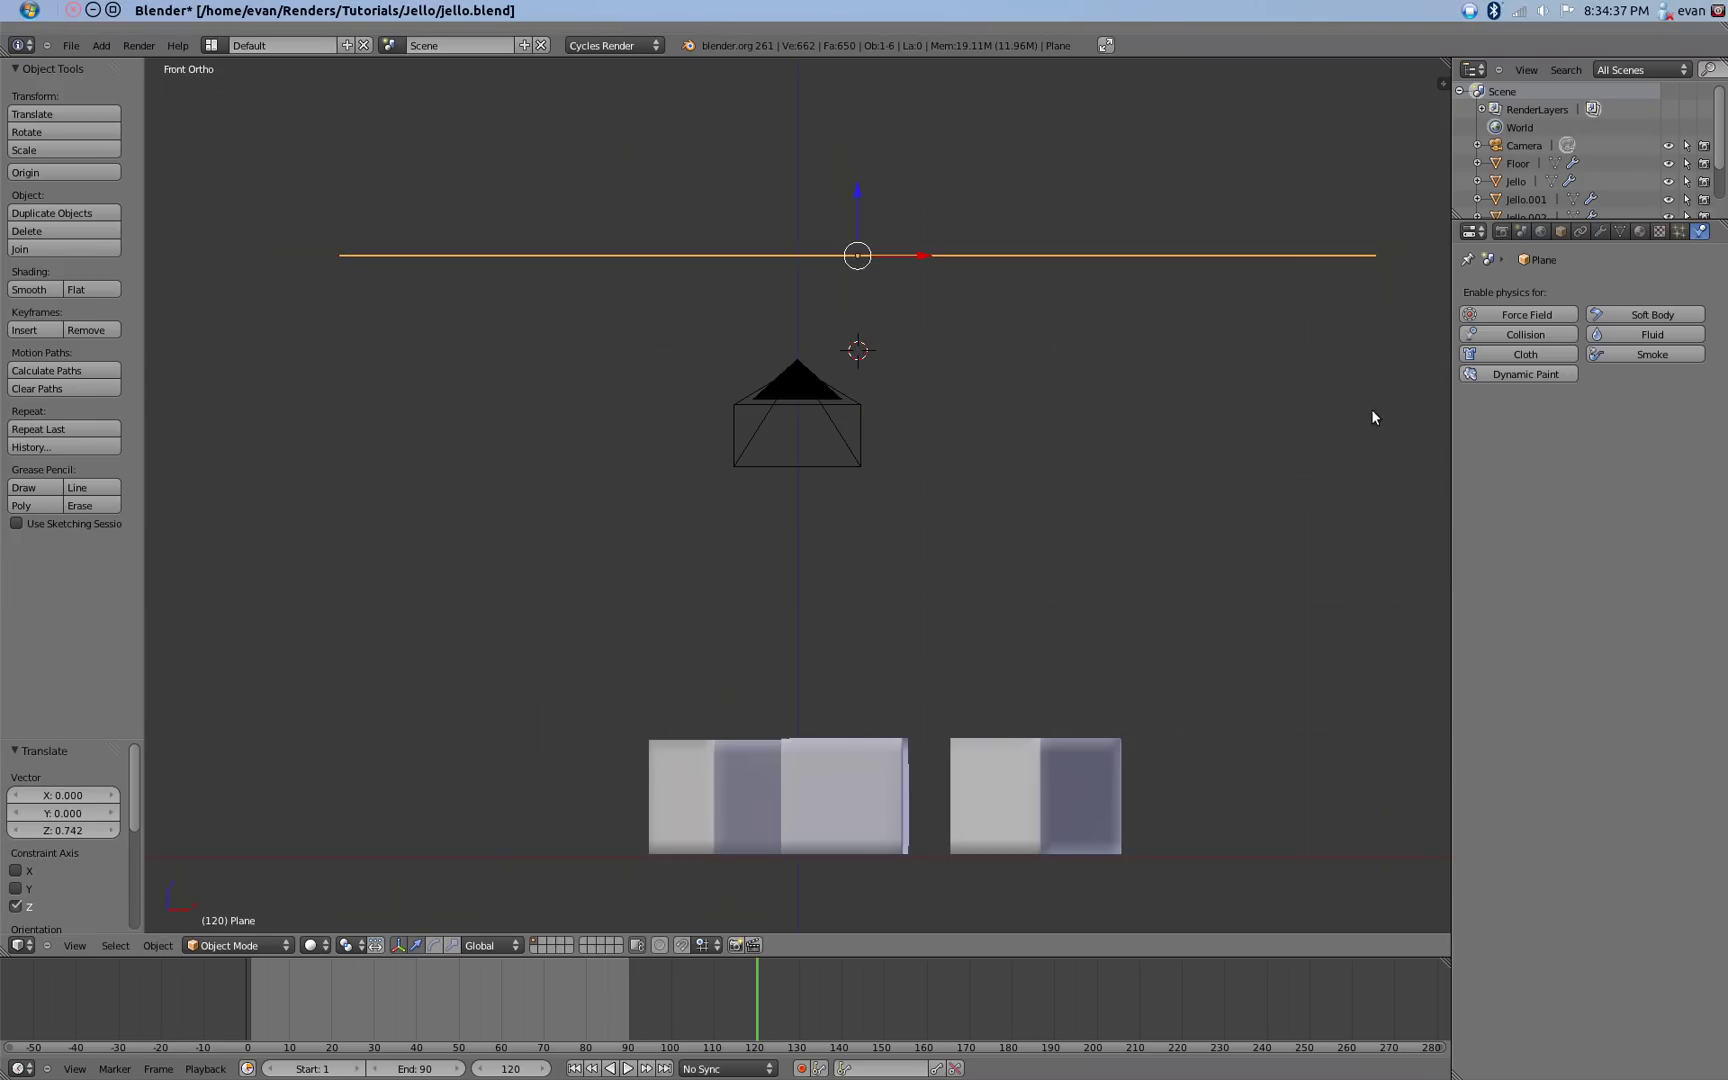
In top wireframe view, enlarge the plane, then adjust its height from the front.
{"action": "middle_click_drag", "start_coordinate": [953, 589], "coordinate": [876, 605]}
{"action": "key", "text": "KP_7"}
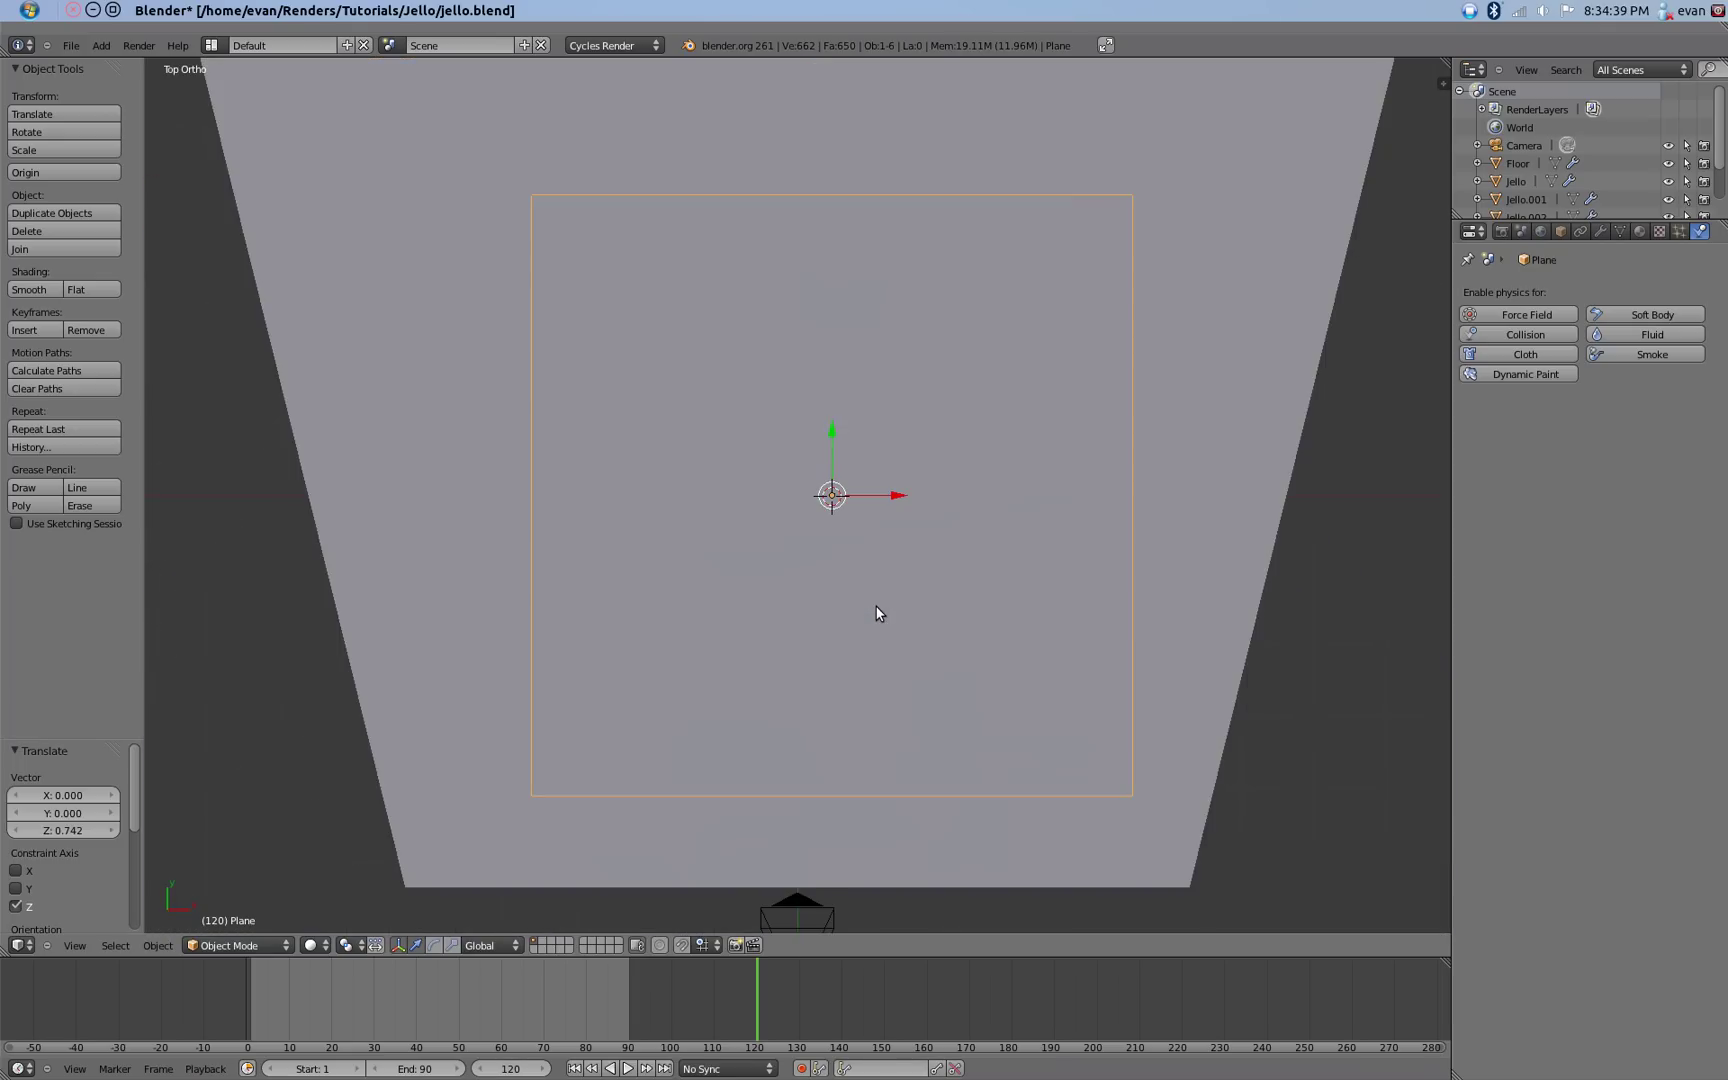
{"action": "key", "text": "z"}
{"action": "scroll", "coordinate": [890, 618], "scroll_direction": "down", "scroll_amount": 2}
{"action": "key", "text": "g"}
{"action": "key", "text": "s"}
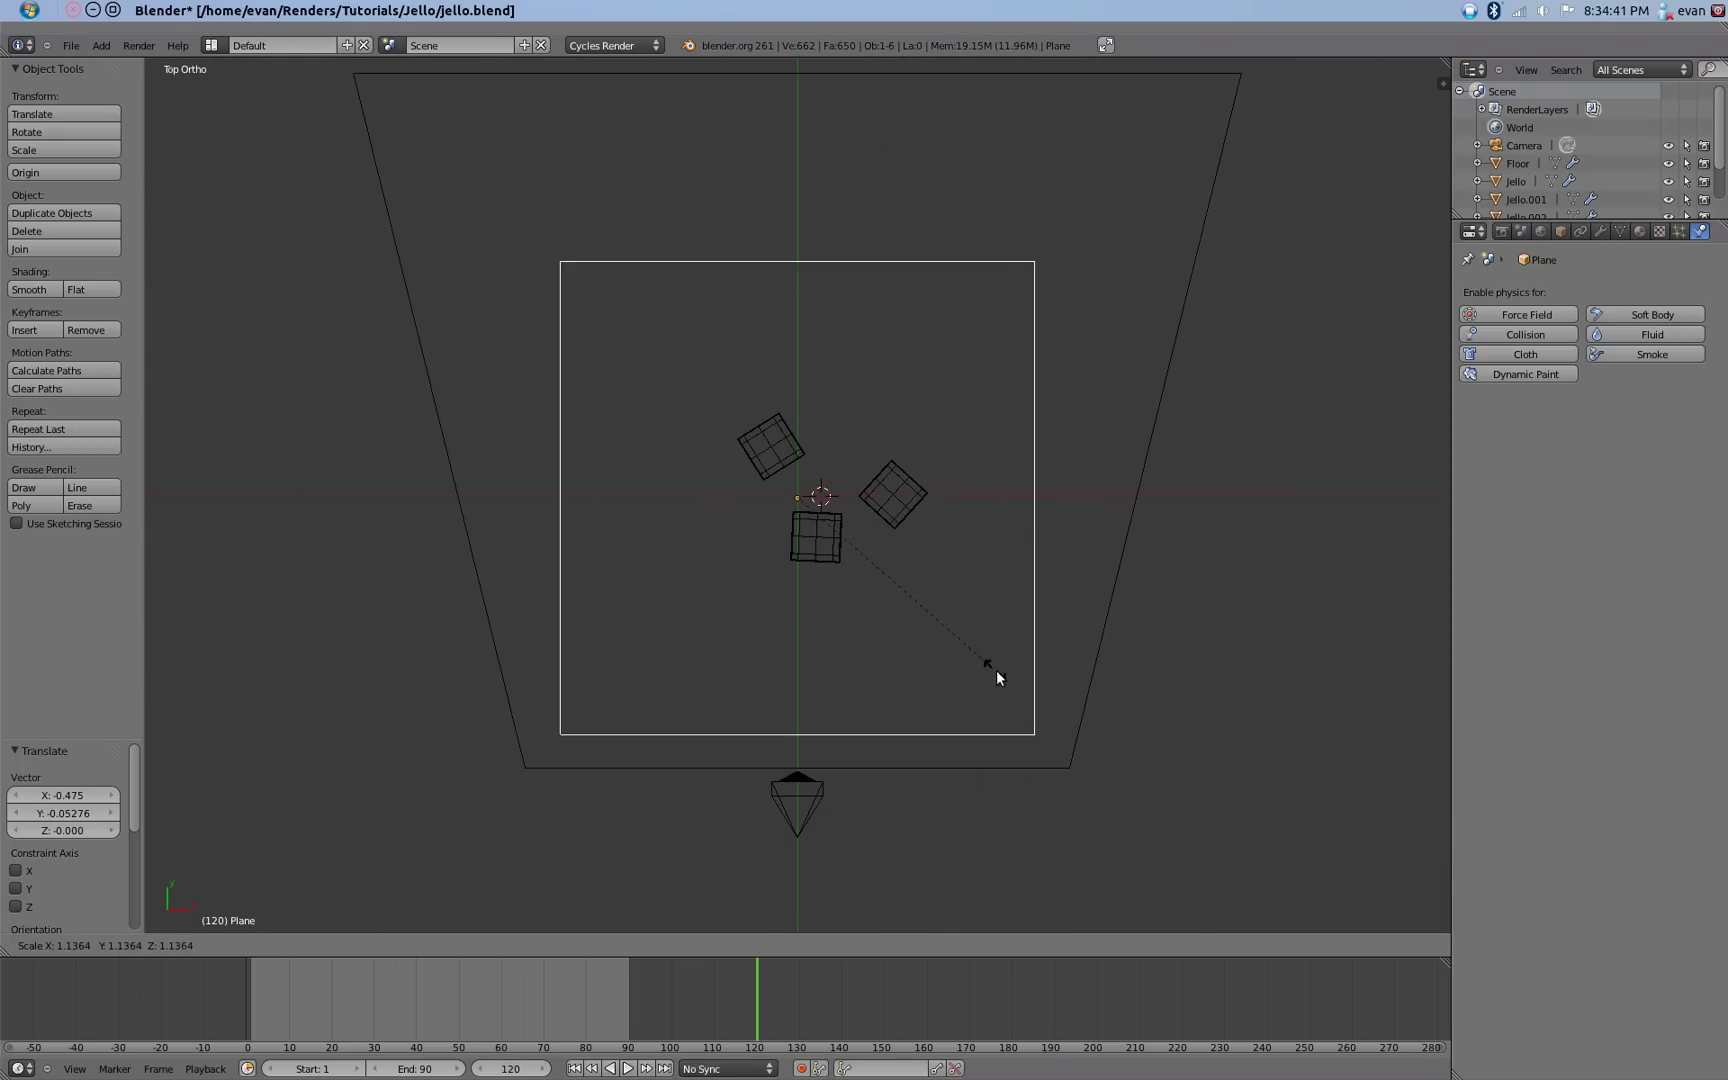
{"action": "left_click", "coordinate": [1000, 692]}
{"action": "key", "text": "KP_1"}
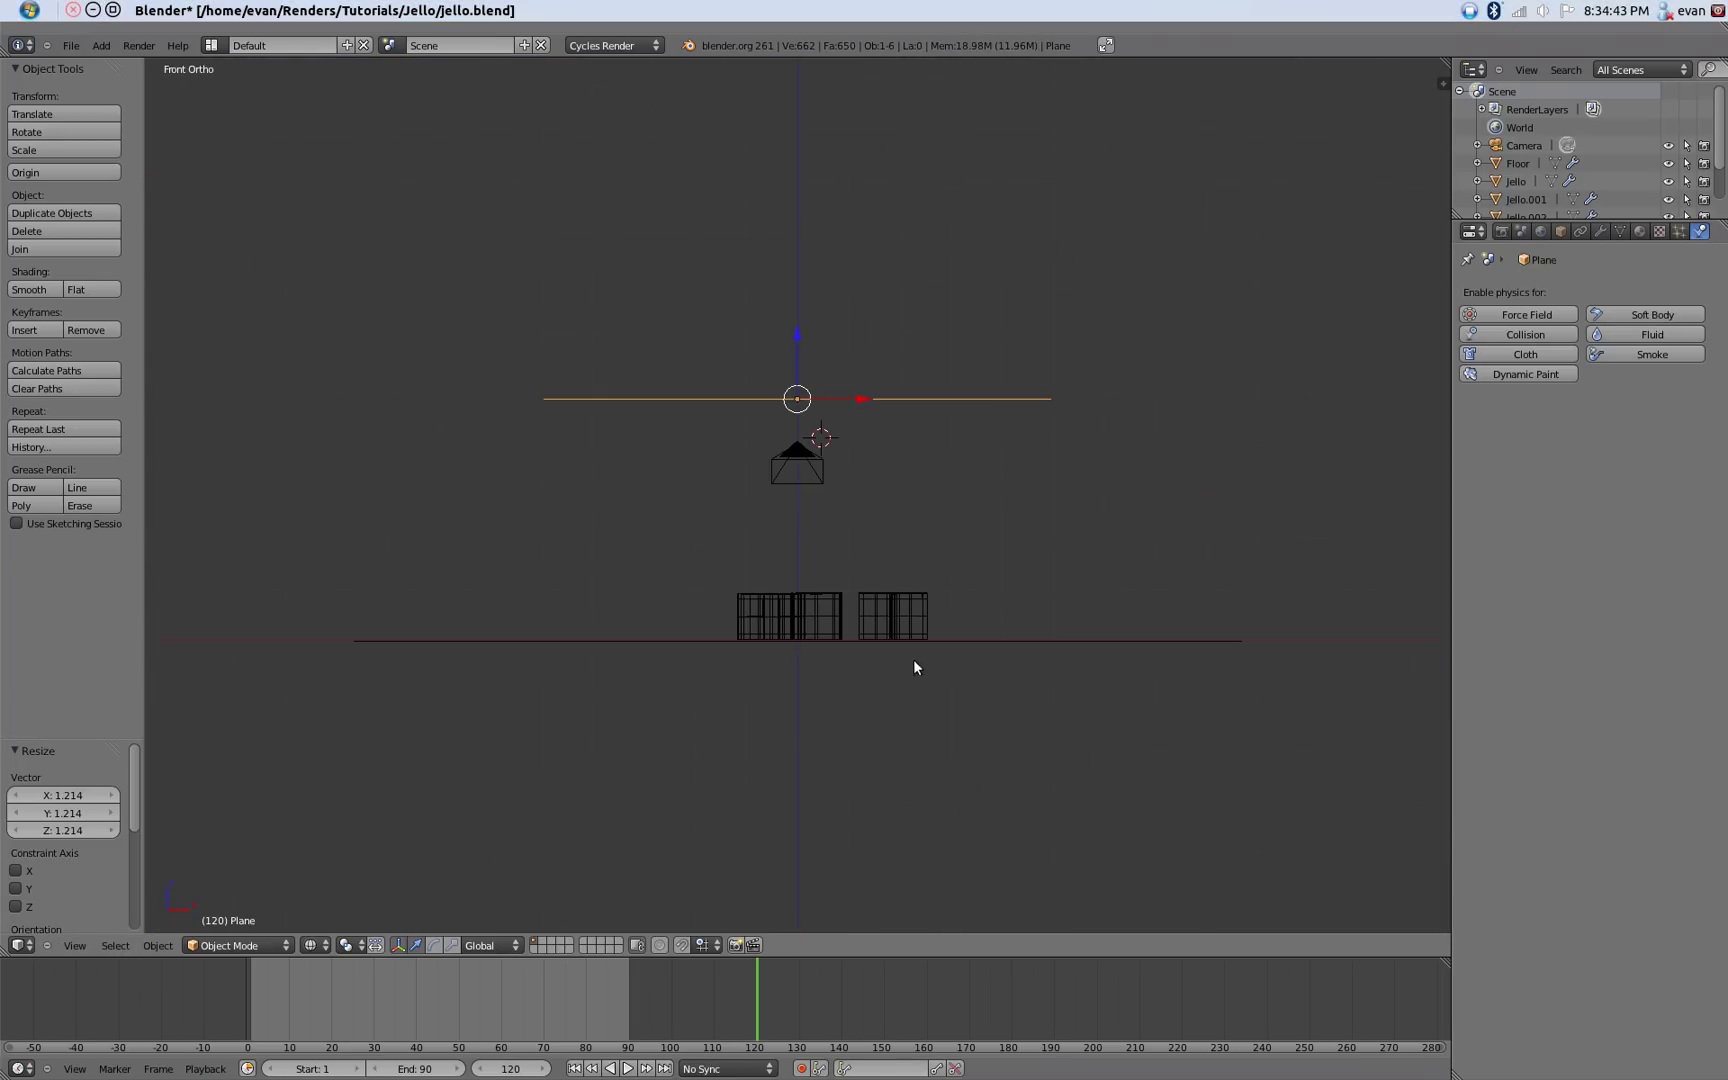
{"action": "scroll", "coordinate": [849, 679], "scroll_direction": "up", "scroll_amount": 2}
{"action": "key", "text": "g"}
{"action": "key", "text": "z"}
{"action": "left_click", "coordinate": [853, 624]}
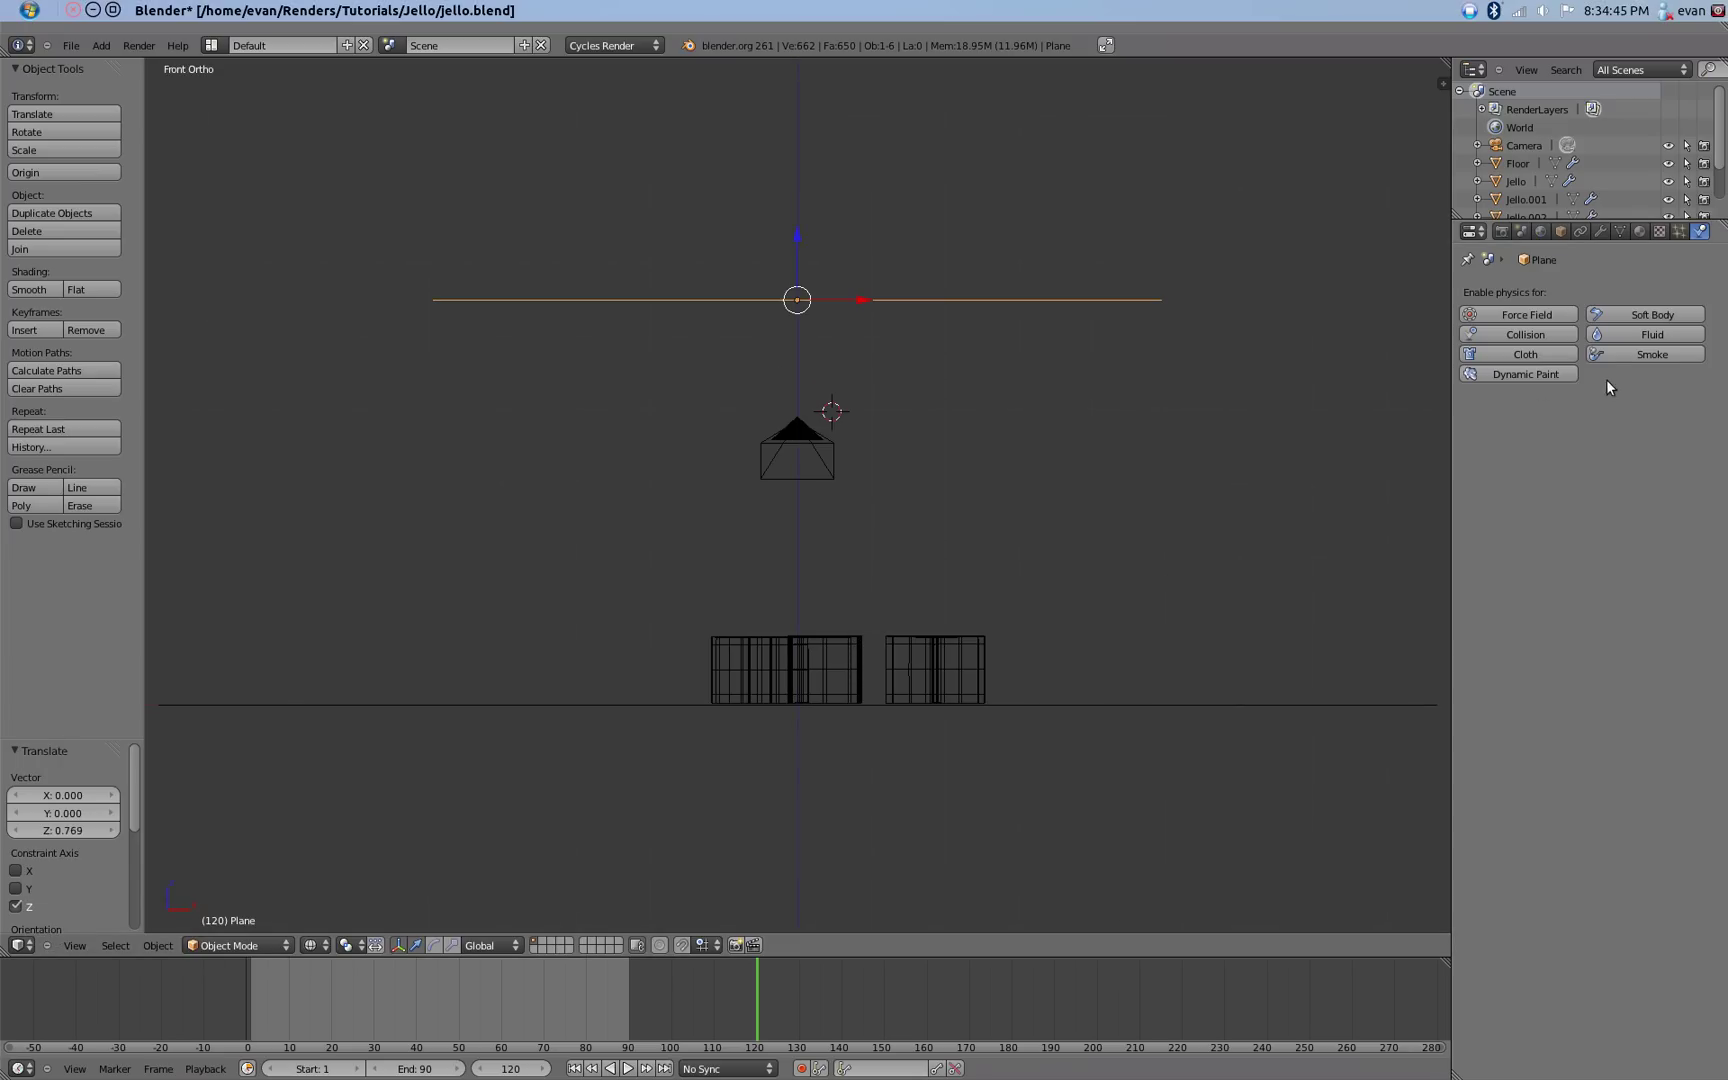
Give the plane a new material named Light.
{"action": "left_click", "coordinate": [1639, 231]}
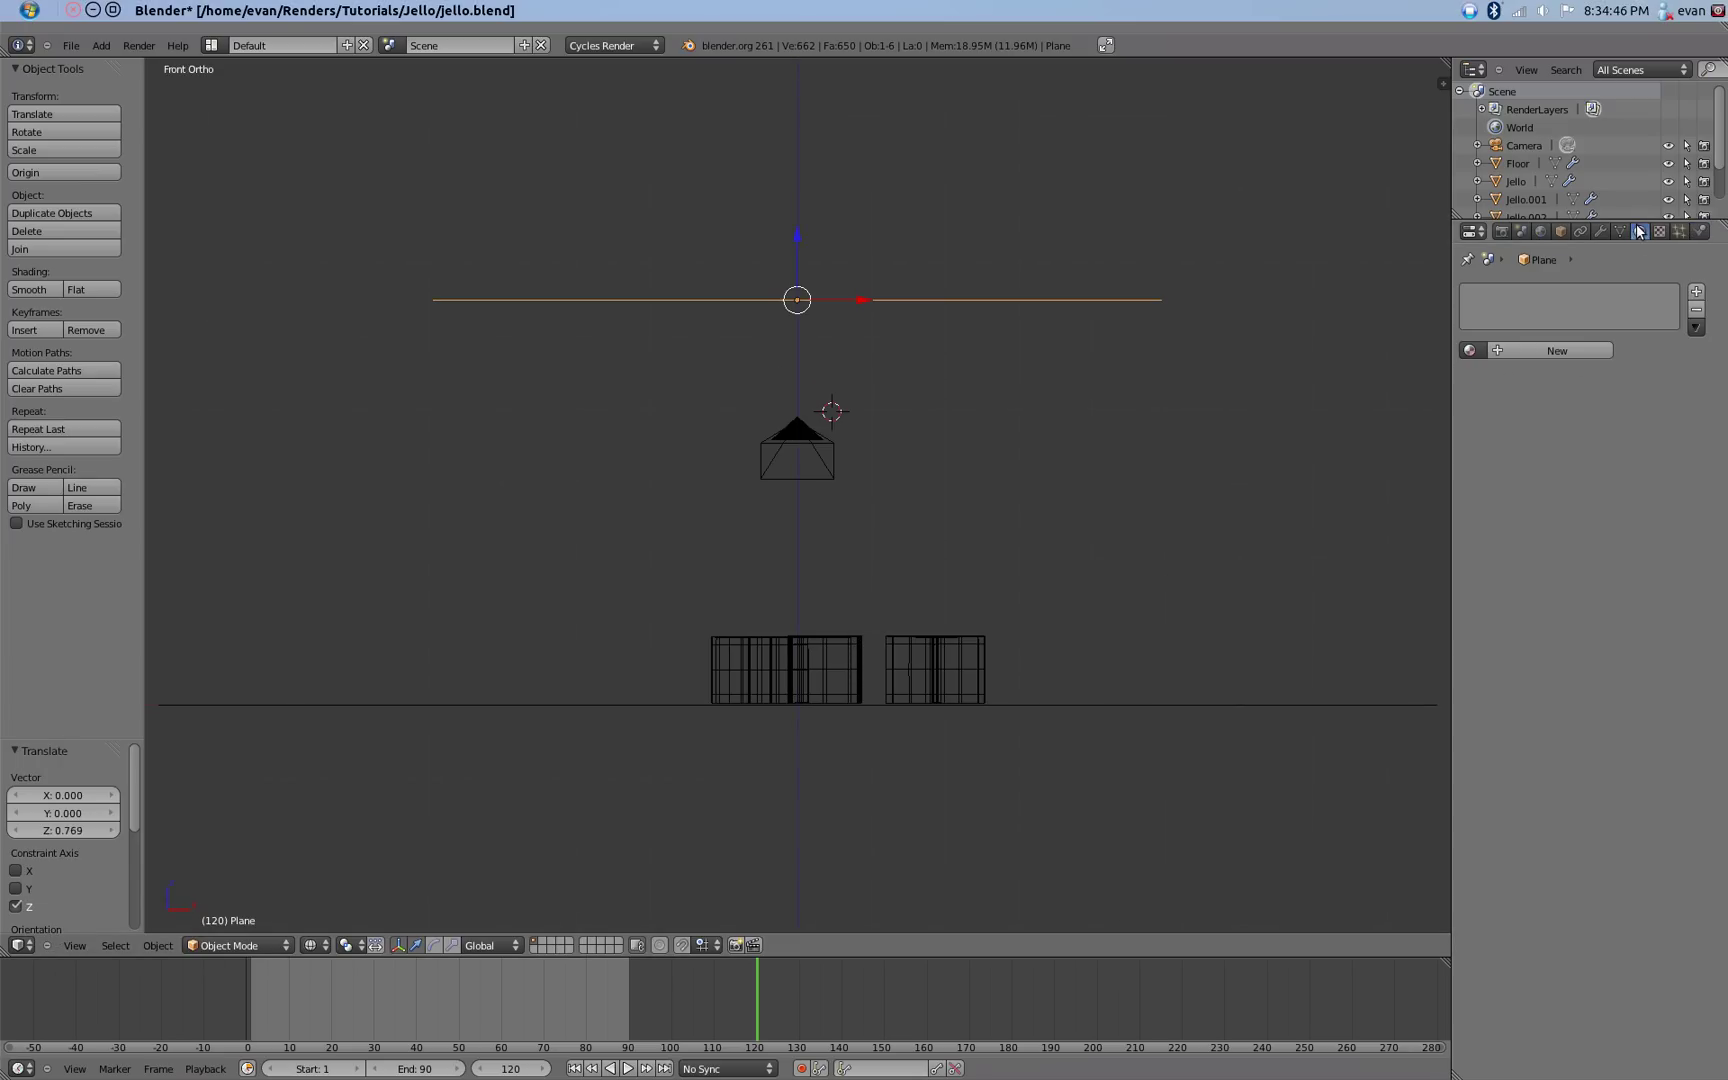
{"action": "left_click", "coordinate": [1538, 350]}
{"action": "type", "text": "Light"}
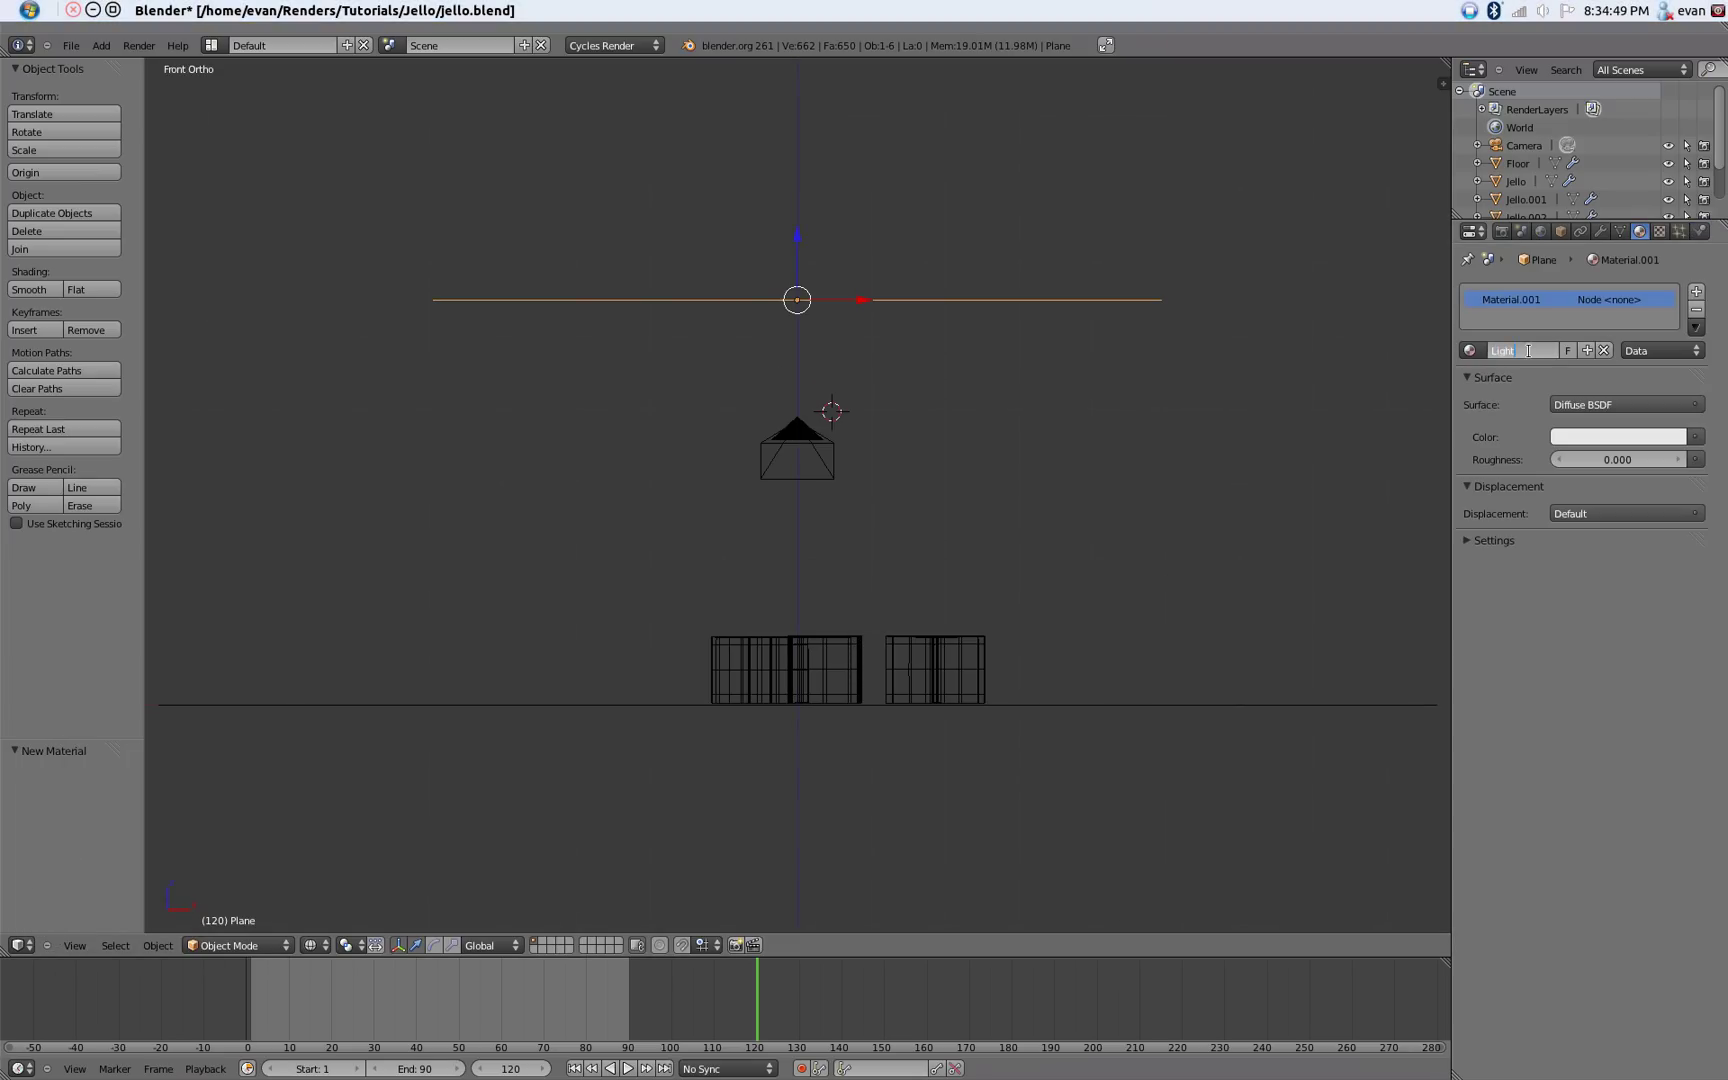
{"action": "key", "text": "Return"}
Set the Light material's surface to Emission with a slightly warm white colour.
{"action": "left_click", "coordinate": [1584, 406]}
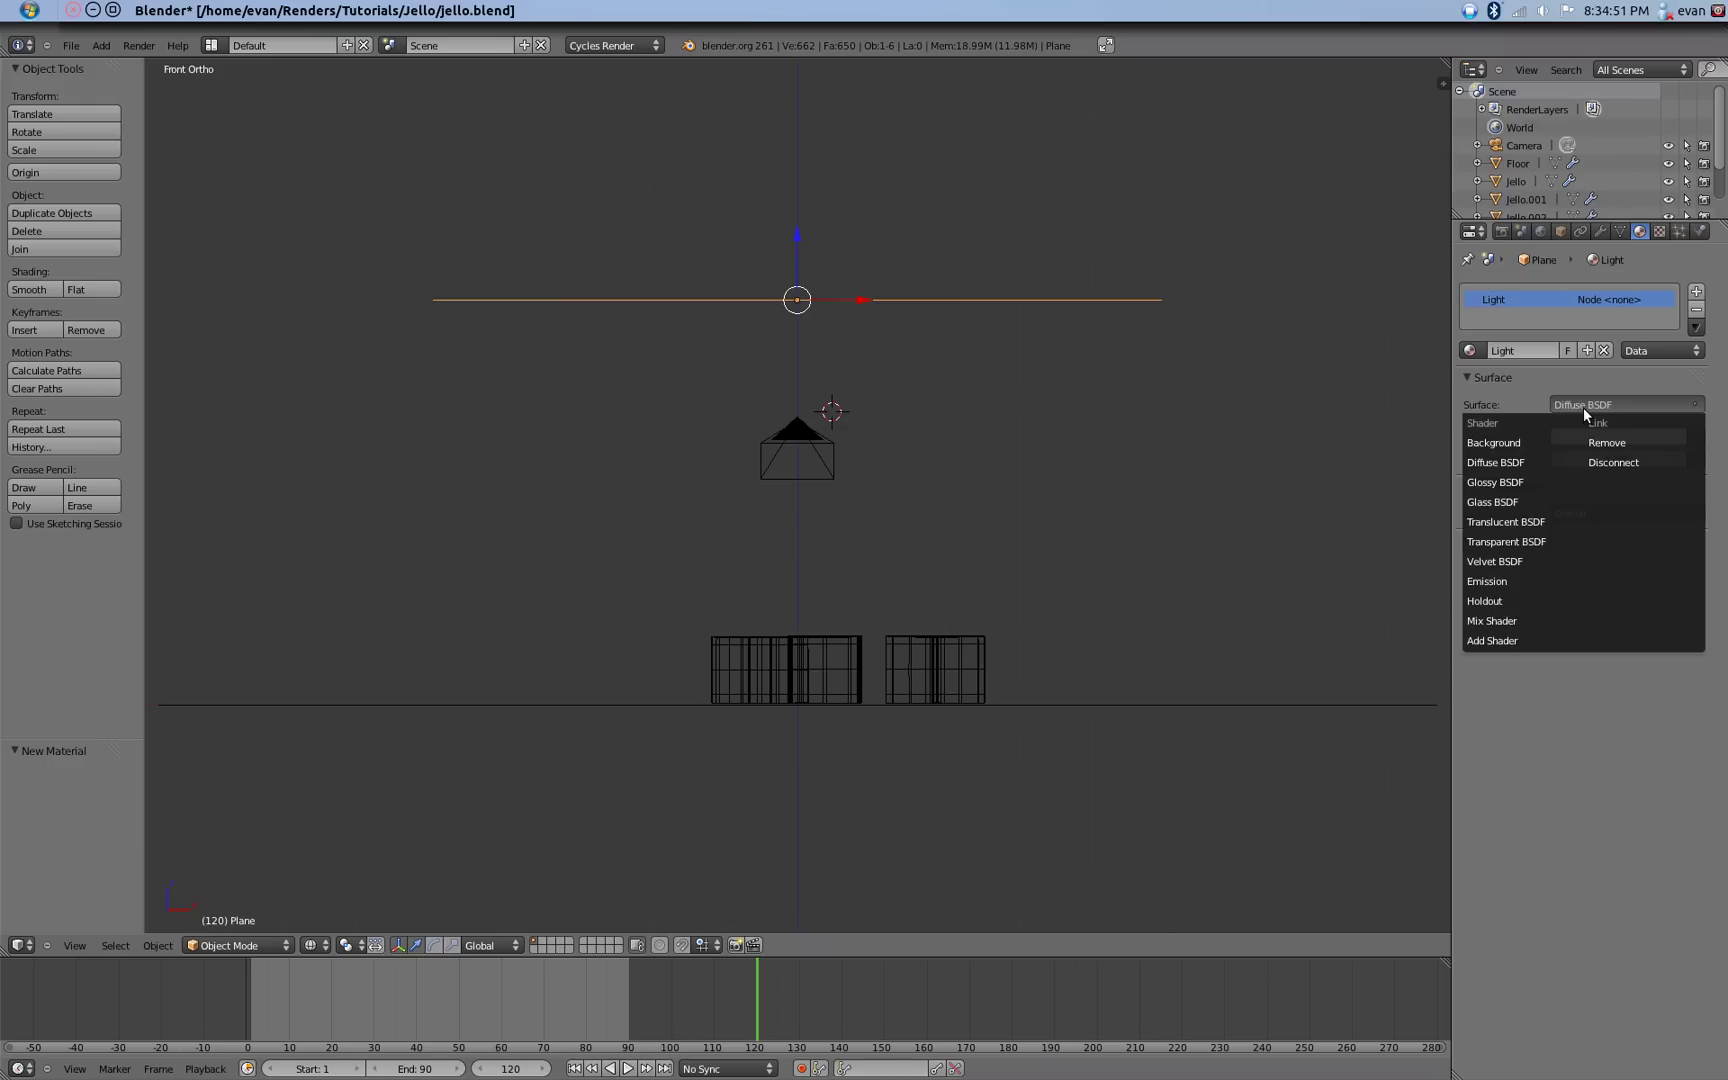
{"action": "key", "text": "Escape"}
{"action": "left_click", "coordinate": [1596, 406]}
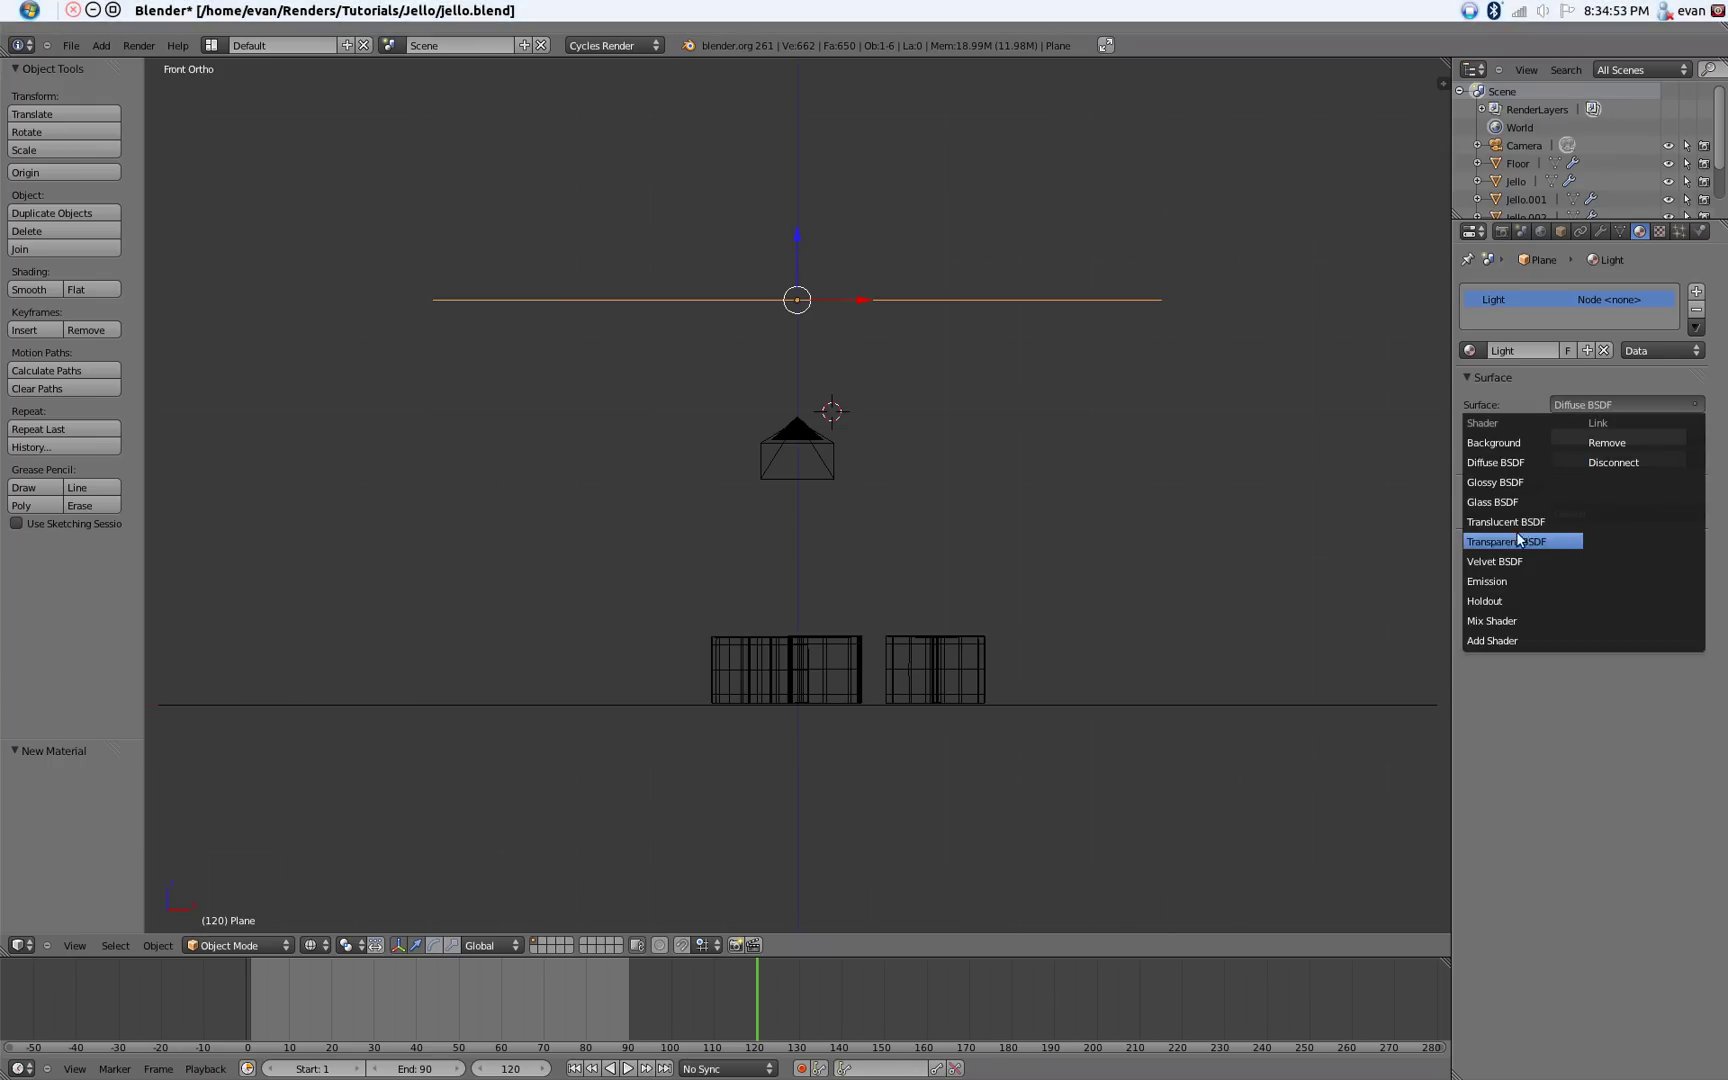
{"action": "left_click", "coordinate": [1521, 580]}
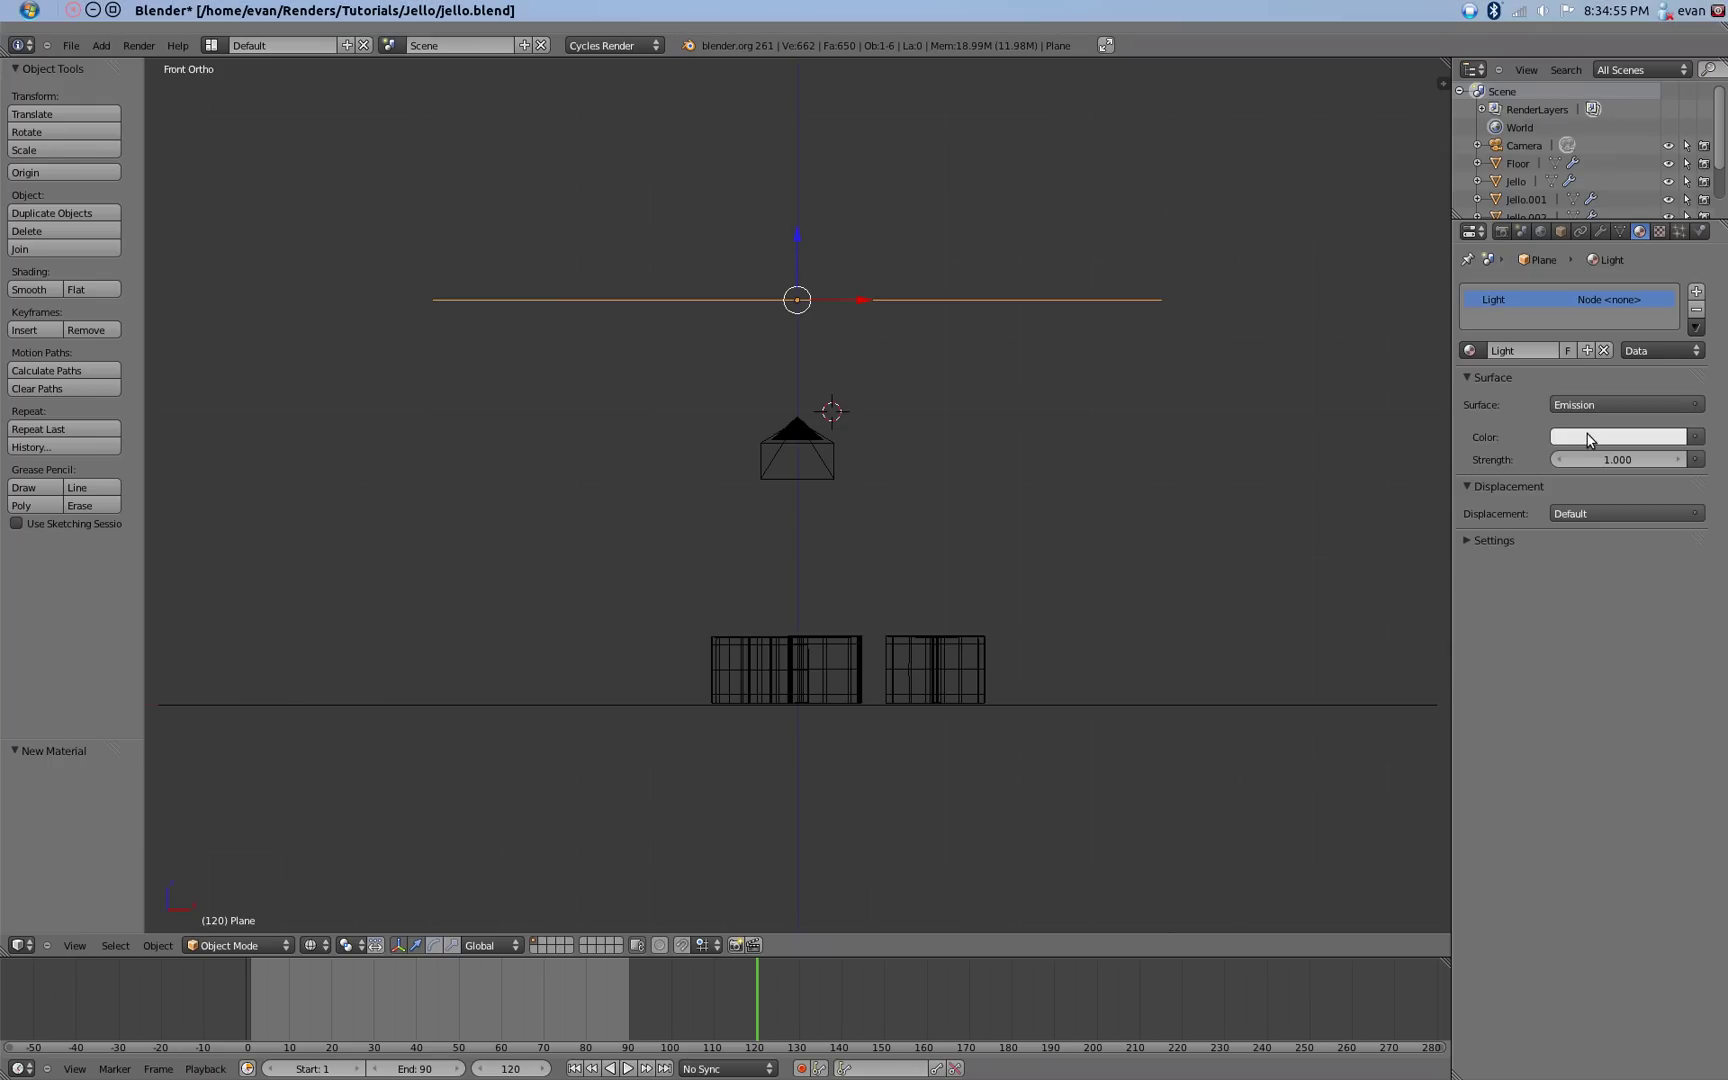
{"action": "left_click", "coordinate": [1585, 437]}
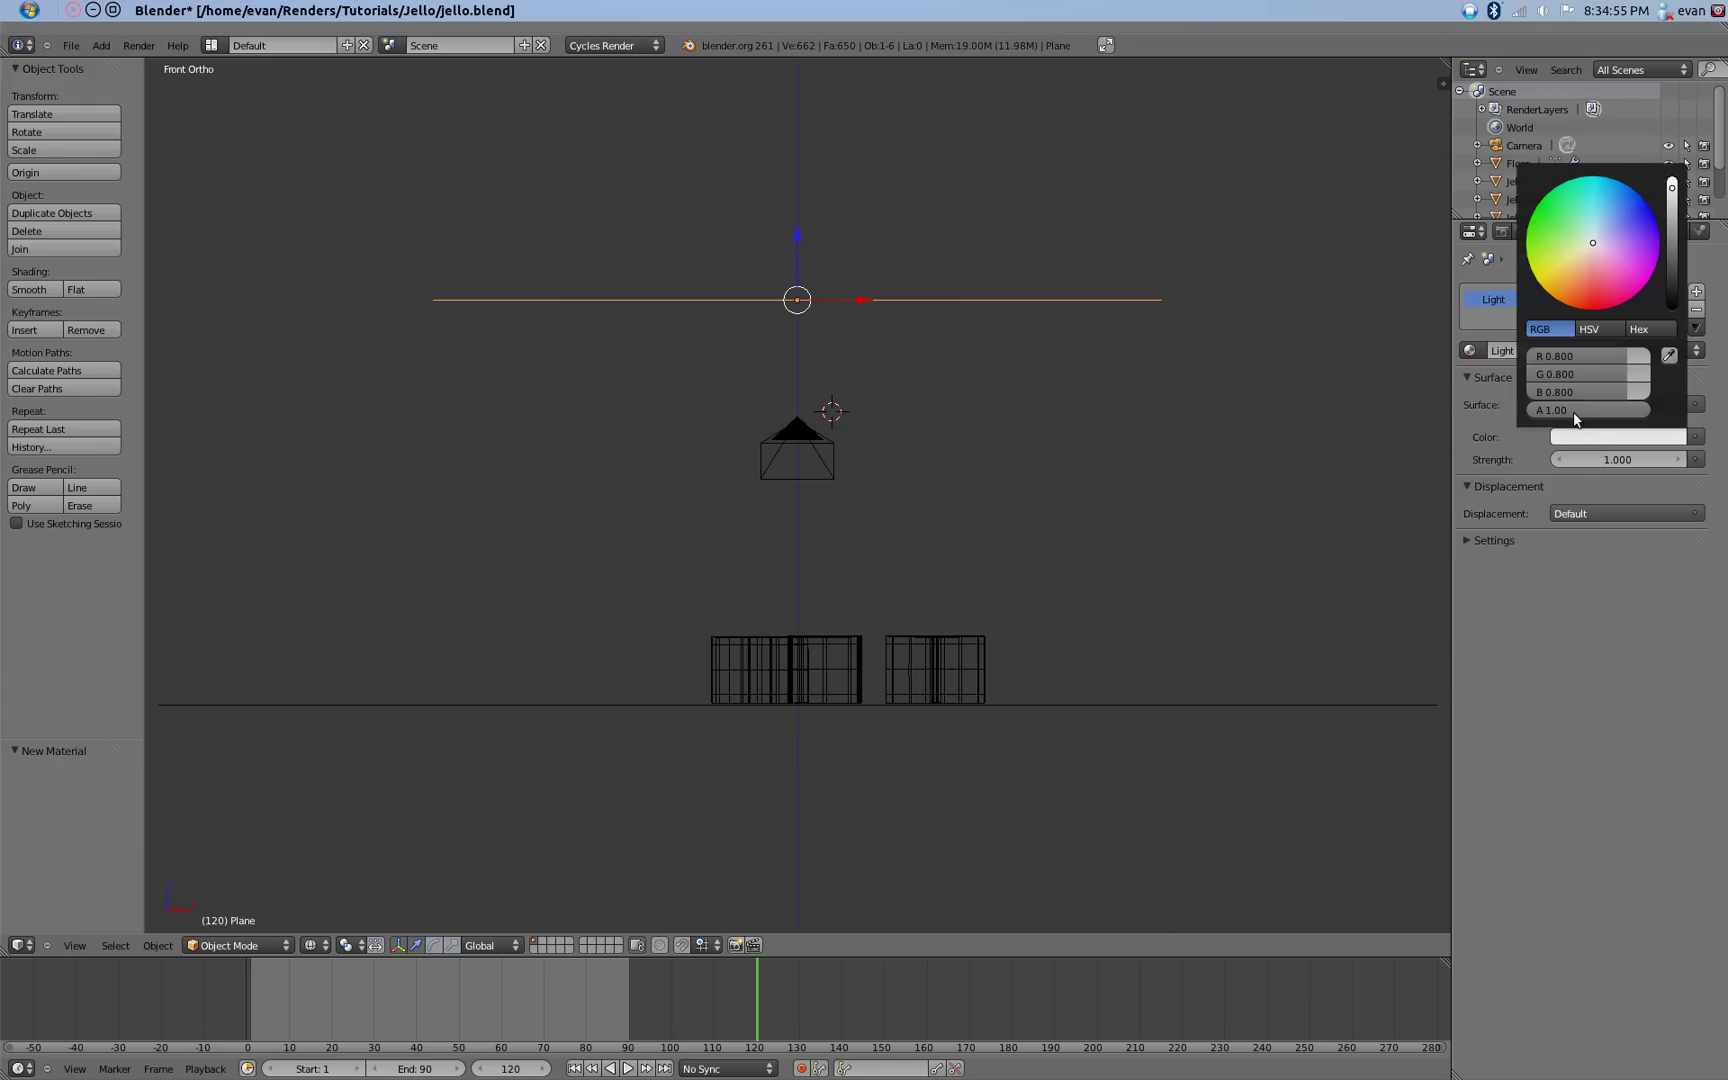
{"action": "left_click", "coordinate": [1593, 250]}
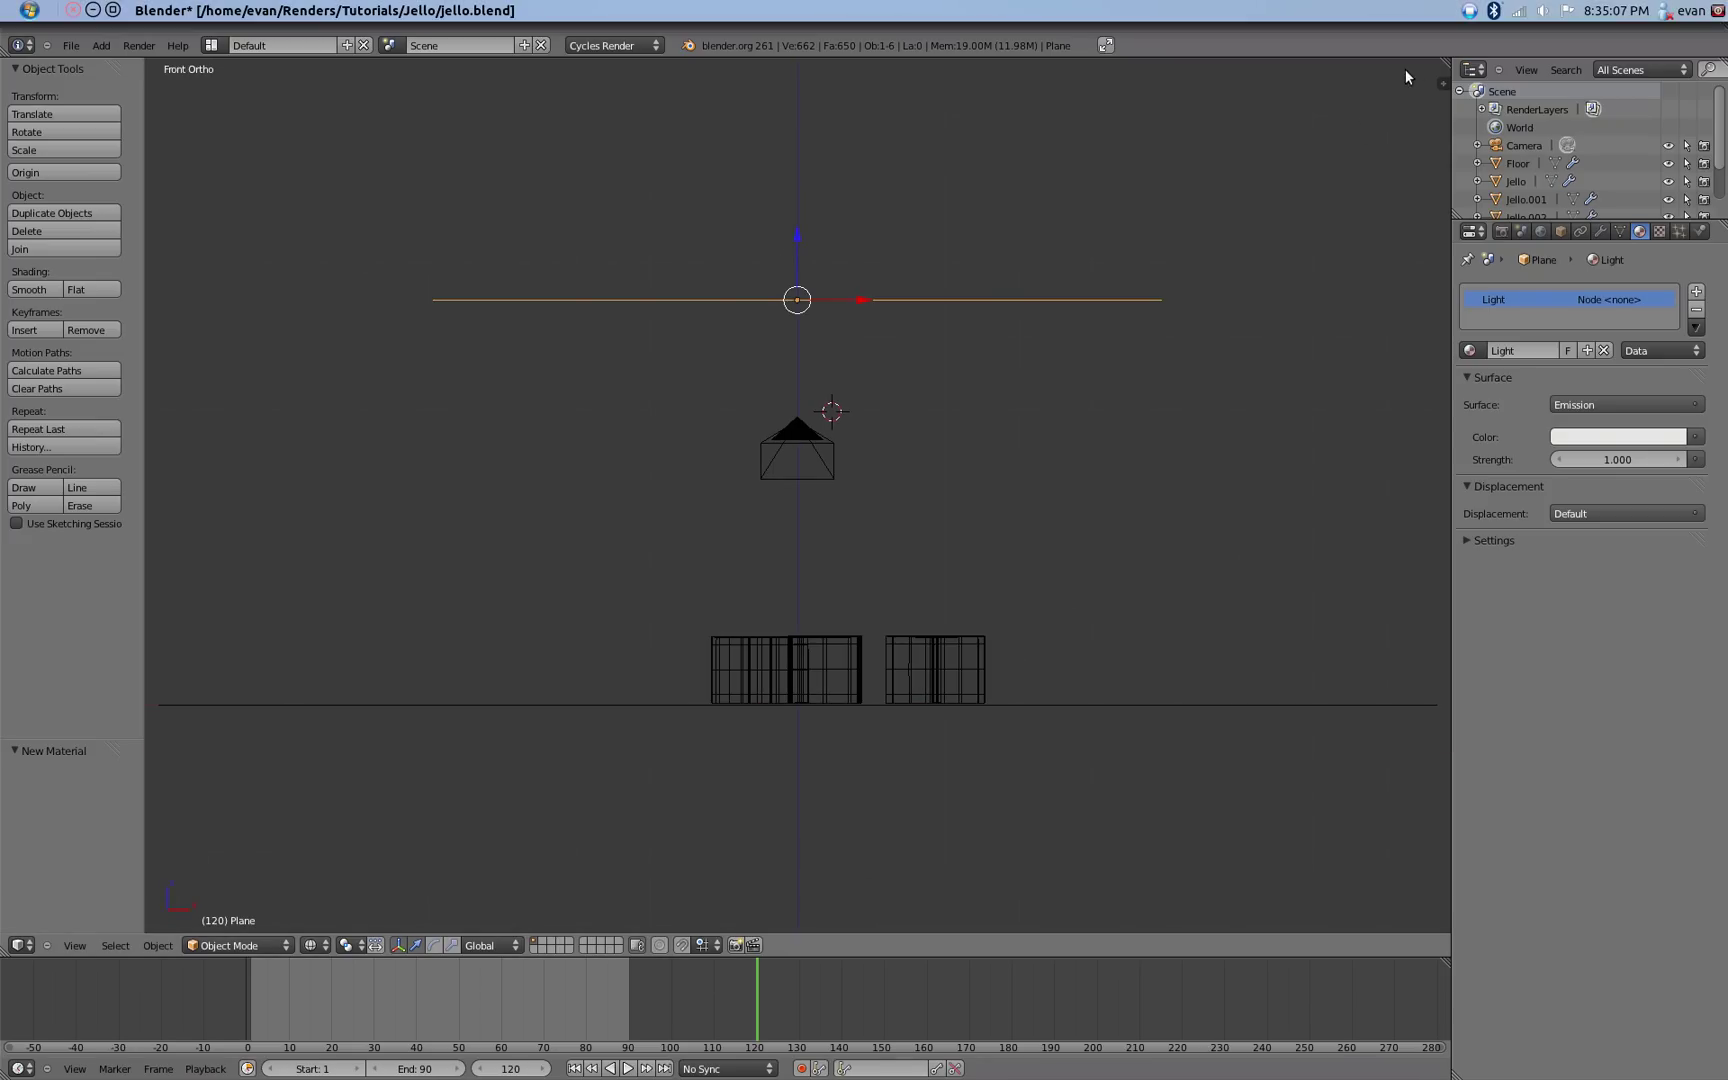
Split the 3D view and show a Rendered camera view fitted to the right half.
{"action": "left_click_drag", "start_coordinate": [1448, 61], "coordinate": [855, 800]}
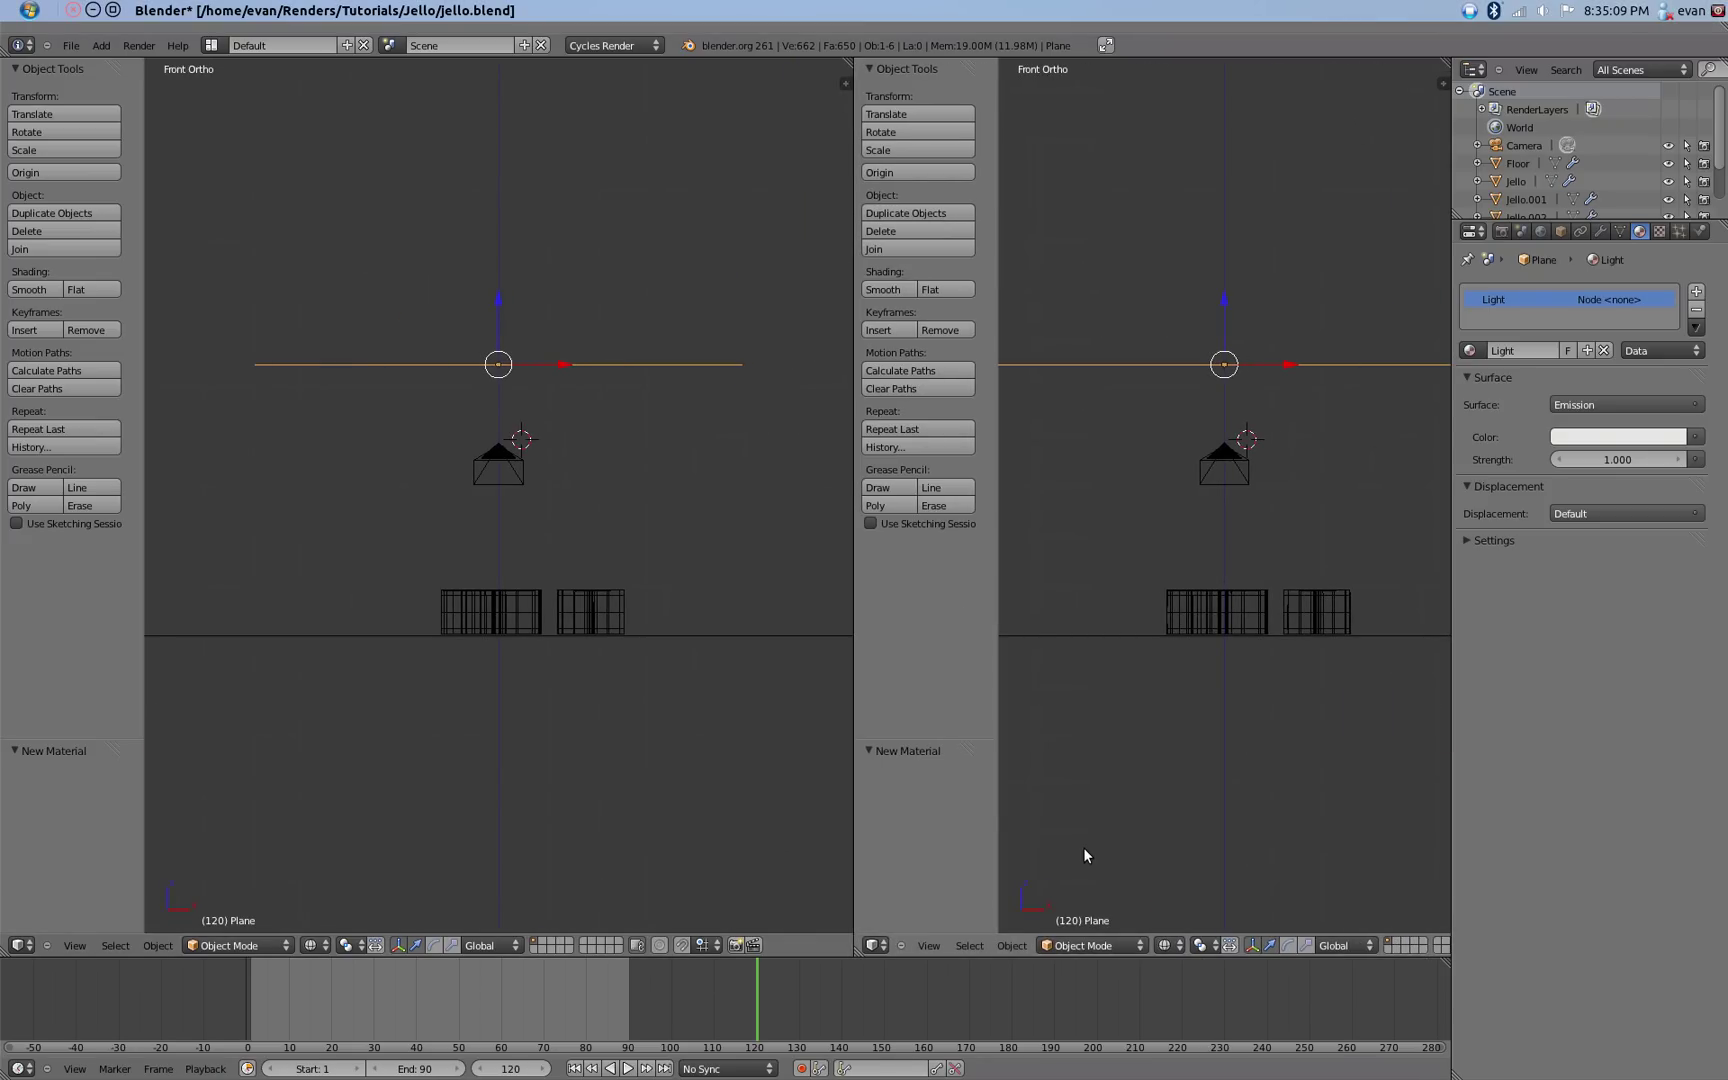
{"action": "key", "text": "t"}
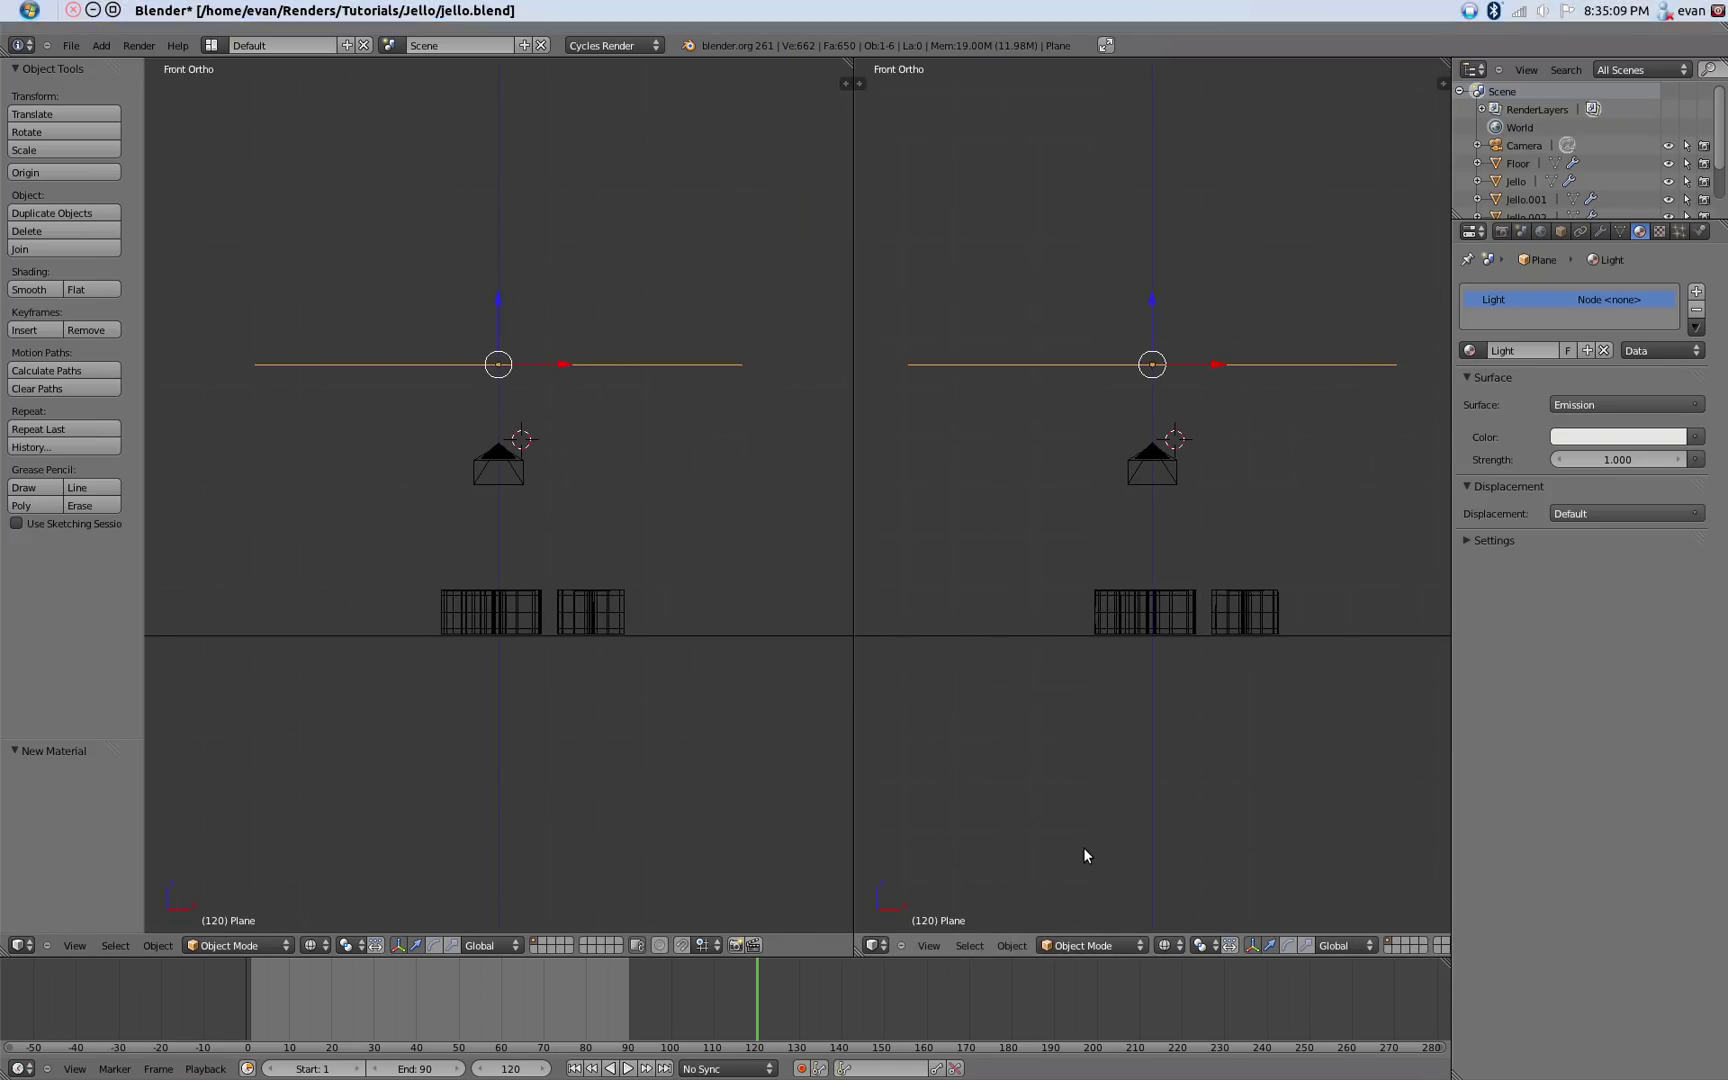
{"action": "left_click", "coordinate": [1166, 946]}
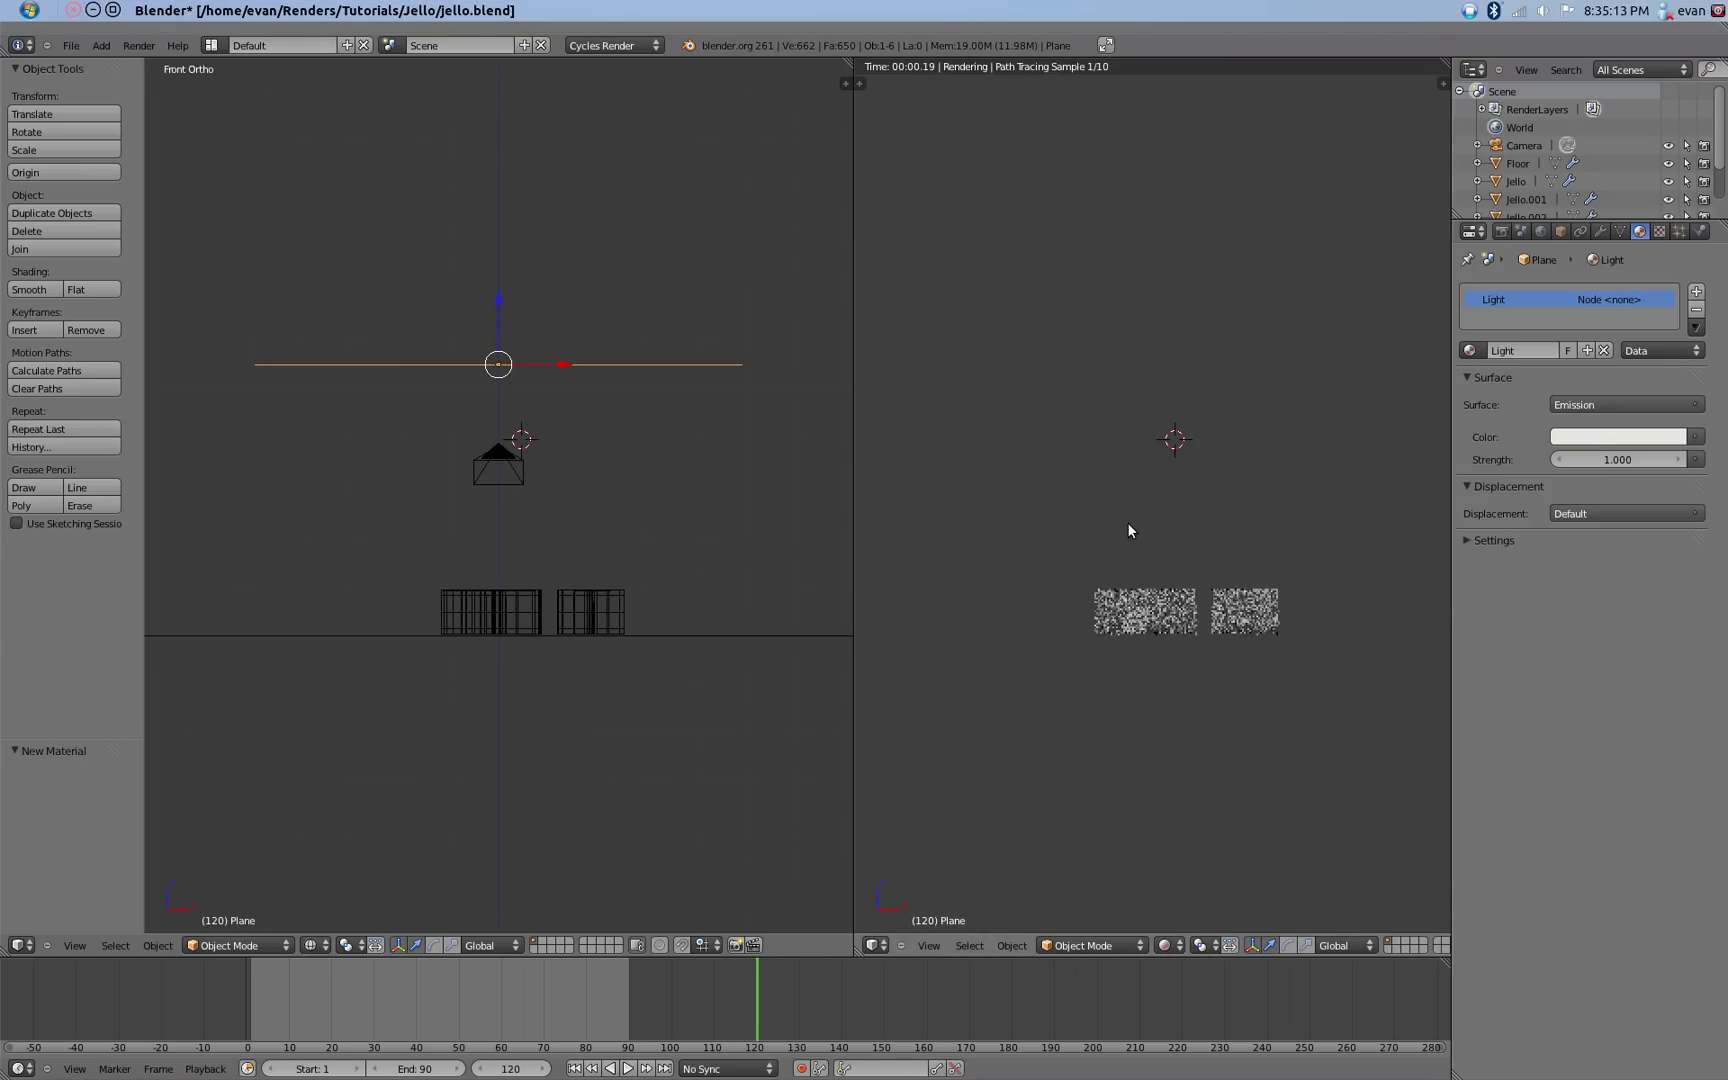
{"action": "key", "text": "KP_0"}
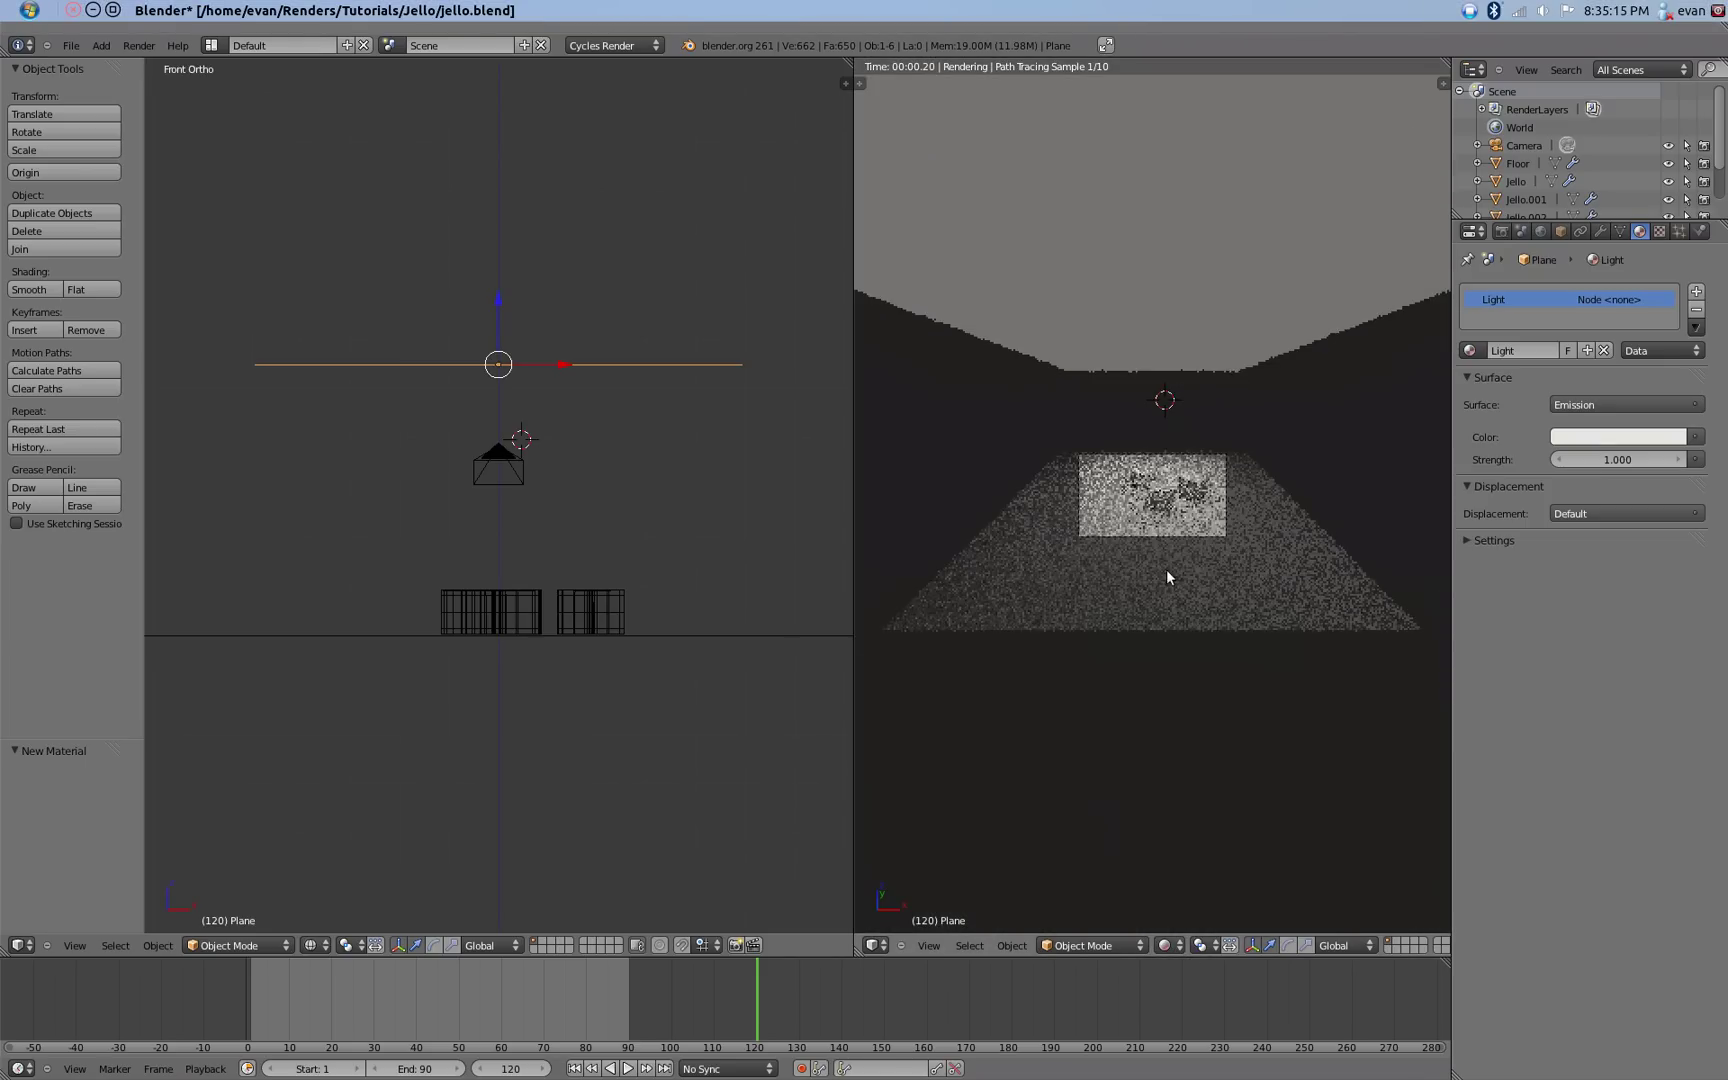
{"action": "key", "text": "Home"}
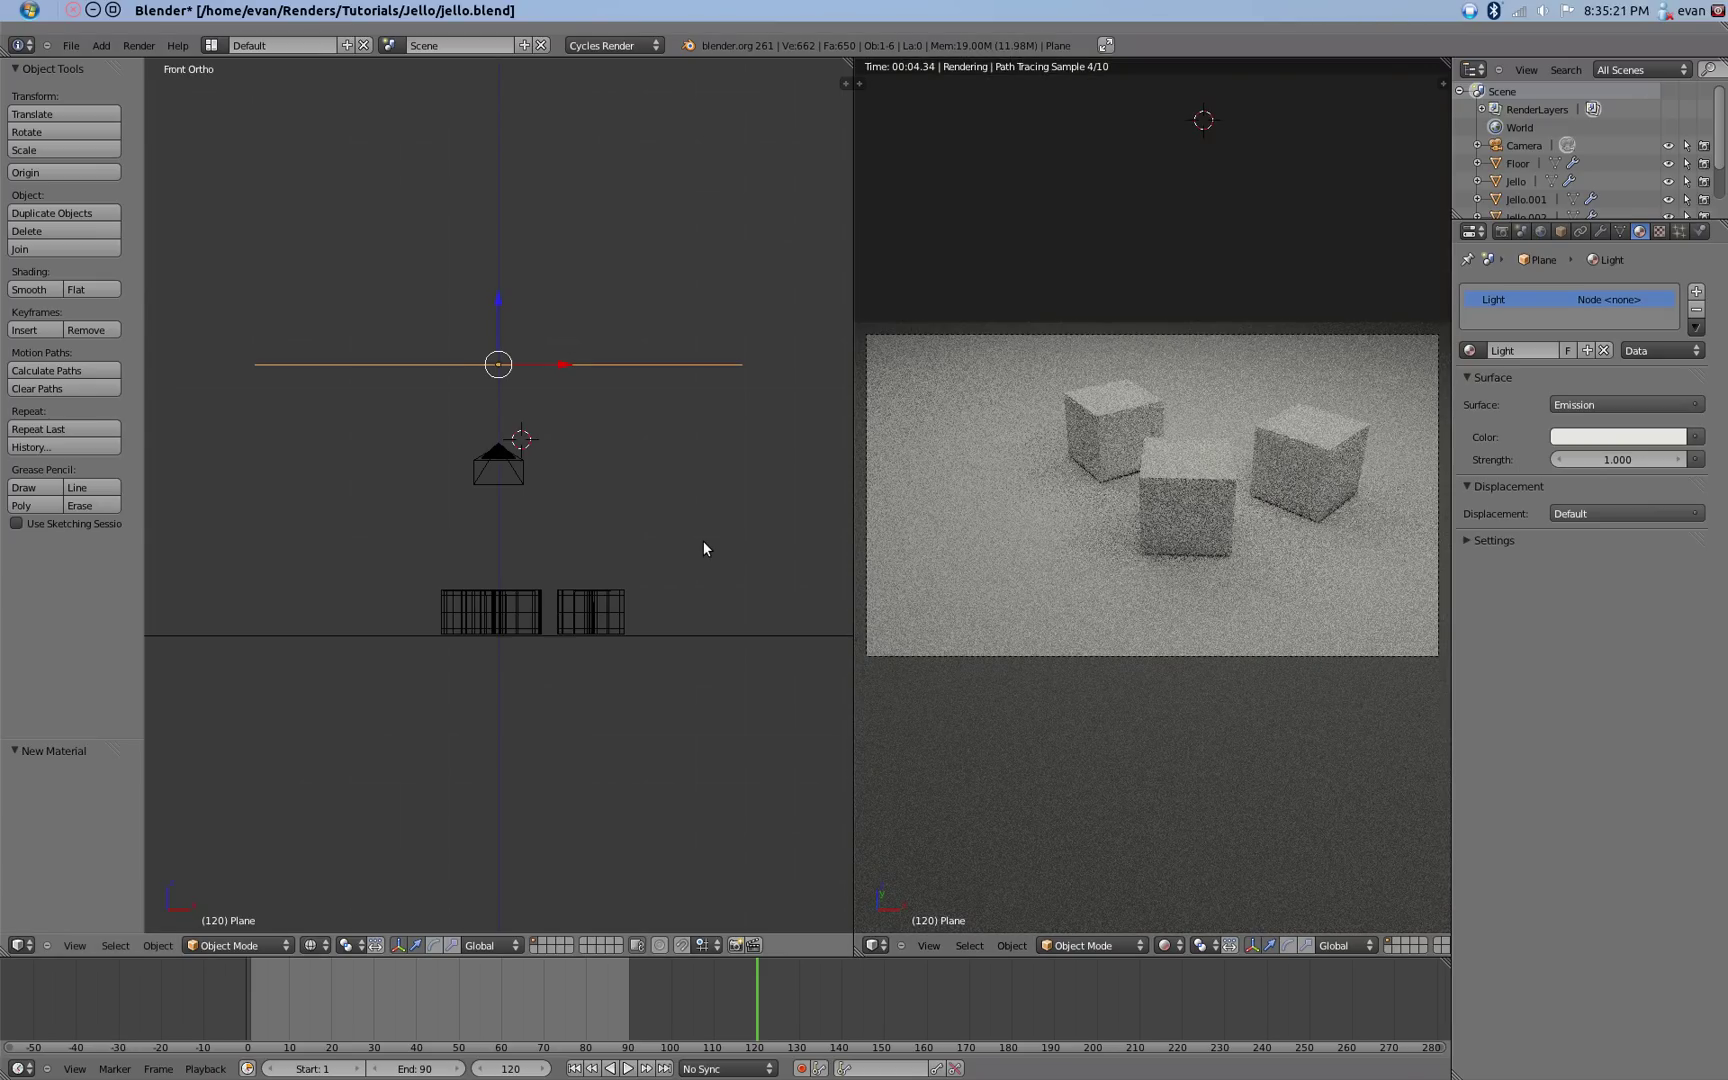
{"action": "scroll", "coordinate": [703, 541], "scroll_direction": "down", "scroll_amount": 1, "text": "ctrl"}
{"action": "scroll", "coordinate": [690, 538], "scroll_direction": "down", "scroll_amount": 1}
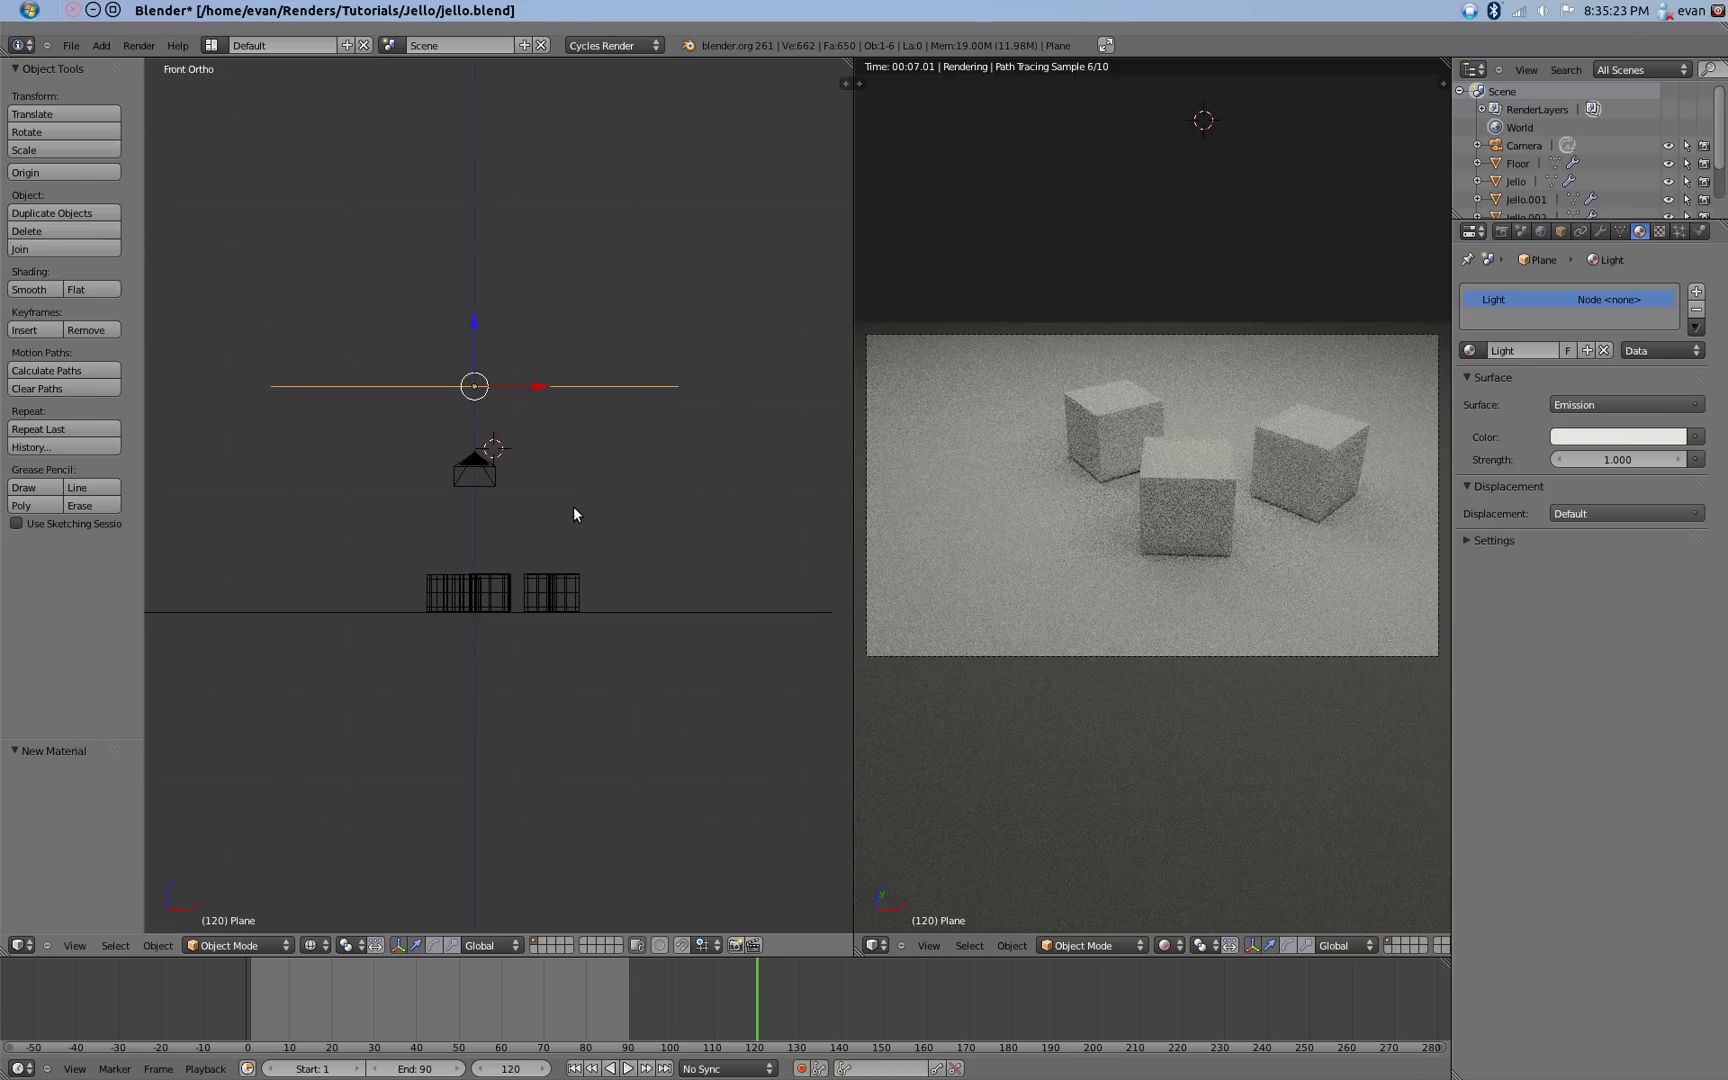
Duplicate the emitting light plane and tilt the copy into a new position.
{"action": "key", "text": "shift+d"}
{"action": "left_click", "coordinate": [765, 510]}
{"action": "key", "text": "r"}
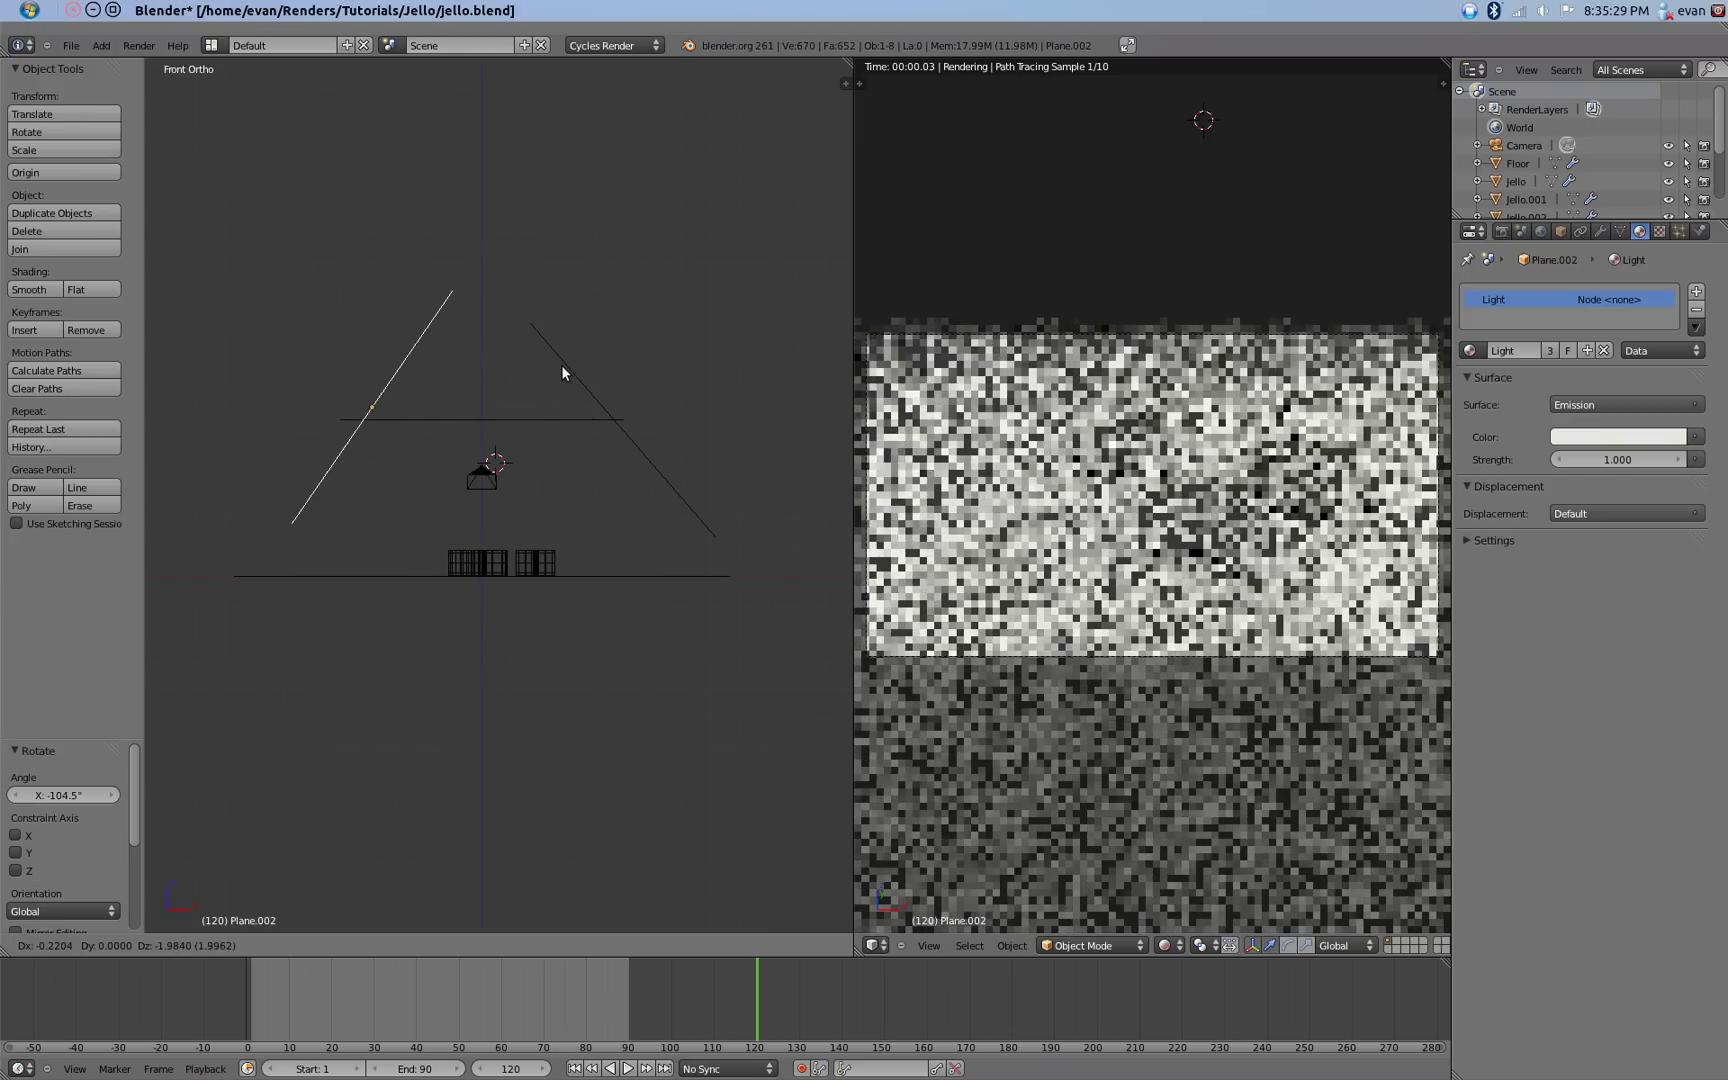
{"action": "left_click", "coordinate": [564, 368]}
In Right view, copy the overhead light plane, tilt it about 42.5°, lower it, and save.
{"action": "key", "text": "KP_3"}
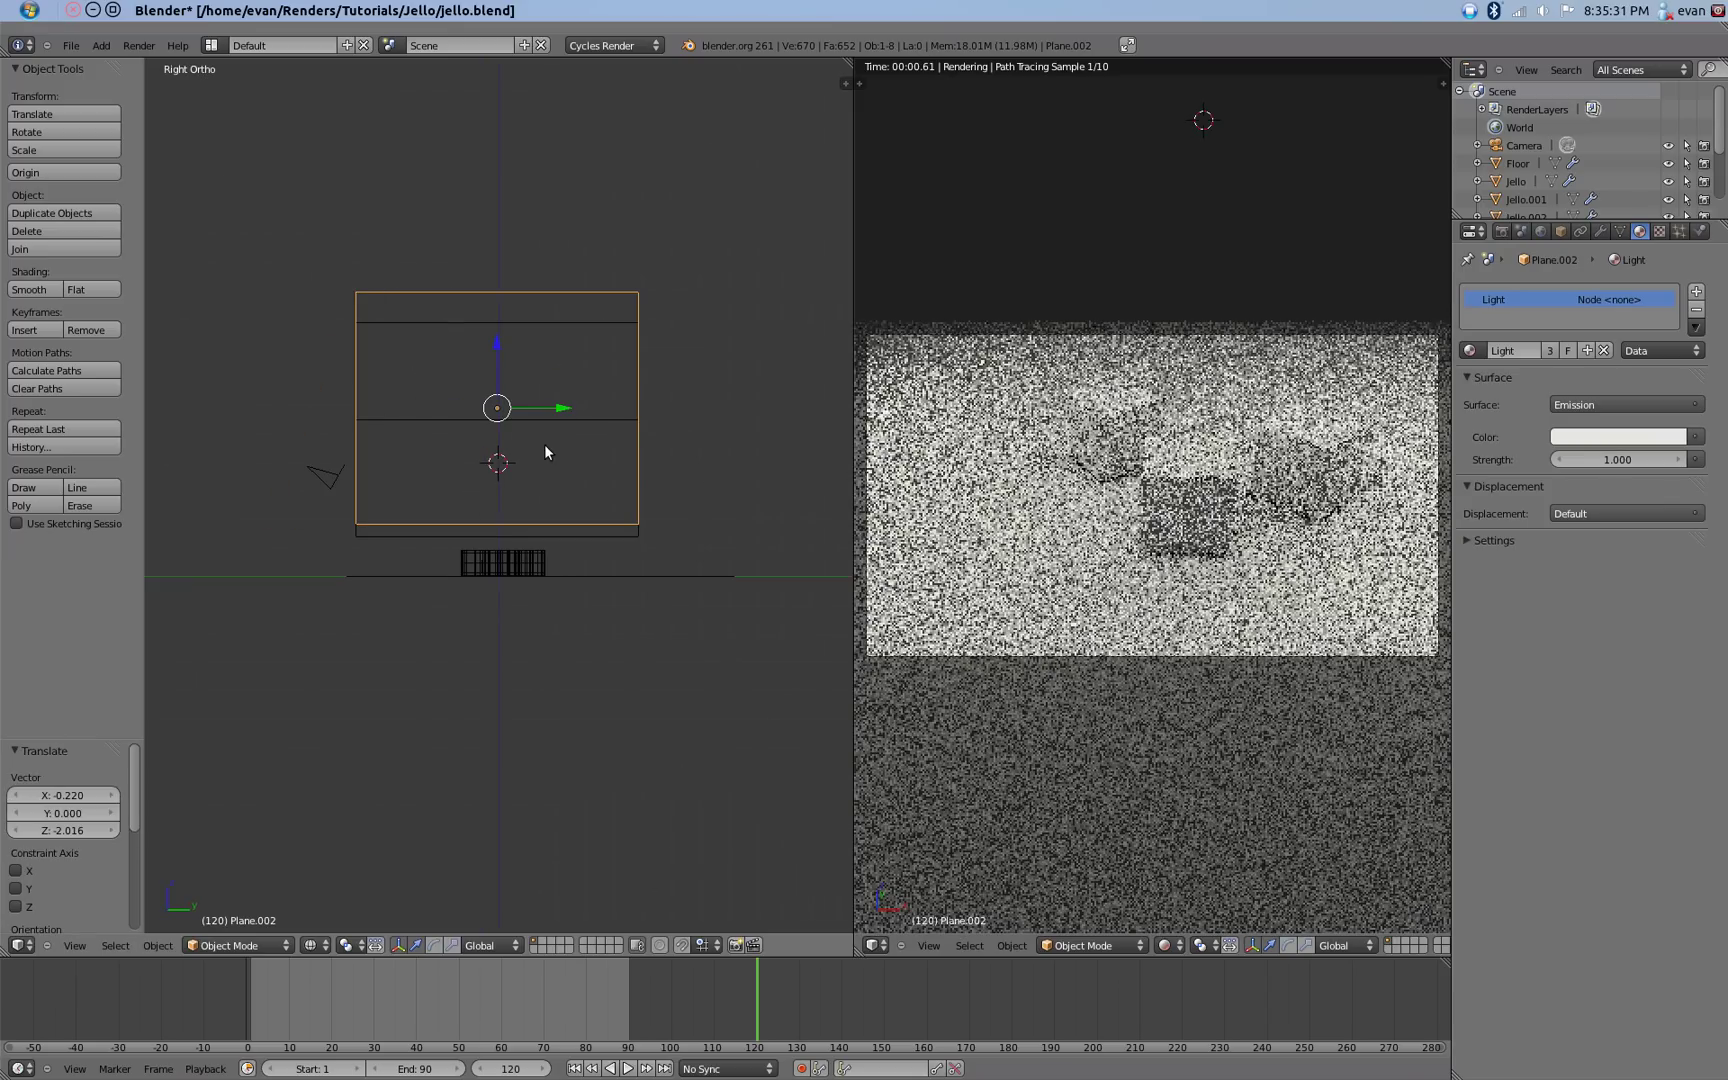
{"action": "mouse_move", "coordinate": [544, 444]}
{"action": "middle_mouse_down"}
{"action": "mouse_move", "coordinate": [570, 414]}
{"action": "mouse_move", "coordinate": [545, 424]}
{"action": "middle_mouse_up"}
{"action": "right_click", "coordinate": [548, 428]}
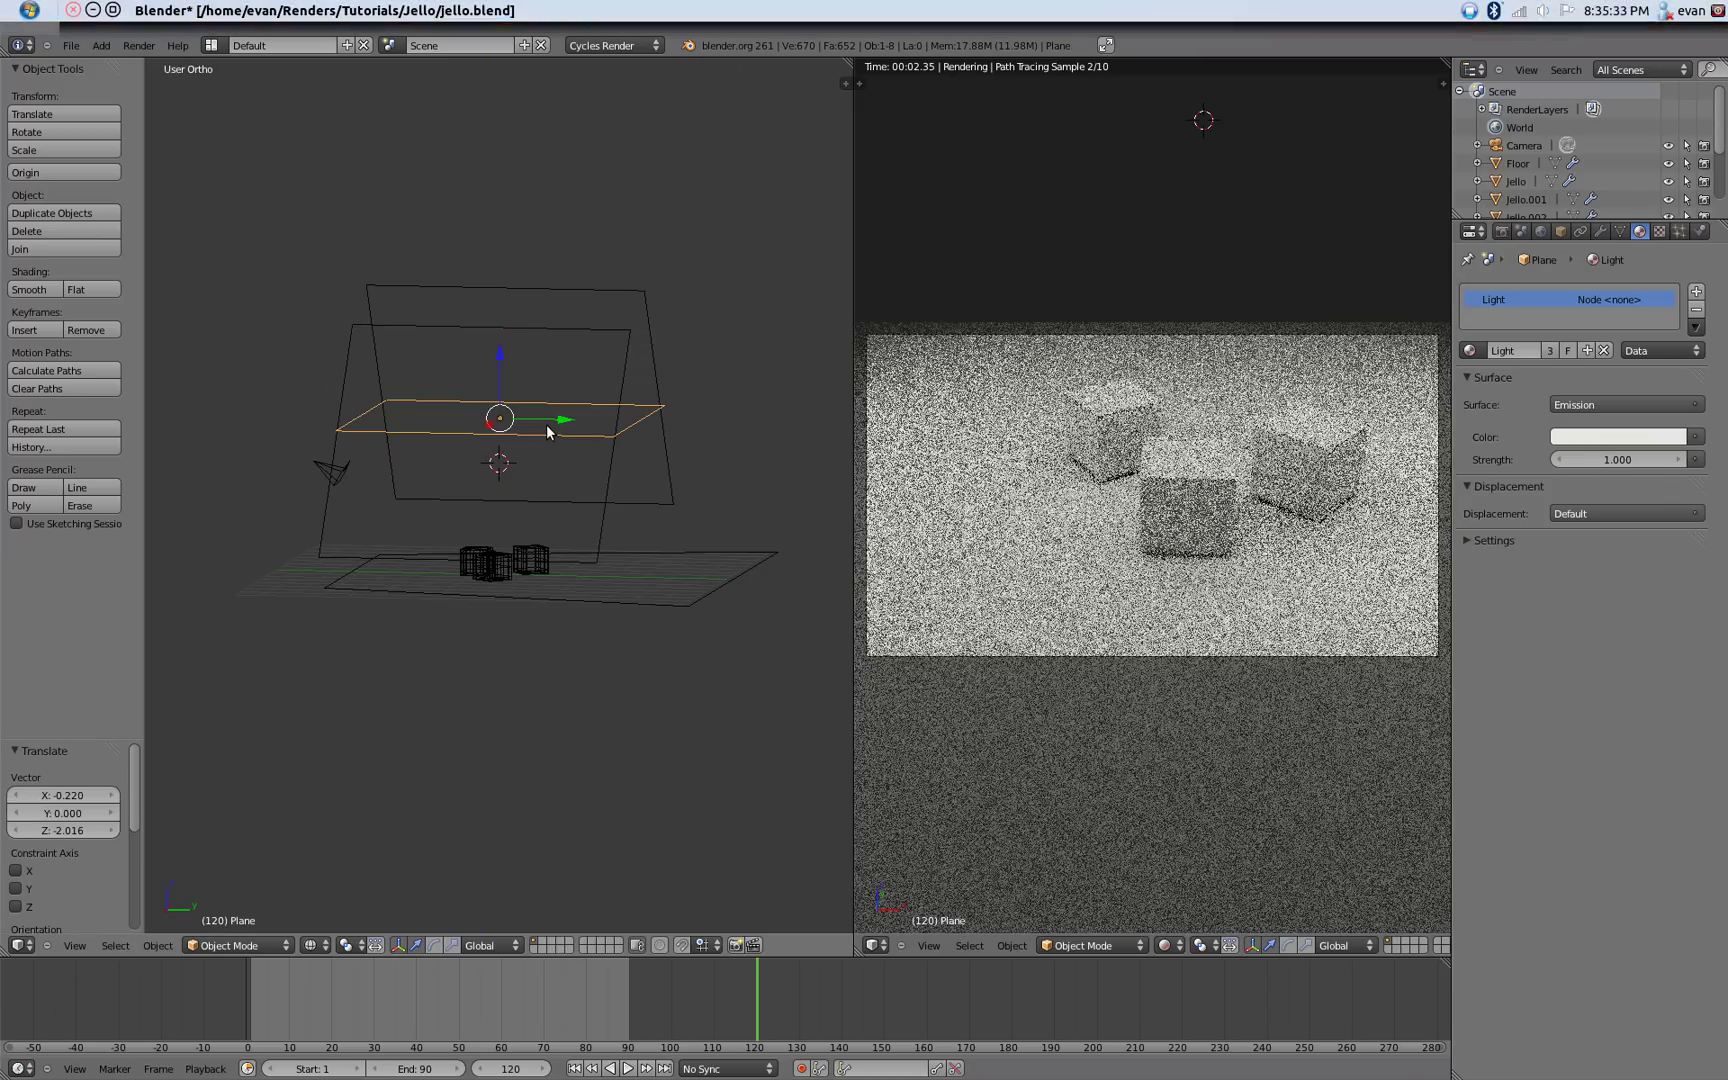
{"action": "key", "text": "KP_3"}
{"action": "key", "text": "shift+d"}
{"action": "left_click", "coordinate": [629, 397]}
{"action": "key", "text": "r"}
{"action": "left_click", "coordinate": [658, 527]}
{"action": "key", "text": "g"}
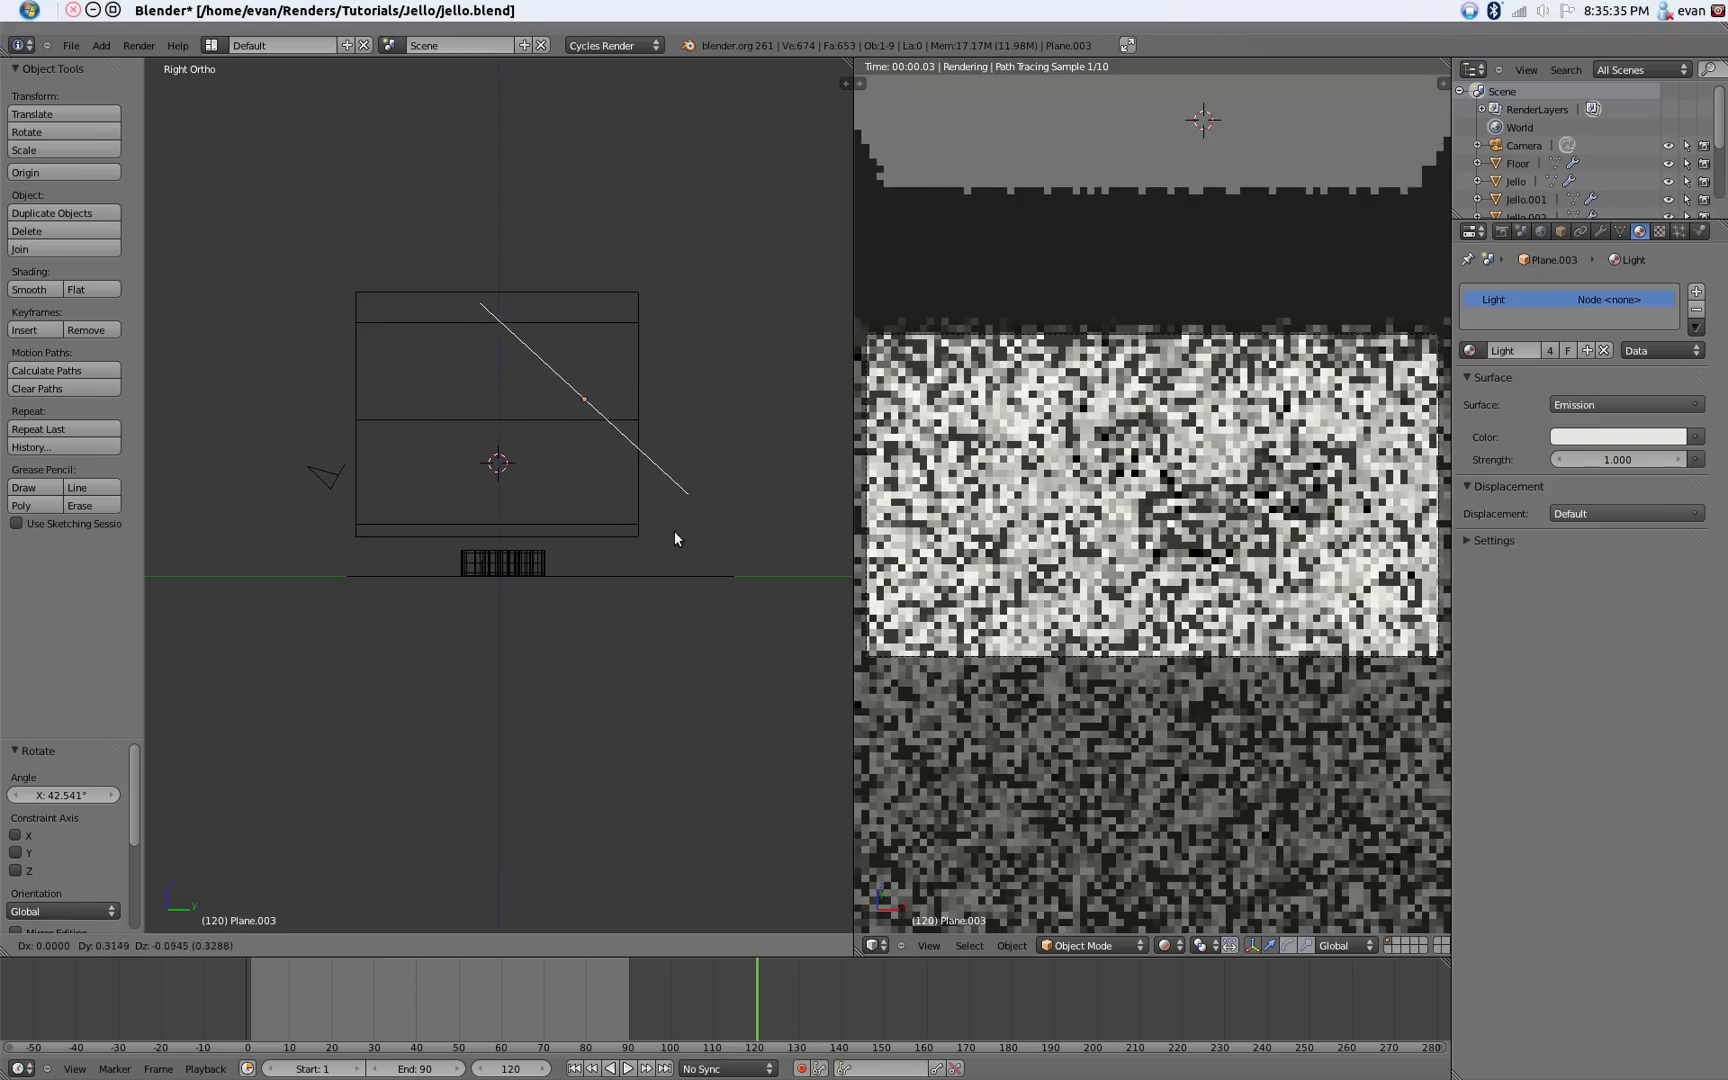
{"action": "left_click", "coordinate": [697, 554]}
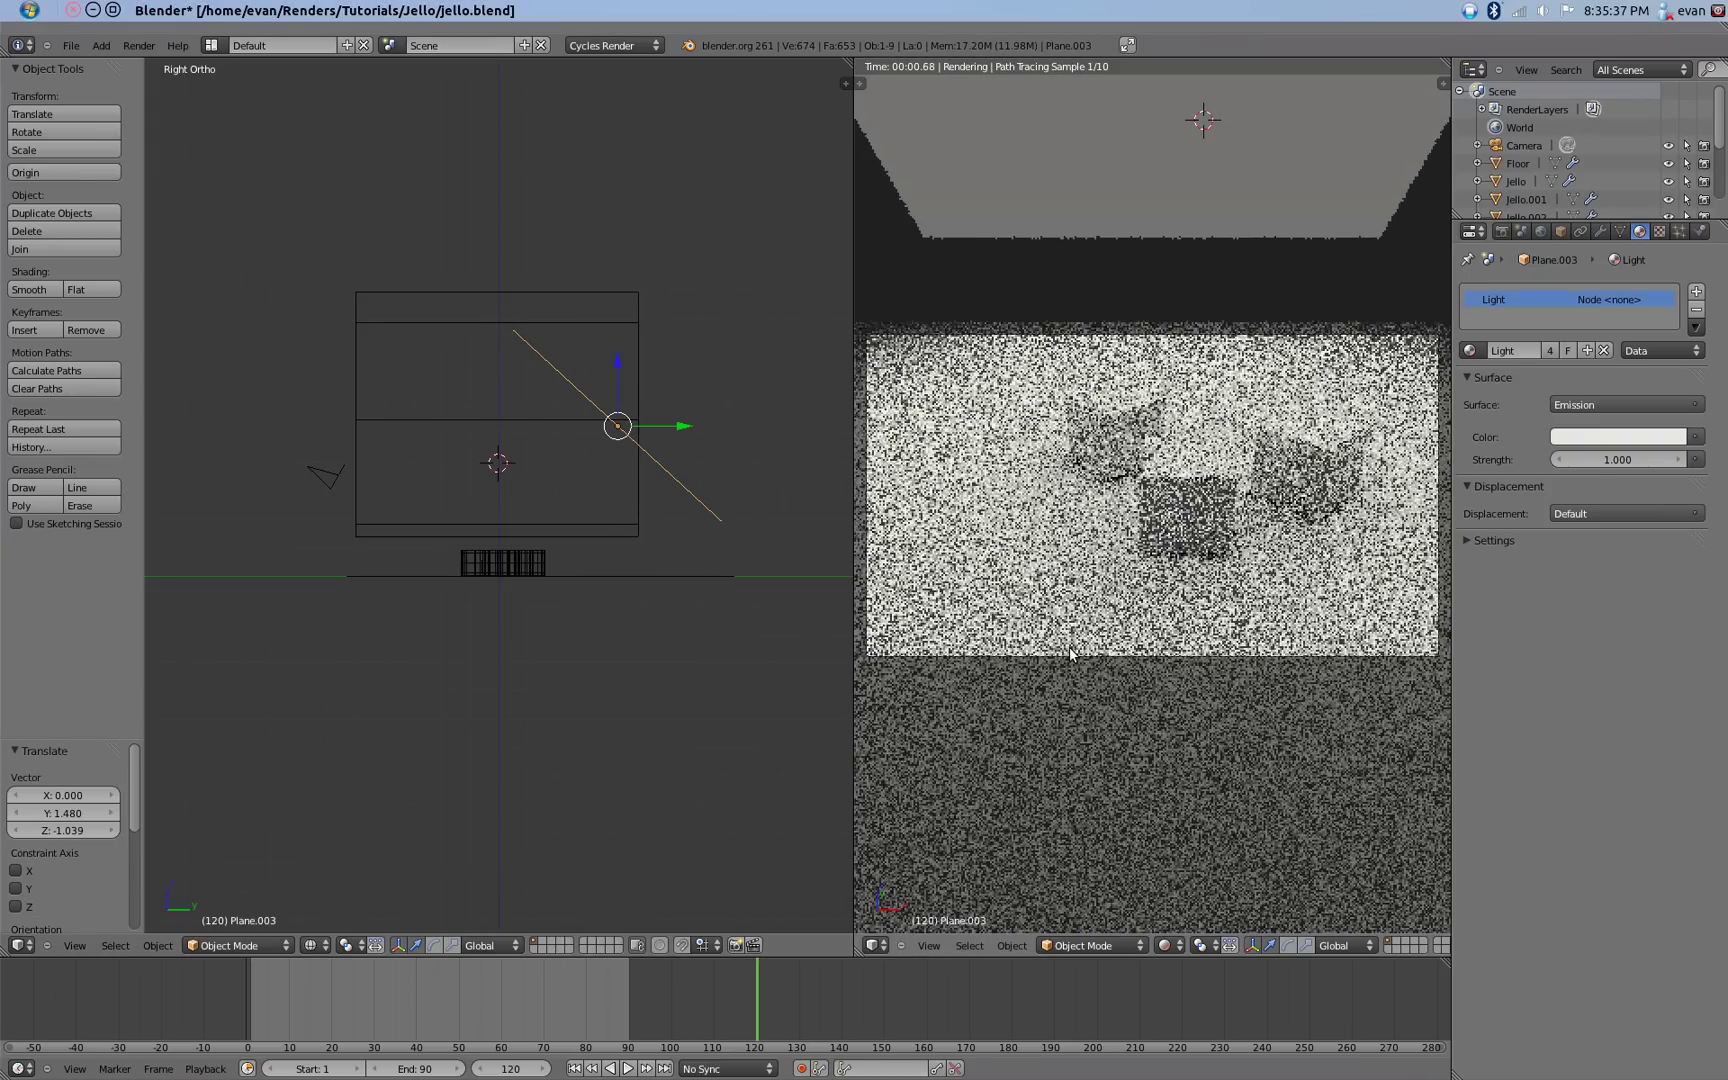
{"action": "key", "text": "ctrl+s"}
{"action": "left_click", "coordinate": [1069, 652]}
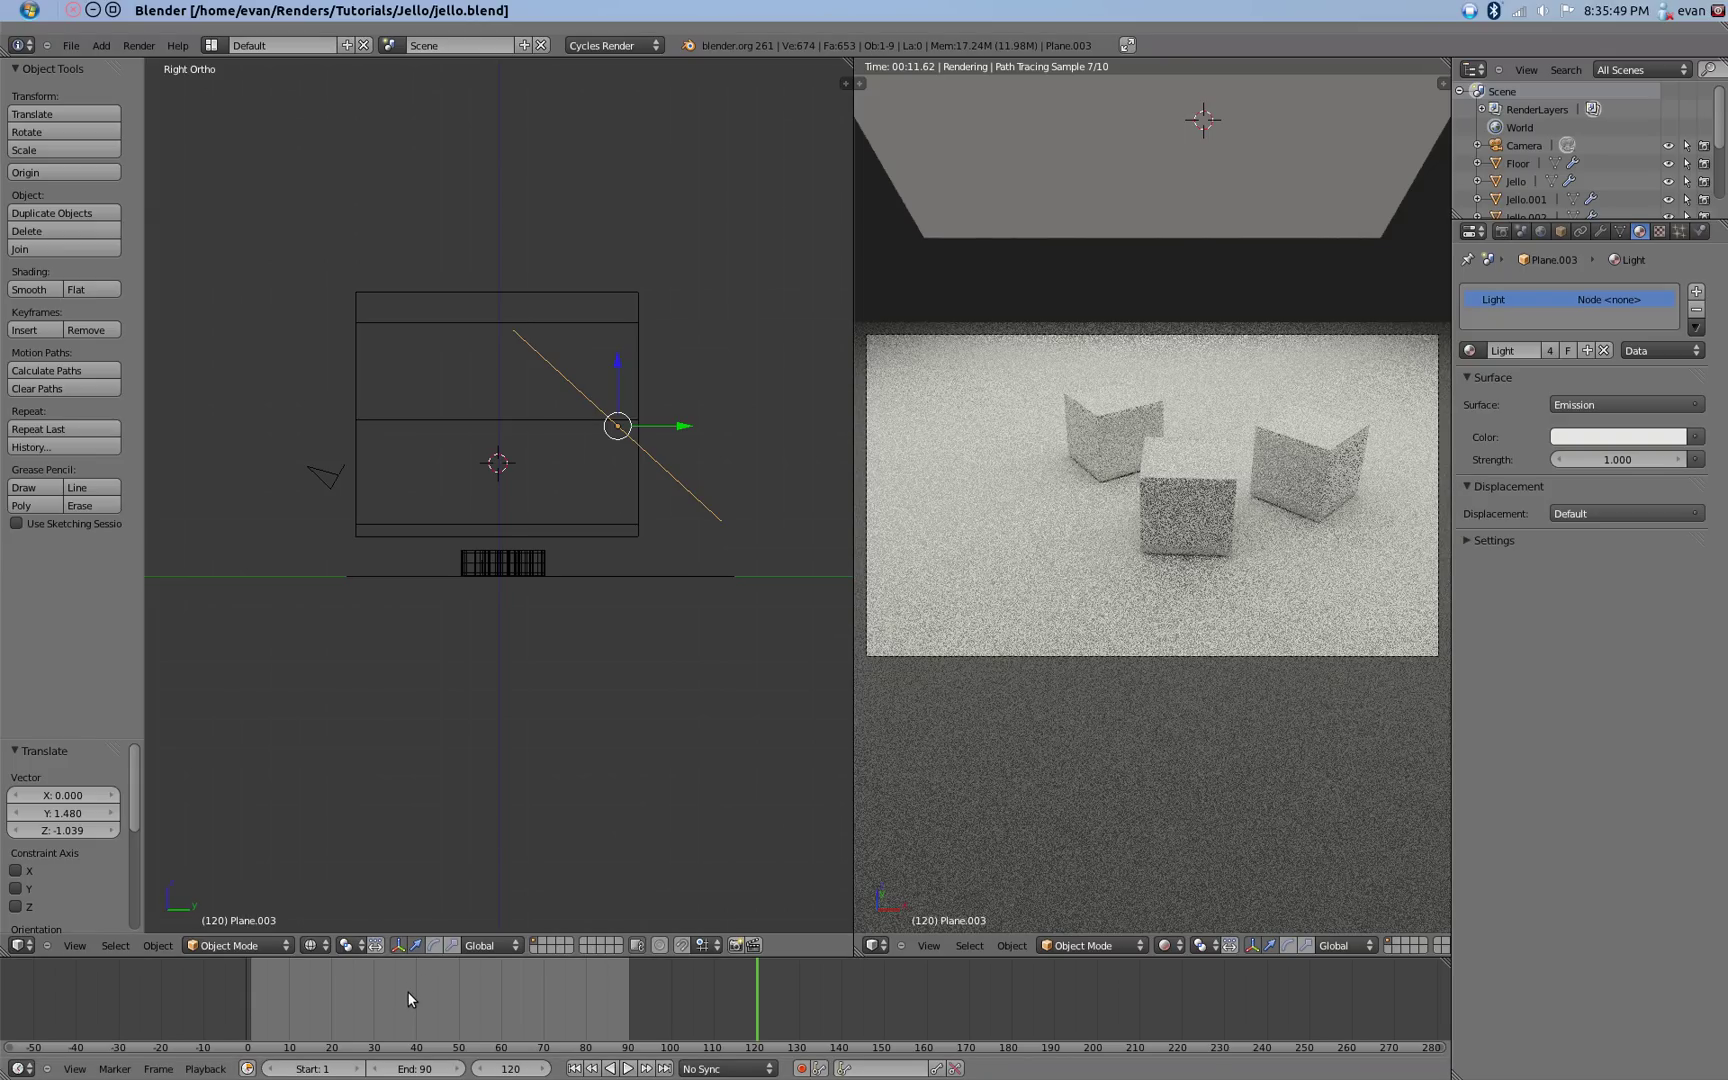
Play the cube animation from frame 23, watching through the camera in Solid shading.
{"action": "left_click_drag", "start_coordinate": [406, 992], "coordinate": [285, 994]}
{"action": "key", "text": "alt+a"}
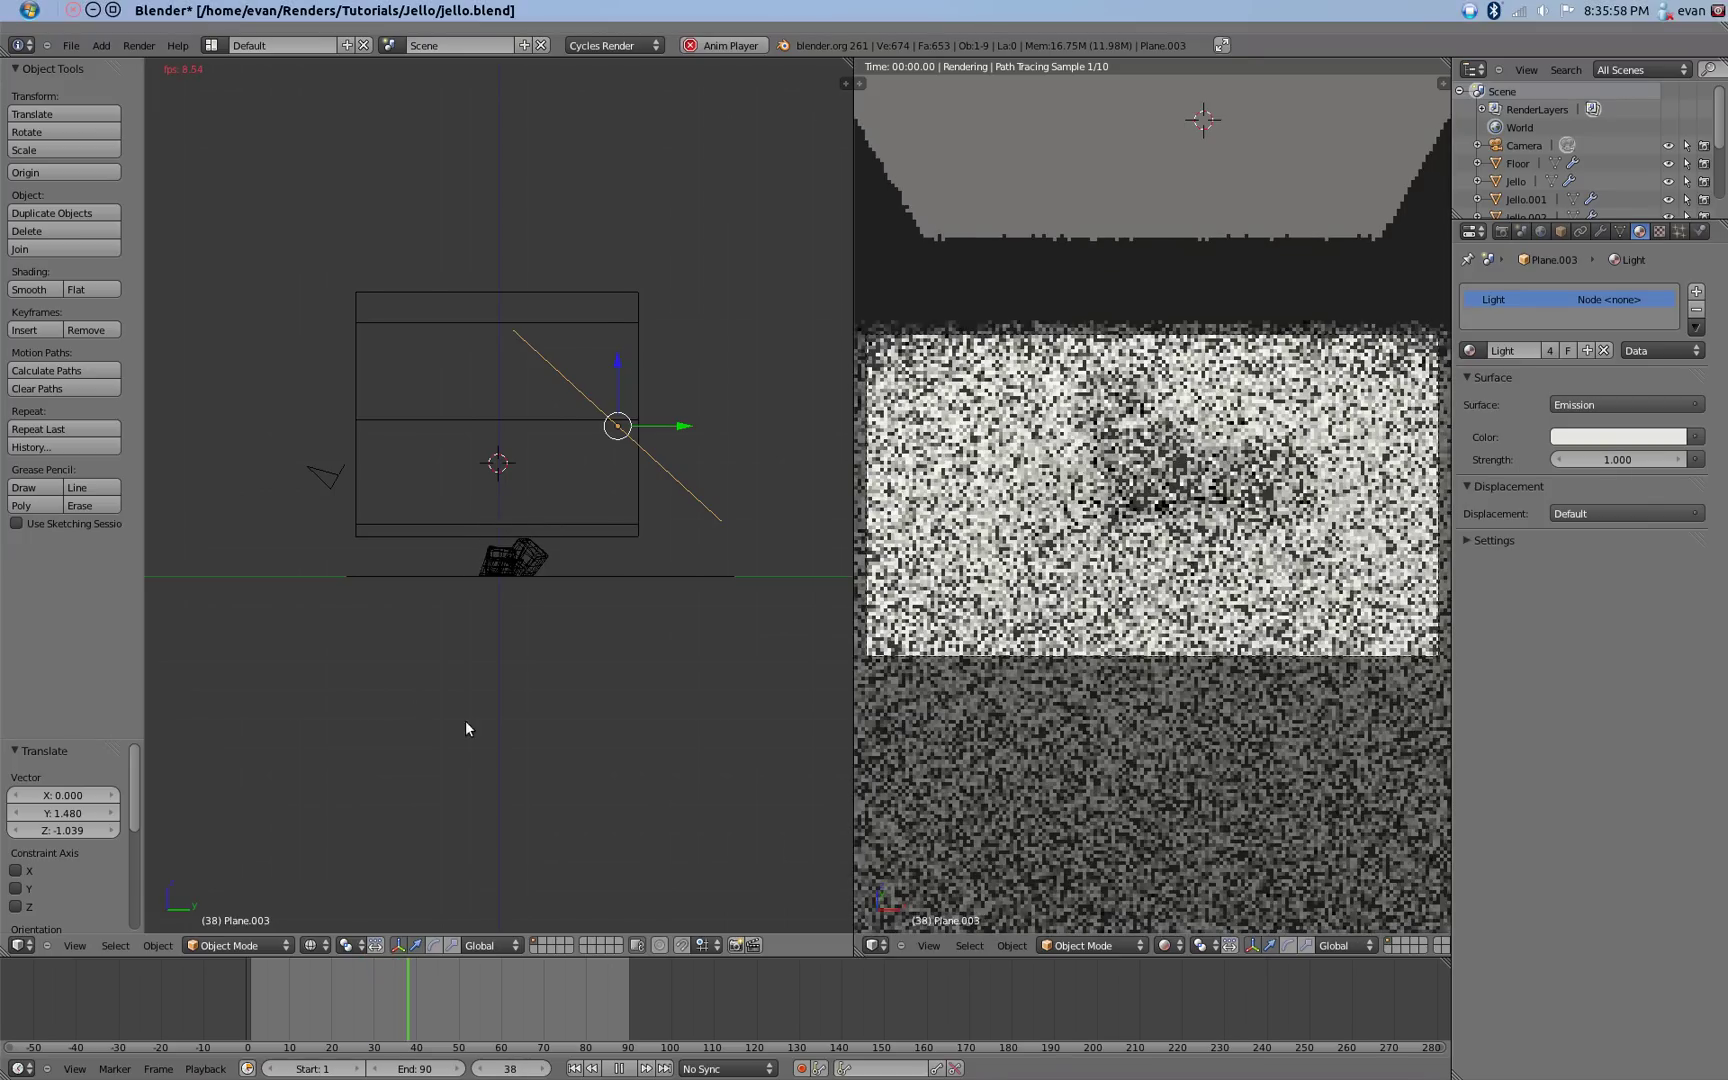
{"action": "middle_click_drag", "start_coordinate": [464, 720], "coordinate": [593, 745]}
{"action": "key", "text": "KP_0"}
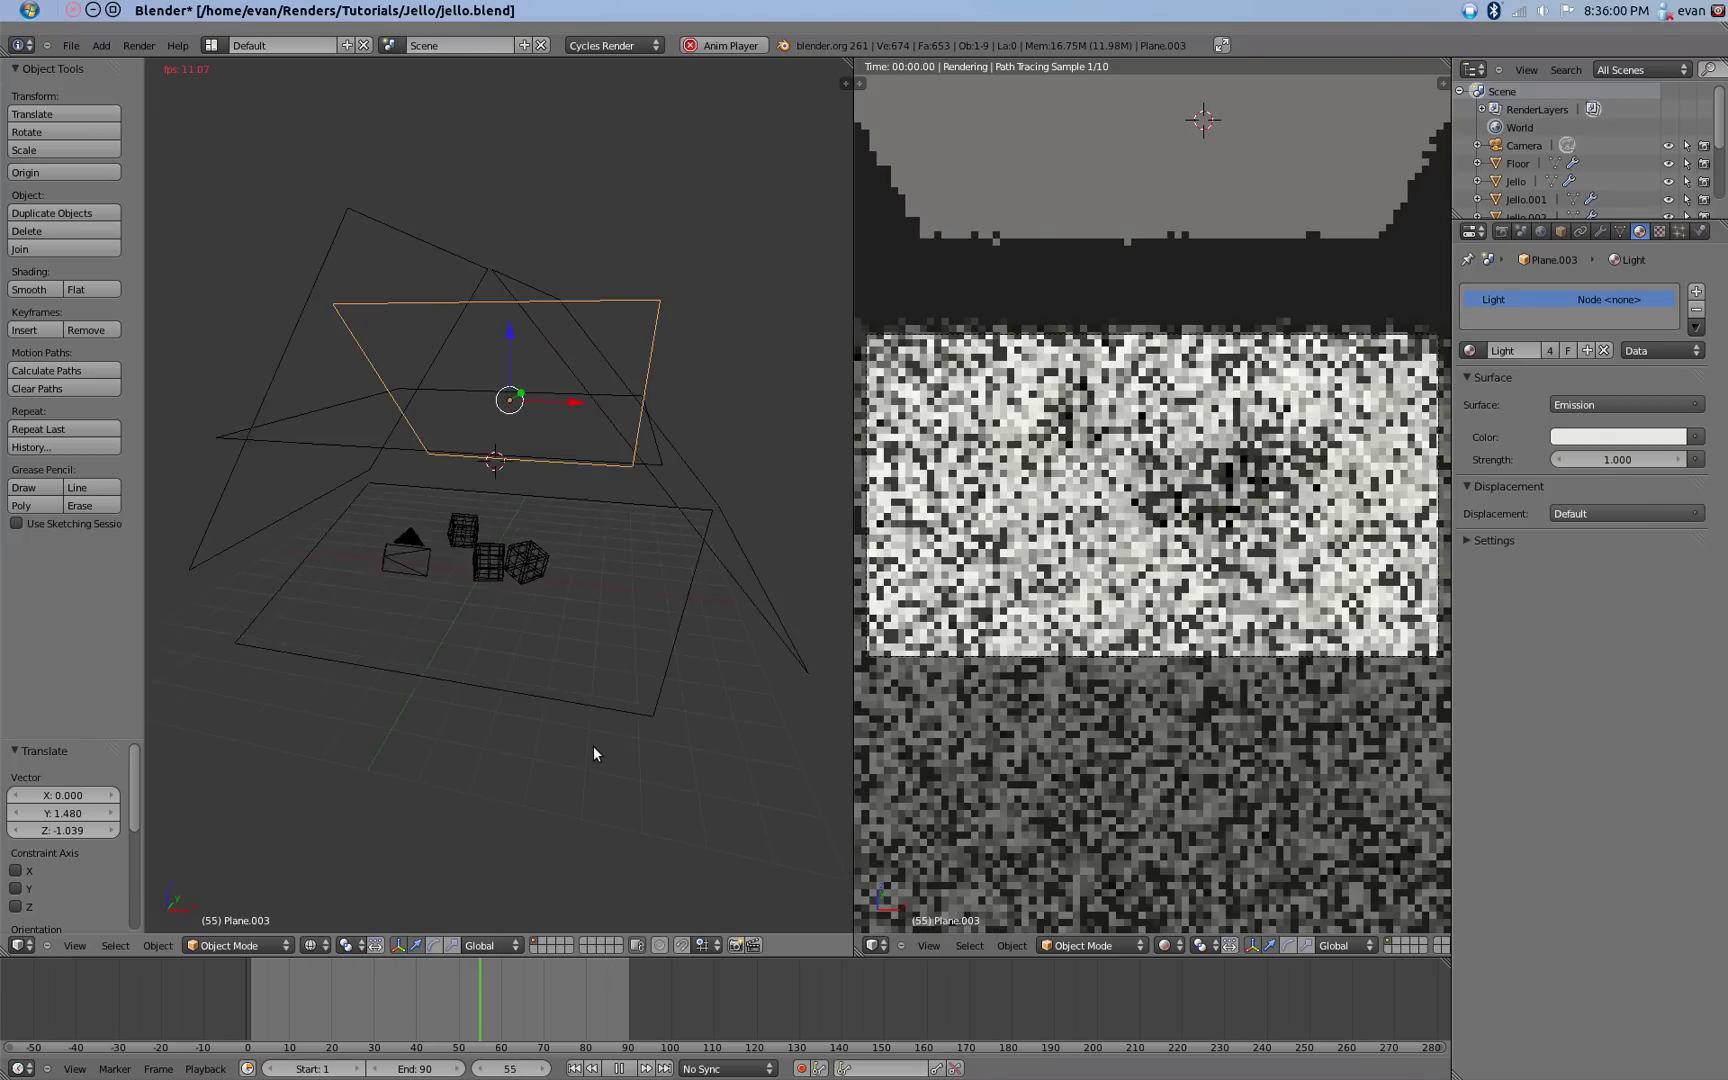
{"action": "scroll", "coordinate": [566, 620], "scroll_direction": "up", "scroll_amount": 5}
{"action": "key", "text": "z"}
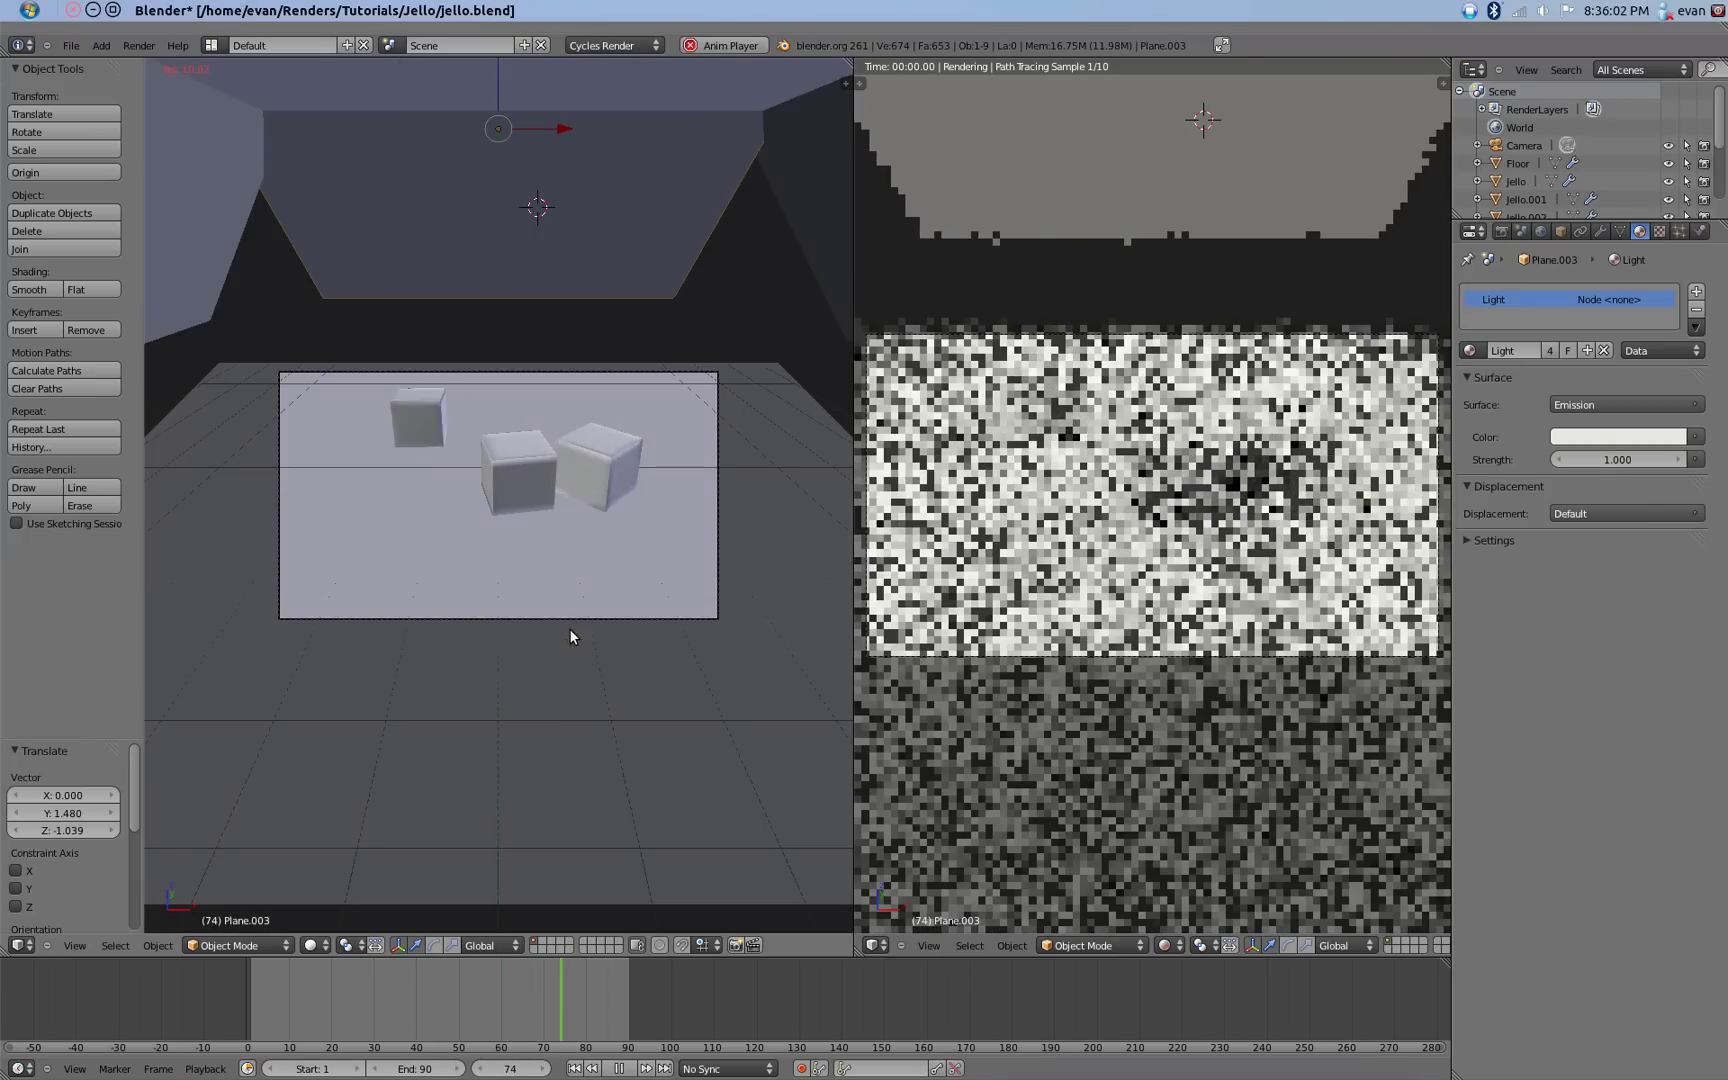
{"action": "scroll", "coordinate": [493, 535], "scroll_direction": "down", "scroll_amount": 2}
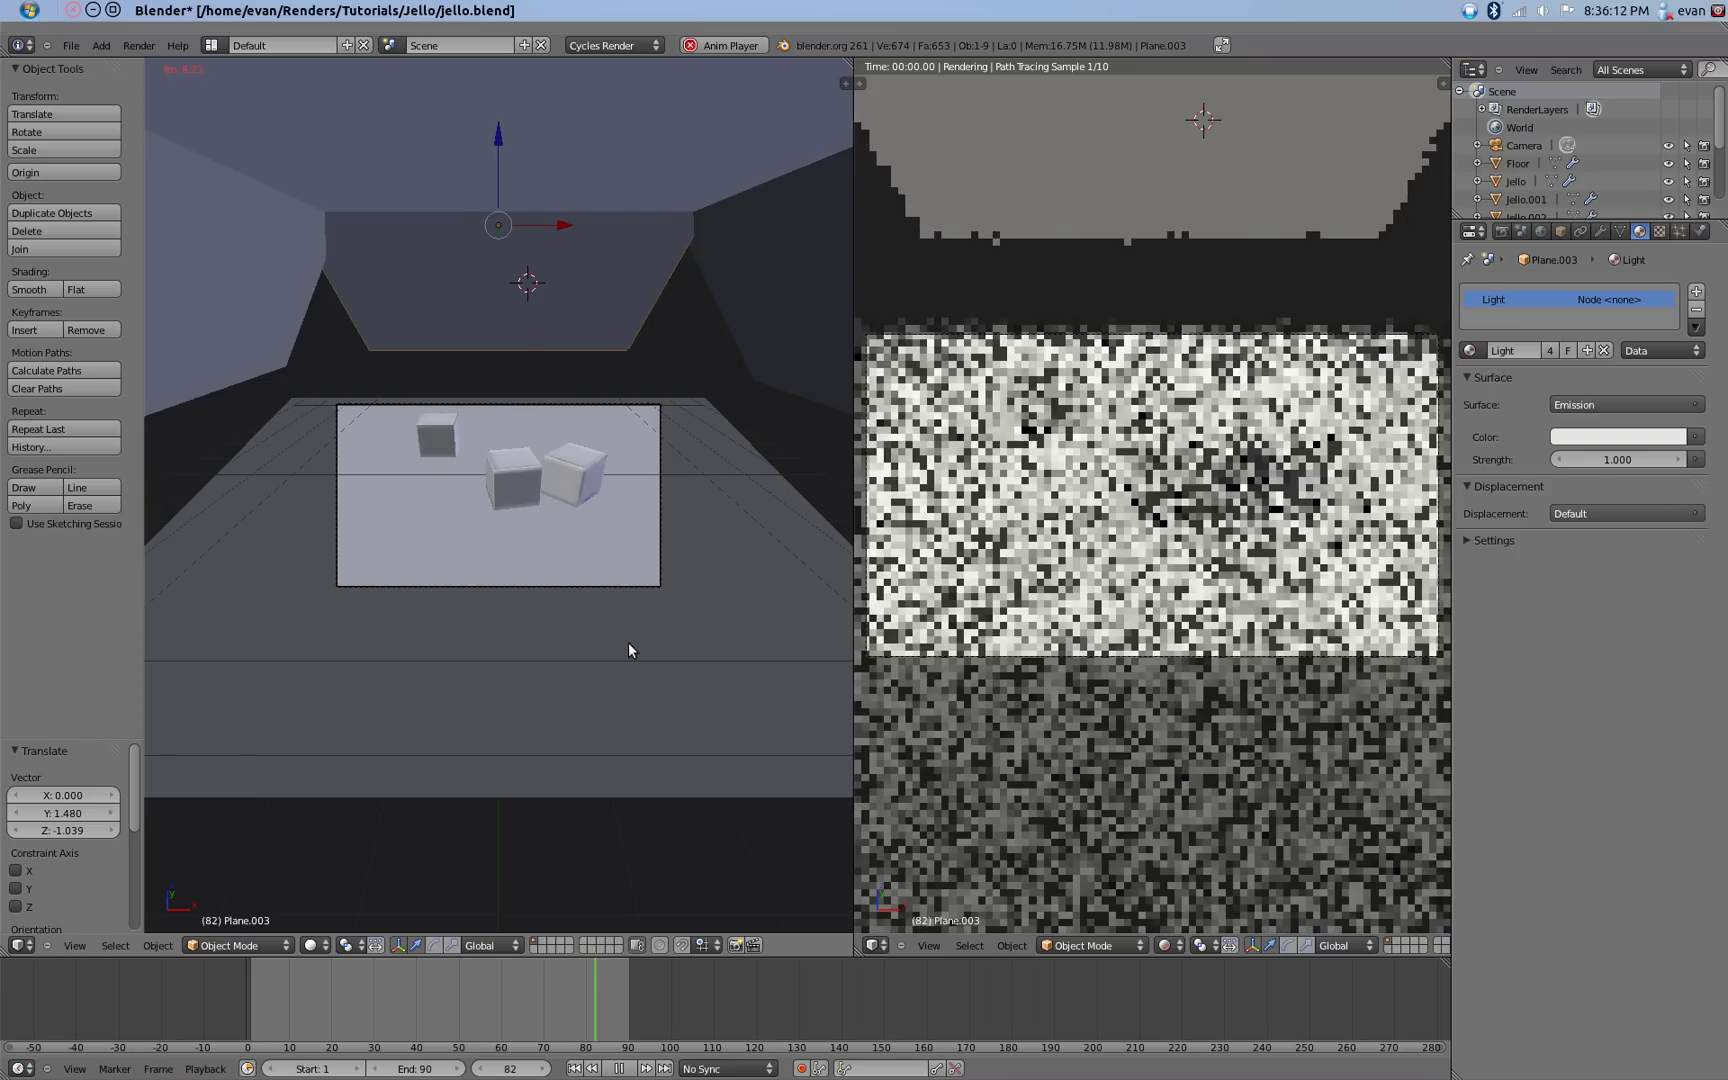
{"action": "key", "text": "alt+a"}
Save the blend file and select the Jello cube.
{"action": "key", "text": "ctrl+s"}
{"action": "left_click", "coordinate": [628, 643]}
{"action": "key", "text": "KP_5"}
{"action": "mouse_move", "coordinate": [628, 643]}
{"action": "middle_mouse_down"}
{"action": "mouse_move", "coordinate": [450, 663]}
{"action": "mouse_move", "coordinate": [613, 630]}
{"action": "middle_mouse_up"}
{"action": "scroll", "coordinate": [613, 630], "scroll_direction": "up", "scroll_amount": 4}
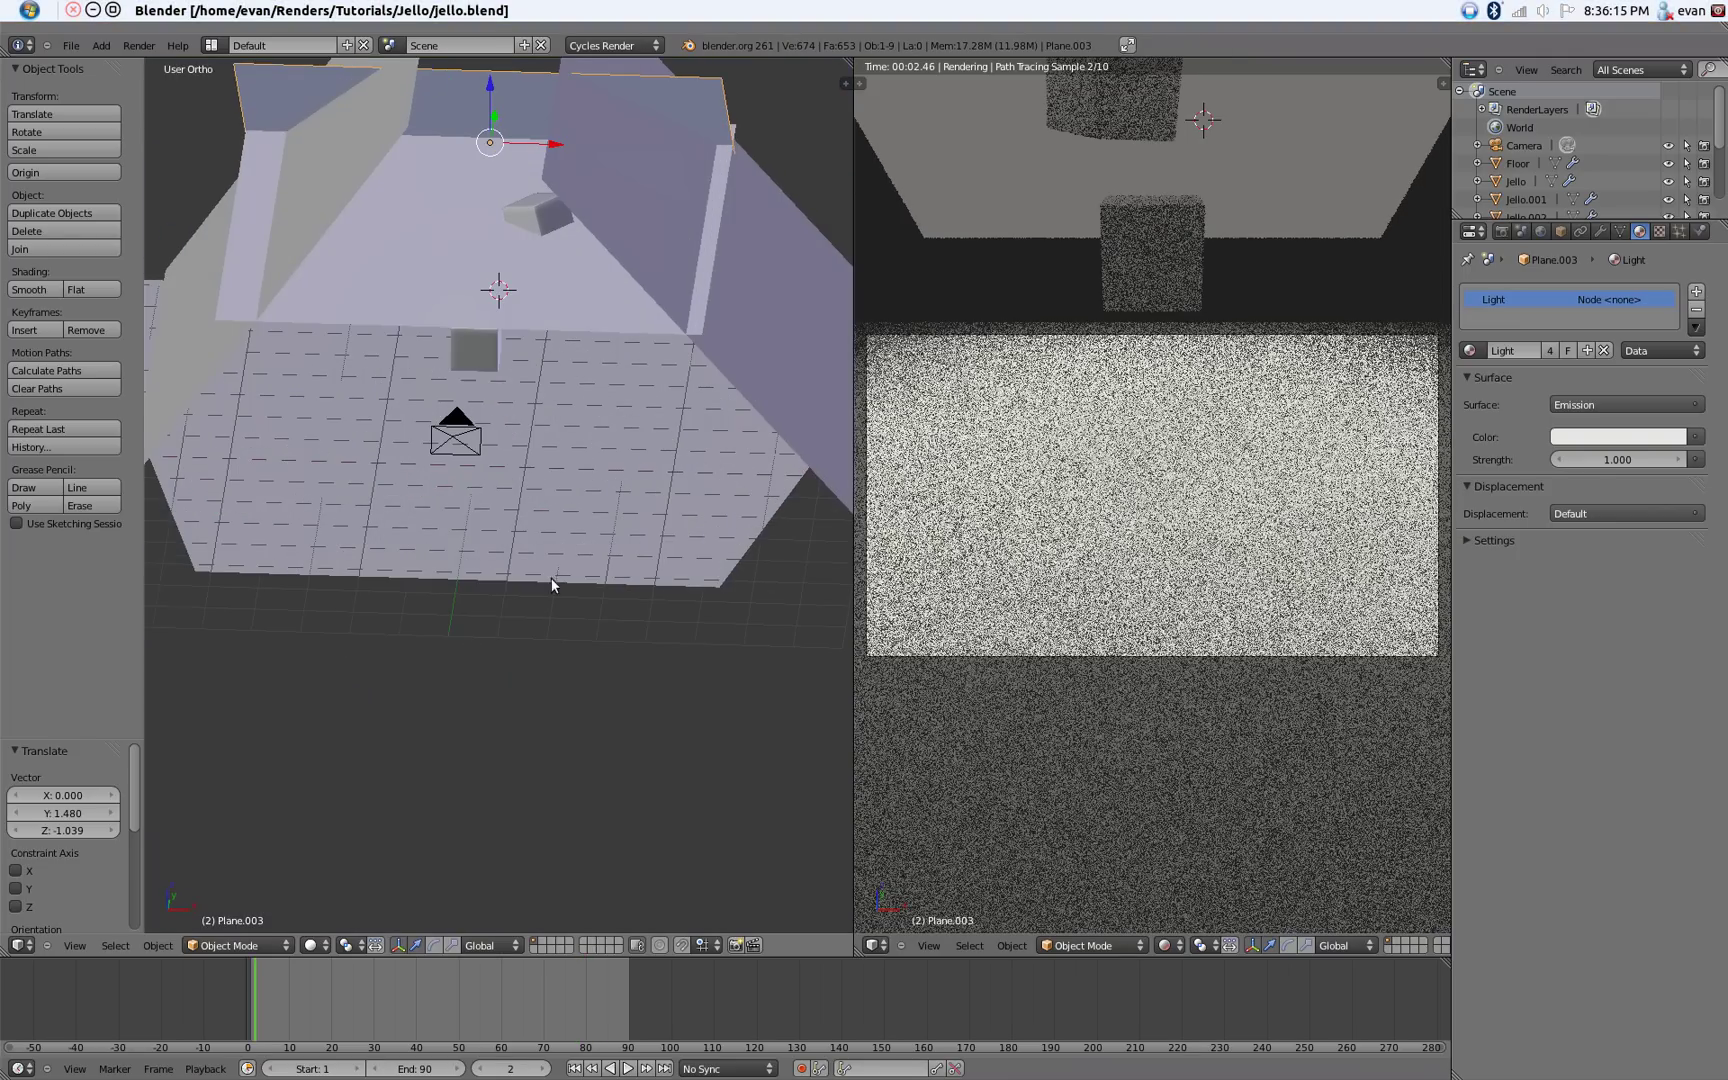
{"action": "right_click", "coordinate": [484, 367]}
{"action": "middle_click_drag", "start_coordinate": [484, 361], "coordinate": [560, 382]}
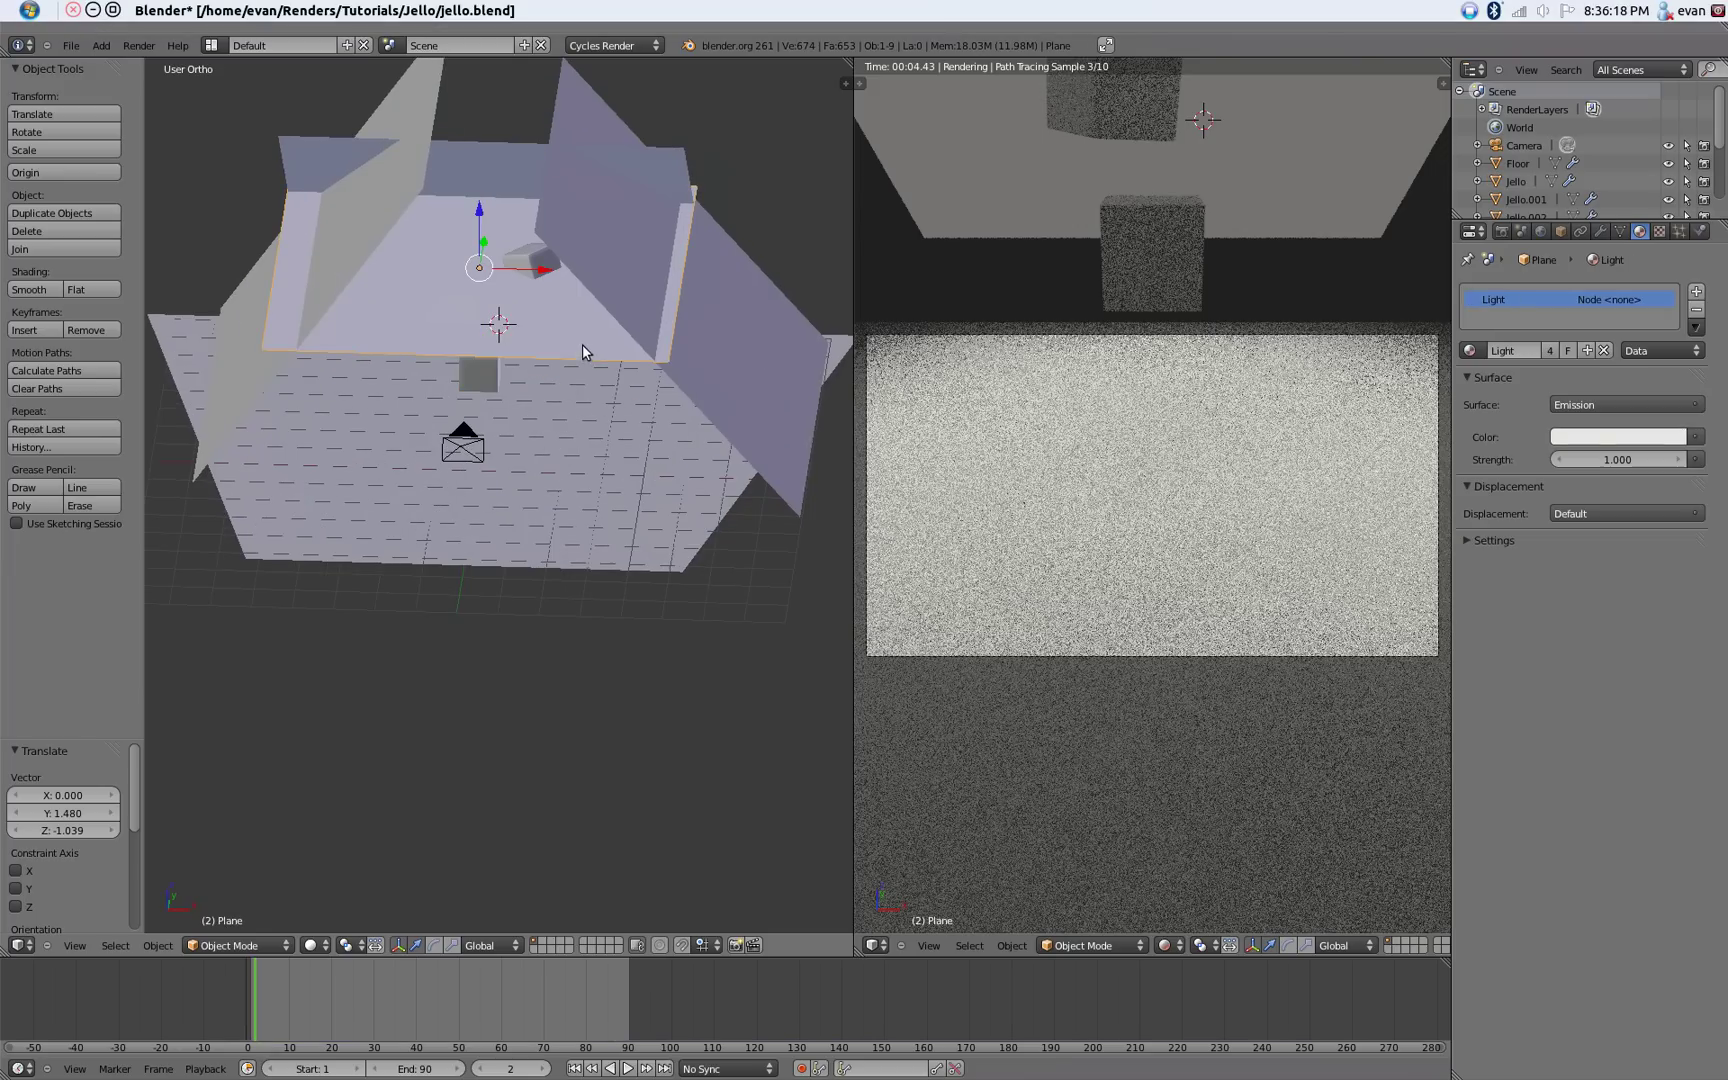
Enable nodes on the Jello material and set a Mix Shader of Glass BSDF and Glossy BSDF.
{"action": "key", "text": "KP_1"}
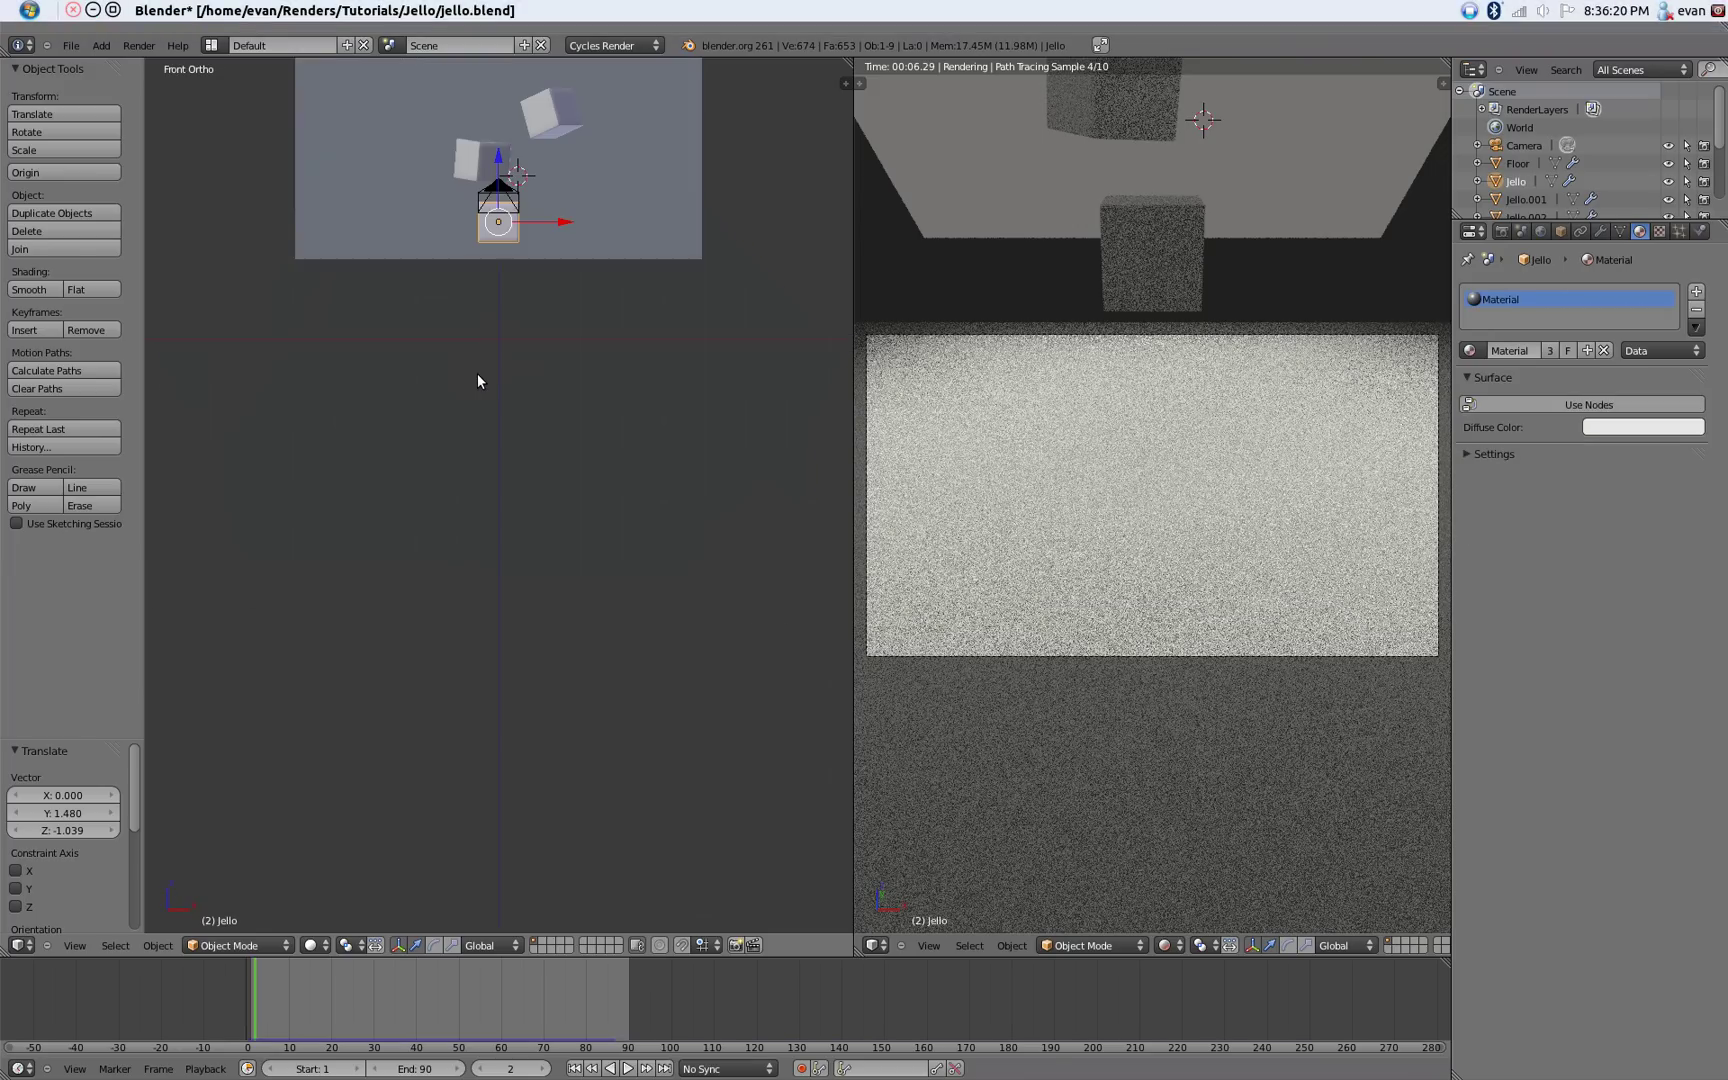
{"action": "key", "text": "KP_Decimal"}
{"action": "scroll", "coordinate": [477, 381], "scroll_direction": "down", "scroll_amount": 3}
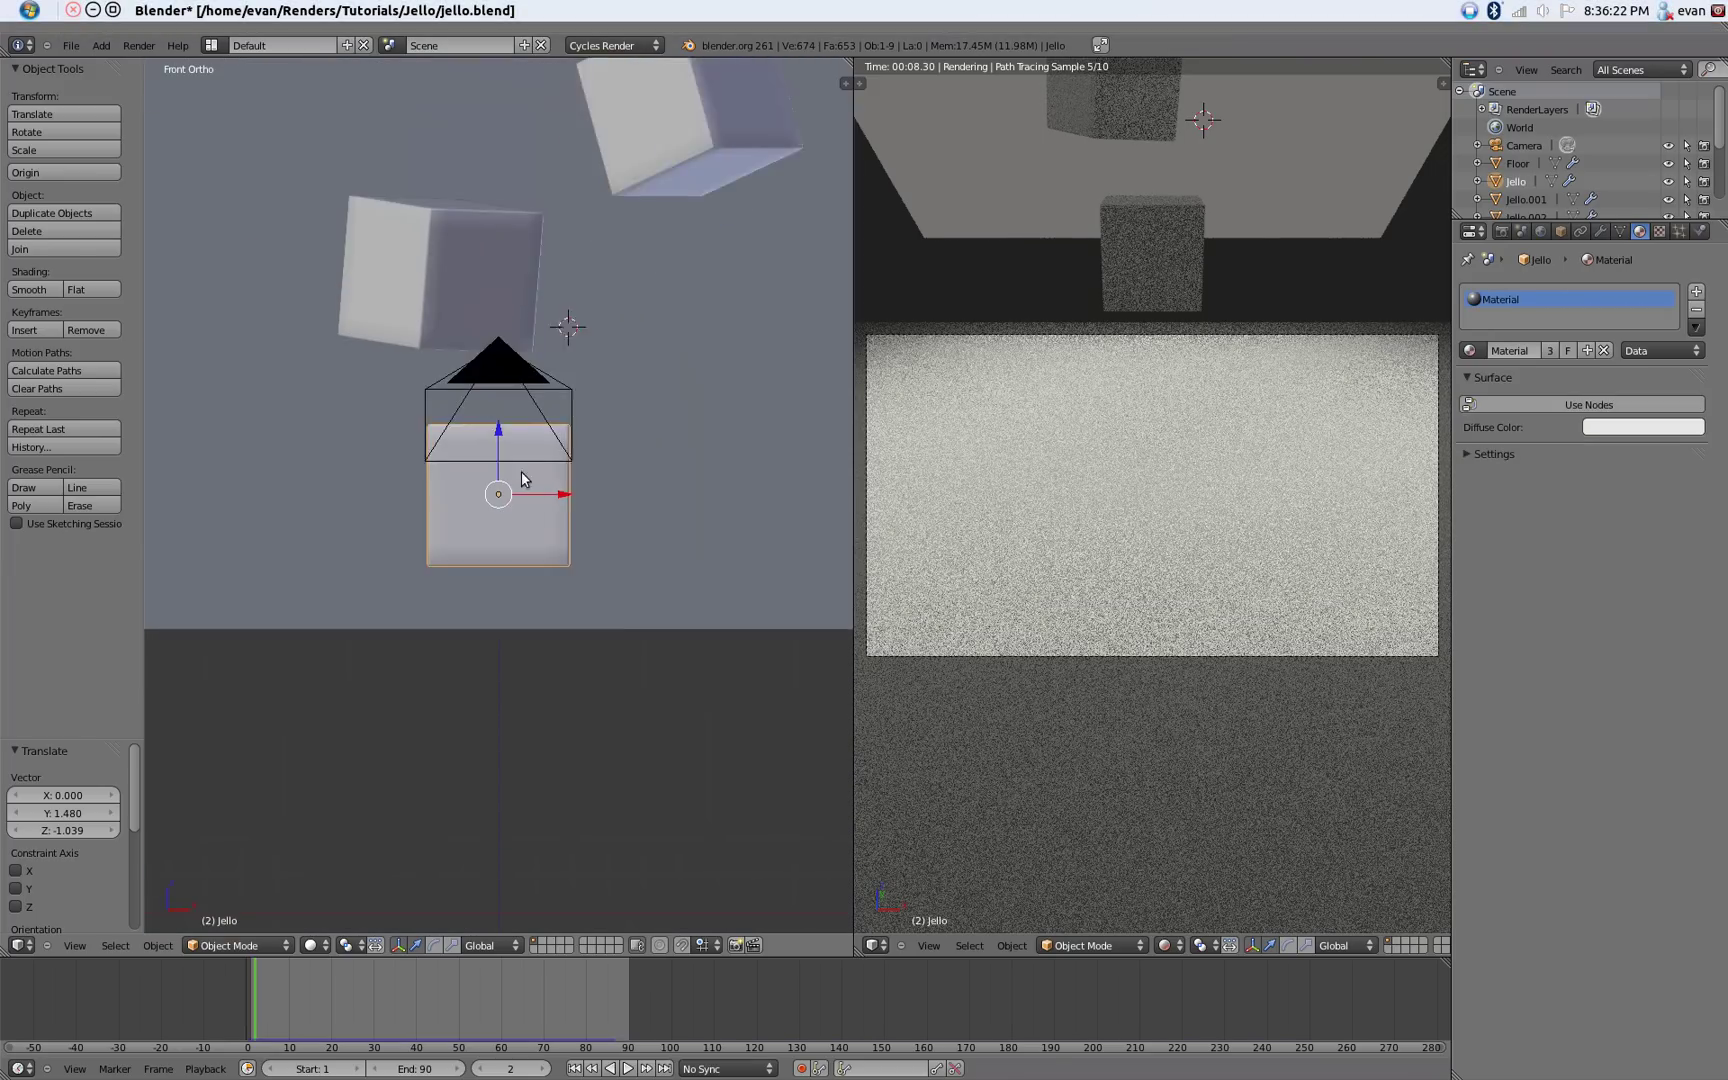
{"action": "left_click", "coordinate": [1530, 402]}
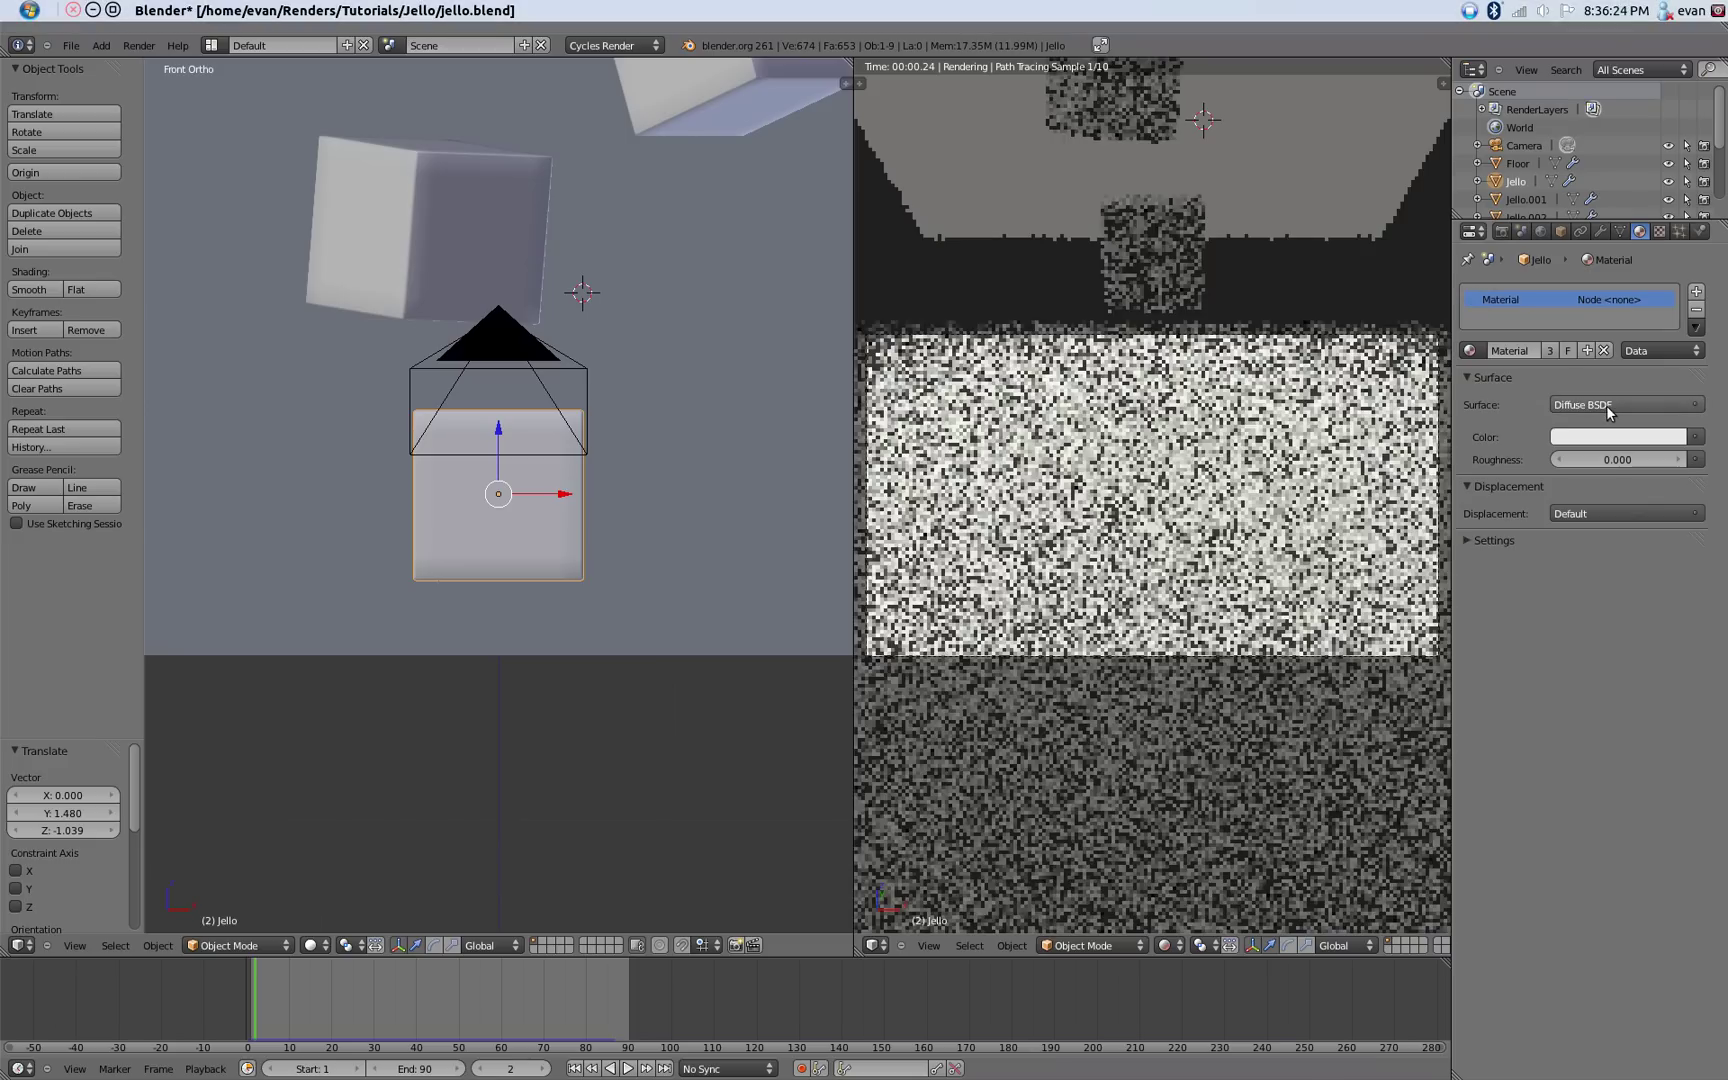
{"action": "left_click", "coordinate": [1609, 404]}
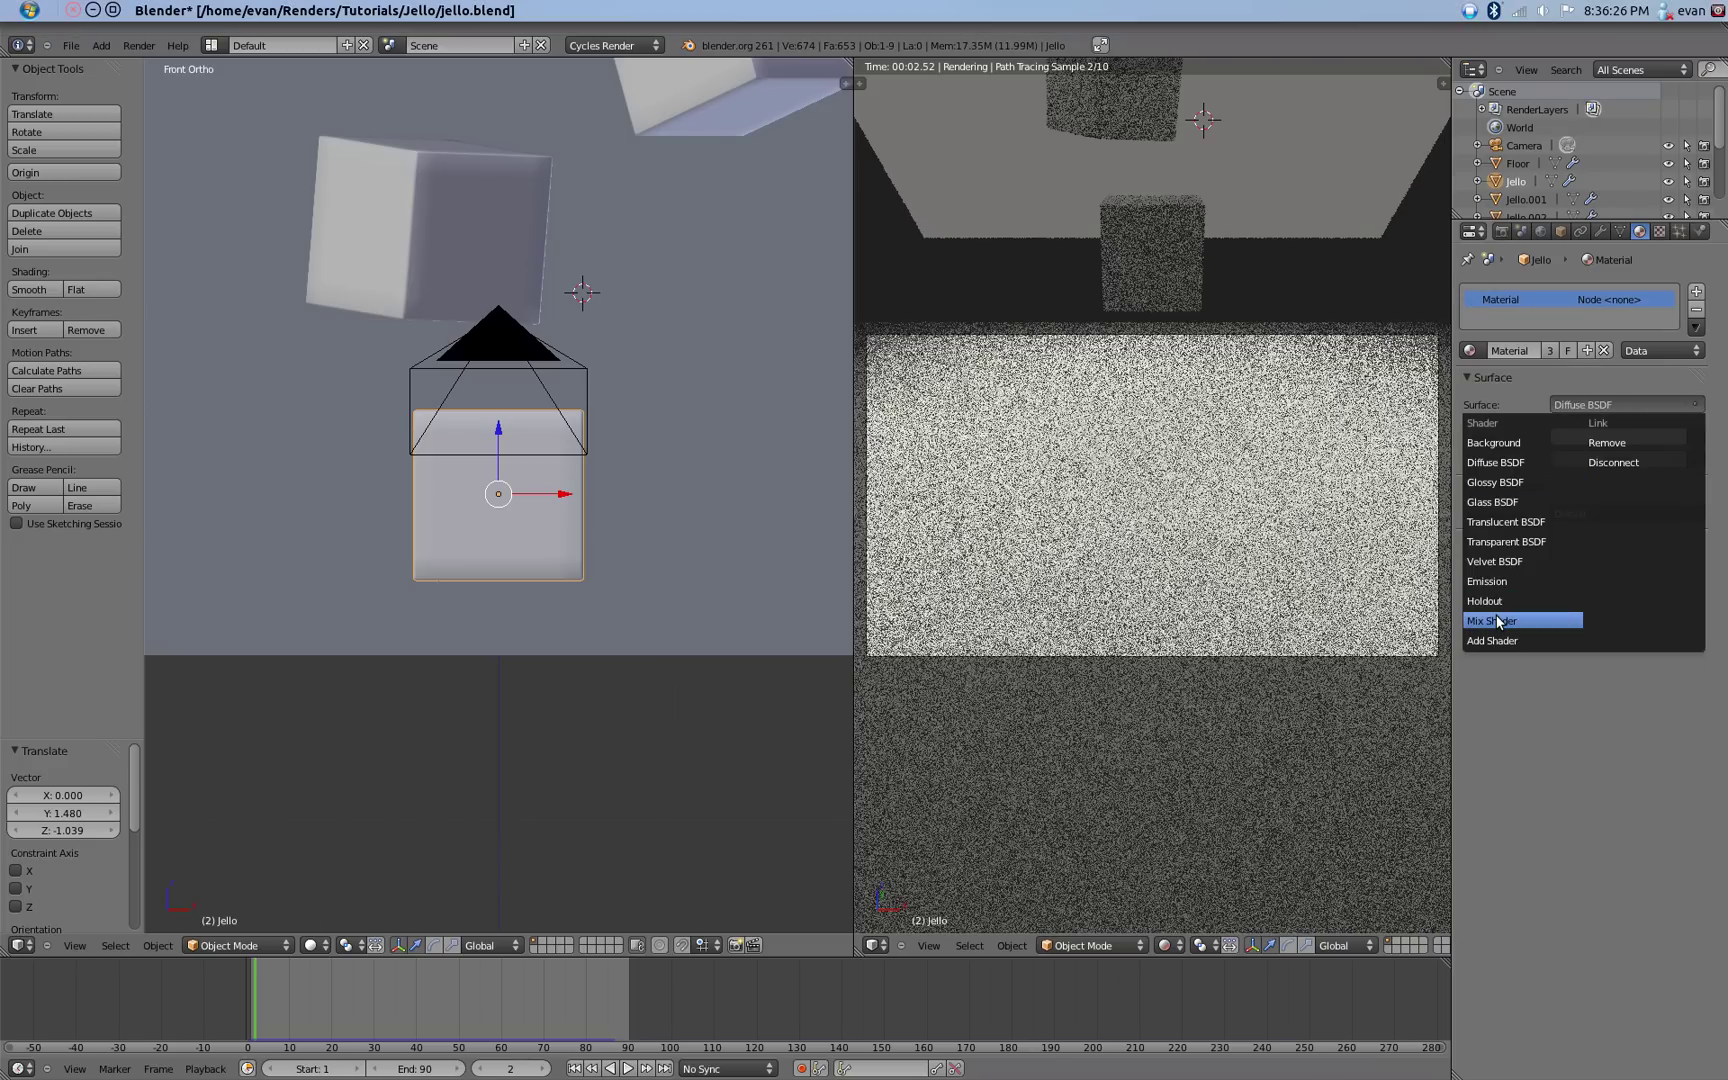
{"action": "left_click", "coordinate": [1499, 620]}
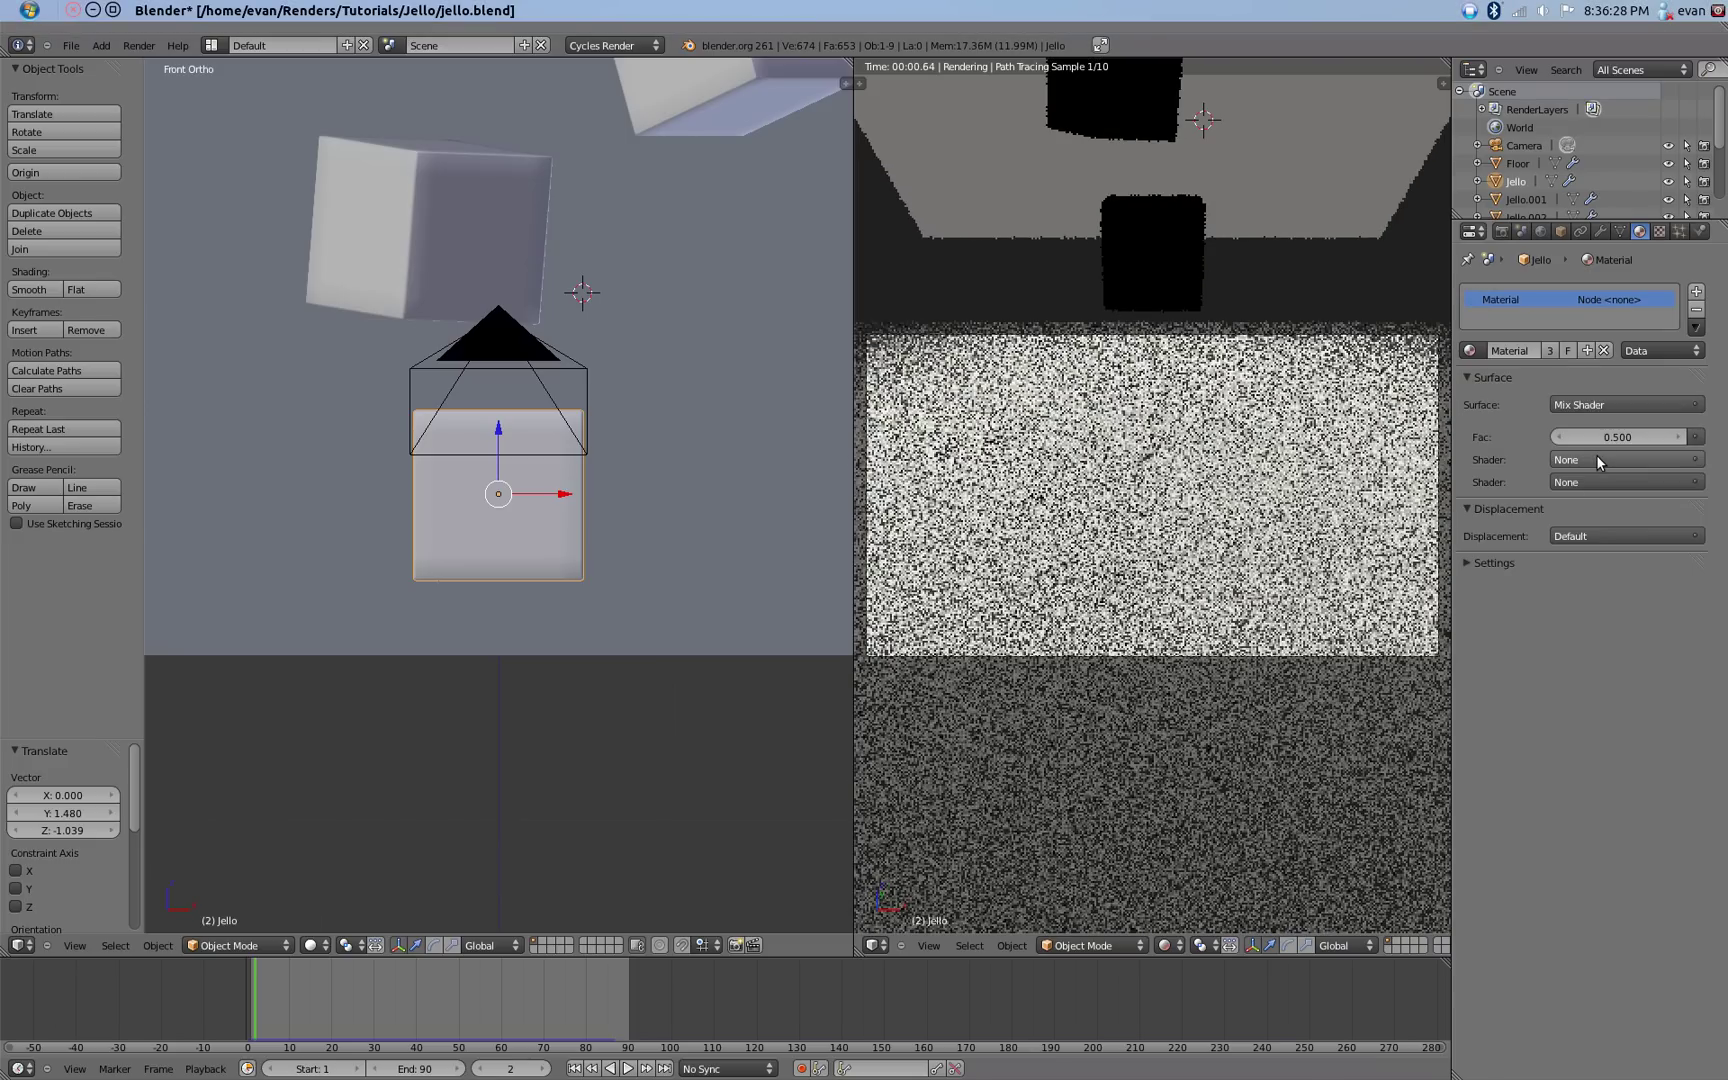
{"action": "left_click", "coordinate": [1596, 460]}
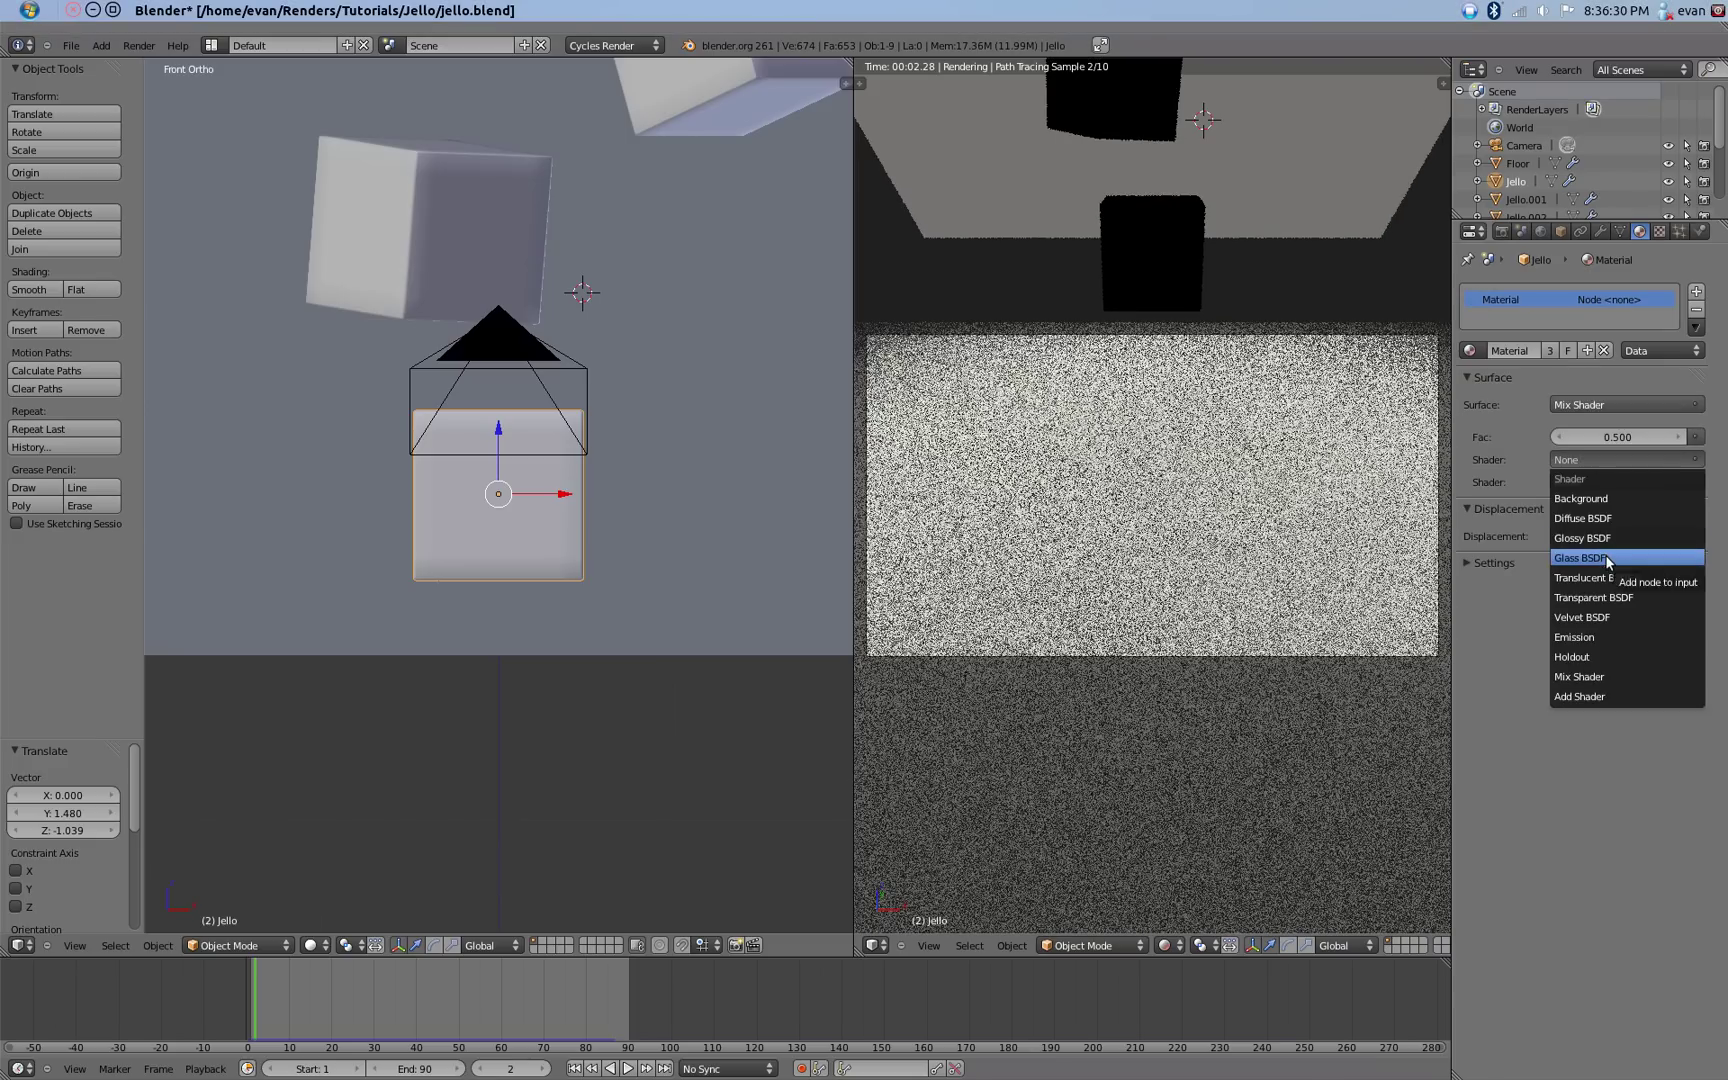
{"action": "left_click", "coordinate": [1605, 554]}
{"action": "left_click", "coordinate": [1590, 571]}
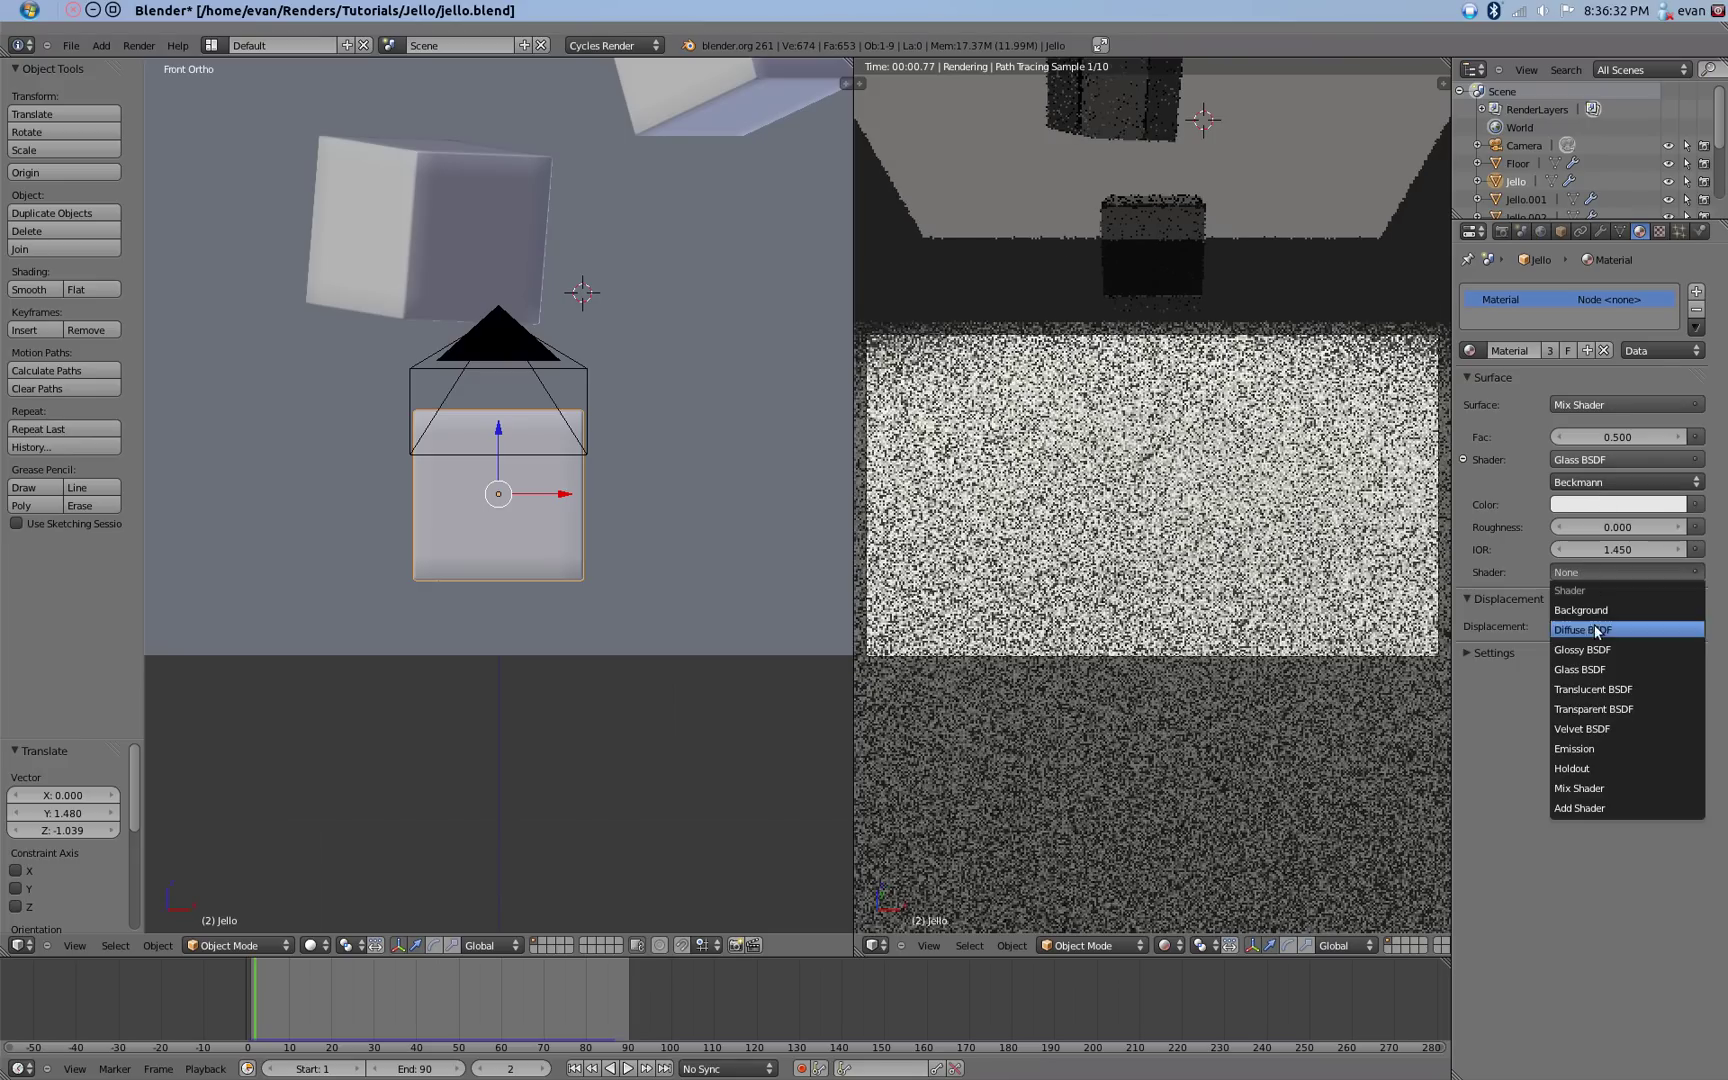
{"action": "left_click", "coordinate": [1605, 650]}
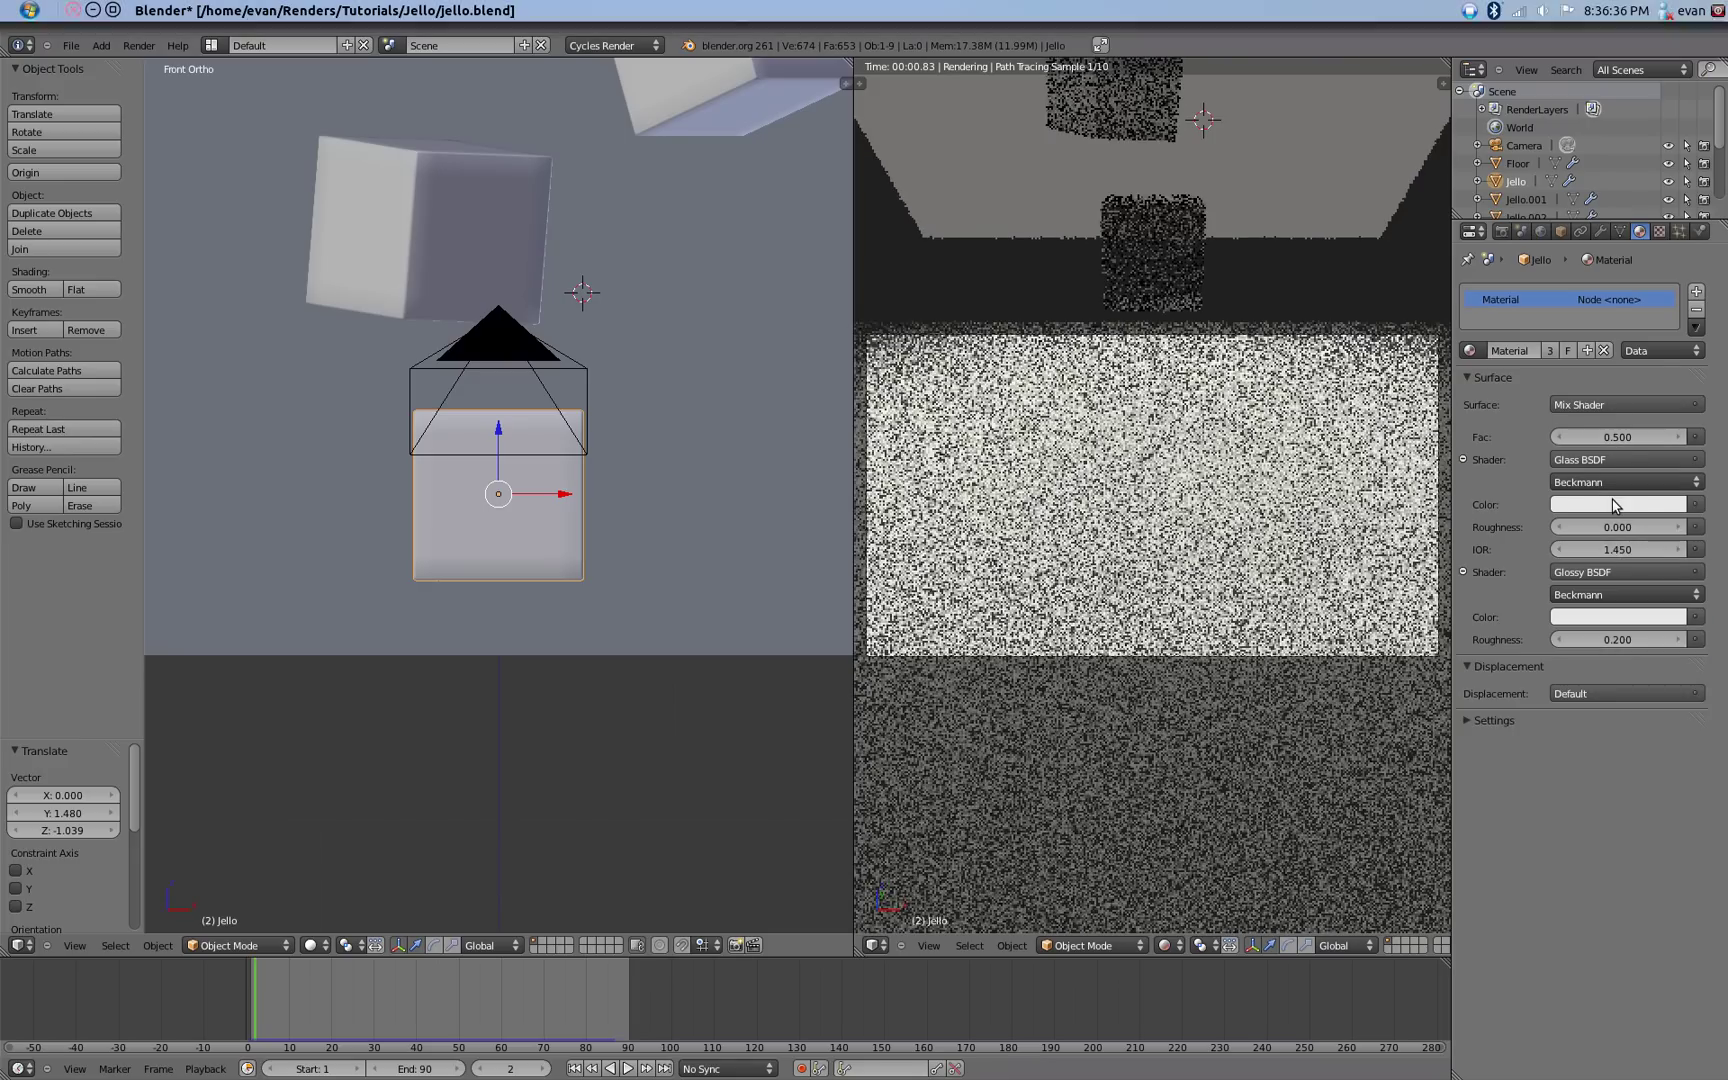
Make the Glass colour green, paste it onto the Glossy colour, and jump to frame 30.
{"action": "left_click", "coordinate": [1615, 504]}
{"action": "left_click_drag", "start_coordinate": [1583, 306], "coordinate": [1515, 274]}
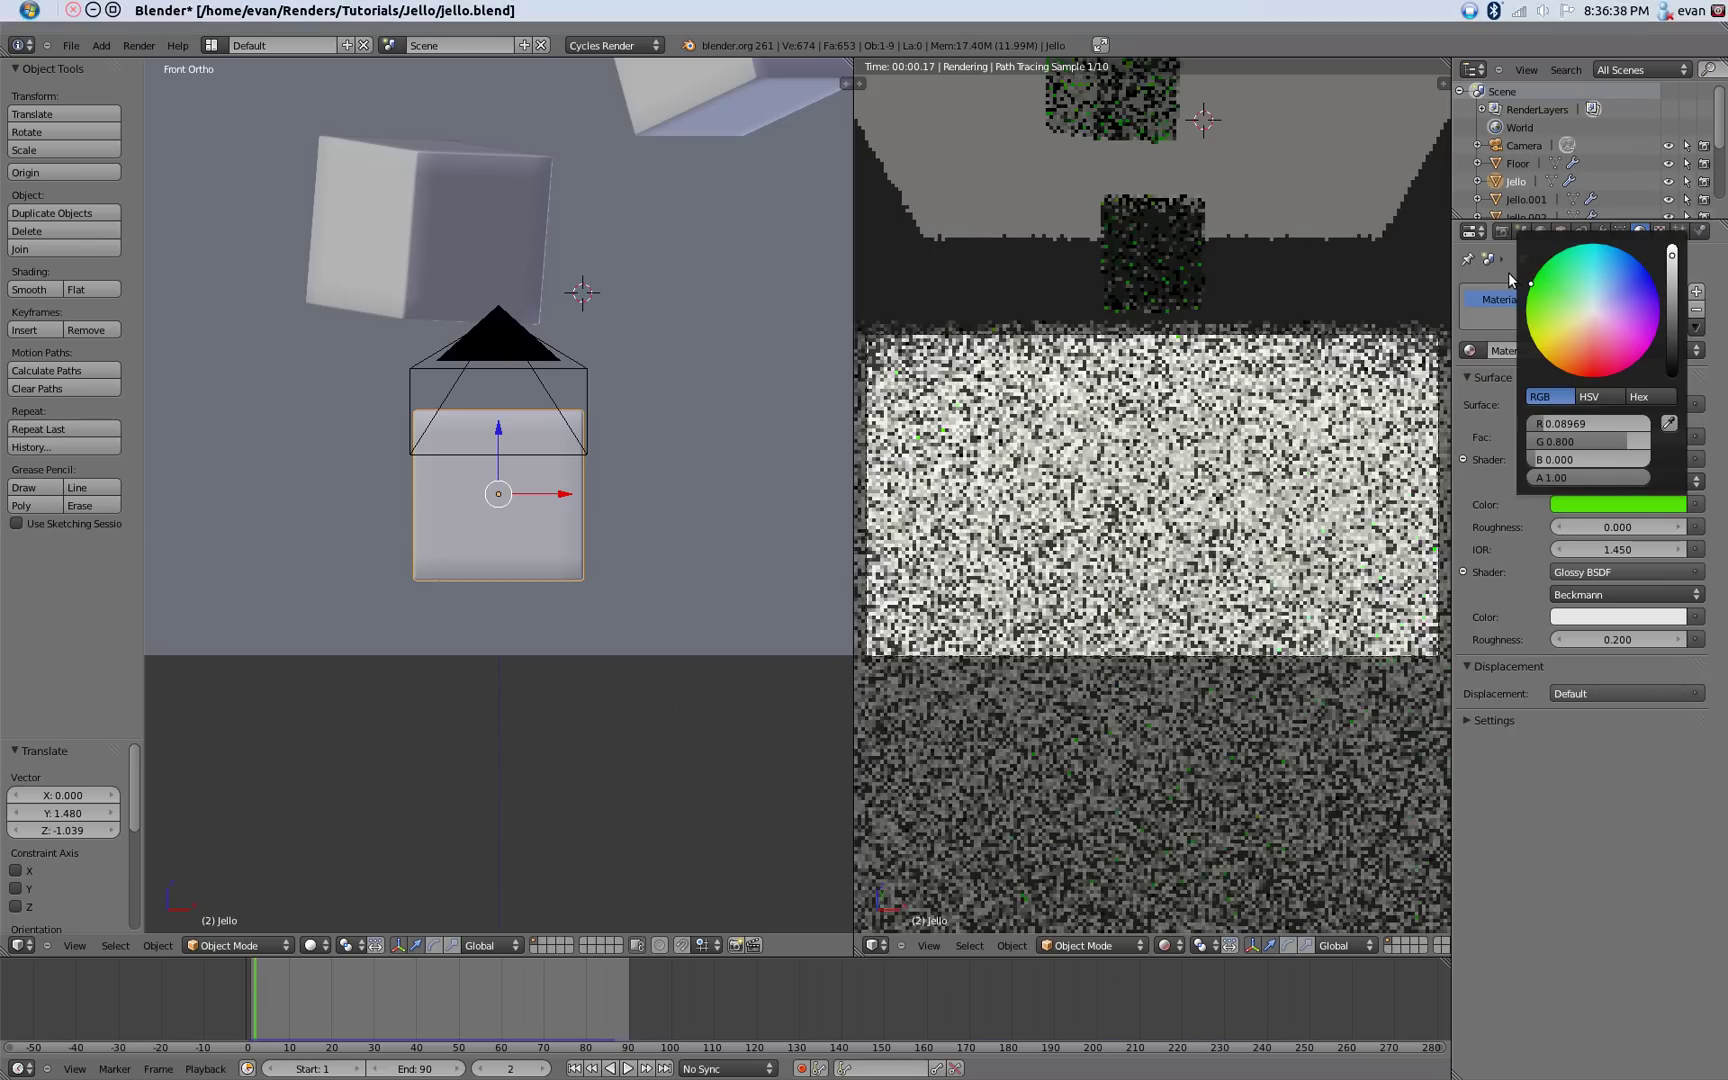
{"action": "left_click", "coordinate": [1585, 367]}
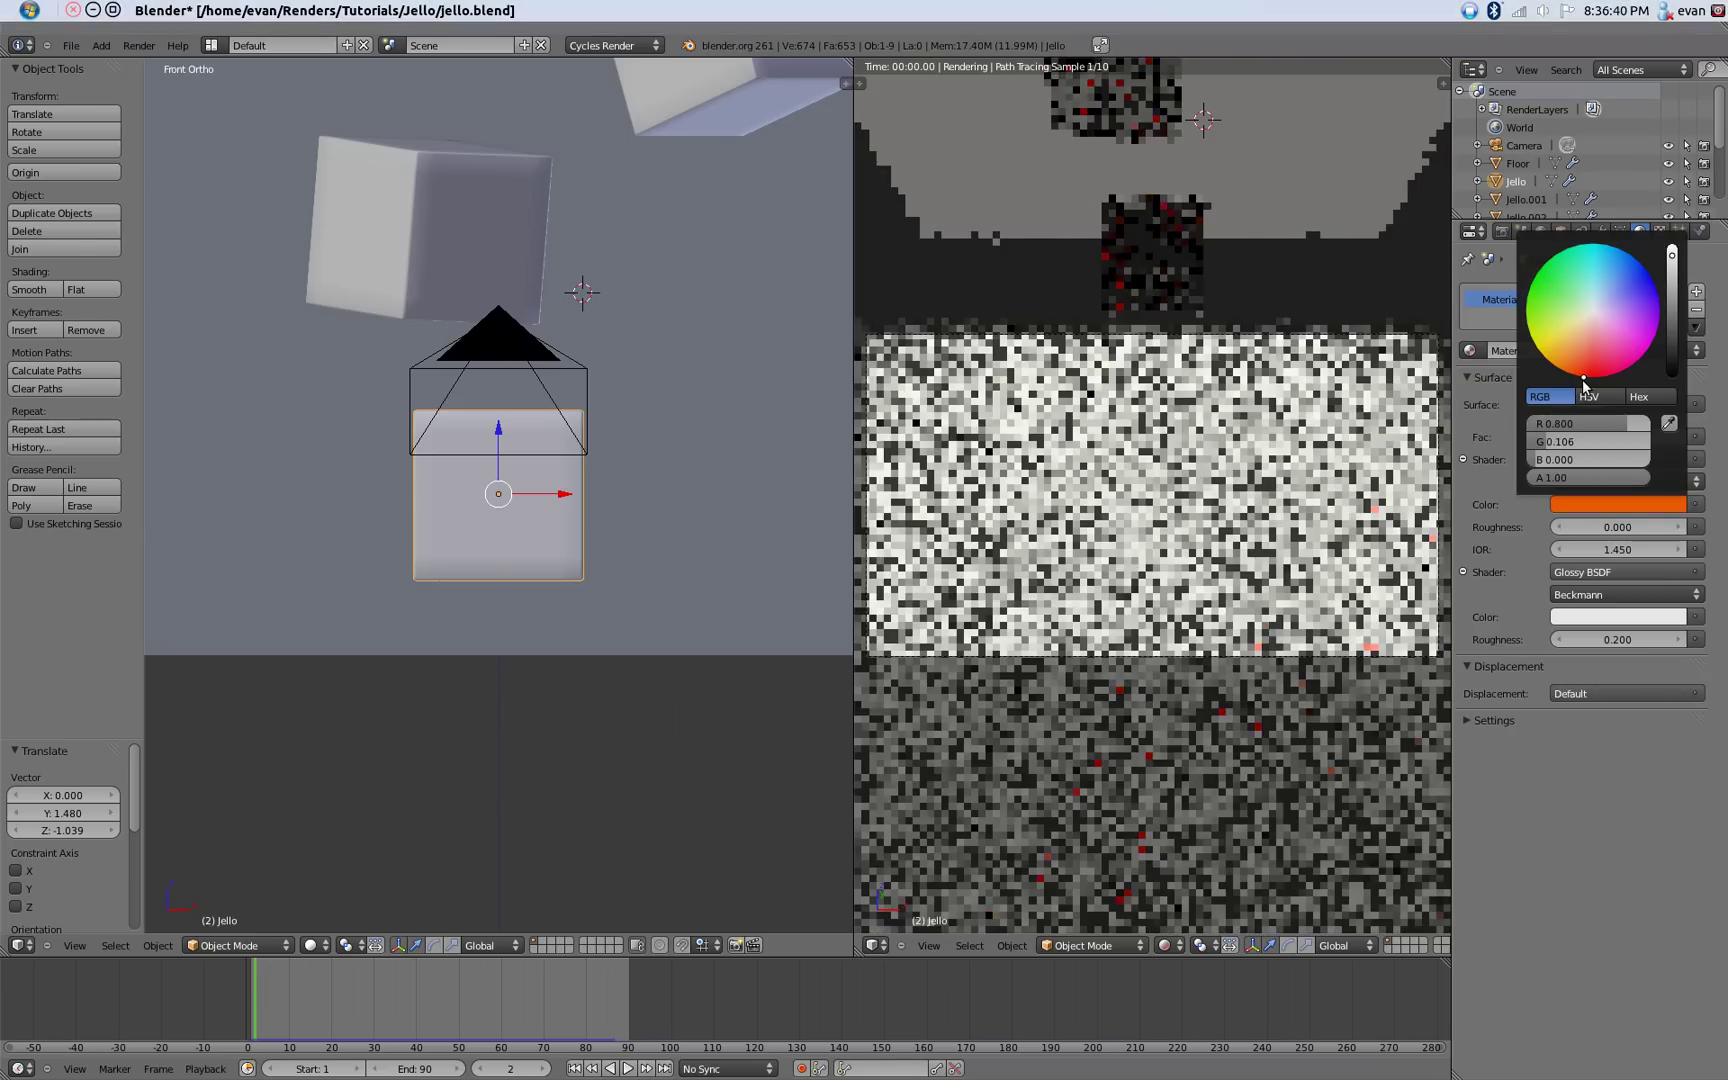
{"action": "mouse_move", "coordinate": [1650, 340]}
{"action": "left_mouse_down"}
{"action": "mouse_move", "coordinate": [1660, 318]}
{"action": "mouse_move", "coordinate": [1536, 278]}
{"action": "left_mouse_up"}
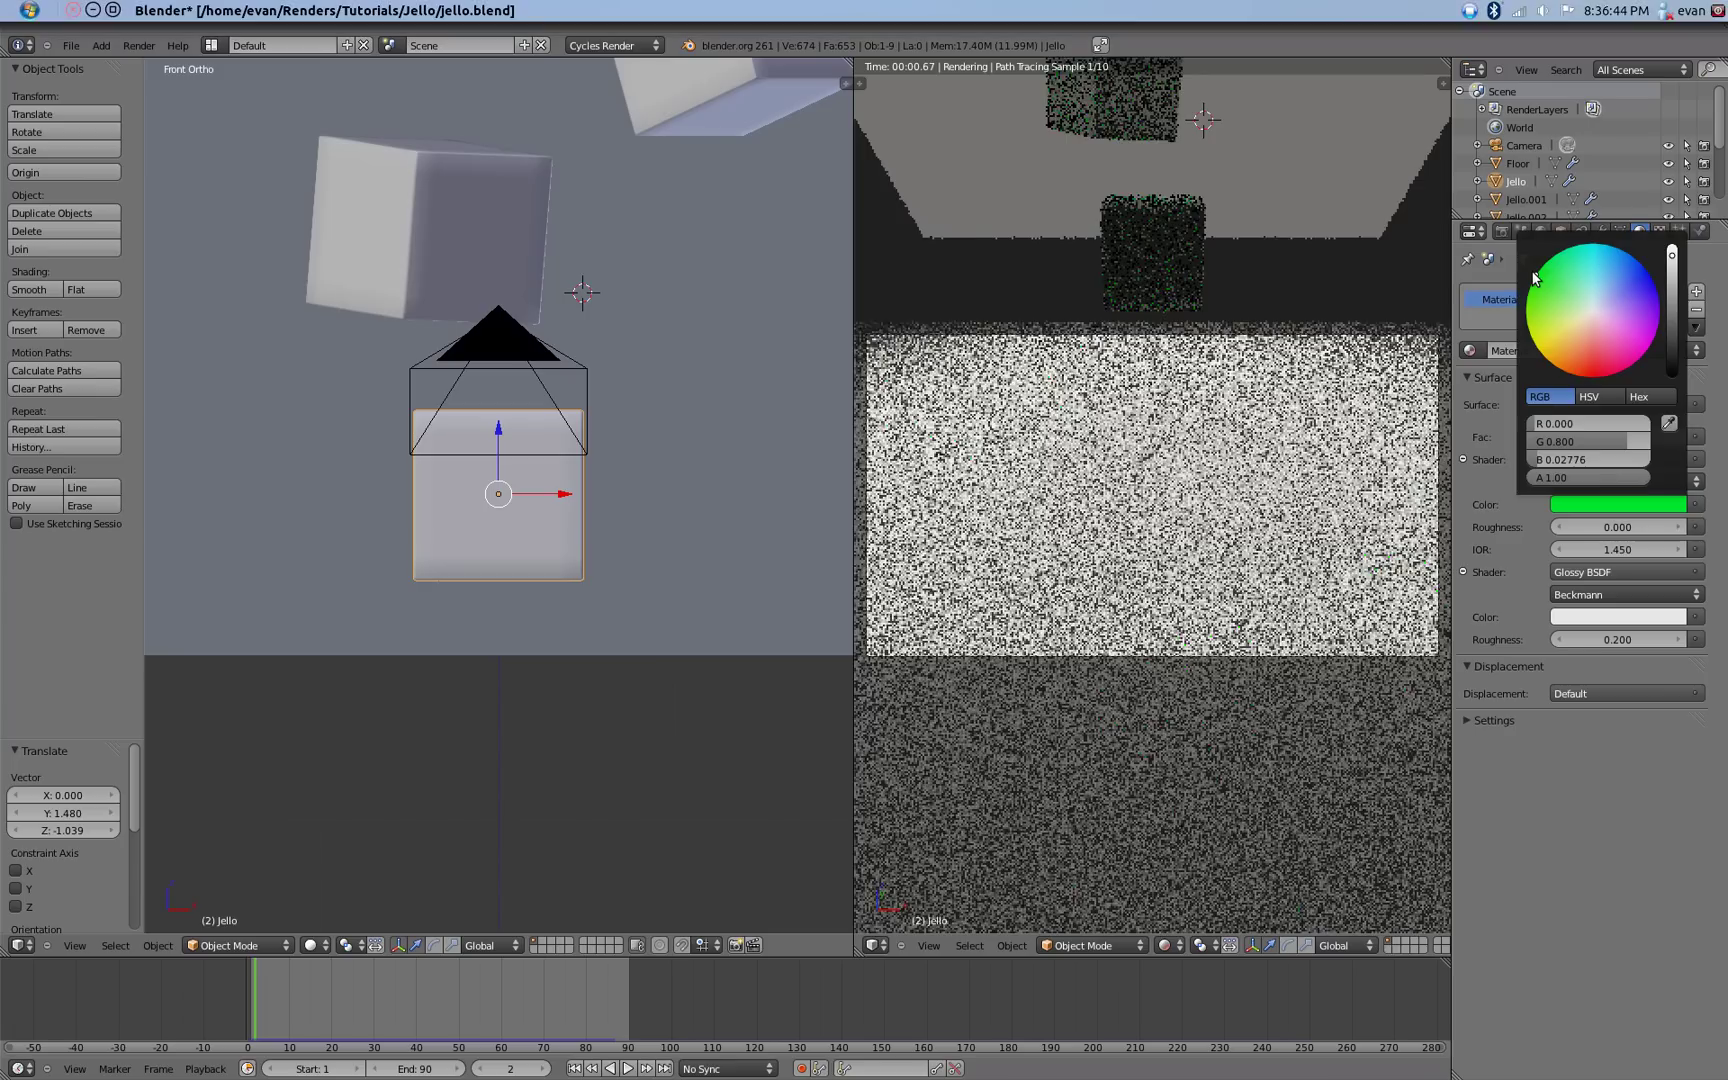
{"action": "left_click", "coordinate": [1526, 265]}
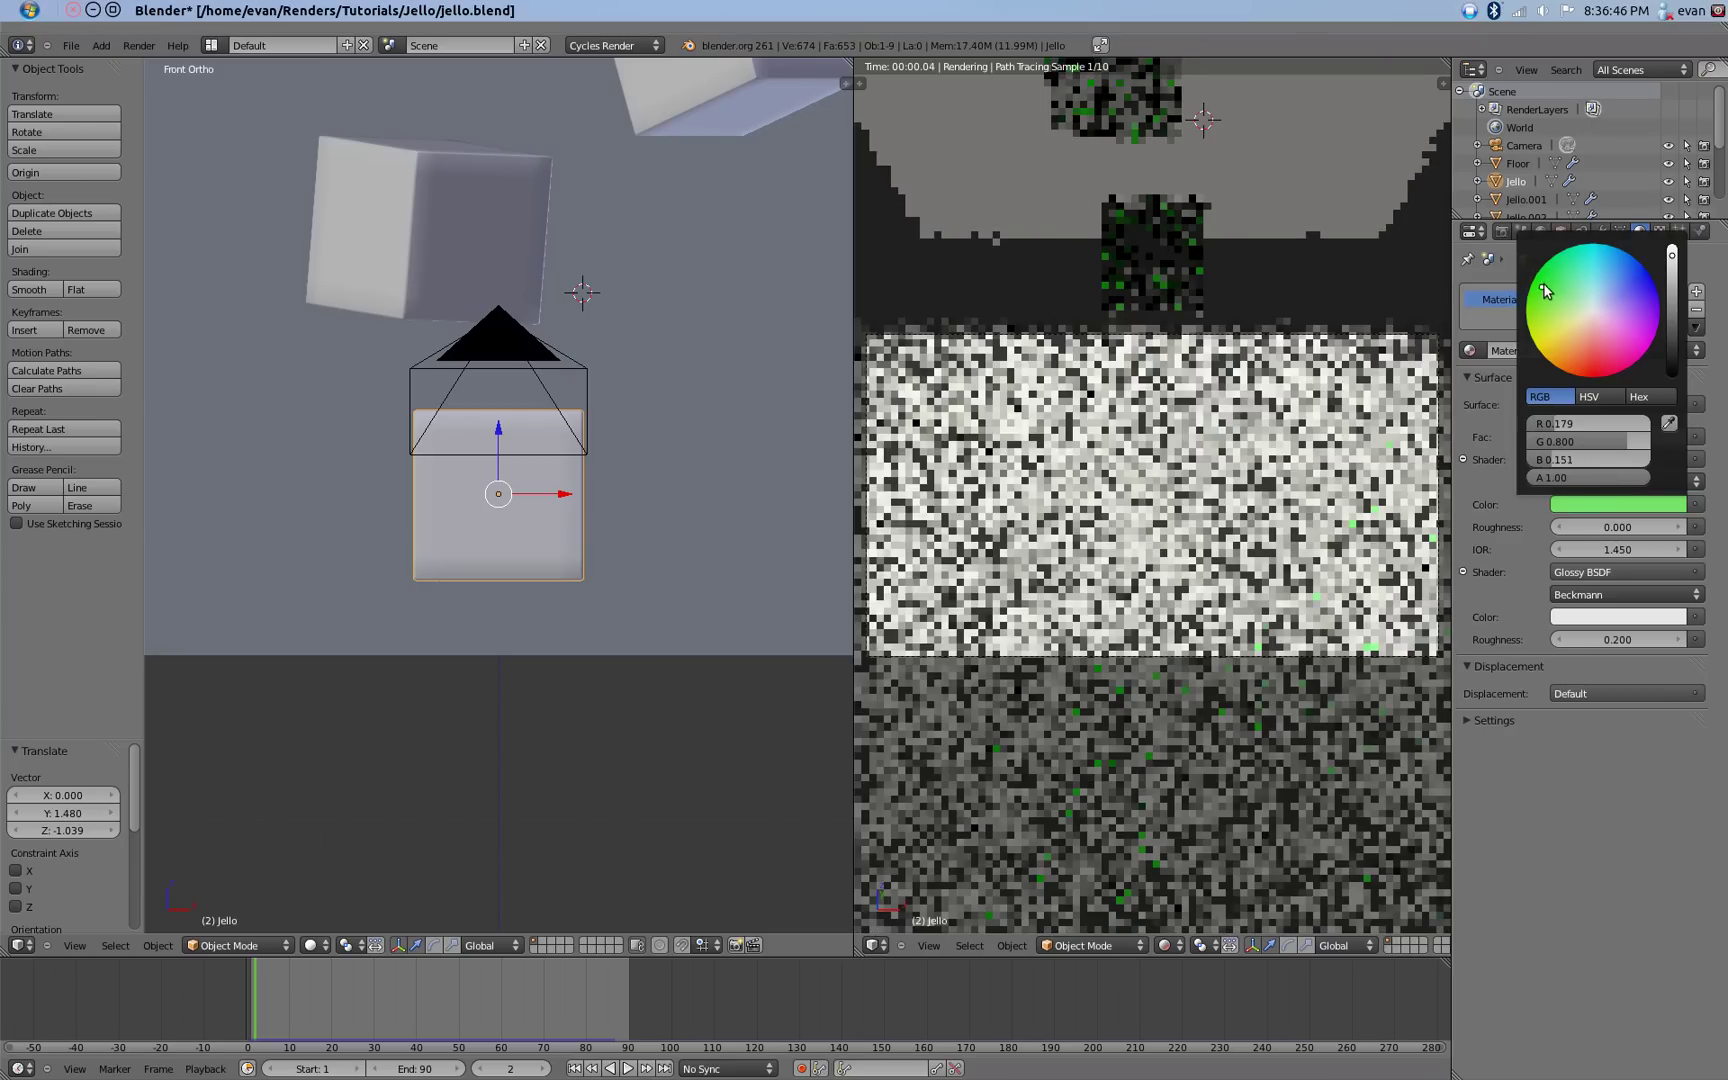
{"action": "left_click", "coordinate": [1541, 282]}
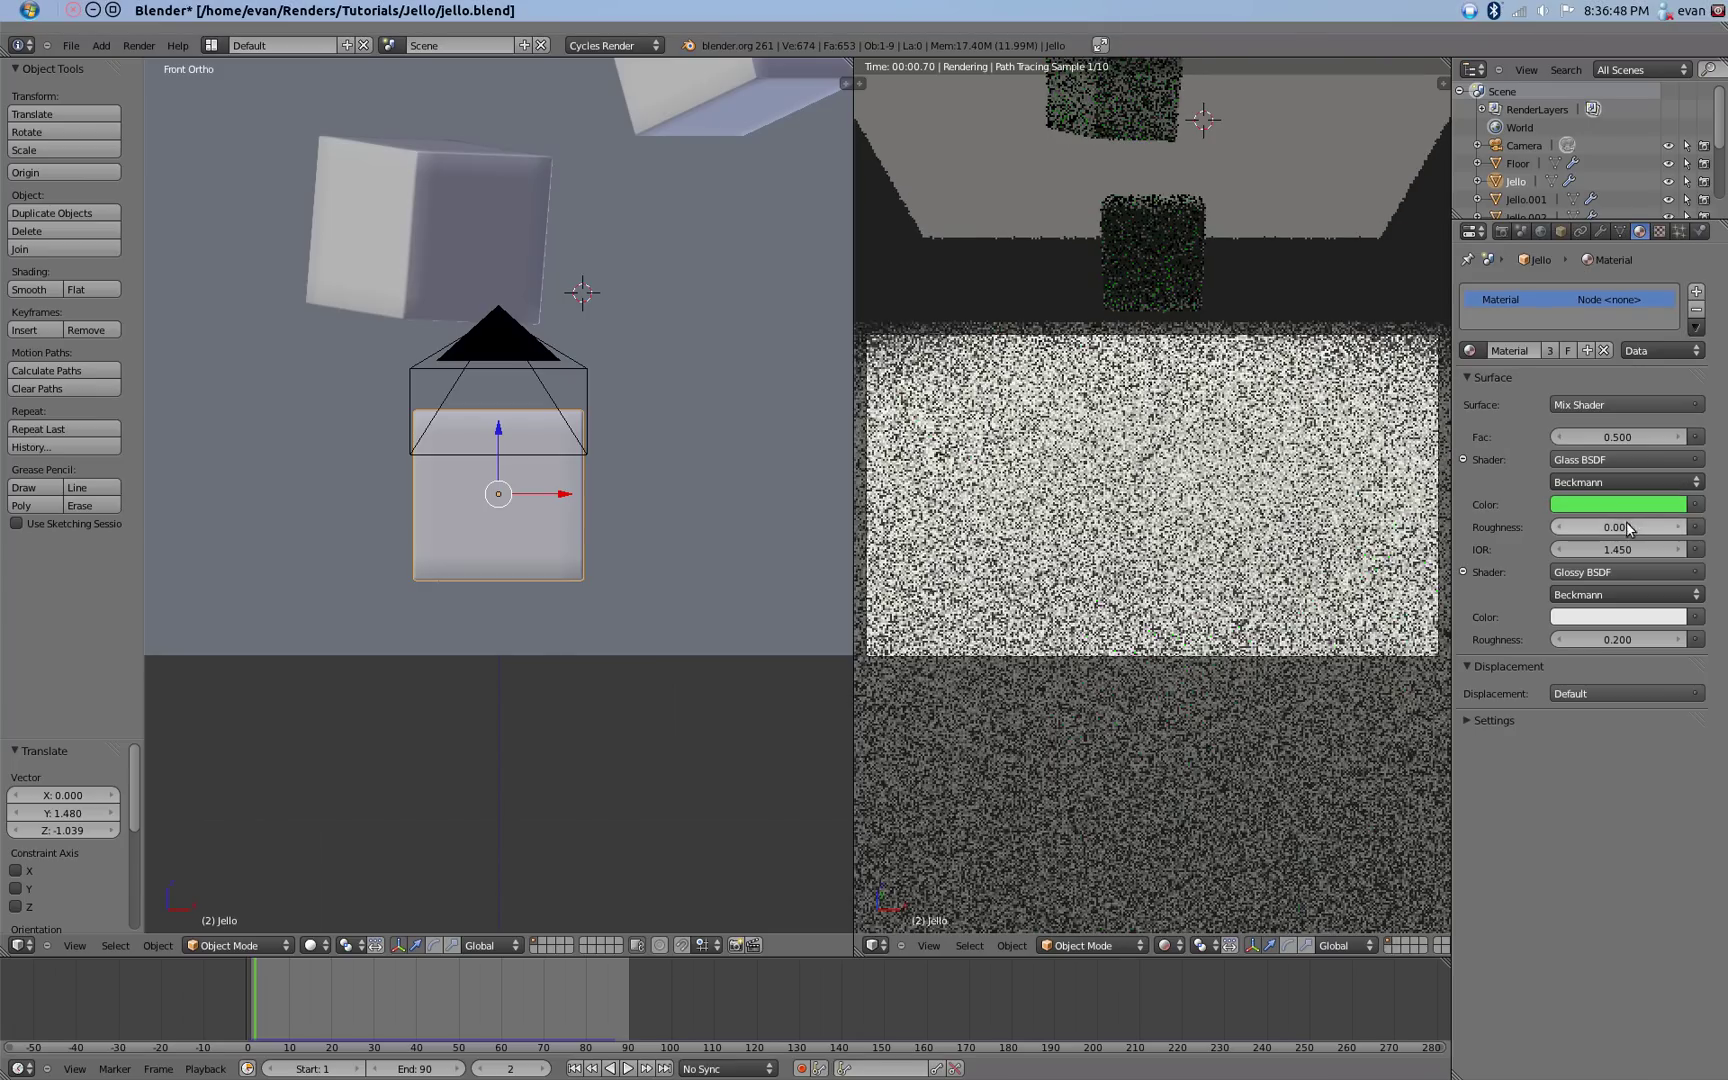
{"action": "left_click", "coordinate": [1611, 617]}
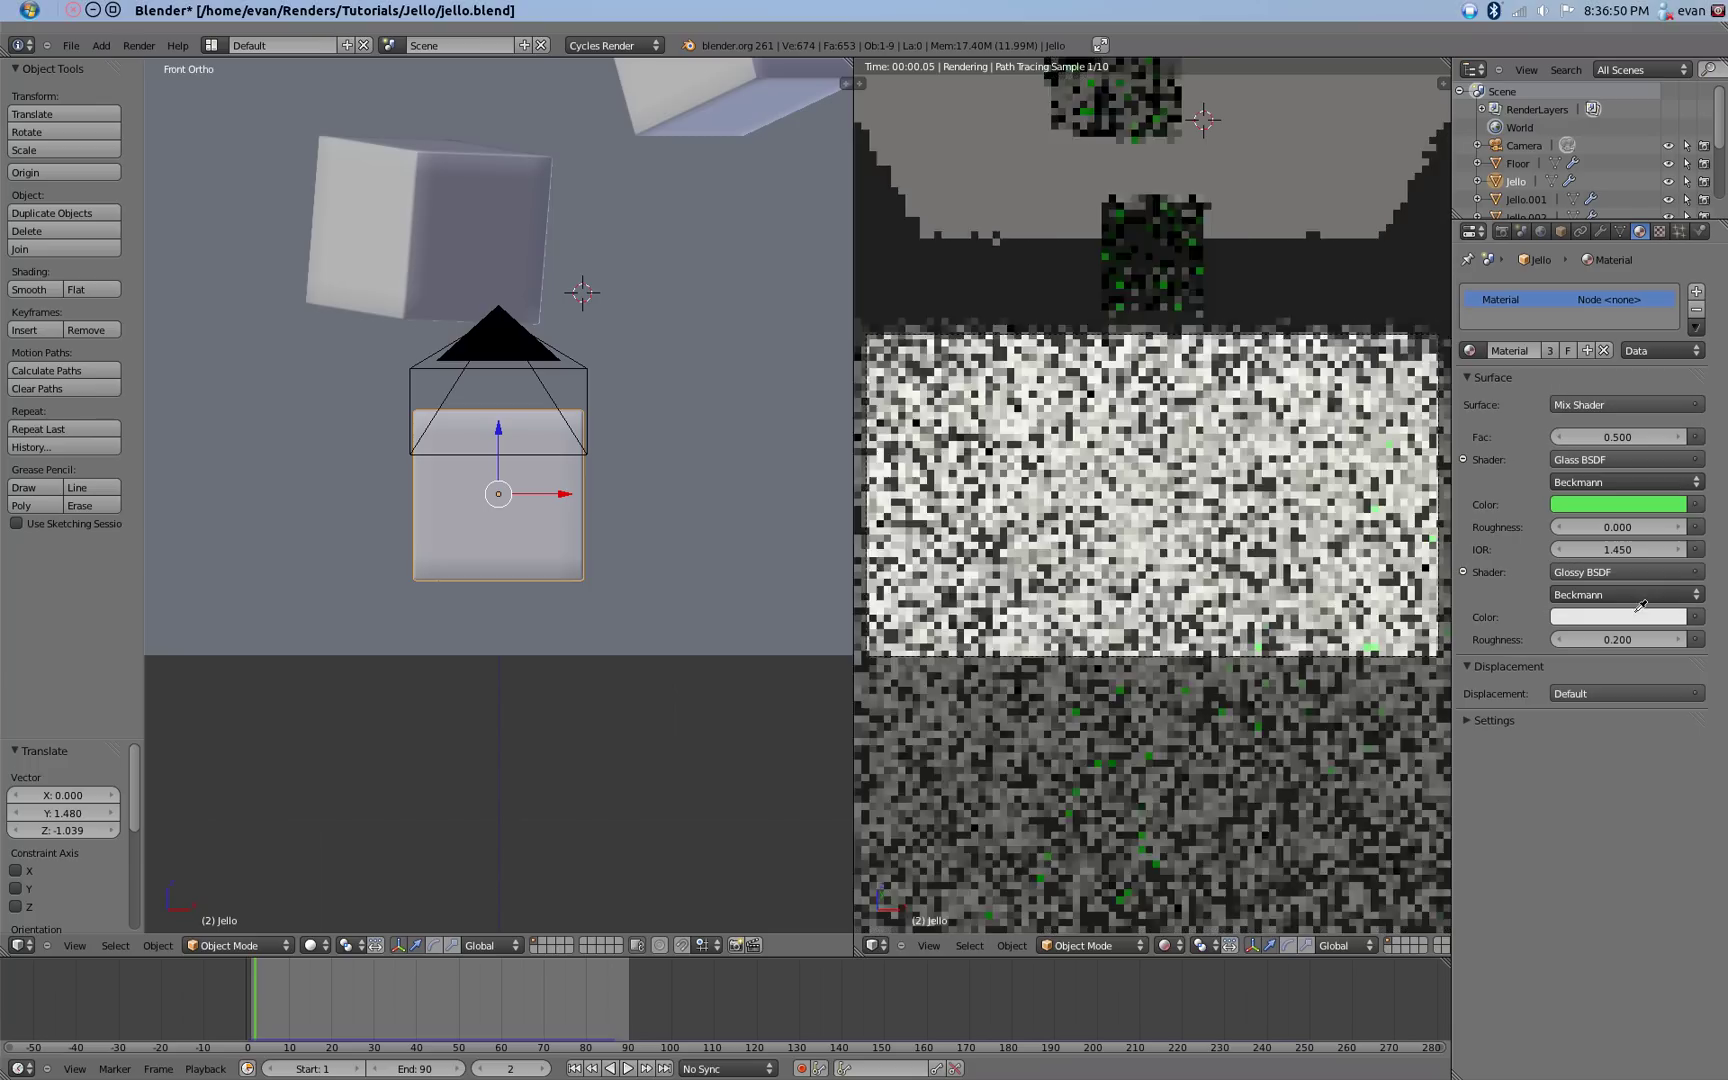
{"action": "key", "text": "ctrl+c"}
{"action": "key", "text": "ctrl+v"}
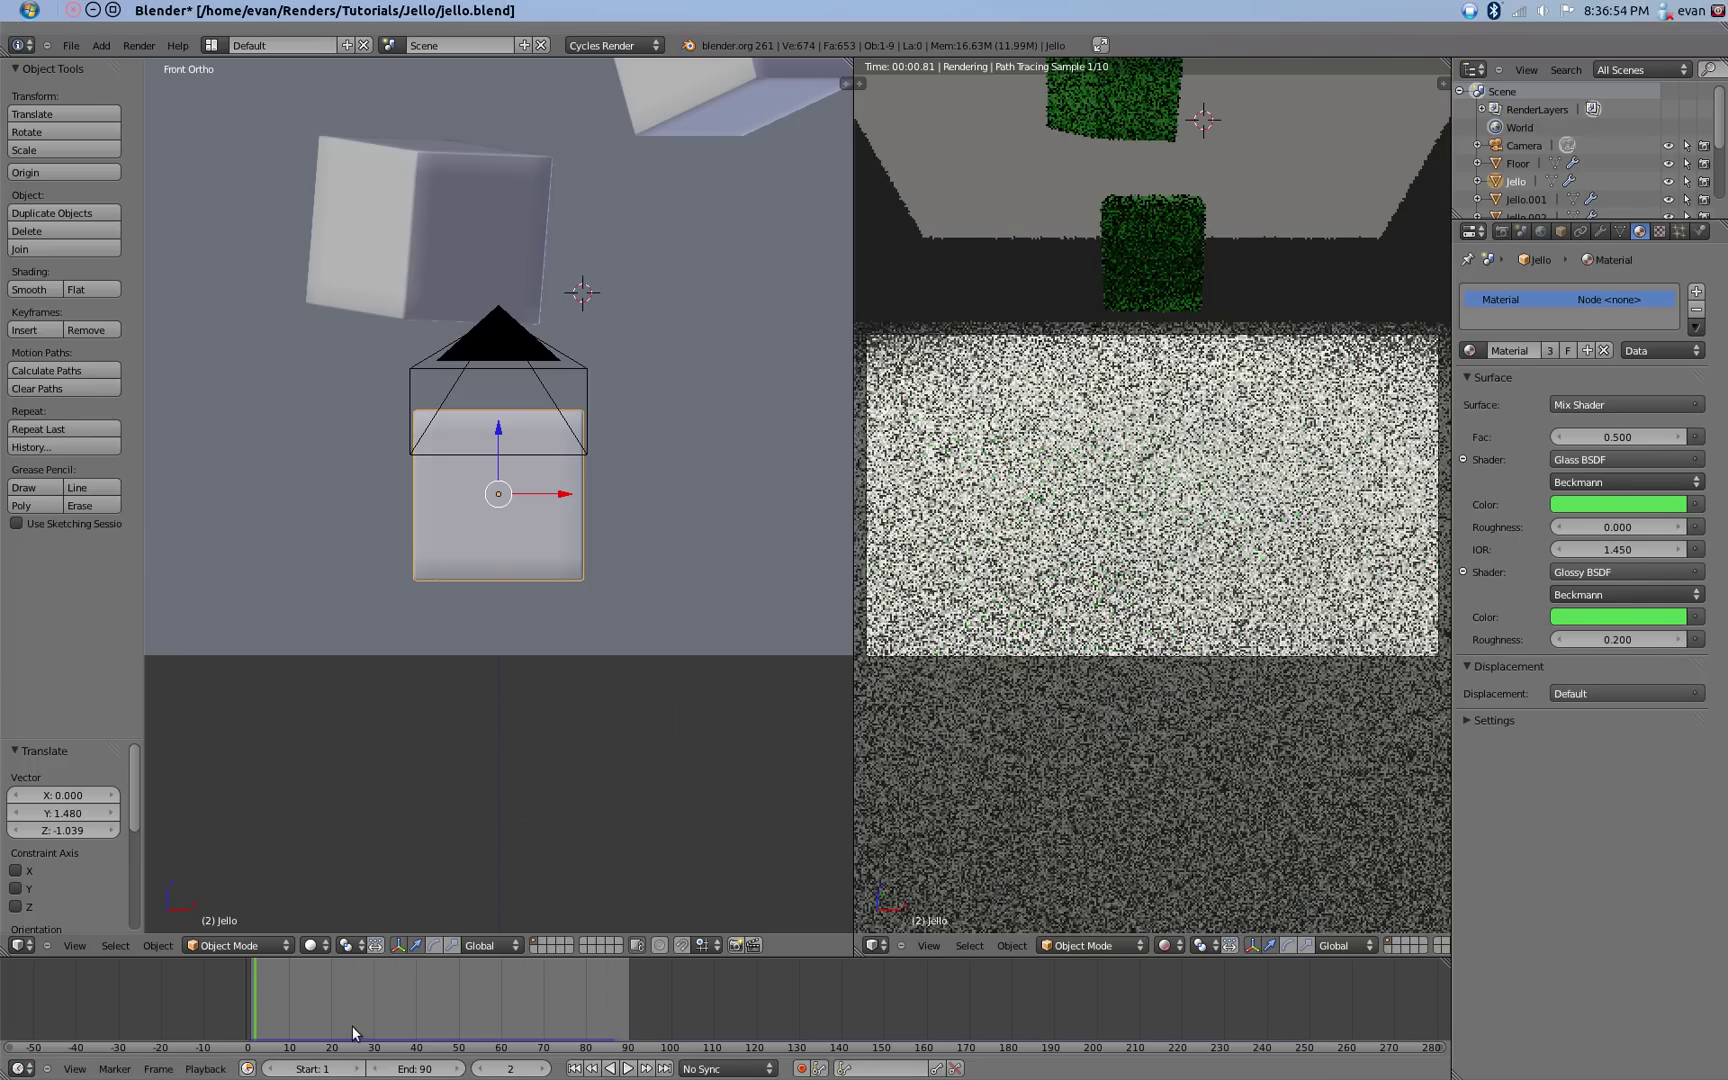
{"action": "left_click_drag", "start_coordinate": [354, 1033], "coordinate": [374, 1033]}
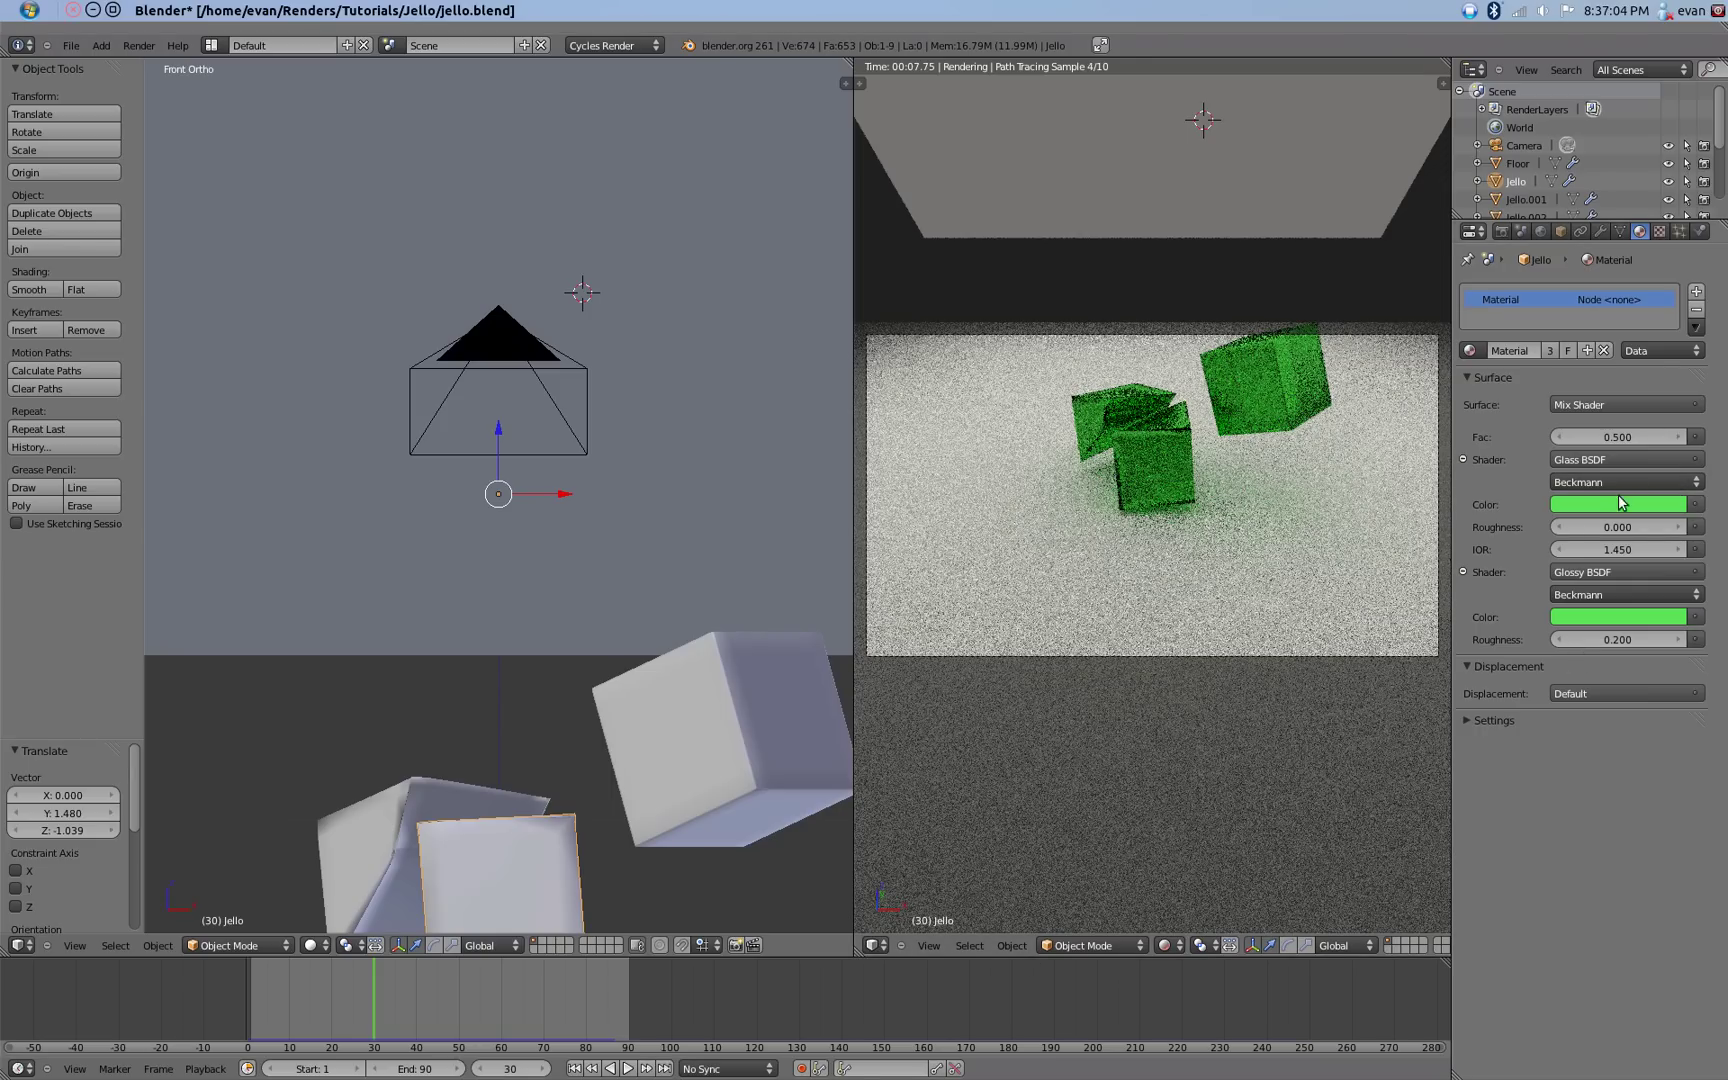
Try sampling other glass colours from the screen, then restore the glossy green to the glass.
{"action": "left_click", "coordinate": [1599, 505]}
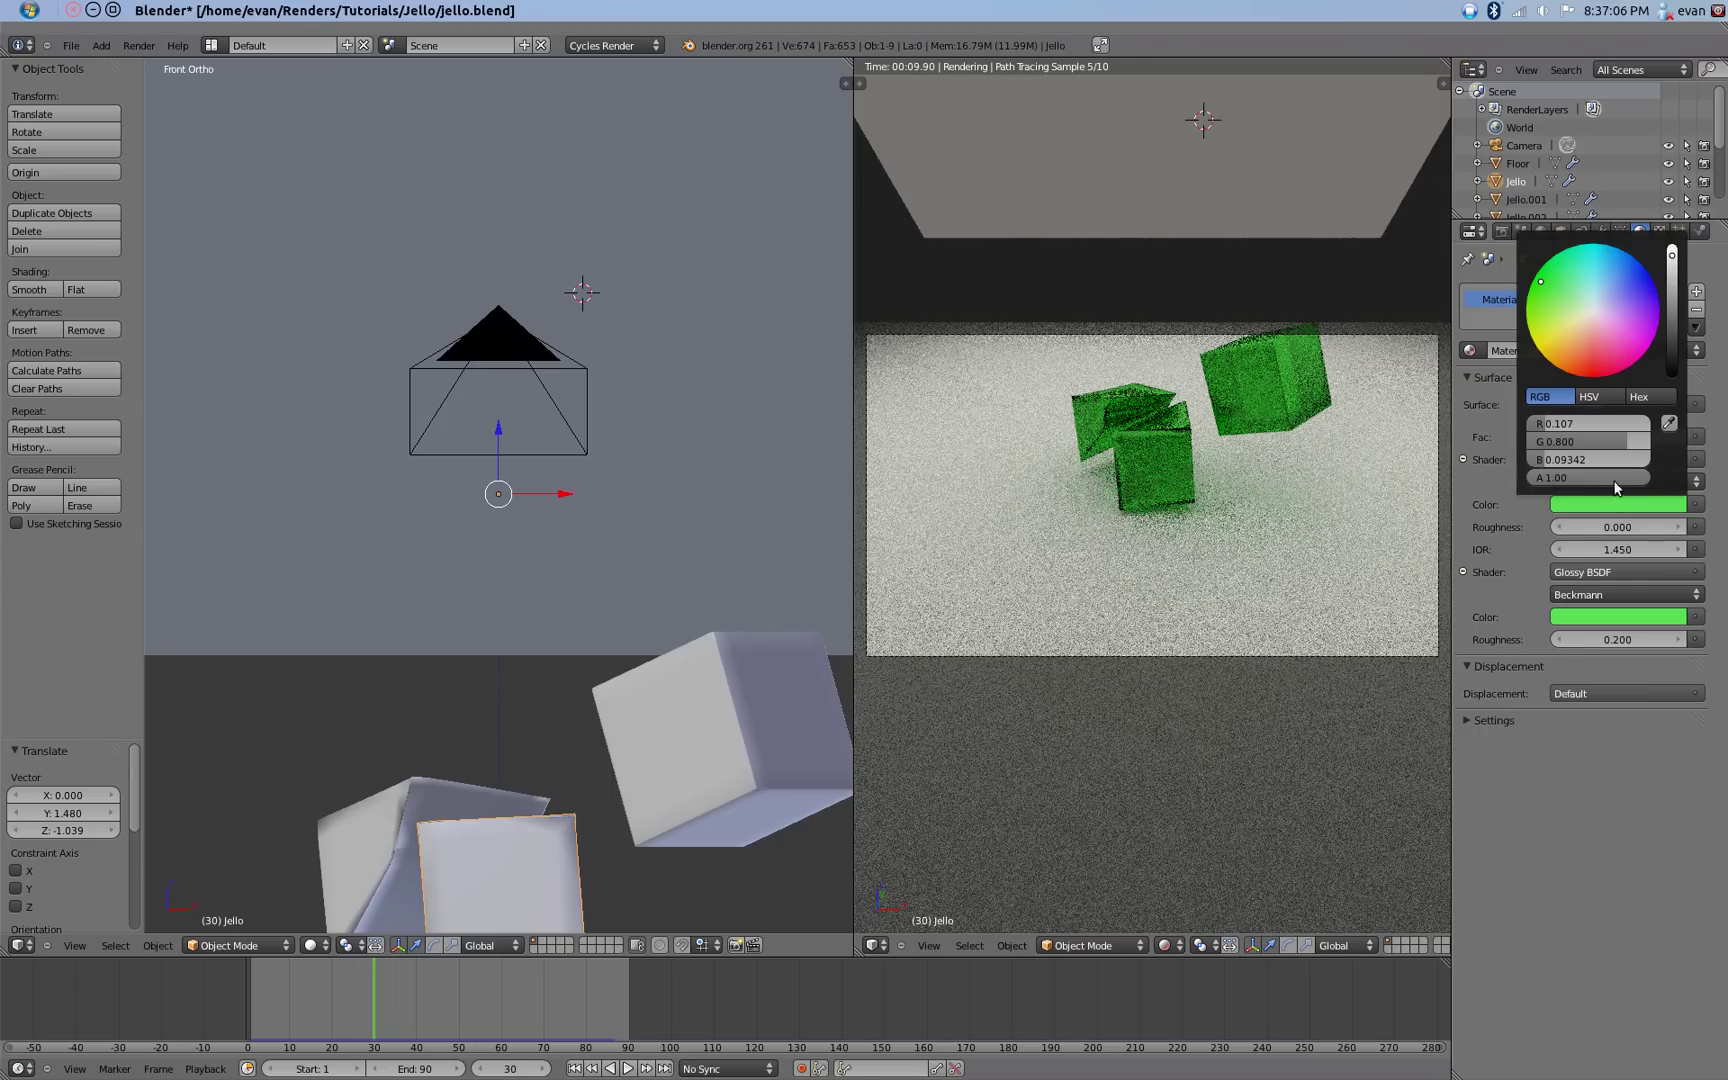
{"action": "left_click", "coordinate": [1664, 425]}
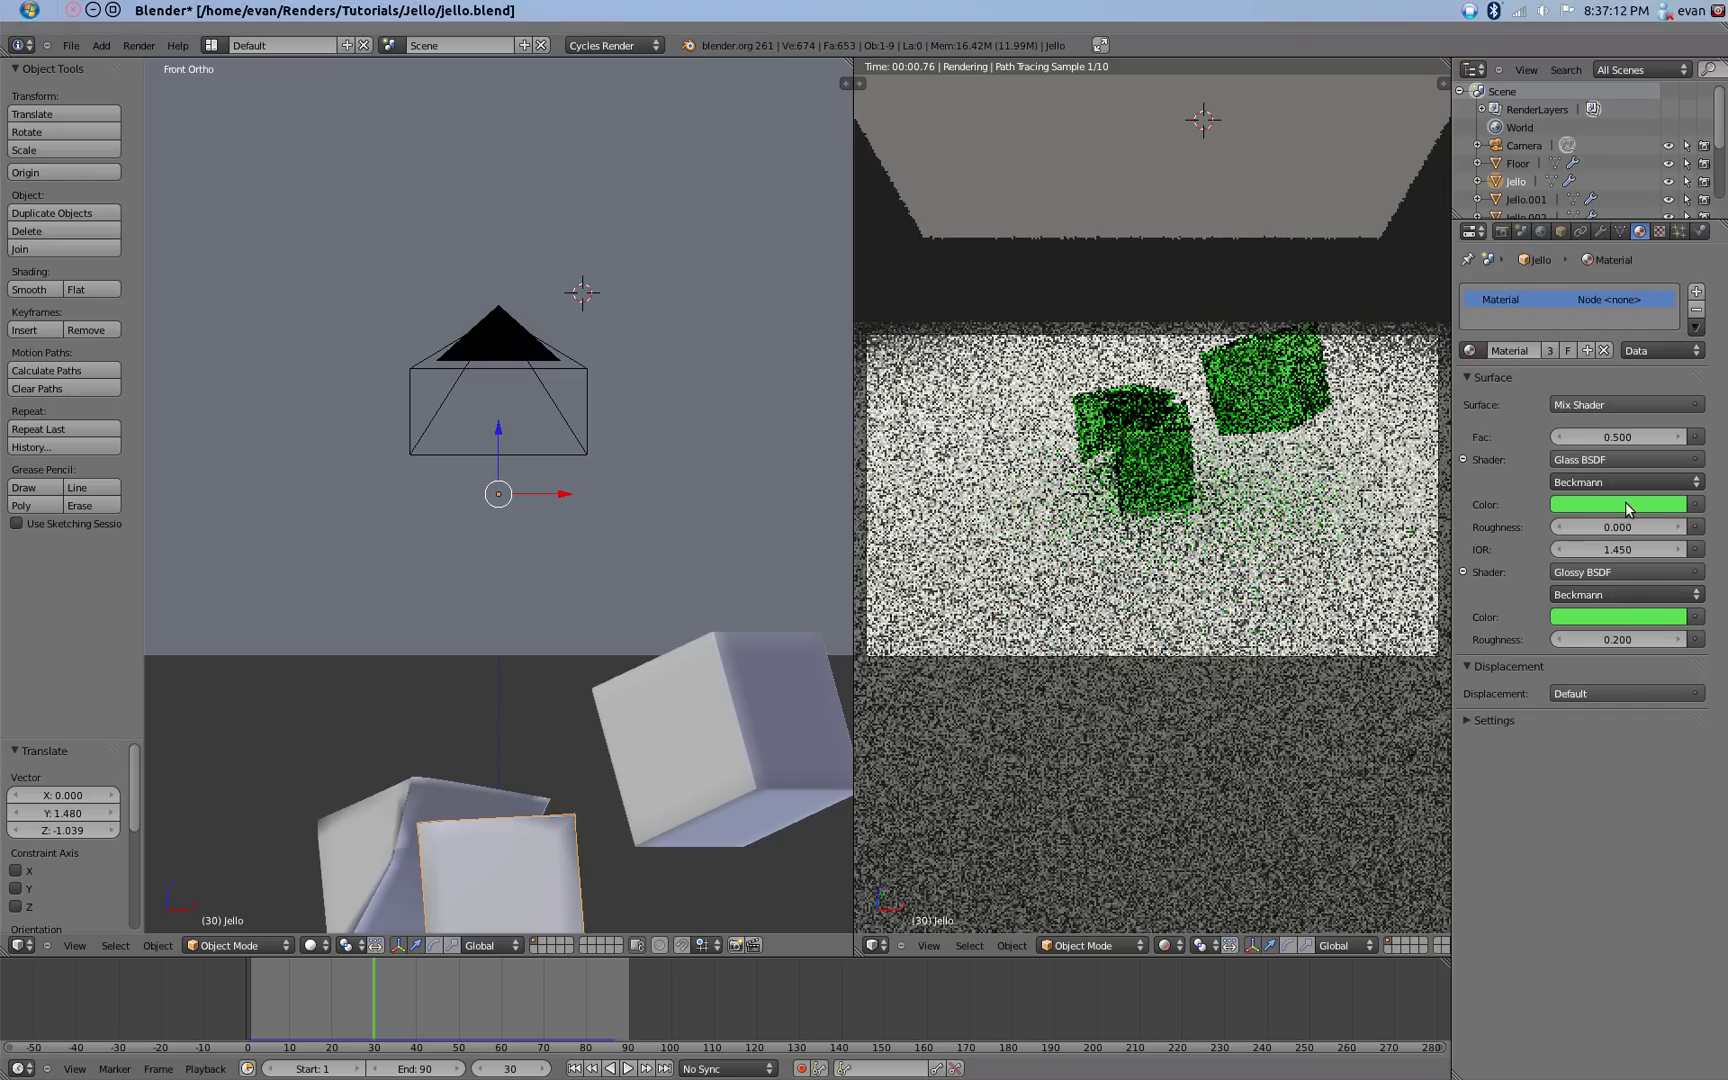
{"action": "left_click", "coordinate": [1625, 505]}
{"action": "left_click", "coordinate": [1668, 423]}
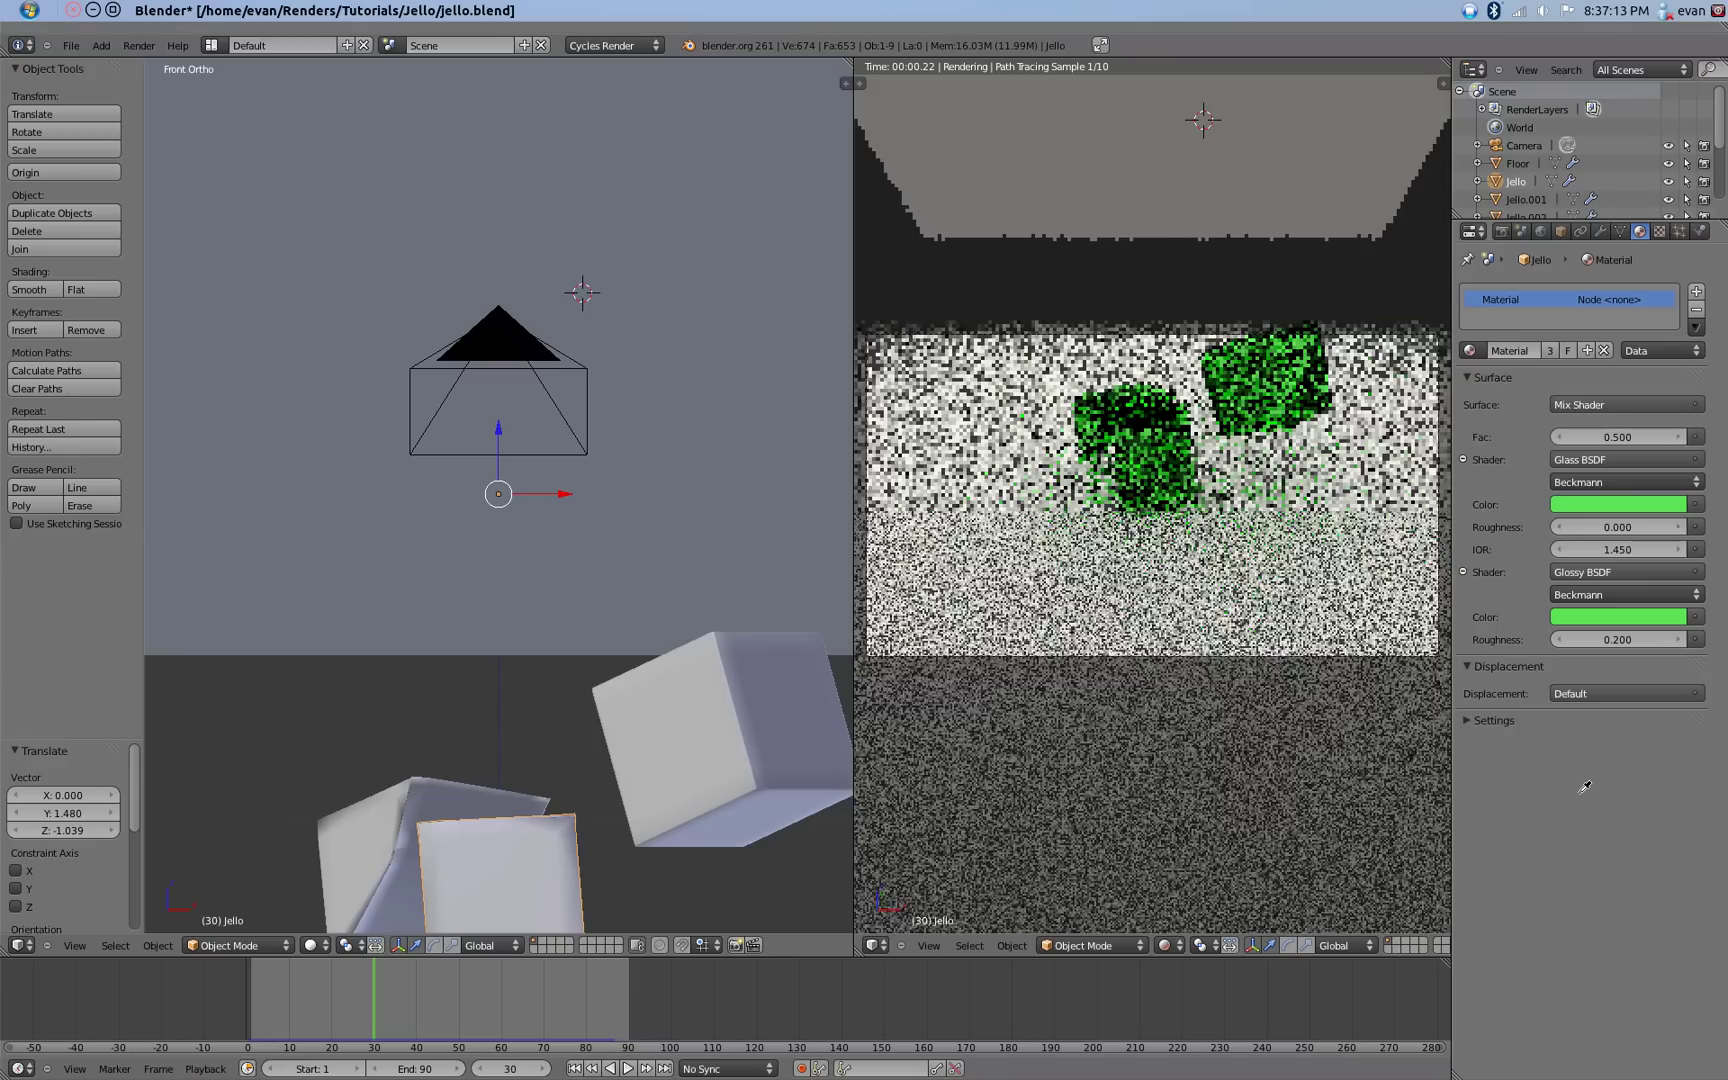
{"action": "left_click", "coordinate": [1578, 792]}
{"action": "left_click", "coordinate": [1619, 504]}
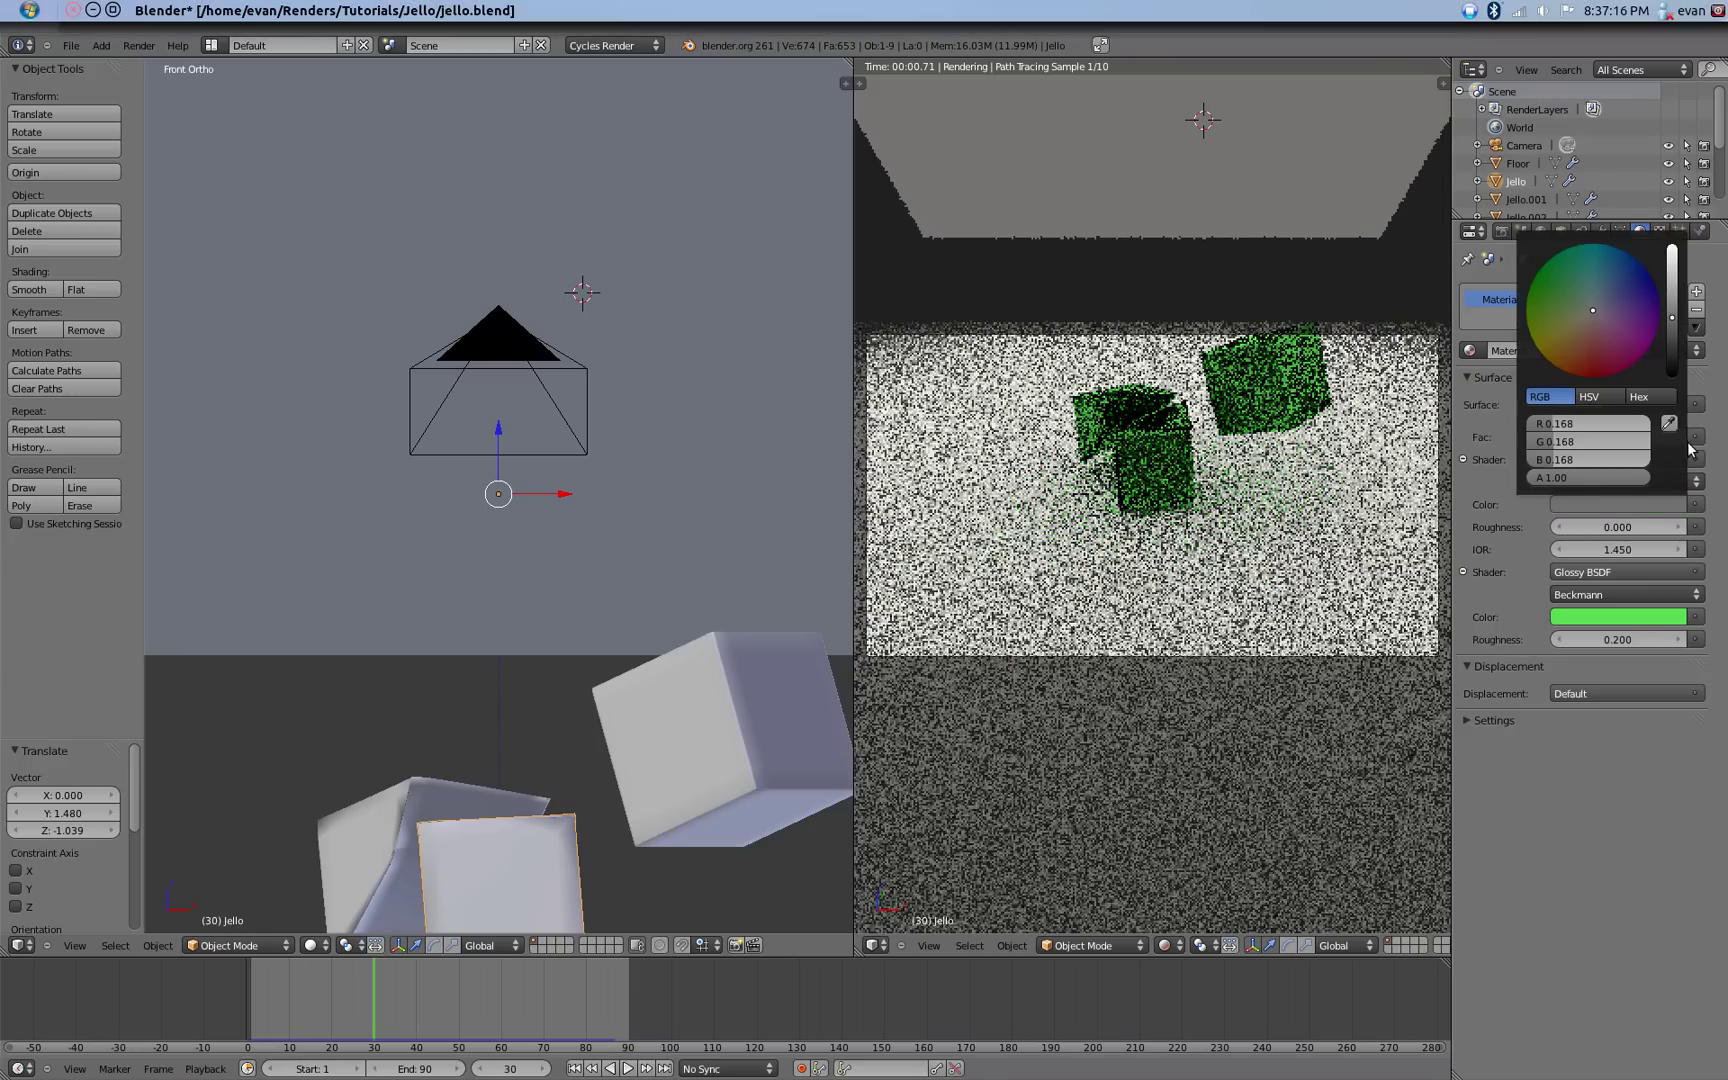
{"action": "left_click", "coordinate": [1668, 423]}
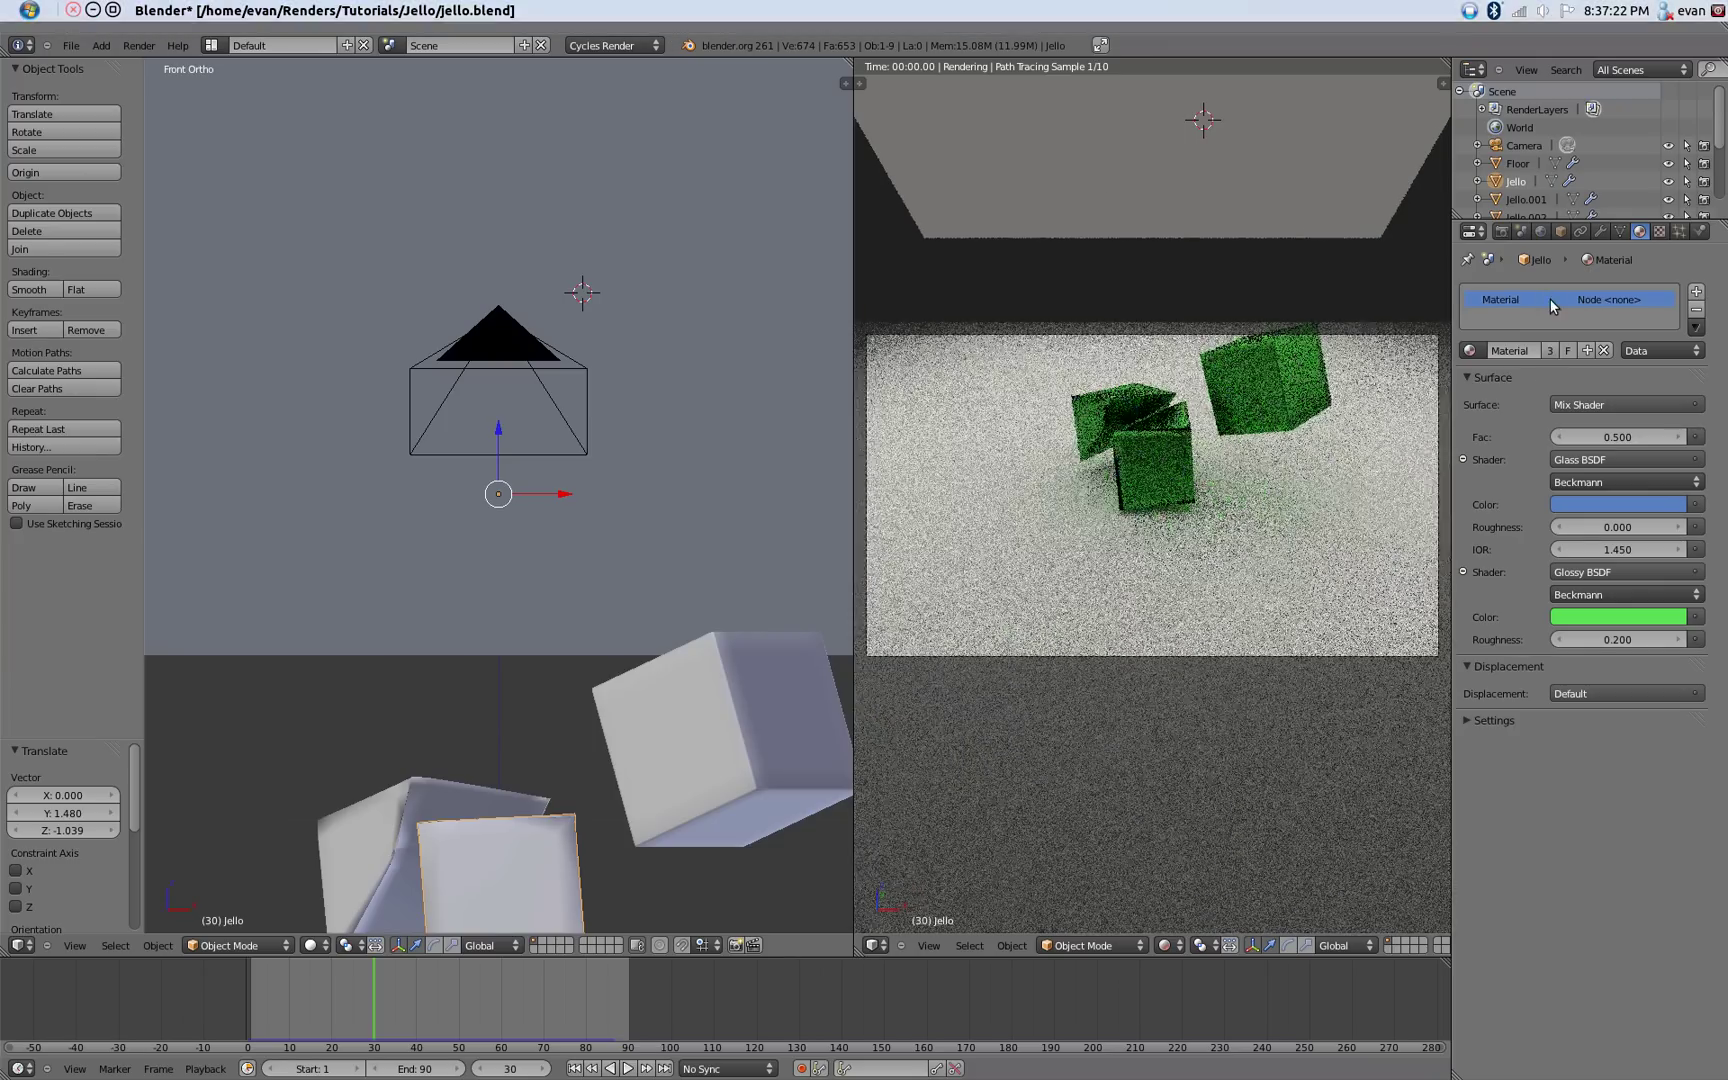
{"action": "left_click", "coordinate": [1555, 297]}
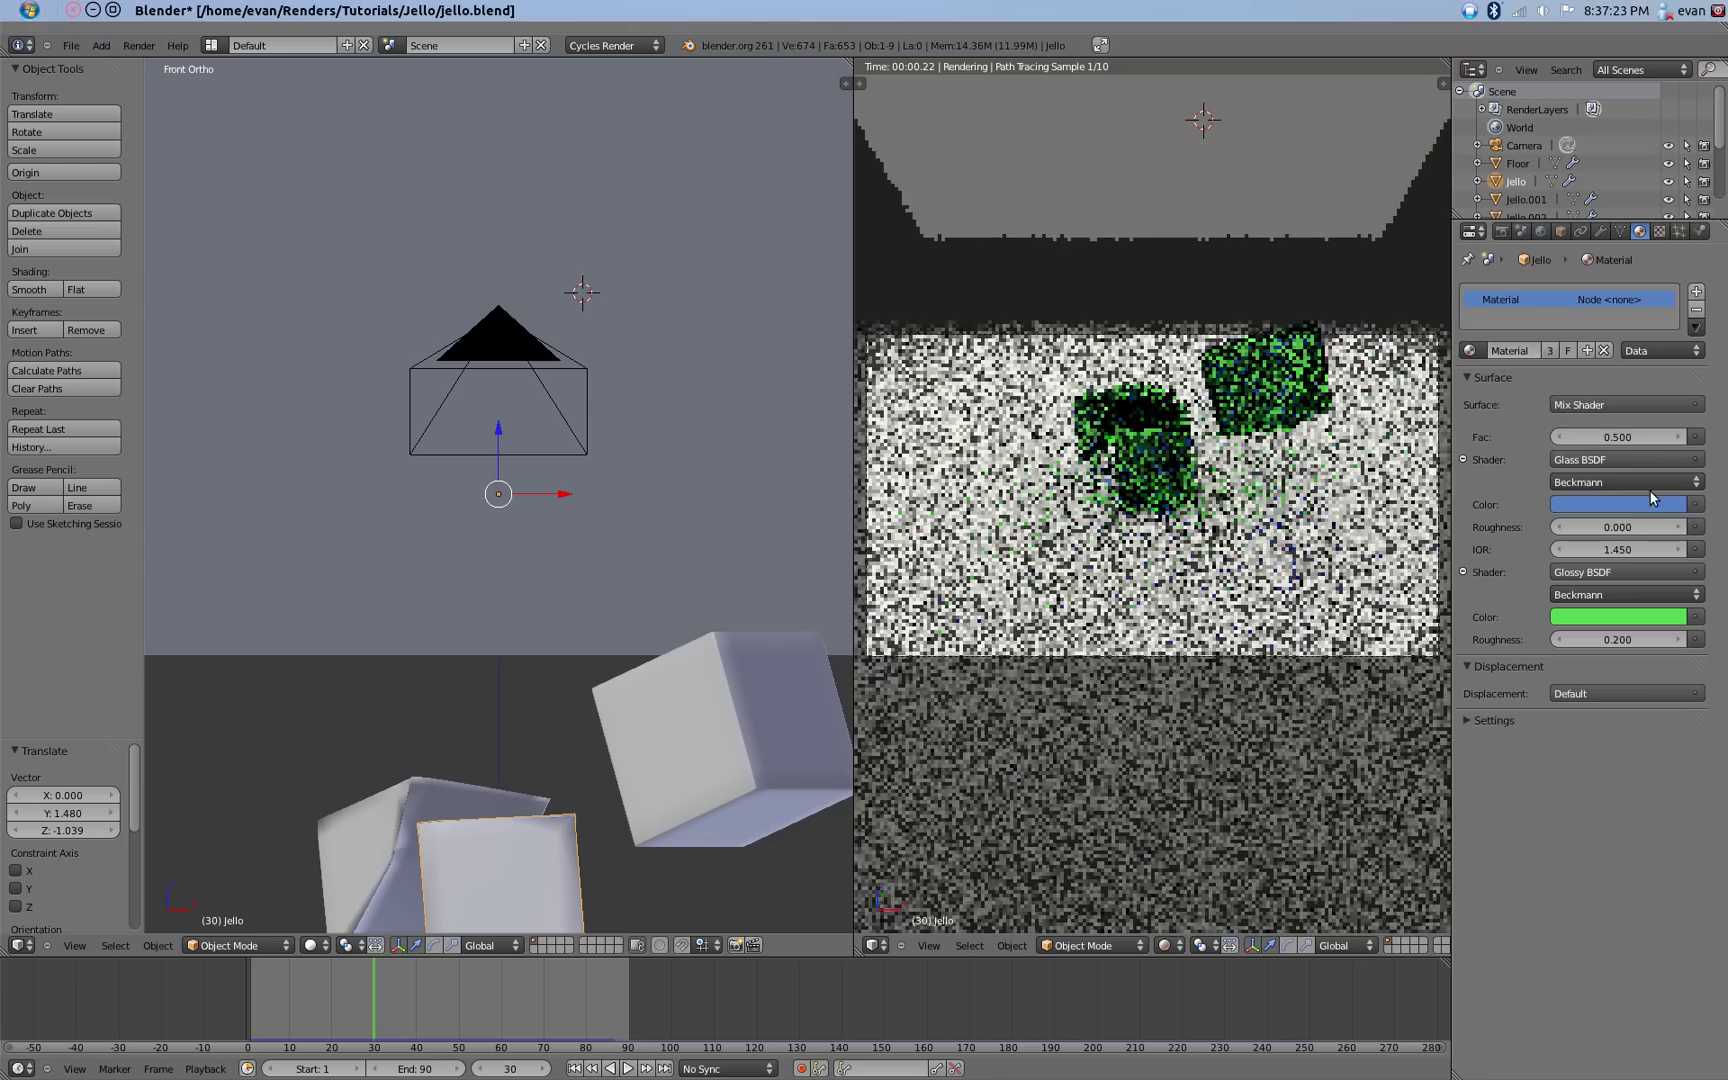
{"action": "left_click", "coordinate": [1652, 504]}
{"action": "left_click", "coordinate": [1668, 424]}
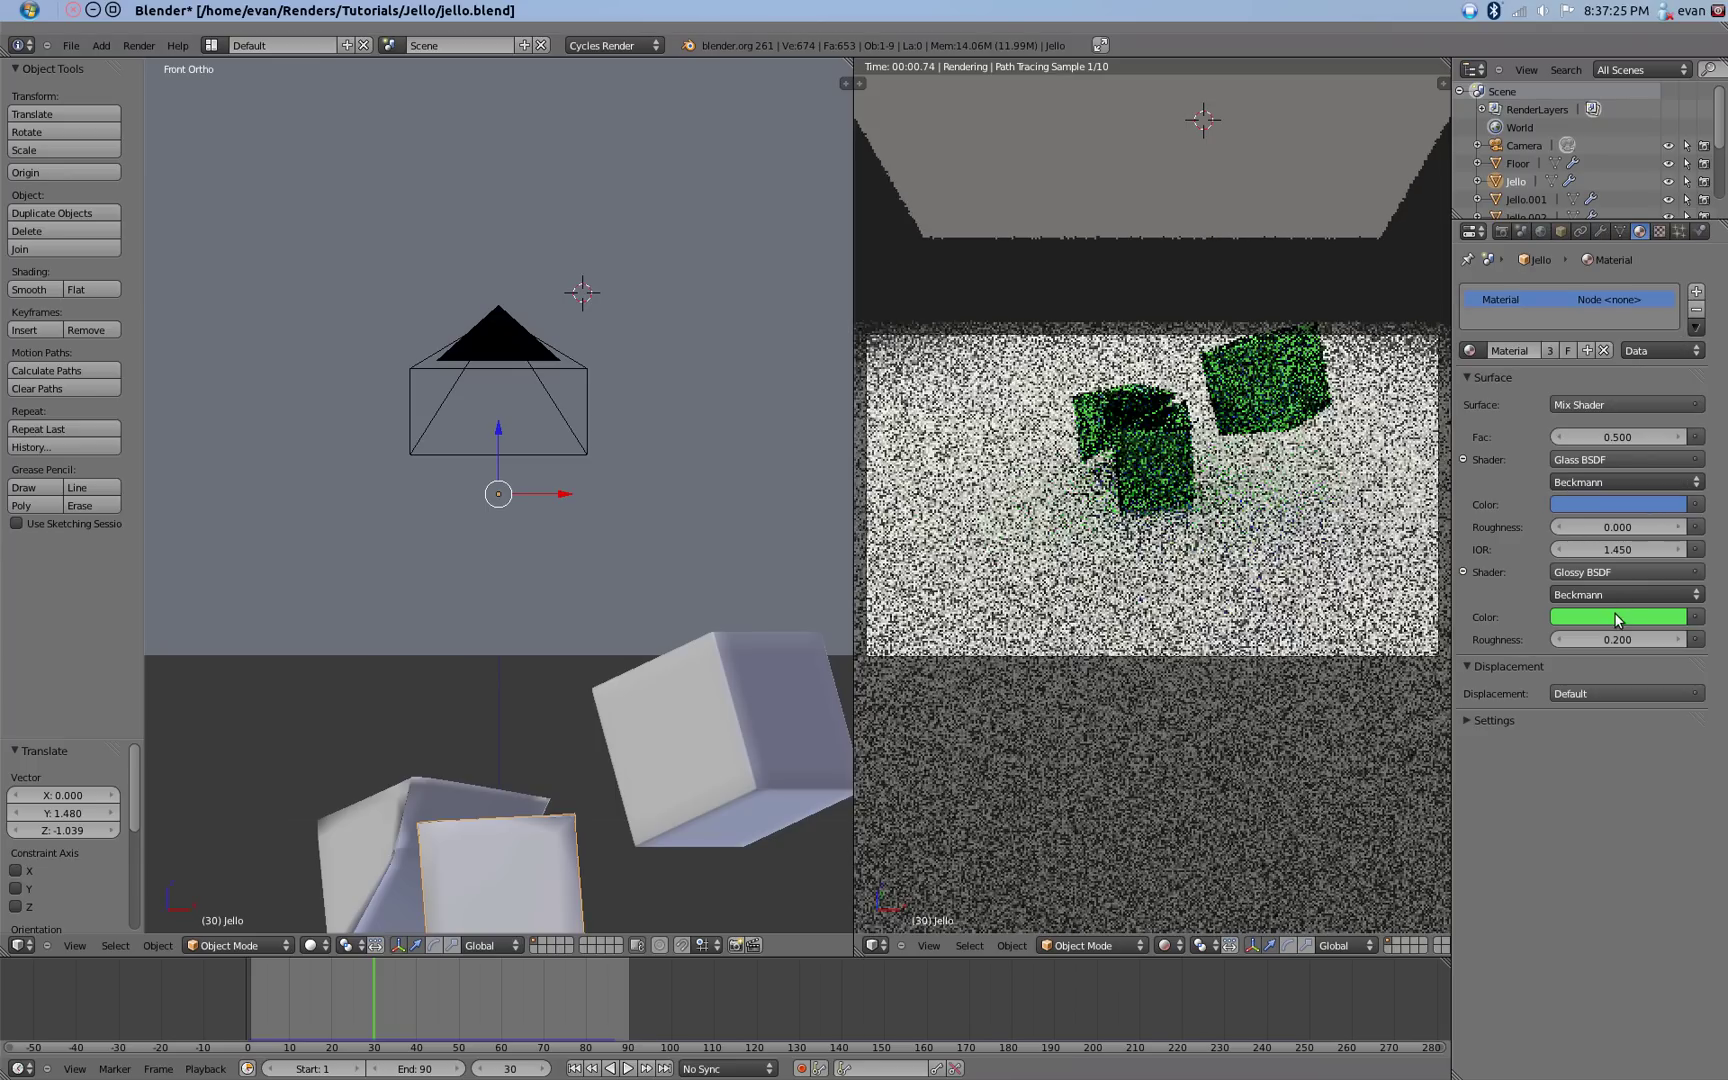
{"action": "left_click", "coordinate": [1620, 615]}
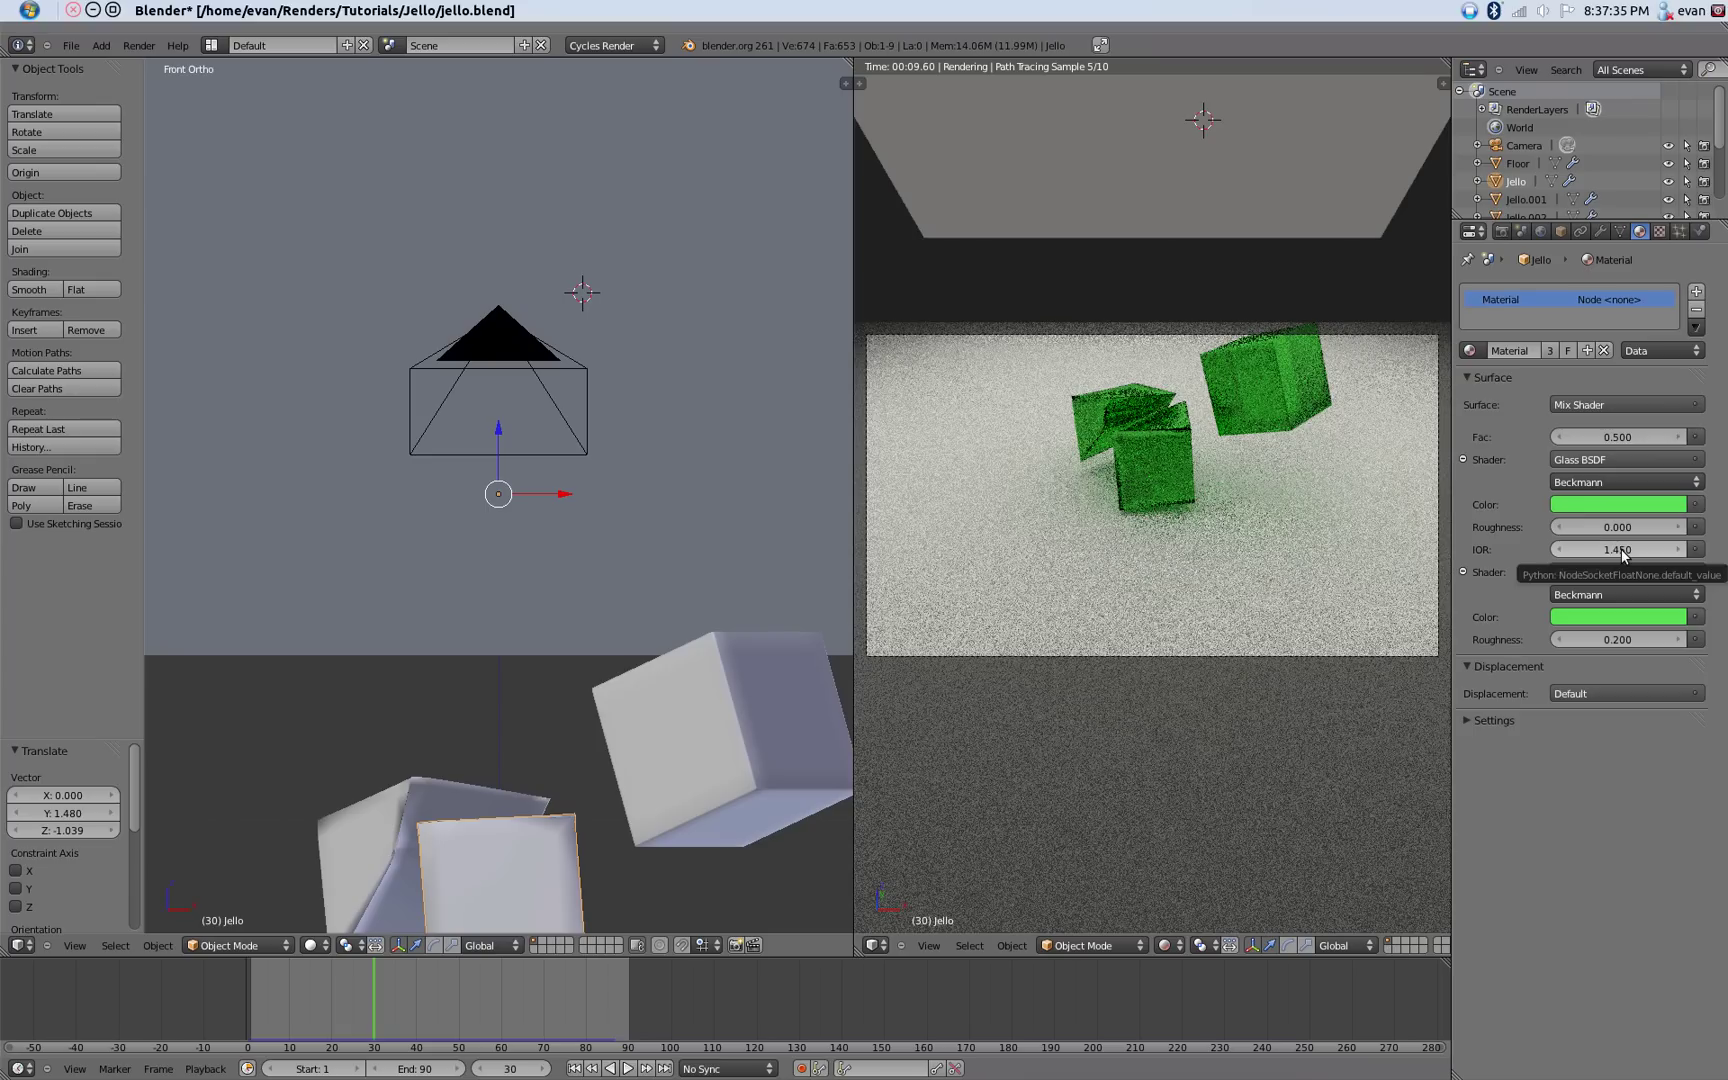
Change the Jello Glass BSDF IOR from 1.450 to 1.333.
{"action": "left_click", "coordinate": [1621, 550]}
{"action": "type", "text": "1.33"}
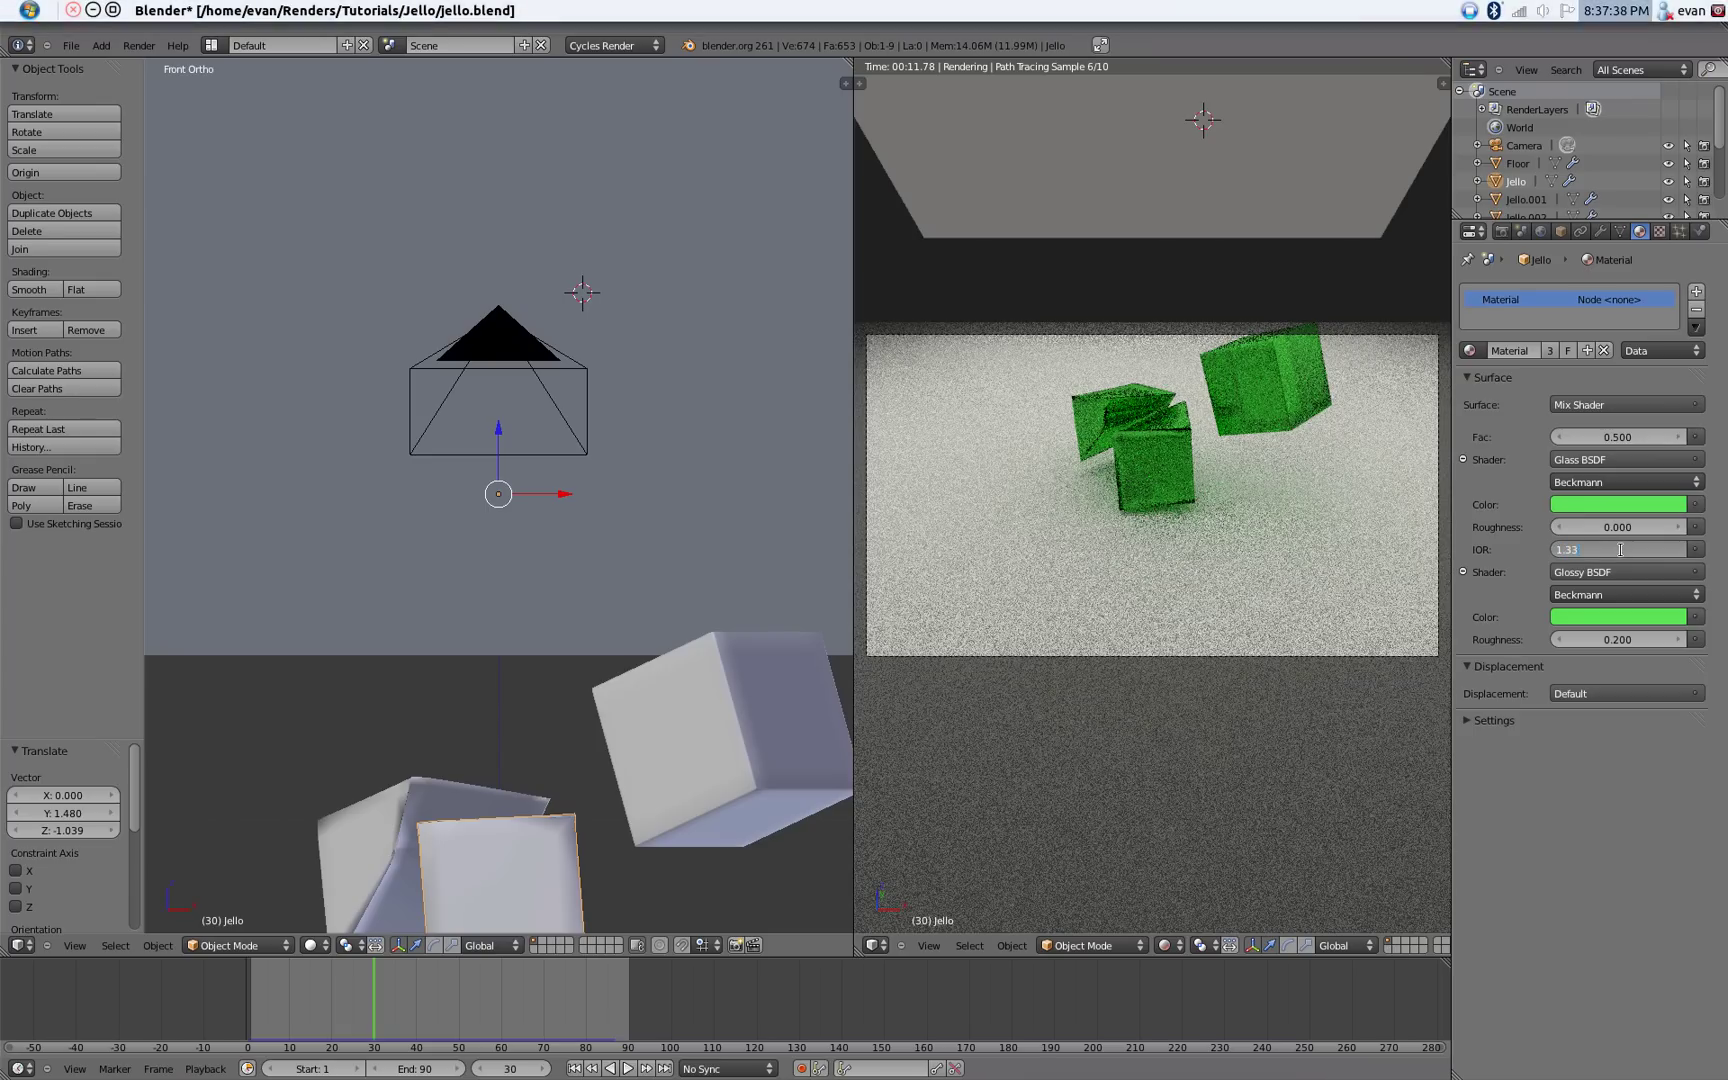
{"action": "type", "text": "3"}
{"action": "key", "text": "Return"}
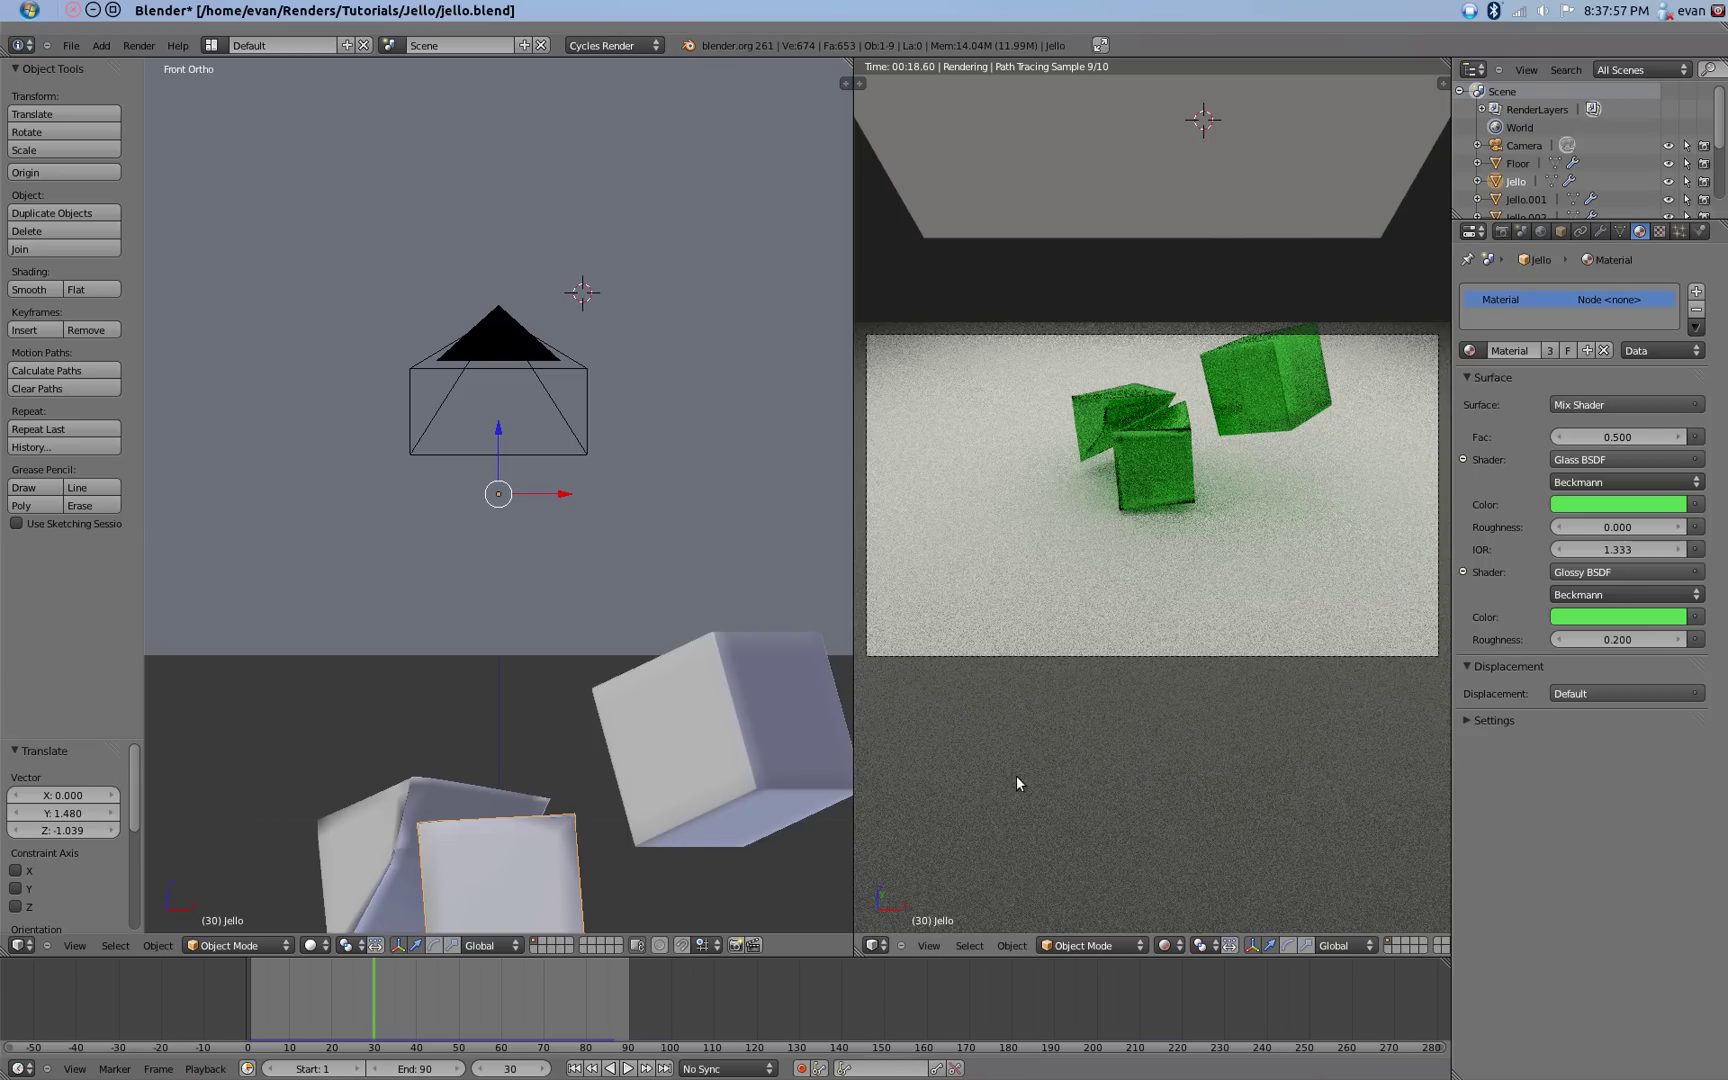
Select the floor and create a new material named Floor.
{"action": "right_click", "coordinate": [1147, 609]}
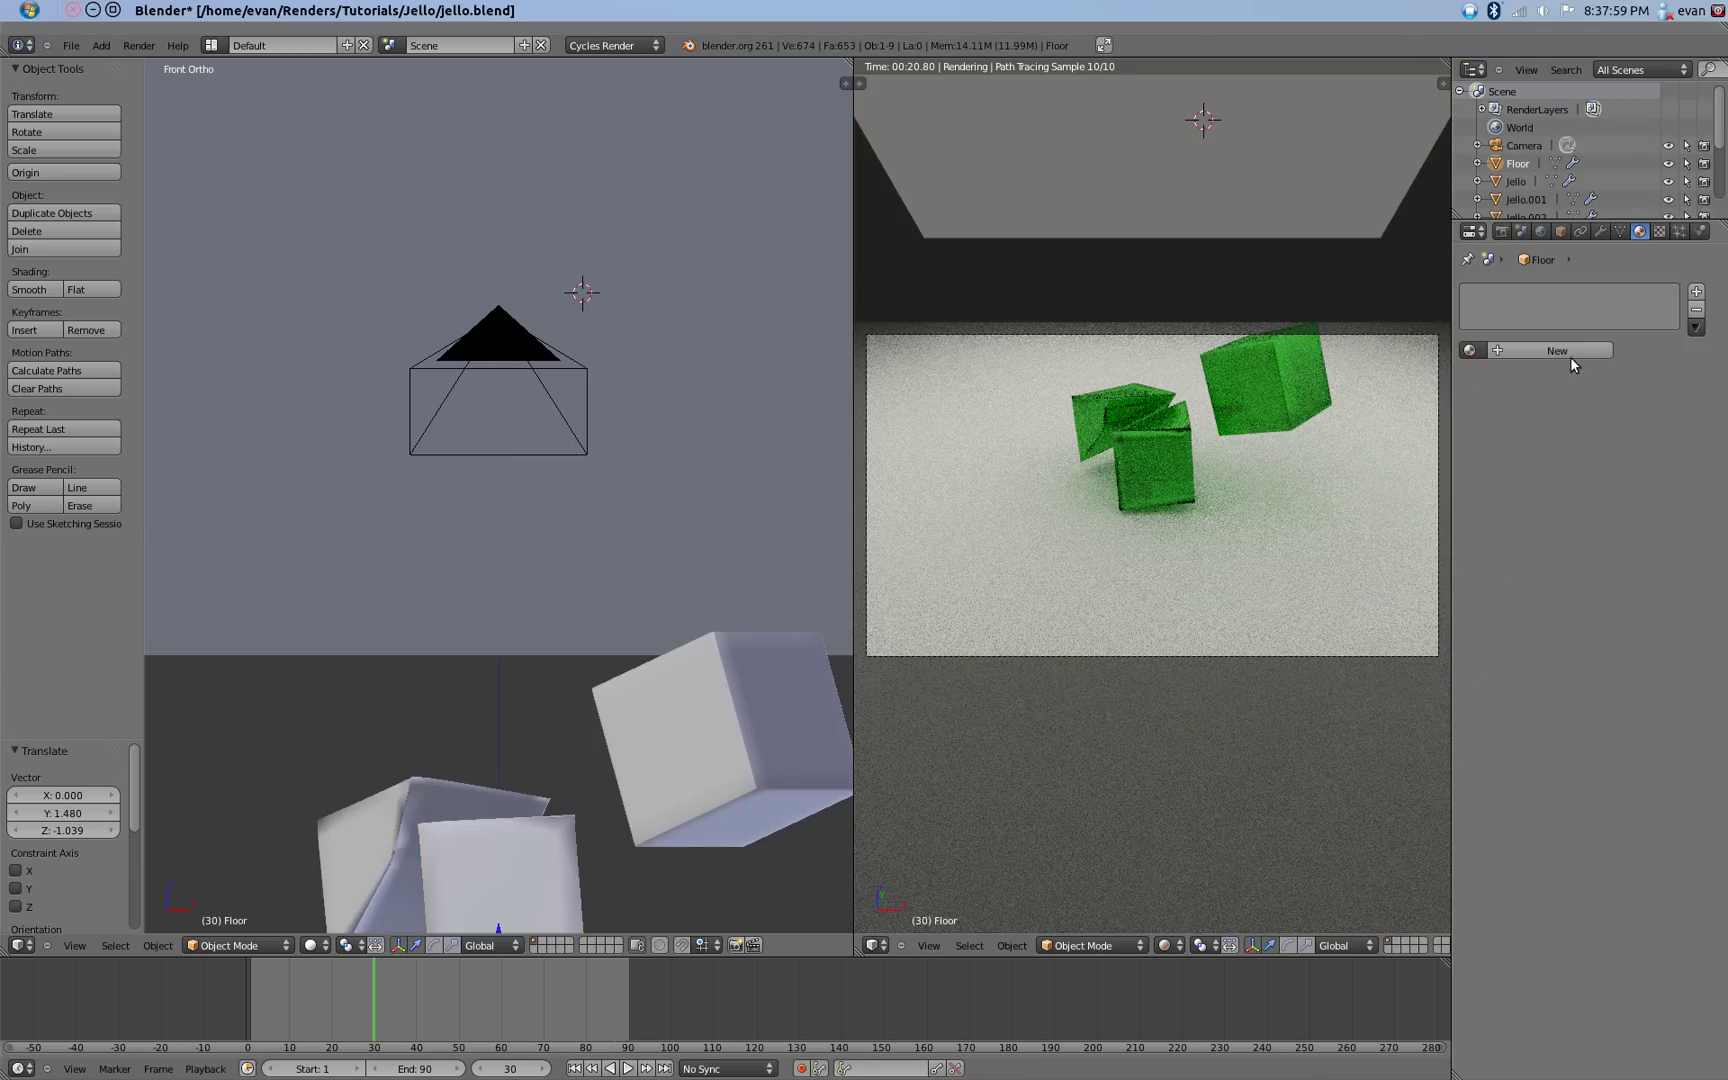
{"action": "left_click", "coordinate": [1568, 353]}
{"action": "left_click", "coordinate": [1535, 350]}
{"action": "type", "text": "Flo"}
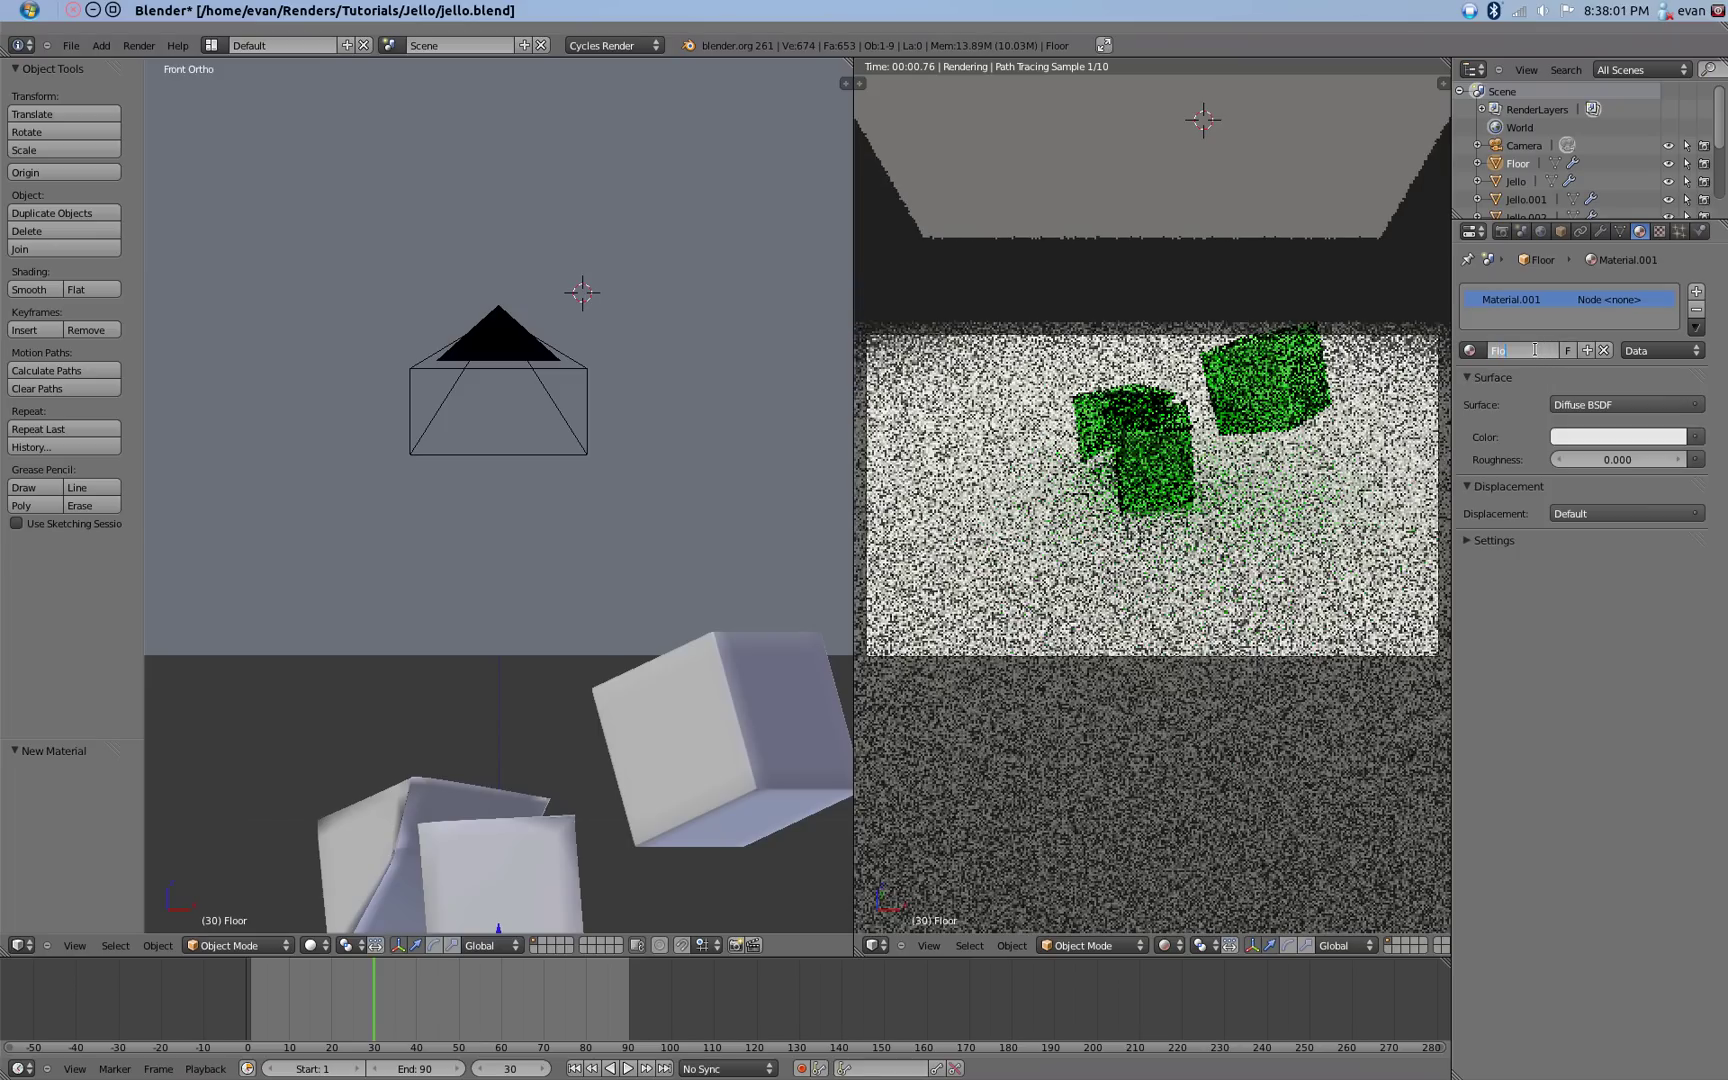
{"action": "type", "text": "or"}
{"action": "key", "text": "Return"}
Make the Floor surface a Mix Shader of Diffuse BSDF and Glossy BSDF.
{"action": "left_click", "coordinate": [1625, 404]}
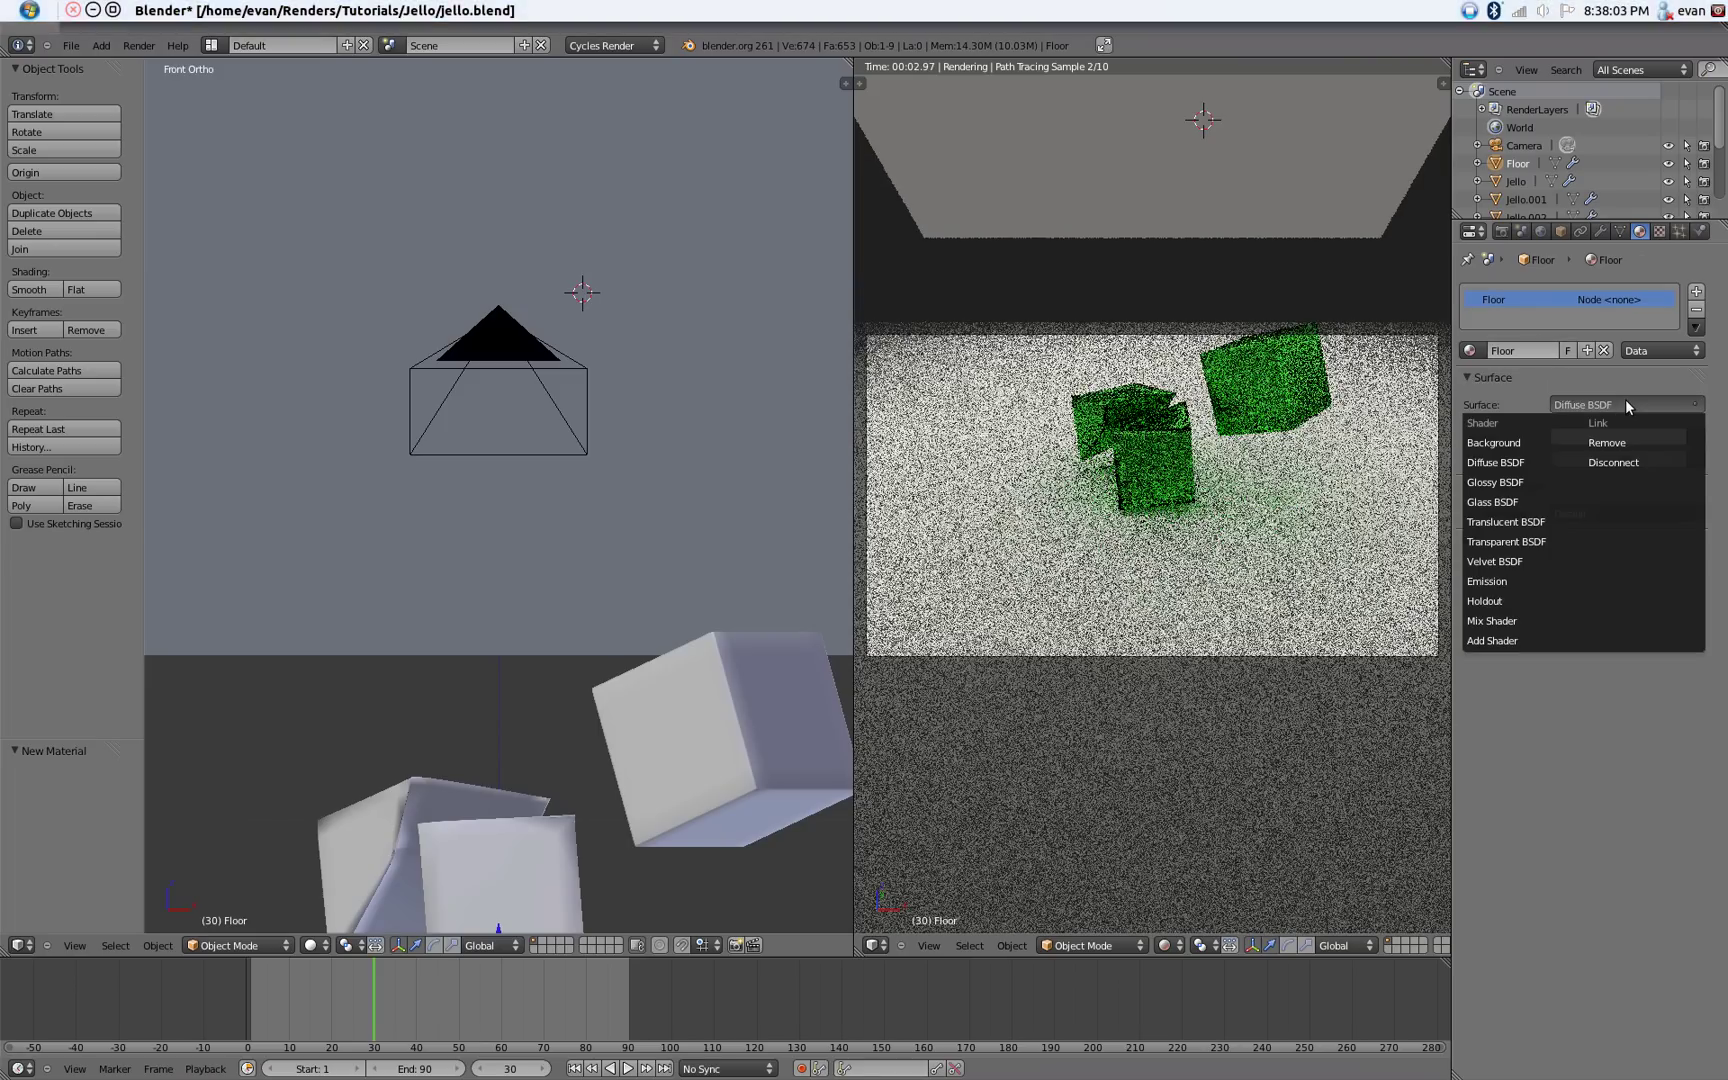
{"action": "left_click", "coordinate": [1523, 620]}
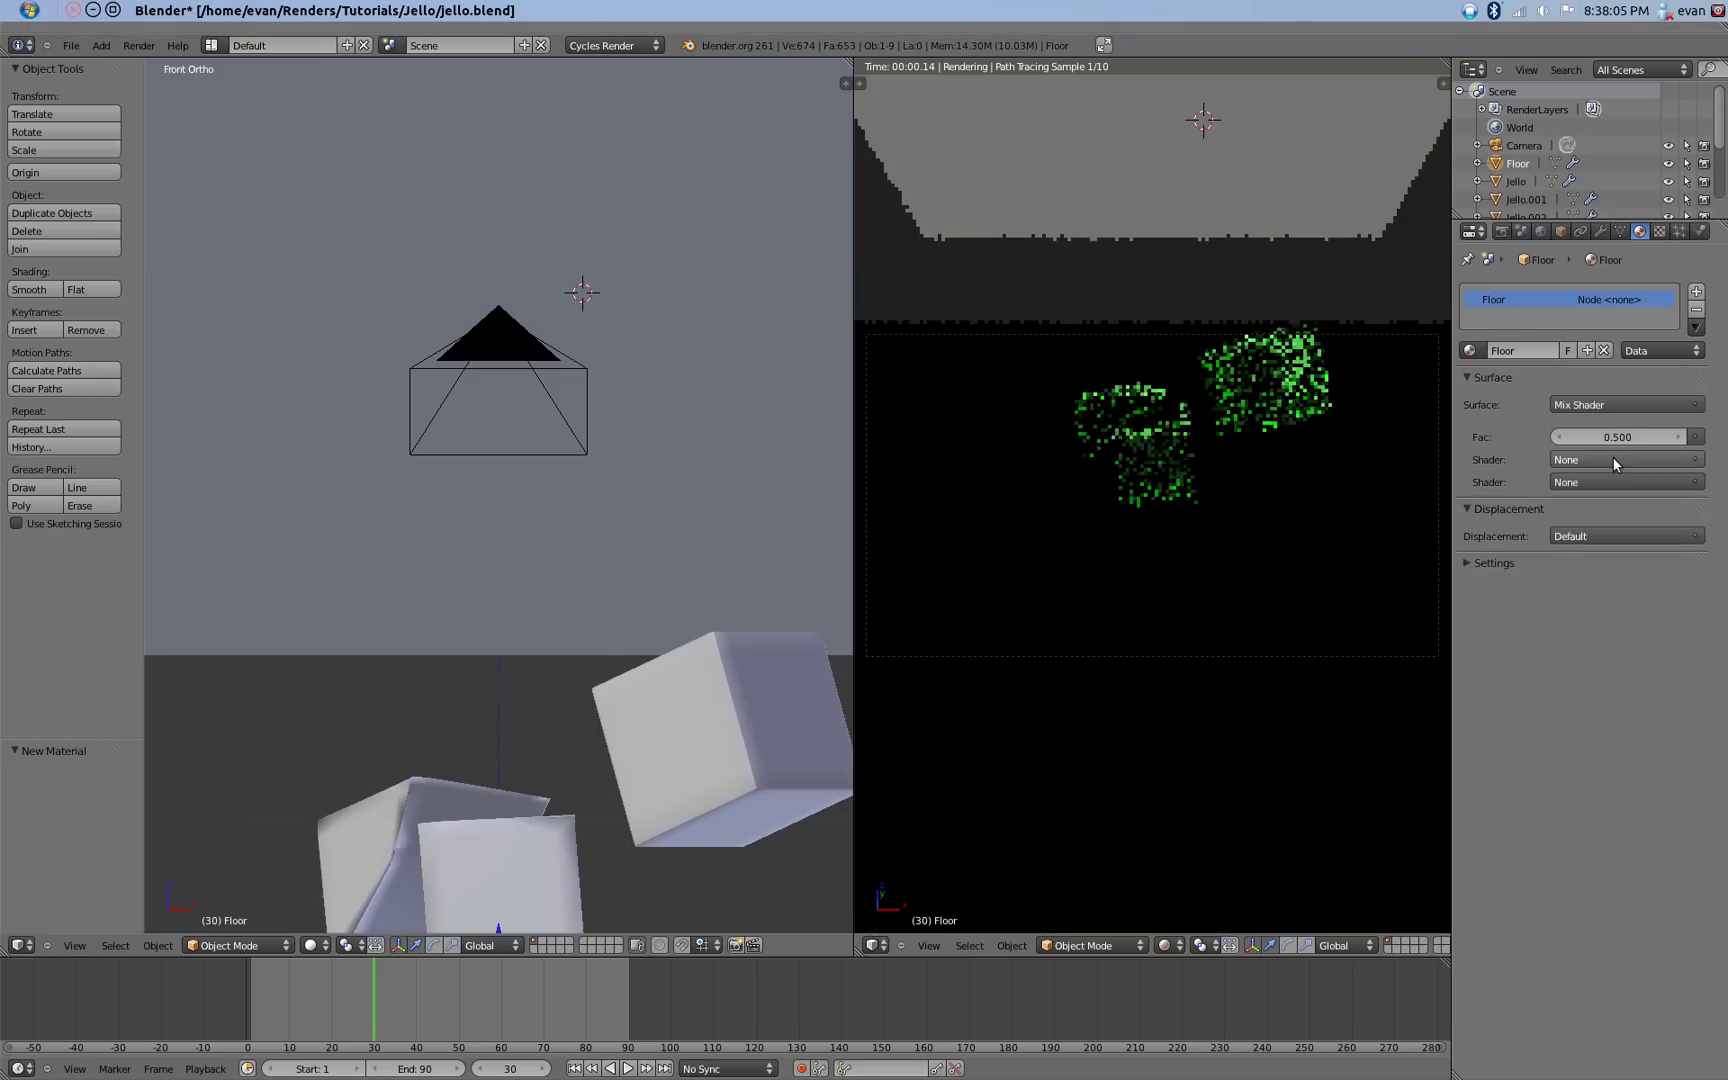
{"action": "left_click", "coordinate": [1616, 456]}
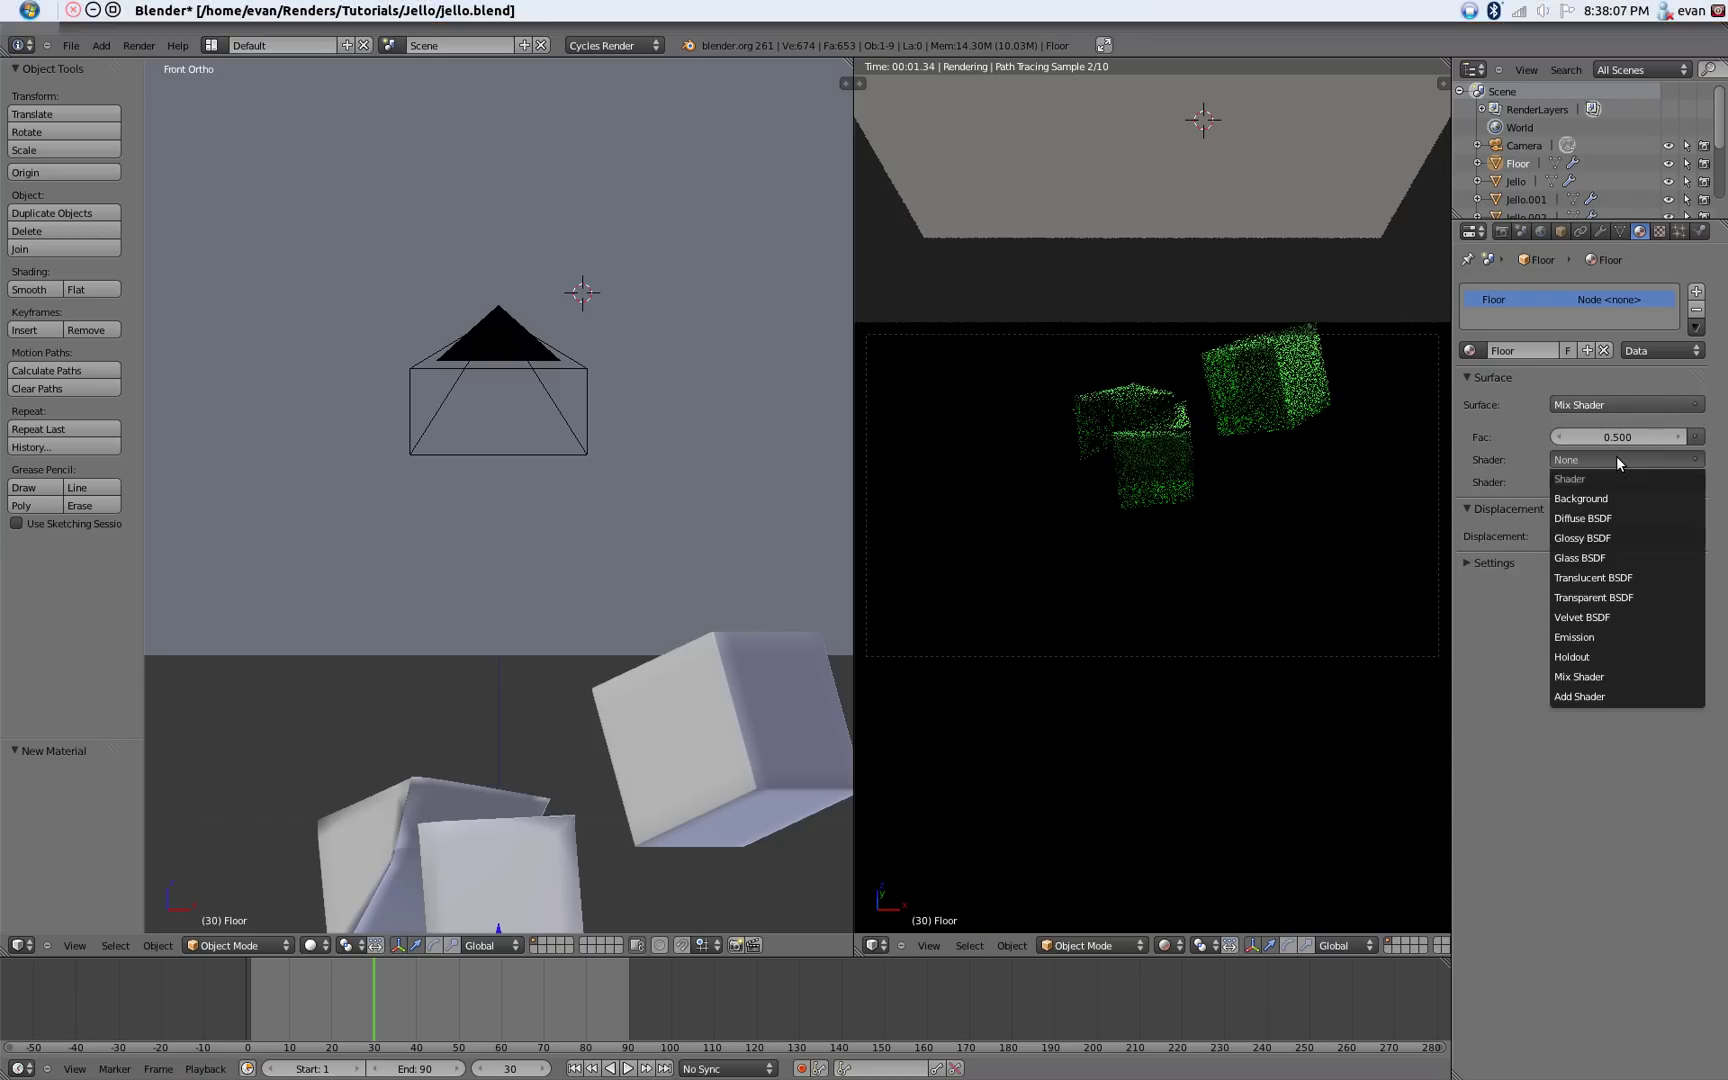
{"action": "left_click", "coordinate": [1614, 519]}
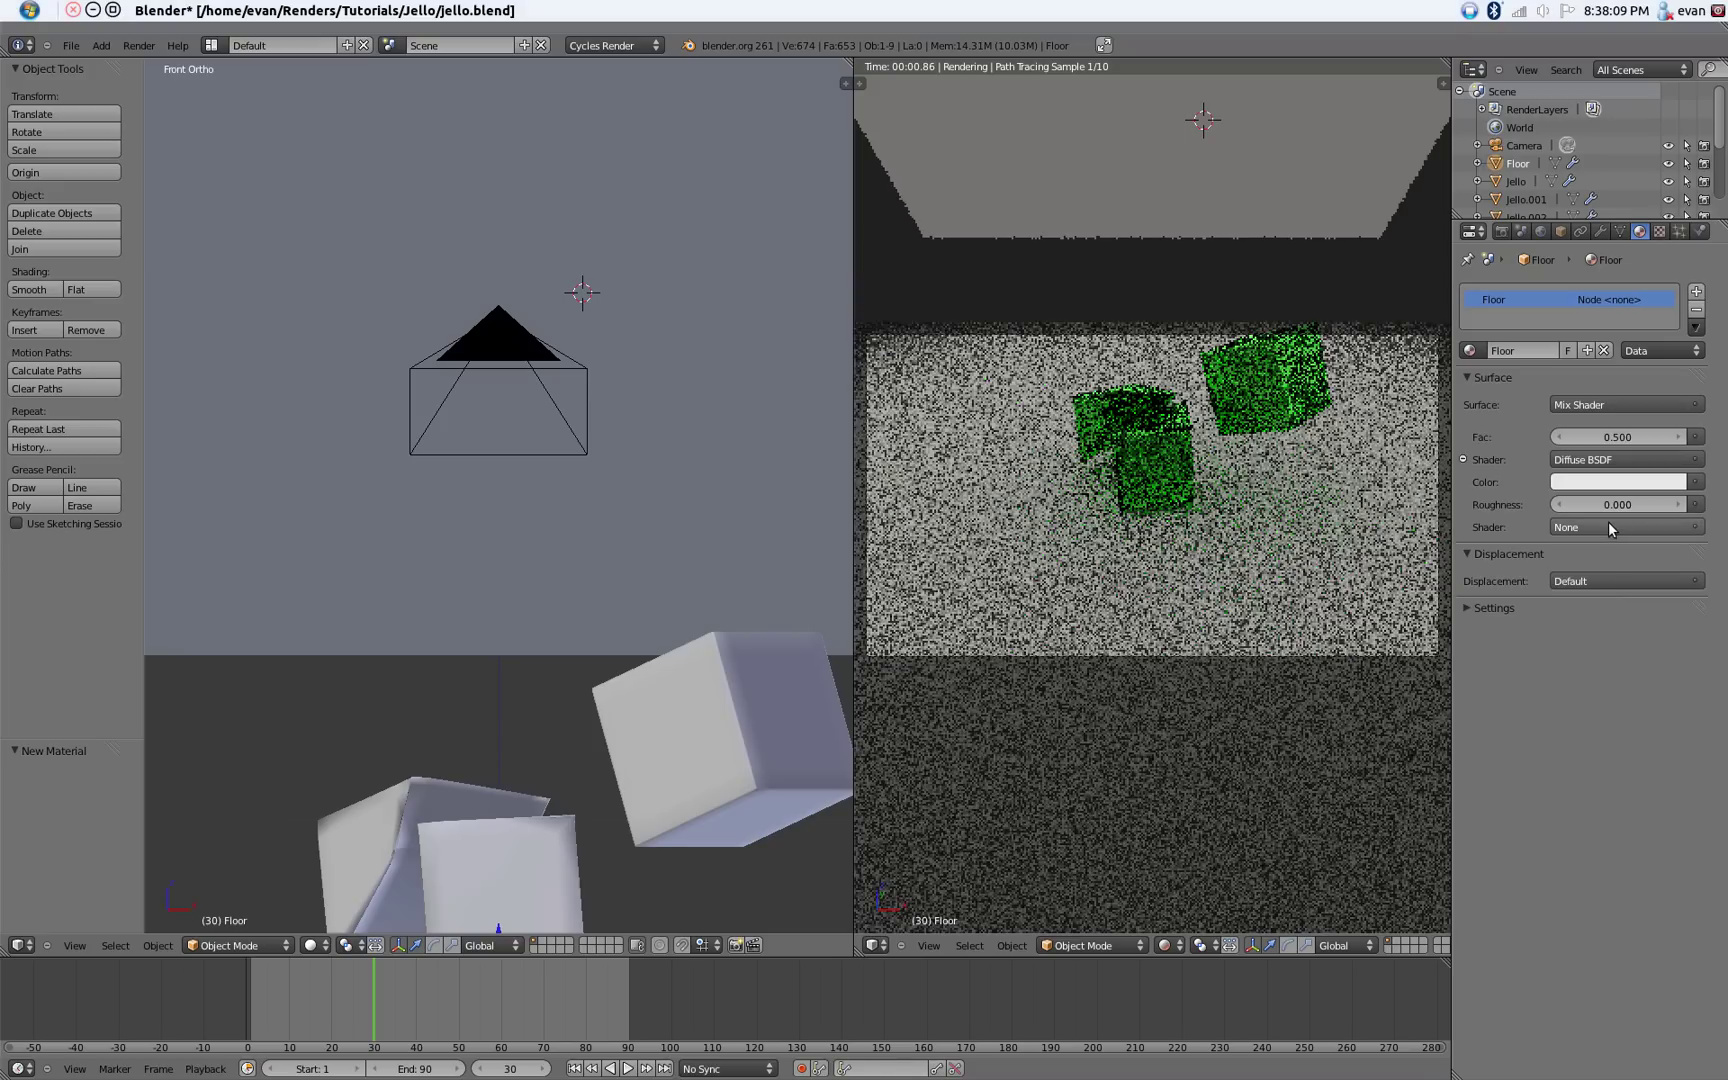
{"action": "left_click", "coordinate": [1608, 522]}
{"action": "left_click", "coordinate": [1584, 606]}
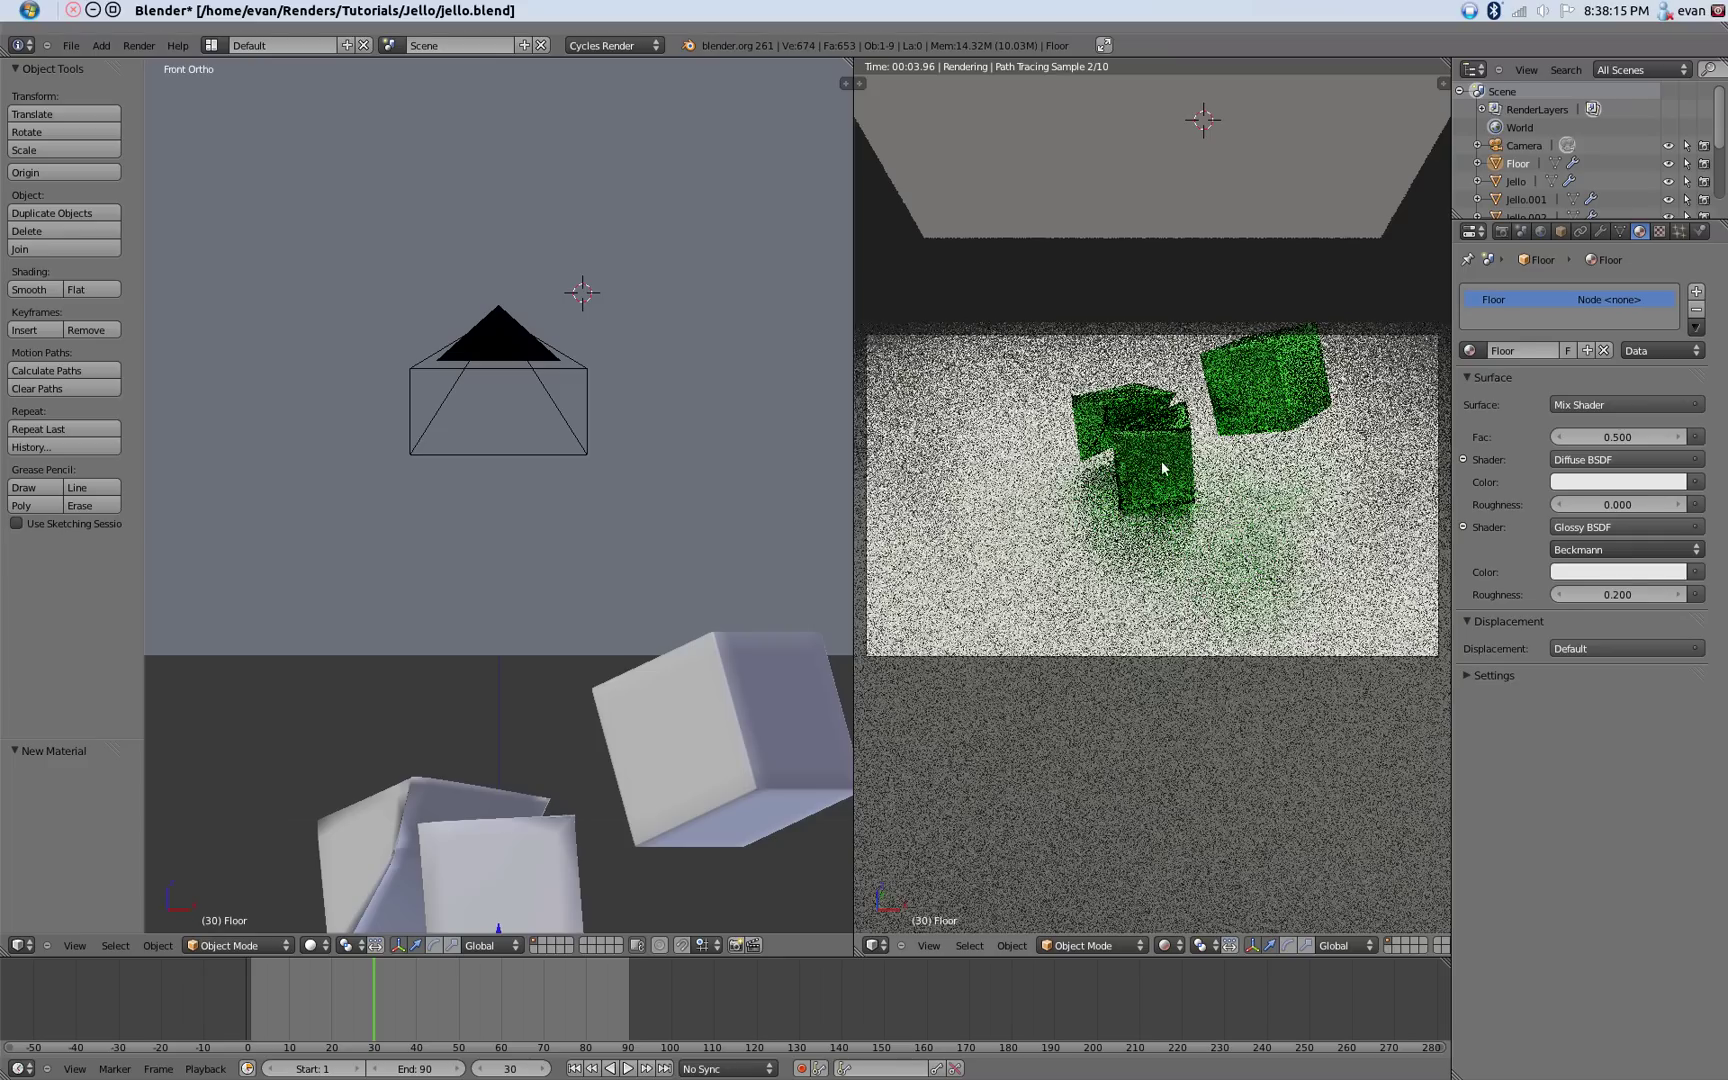
{"action": "right_click", "coordinate": [1161, 460]}
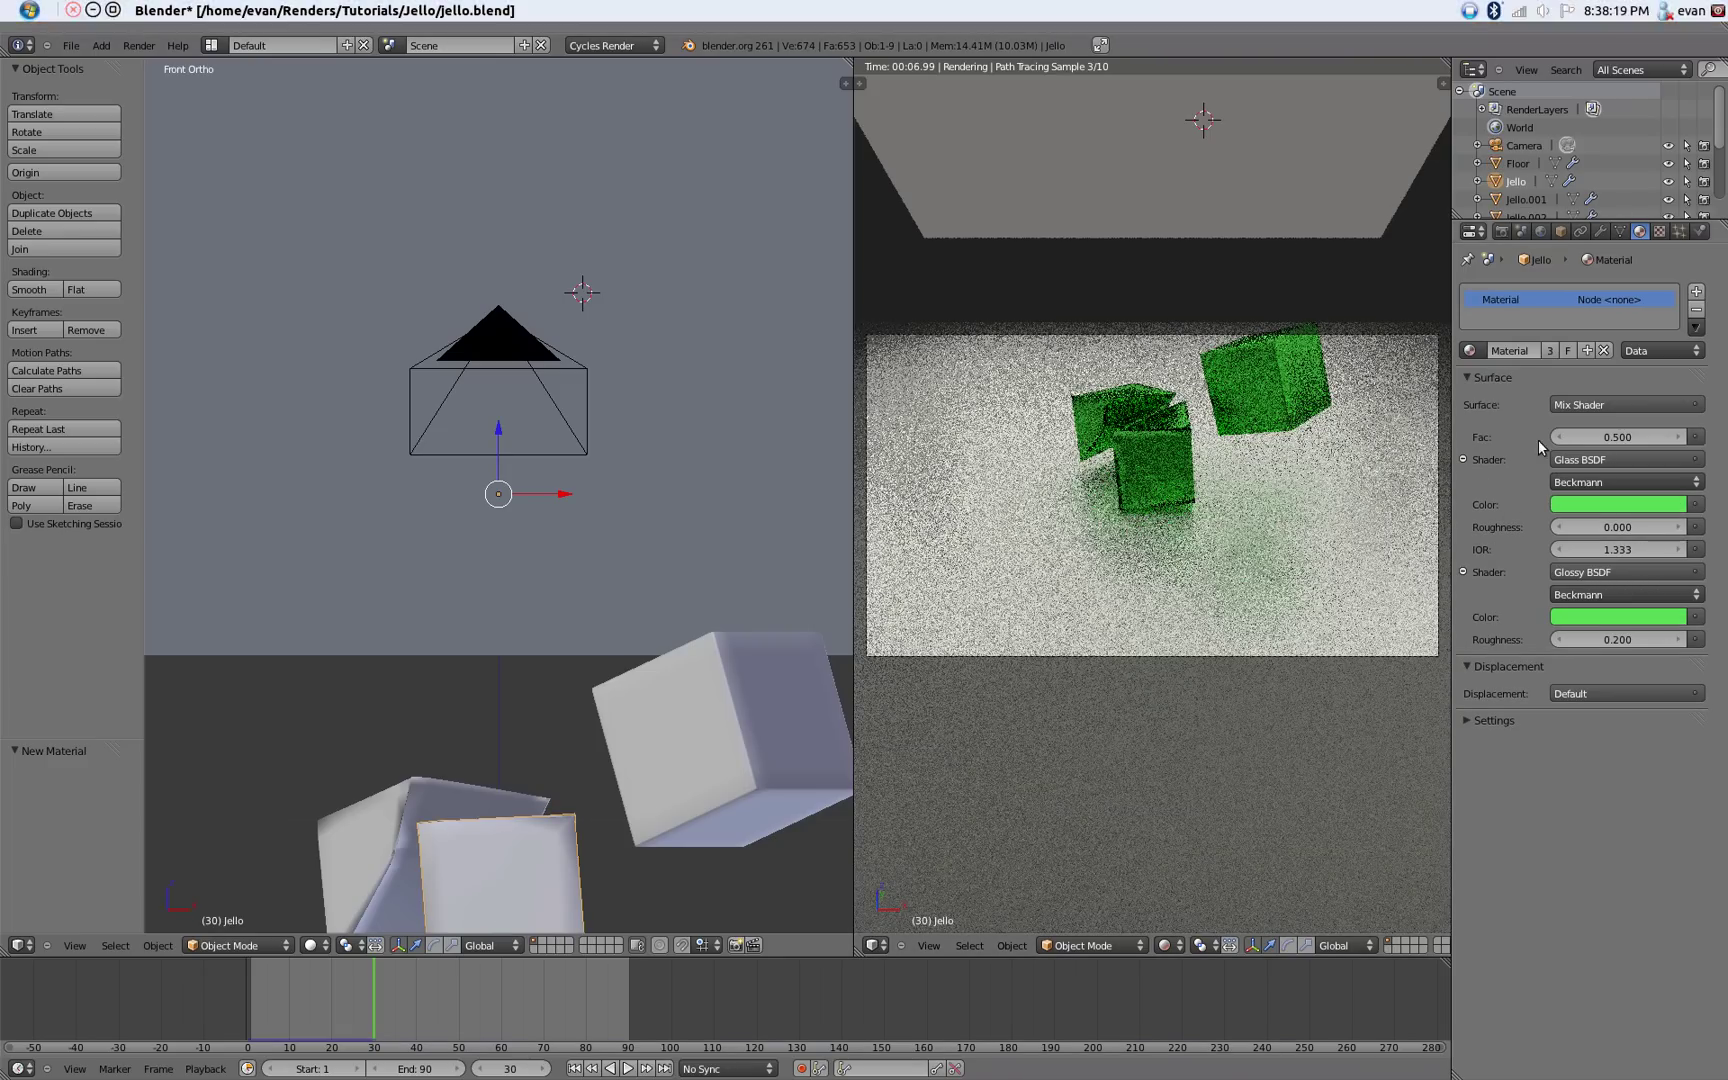
After trying 0, 0.6 and 1.0, set the Jello mix factor to 0.300 and save jello.blend.
{"action": "mouse_move", "coordinate": [1560, 438]}
{"action": "left_mouse_down"}
{"action": "mouse_move", "coordinate": [1500, 438]}
{"action": "mouse_move", "coordinate": [1560, 438]}
{"action": "left_mouse_up"}
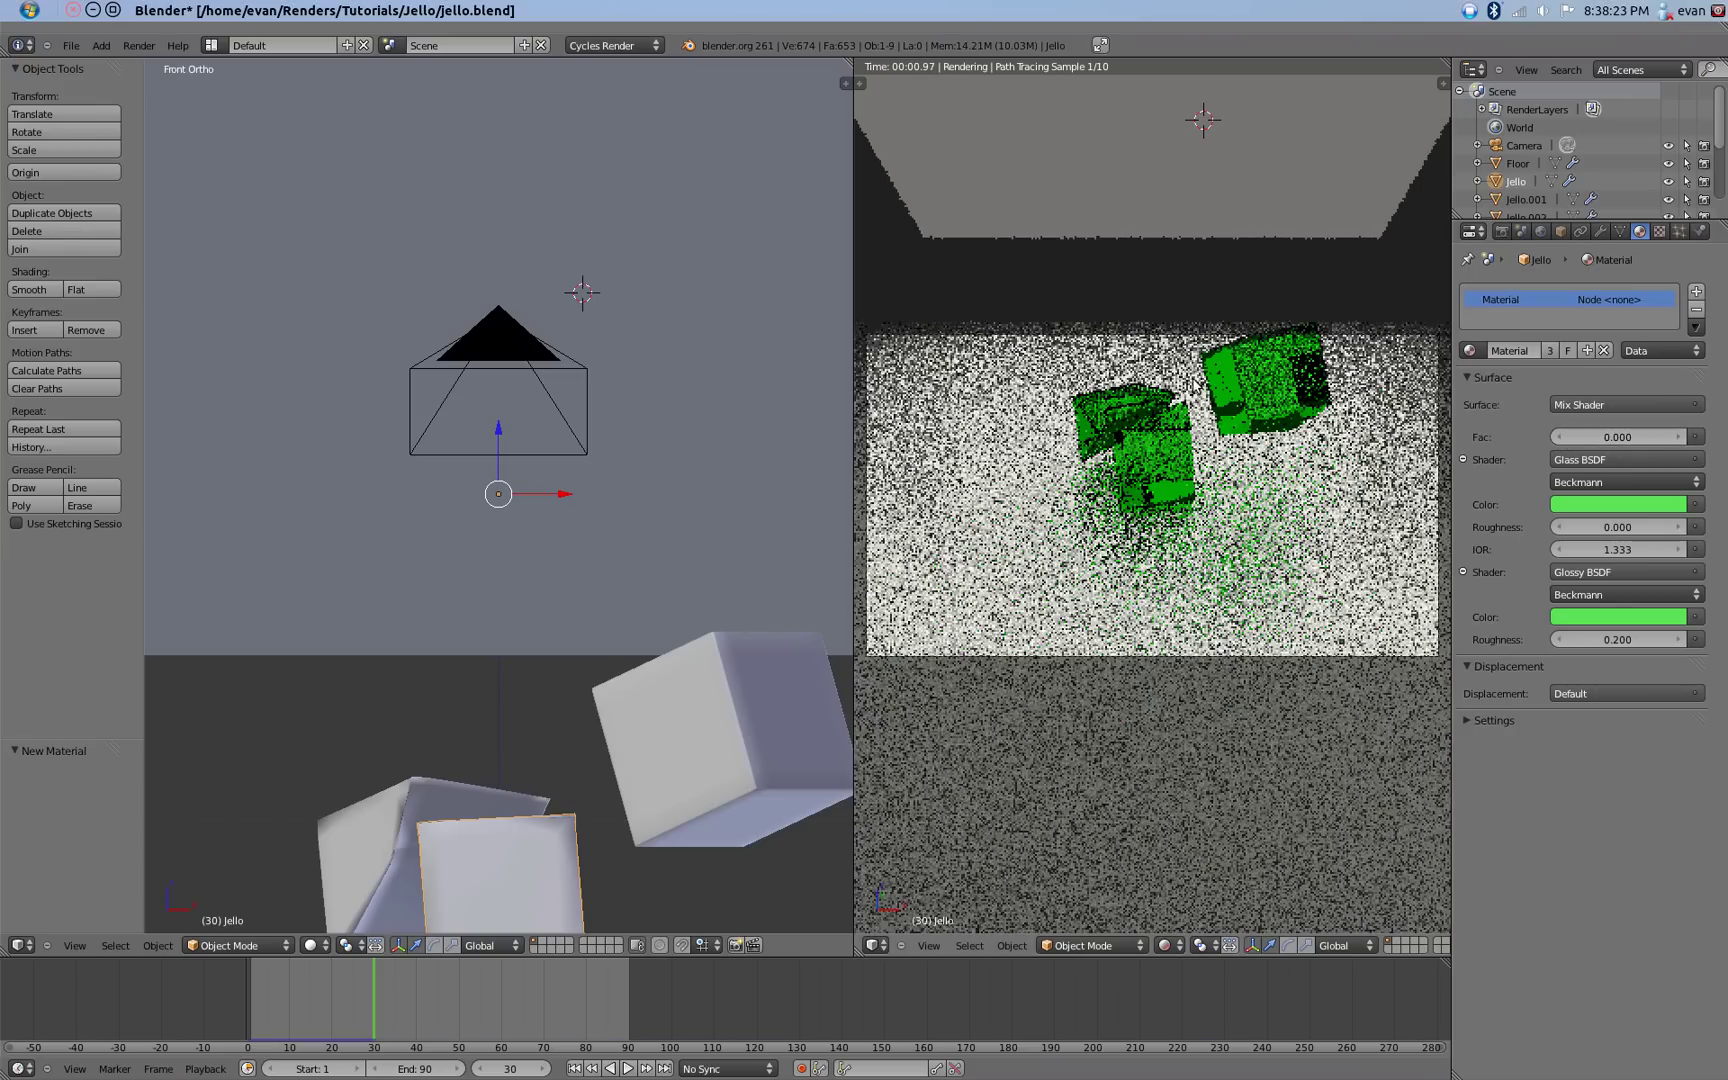
{"action": "left_click_drag", "start_coordinate": [1680, 447], "coordinate": [1592, 437]}
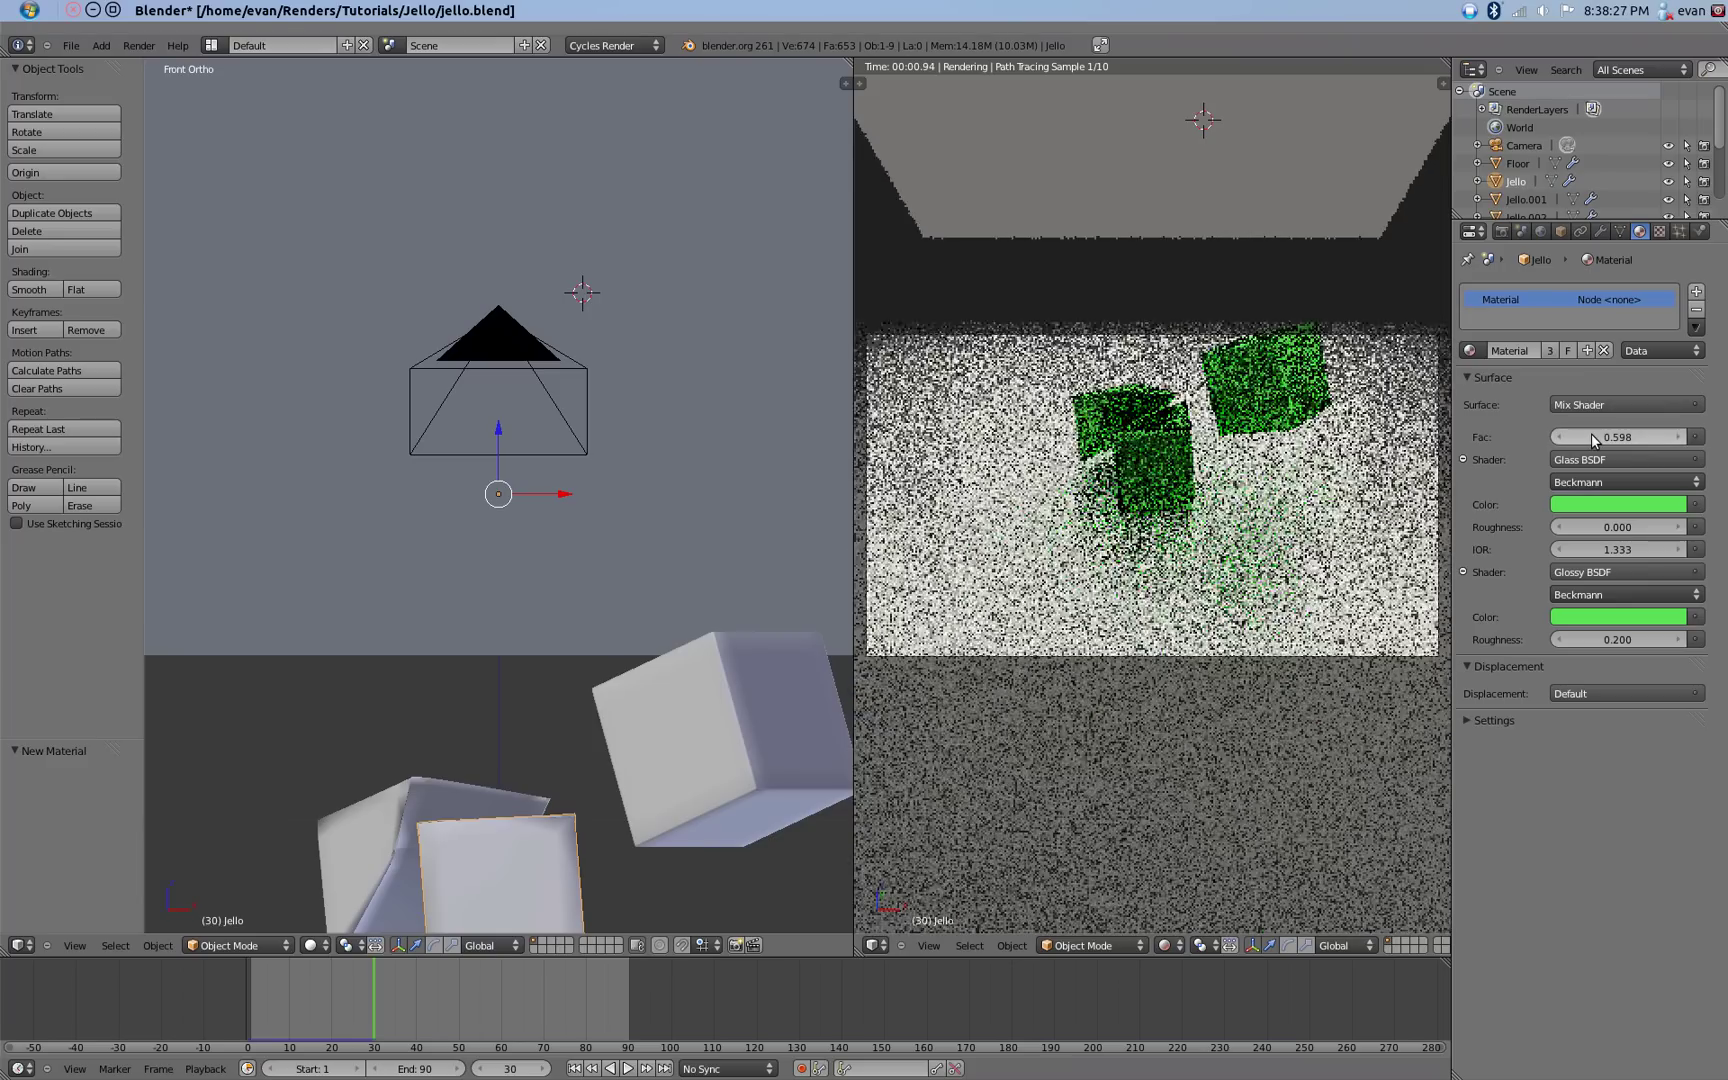
{"action": "left_click", "coordinate": [1592, 437]}
{"action": "type", "text": "1"}
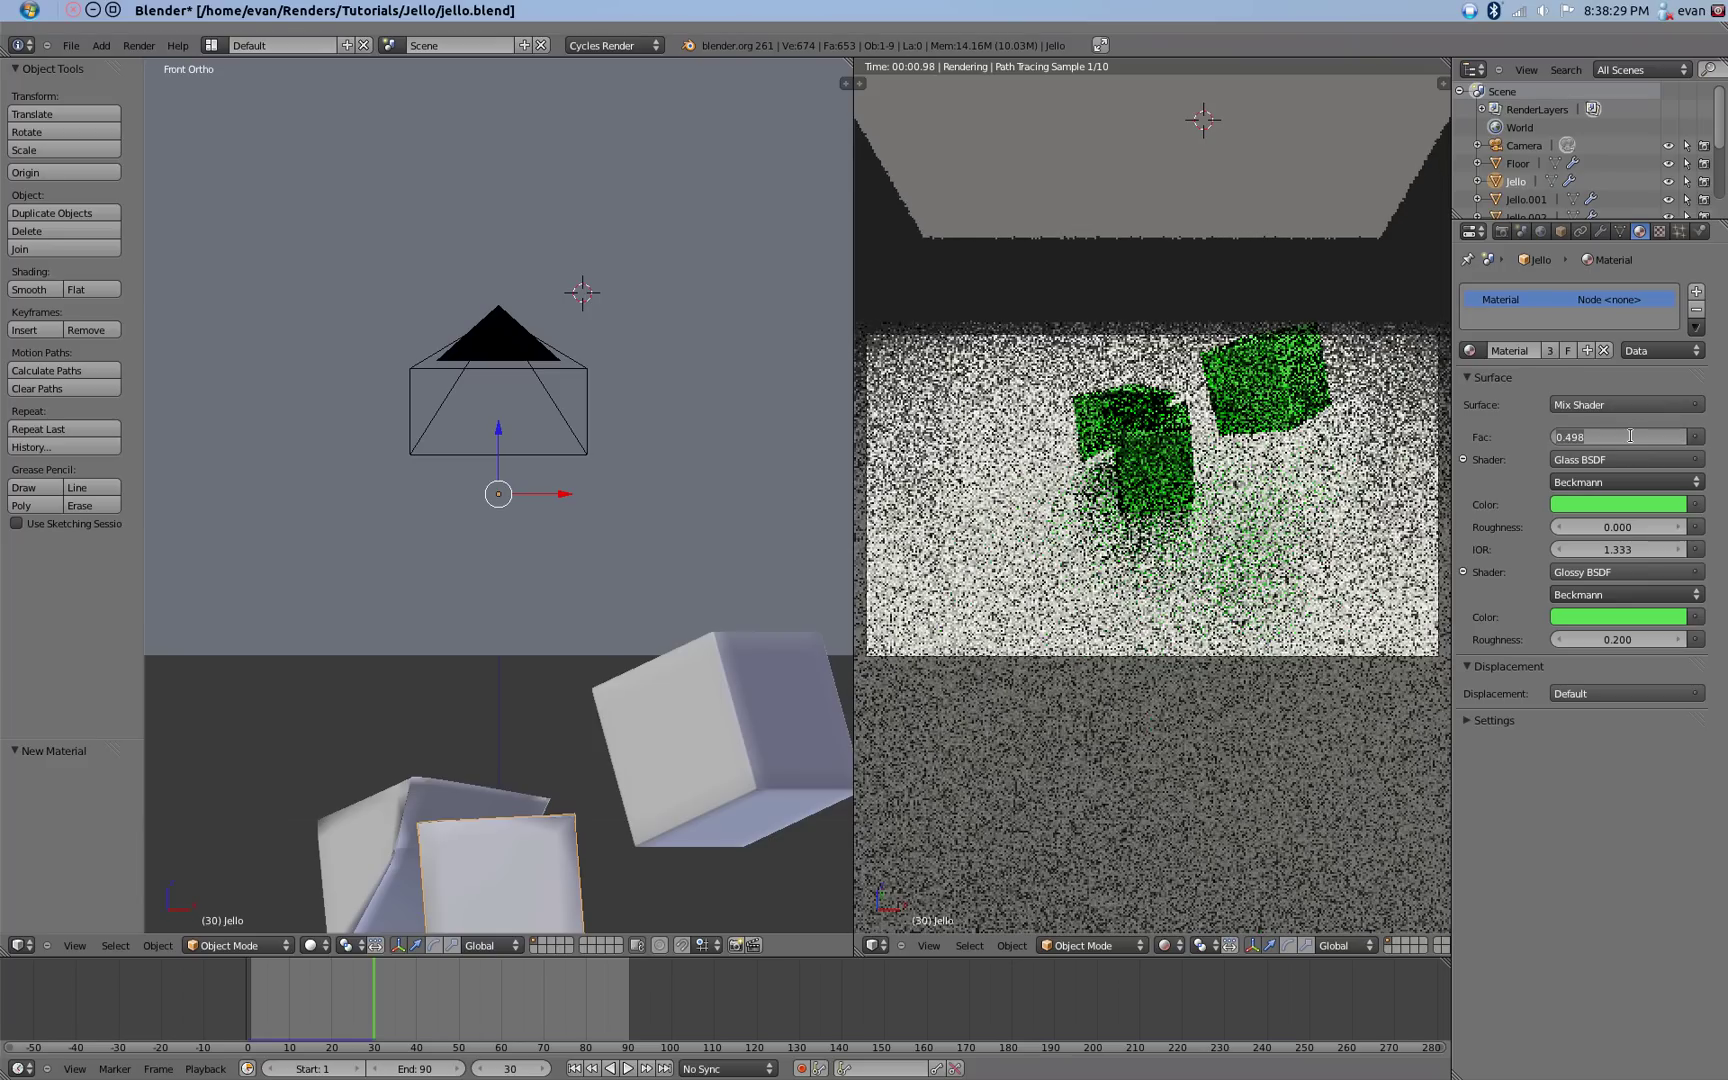
{"action": "key", "text": "Return"}
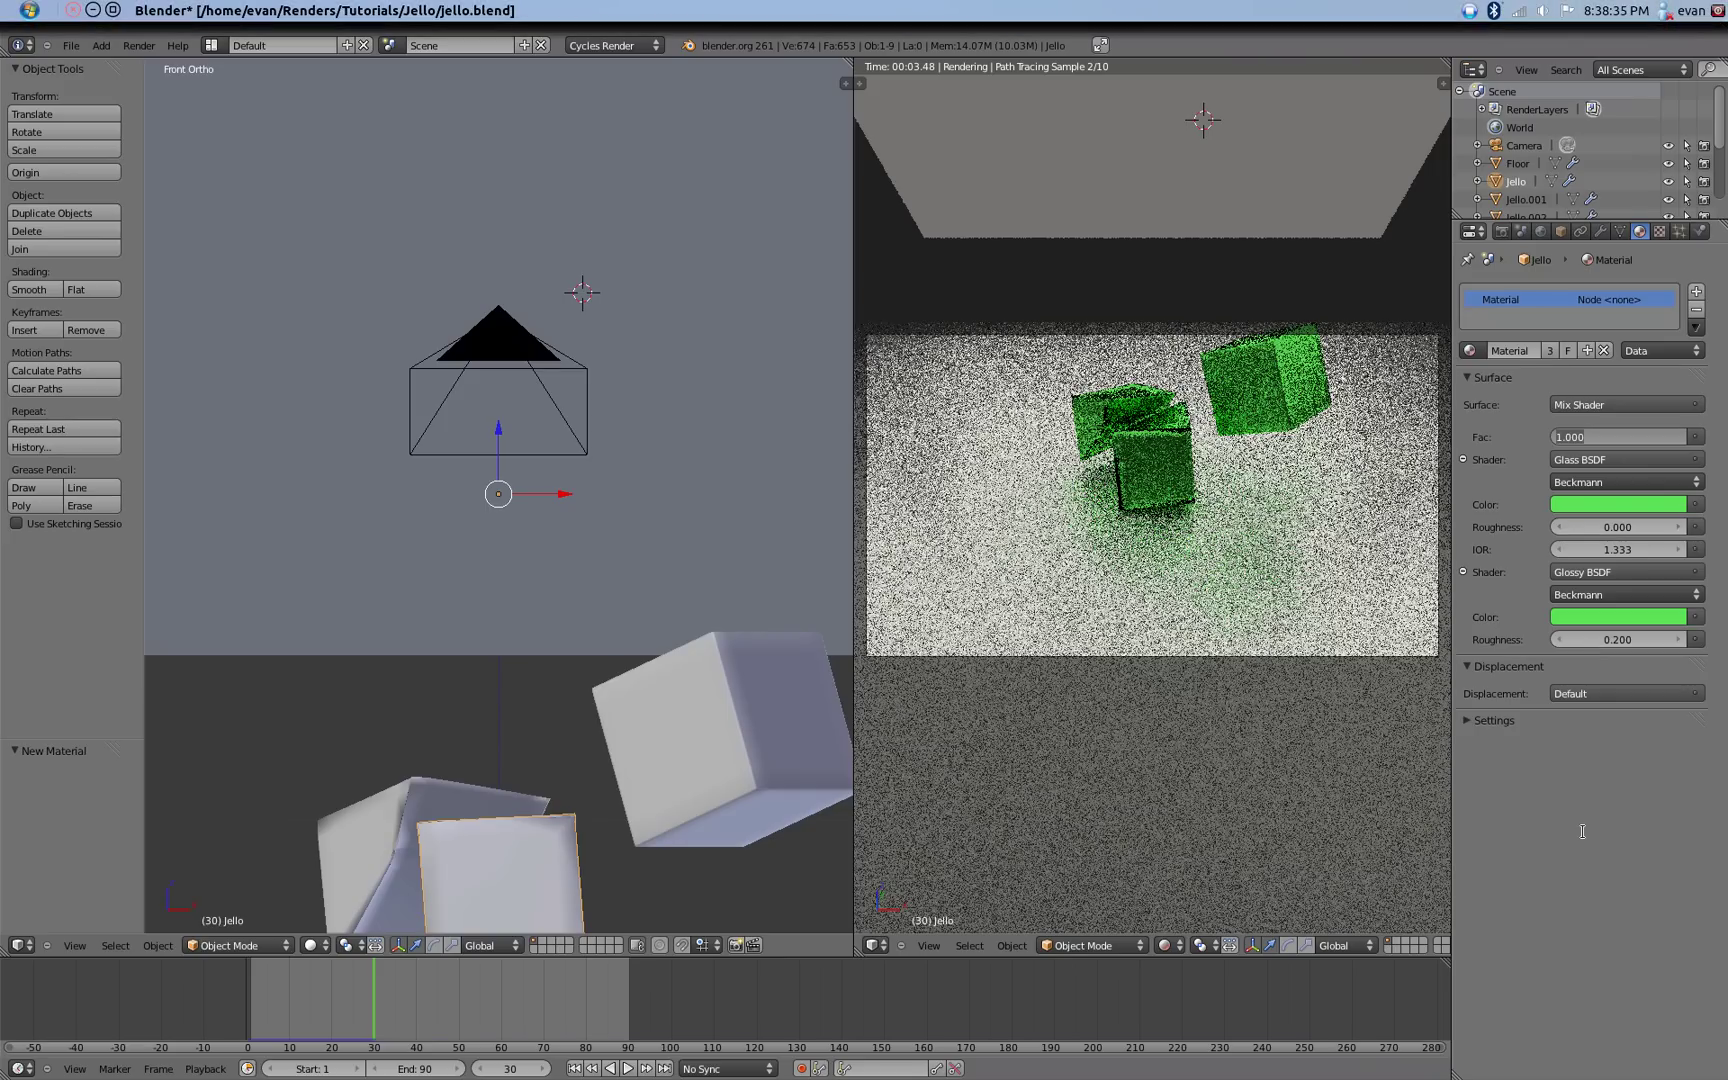
{"action": "key", "text": "BackSpace"}
{"action": "type", "text": ".3"}
{"action": "key", "text": "Return"}
{"action": "key", "text": "ctrl+s"}
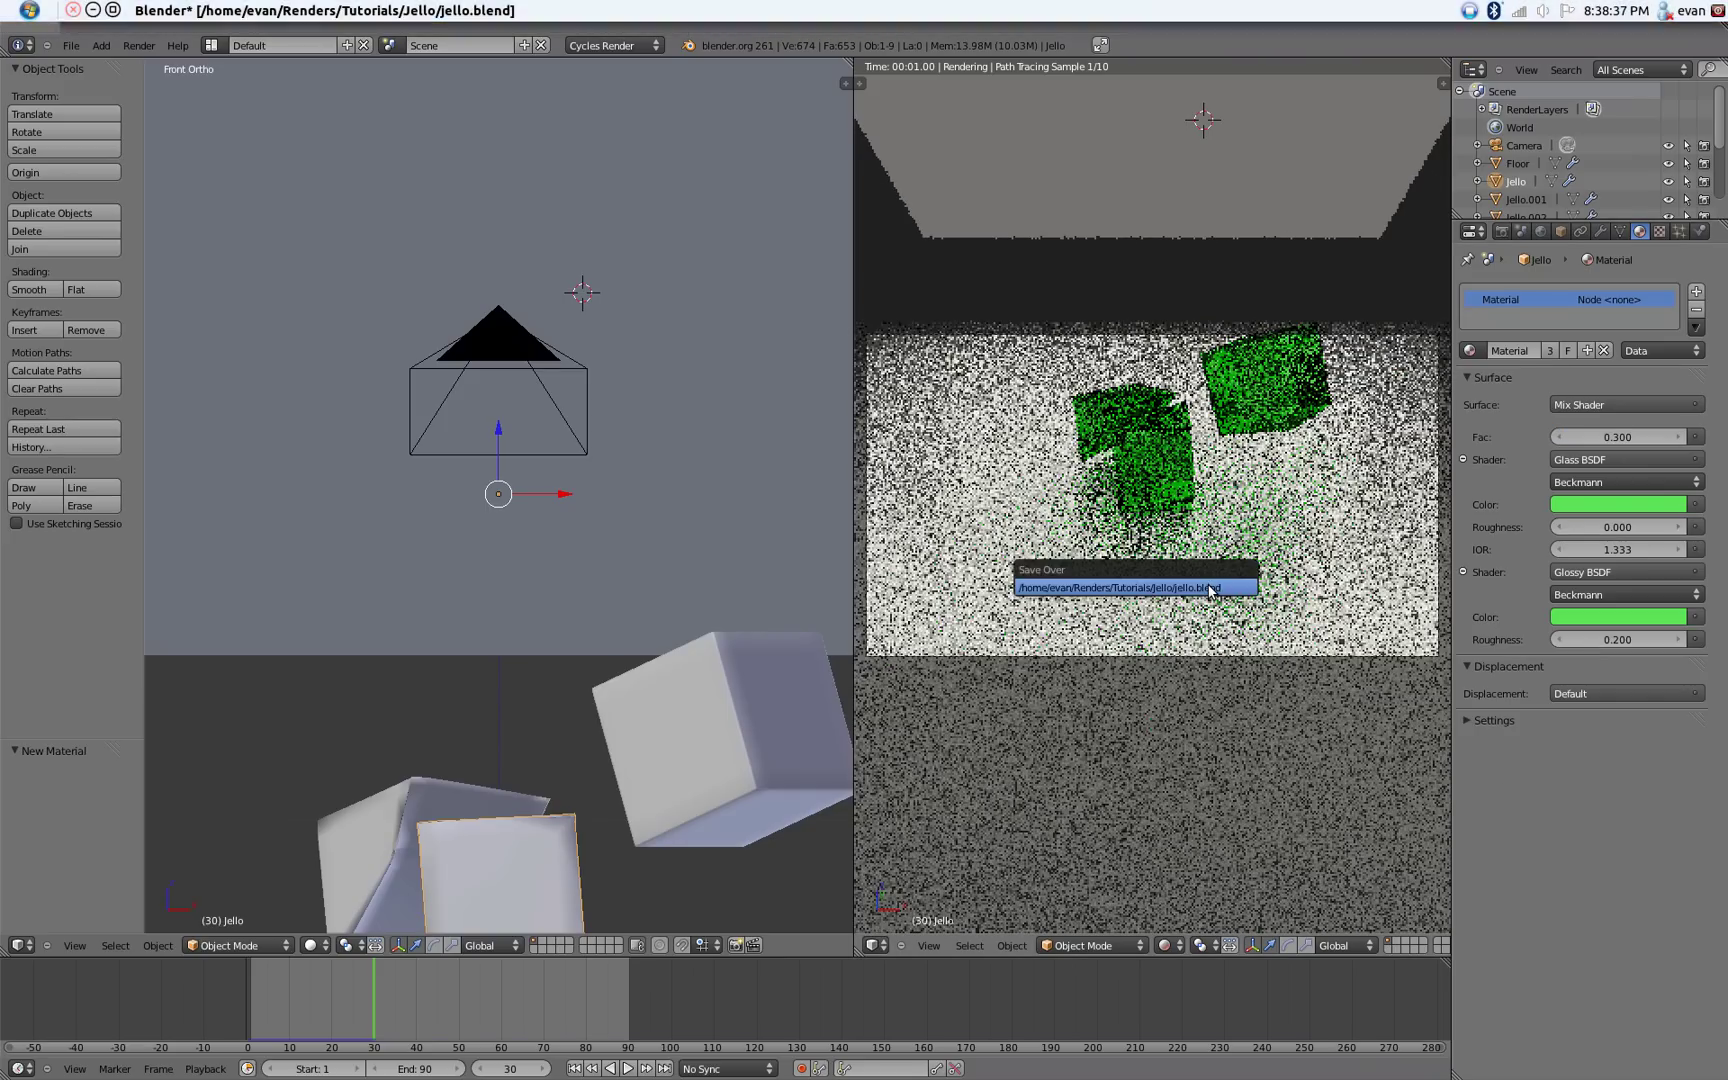
{"action": "left_click", "coordinate": [1208, 590]}
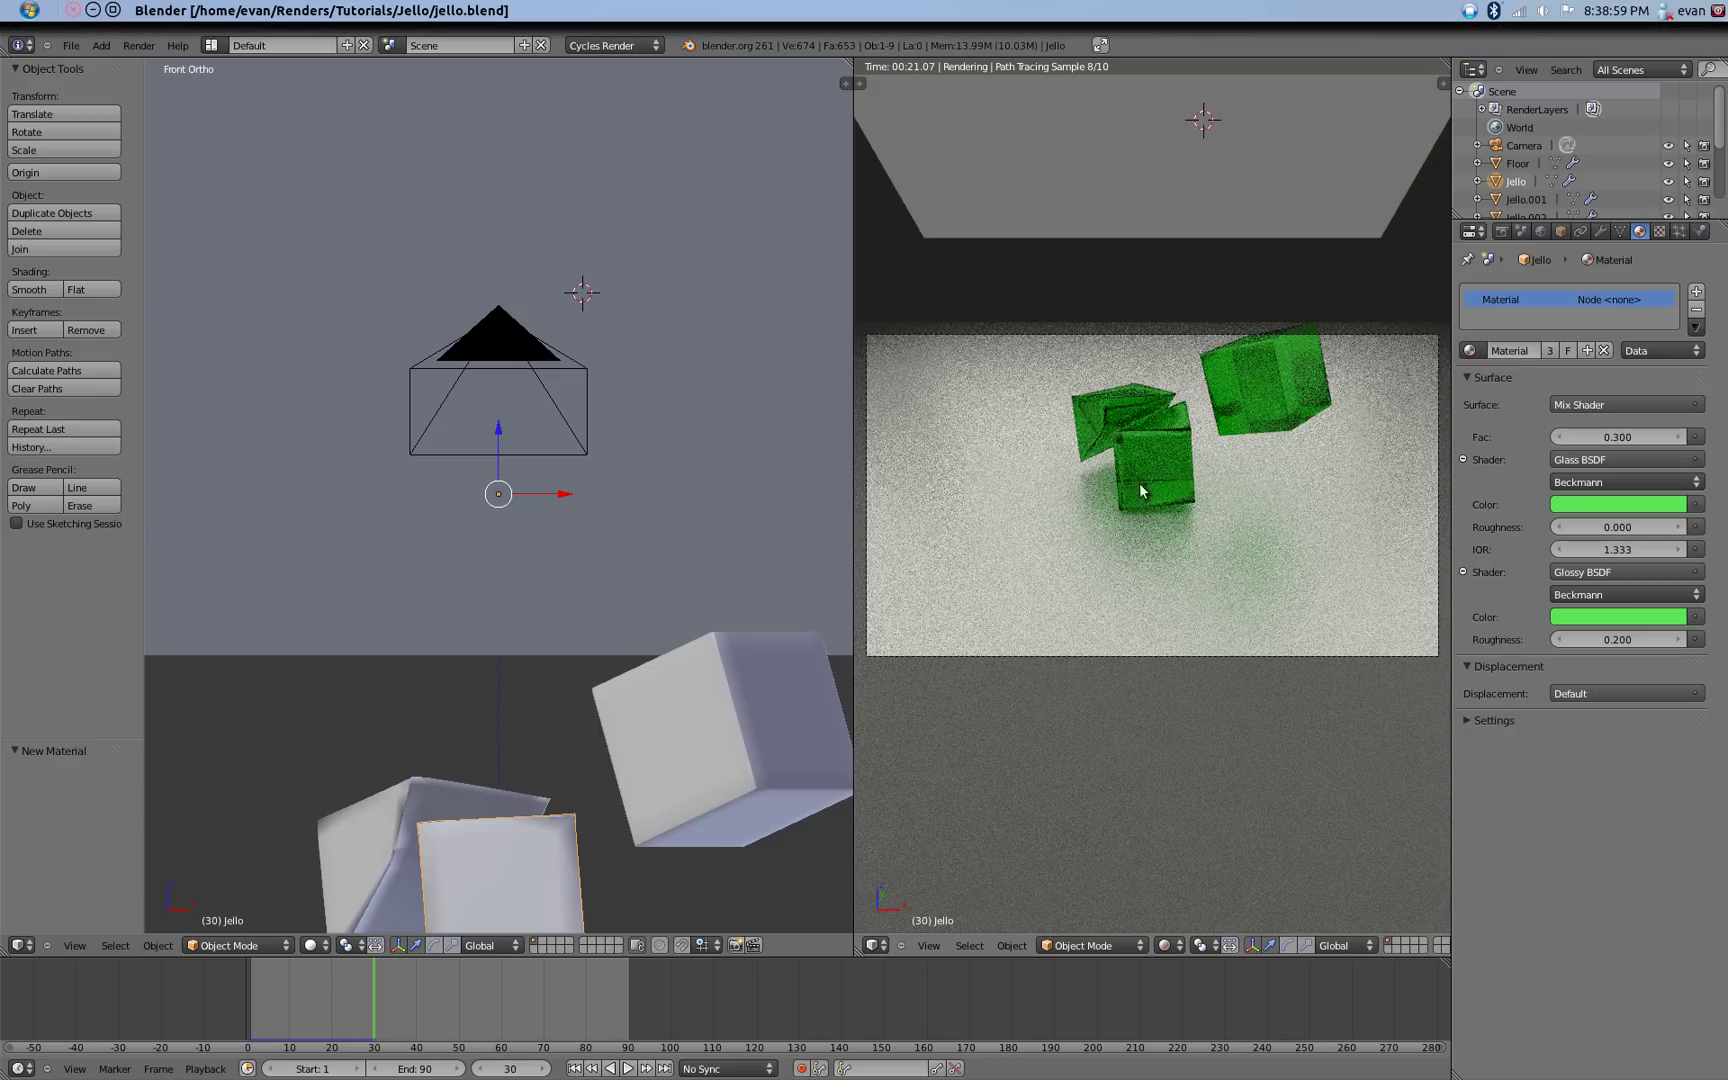
Expand the Integrator panel in Render properties to show 10 render and preview samples.
{"action": "left_click", "coordinate": [1501, 232]}
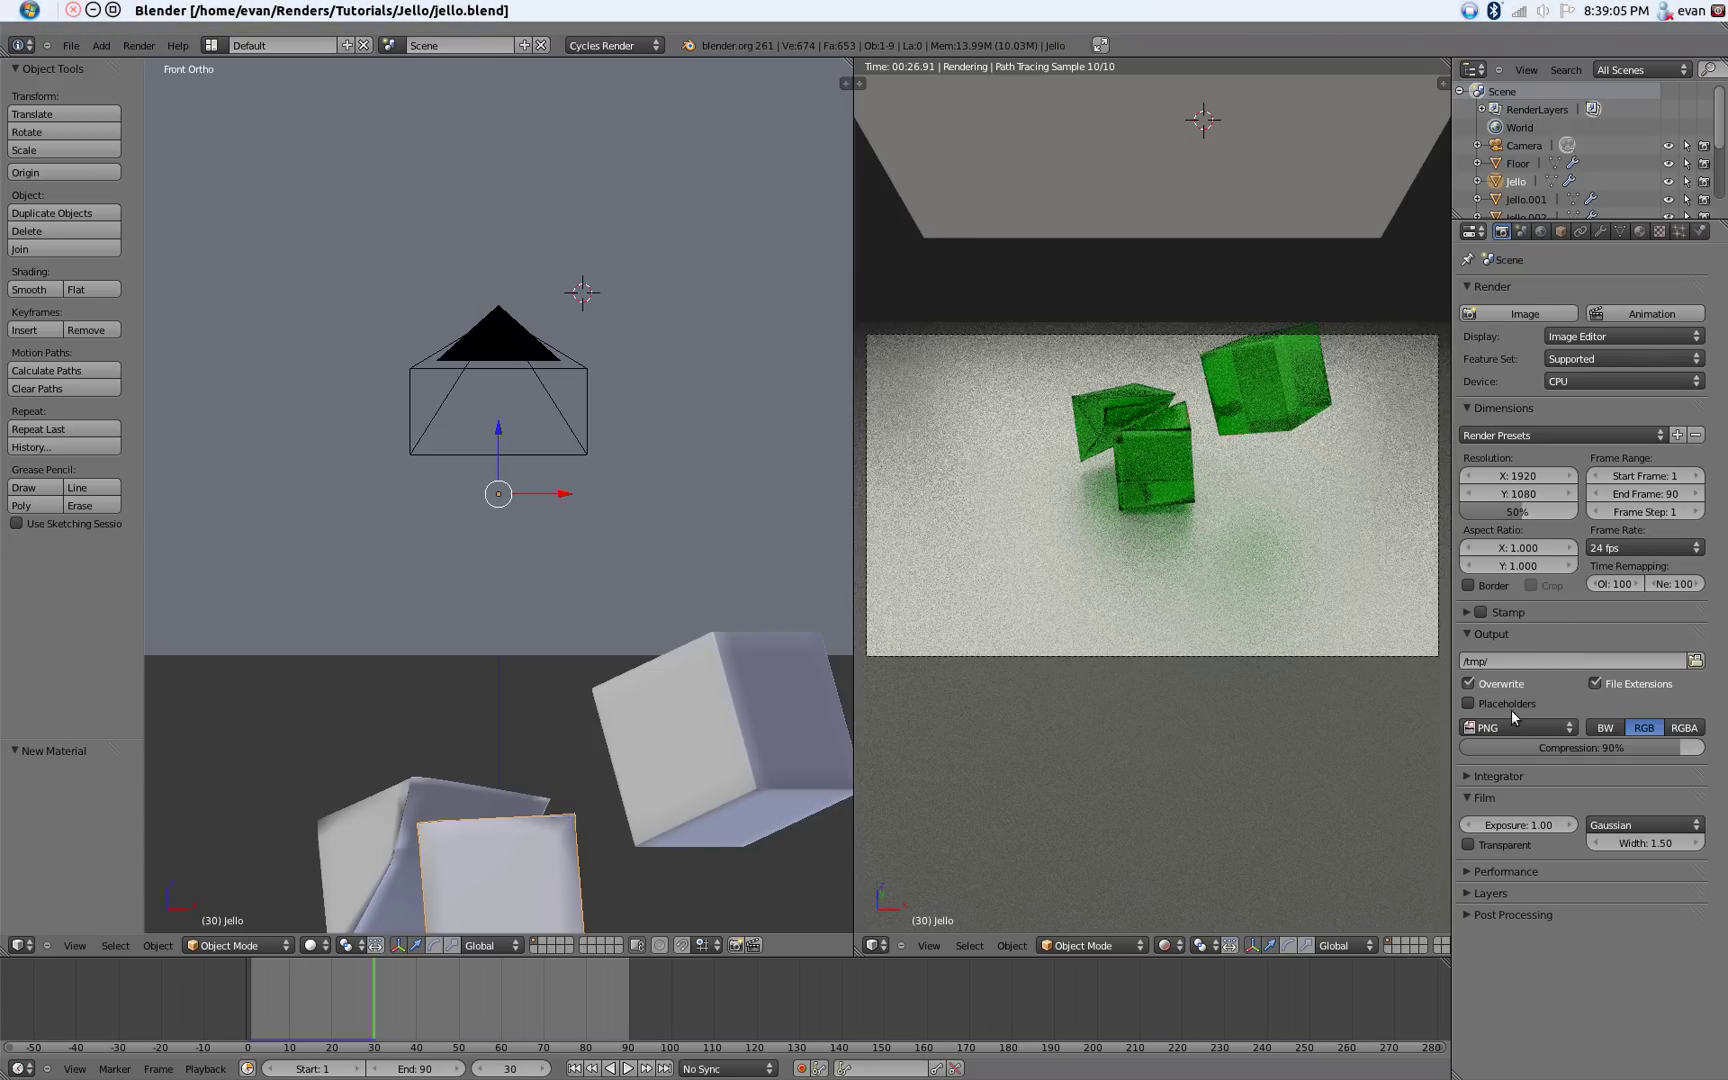
{"action": "left_click", "coordinate": [1495, 777]}
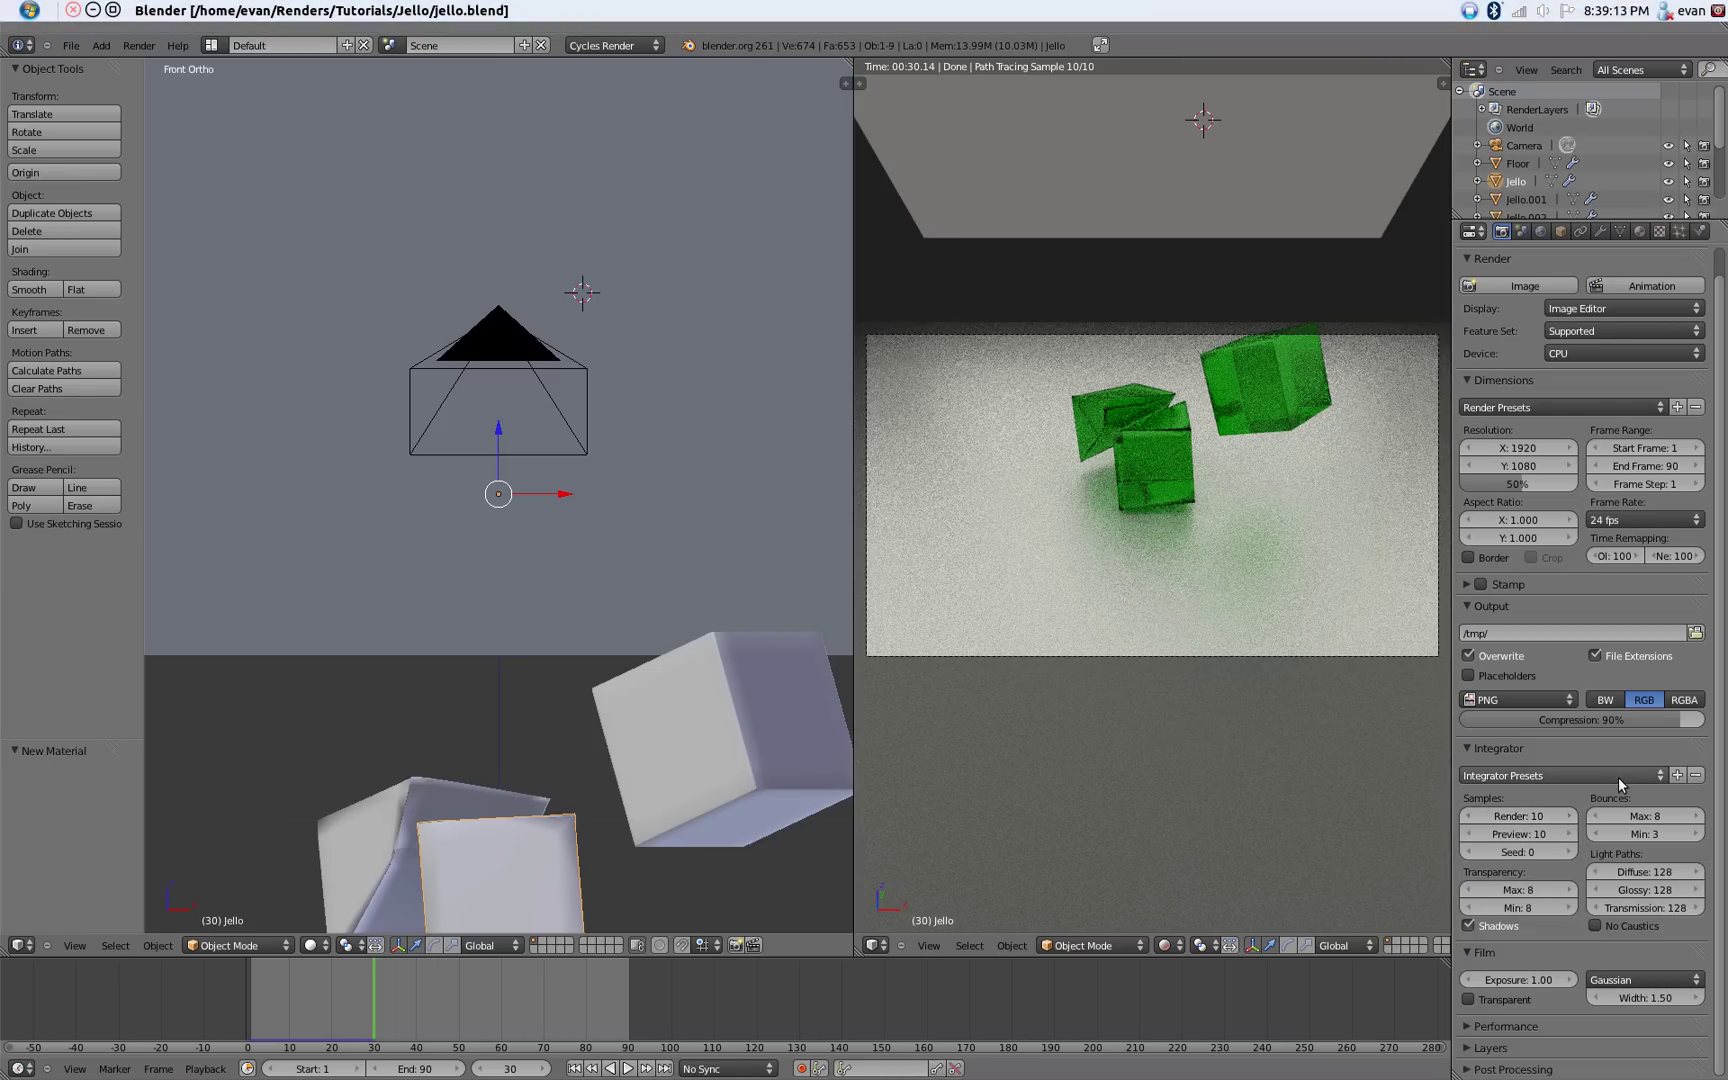
{"action": "left_click", "coordinate": [1518, 700]}
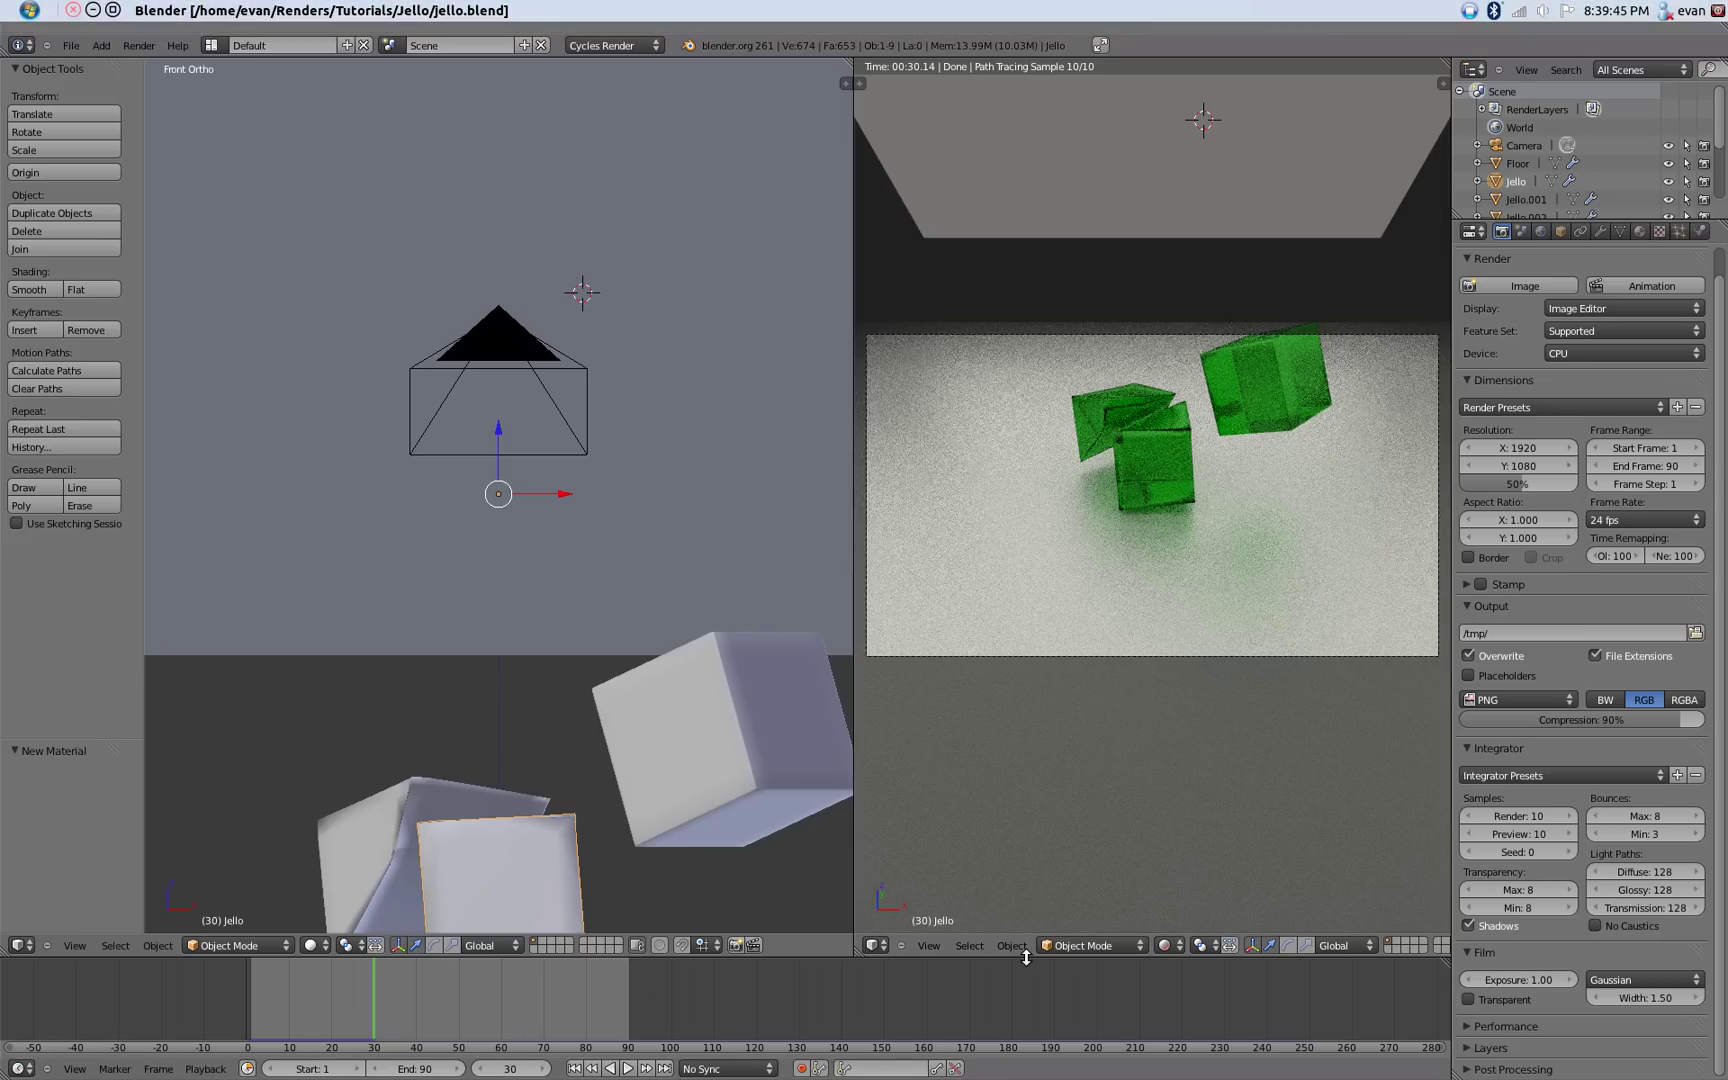
Make the timeline area taller.
{"action": "left_click_drag", "start_coordinate": [1026, 958], "coordinate": [1040, 712]}
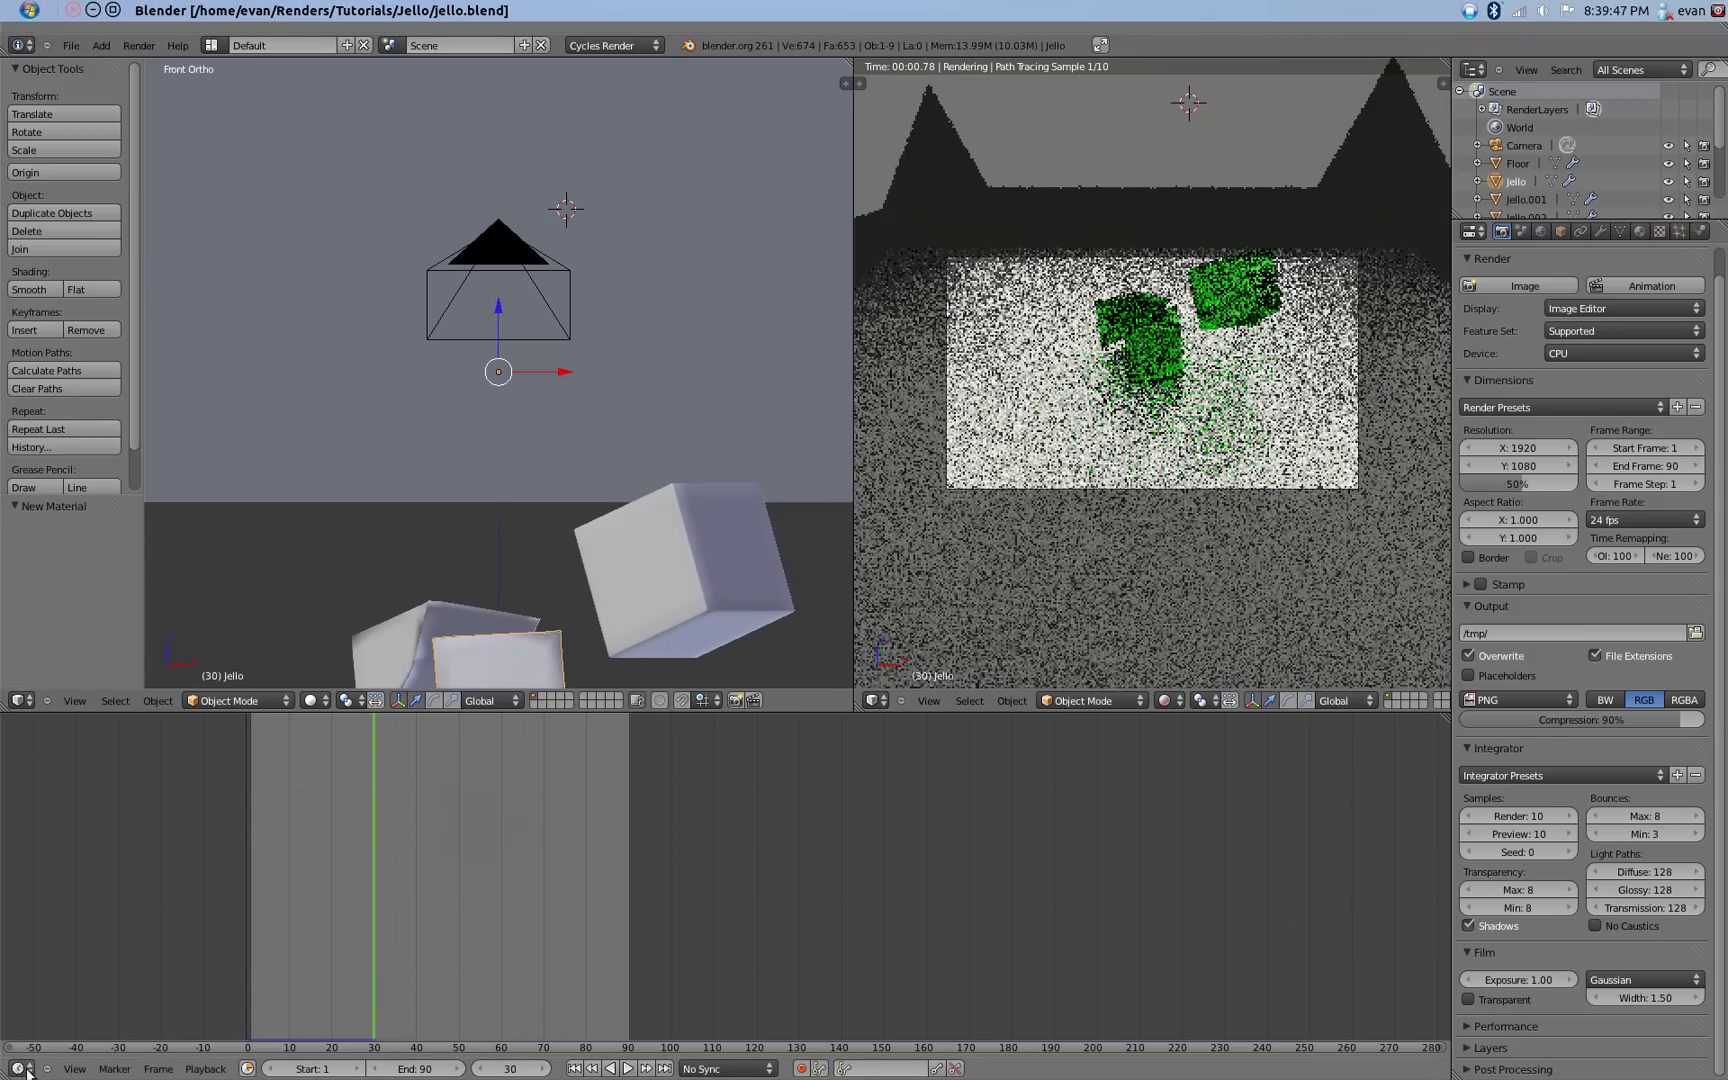
{"action": "left_click", "coordinate": [20, 1068]}
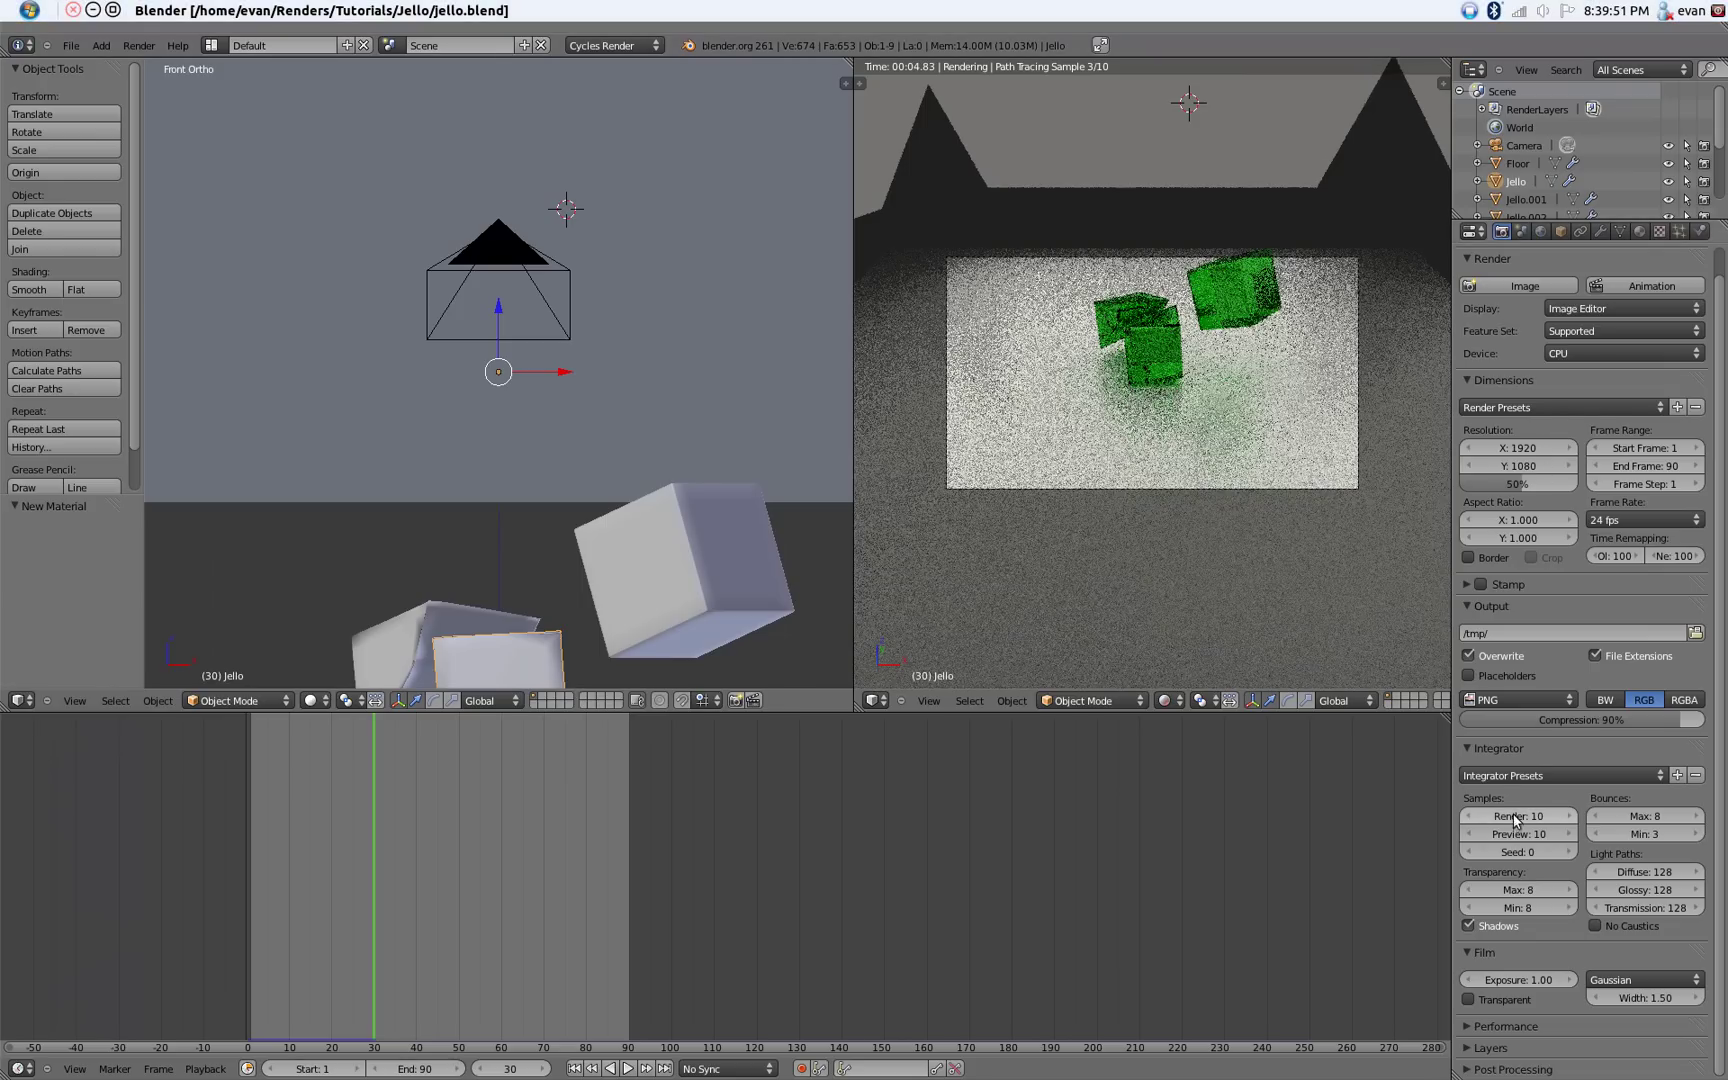
{"action": "scroll", "coordinate": [501, 945], "scroll_direction": "down", "scroll_amount": 1}
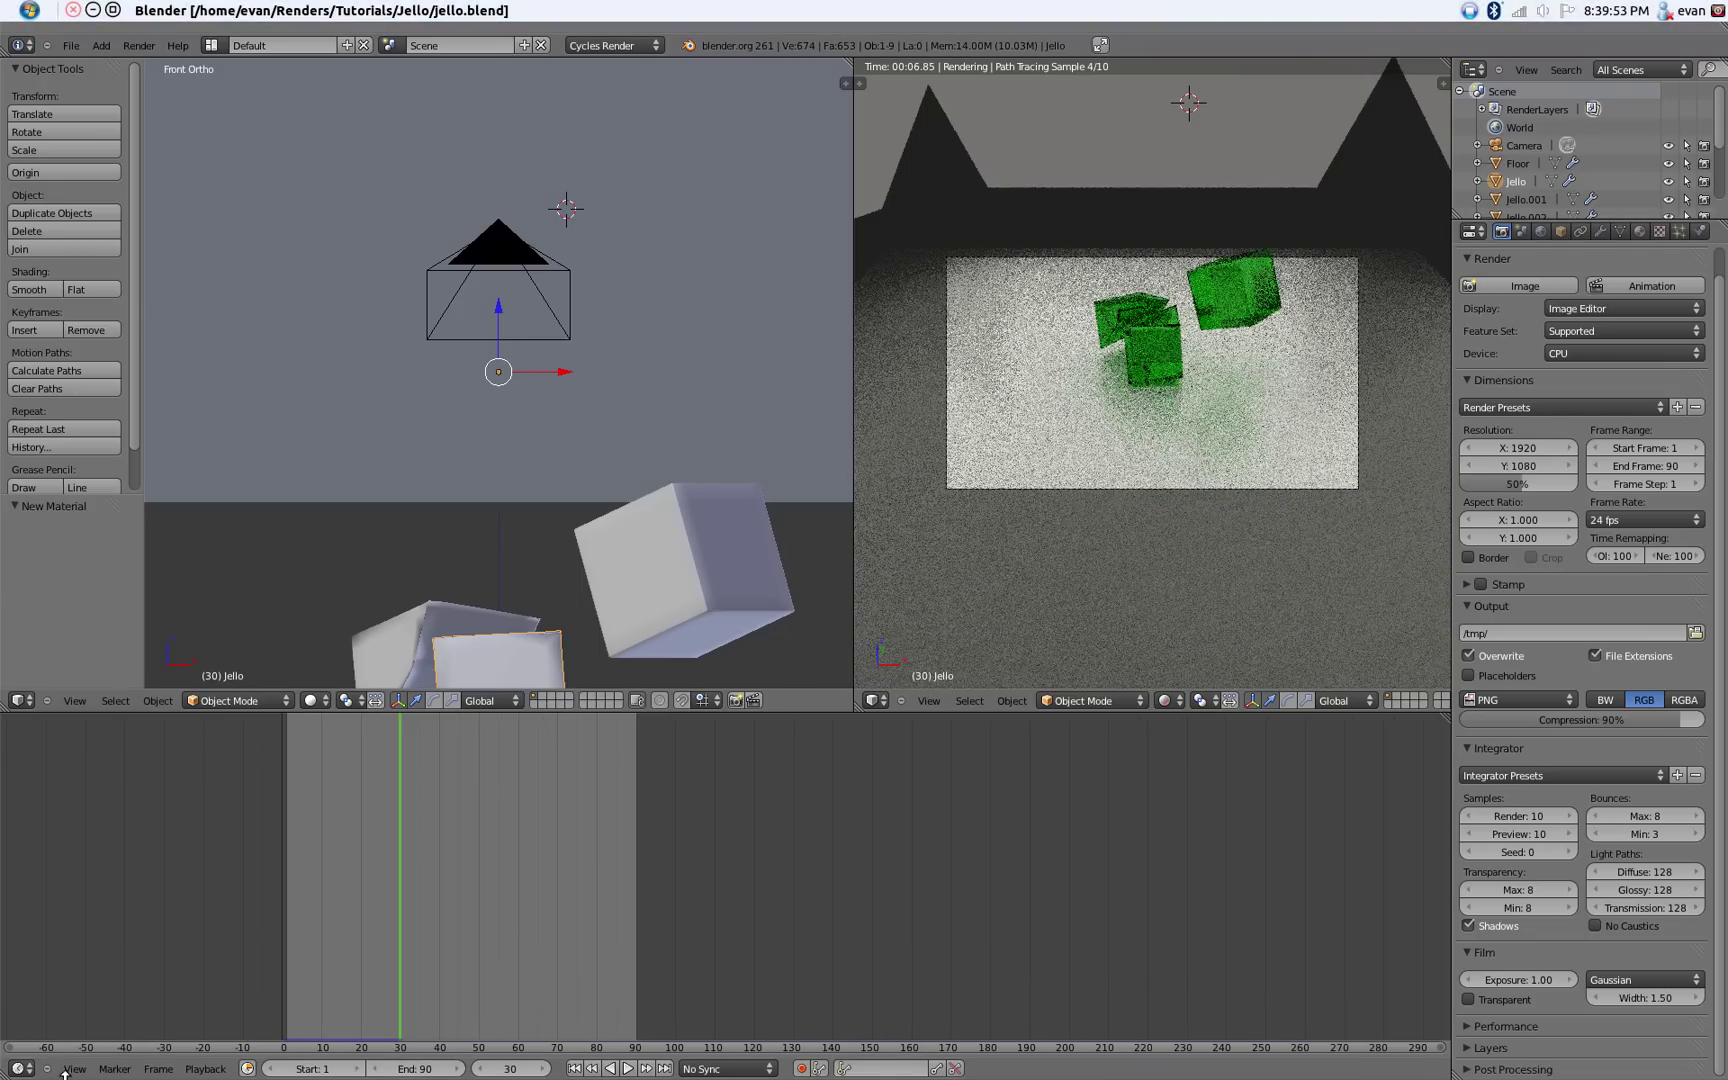
{"action": "left_click", "coordinate": [10, 1070]}
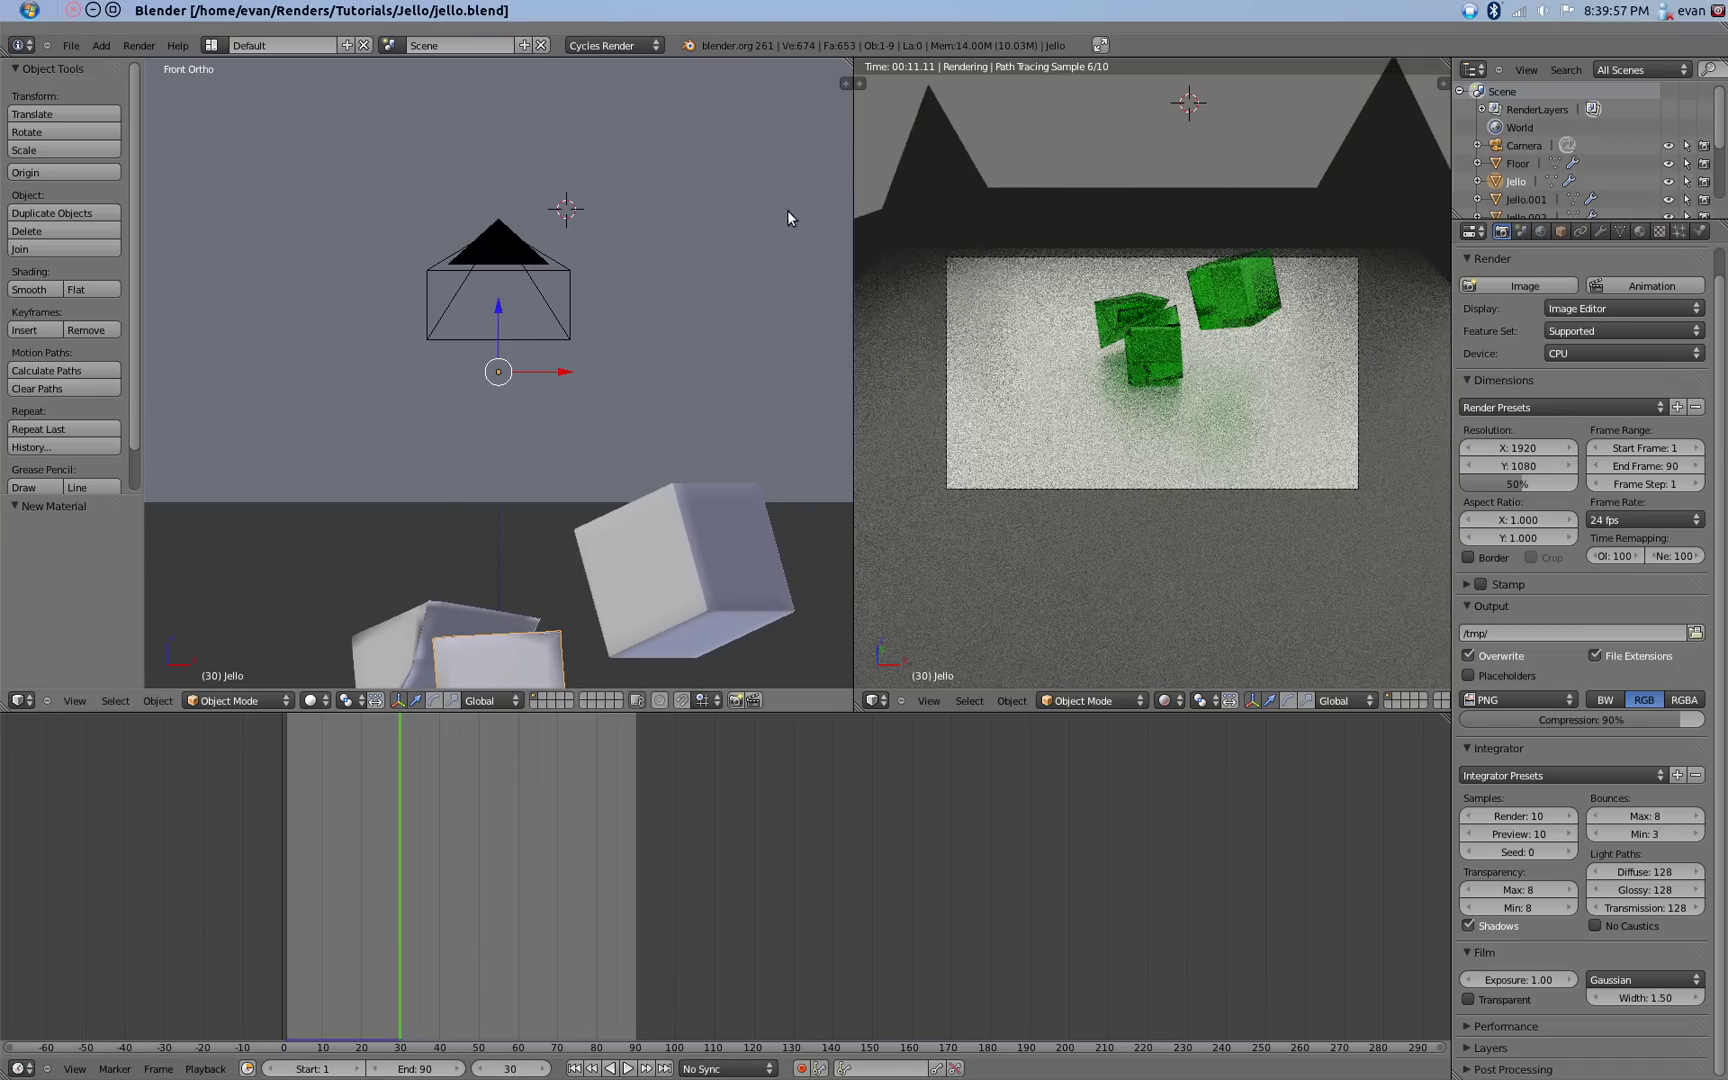
Open the Compositing layout, enable Use Nodes and Backdrop, and spread out Render Layers and Composite nodes.
{"action": "left_click", "coordinate": [212, 45]}
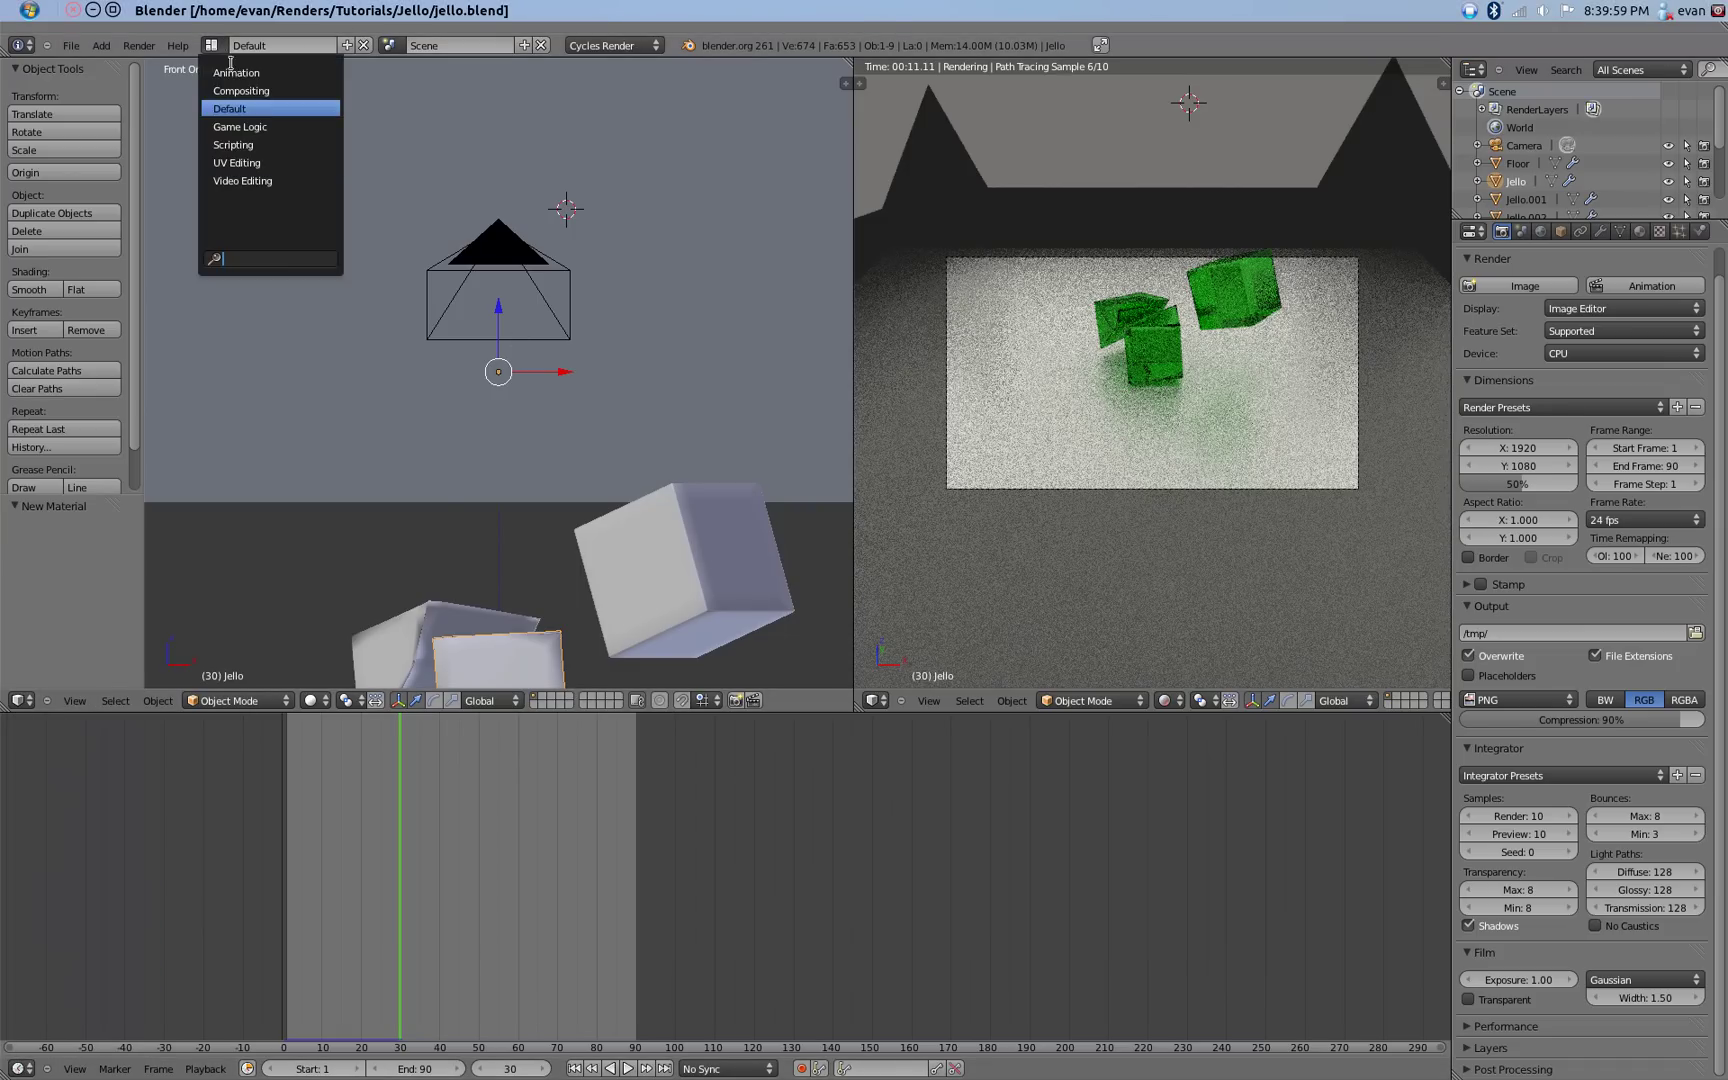
{"action": "left_click", "coordinate": [265, 90]}
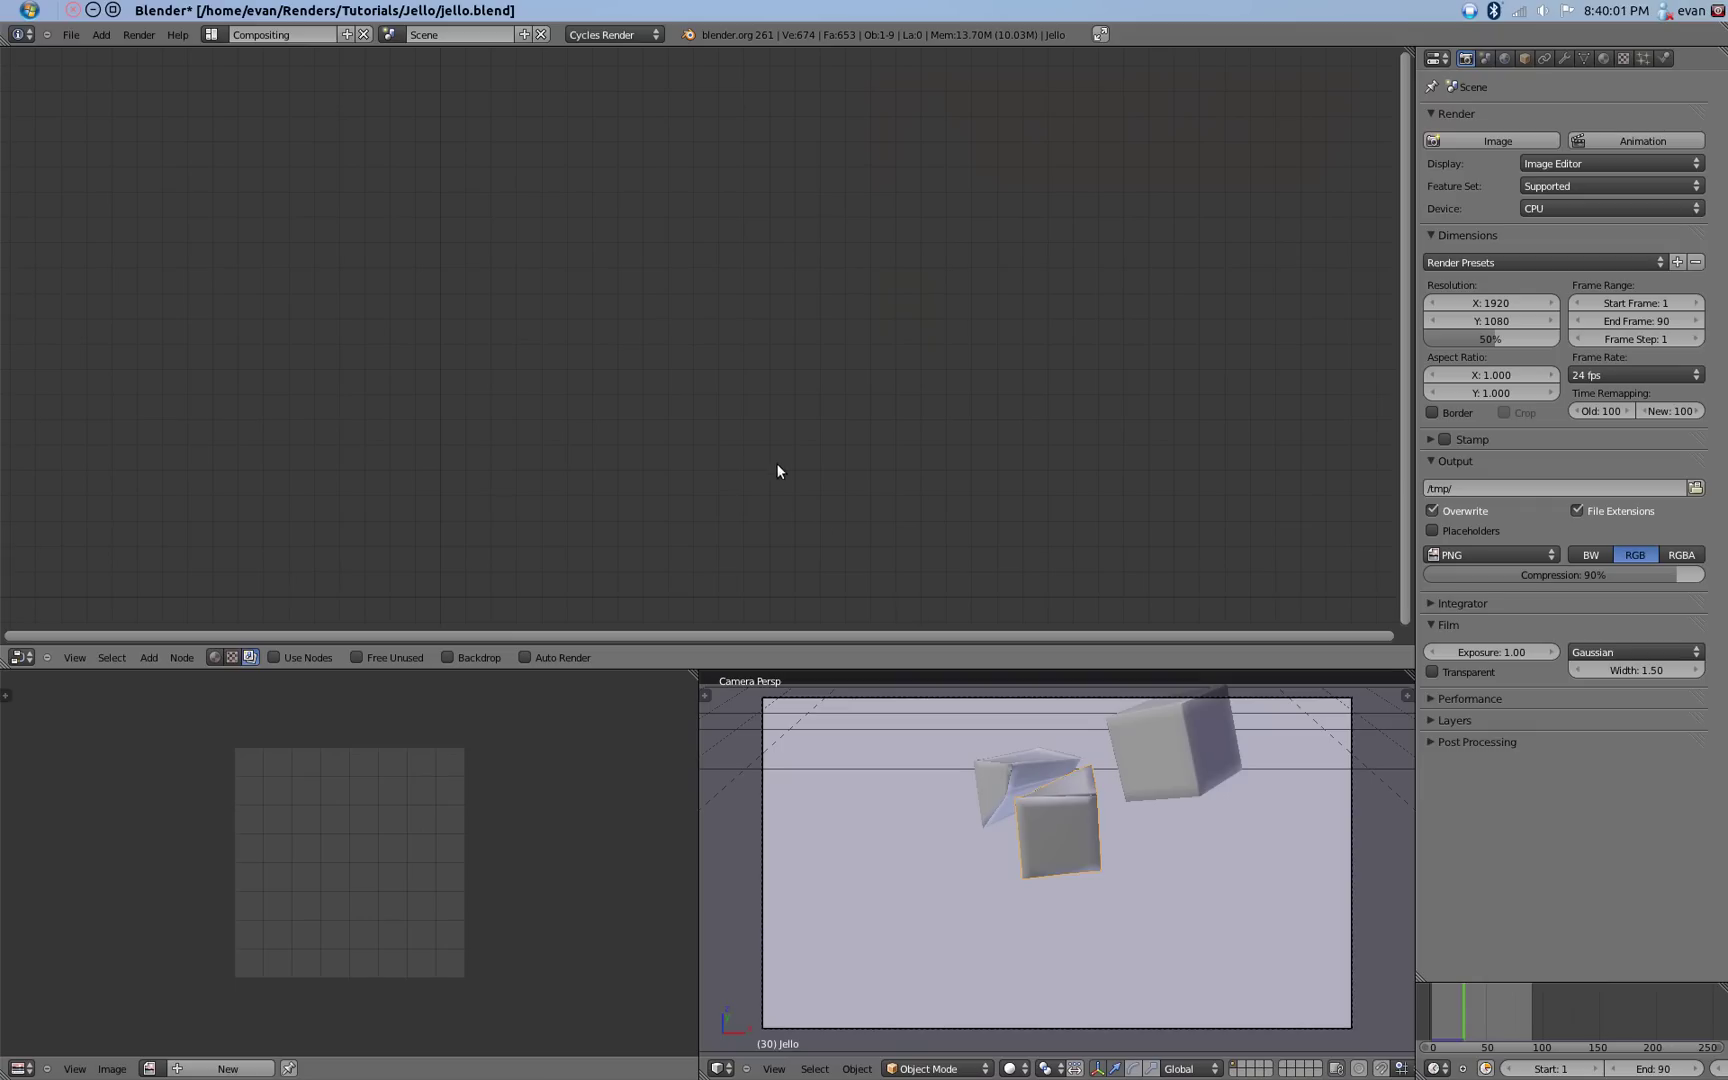
{"action": "left_click", "coordinate": [280, 657]}
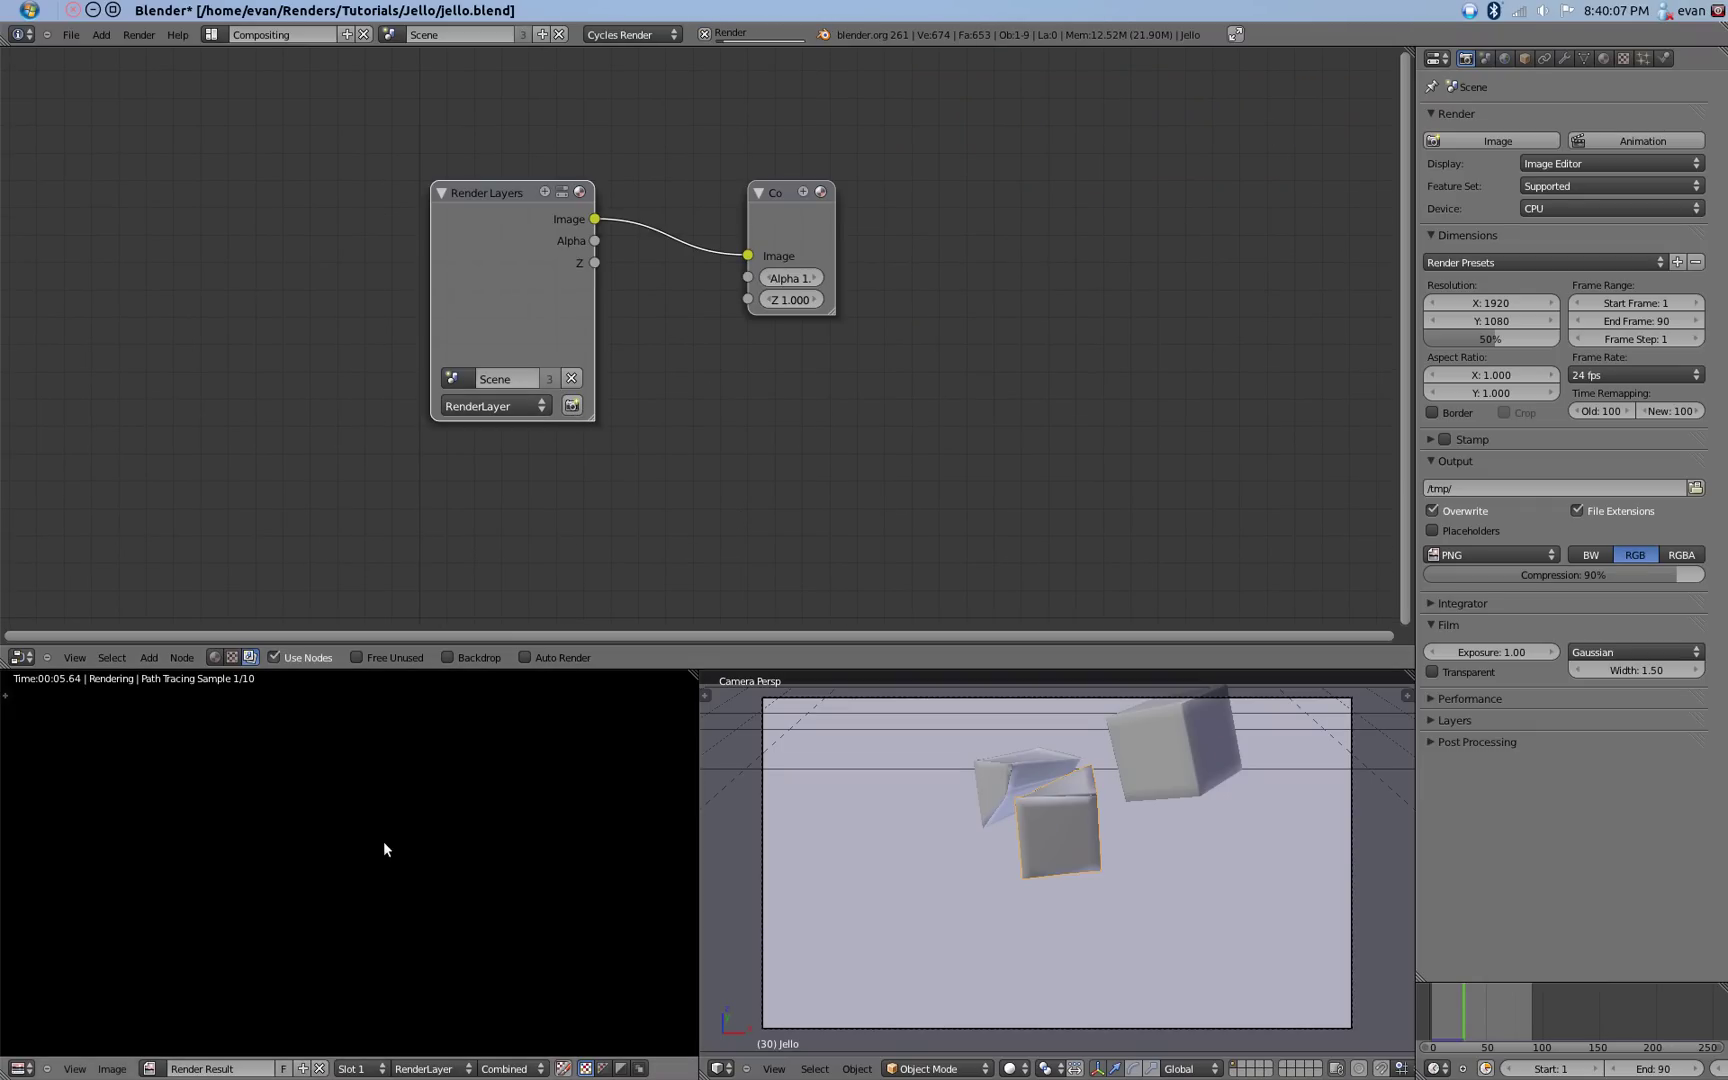
{"action": "scroll", "coordinate": [384, 848], "scroll_direction": "up", "scroll_amount": 1}
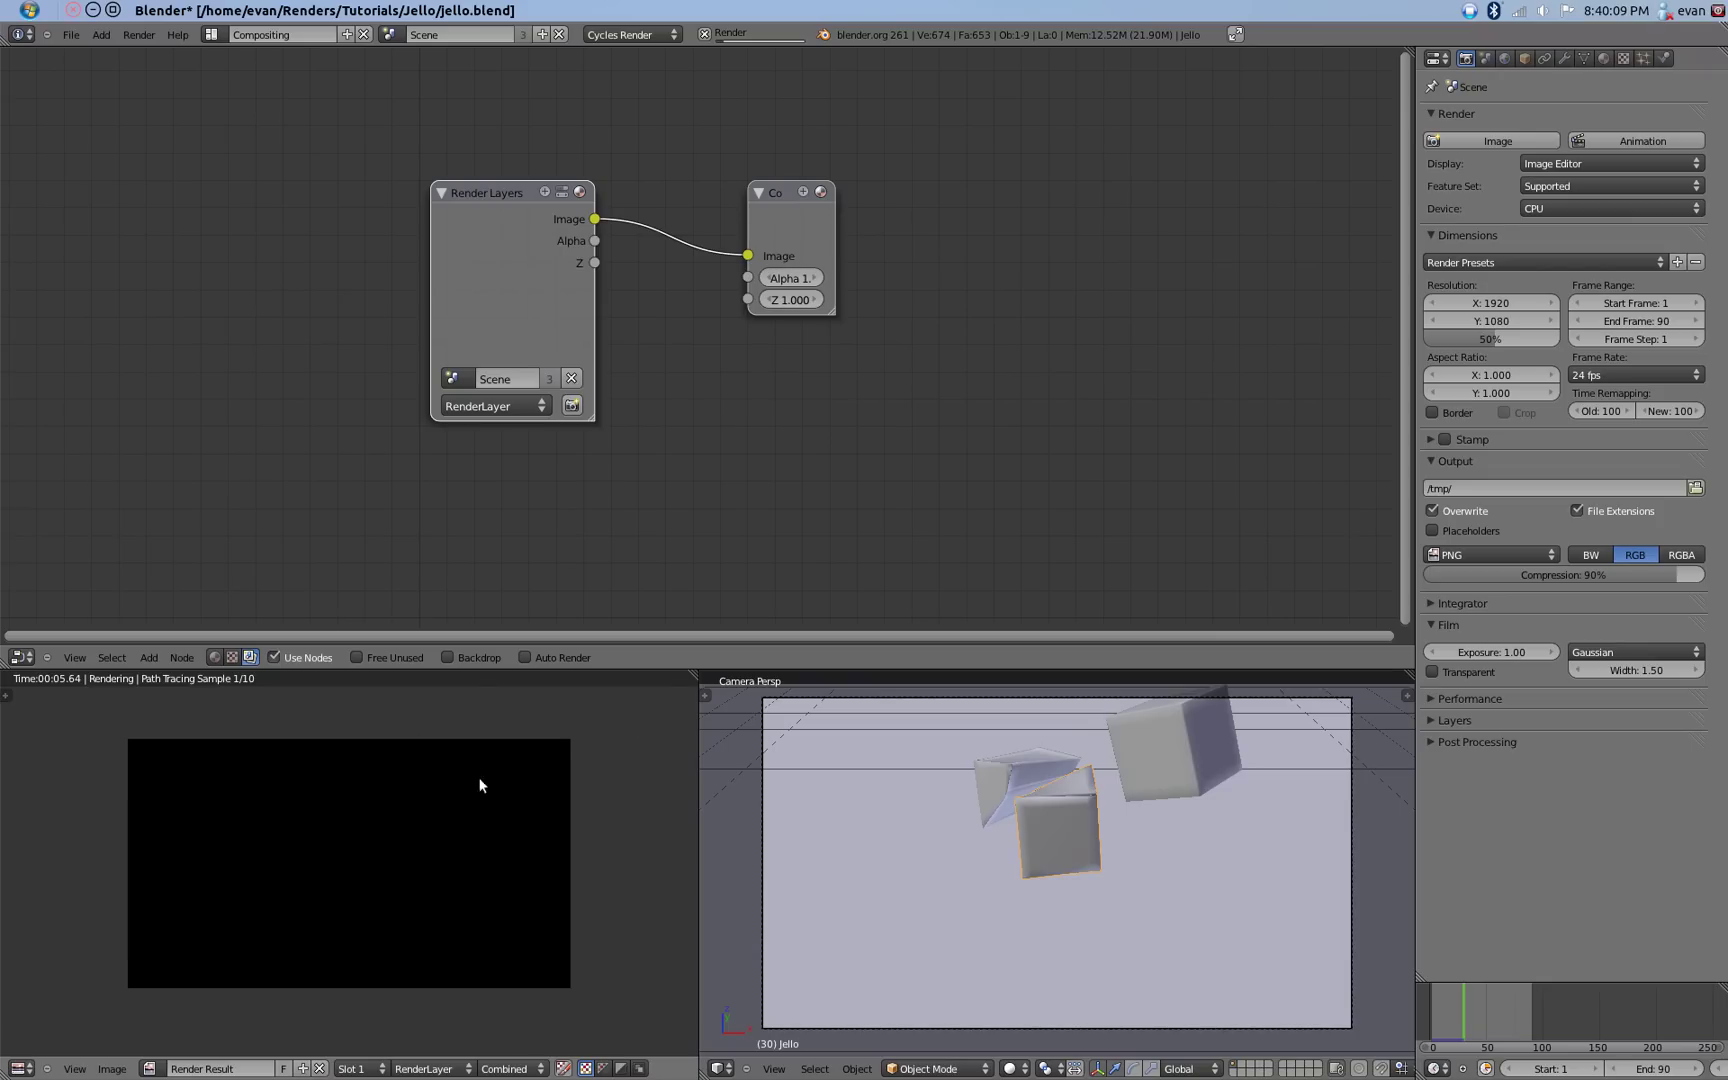
{"action": "left_click", "coordinate": [455, 657]}
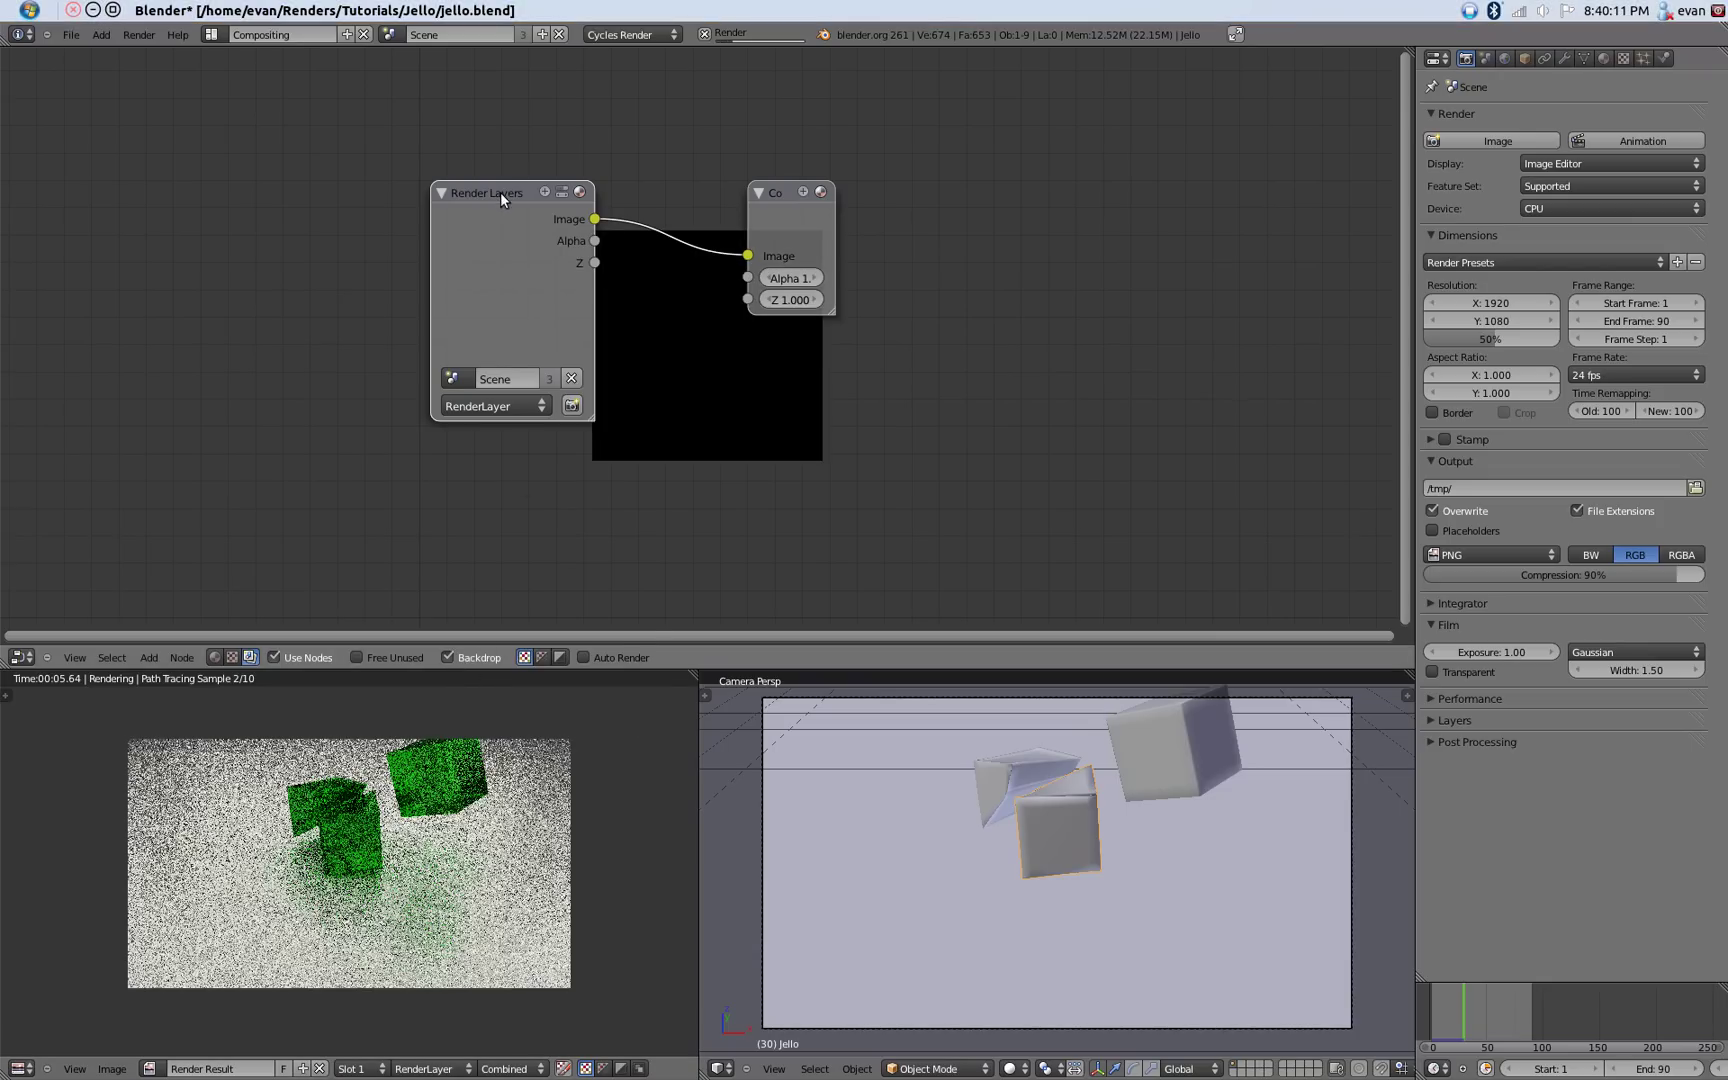
{"action": "left_click_drag", "start_coordinate": [559, 189], "coordinate": [421, 161]}
{"action": "left_click_drag", "start_coordinate": [760, 197], "coordinate": [1057, 125]}
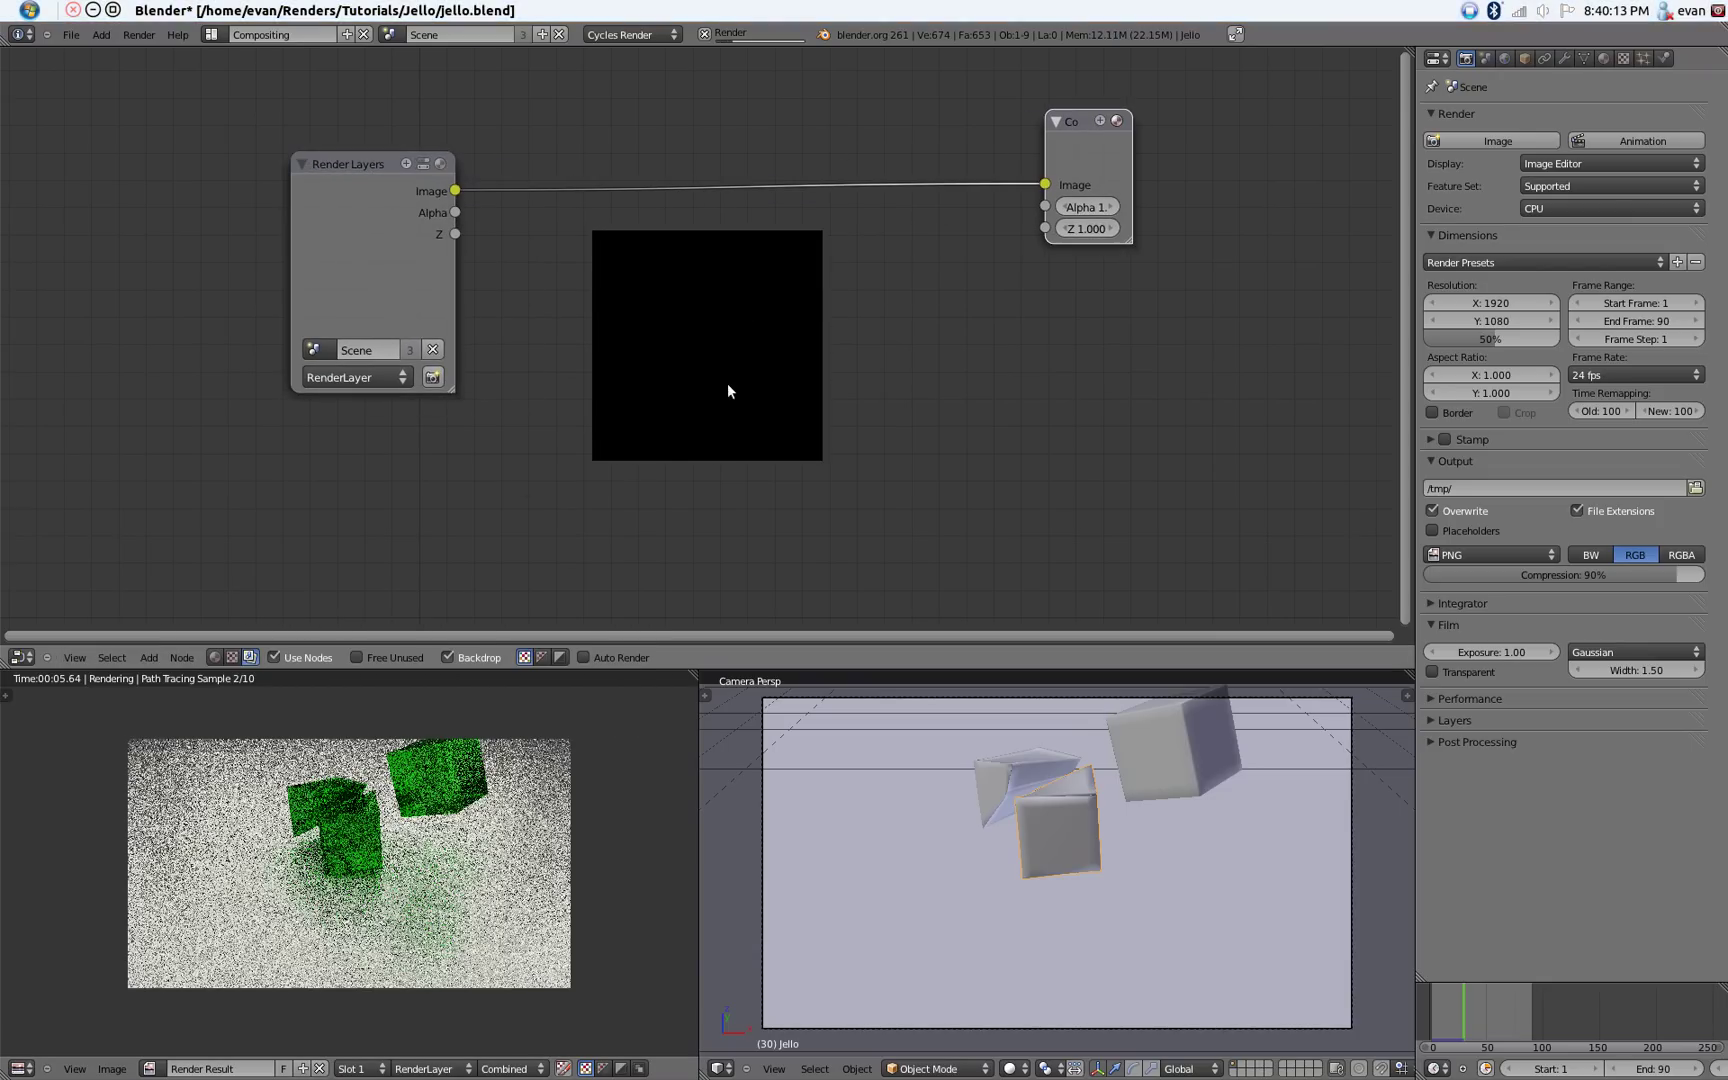
Add a Viewer node below the Composite node and feed it the render Image.
{"action": "key", "text": "shift+a"}
{"action": "mouse_move", "coordinate": [729, 388]}
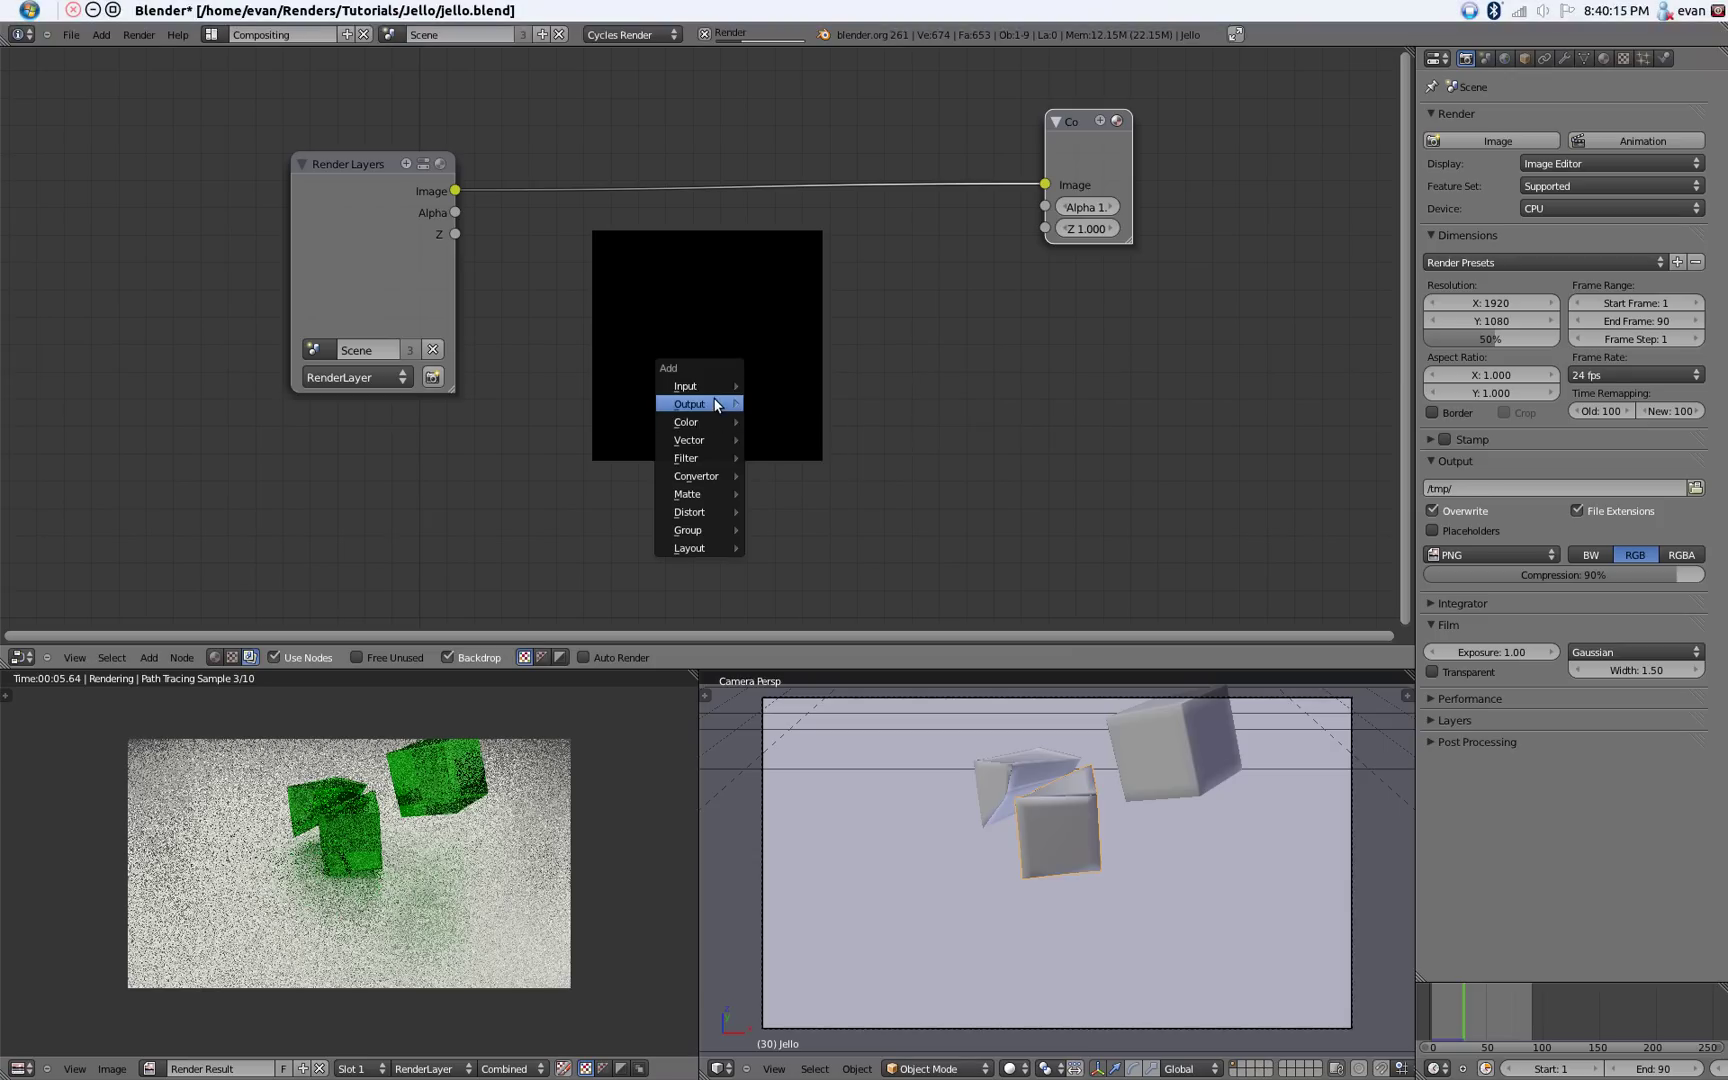
{"action": "left_click", "coordinate": [790, 422]}
{"action": "left_click", "coordinate": [1087, 348]}
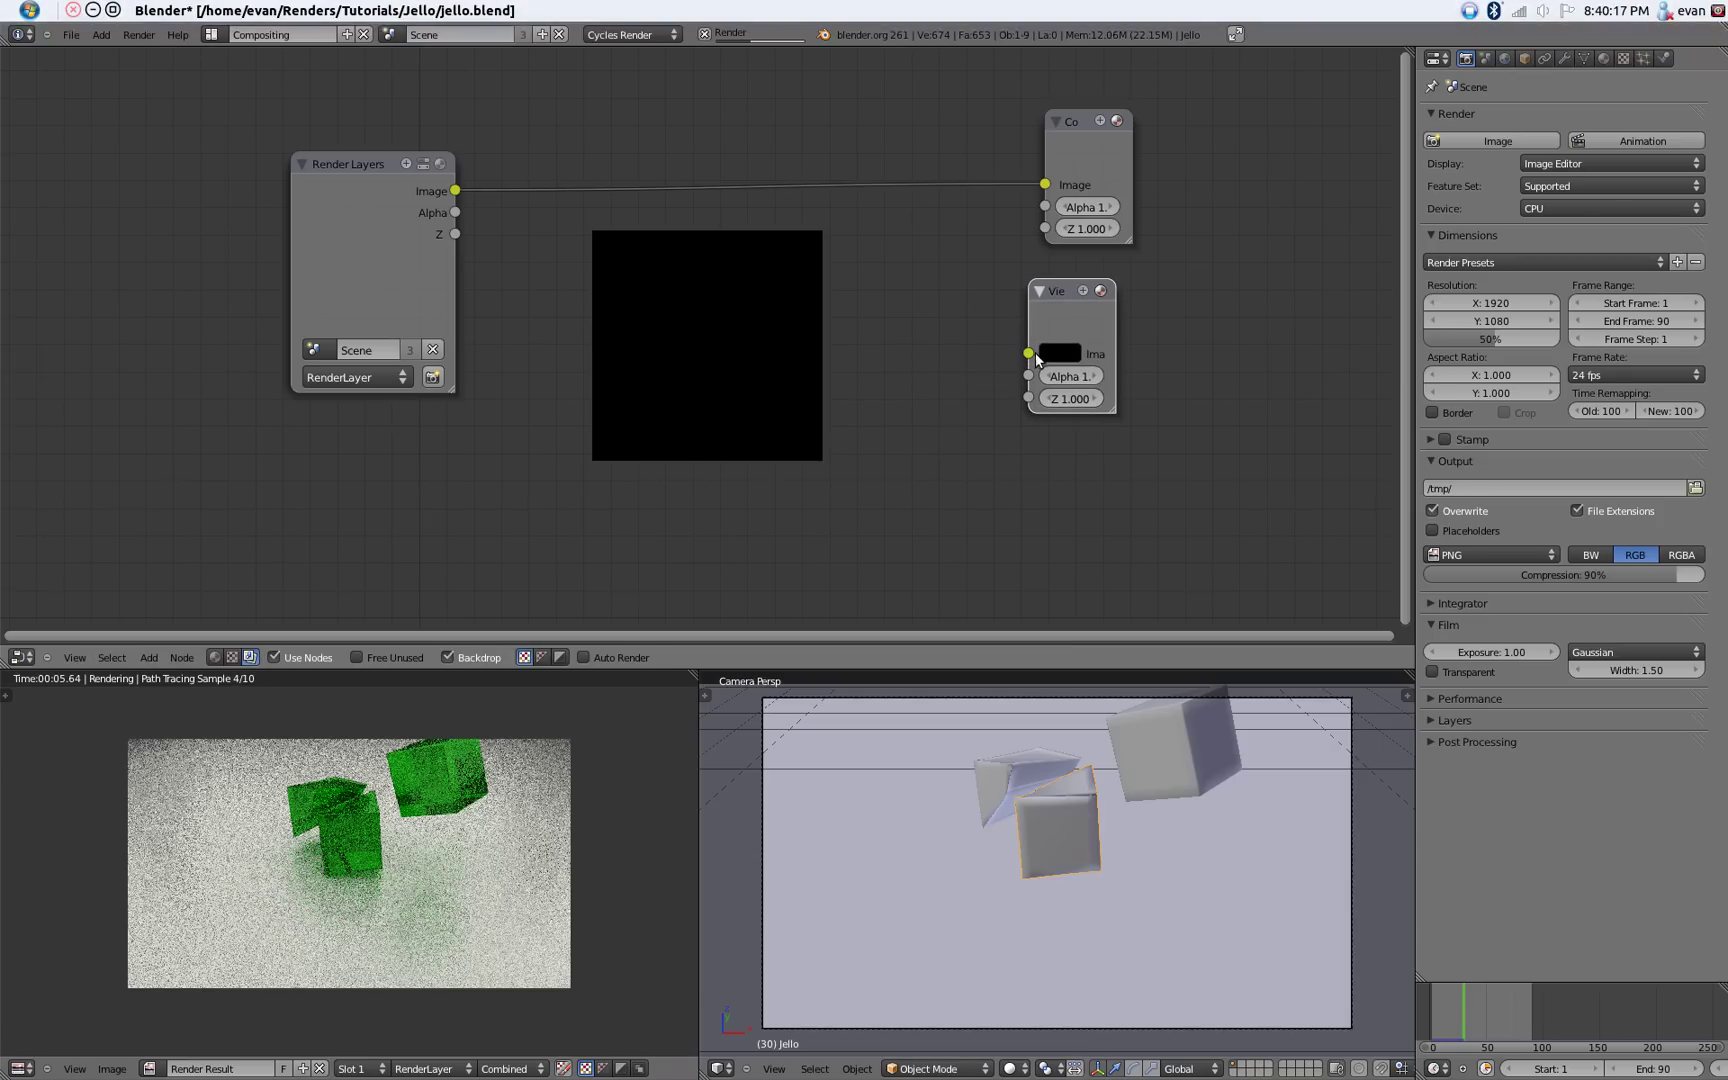
{"action": "left_click_drag", "start_coordinate": [1029, 353], "coordinate": [482, 170]}
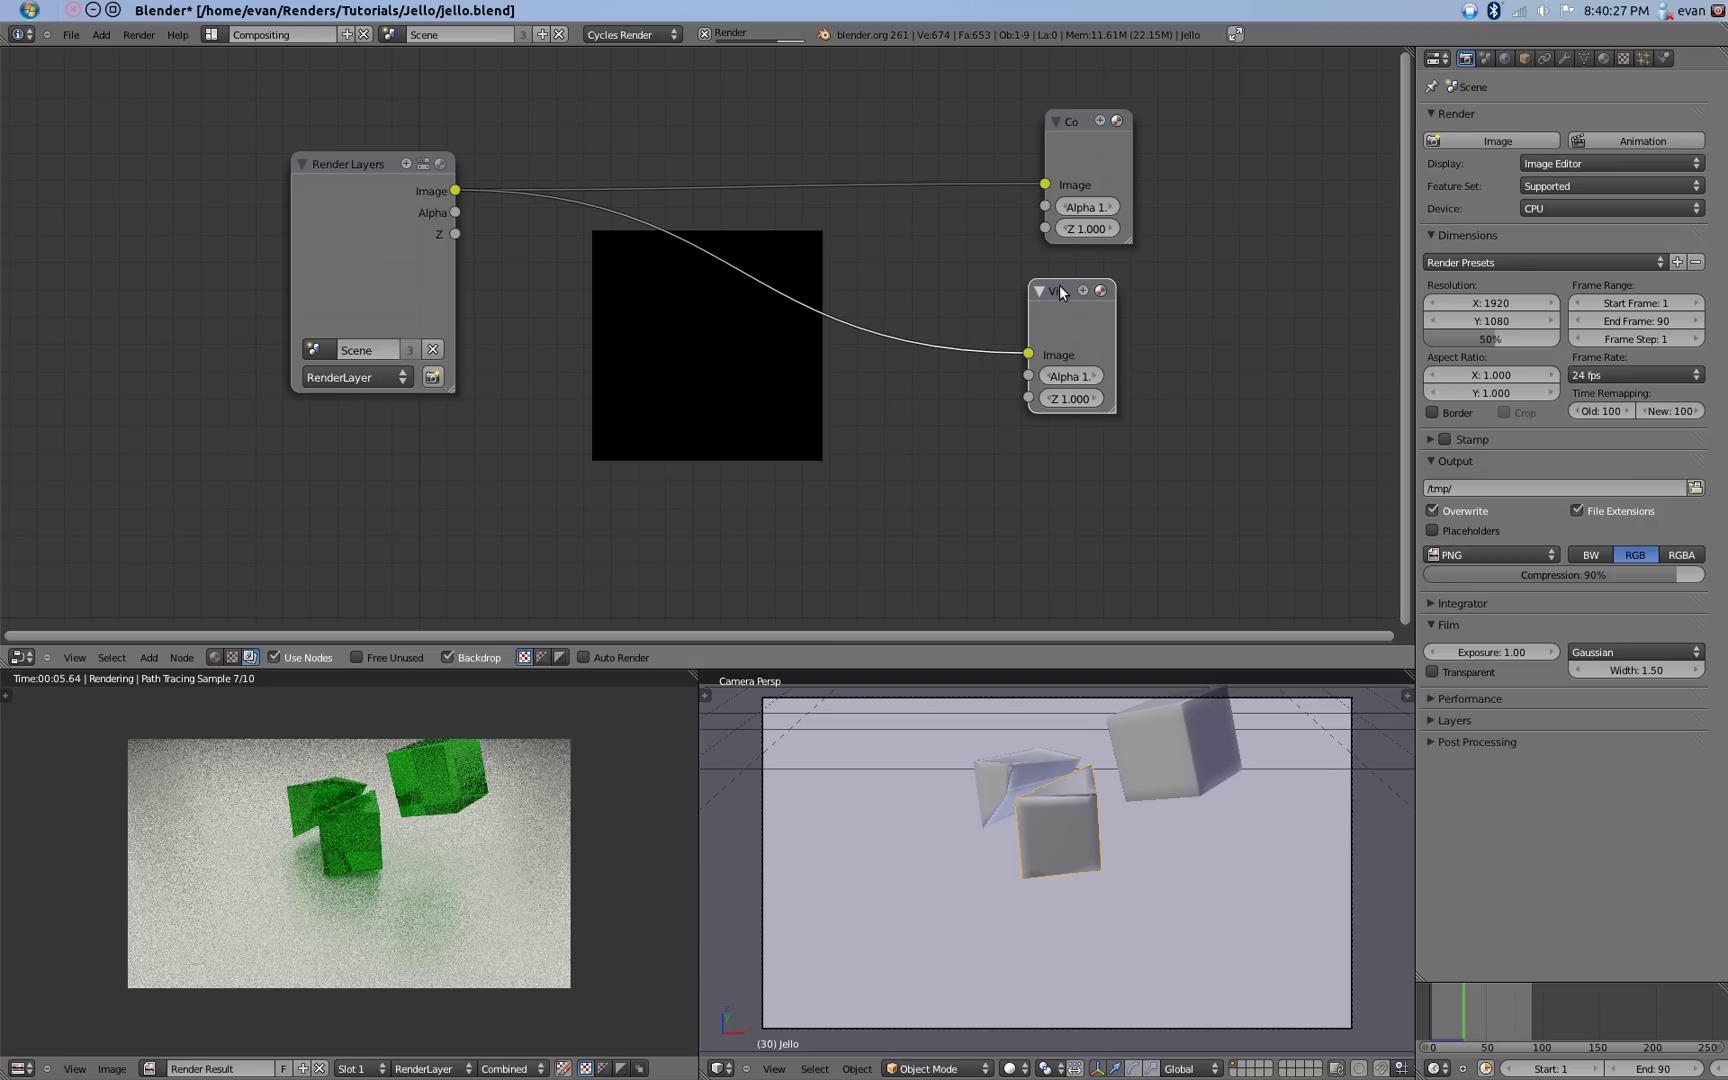
{"action": "left_click_drag", "start_coordinate": [1060, 297], "coordinate": [1084, 278]}
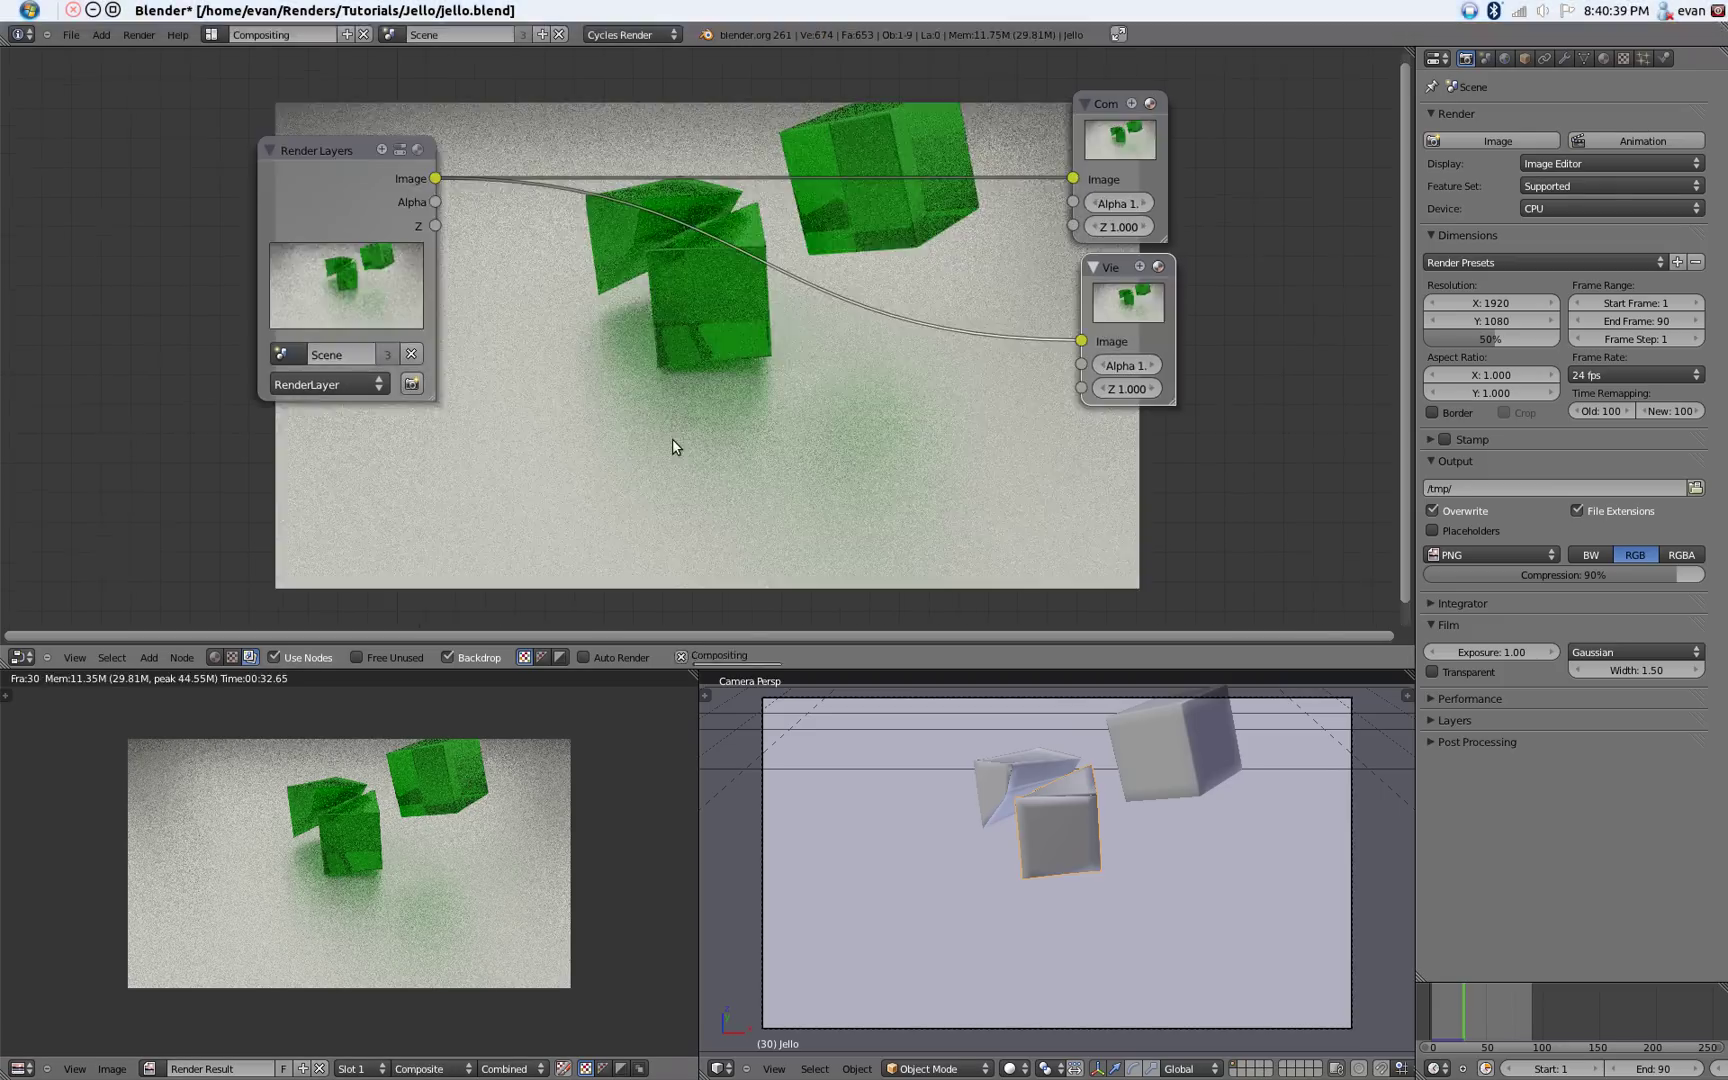
Insert a Blur node between Render Layers and the Viewer.
{"action": "scroll", "coordinate": [690, 390], "scroll_direction": "up", "scroll_amount": 2}
{"action": "key", "text": "shift+a"}
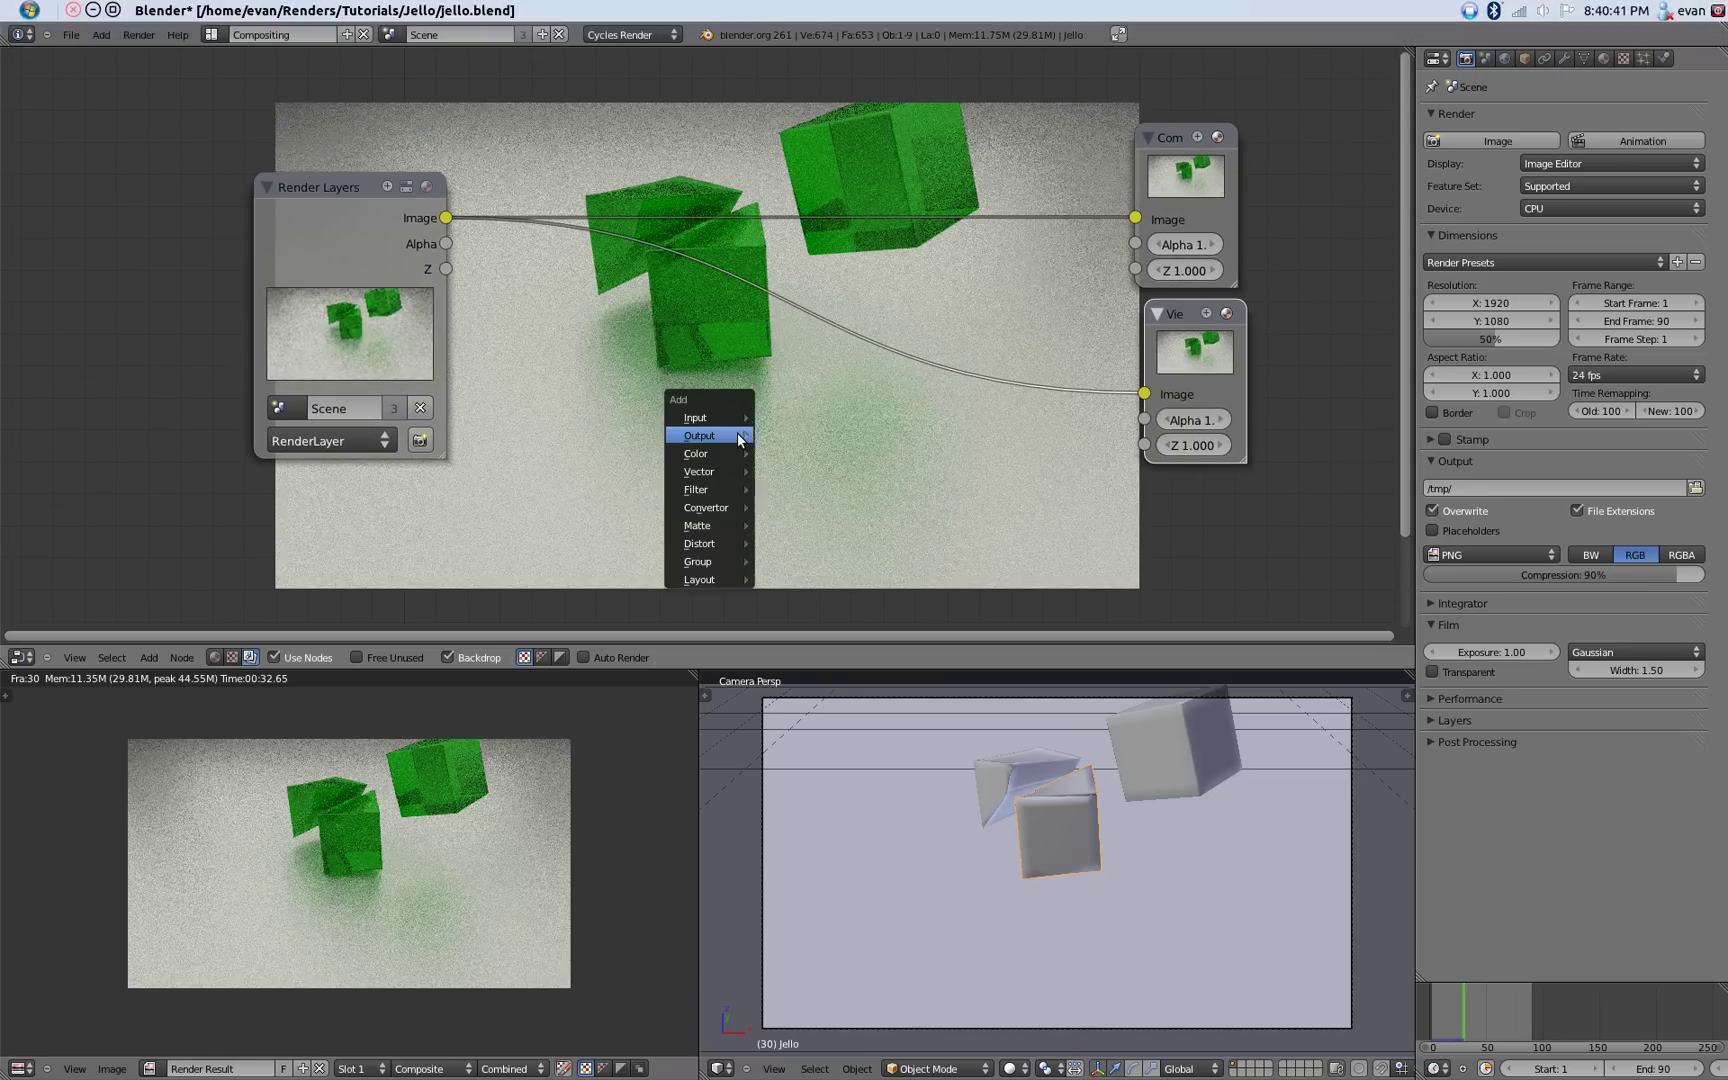
{"action": "mouse_move", "coordinate": [741, 440]}
{"action": "mouse_move", "coordinate": [722, 481]}
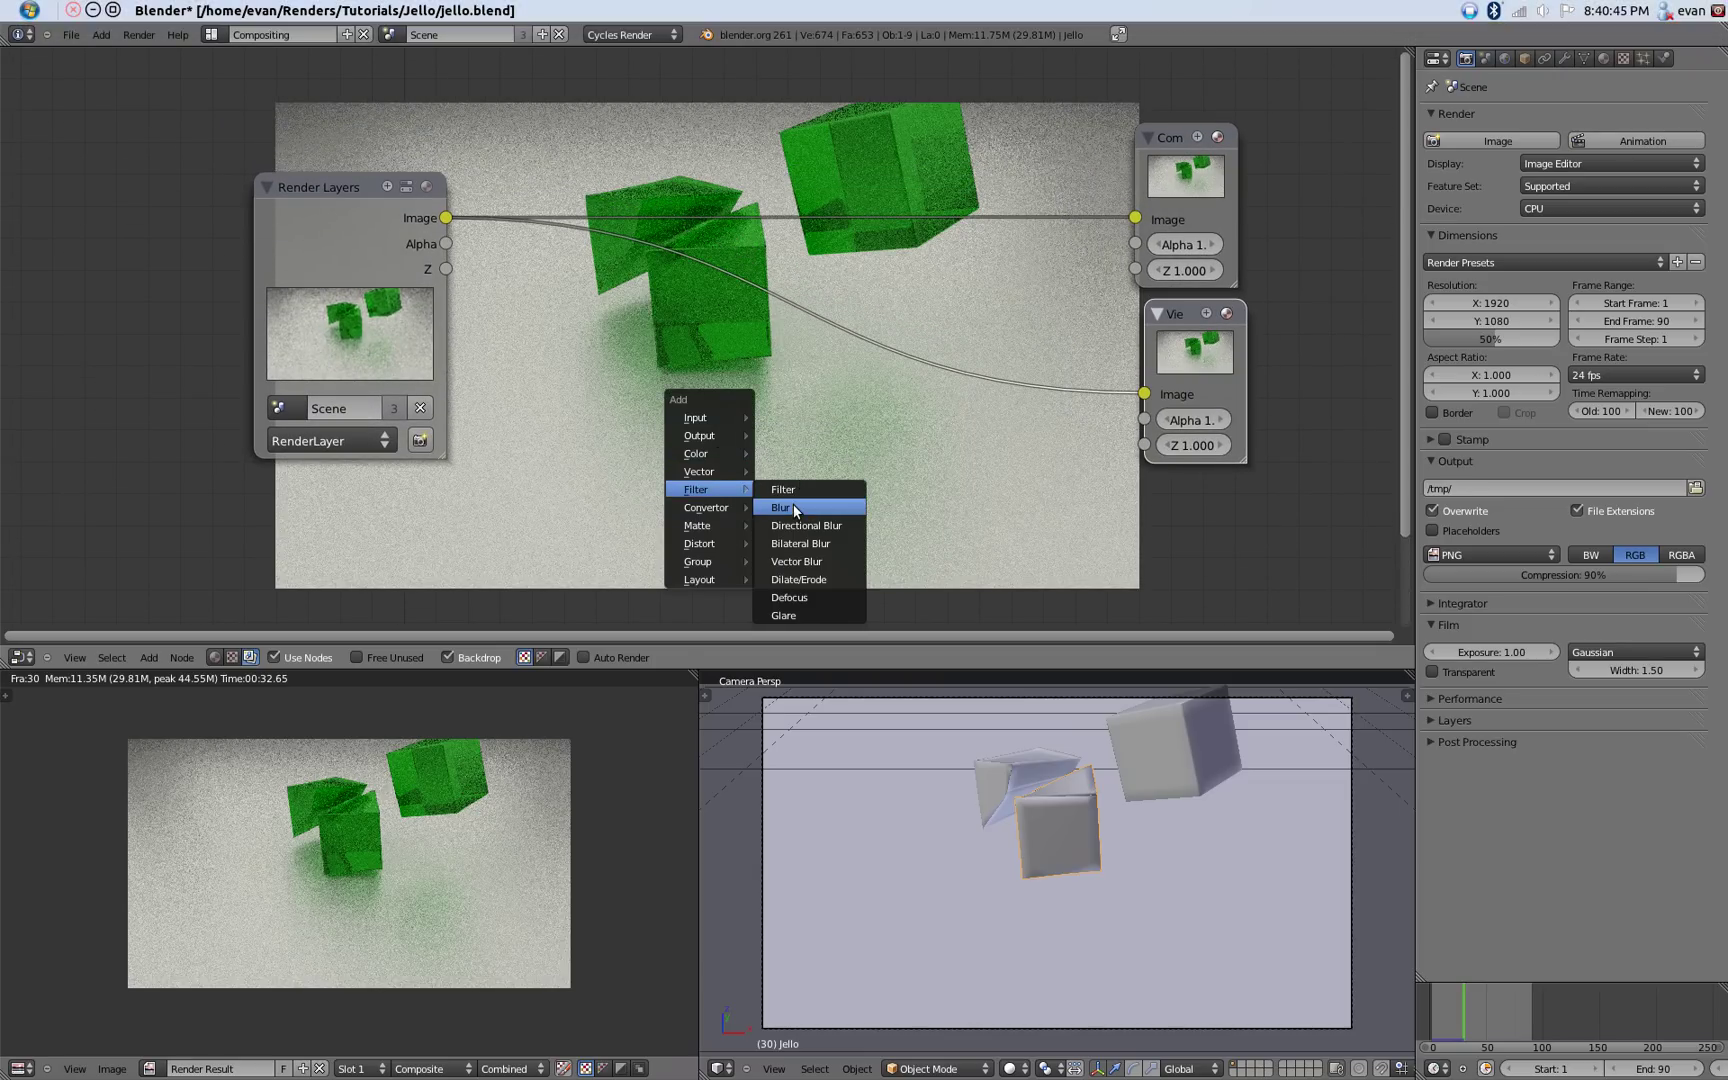
{"action": "left_click", "coordinate": [794, 491]}
{"action": "left_click", "coordinate": [761, 305]}
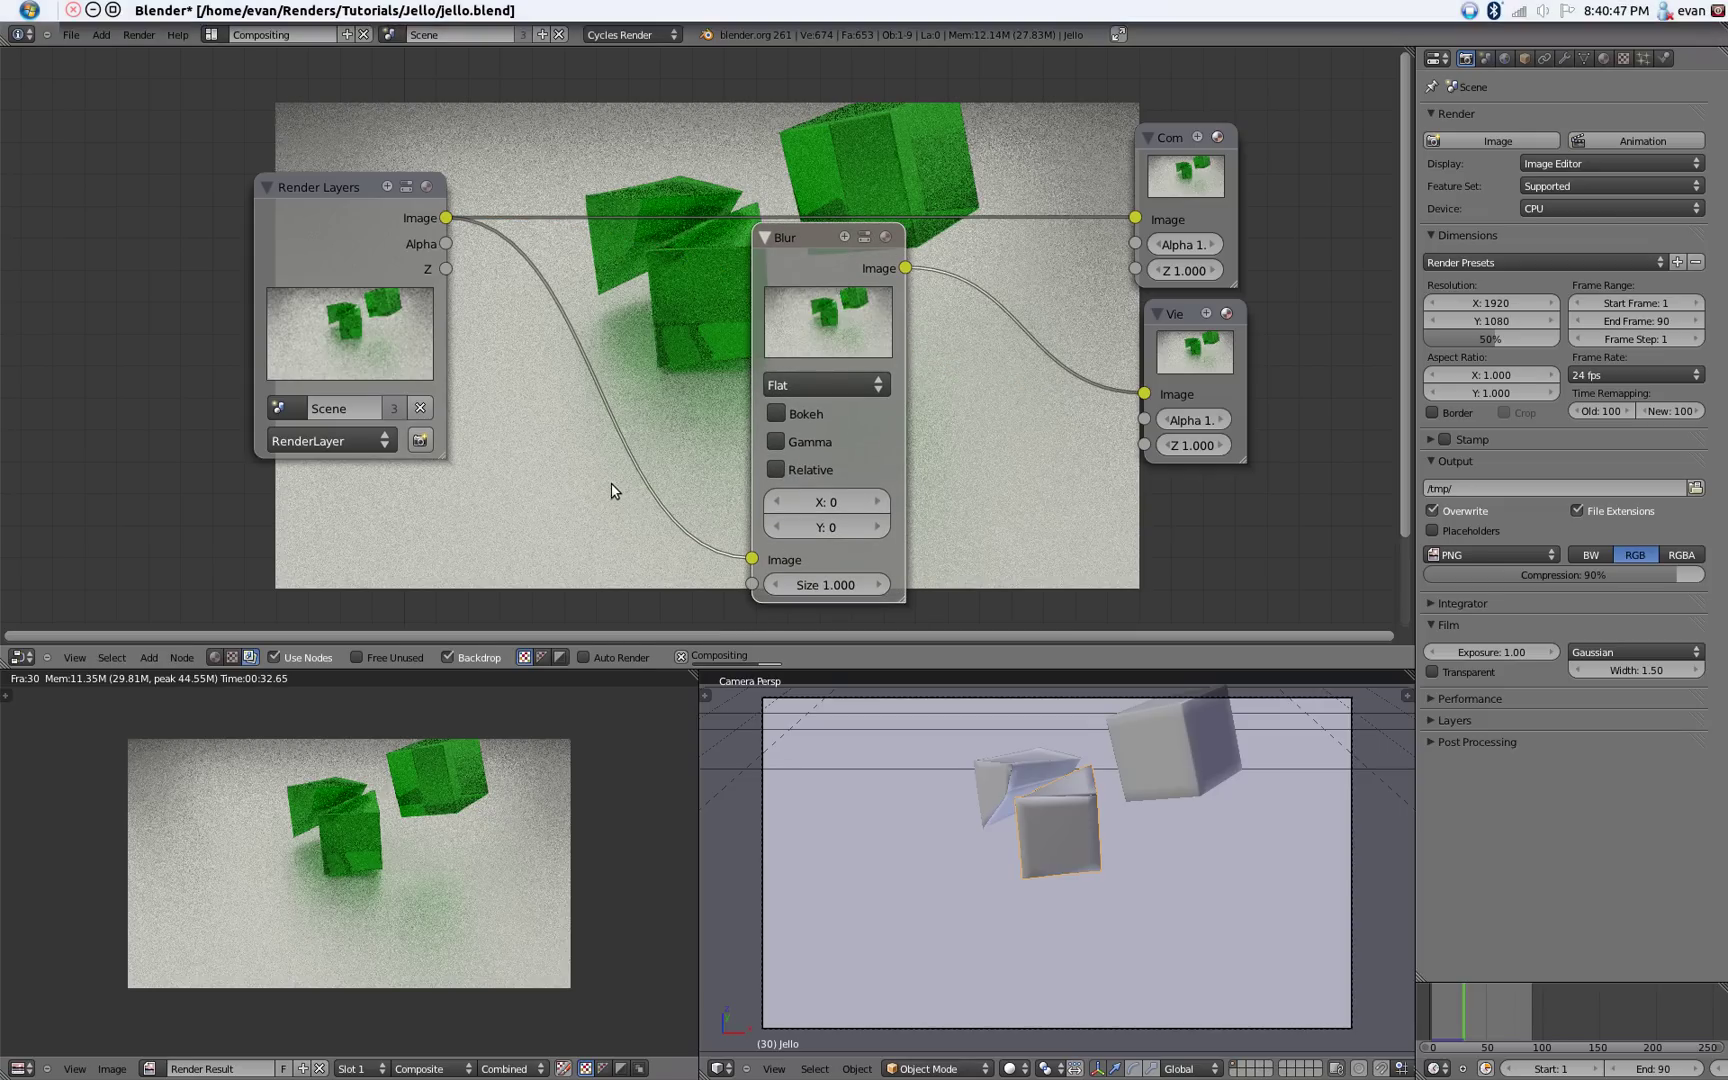
{"action": "key", "text": "Home"}
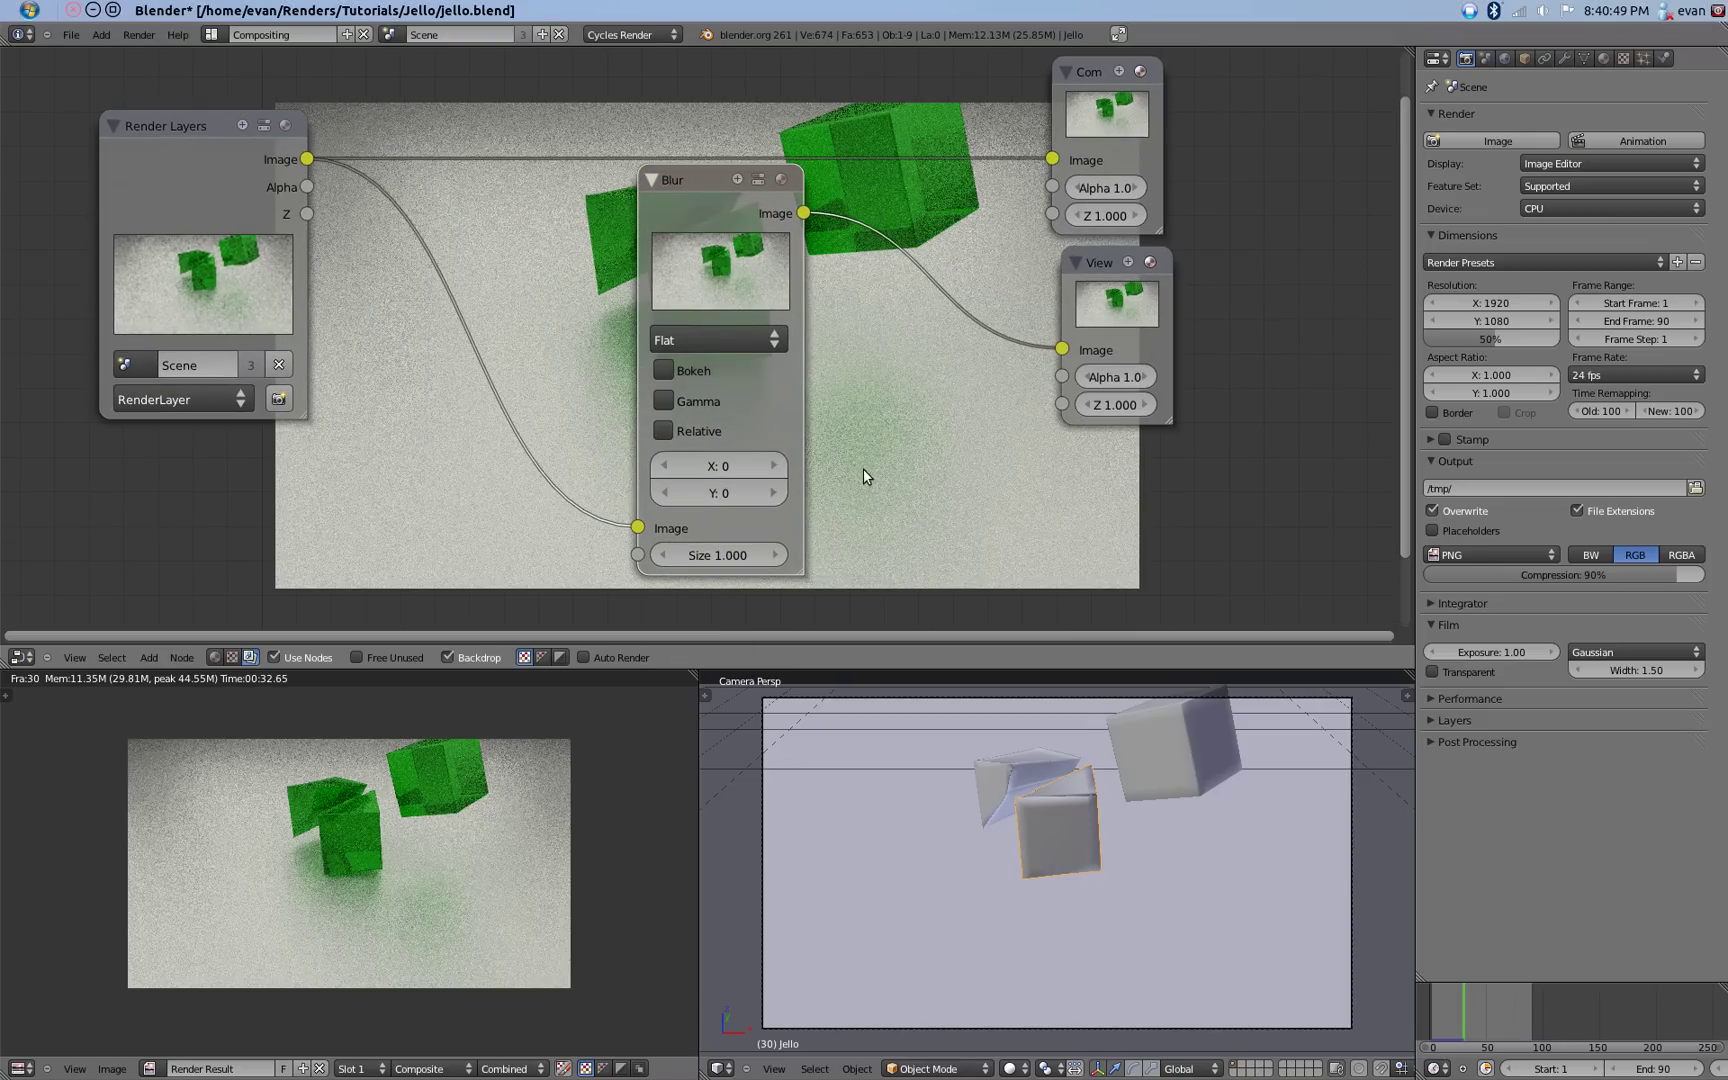
Switch the Blur node to relative size, initially at 0.100% on X and Y.
{"action": "left_click", "coordinate": [773, 465]}
{"action": "left_click", "coordinate": [773, 492]}
{"action": "left_click", "coordinate": [663, 430]}
{"action": "left_click", "coordinate": [770, 532]}
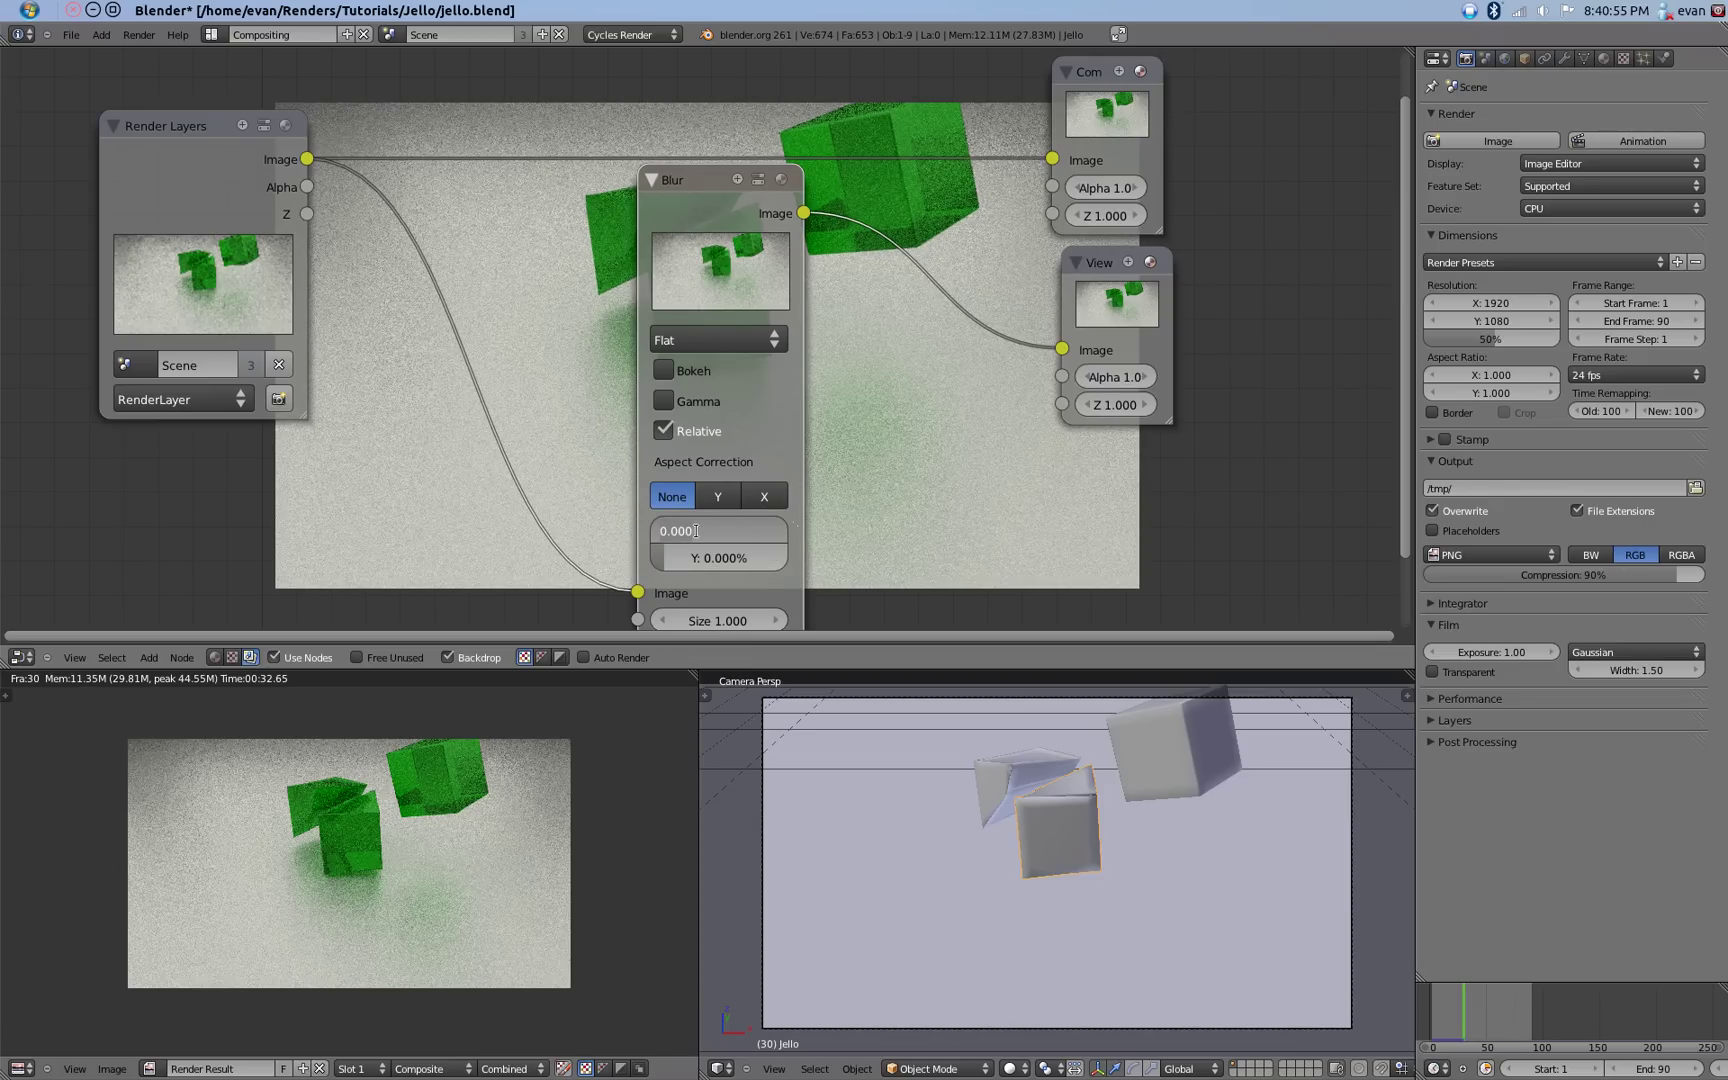
{"action": "key", "text": "Return"}
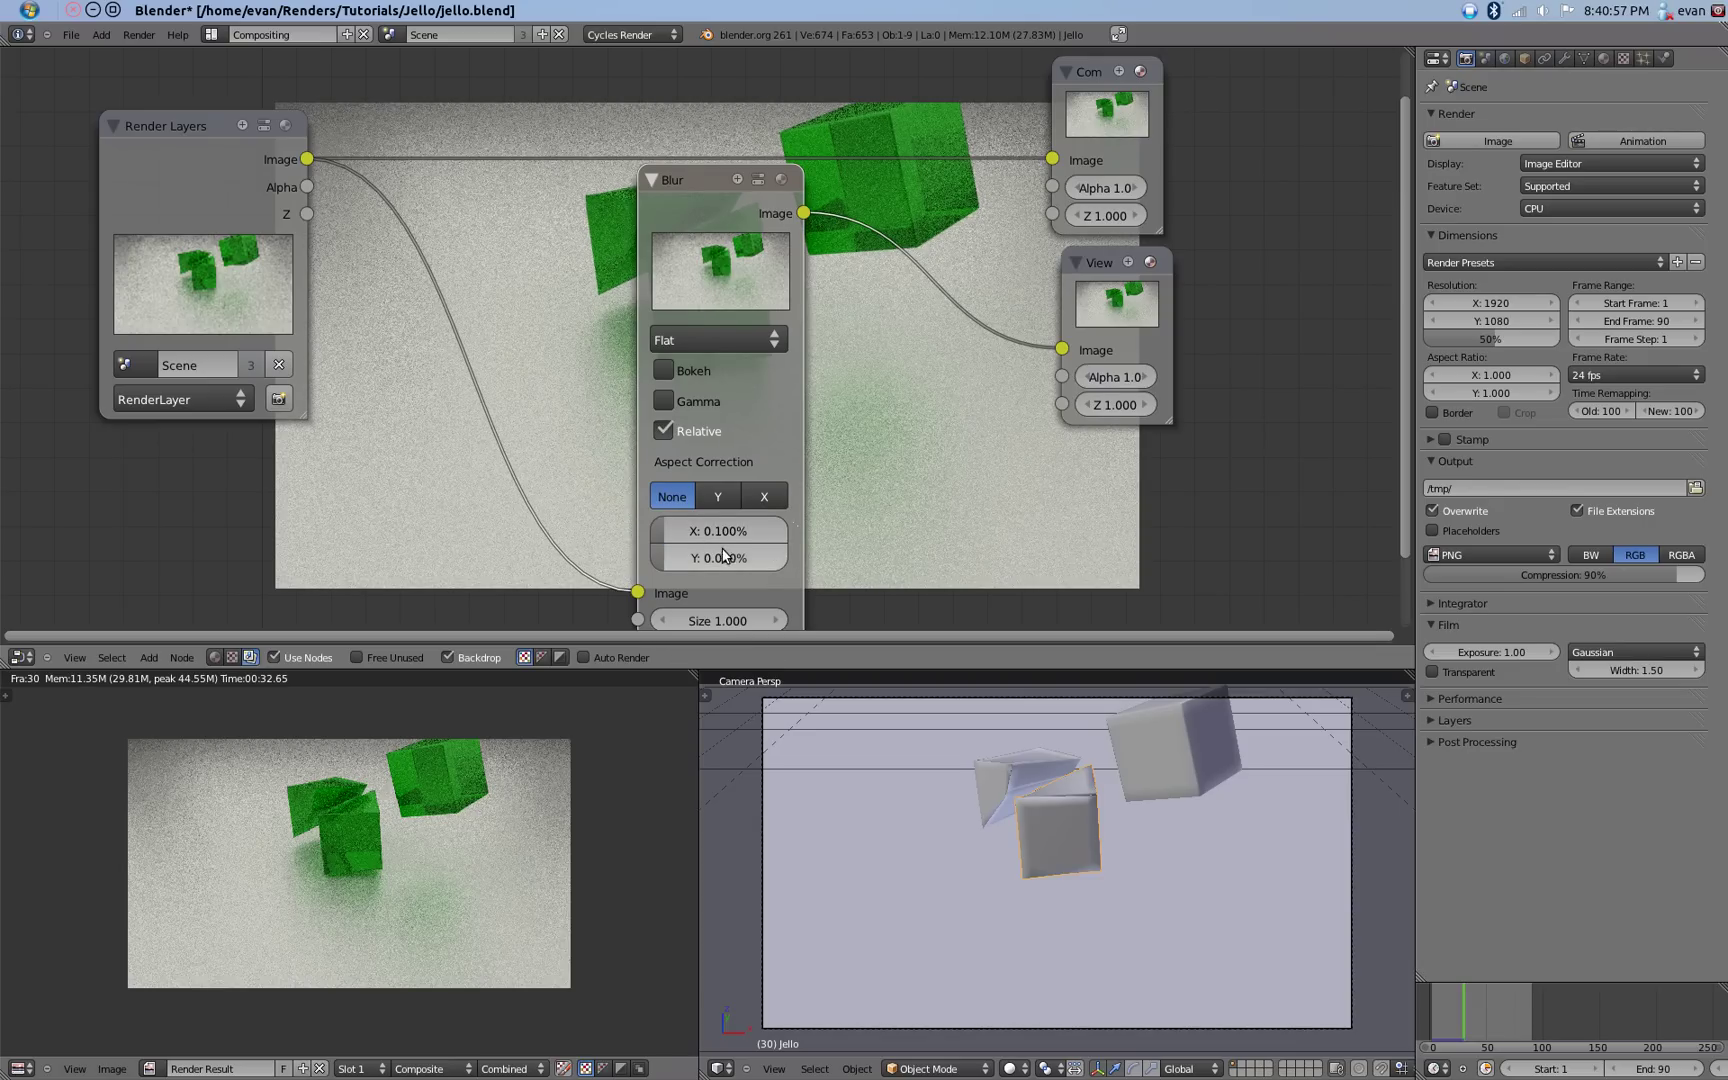
{"action": "left_click", "coordinate": [721, 556]}
{"action": "type", "text": "2.105"}
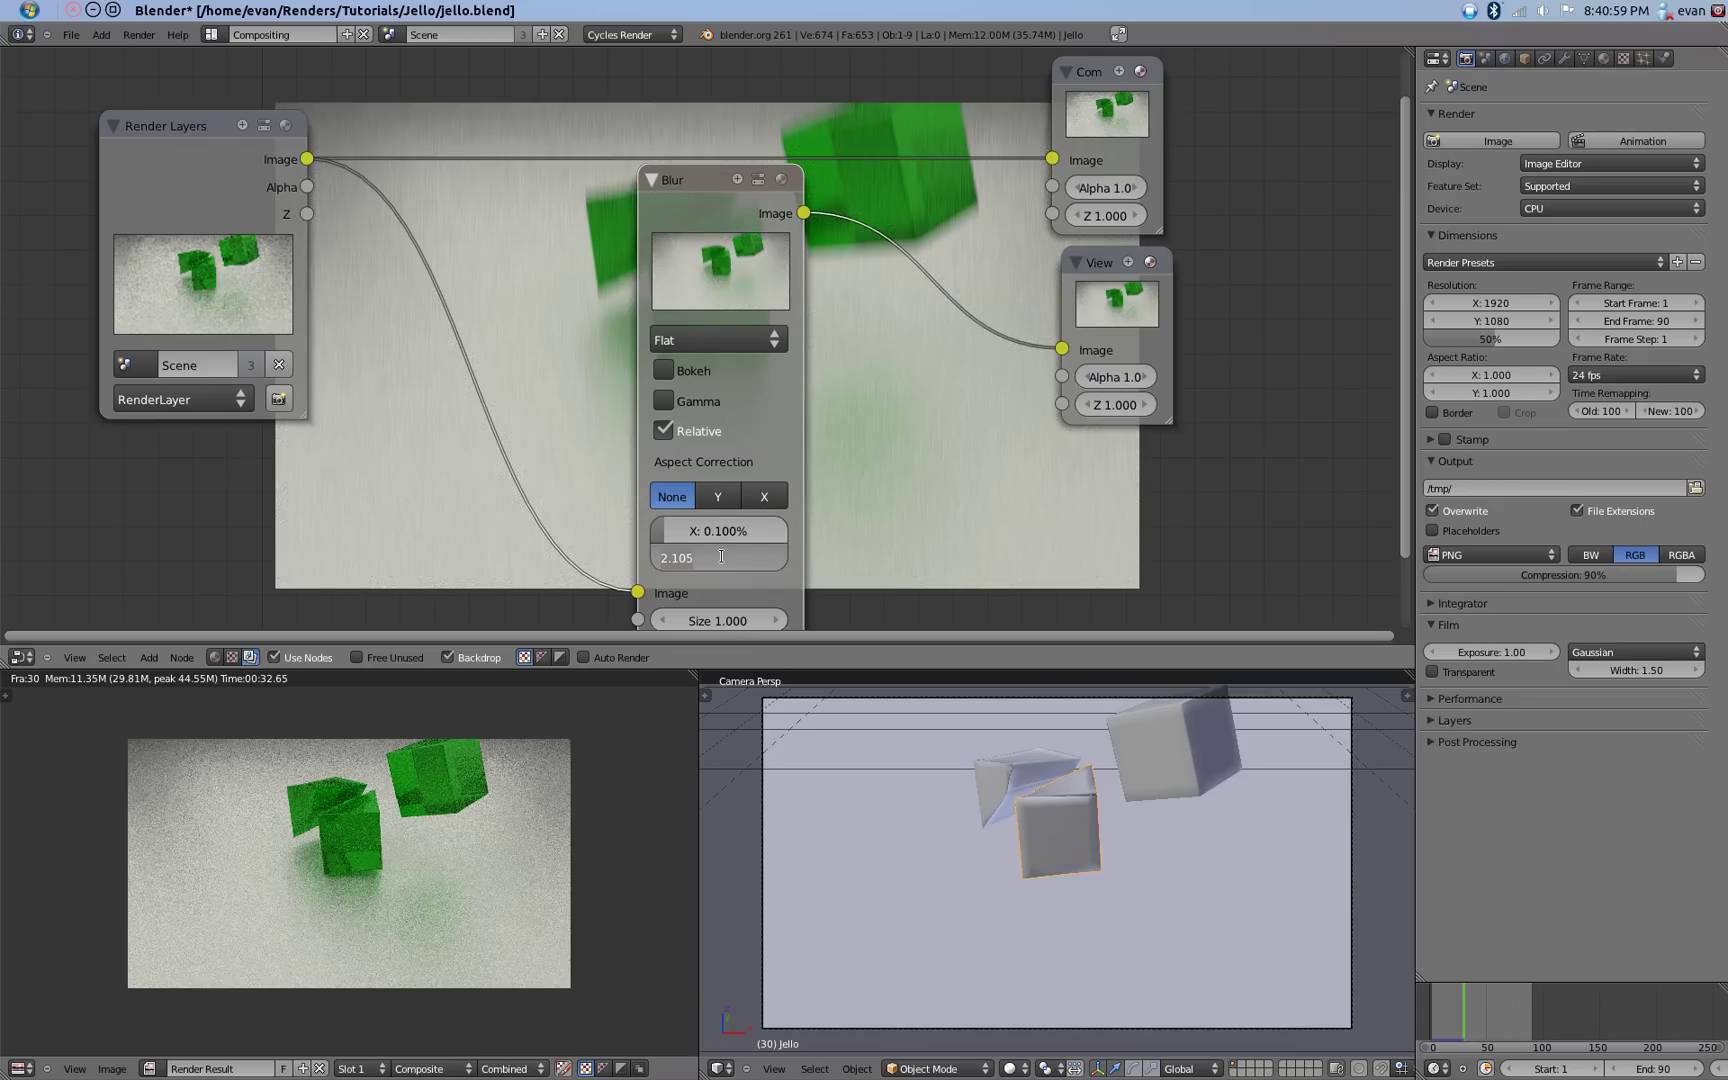
{"action": "key", "text": "Return"}
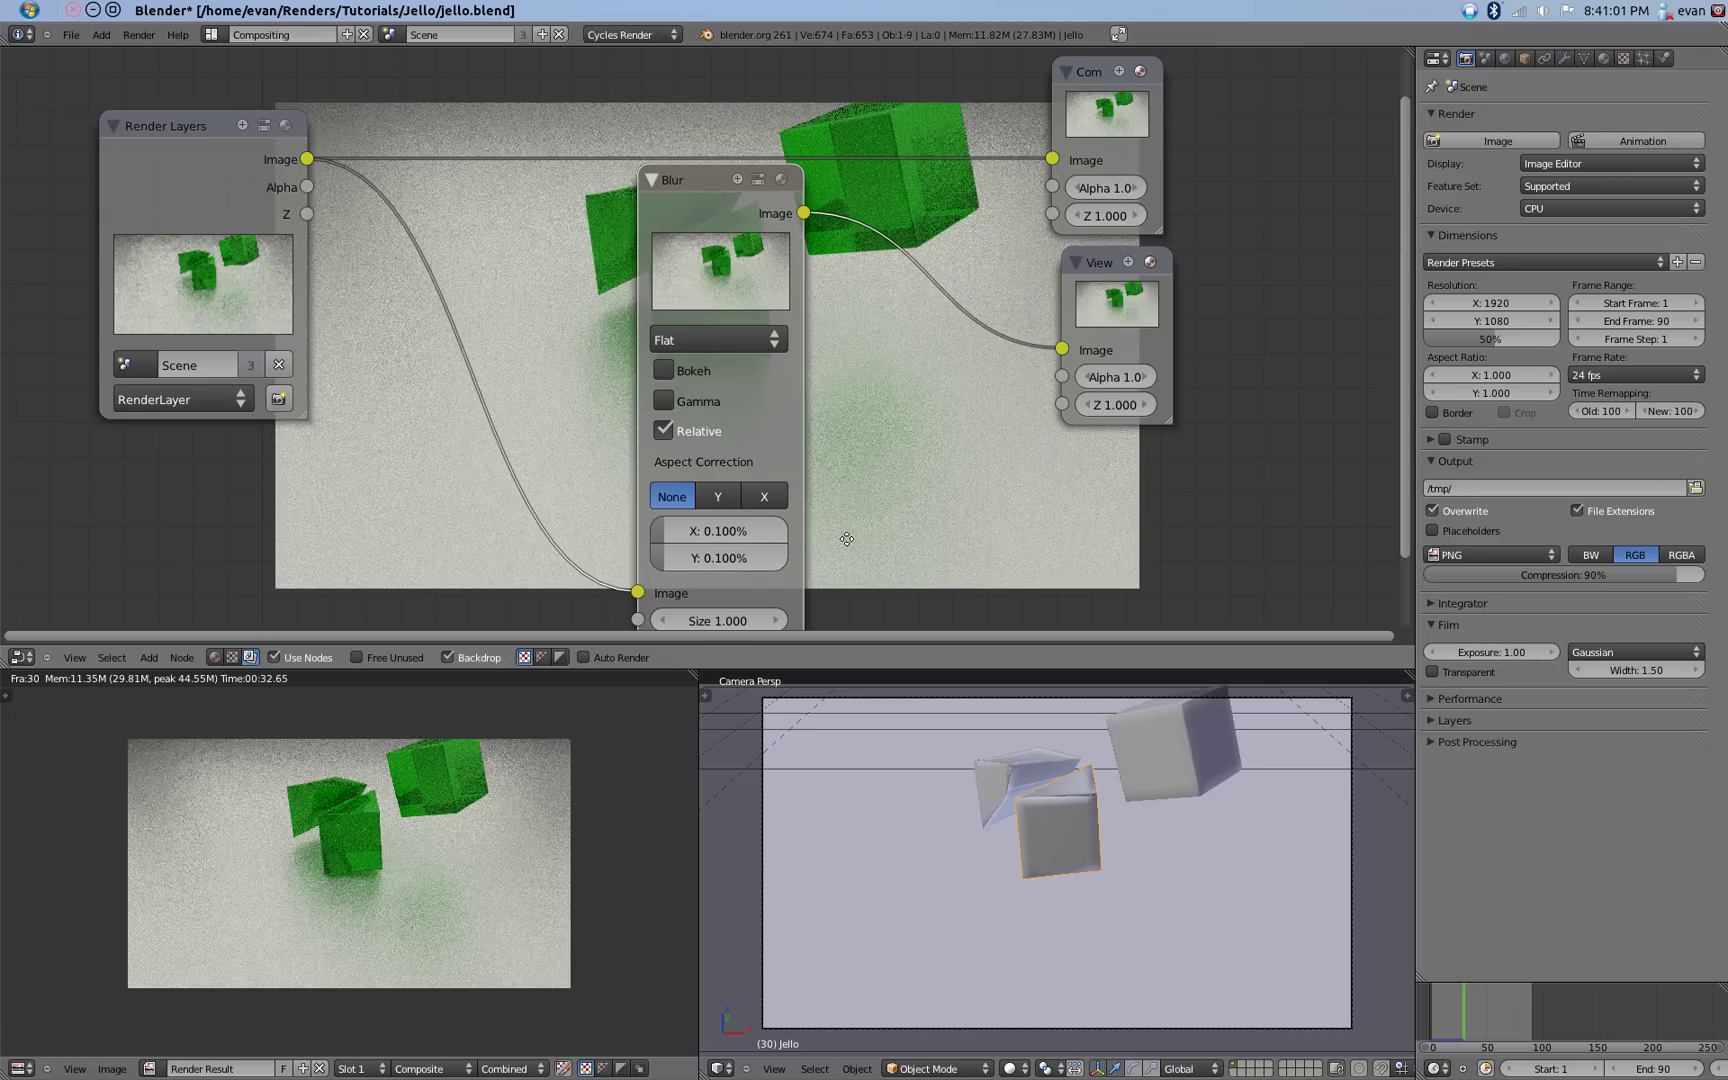
Change the relative blur to 0.200% on both X and Y.
{"action": "scroll", "coordinate": [691, 525], "scroll_direction": "up", "scroll_amount": 3}
{"action": "middle_click_drag", "start_coordinate": [697, 533], "coordinate": [754, 508]}
{"action": "left_click", "coordinate": [540, 554]}
{"action": "key", "text": "BackSpace"}
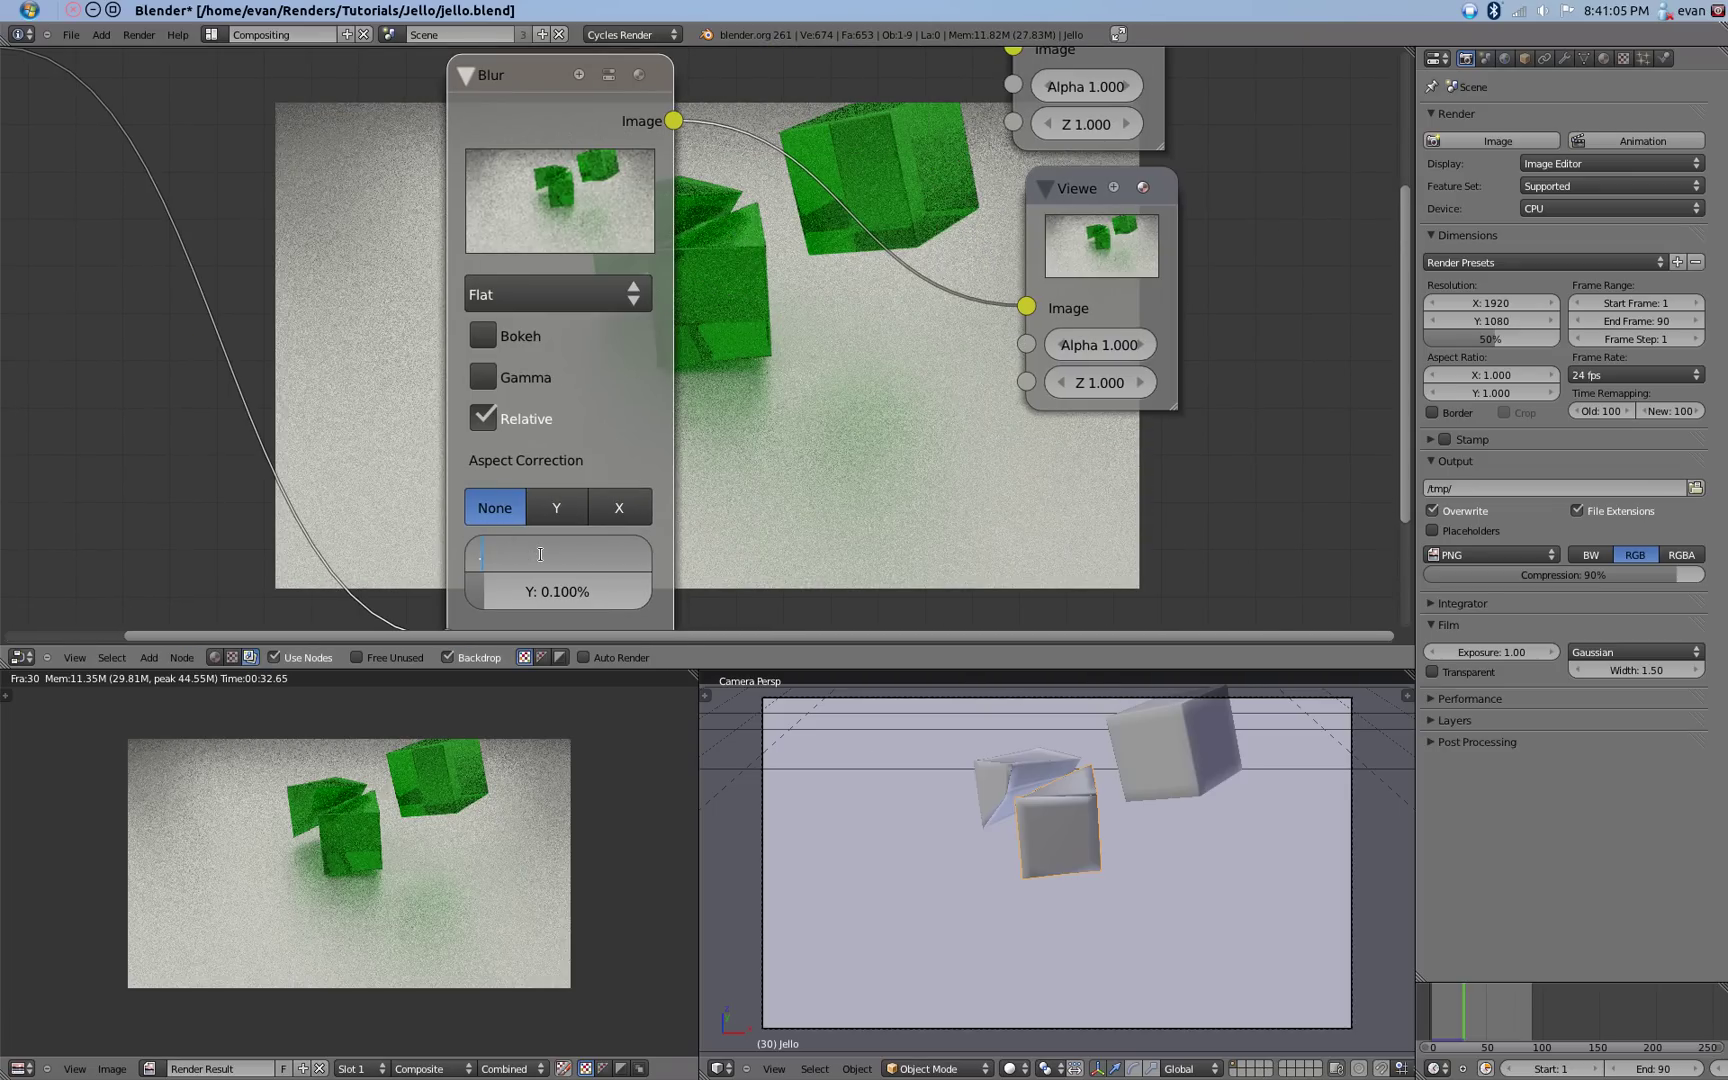
{"action": "type", "text": ".2"}
{"action": "key", "text": "Return"}
{"action": "left_click", "coordinate": [554, 591]}
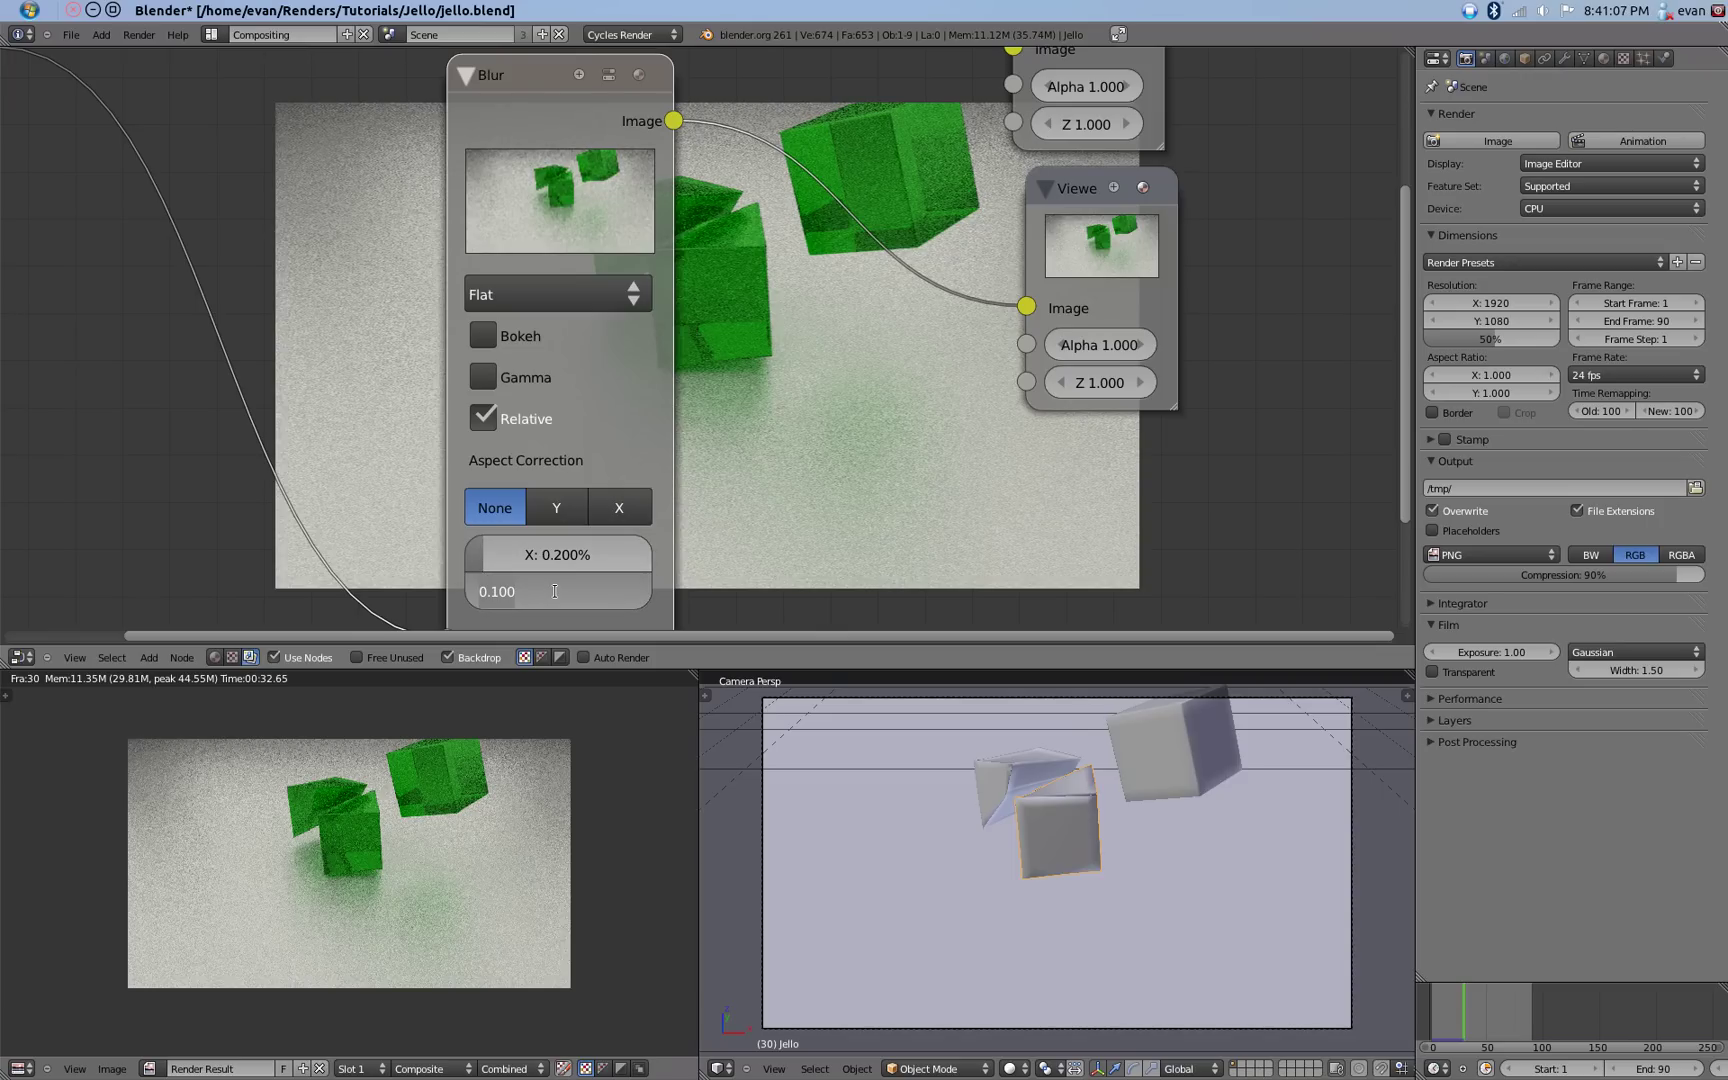
{"action": "type", "text": ".2"}
{"action": "key", "text": "Return"}
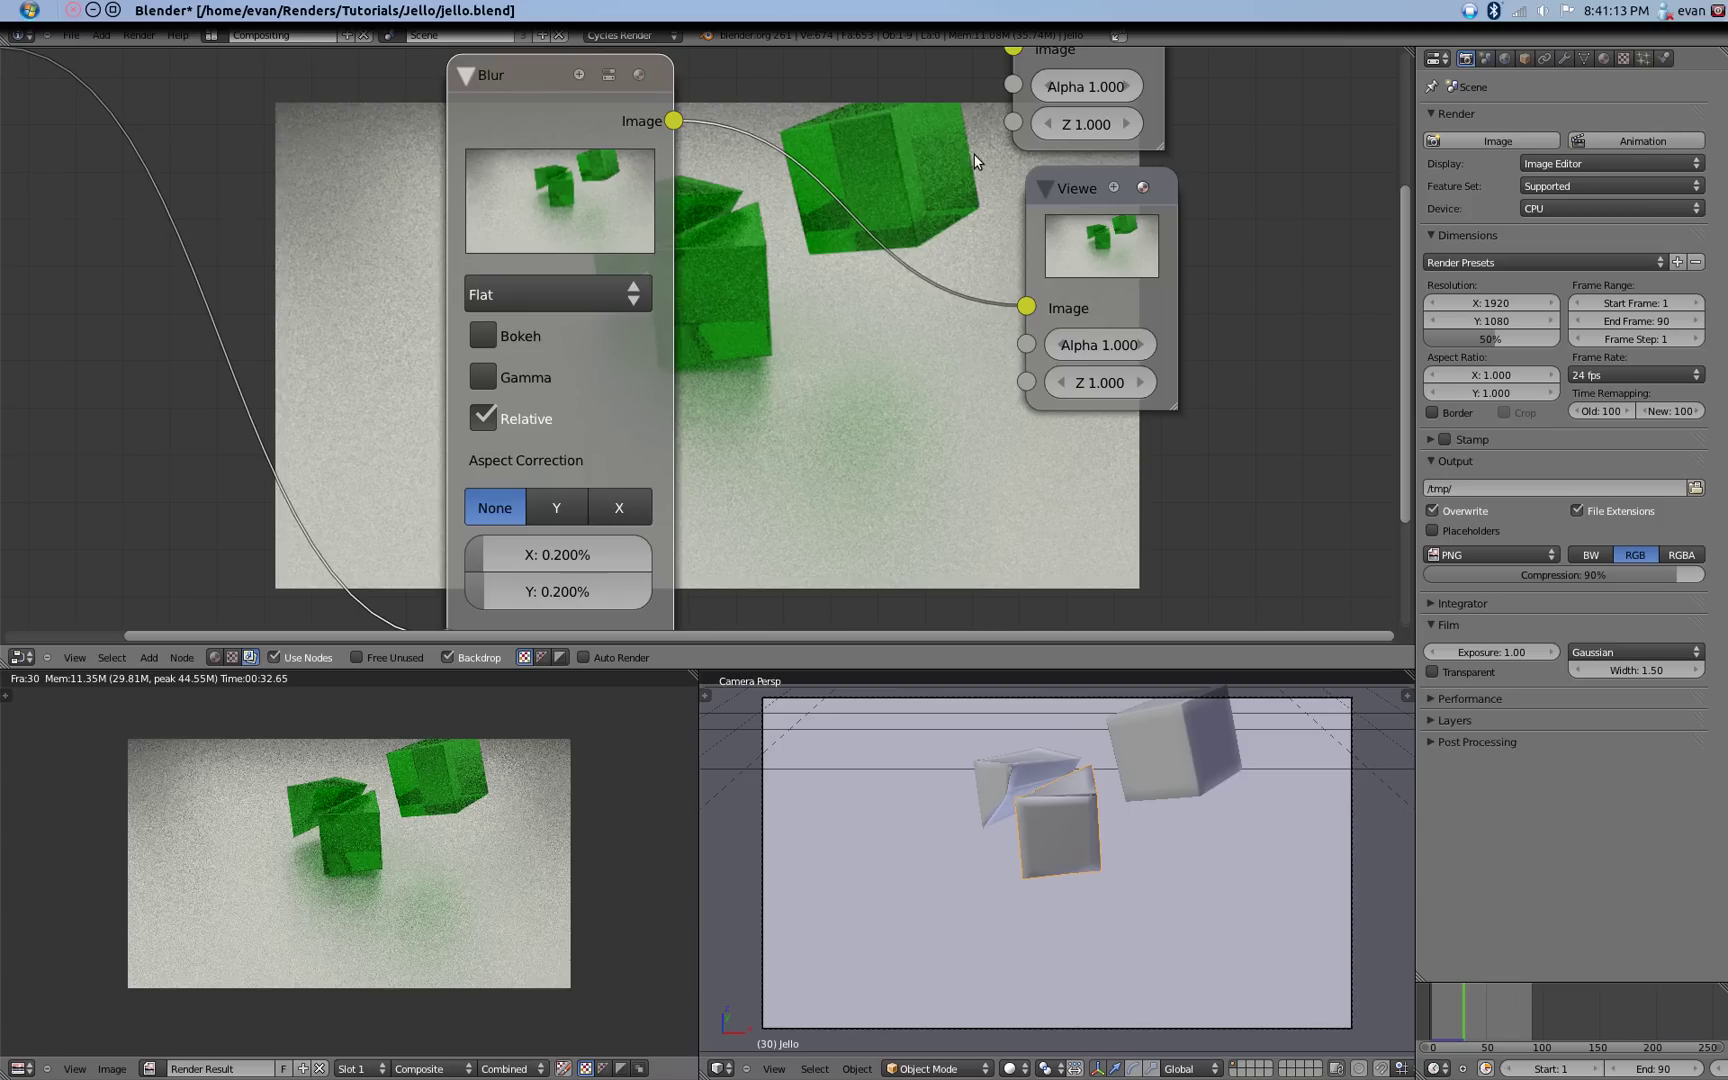
{"action": "scroll", "coordinate": [735, 492], "scroll_direction": "down", "scroll_amount": 4}
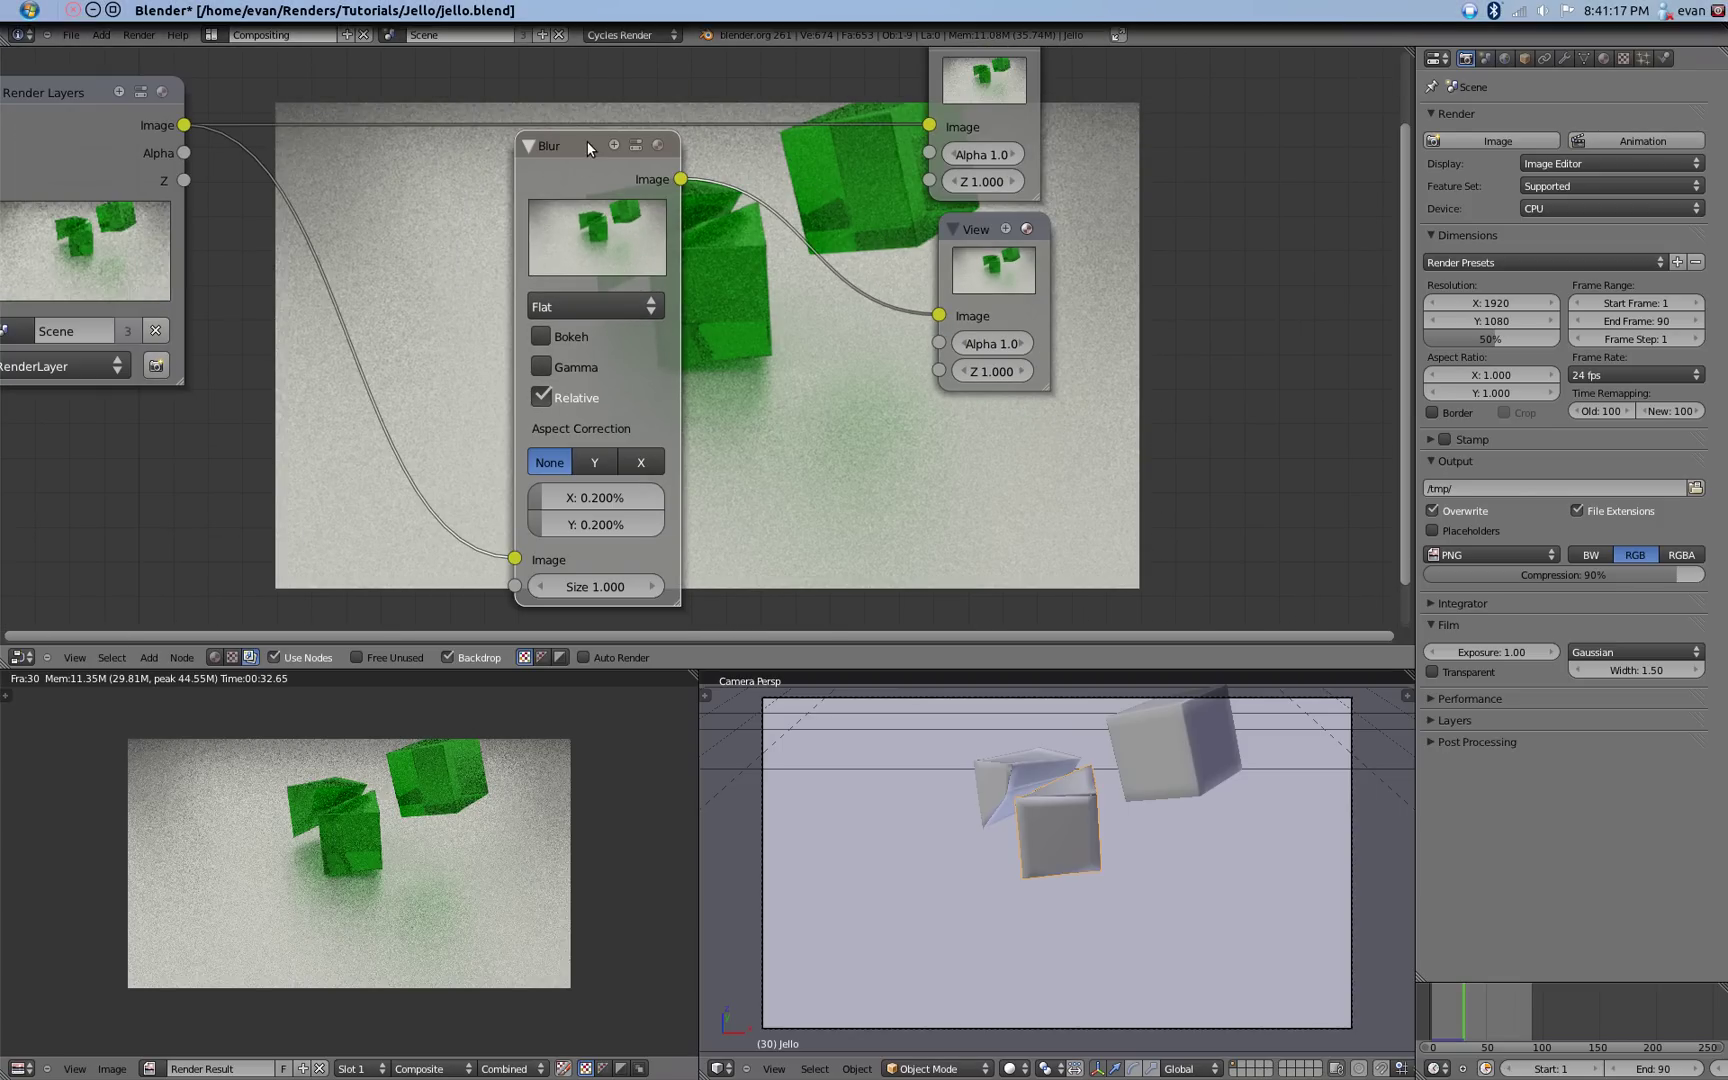
Keep the Flat blur filter, move the Blur node down-left, and expand the Integrator panel.
{"action": "left_click", "coordinate": [597, 307]}
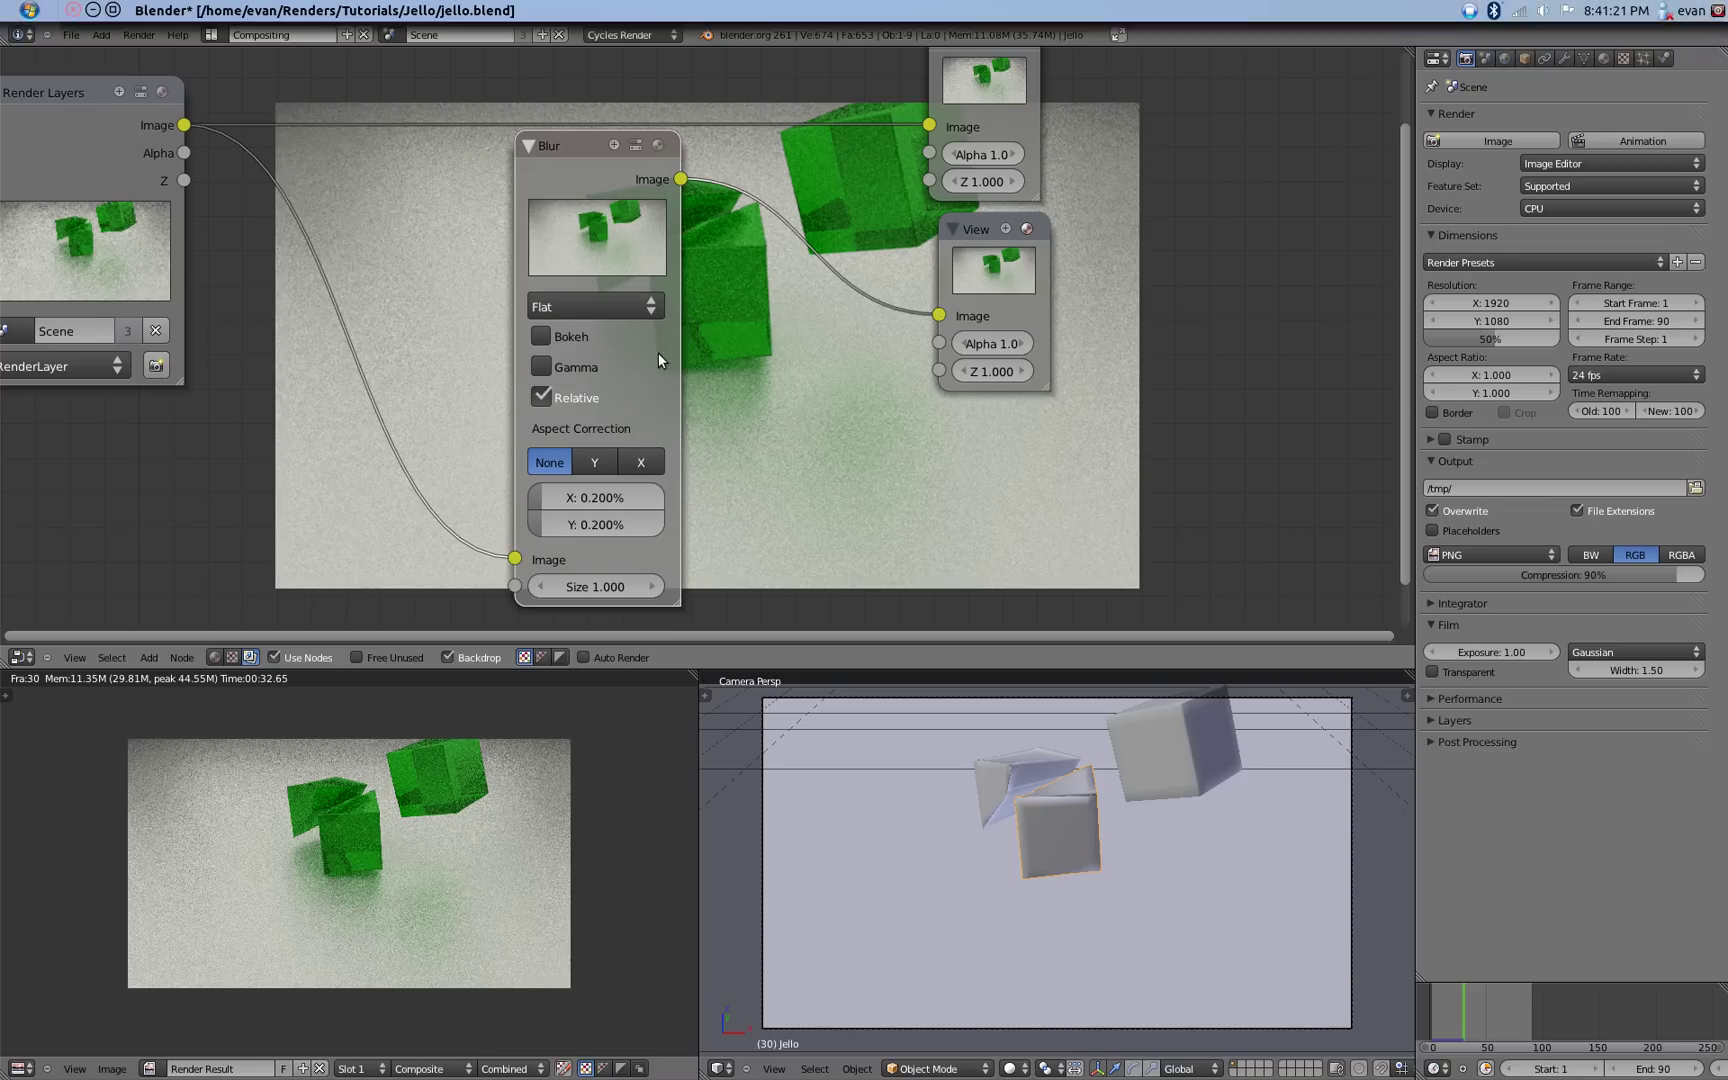
{"action": "middle_click_drag", "start_coordinate": [797, 352], "coordinate": [694, 336]}
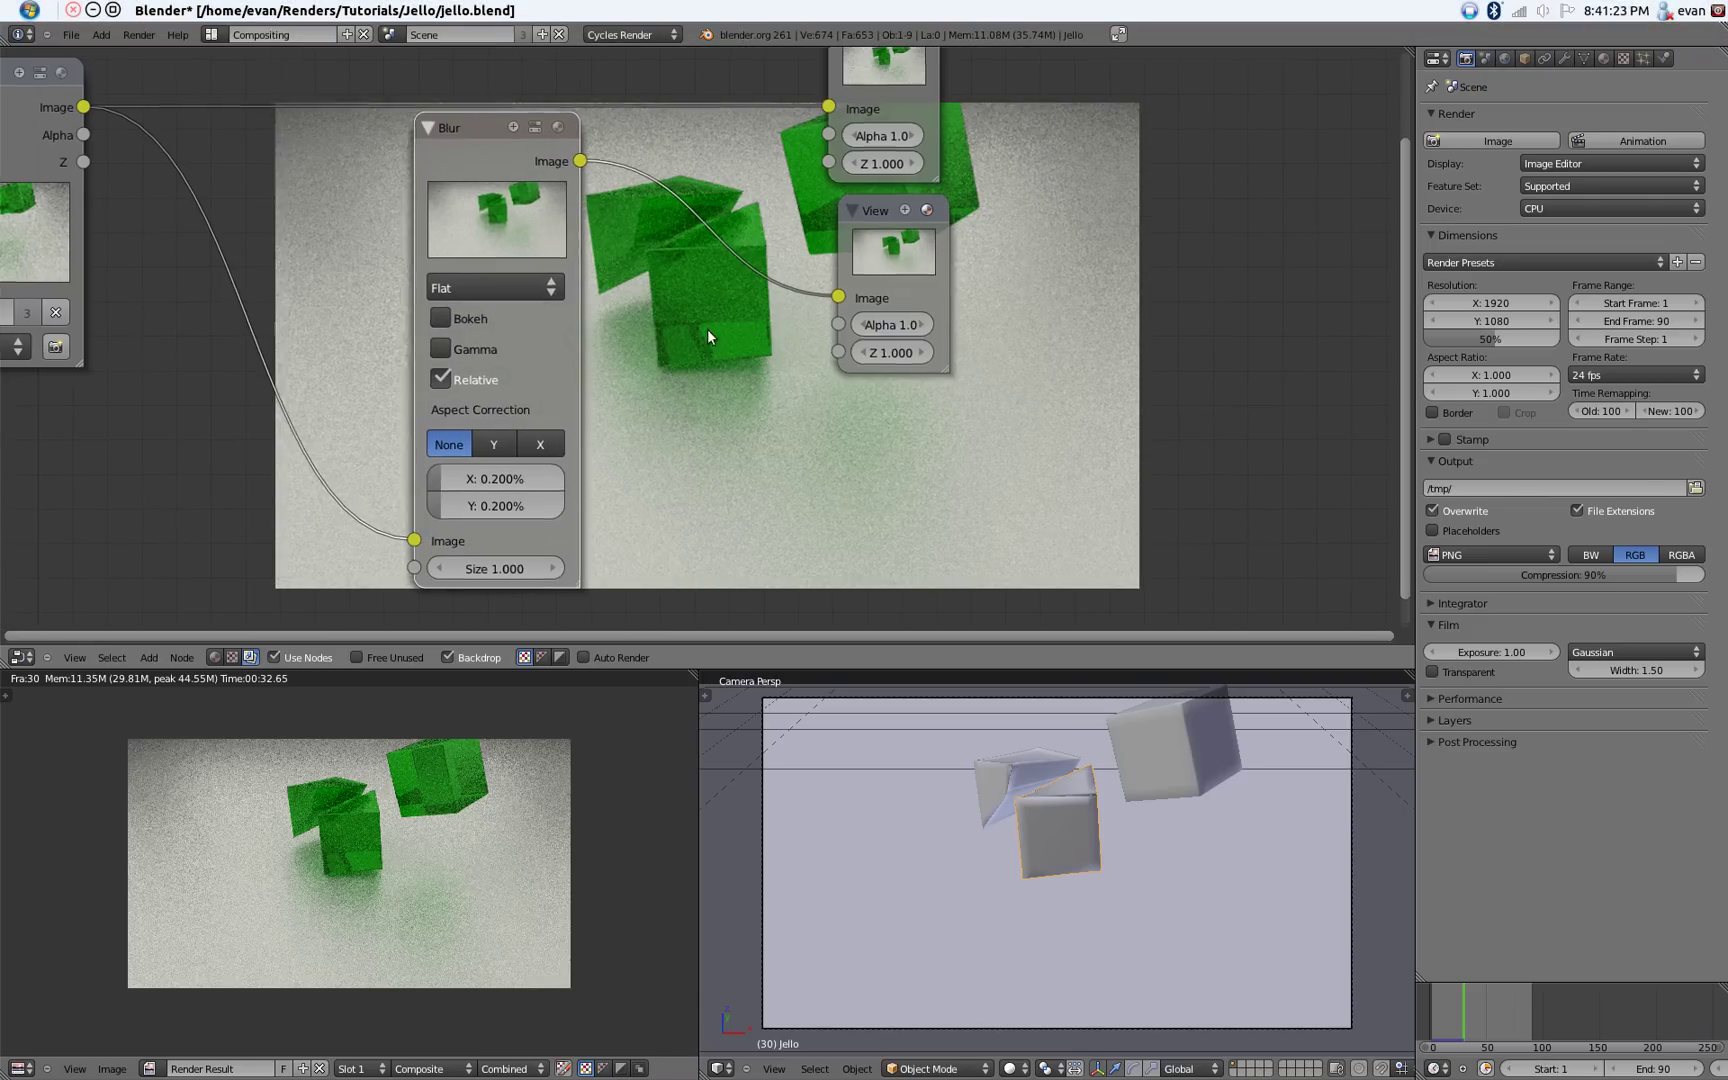
{"action": "scroll", "coordinate": [764, 489], "scroll_direction": "down", "scroll_amount": 2}
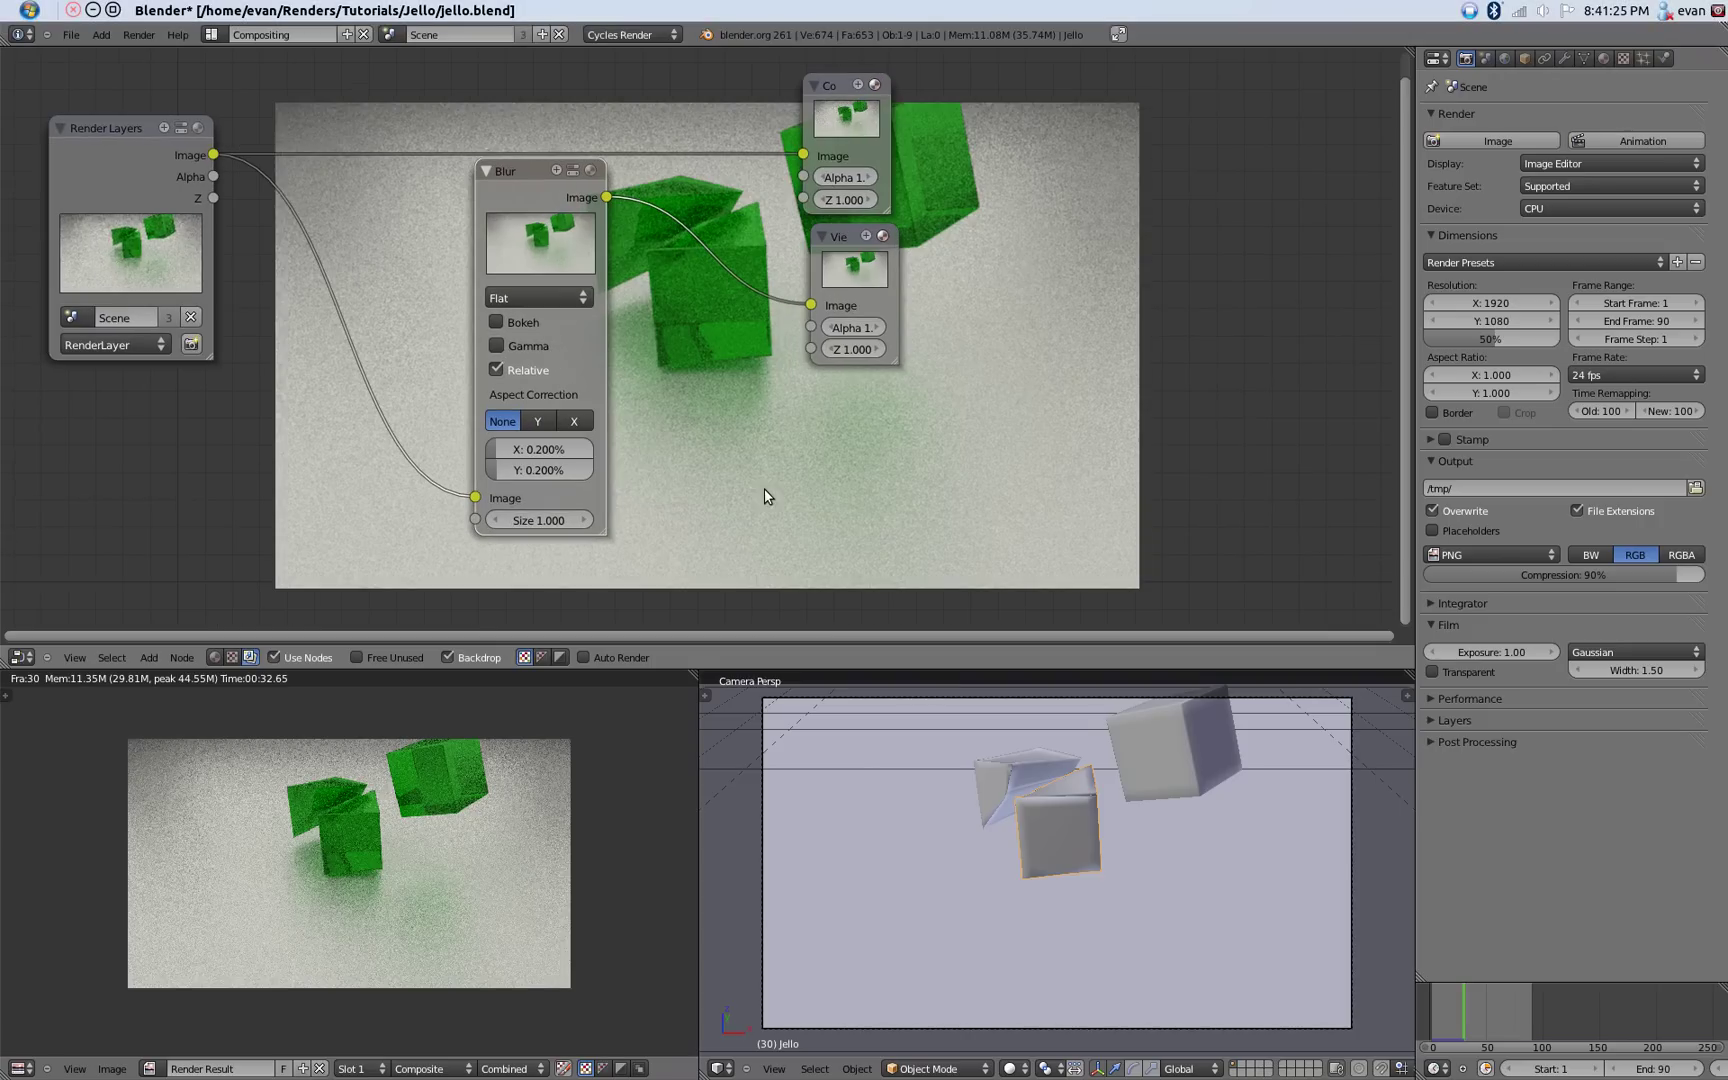
{"action": "left_click_drag", "start_coordinate": [495, 172], "coordinate": [329, 258]}
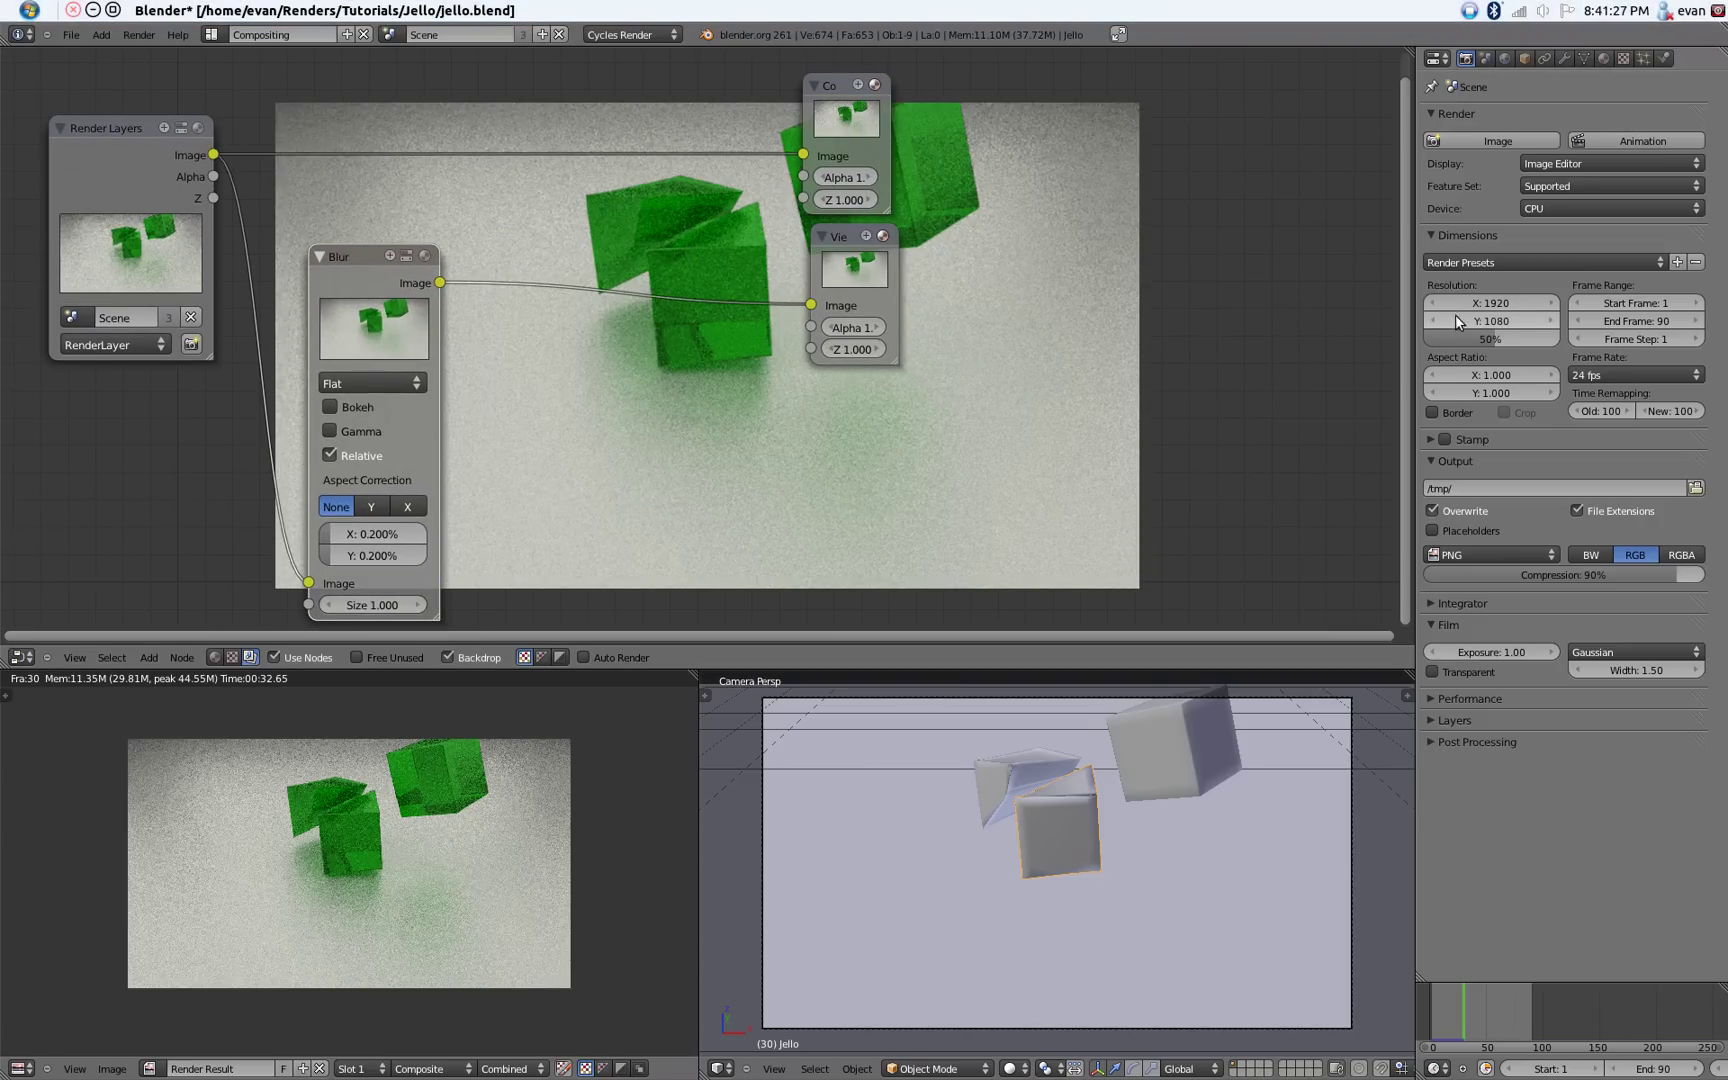
{"action": "left_click", "coordinate": [1440, 603]}
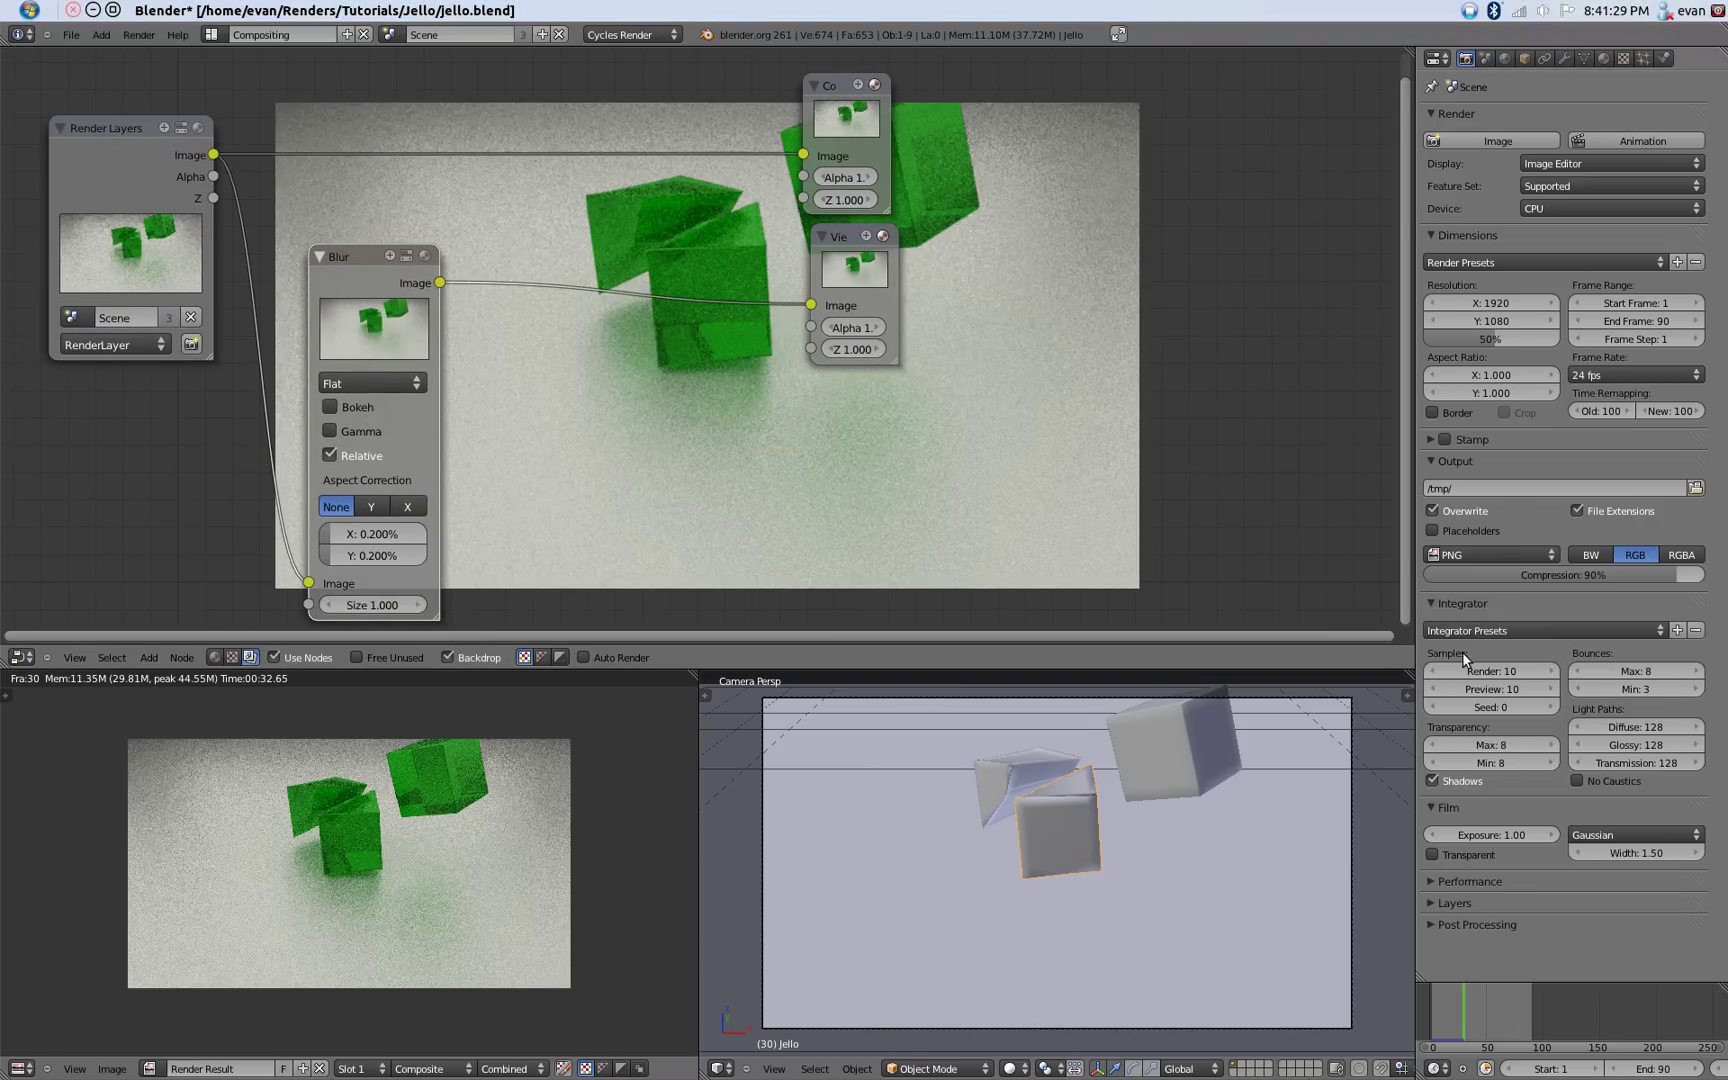
{"action": "scroll", "coordinate": [907, 420], "scroll_direction": "down", "scroll_amount": 1}
{"action": "scroll", "coordinate": [664, 463], "scroll_direction": "up", "scroll_amount": 1}
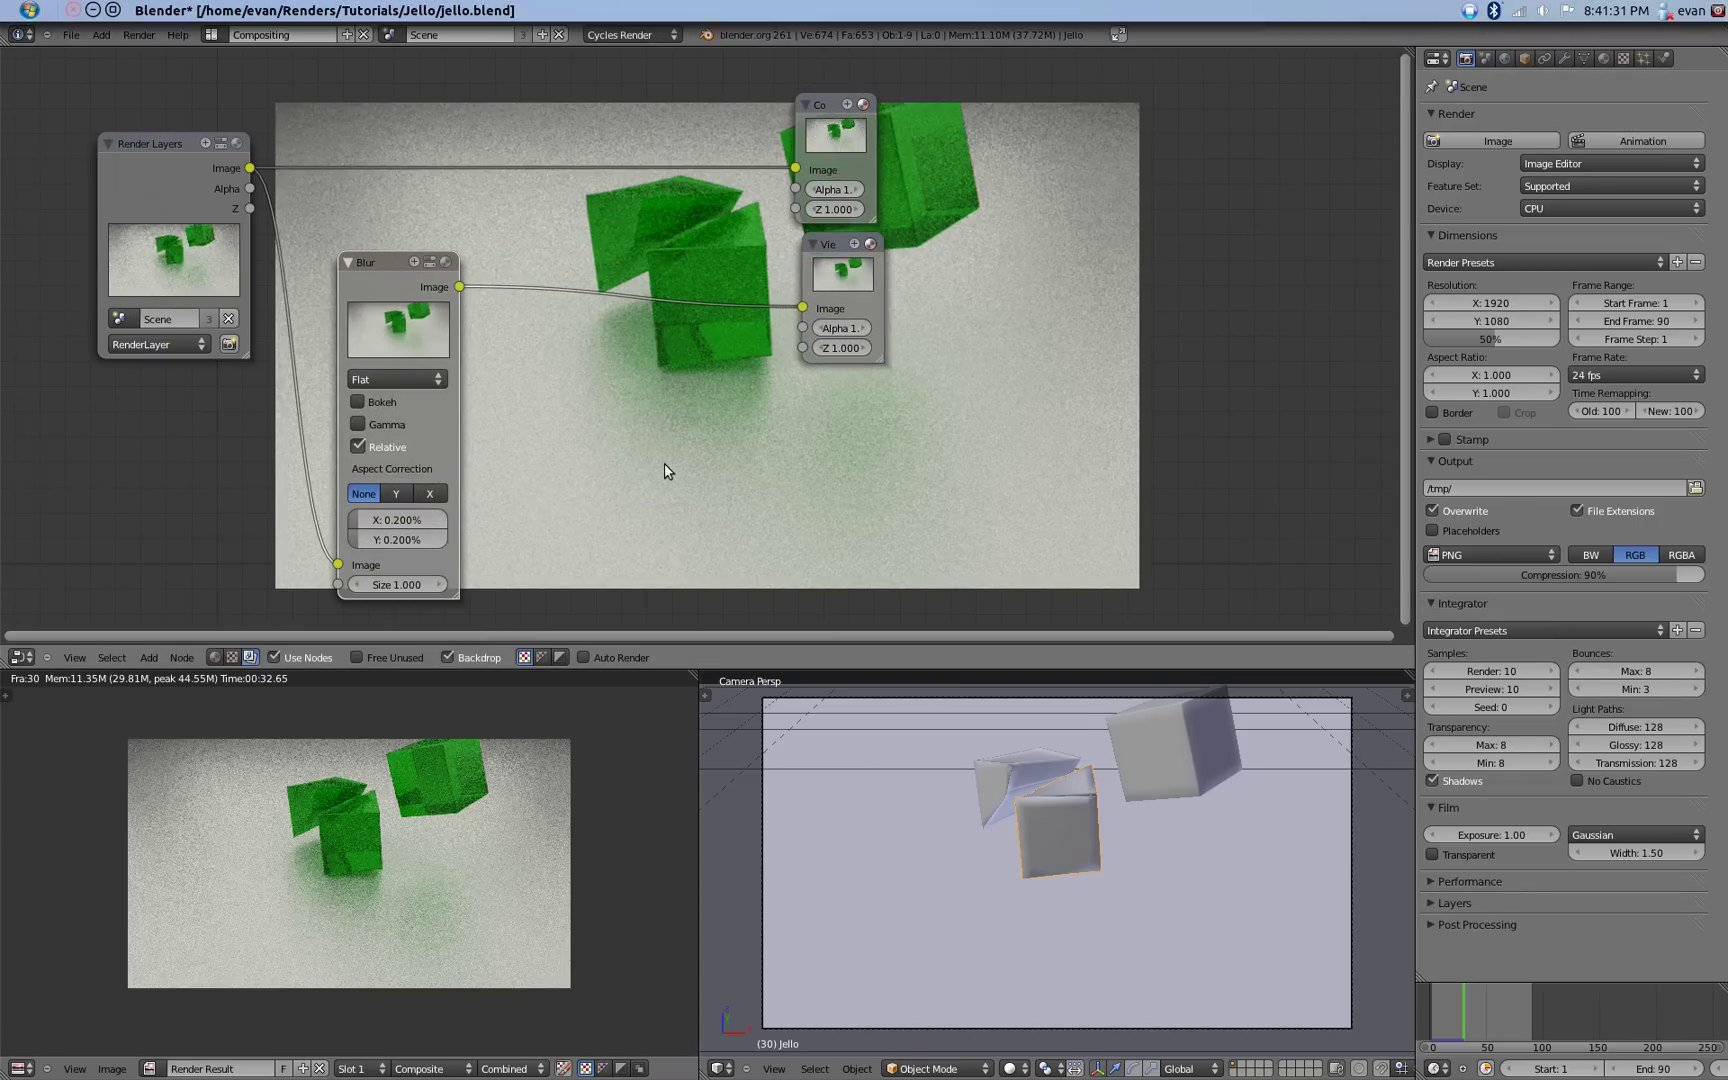
Shift the Viewer and Composite nodes right and down, then duplicate the Composite node.
{"action": "left_click_drag", "start_coordinate": [875, 263], "coordinate": [1037, 306]}
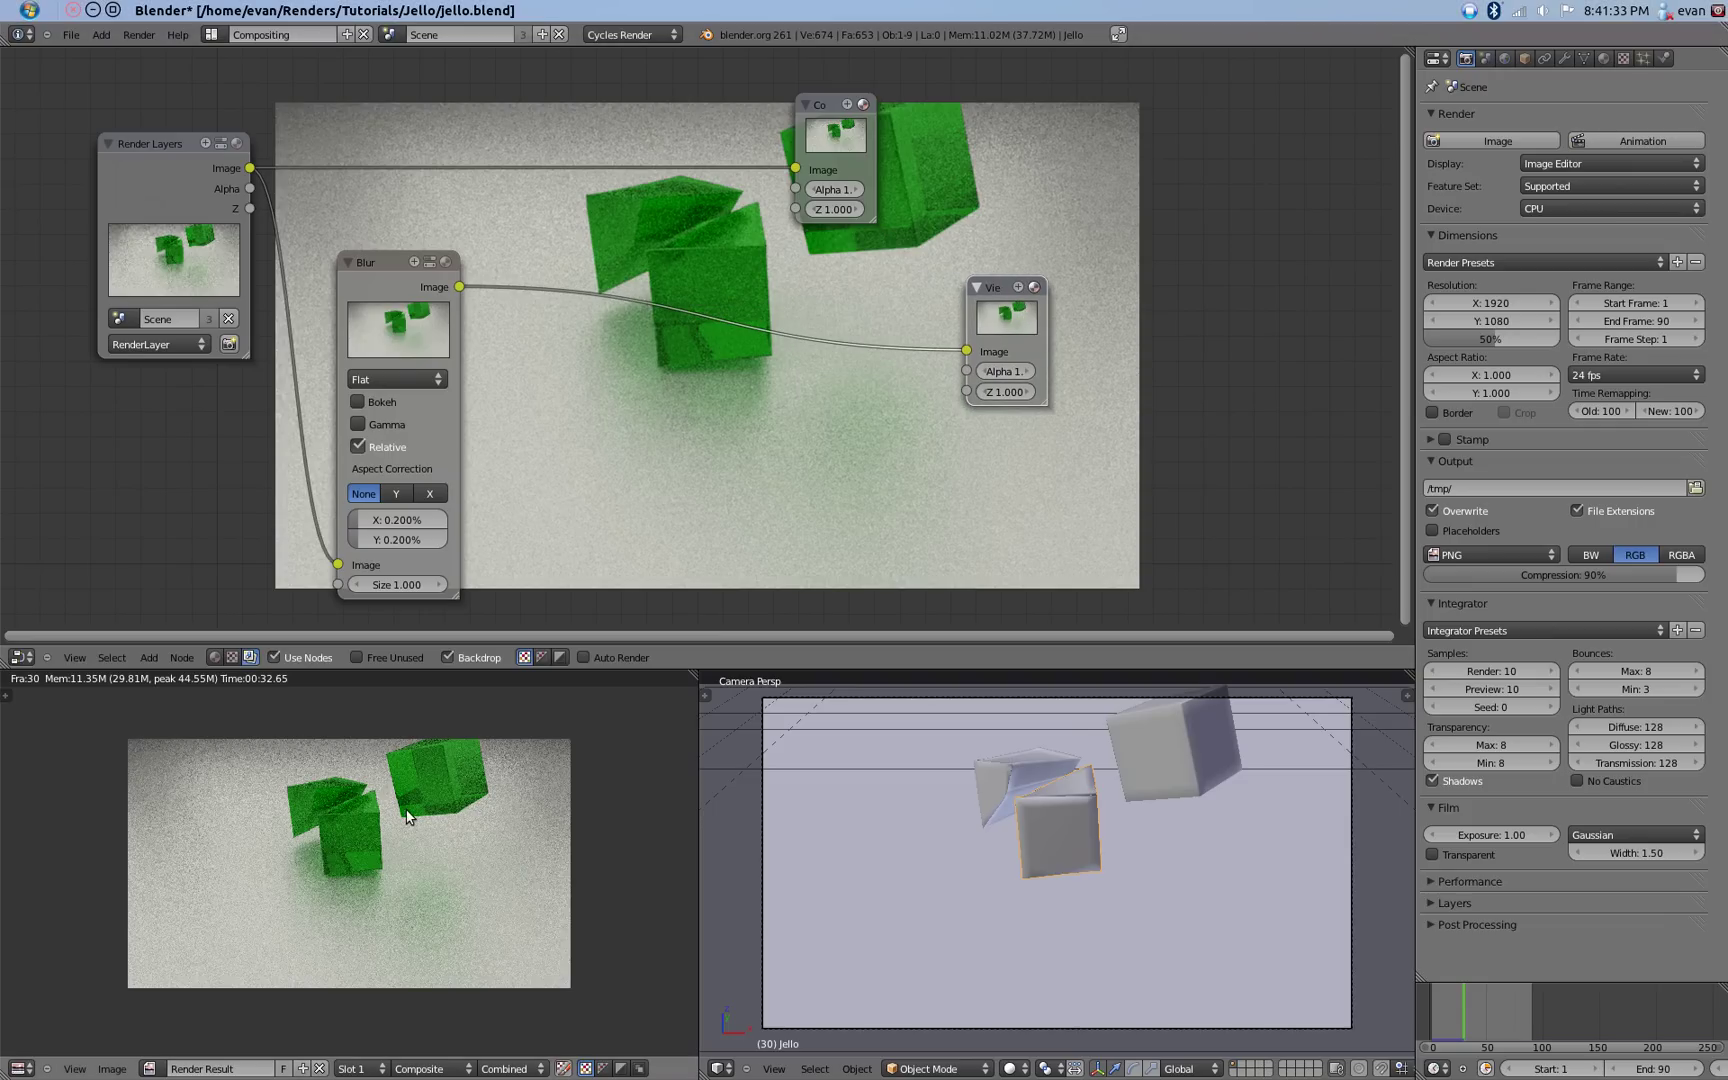
{"action": "scroll", "coordinate": [406, 809], "scroll_direction": "up", "scroll_amount": 5}
{"action": "scroll", "coordinate": [406, 809], "scroll_direction": "up", "scroll_amount": 3}
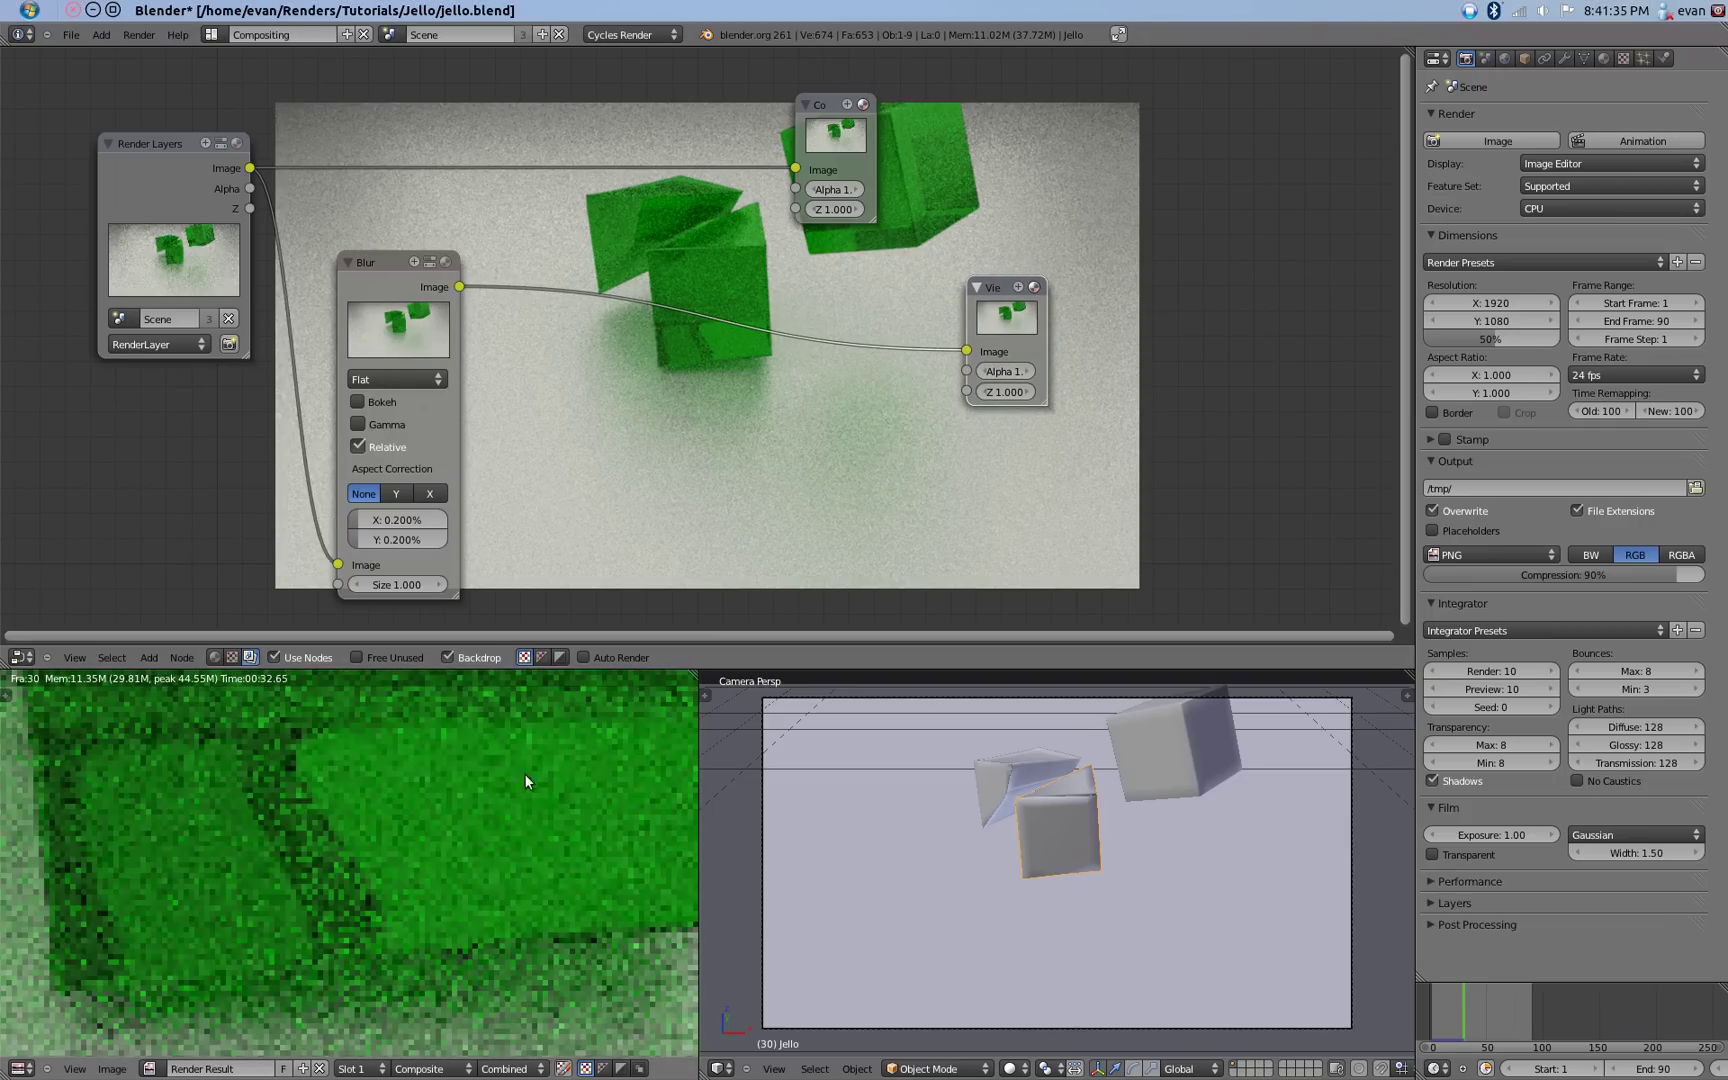
{"action": "scroll", "coordinate": [510, 800], "scroll_direction": "down", "scroll_amount": 1}
{"action": "scroll", "coordinate": [504, 821], "scroll_direction": "down", "scroll_amount": 1}
{"action": "scroll", "coordinate": [697, 431], "scroll_direction": "up", "scroll_amount": 2}
{"action": "scroll", "coordinate": [697, 431], "scroll_direction": "down", "scroll_amount": 1}
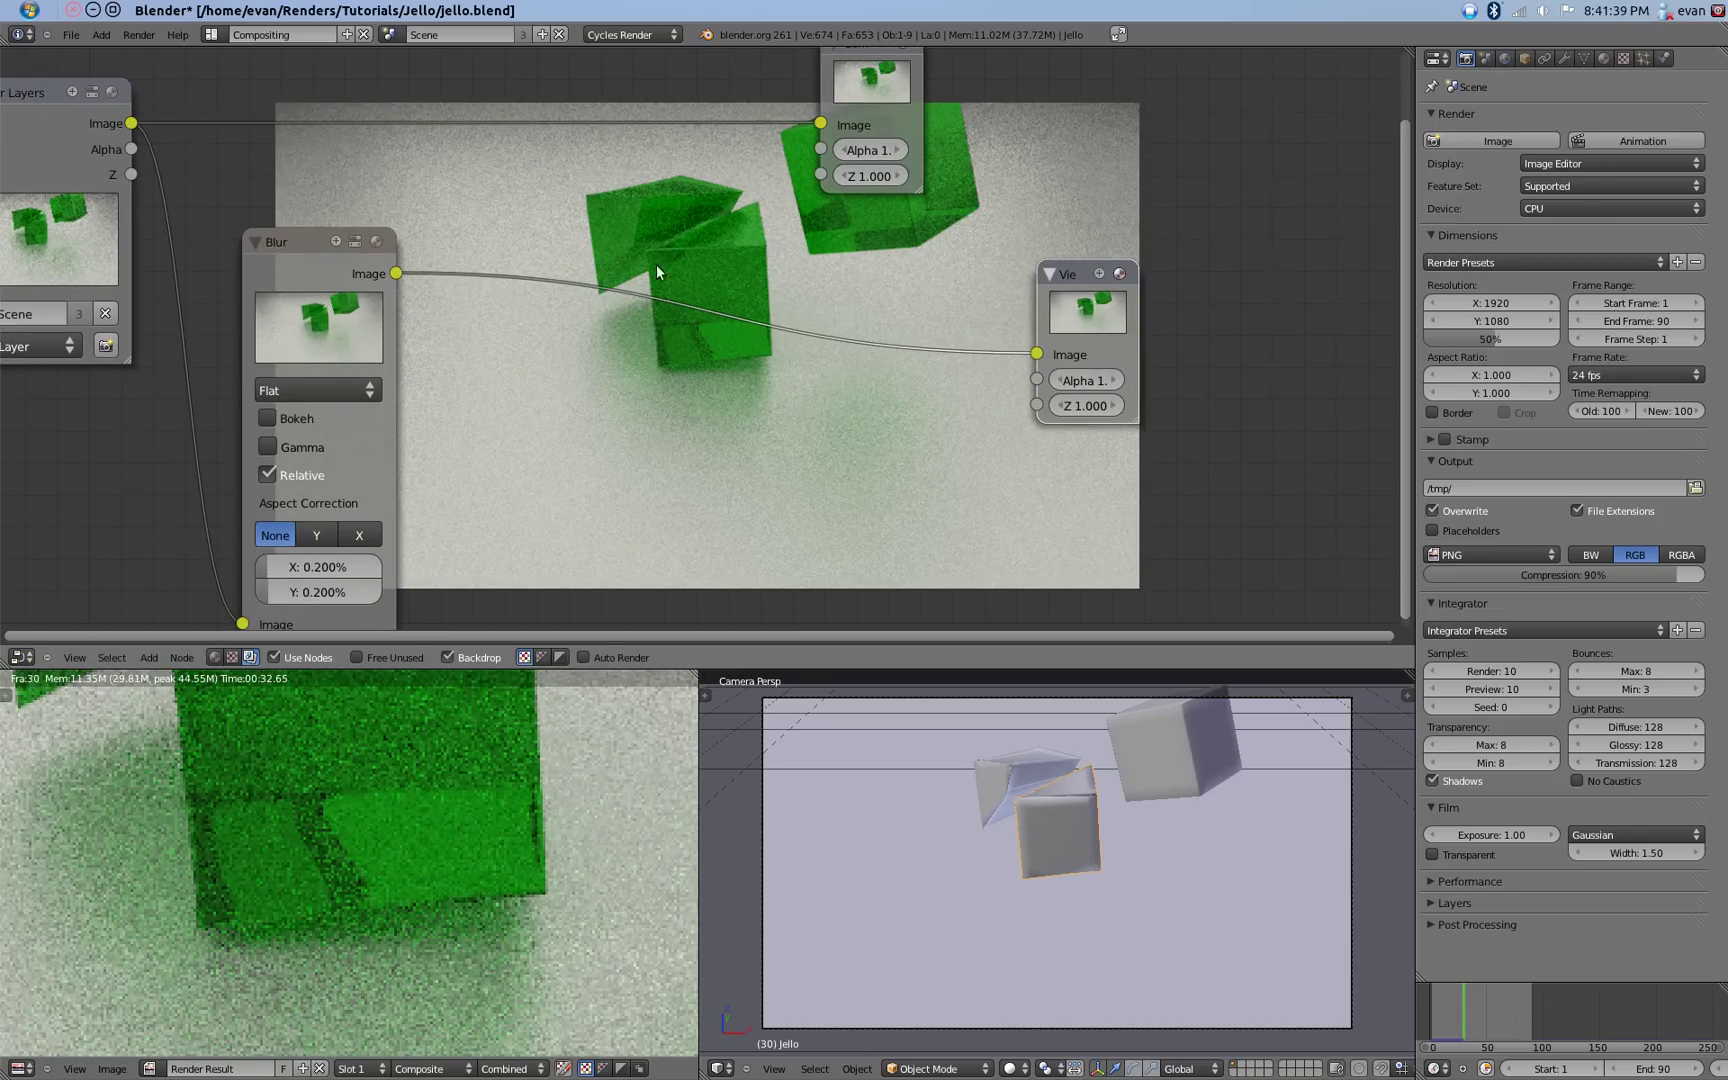
{"action": "scroll", "coordinate": [815, 277], "scroll_direction": "down", "scroll_amount": 1}
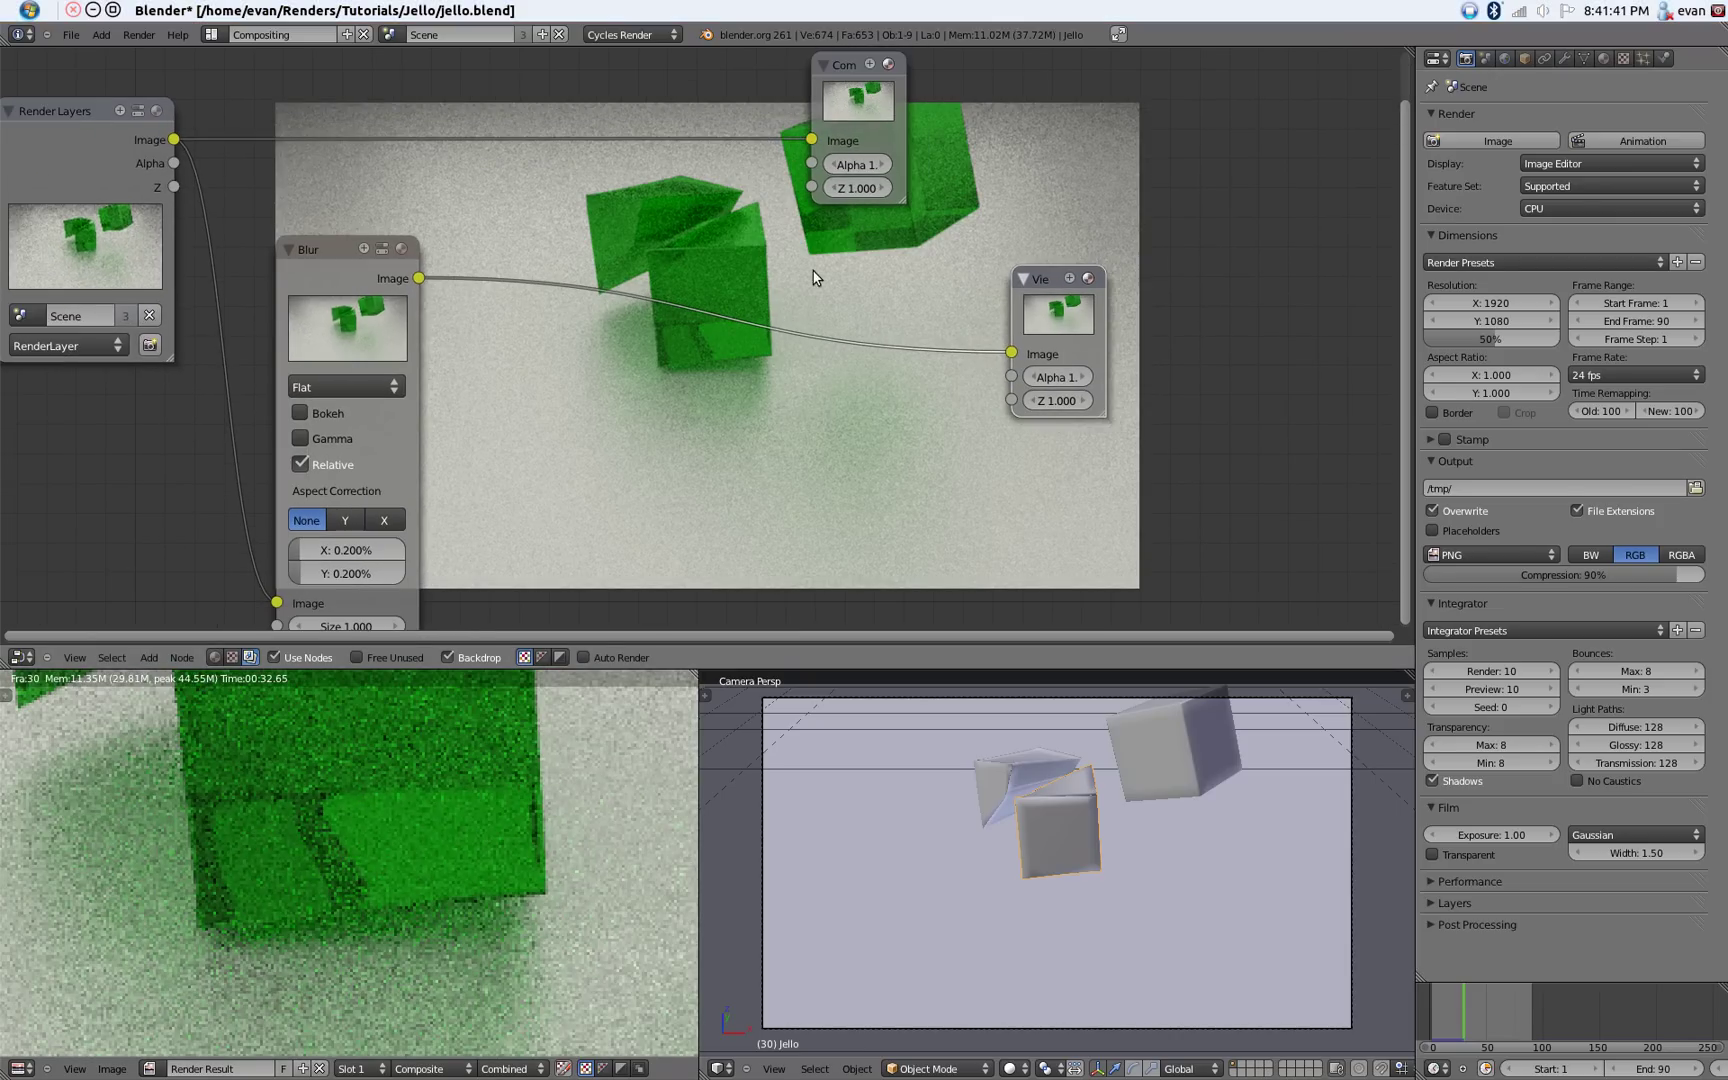
{"action": "left_click_drag", "start_coordinate": [851, 89], "coordinate": [1064, 142]}
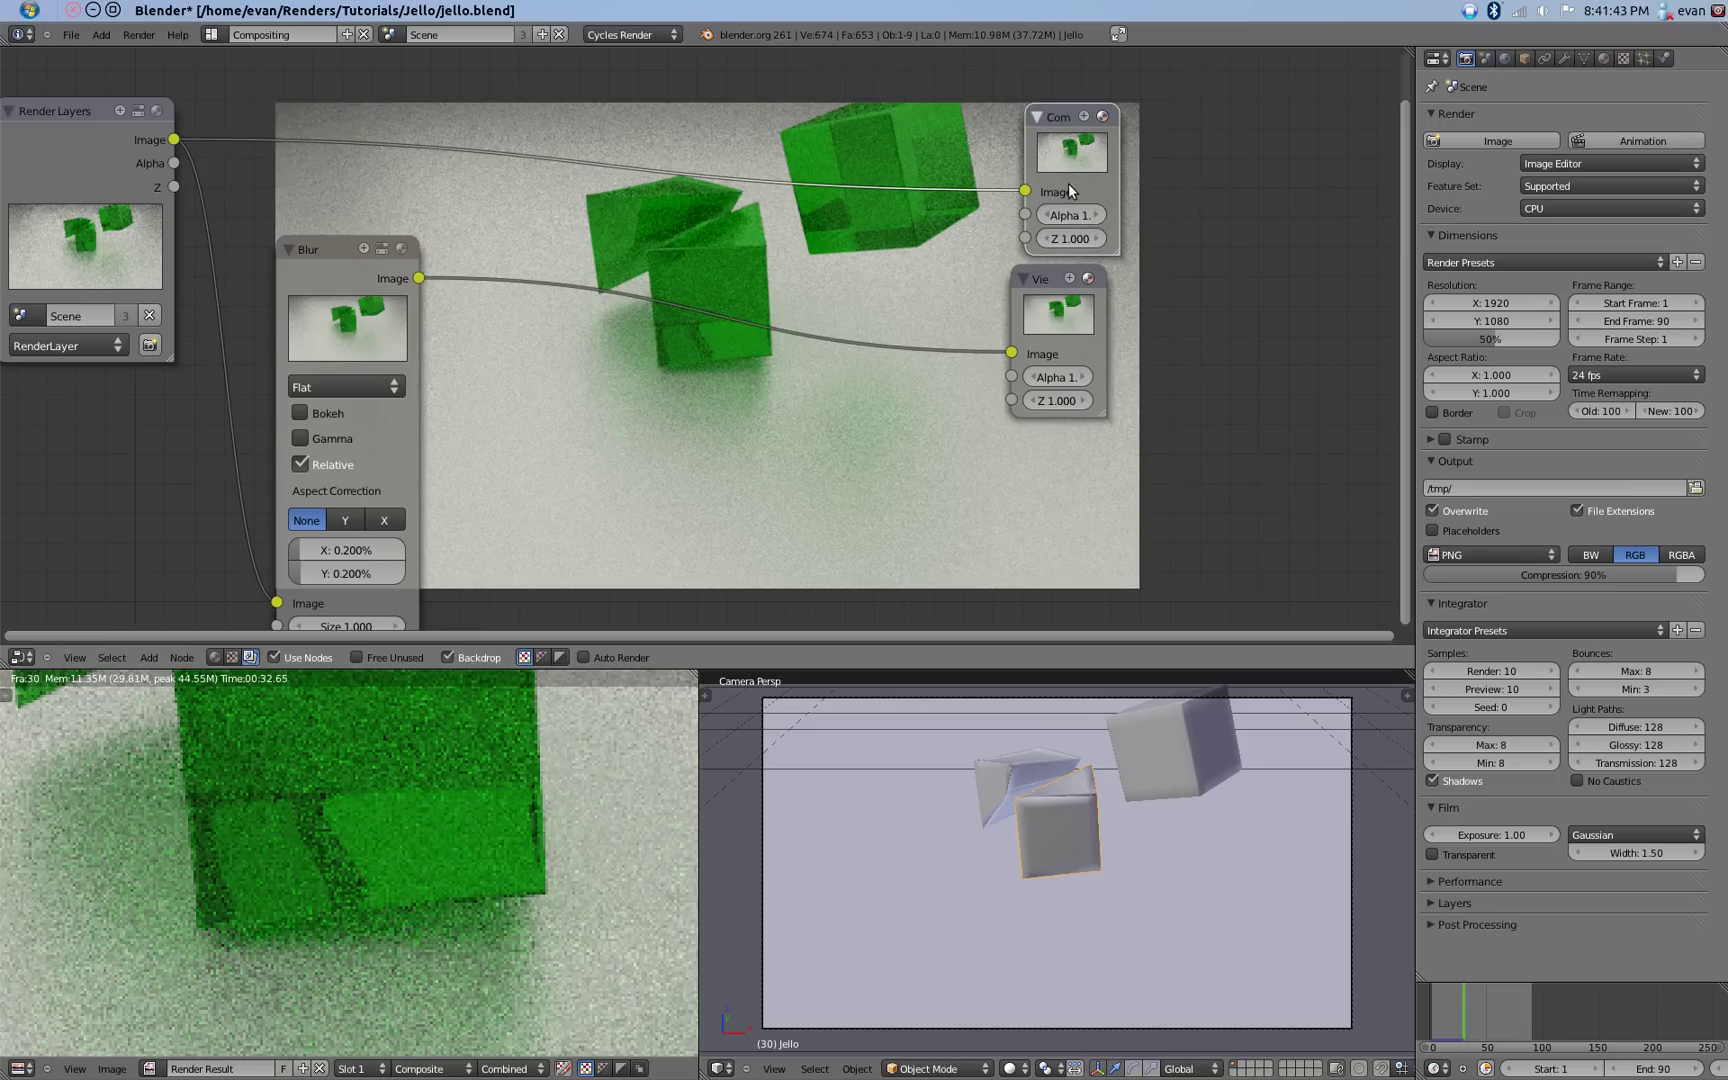
{"action": "key", "text": "shift+d"}
Place the Composite copy below the Viewer, link the Blur output to it, and make it active.
{"action": "left_click", "coordinate": [790, 440]}
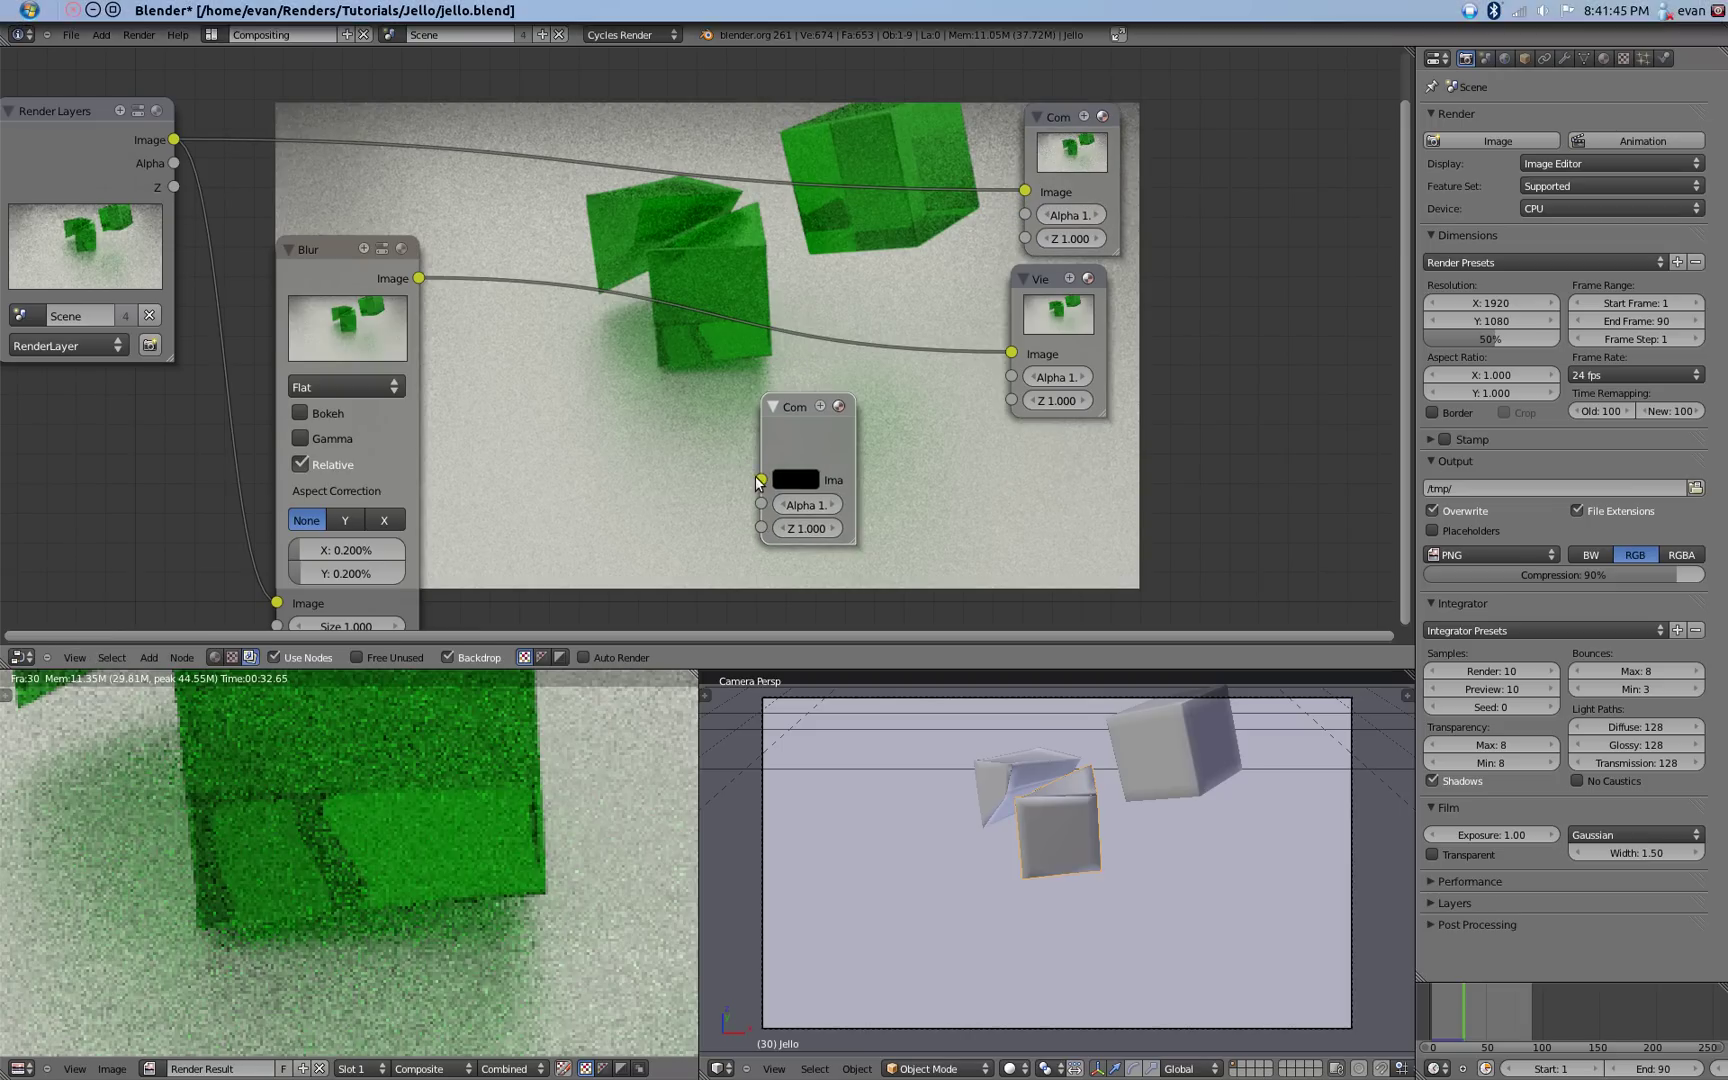
{"action": "left_click_drag", "start_coordinate": [762, 479], "coordinate": [392, 325]}
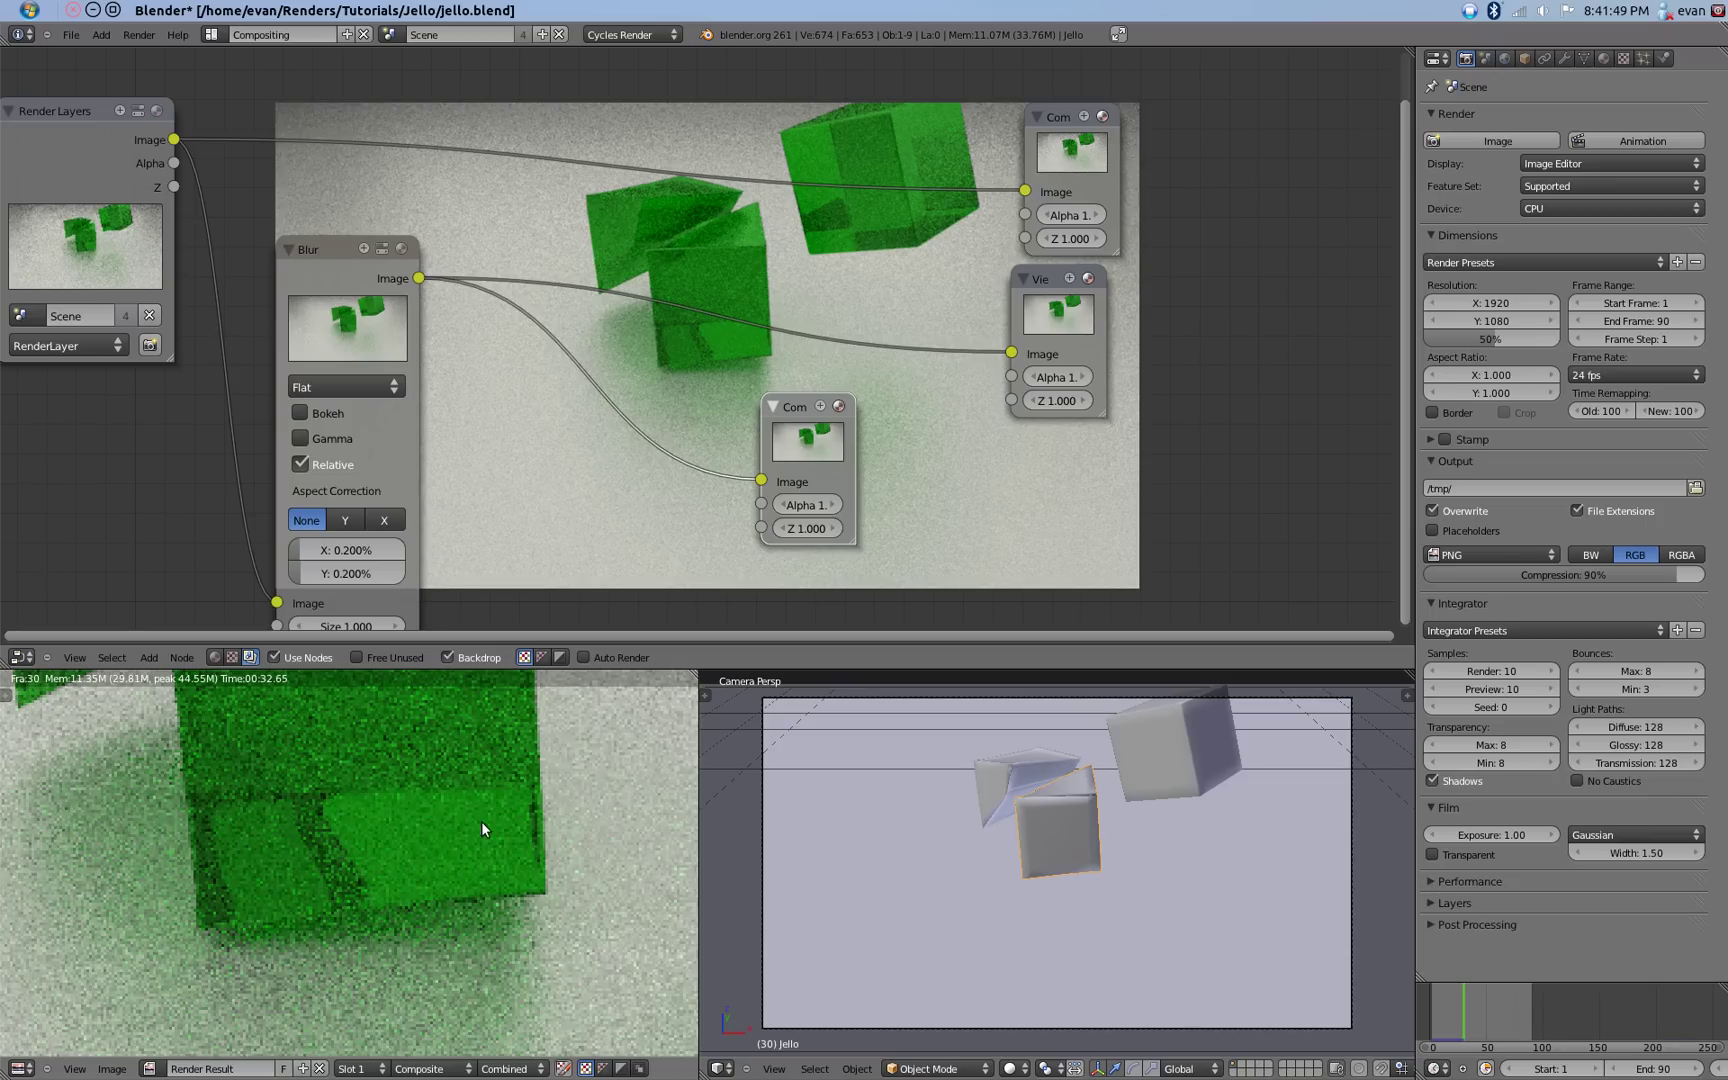
{"action": "left_click", "coordinate": [805, 415]}
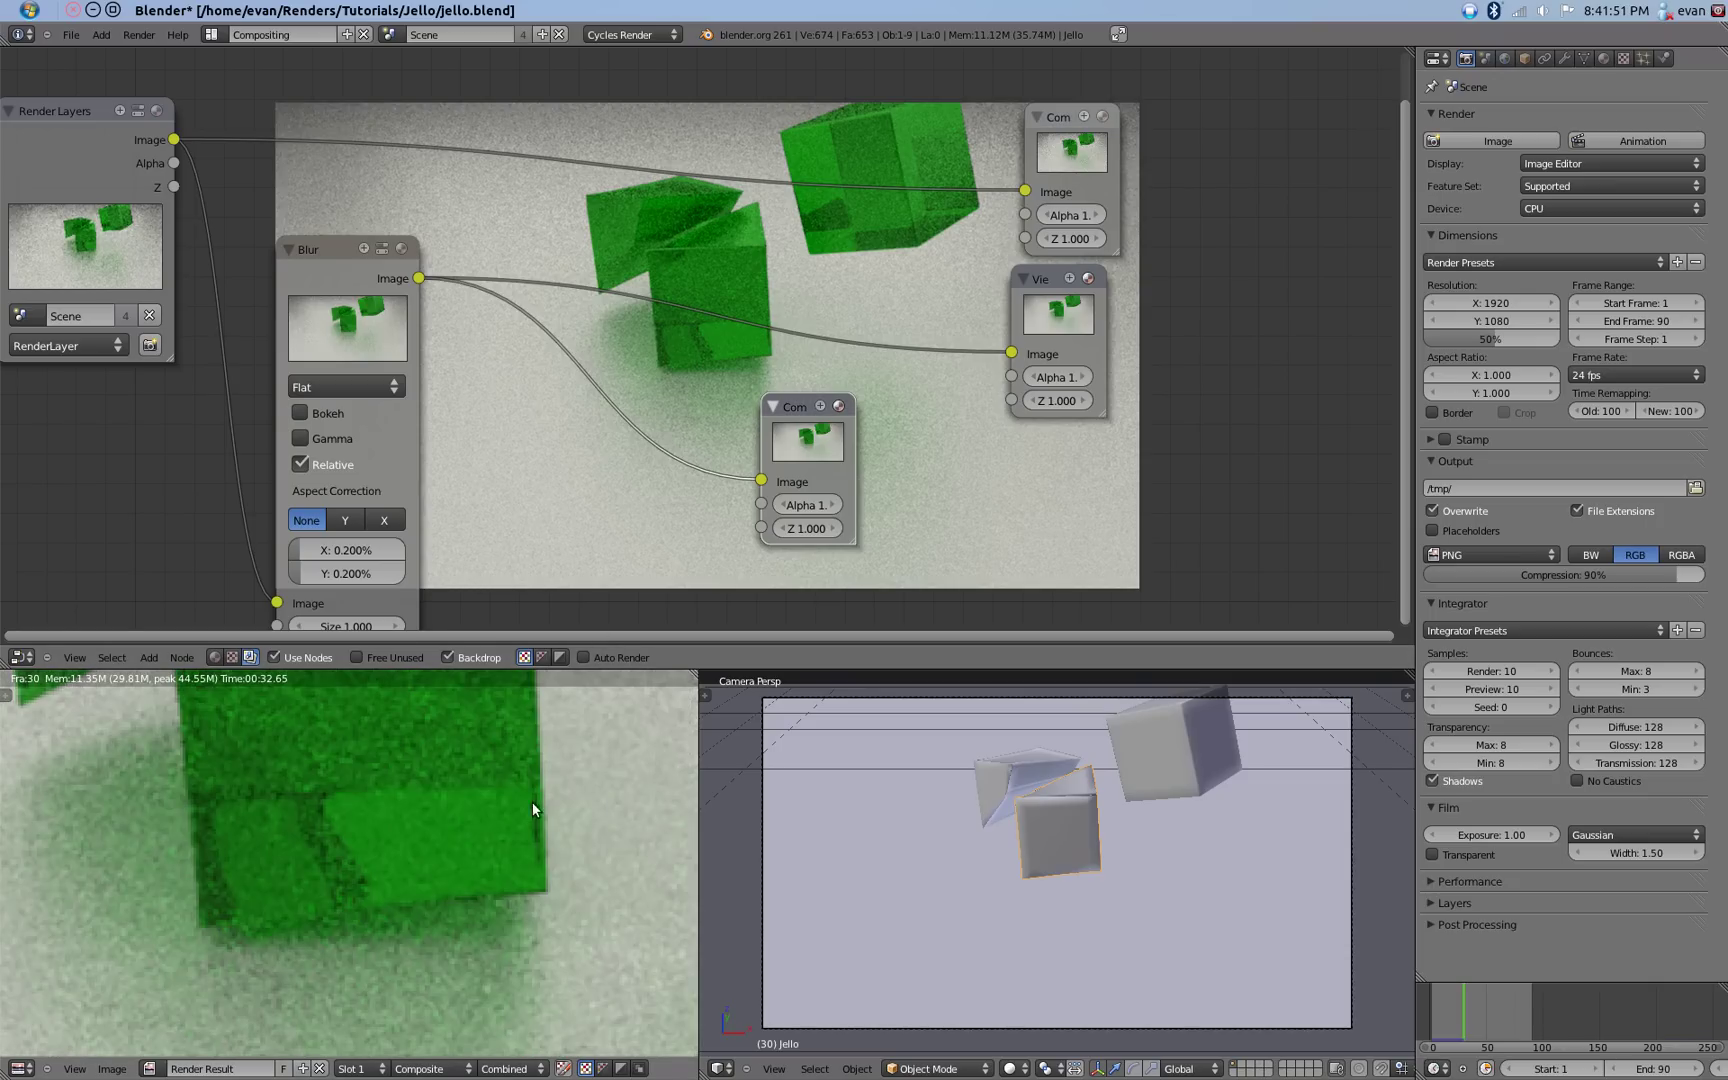
{"action": "scroll", "coordinate": [524, 806], "scroll_direction": "down", "scroll_amount": 4}
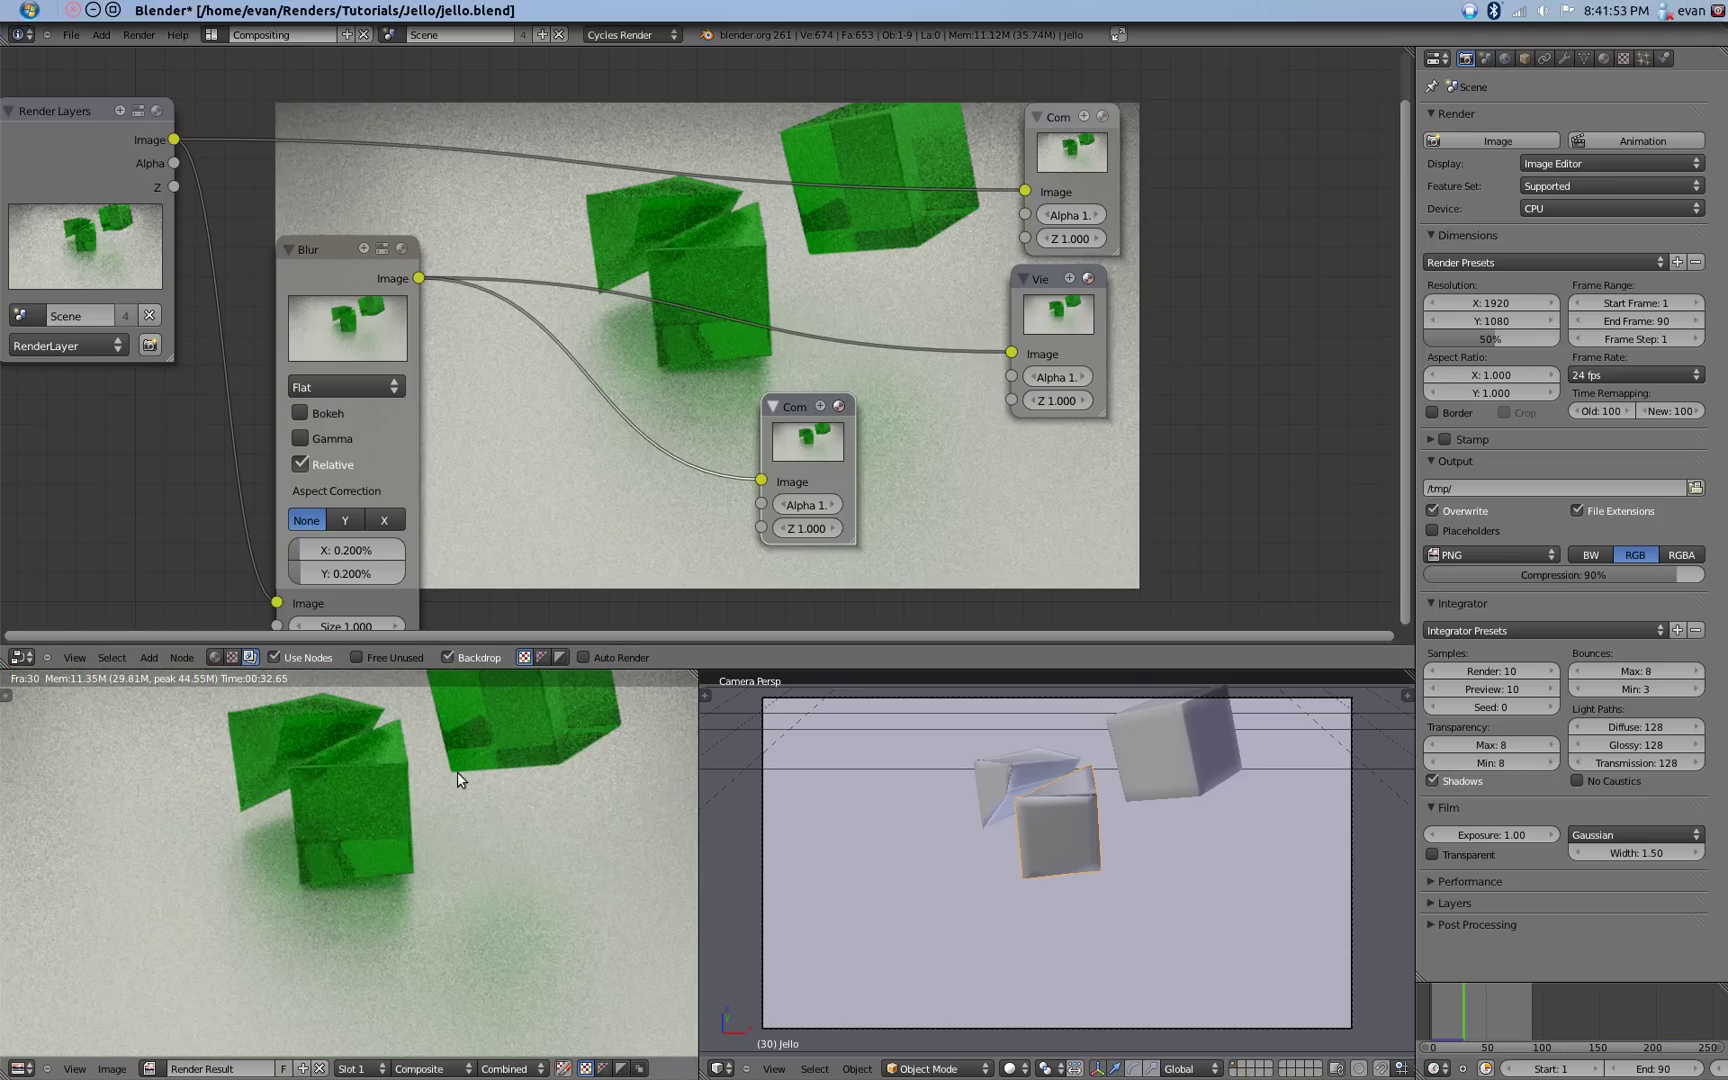
{"action": "scroll", "coordinate": [348, 836], "scroll_direction": "down", "scroll_amount": 3}
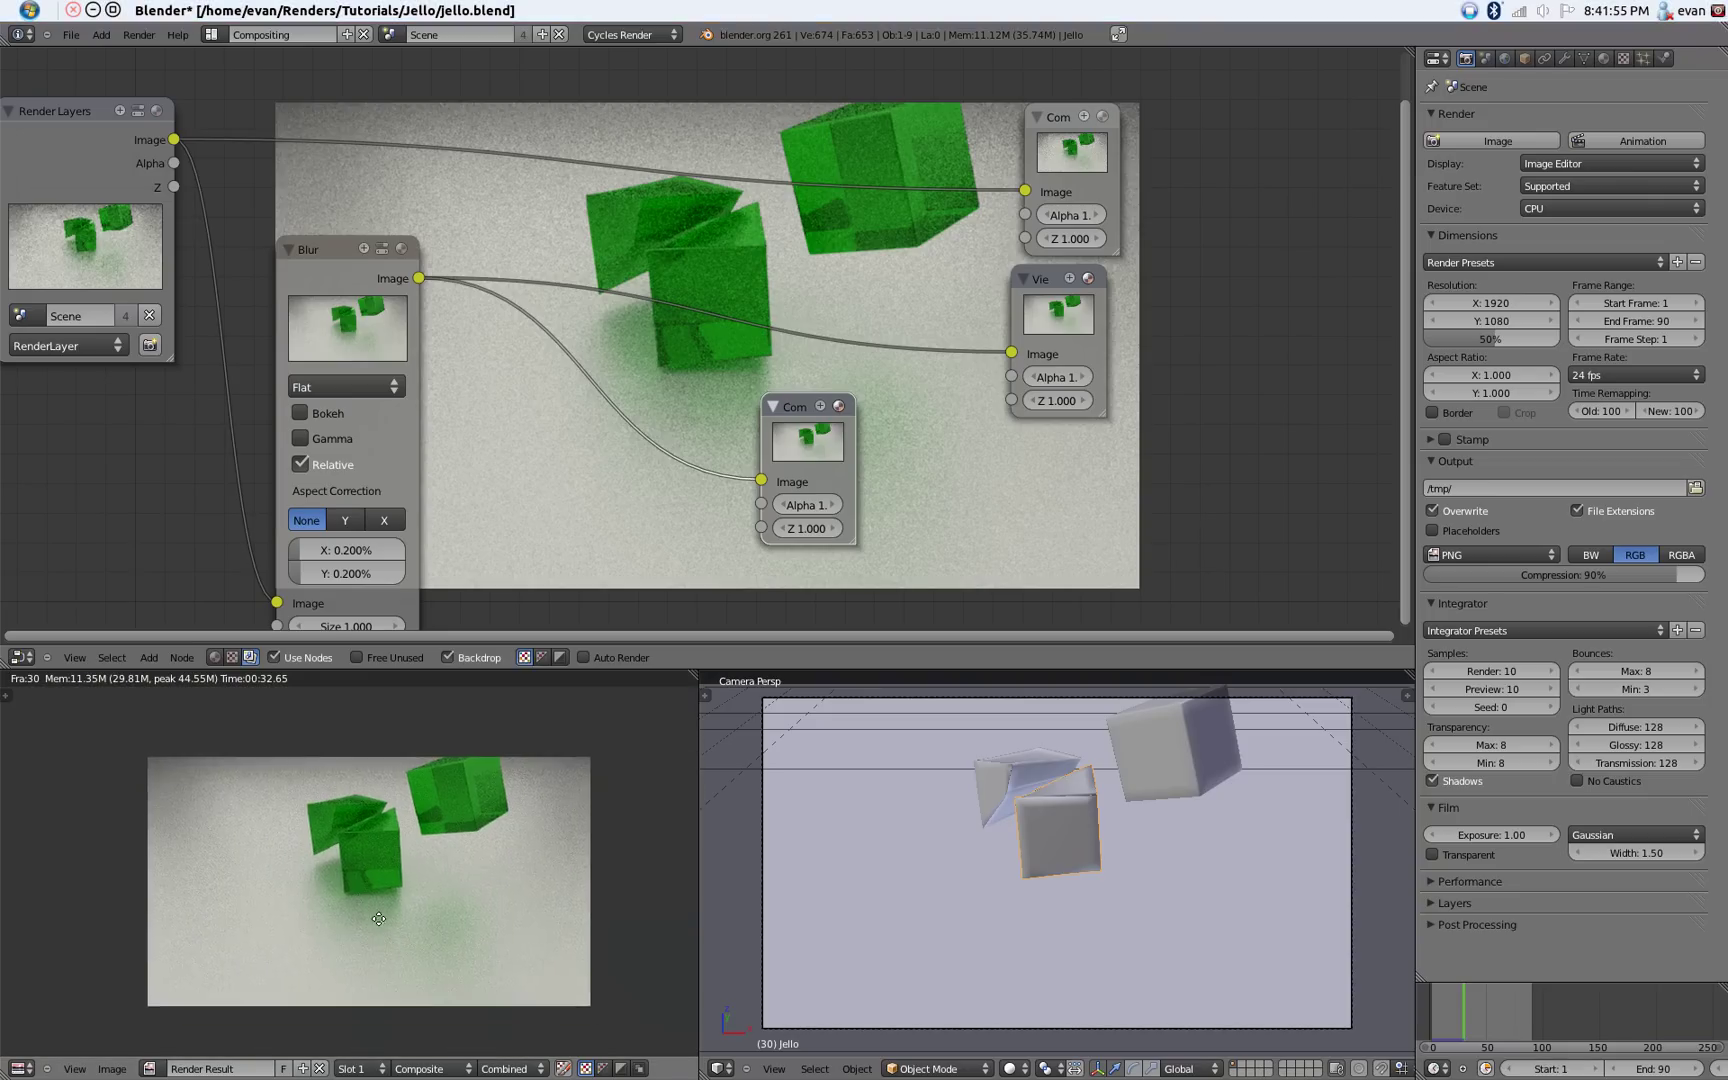
{"action": "mouse_move", "coordinate": [376, 913]}
{"action": "middle_mouse_down"}
{"action": "mouse_move", "coordinate": [334, 957]}
{"action": "mouse_move", "coordinate": [358, 946]}
{"action": "mouse_move", "coordinate": [356, 910]}
{"action": "middle_mouse_up"}
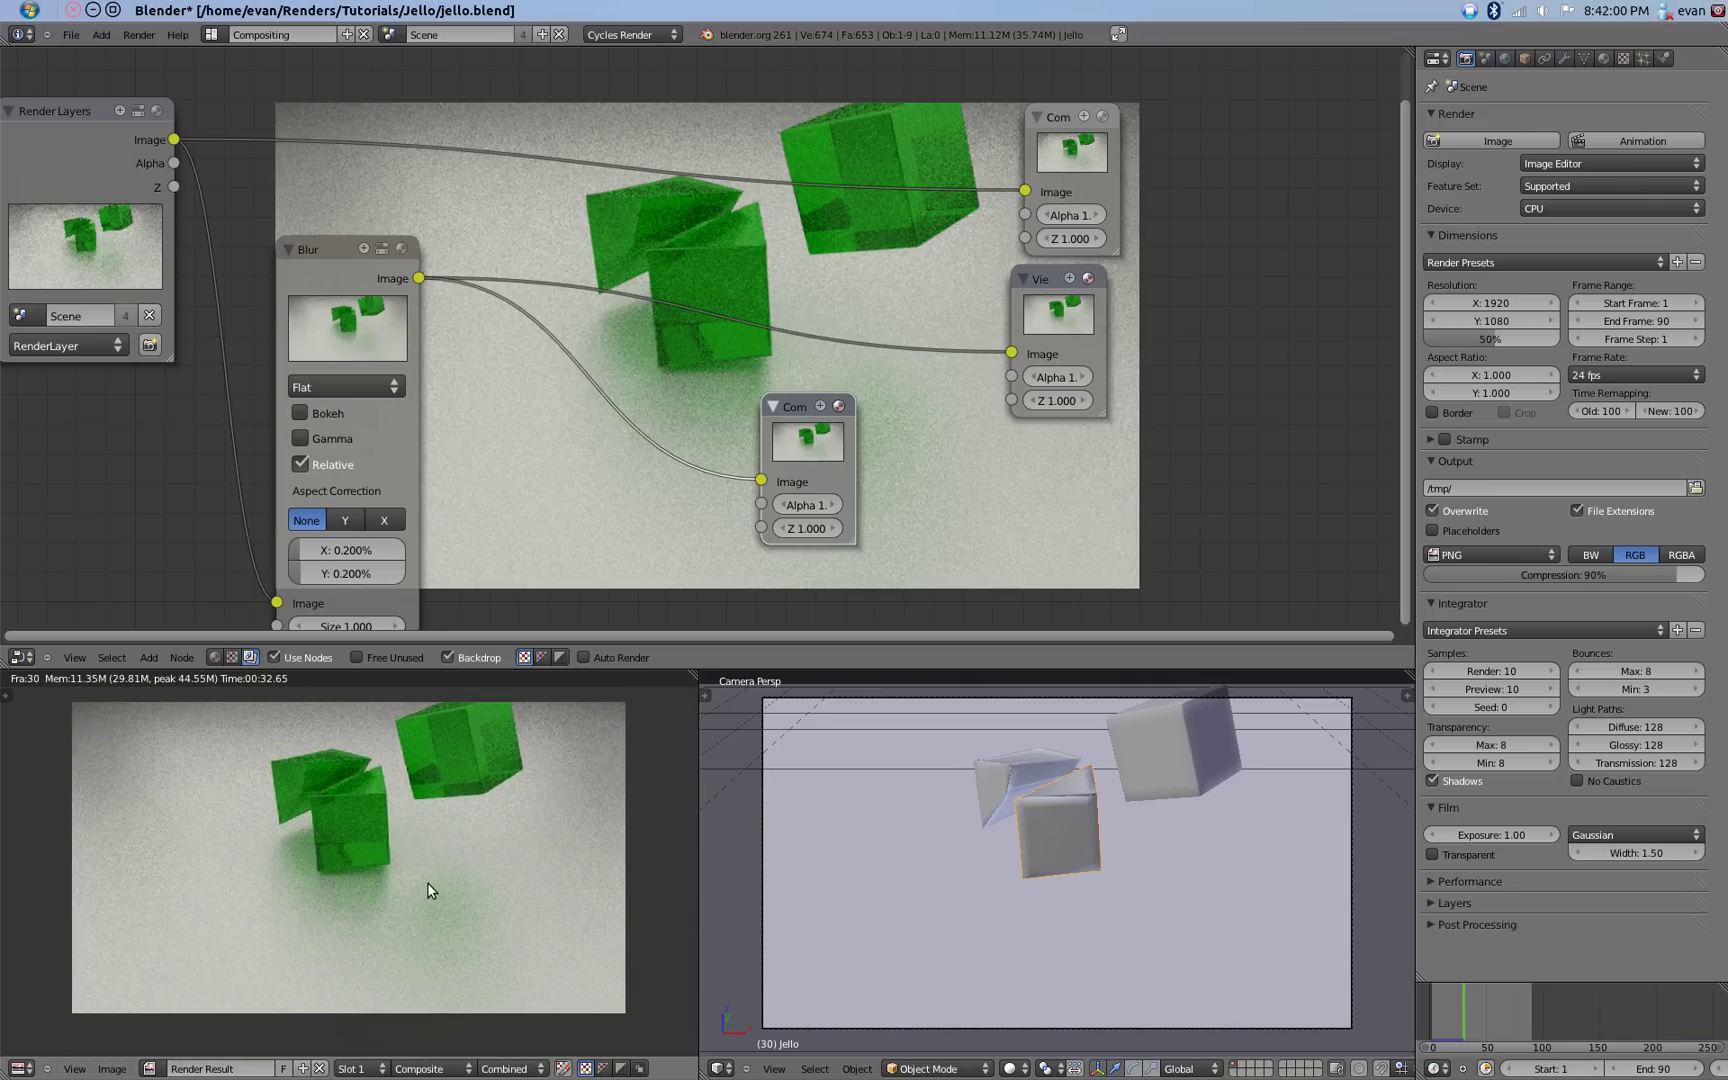
Overwrite-save jello.blend, play the animation, then scrub back to frame 0.
{"action": "key", "text": "ctrl+s"}
{"action": "left_click", "coordinate": [683, 390]}
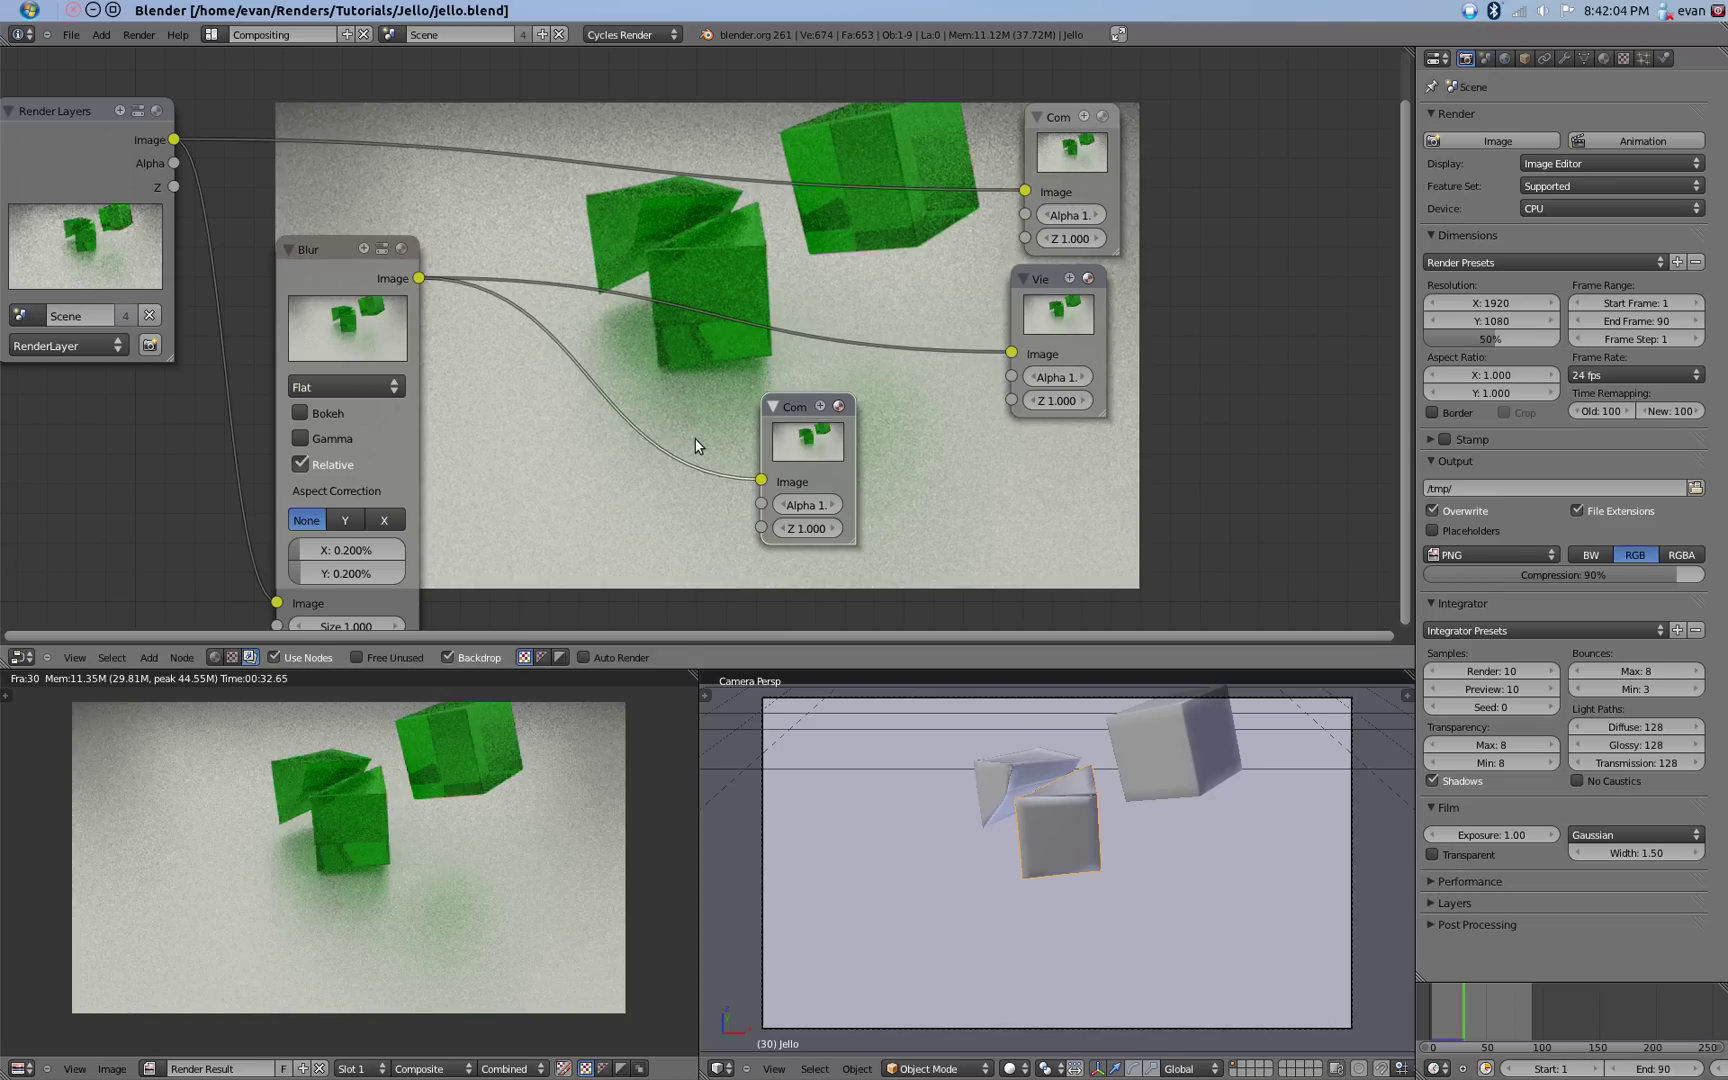
{"action": "key", "text": "alt+a"}
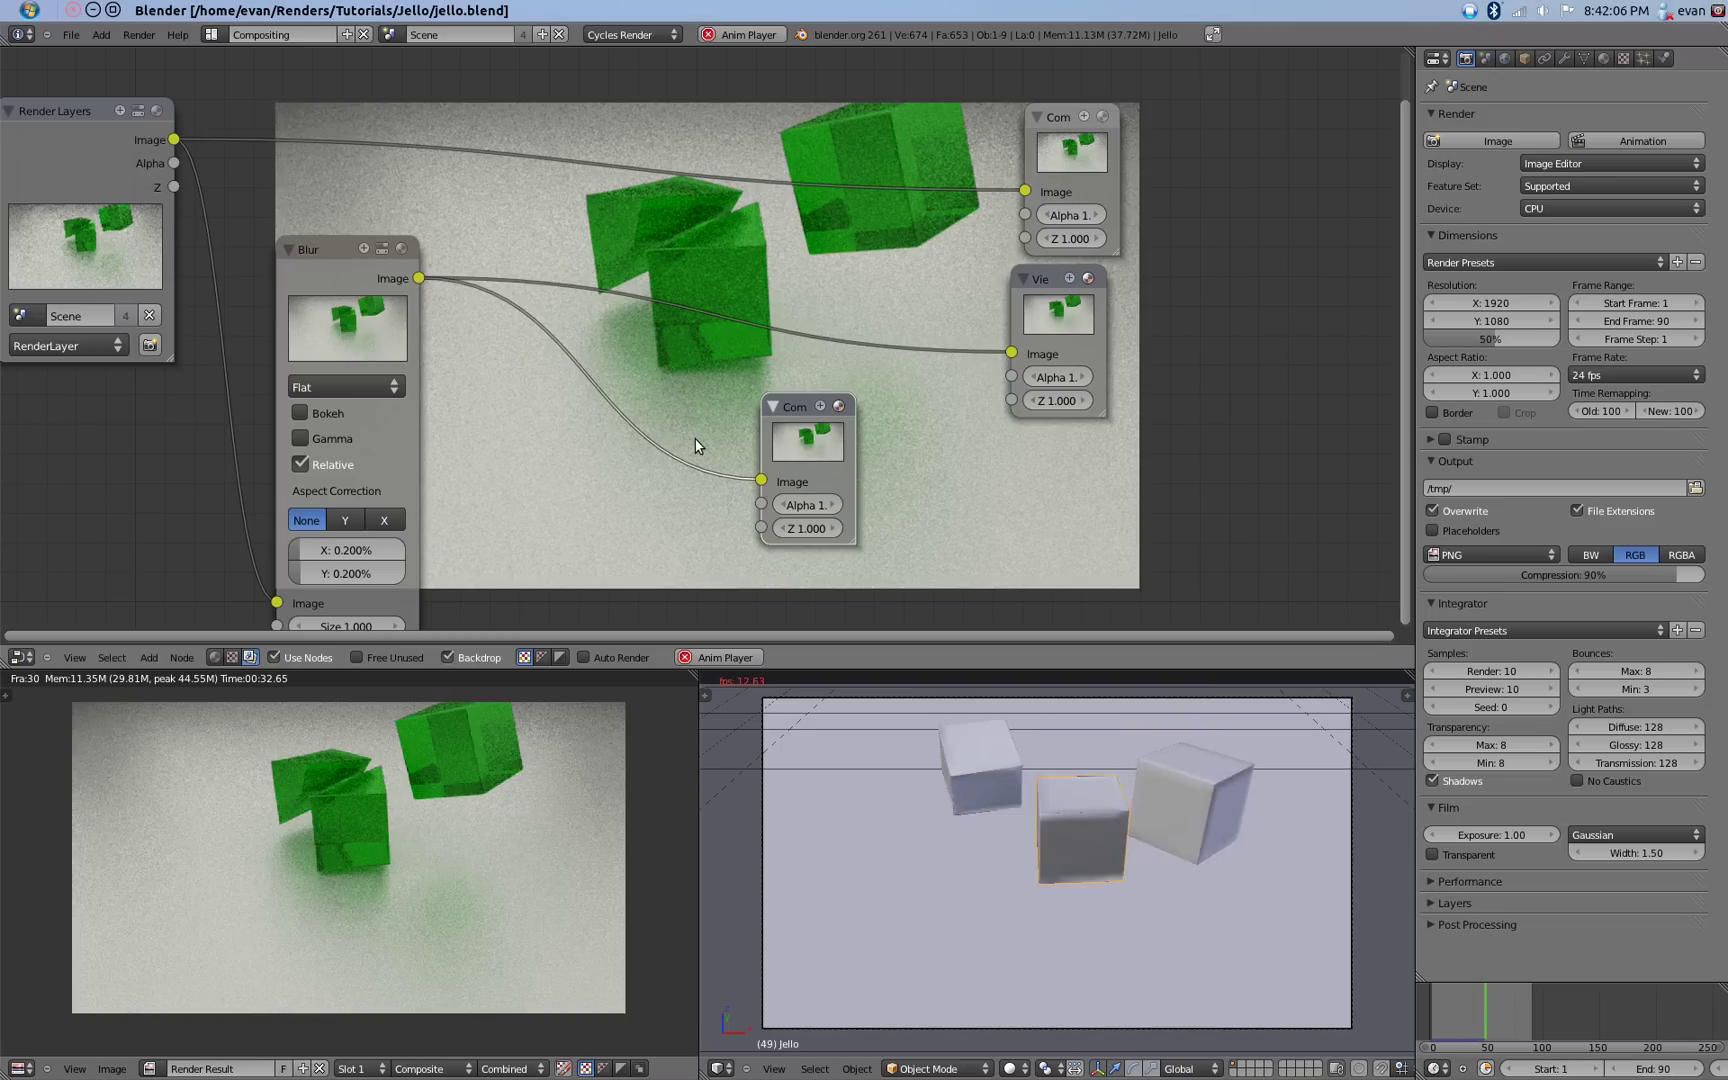
{"action": "key", "text": "Escape"}
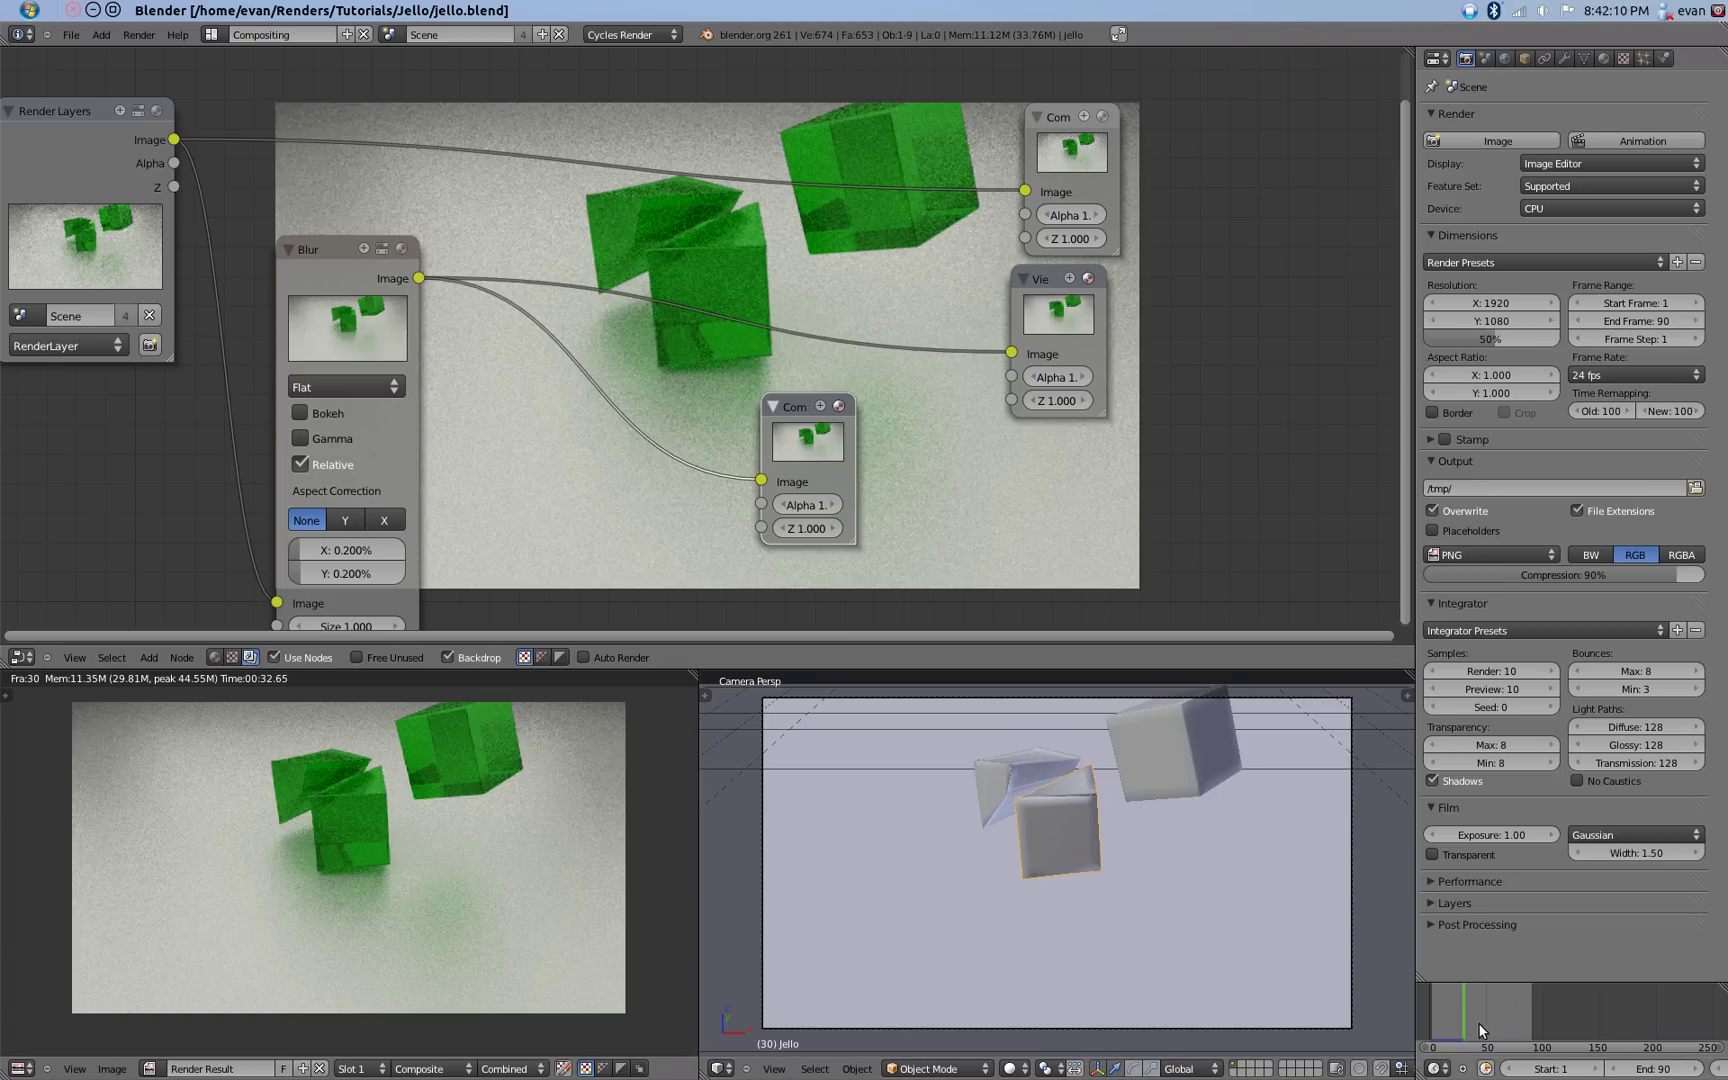
{"action": "left_click_drag", "start_coordinate": [1494, 1018], "coordinate": [1500, 1017]}
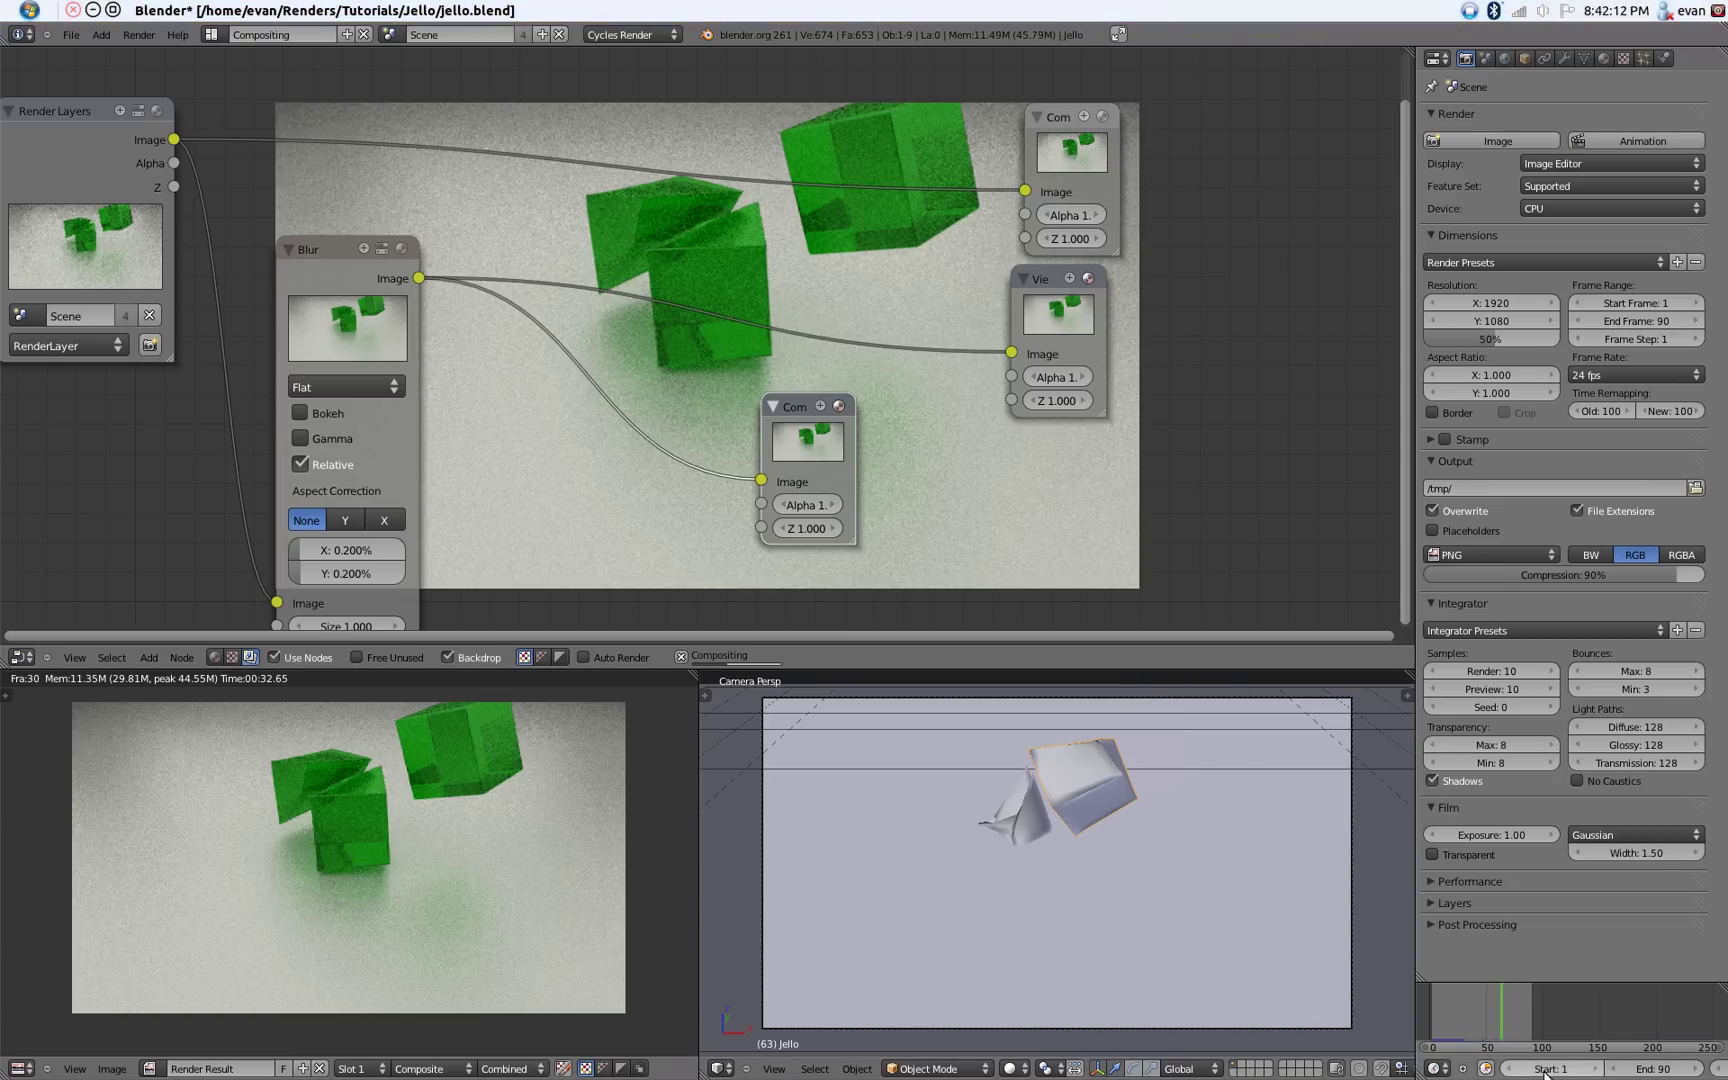
{"action": "left_click", "coordinate": [1448, 1005]}
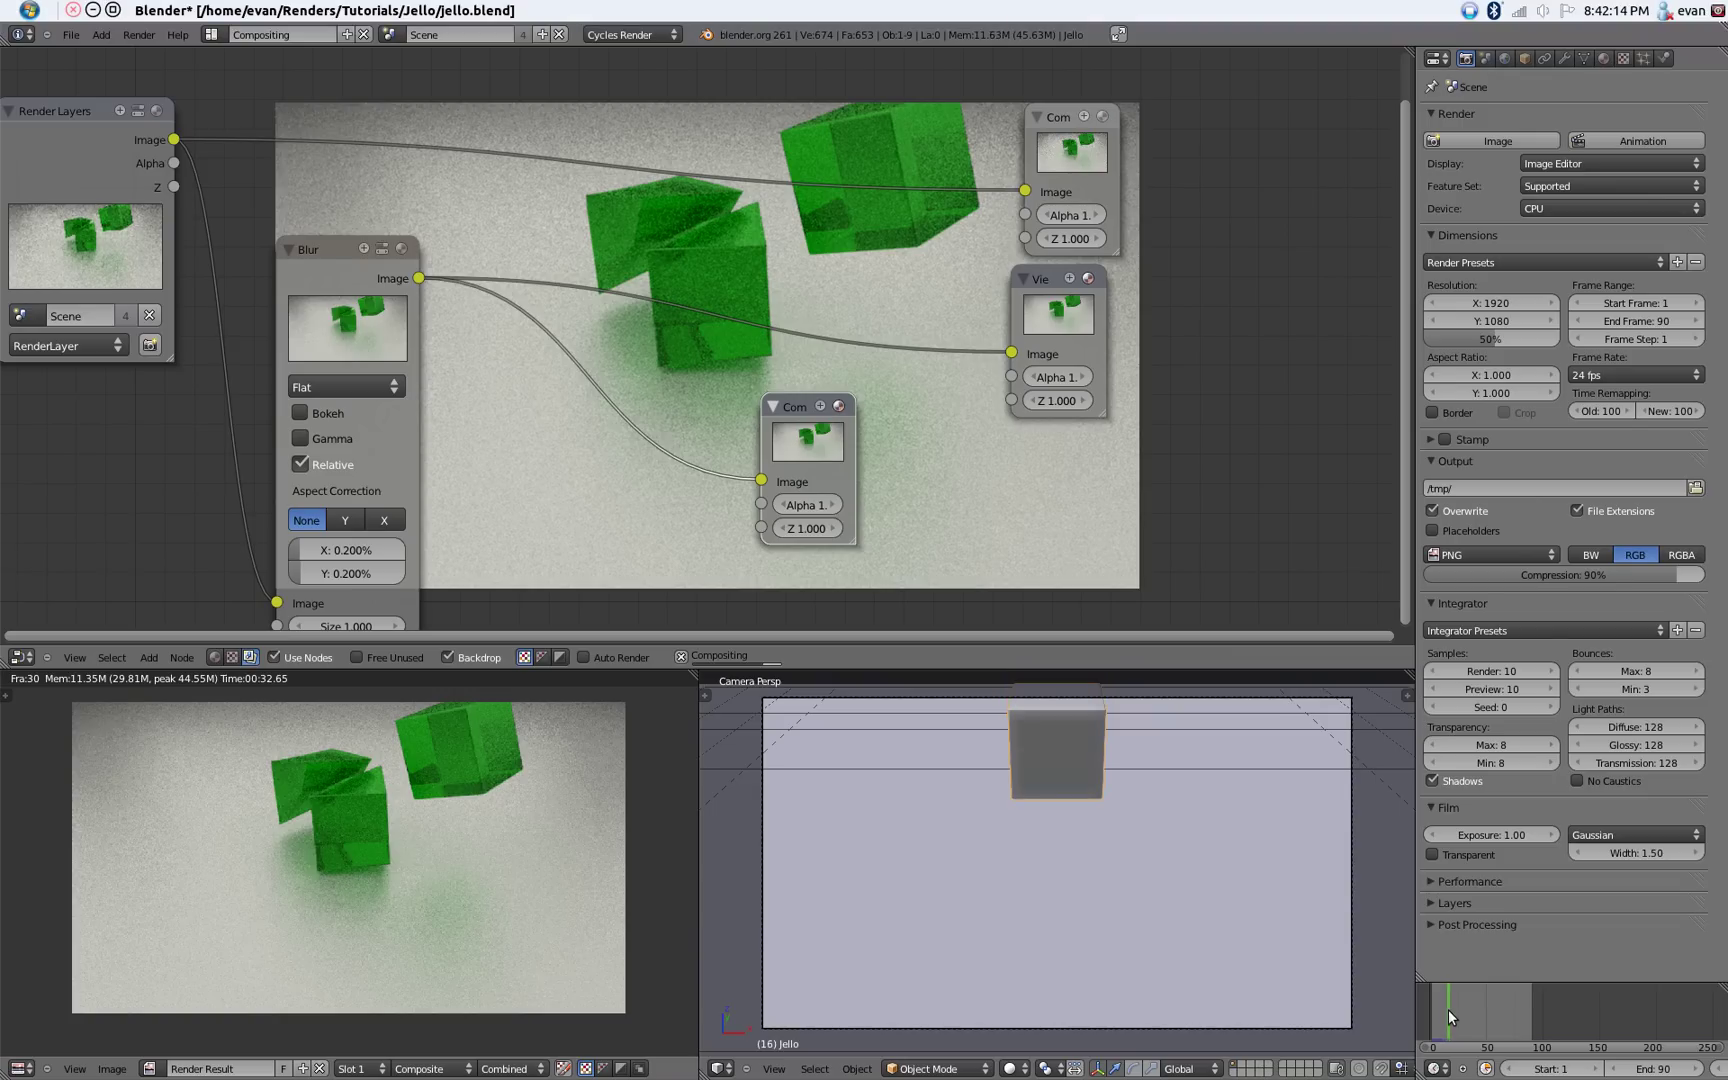
{"action": "left_click_drag", "start_coordinate": [1439, 1018], "coordinate": [1430, 1018]}
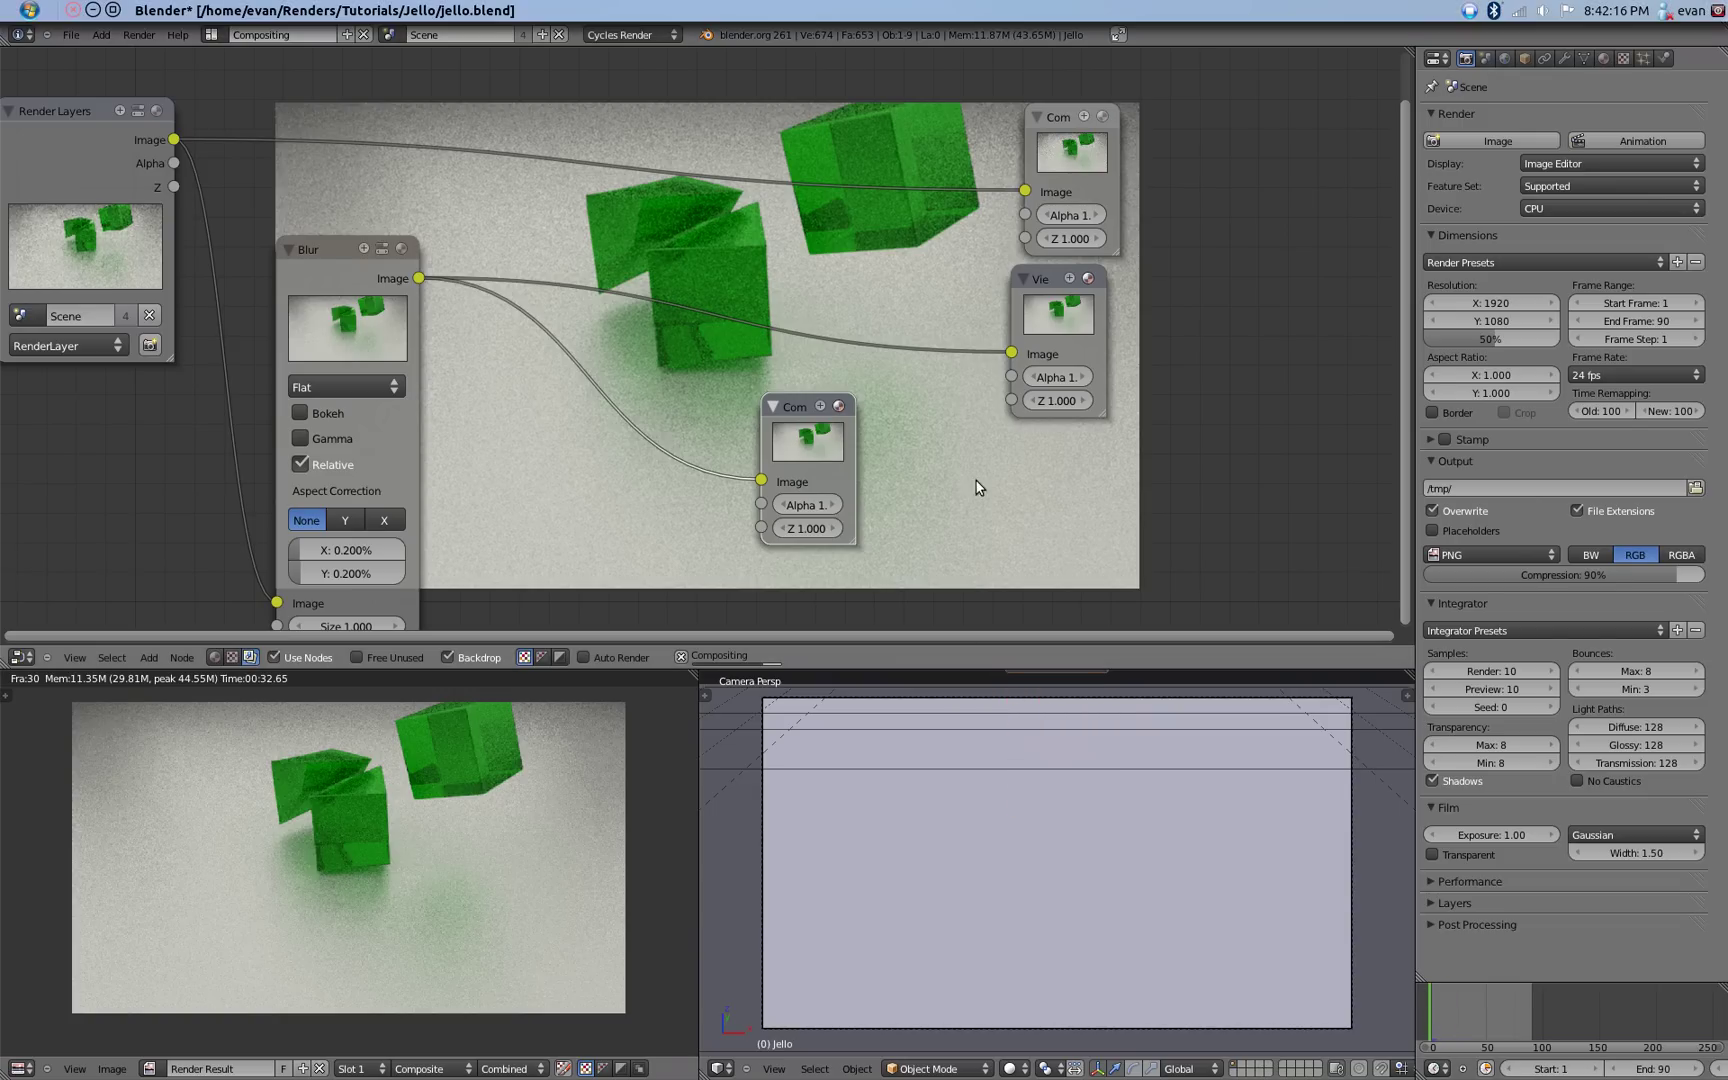
Switch to the Default layout, play the cubes falling, stop at frame 0, and orbit the viewport.
{"action": "key", "text": "ctrl+Right"}
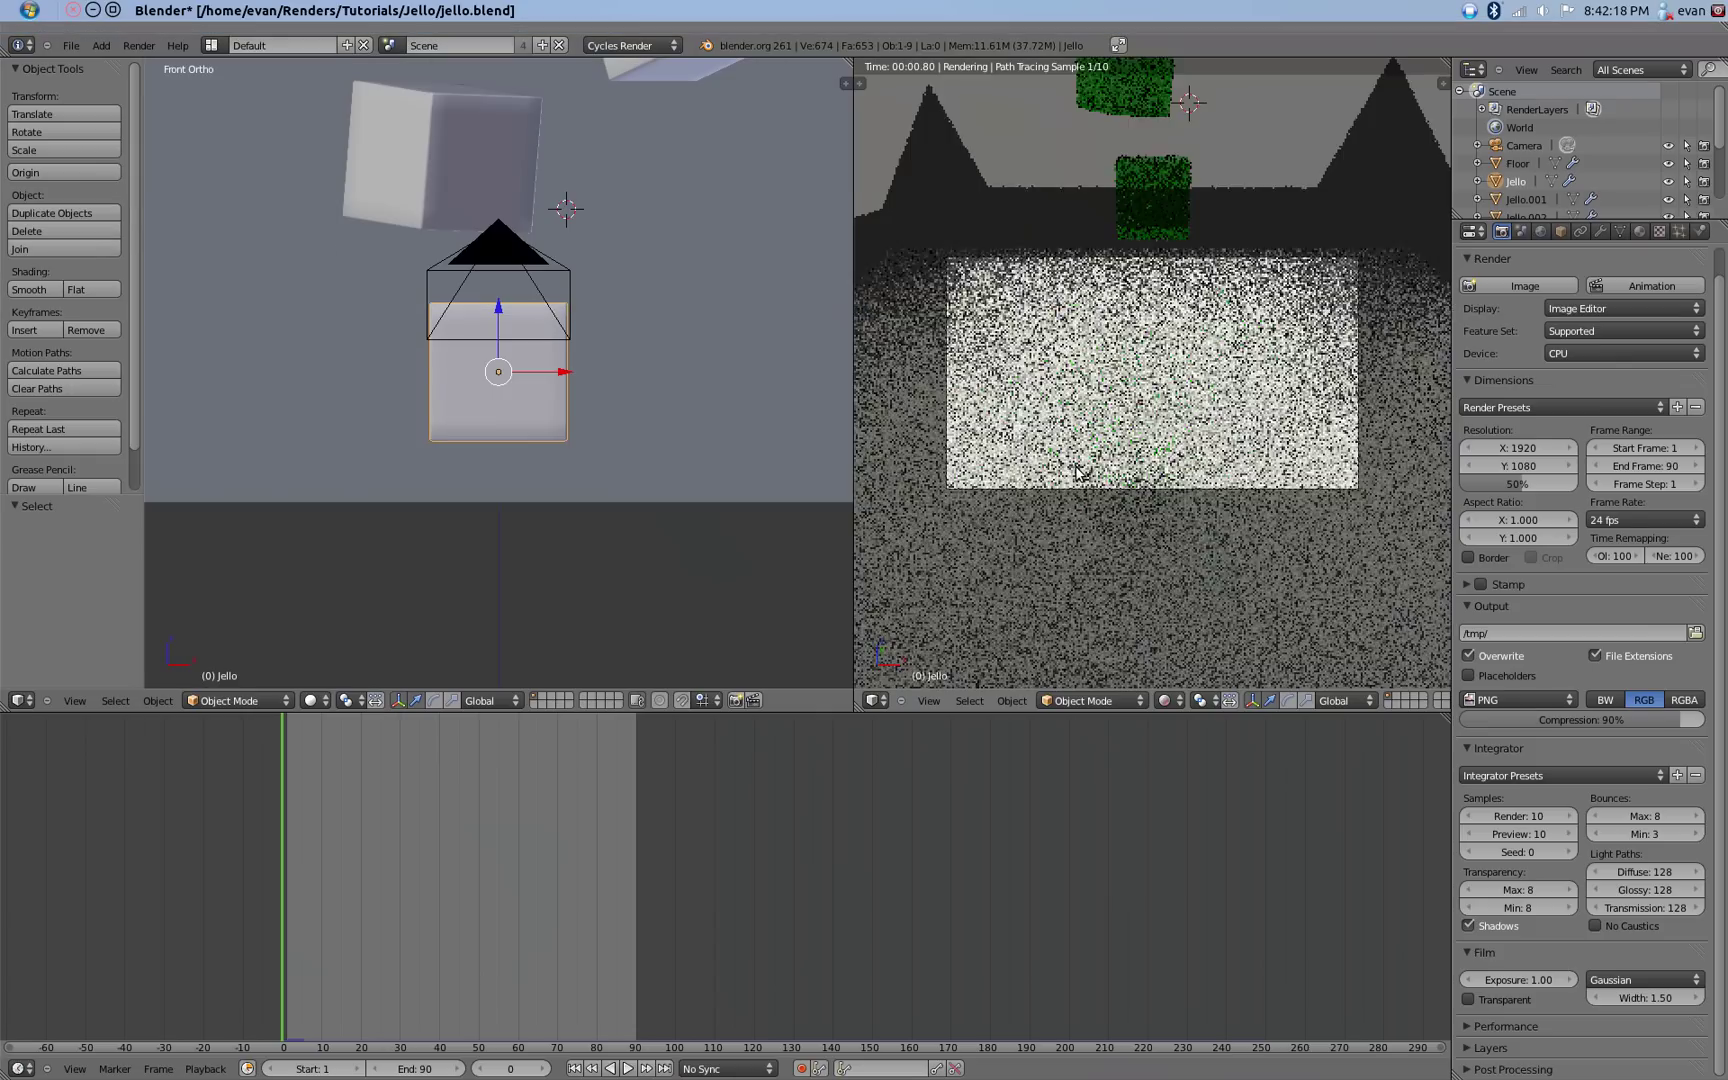
{"action": "key", "text": "alt+a"}
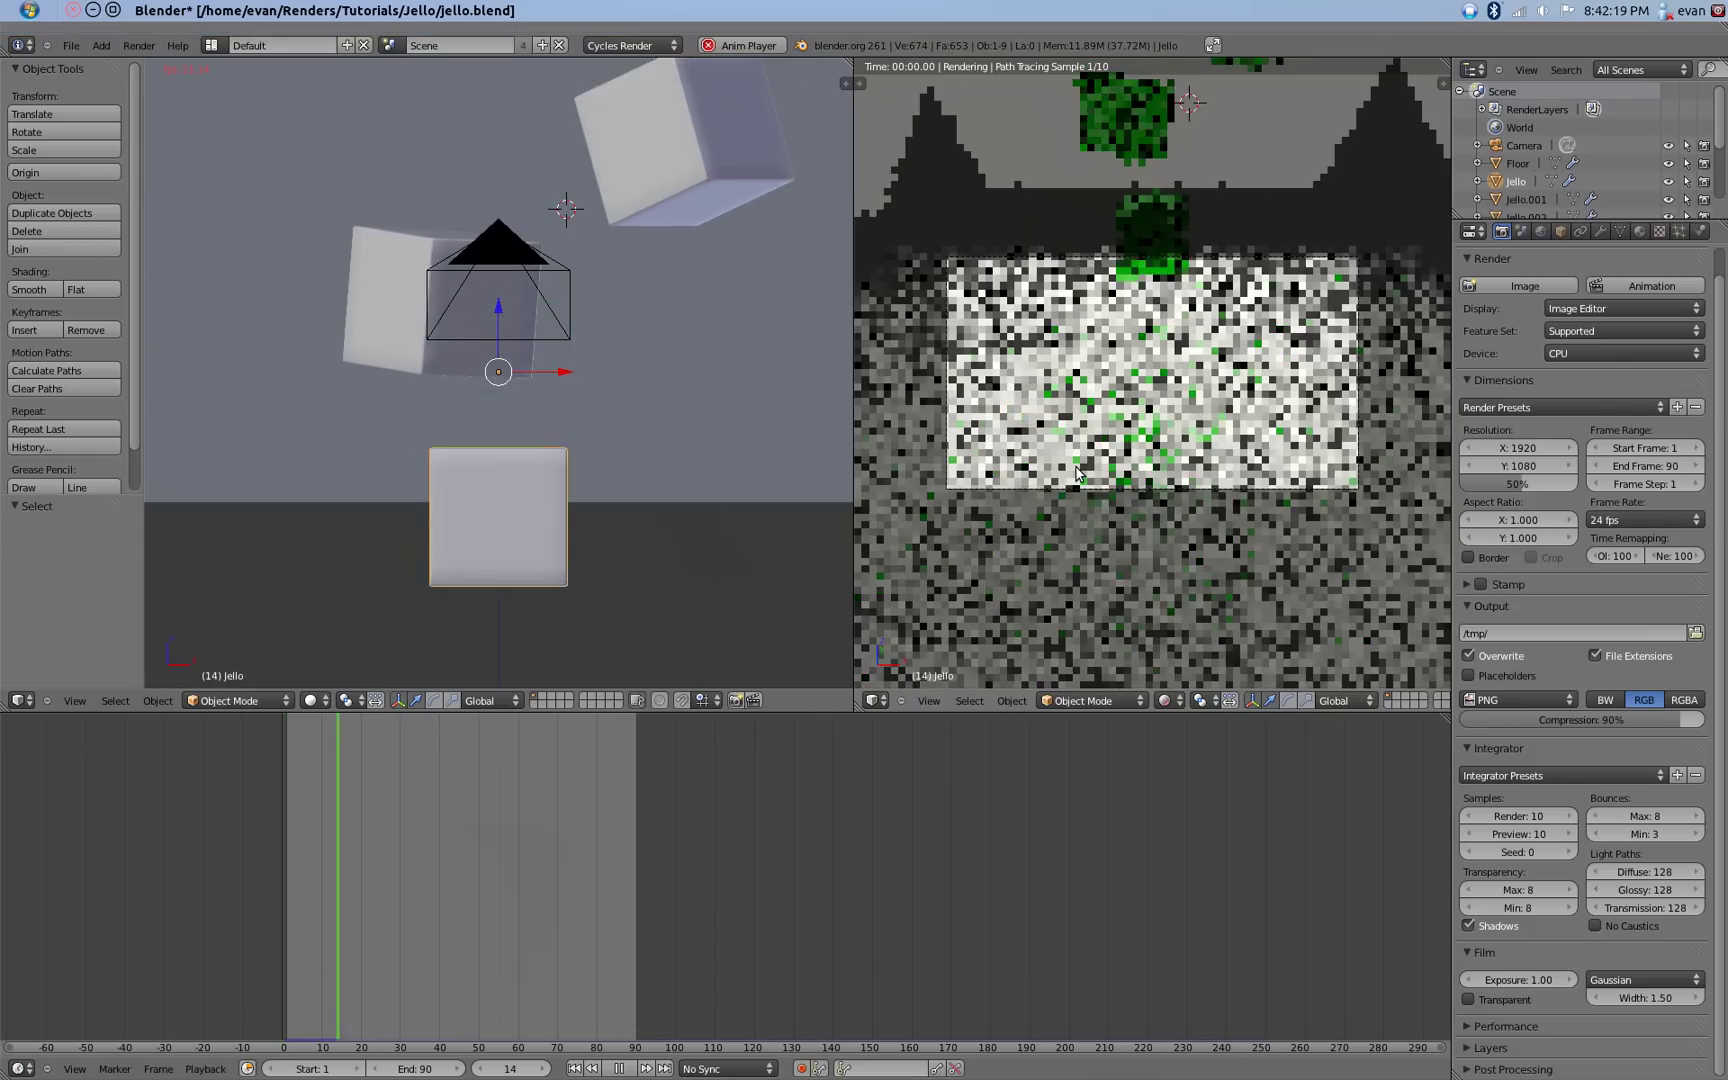
{"action": "scroll", "coordinate": [390, 545], "scroll_direction": "down", "scroll_amount": 4}
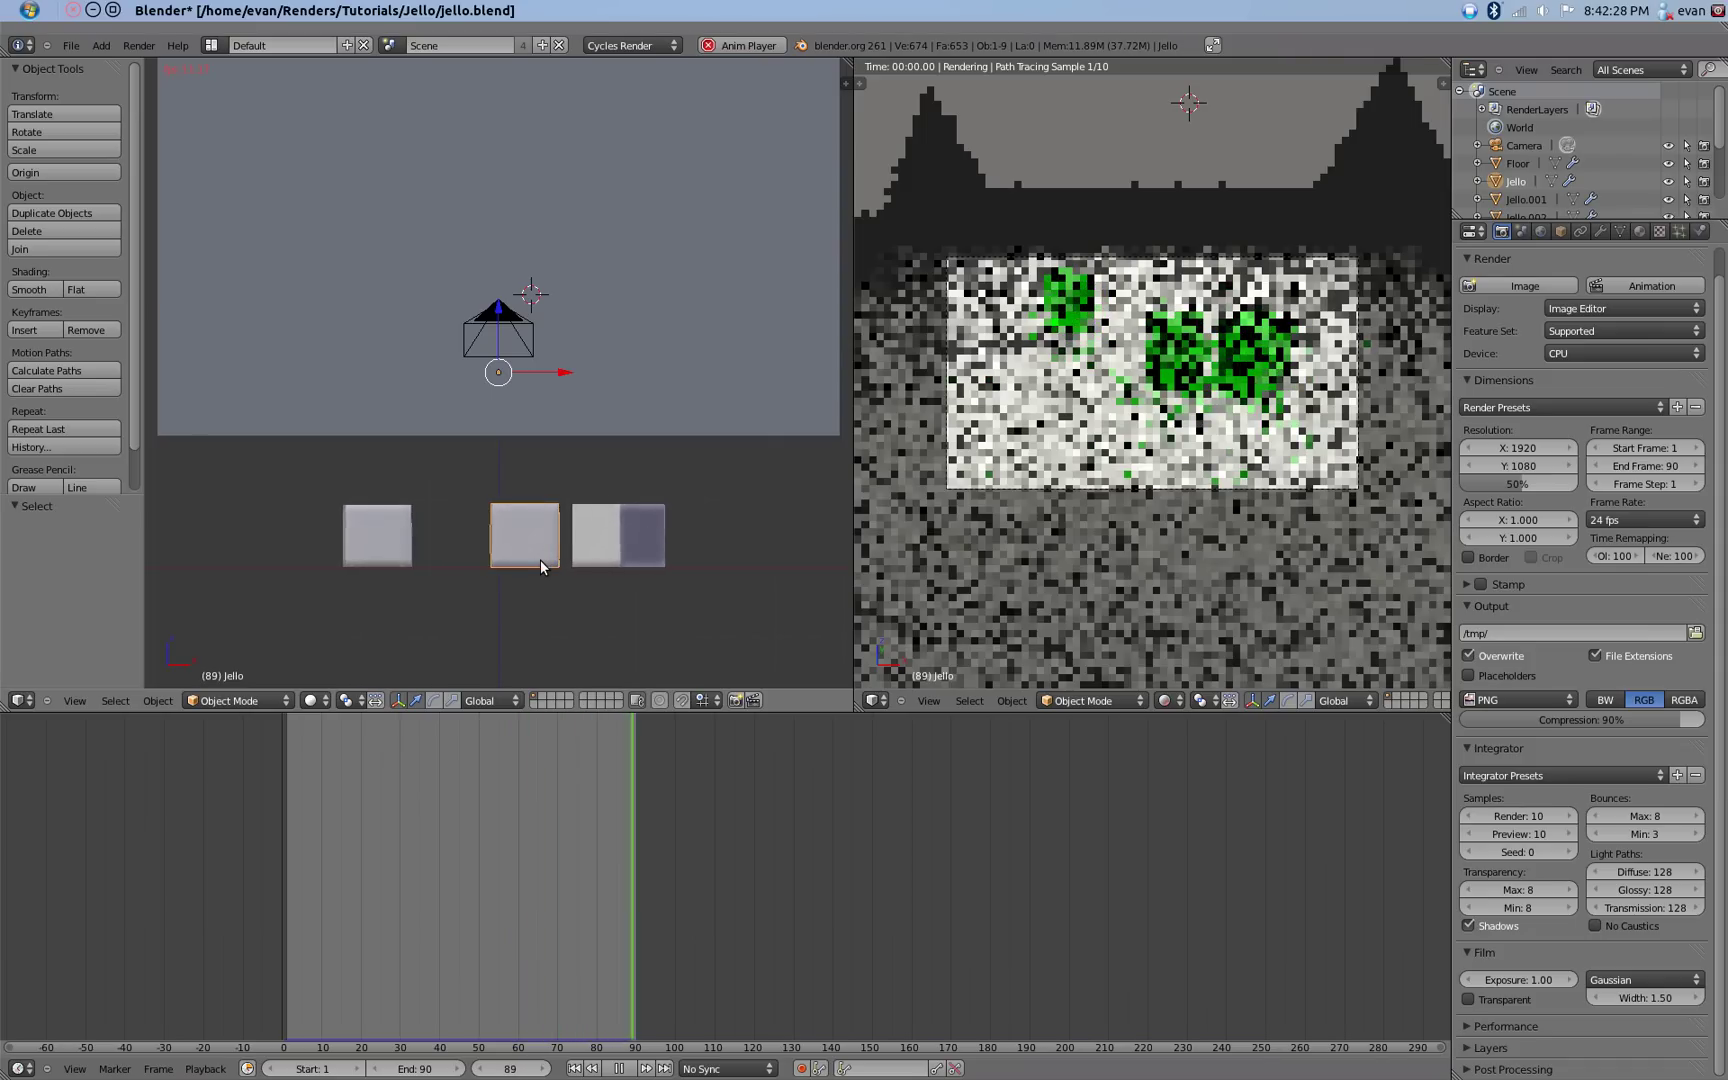
{"action": "key", "text": "Escape"}
{"action": "middle_click_drag", "start_coordinate": [533, 568], "coordinate": [558, 603]}
Check the Render menu and overwrite-save jello.blend.
{"action": "left_click", "coordinate": [139, 45]}
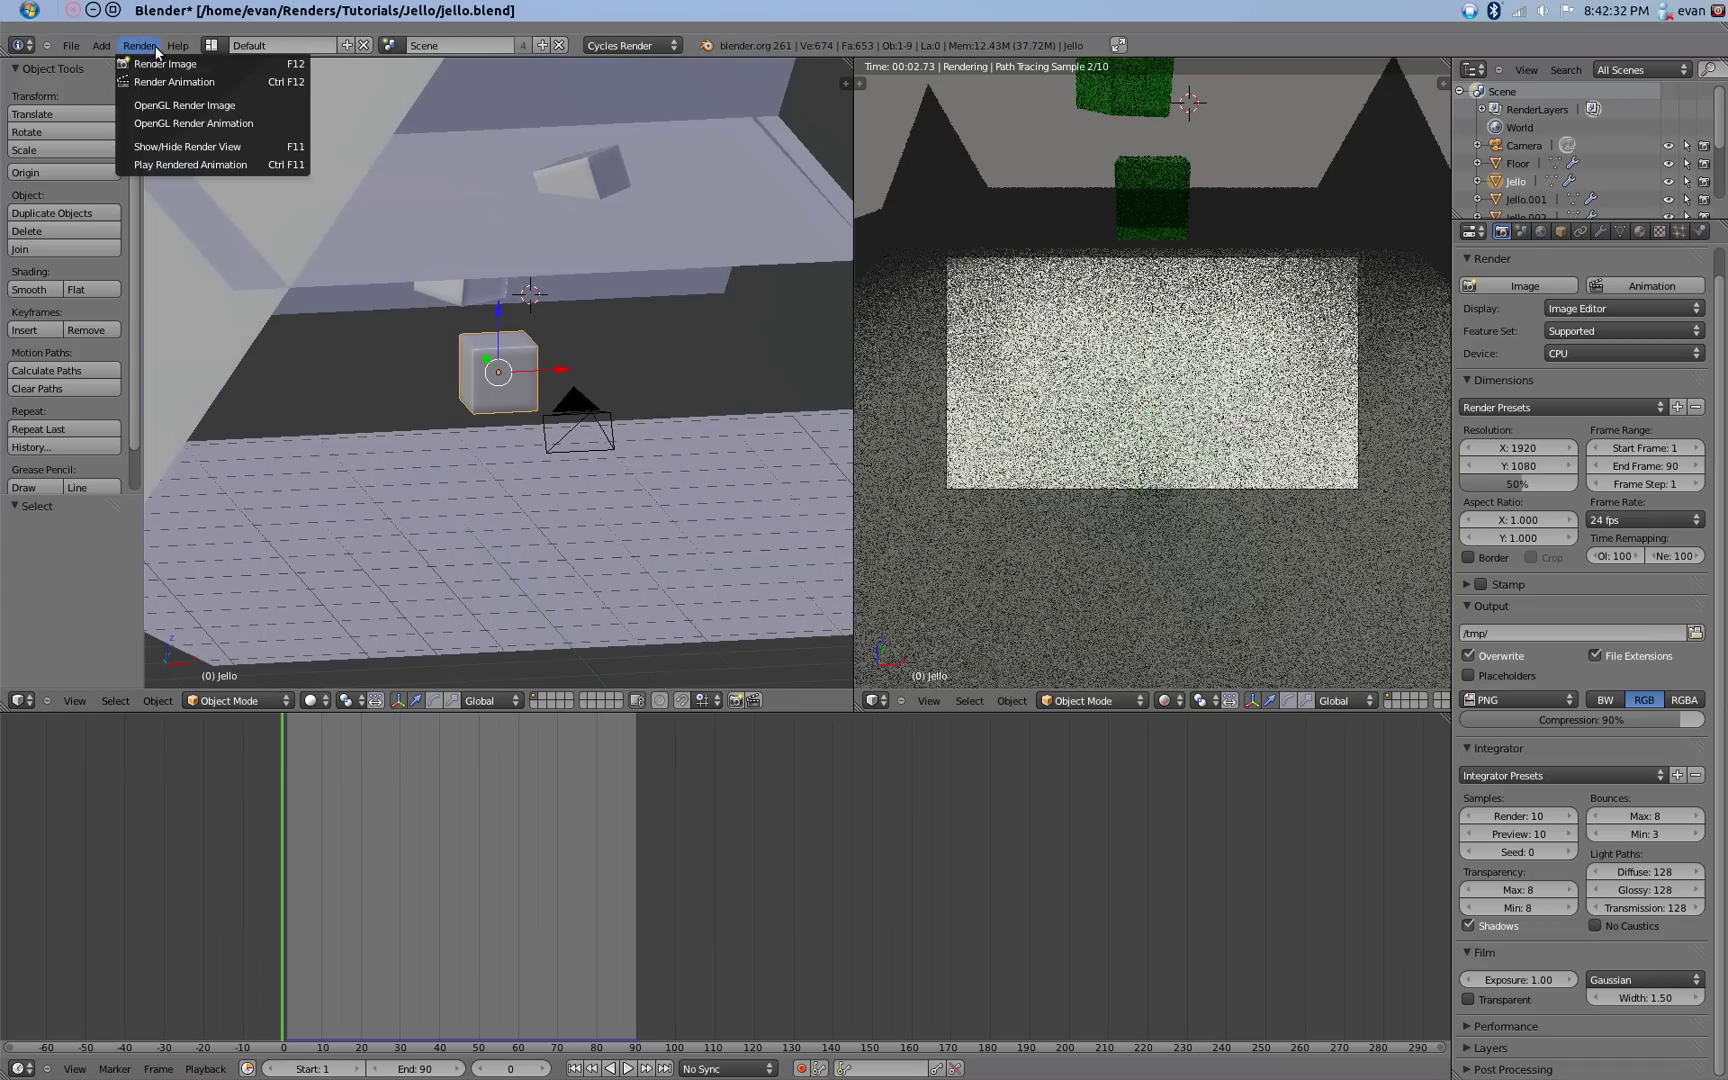
{"action": "key", "text": "ctrl+s"}
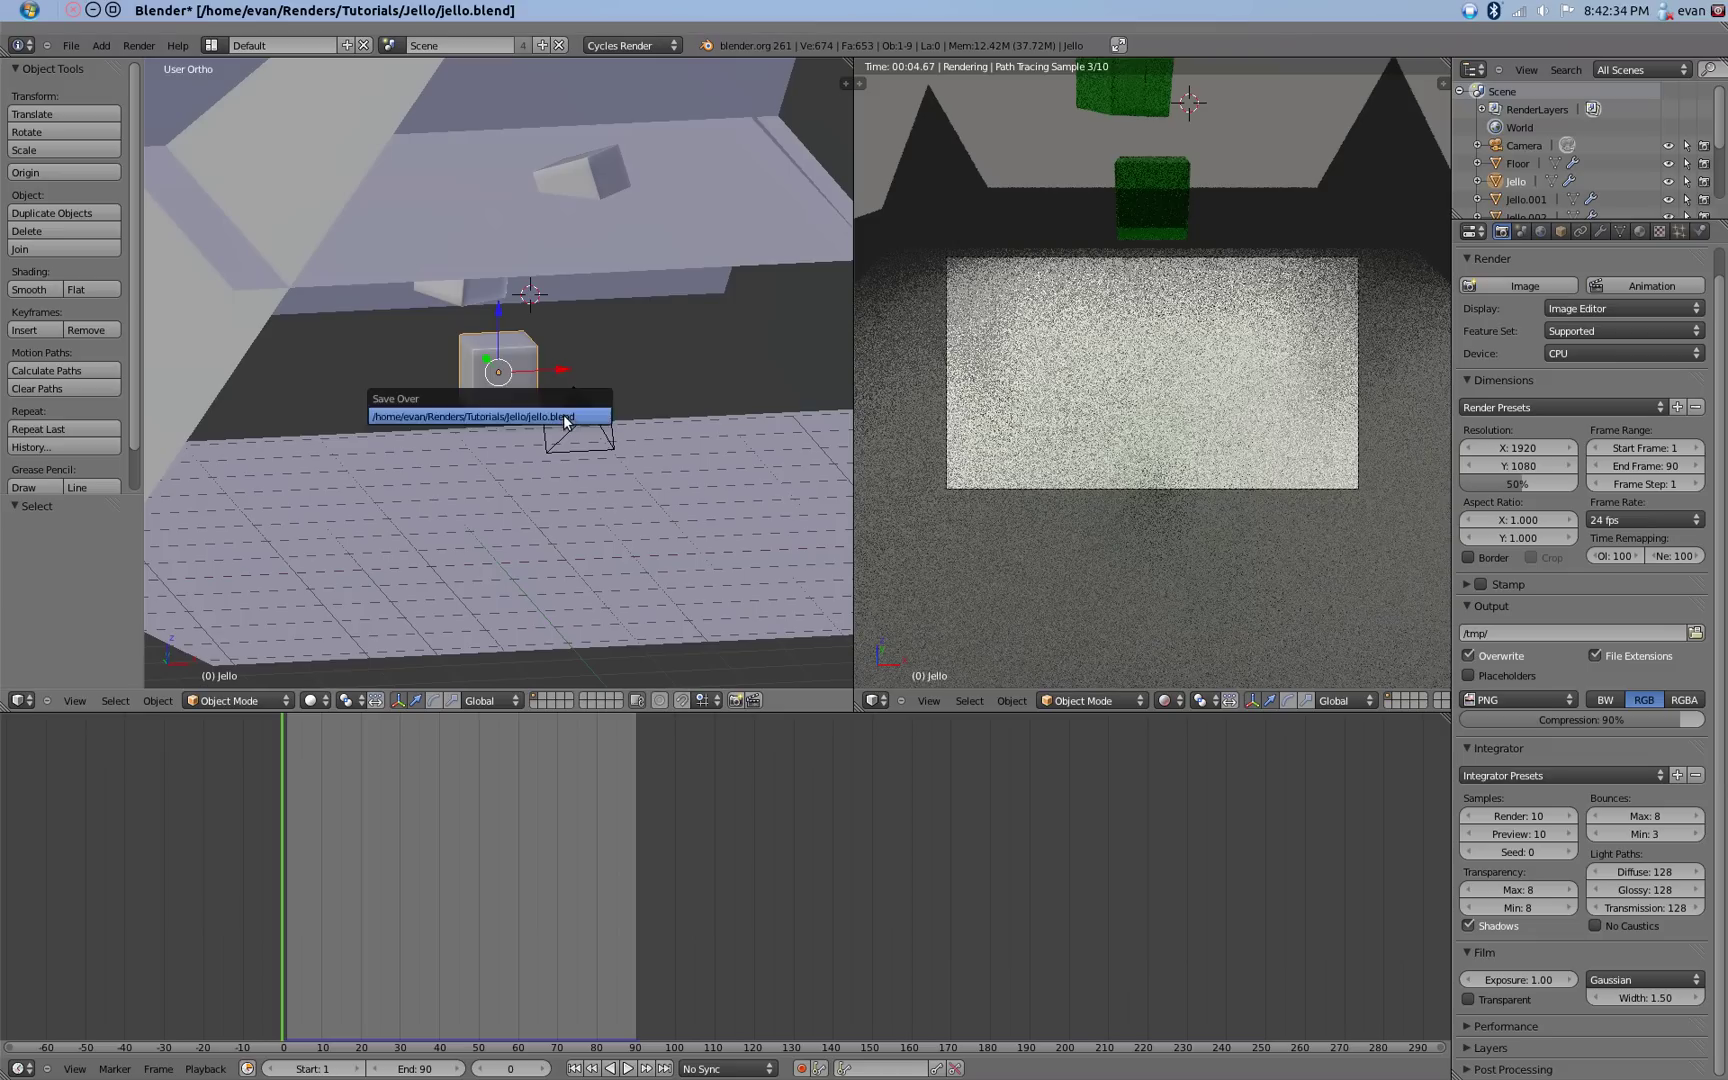
{"action": "left_click", "coordinate": [563, 414]}
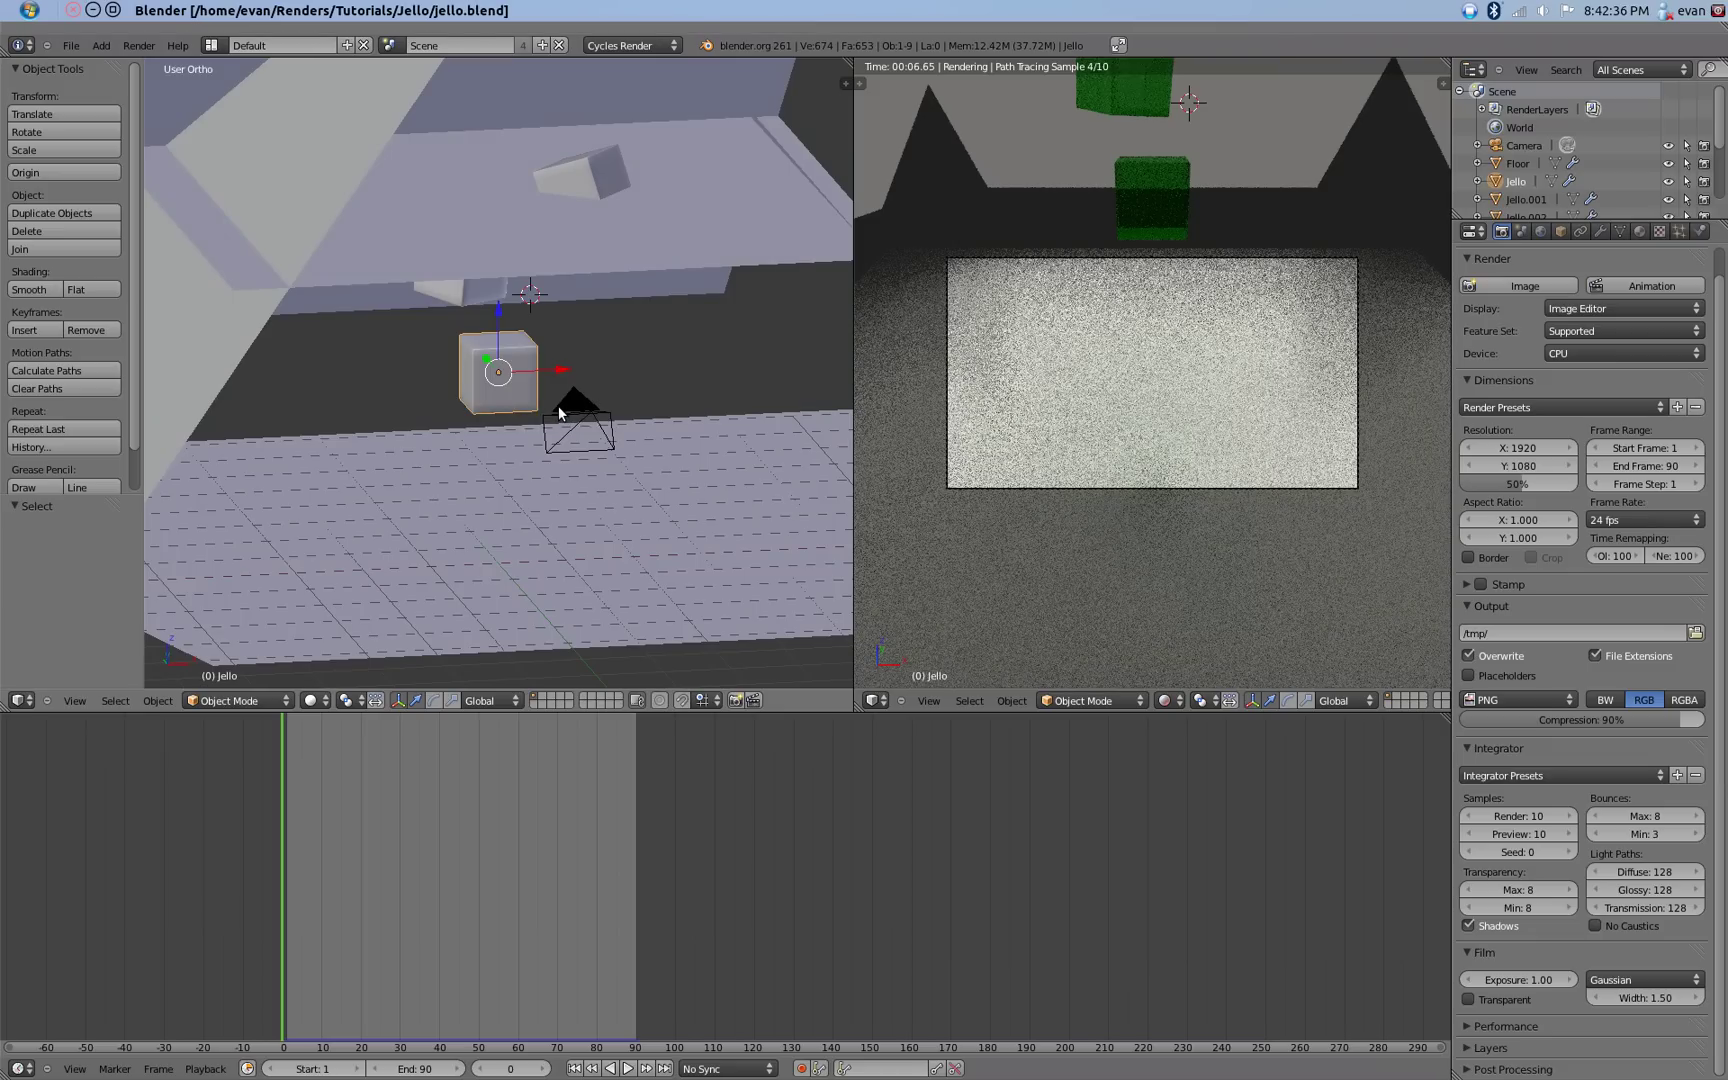